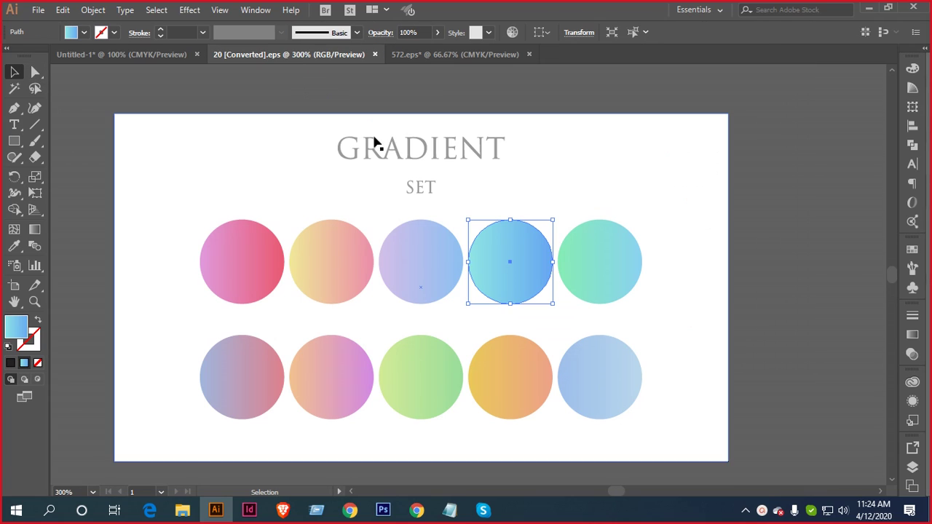
Switch to 572.eps, select both ID cards, and close 20 [Converted].eps
{"action": "left_click", "coordinate": [422, 54]}
{"action": "left_click_drag", "start_coordinate": [461, 127], "coordinate": [752, 316]}
{"action": "left_click", "coordinate": [375, 54]}
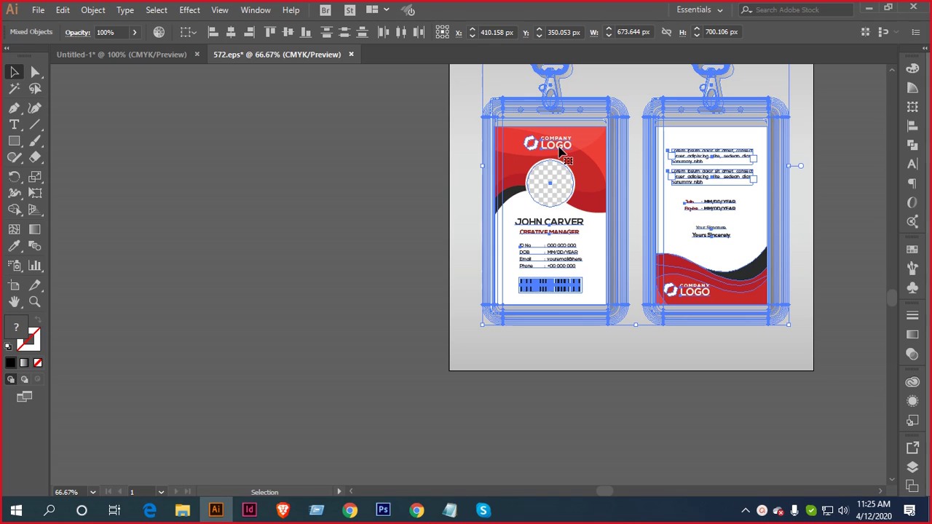
Convert the card text to outlines and drag both ID cards into Untitled-1
{"action": "key", "text": "ctrl+shift+o"}
{"action": "left_click_drag", "start_coordinate": [284, 112], "coordinate": [636, 257]}
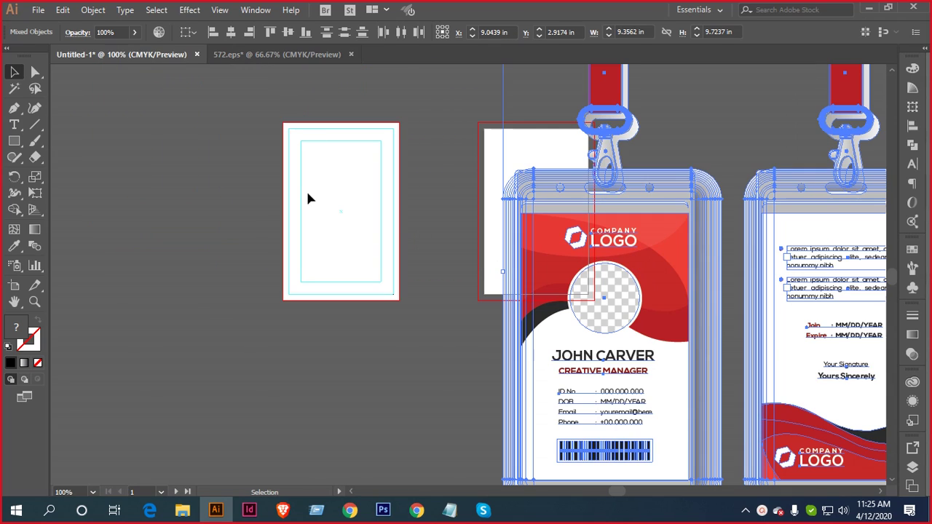
{"action": "scroll", "coordinate": [308, 194], "scroll_direction": "up", "scroll_amount": 2}
{"action": "left_click_drag", "start_coordinate": [393, 289], "coordinate": [358, 379]}
Move the card artwork up-left and scale it down to about 2.953 × 3.069 in
{"action": "left_click_drag", "start_coordinate": [812, 377], "coordinate": [651, 178]}
{"action": "scroll", "coordinate": [648, 181], "scroll_direction": "down", "scroll_amount": 3}
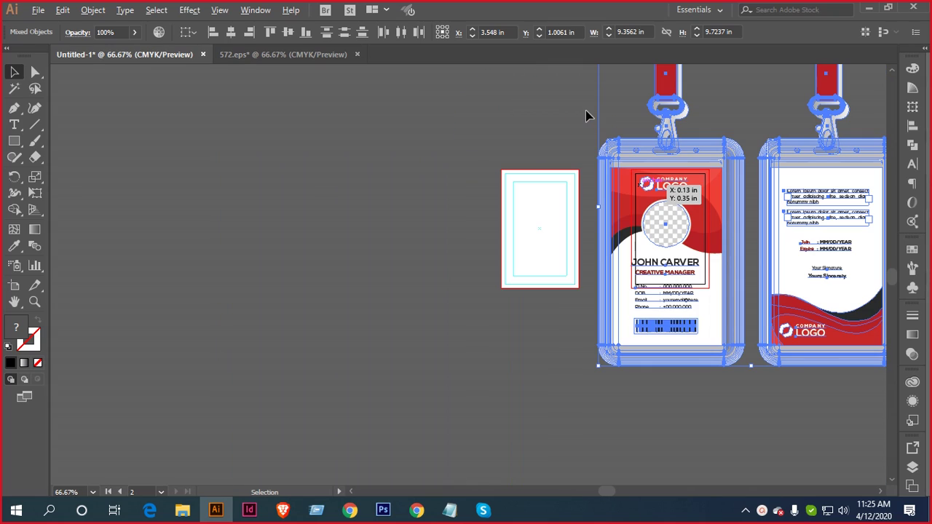
{"action": "left_click_drag", "start_coordinate": [604, 367], "coordinate": [704, 256]}
{"action": "right_click", "coordinate": [761, 209]}
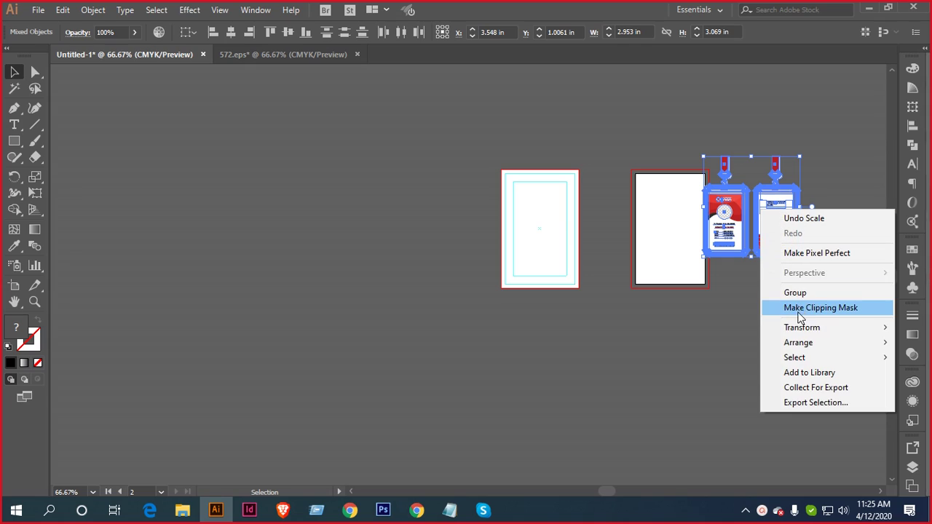
Move the flat card designs off the lanyard badges onto the canvas
{"action": "left_click", "coordinate": [705, 297]}
{"action": "left_click", "coordinate": [704, 301]}
{"action": "scroll", "coordinate": [773, 249], "scroll_direction": "up", "scroll_amount": 3}
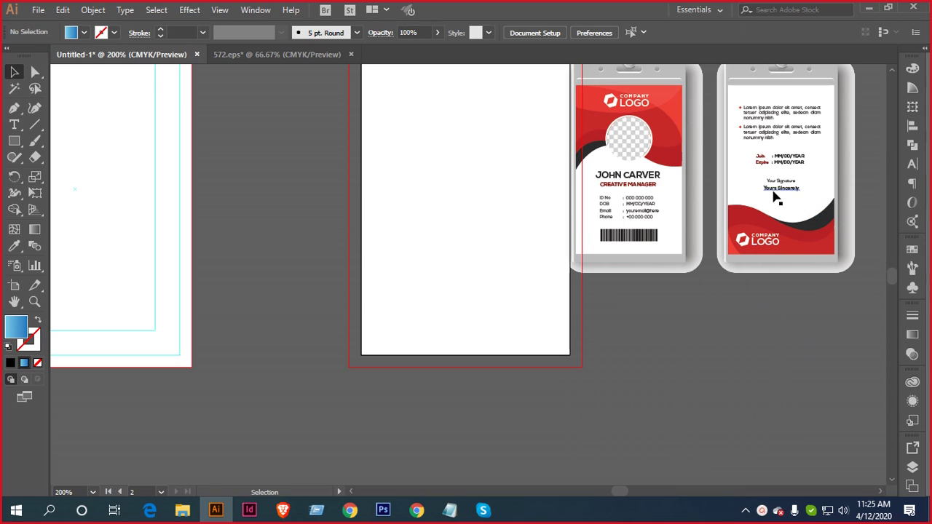
{"action": "left_click", "coordinate": [704, 225]}
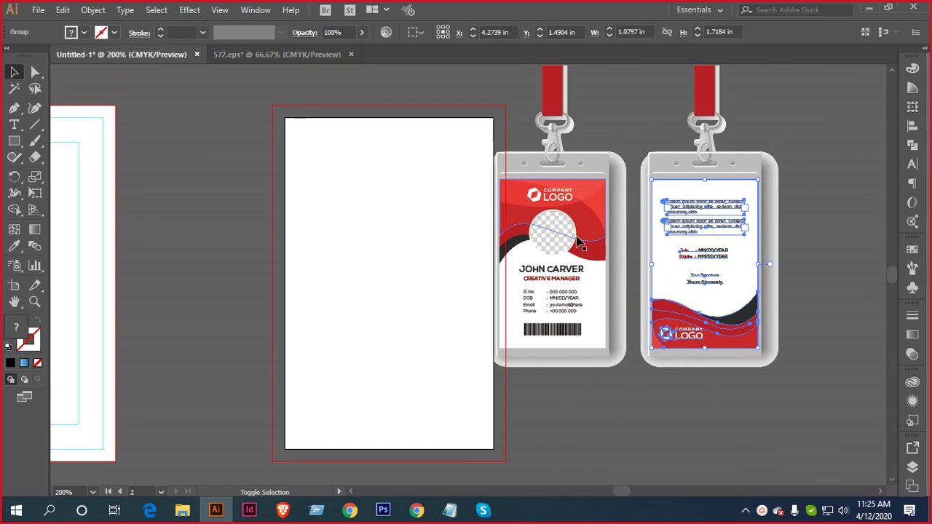
{"action": "left_click_drag", "start_coordinate": [681, 222], "coordinate": [342, 237]}
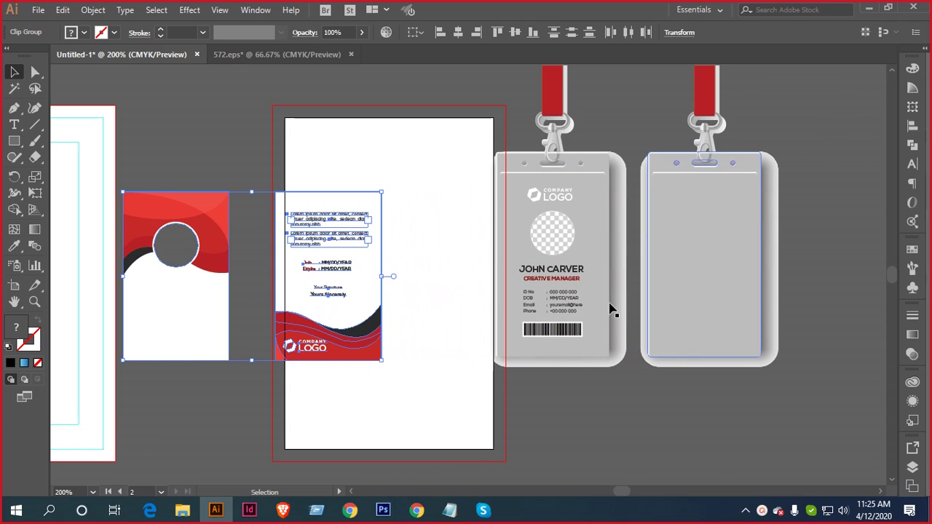
{"action": "left_click", "coordinate": [415, 213]}
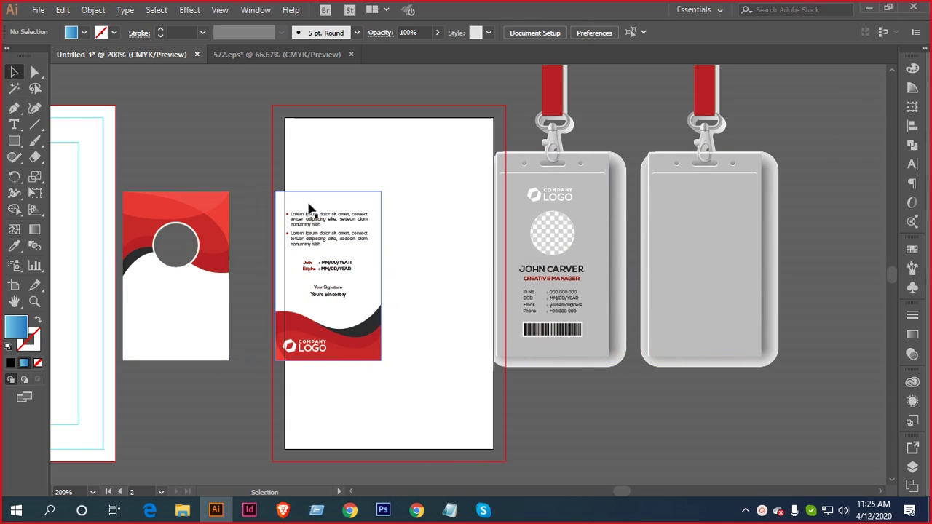
Delete the red front background and move the logo, text, barcode and photo circle left
{"action": "left_click", "coordinate": [183, 285]}
{"action": "key", "text": "Delete"}
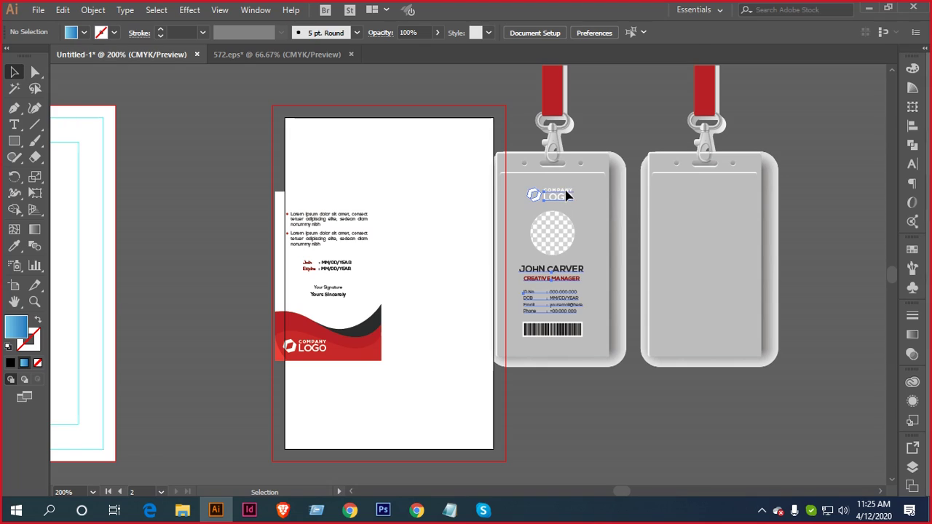
{"action": "left_click", "coordinate": [558, 202]}
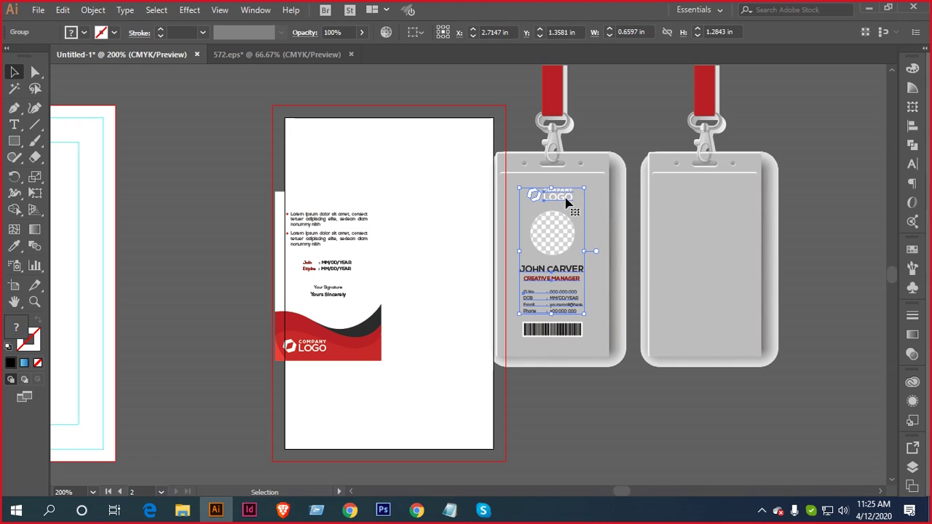
{"action": "left_click", "coordinate": [555, 332], "text": "shift"}
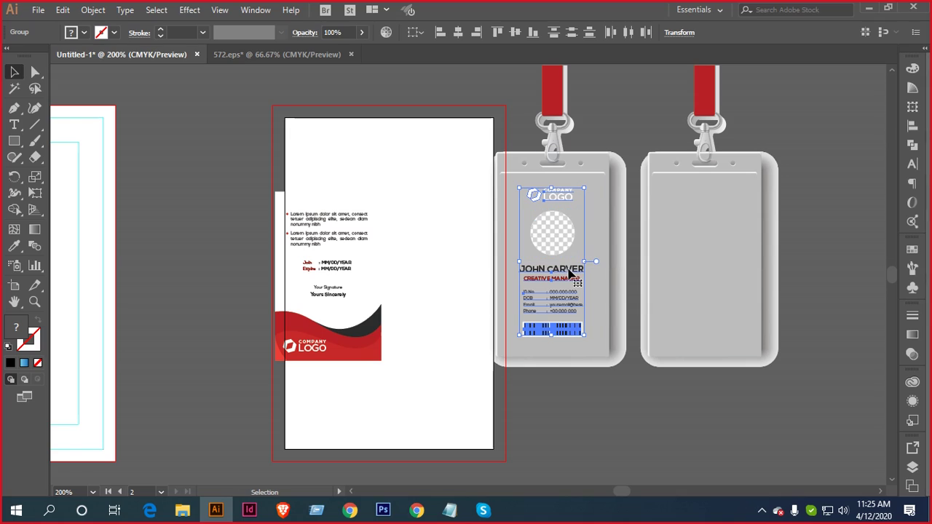
{"action": "left_click_drag", "start_coordinate": [572, 273], "coordinate": [207, 276]}
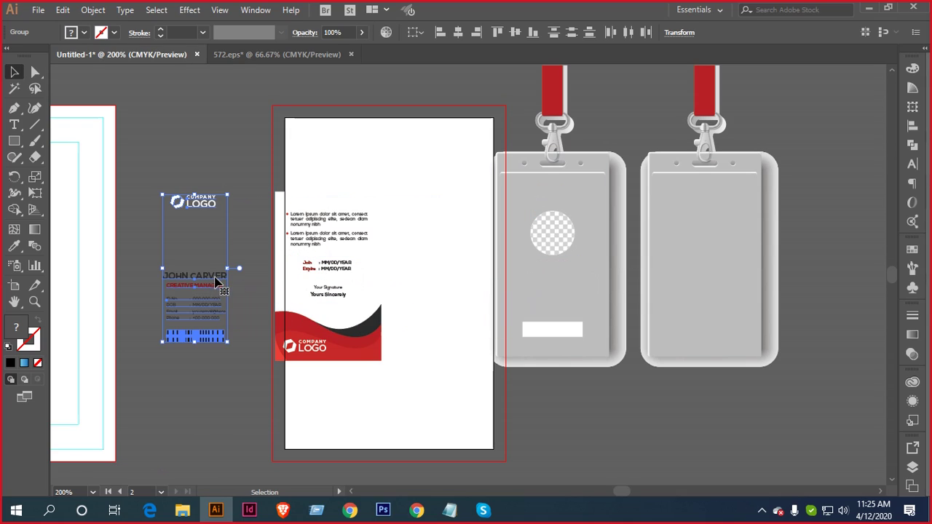
{"action": "left_click_drag", "start_coordinate": [559, 235], "coordinate": [211, 153]}
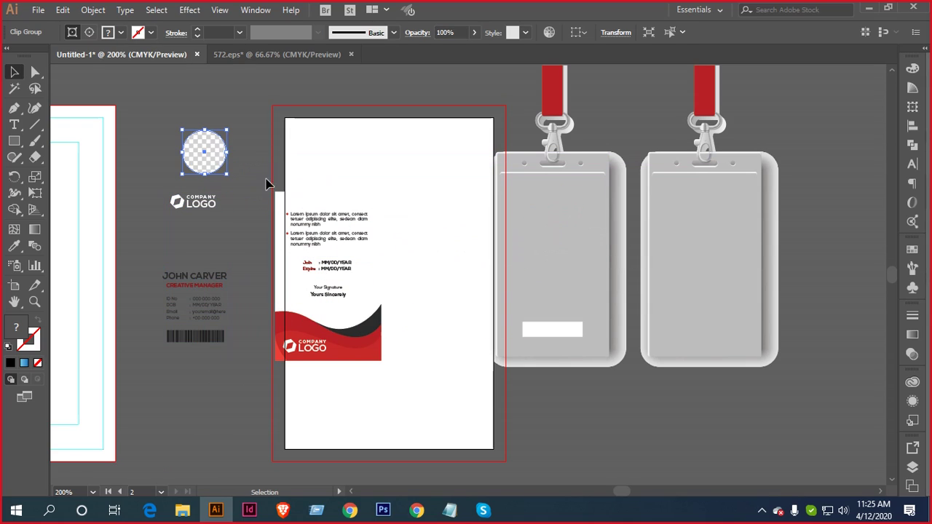
{"action": "left_click", "coordinate": [624, 397]}
Delete both lanyard badge mockups
{"action": "scroll", "coordinate": [621, 409], "scroll_direction": "down", "scroll_amount": 1}
{"action": "scroll", "coordinate": [621, 409], "scroll_direction": "down", "scroll_amount": 2}
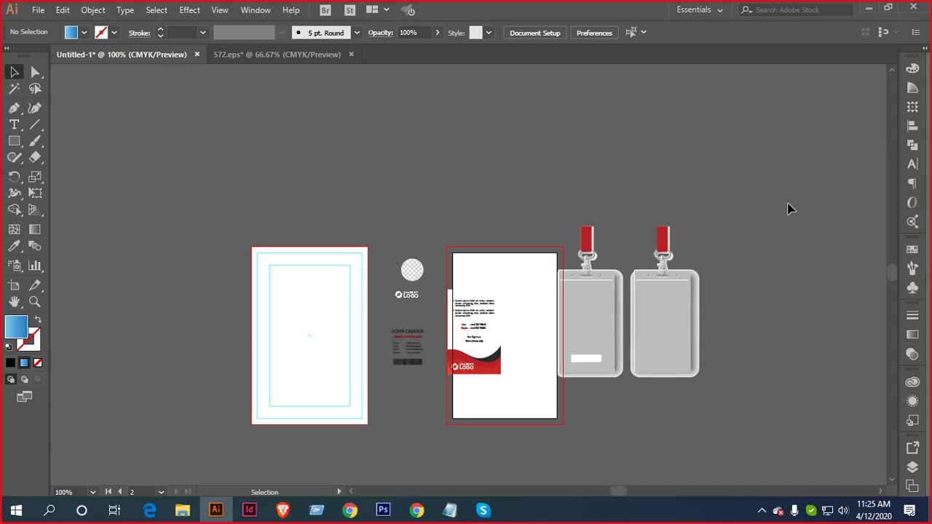
{"action": "left_click_drag", "start_coordinate": [788, 206], "coordinate": [567, 393]}
{"action": "key", "text": "Delete"}
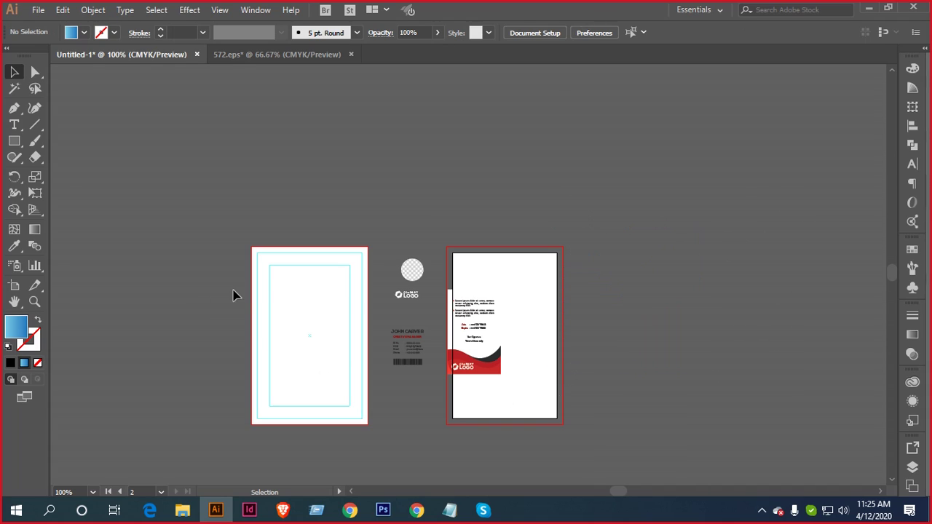
Type '1. Logo Or Company NAme' at 11.31 pt atop the left artboard and duplicate it down into thirteen lines
{"action": "scroll", "coordinate": [284, 295], "scroll_direction": "up", "scroll_amount": 1}
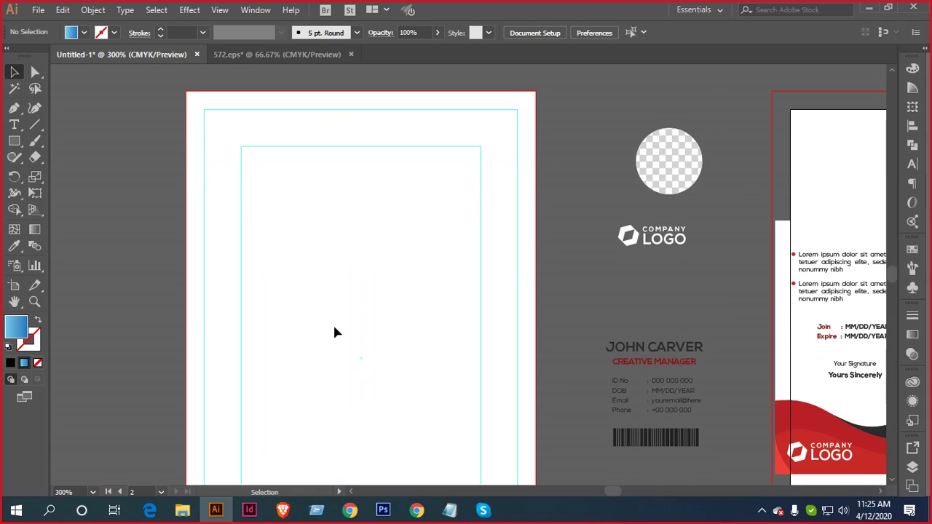
{"action": "left_click", "coordinate": [14, 125]}
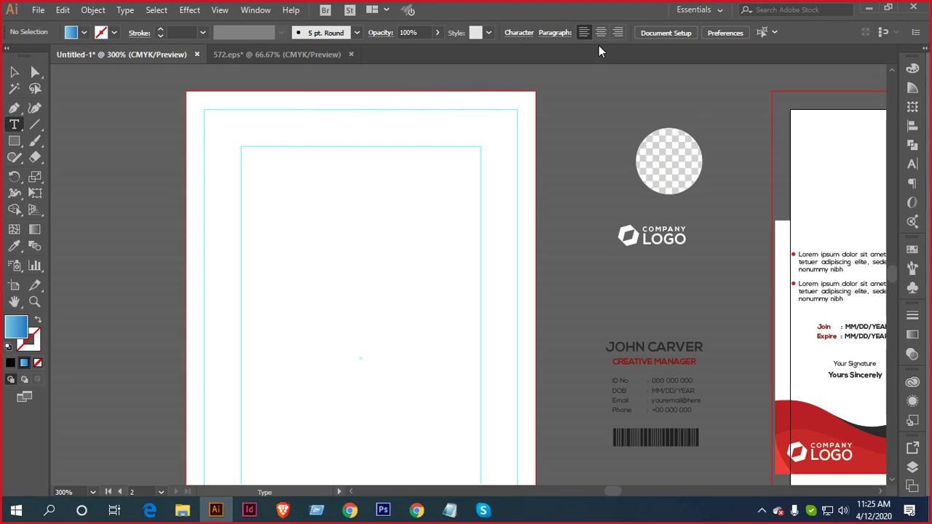
{"action": "left_click", "coordinate": [277, 211]}
{"action": "type", "text": "1."}
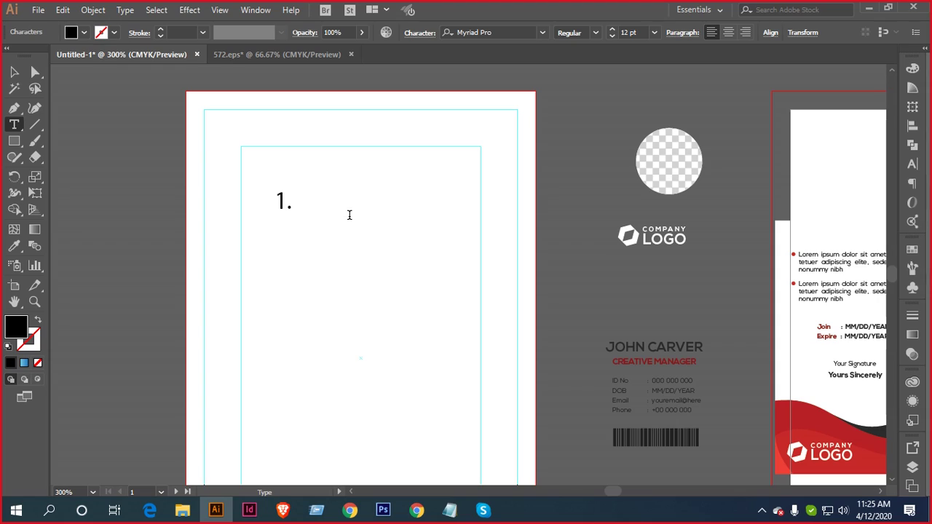
{"action": "type", "text": " Logo Or"}
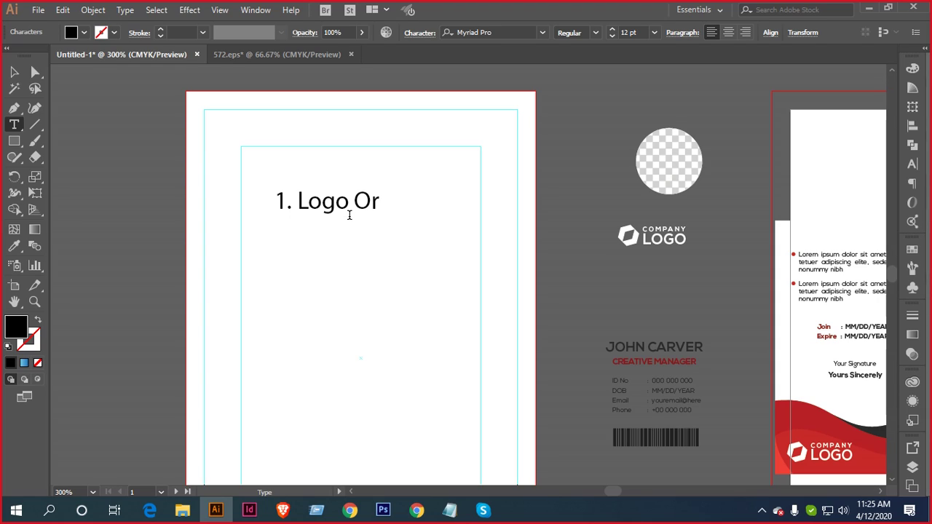
{"action": "type", "text": " Compan"}
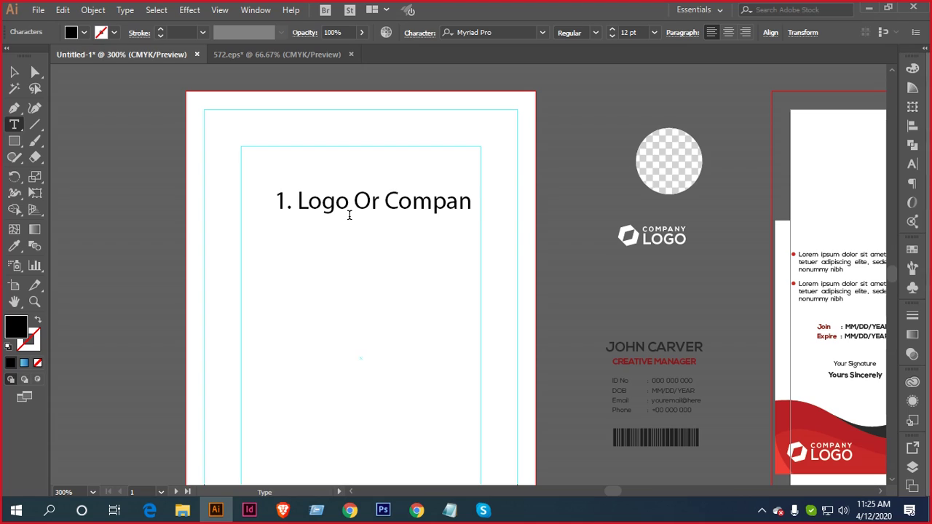
{"action": "type", "text": "y NAme"}
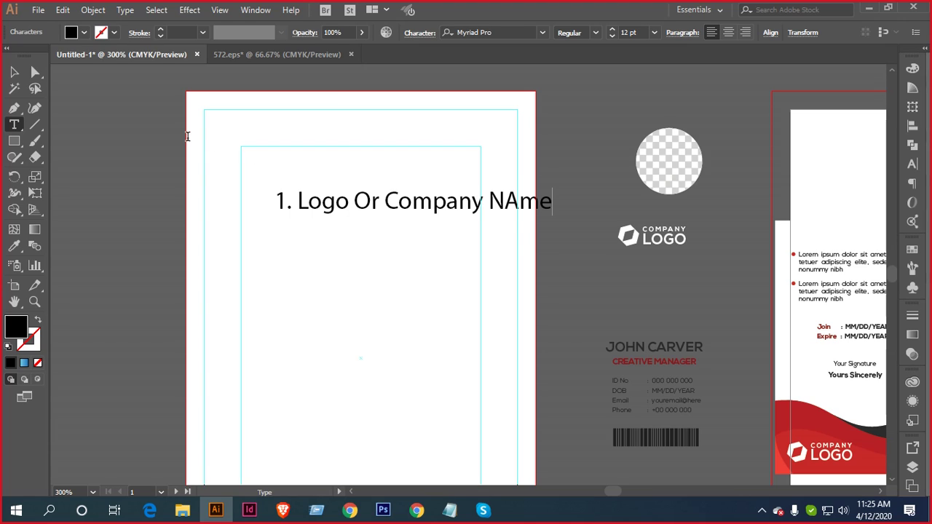
{"action": "key", "text": "Escape"}
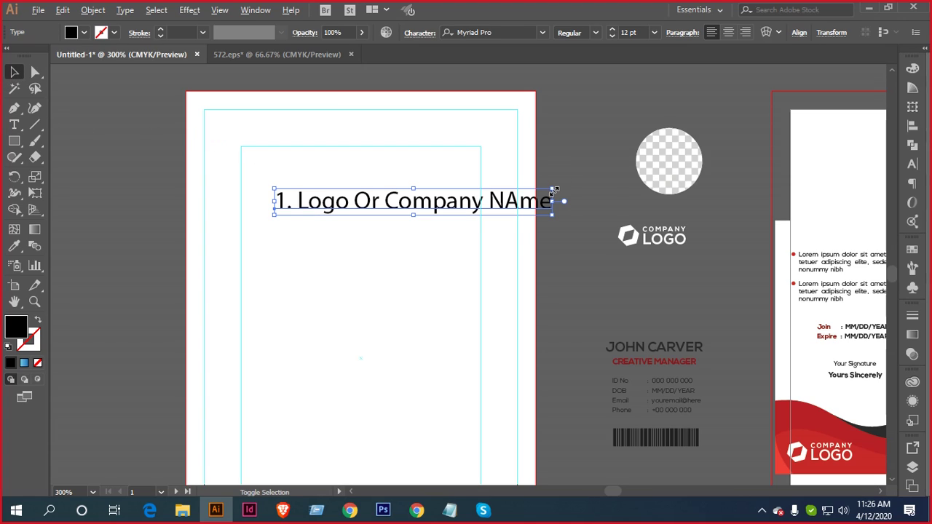
{"action": "mouse_move", "coordinate": [553, 190]}
{"action": "left_mouse_down"}
{"action": "mouse_move", "coordinate": [567, 190]}
{"action": "mouse_move", "coordinate": [545, 191]}
{"action": "left_mouse_up"}
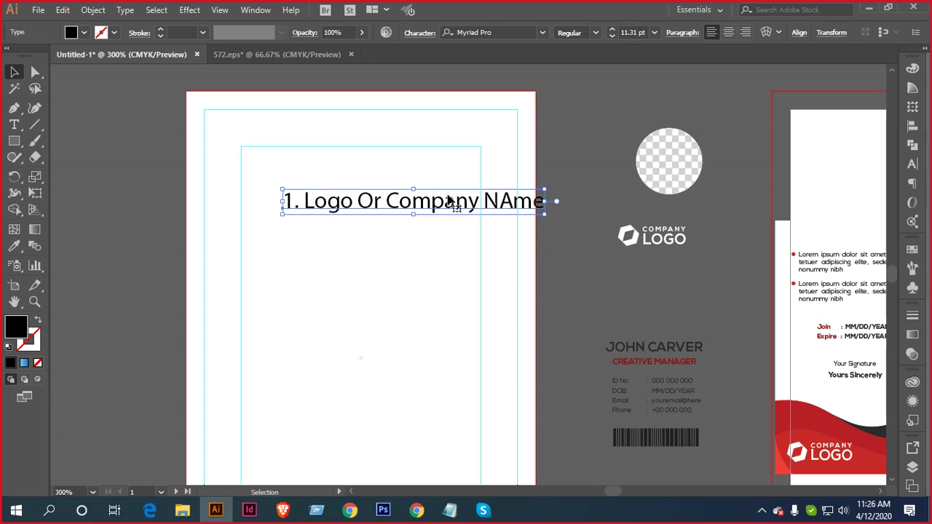
{"action": "left_click_drag", "start_coordinate": [447, 195], "coordinate": [380, 172]}
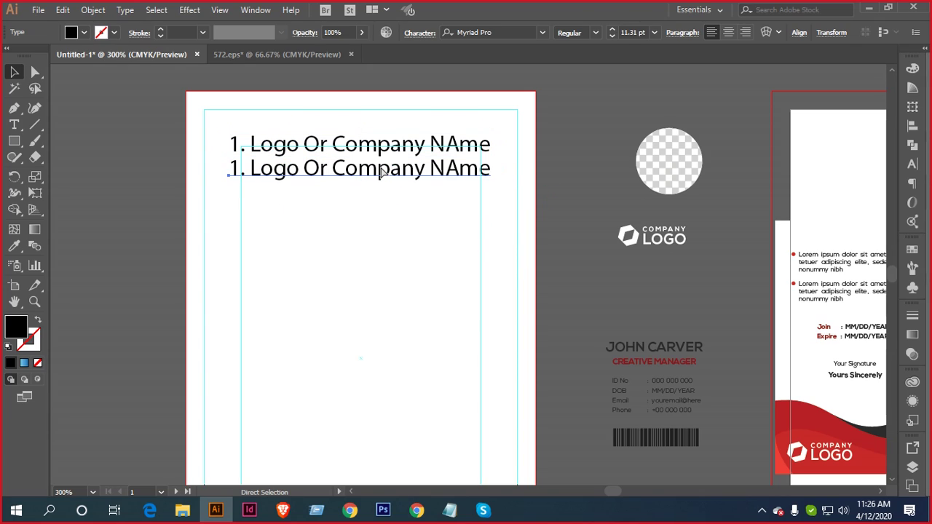
{"action": "key", "text": "ctrl+d"}
{"action": "key", "text": "ctrl+d"}
{"action": "key", "text": "ctrl+d"}
{"action": "key", "text": "ctrl+d"}
{"action": "key", "text": "ctrl+d"}
{"action": "key", "text": "ctrl+d"}
{"action": "key", "text": "ctrl+d"}
{"action": "key", "text": "ctrl+d"}
{"action": "key", "text": "ctrl+d"}
{"action": "key", "text": "ctrl+d"}
{"action": "key", "text": "ctrl+d"}
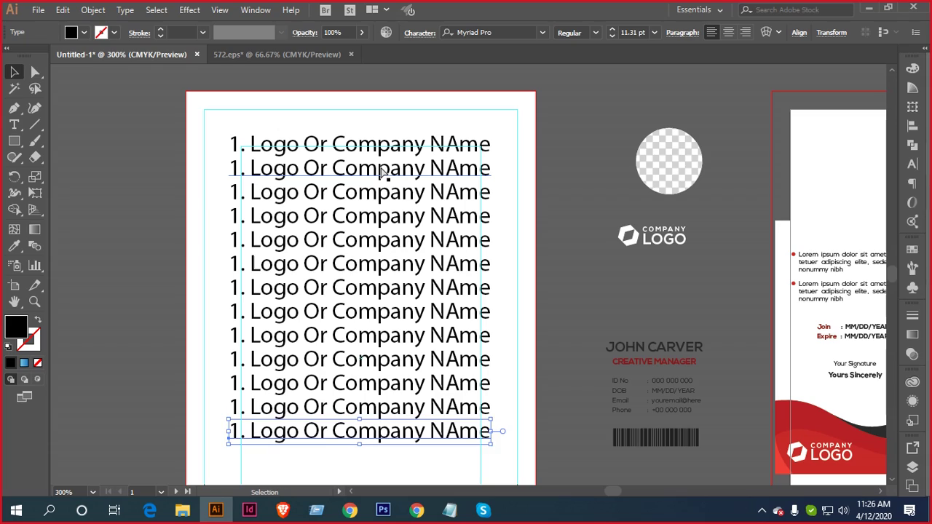
Relabel list lines 2 and 3 as '2. image' and '3. ID no'
{"action": "left_click", "coordinate": [18, 125]}
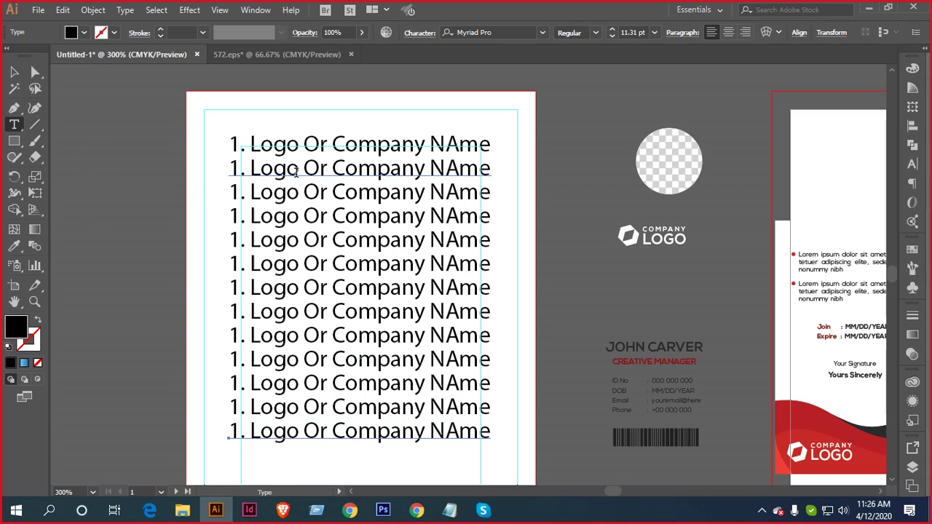
{"action": "triple_click", "coordinate": [332, 172]}
{"action": "type", "text": "2"}
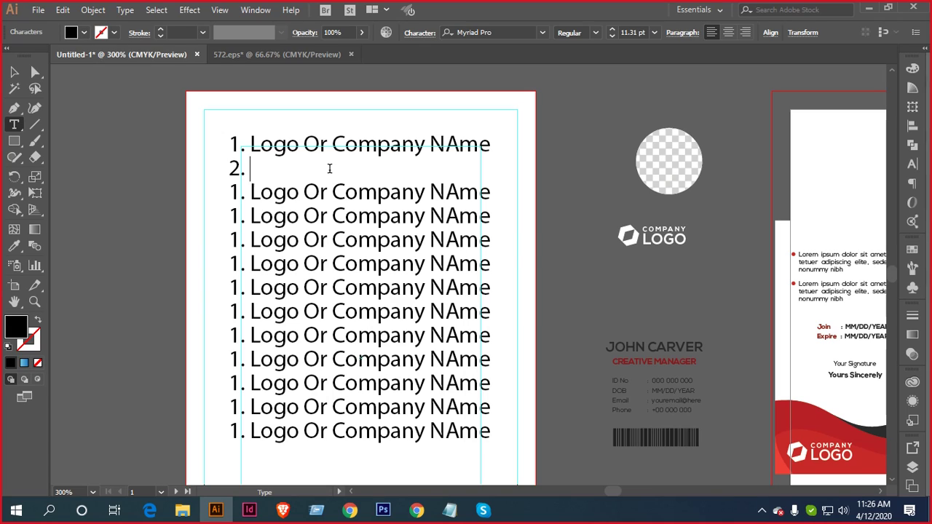
{"action": "type", "text": ". image"}
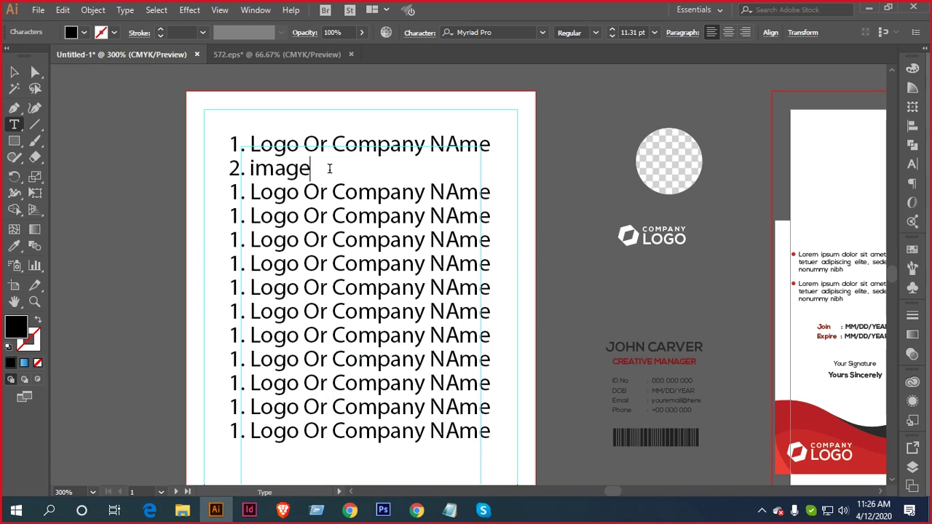
{"action": "key", "text": "Escape"}
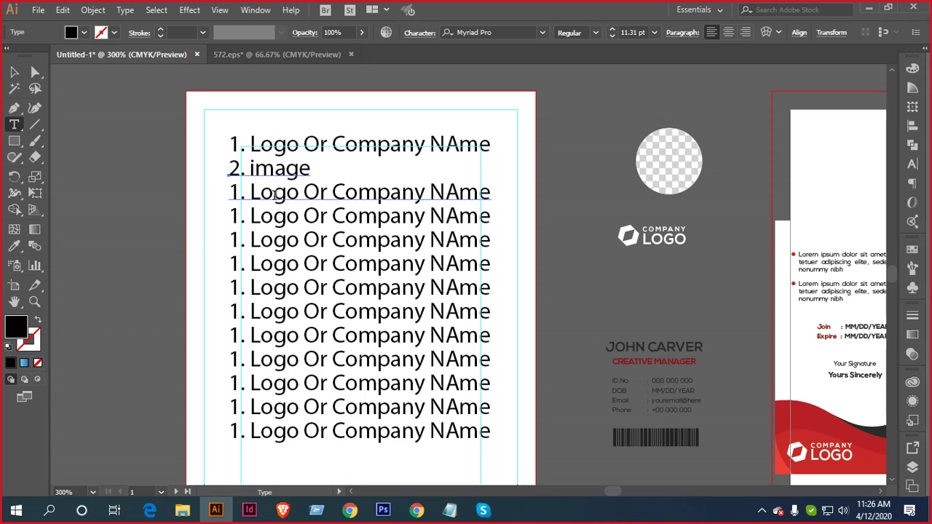
{"action": "triple_click", "coordinate": [318, 190]}
{"action": "type", "text": "3"}
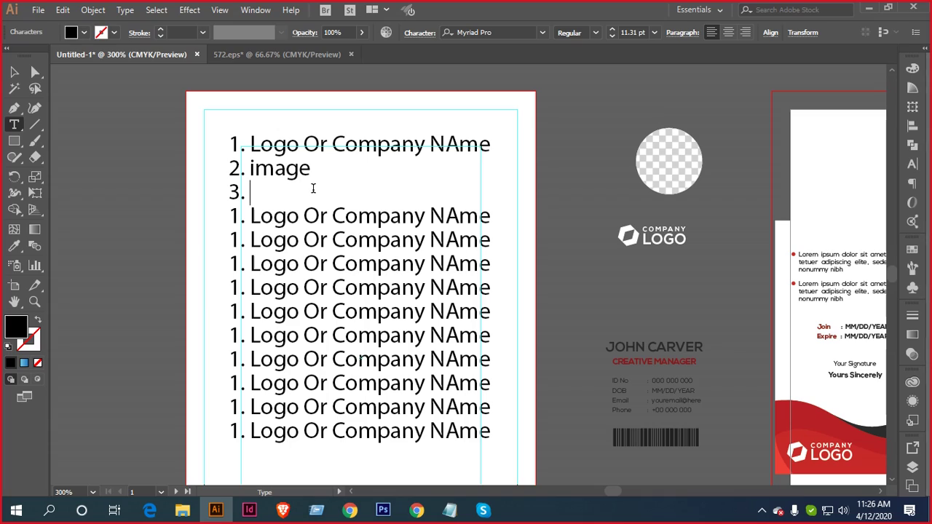
{"action": "type", "text": ". ID no."}
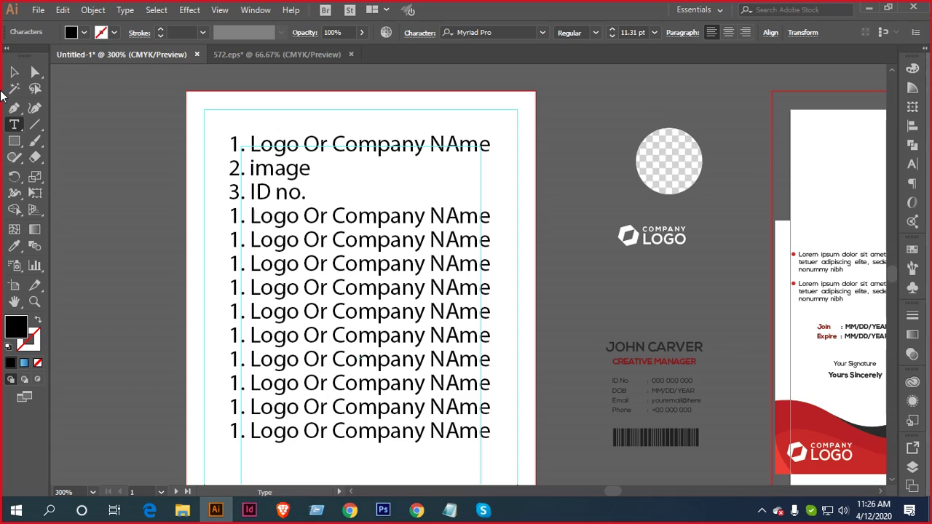
{"action": "key", "text": "Escape"}
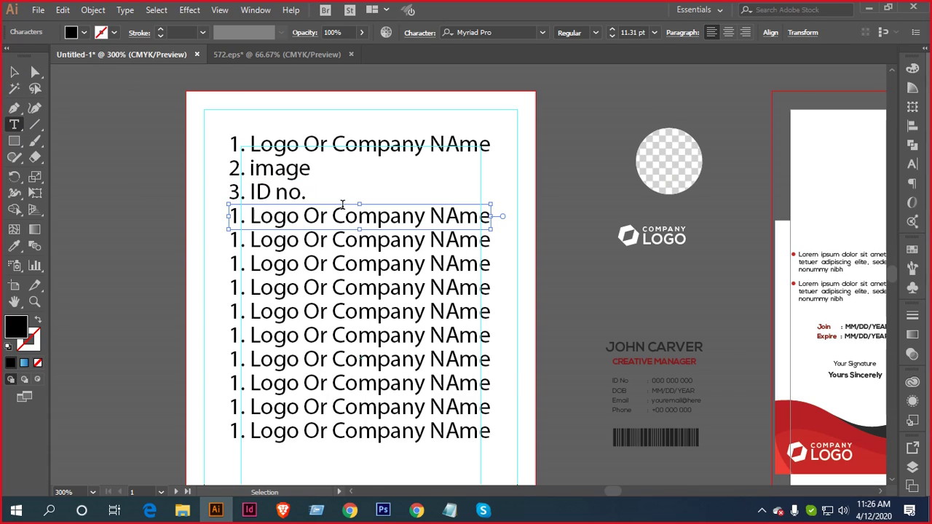
Relabel line 4 as '4. Date O B.'
{"action": "triple_click", "coordinate": [348, 214]}
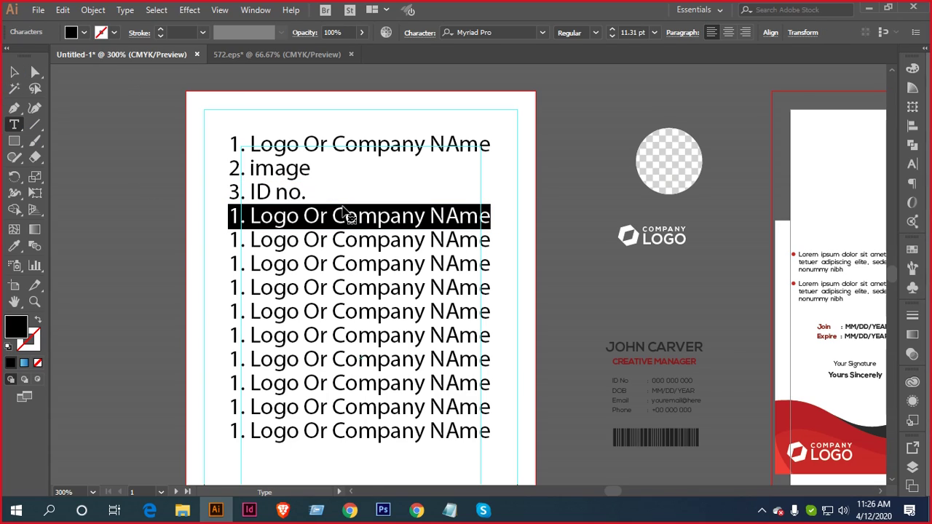
{"action": "type", "text": "D"}
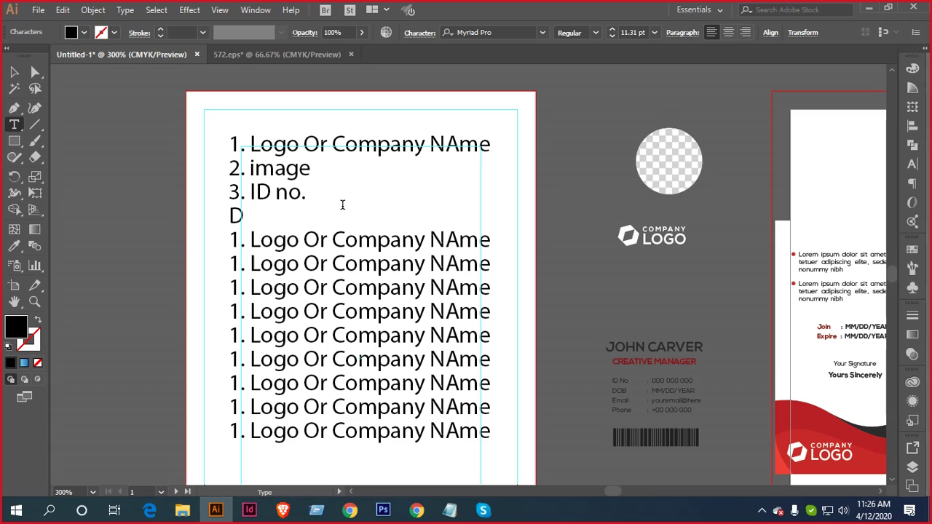
{"action": "type", "text": "Ate"}
{"action": "key", "text": "BackSpace"}
{"action": "key", "text": "BackSpace"}
{"action": "key", "text": "BackSpace"}
{"action": "key", "text": "BackSpace"}
{"action": "type", "text": "4. Date"}
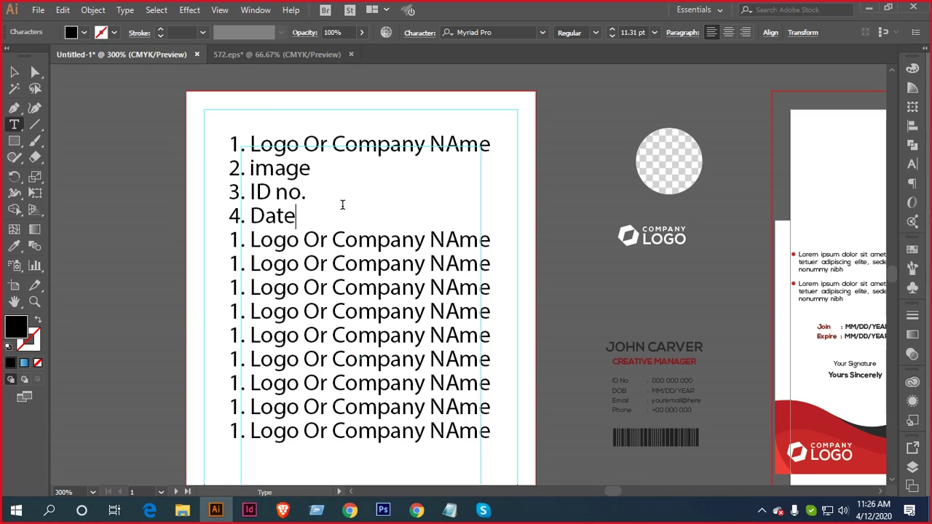
{"action": "type", "text": " O B,"}
{"action": "key", "text": "BackSpace"}
{"action": "type", "text": "."}
{"action": "left_click", "coordinate": [15, 72]}
Relabel lines 5 and 6 as '5. Email' and '6. Phone'
{"action": "key", "text": "t"}
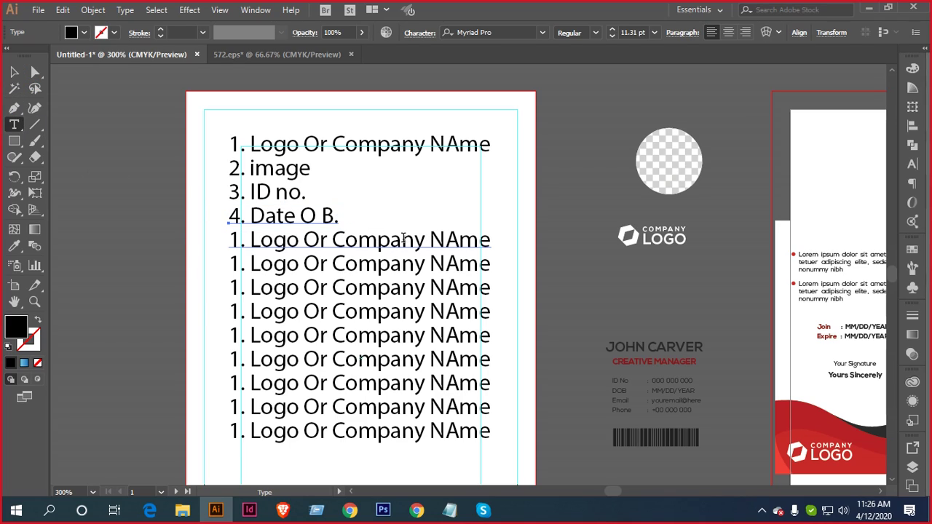
{"action": "left_click", "coordinate": [401, 240]}
{"action": "triple_click", "coordinate": [398, 240]}
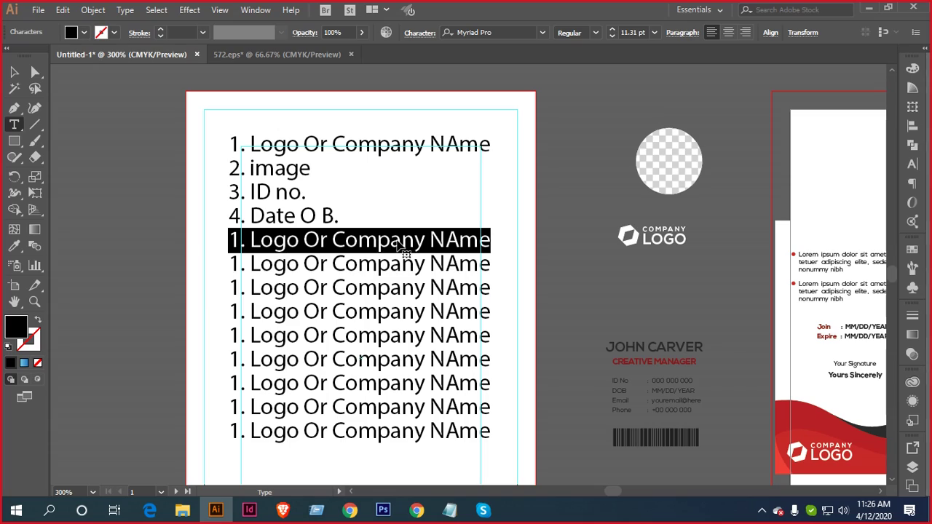
{"action": "type", "text": "Email"}
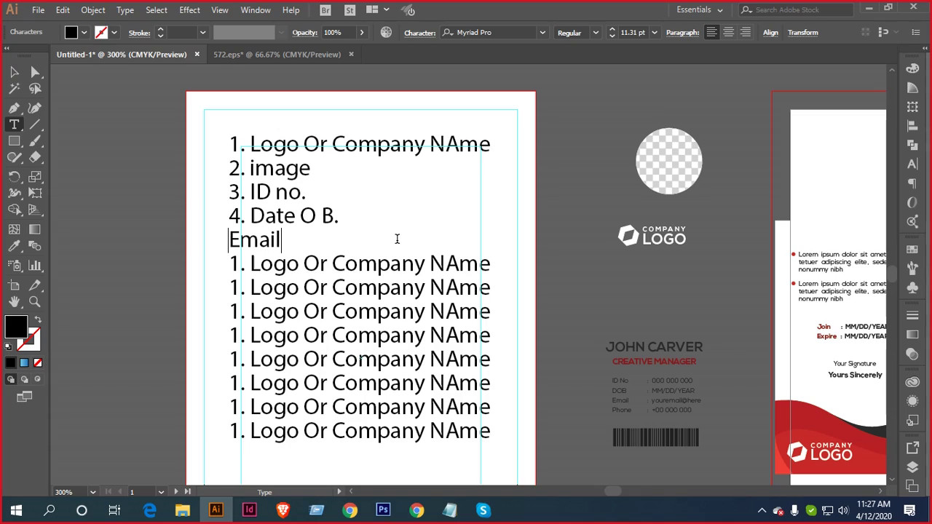
{"action": "key", "text": "Home"}
{"action": "type", "text": "5"}
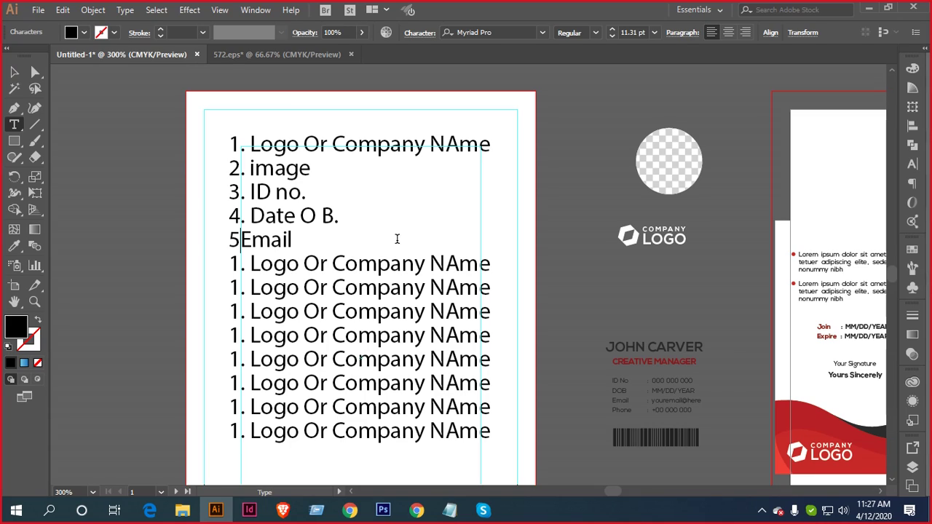
{"action": "type", "text": "."}
{"action": "left_click", "coordinate": [379, 264], "text": "ctrl"}
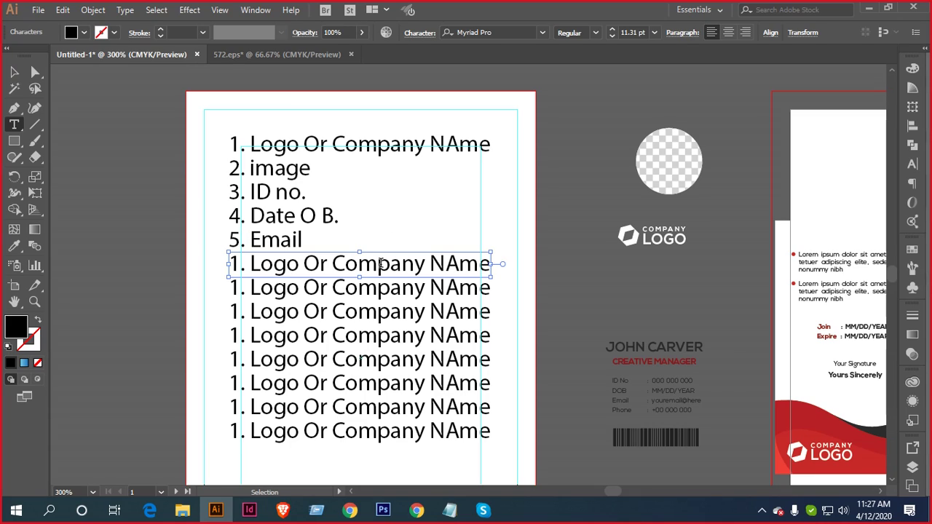
{"action": "triple_click", "coordinate": [379, 264]}
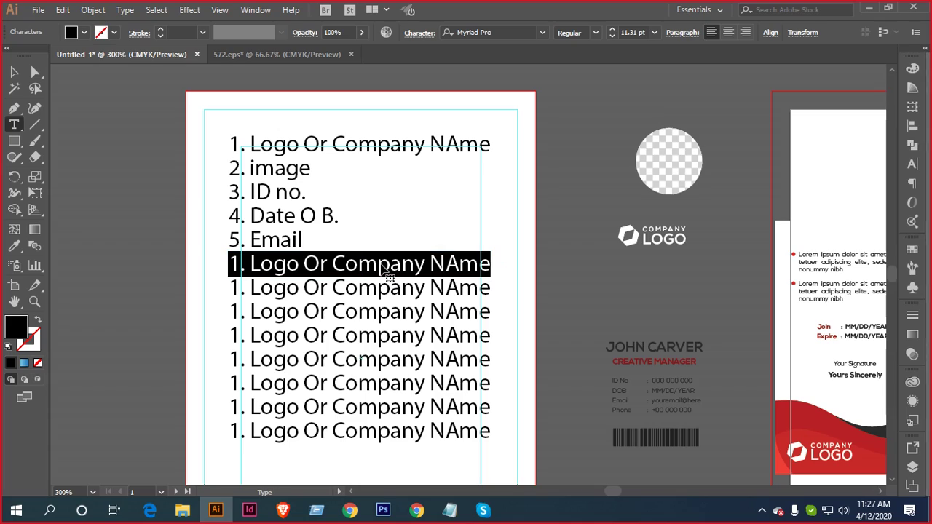
{"action": "type", "text": "Phone"}
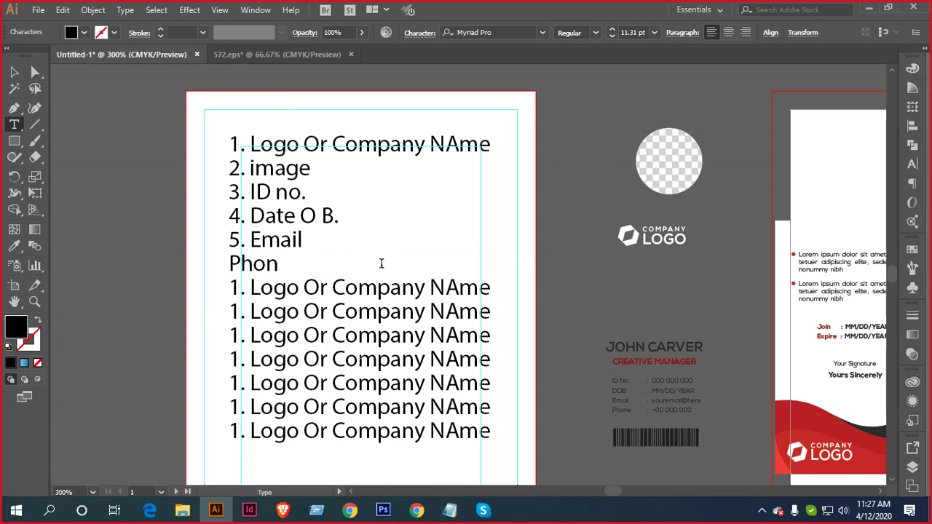
{"action": "key", "text": "Left"}
{"action": "key", "text": "Left"}
{"action": "key", "text": "Left"}
{"action": "key", "text": "Left"}
{"action": "type", "text": "6."}
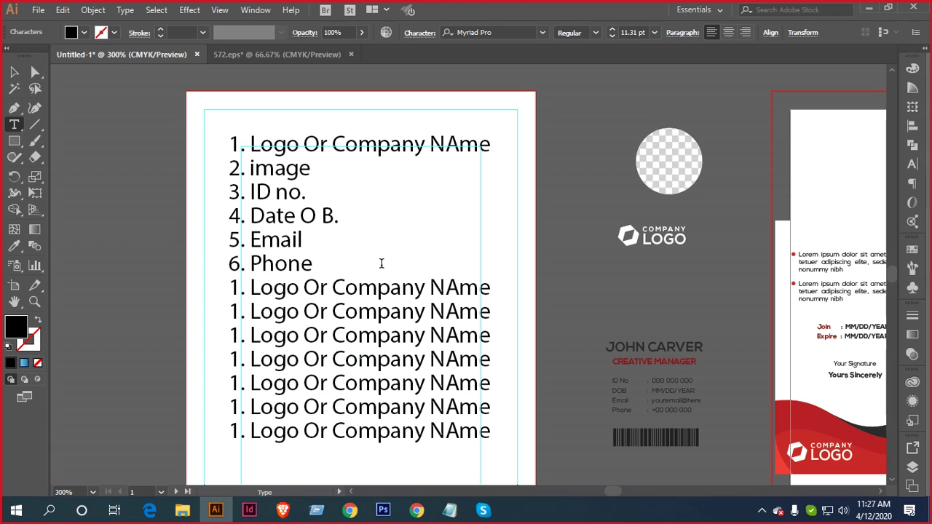
{"action": "key", "text": "Escape"}
Nudge the remaining seven placeholder lines down one gap
{"action": "scroll", "coordinate": [349, 233], "scroll_direction": "down", "scroll_amount": 1}
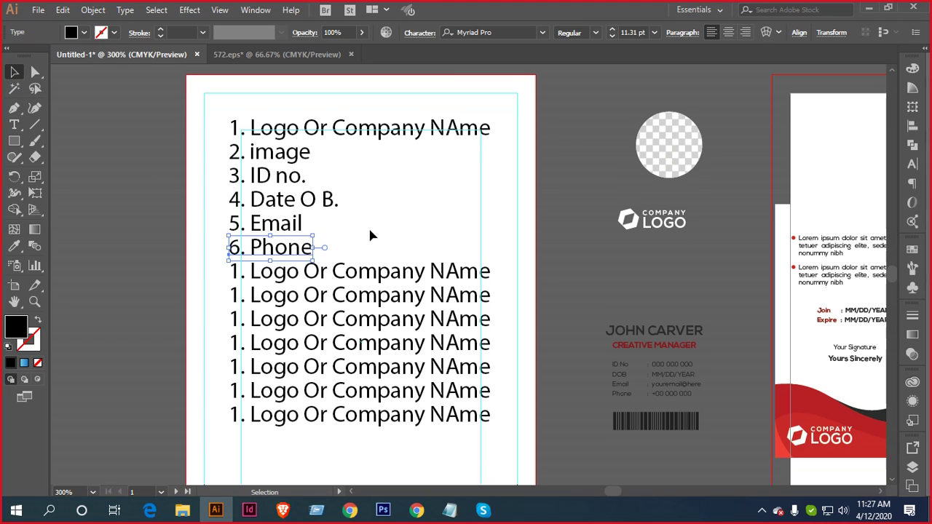
{"action": "key", "text": "super"}
{"action": "key", "text": "super"}
{"action": "left_click_drag", "start_coordinate": [448, 450], "coordinate": [362, 271]}
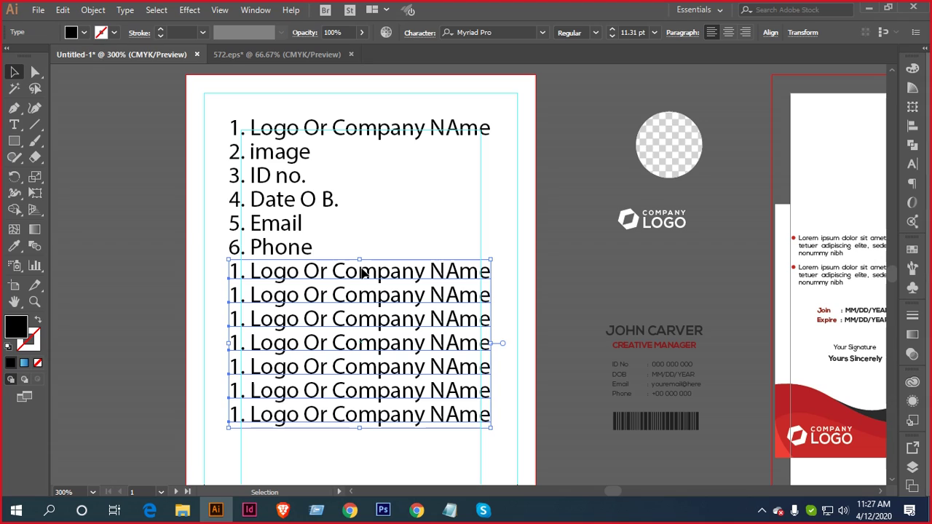
{"action": "key", "text": "shift+Down"}
{"action": "key", "text": "shift+Down"}
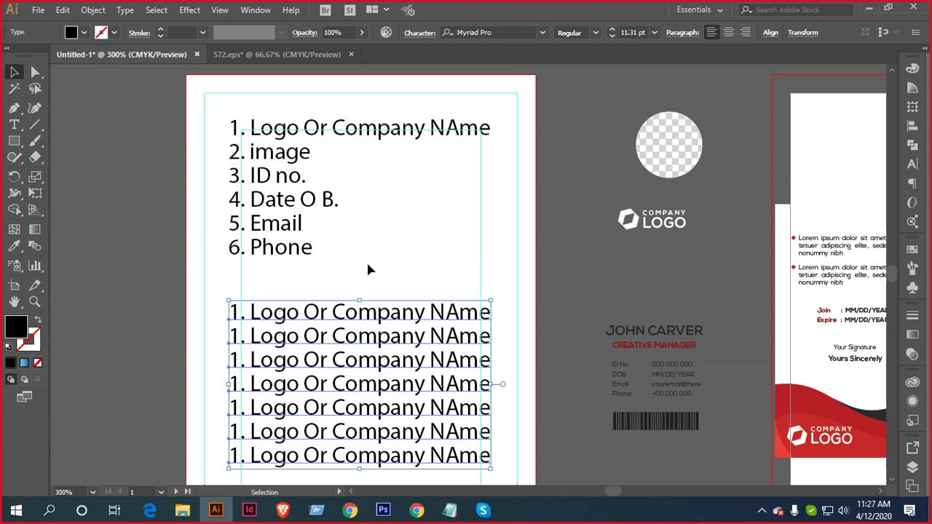
{"action": "scroll", "coordinate": [351, 279], "scroll_direction": "down", "scroll_amount": 1}
{"action": "left_click_drag", "start_coordinate": [352, 279], "coordinate": [418, 257]}
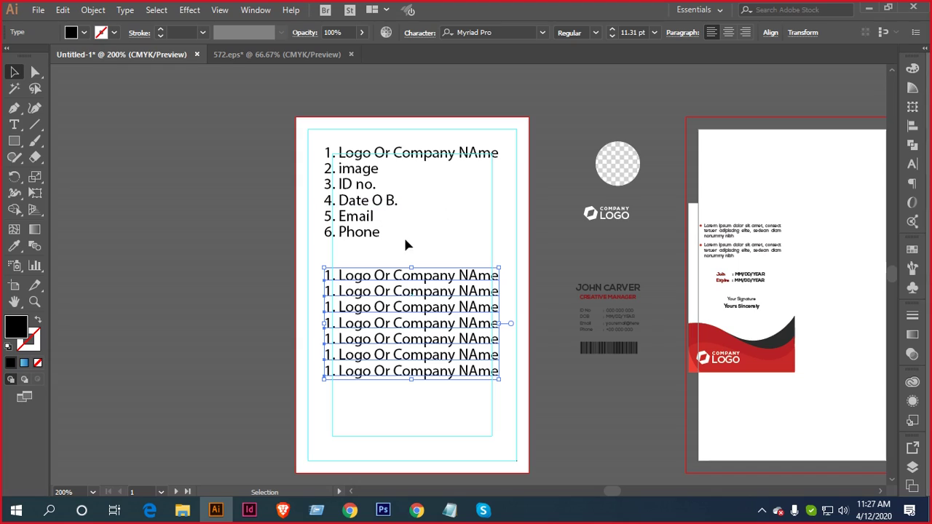
{"action": "left_click", "coordinate": [78, 156]}
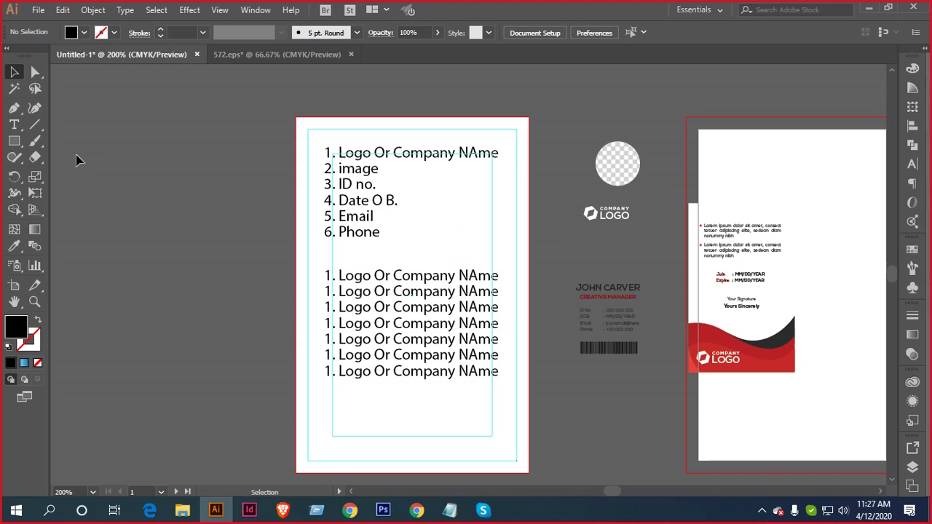
Relabel the next line as '7. QR or Bar Code Like'
{"action": "left_click", "coordinate": [14, 125]}
{"action": "left_click", "coordinate": [396, 277]}
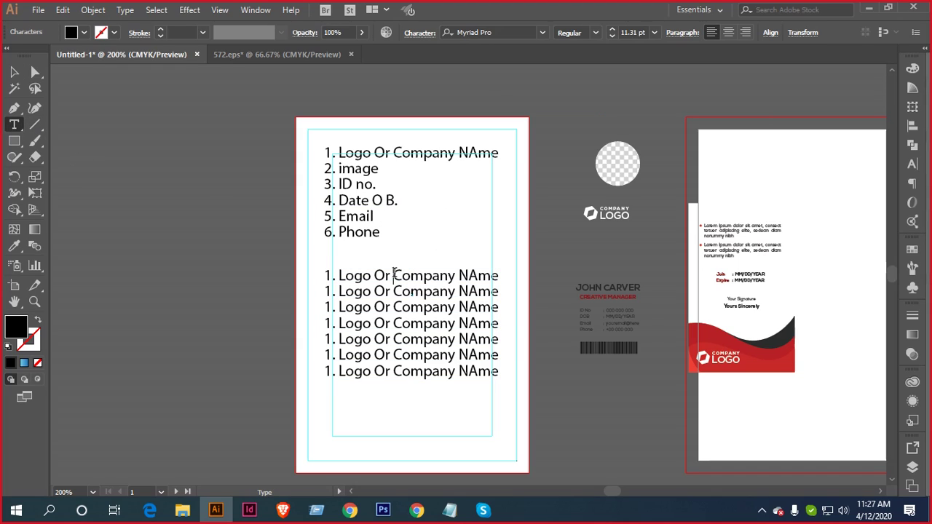
{"action": "triple_click", "coordinate": [395, 276]}
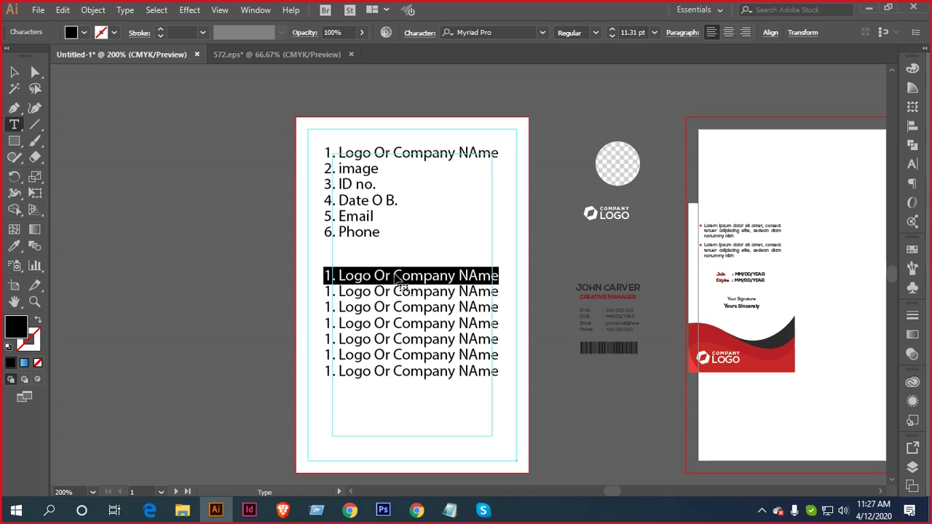
{"action": "type", "text": "7"}
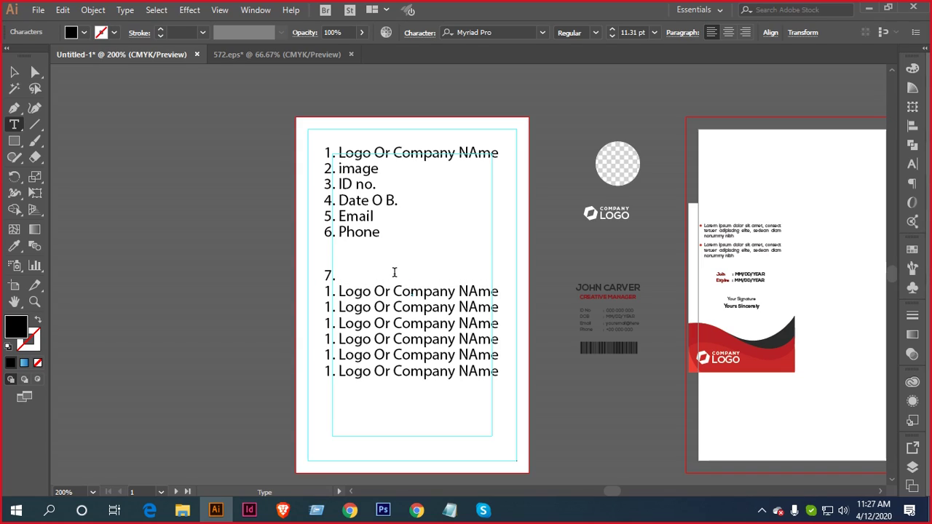
{"action": "type", "text": ". Q"}
{"action": "type", "text": "R or Bar Code"}
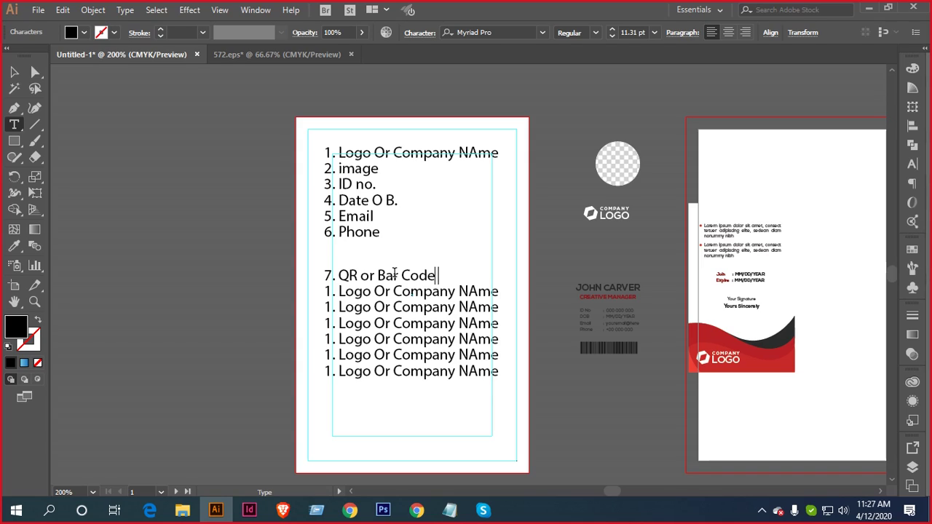
{"action": "type", "text": "ke"}
{"action": "left_click", "coordinate": [14, 71]}
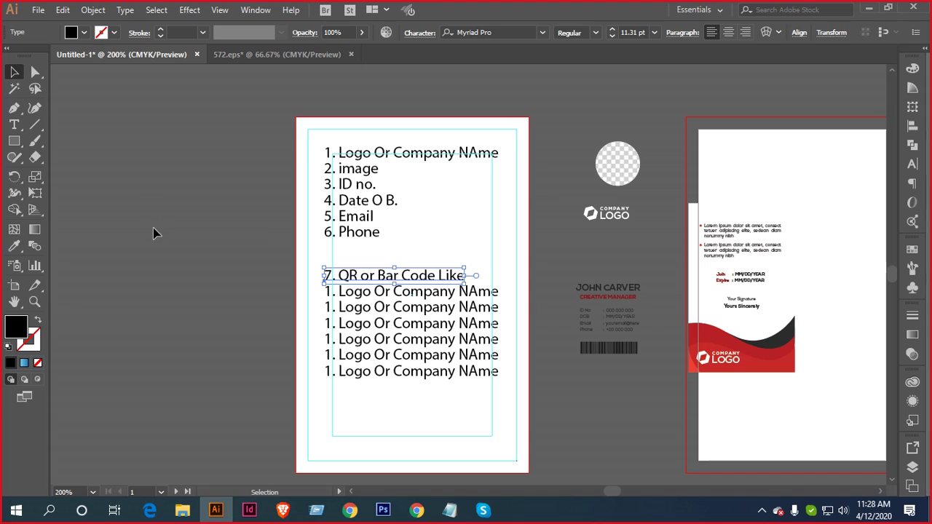
{"action": "left_click", "coordinate": [408, 264]}
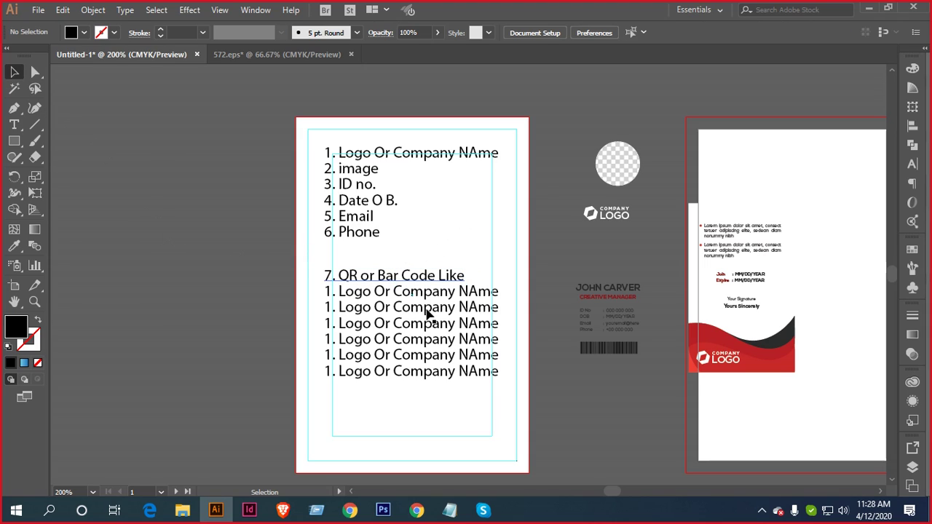
Replace the following placeholder line with '8 Tarms & condition 9 Back'
{"action": "scroll", "coordinate": [466, 298], "scroll_direction": "up", "scroll_amount": 1}
{"action": "scroll", "coordinate": [524, 277], "scroll_direction": "down", "scroll_amount": 2}
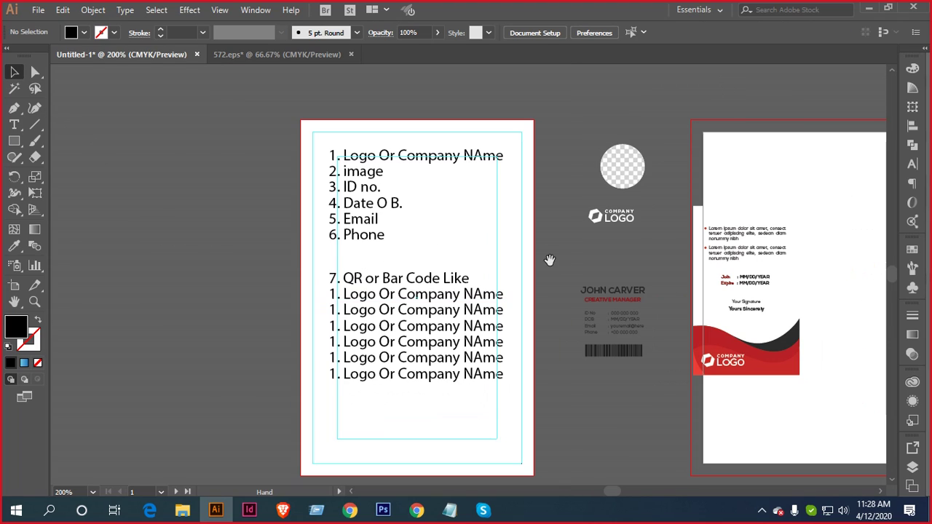
{"action": "left_click", "coordinate": [14, 124]}
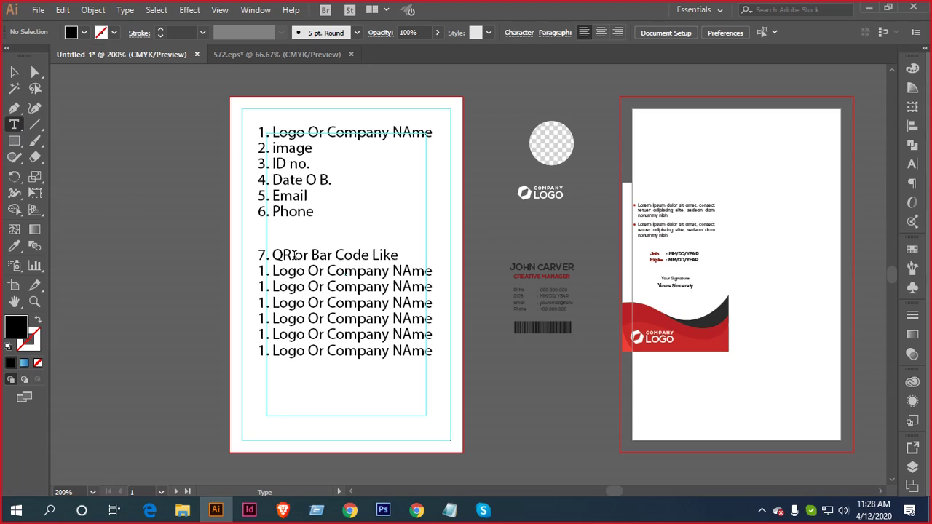
{"action": "left_click", "coordinate": [343, 271]}
{"action": "triple_click", "coordinate": [343, 271]}
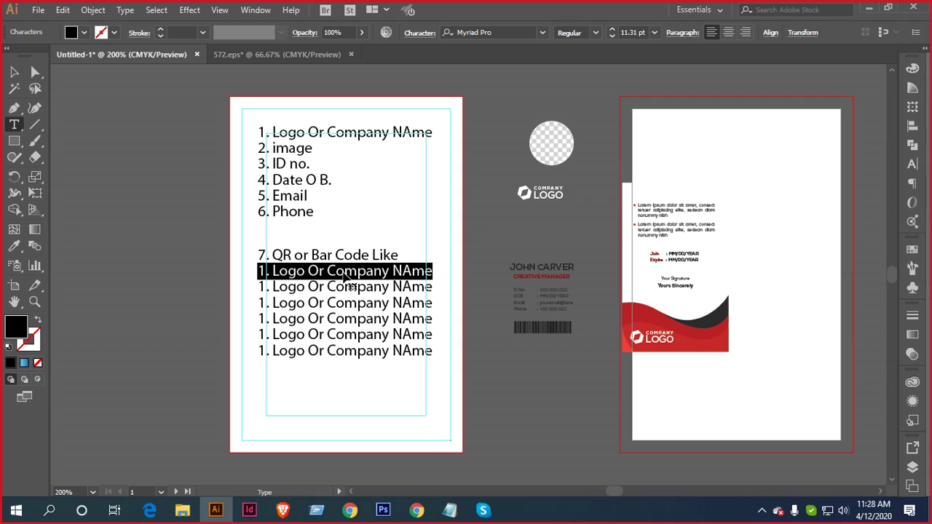
{"action": "type", "text": "8 "}
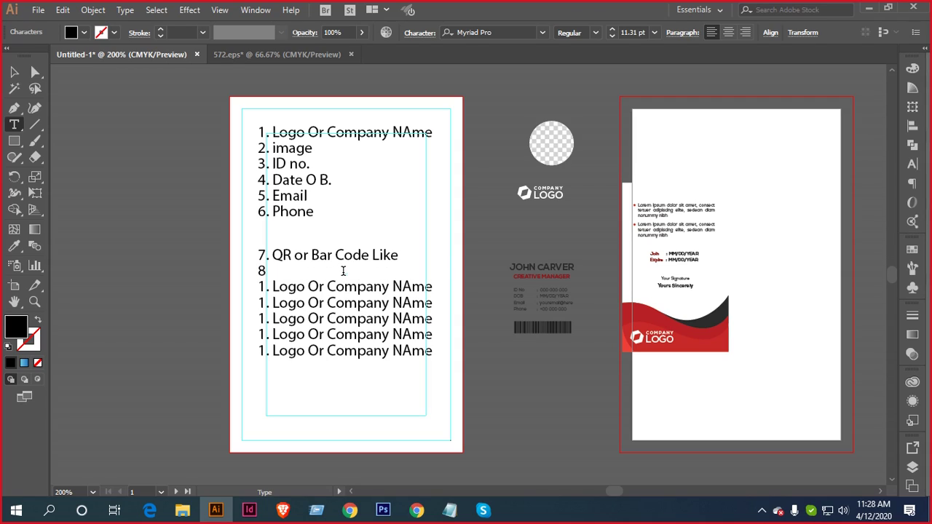
{"action": "type", "text": "Tarms & condition"}
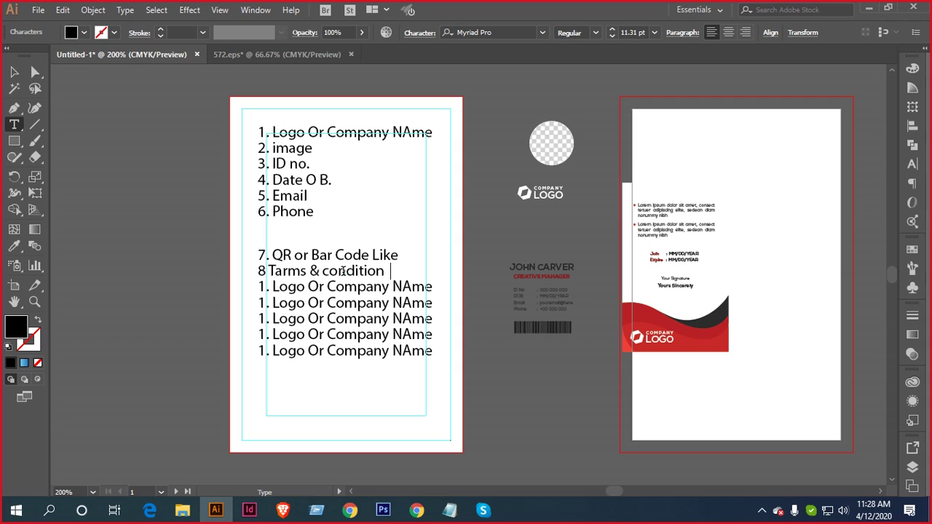
{"action": "type", "text": "  9 Back"}
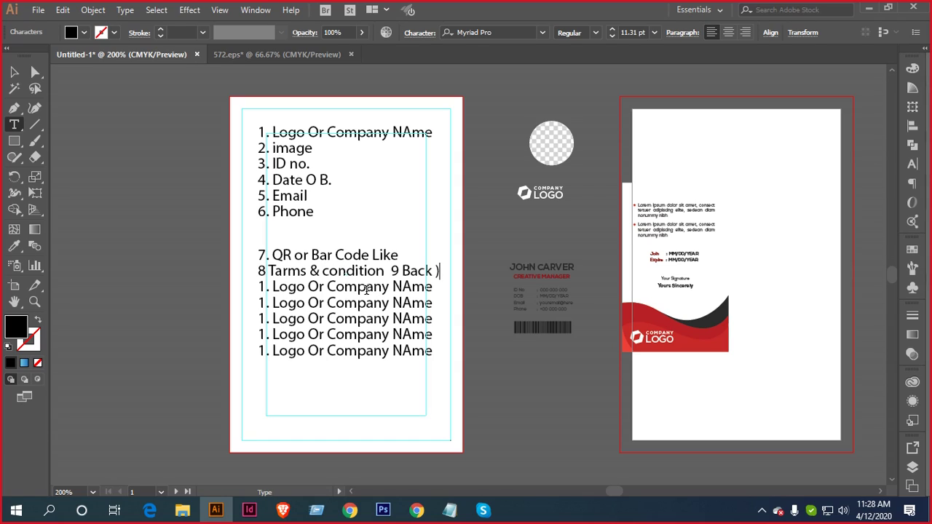
Write item 9 'Join Date And Expire Date ( Like )' and bracket Back on line 8
{"action": "left_click", "coordinate": [362, 290], "text": "ctrl"}
{"action": "triple_click", "coordinate": [359, 293]}
{"action": "type", "text": "9"}
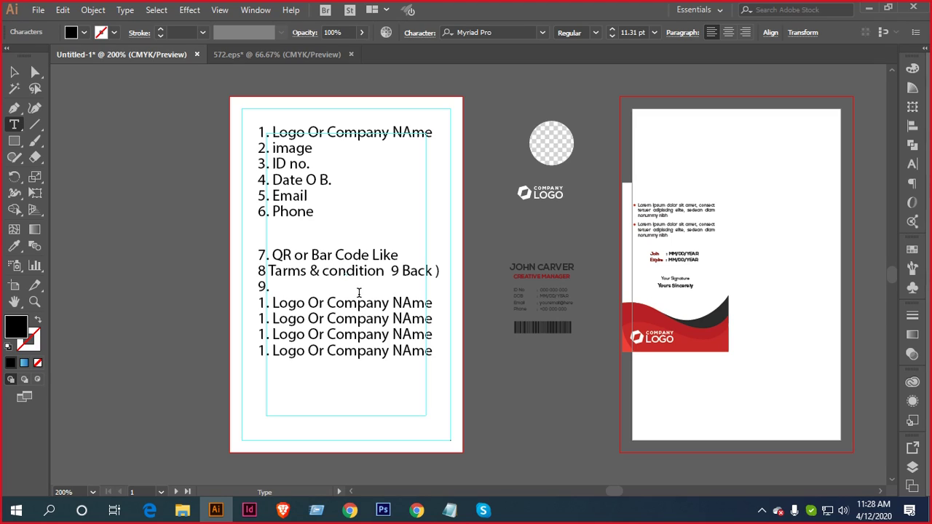
{"action": "type", "text": ". Join"}
{"action": "left_click", "coordinate": [401, 271]}
{"action": "type", "text": "("}
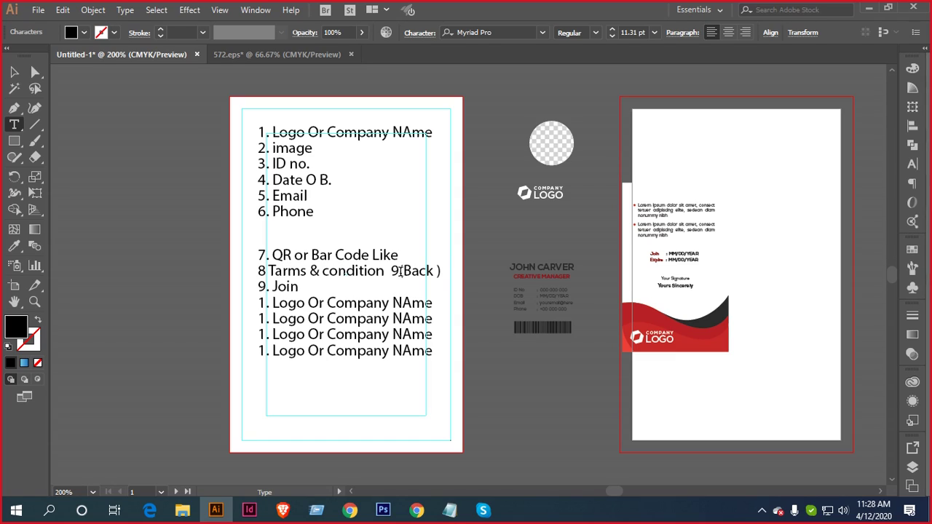
{"action": "key", "text": "BackSpace"}
{"action": "key", "text": "BackSpace"}
{"action": "type", "text": "("}
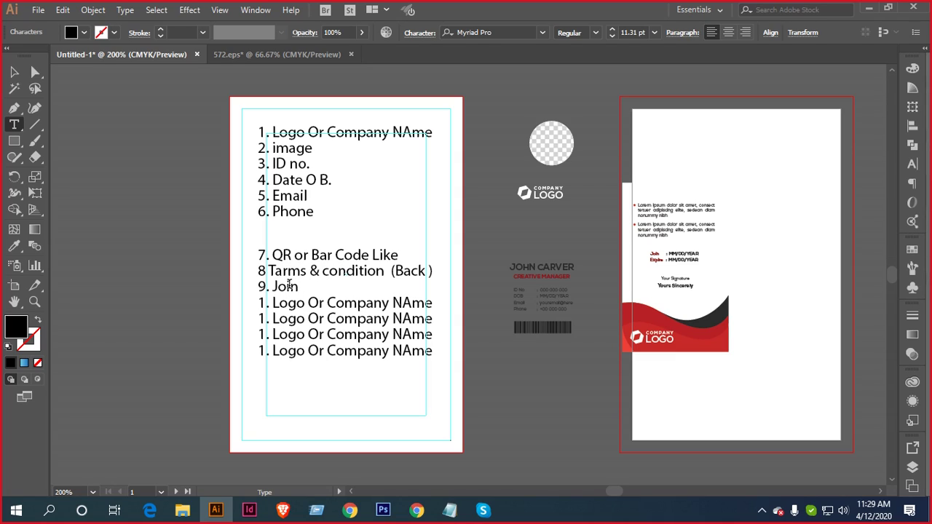
{"action": "type", "text": "Date ANd"}
{"action": "key", "text": "BackSpace"}
{"action": "key", "text": "BackSpace"}
{"action": "type", "text": "nd Ex"}
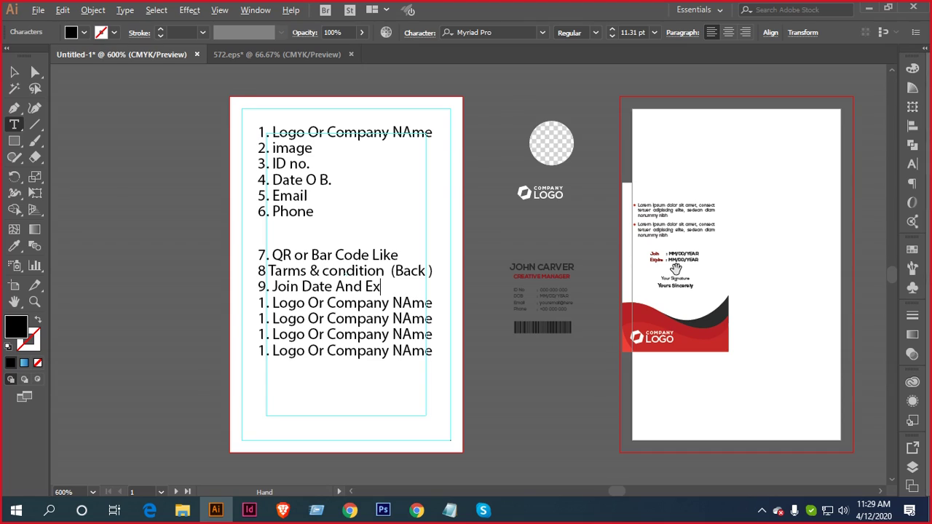
{"action": "scroll", "coordinate": [675, 269], "scroll_direction": "up", "scroll_amount": 5}
{"action": "key", "text": "ctrl+alt+0"}
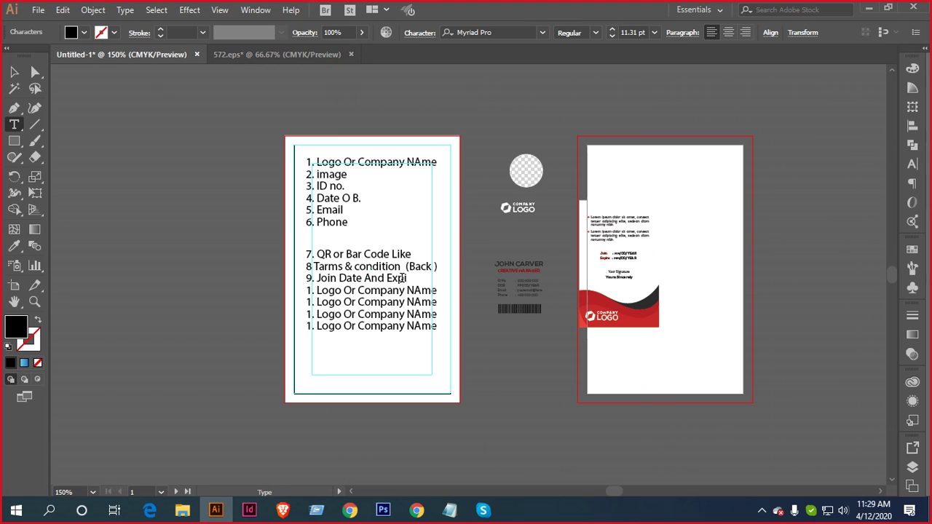
{"action": "type", "text": "Date ( Like )"}
Zoom to 200% and replace the next placeholder with '10. Signature( Back Is better'
{"action": "left_click", "coordinate": [14, 71]}
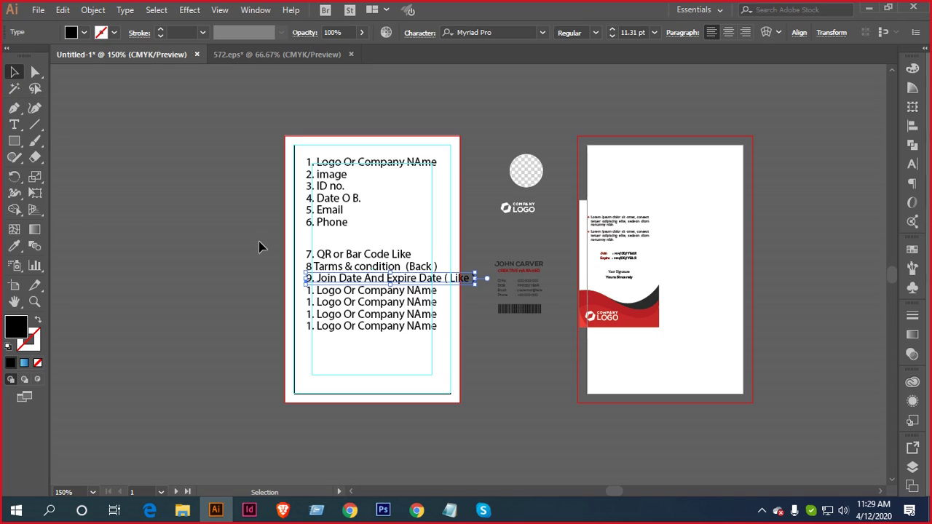
{"action": "key", "text": "ctrl+plus"}
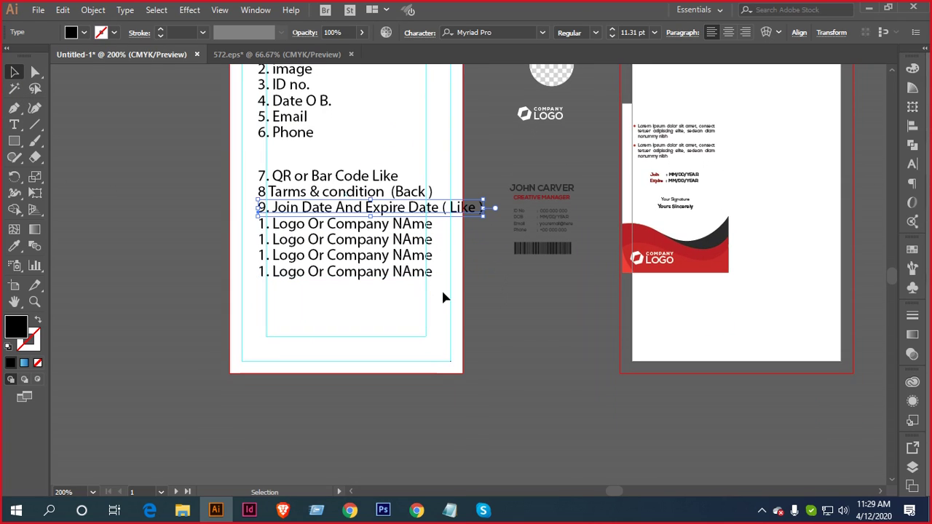
{"action": "left_click", "coordinate": [14, 125]}
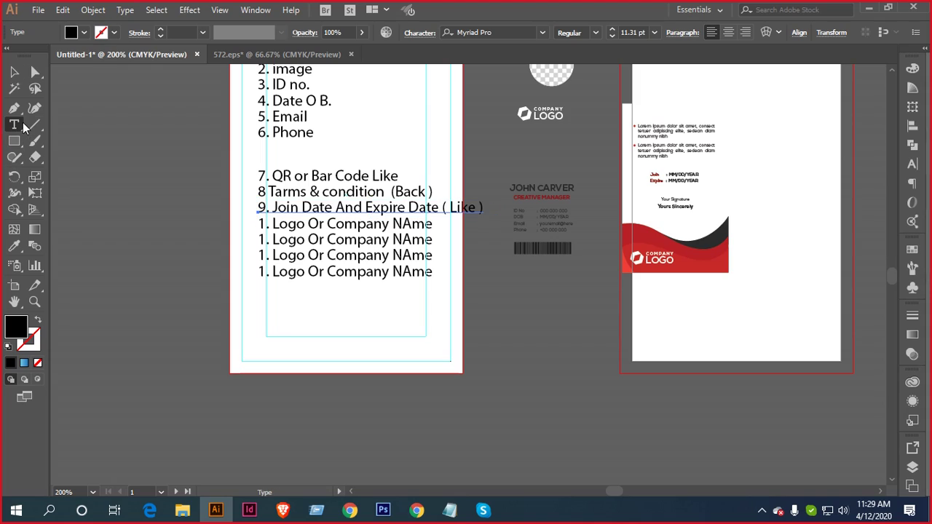
{"action": "triple_click", "coordinate": [343, 225]}
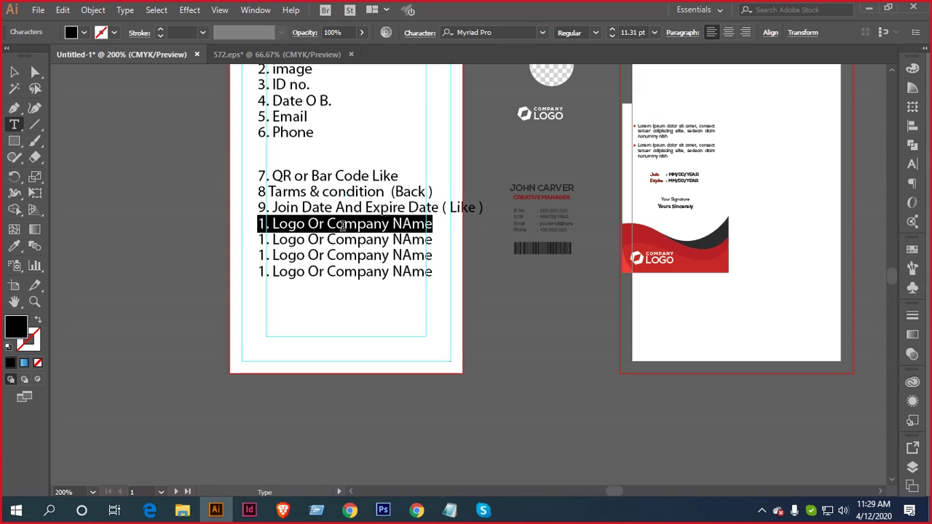
{"action": "key", "text": "BackSpace"}
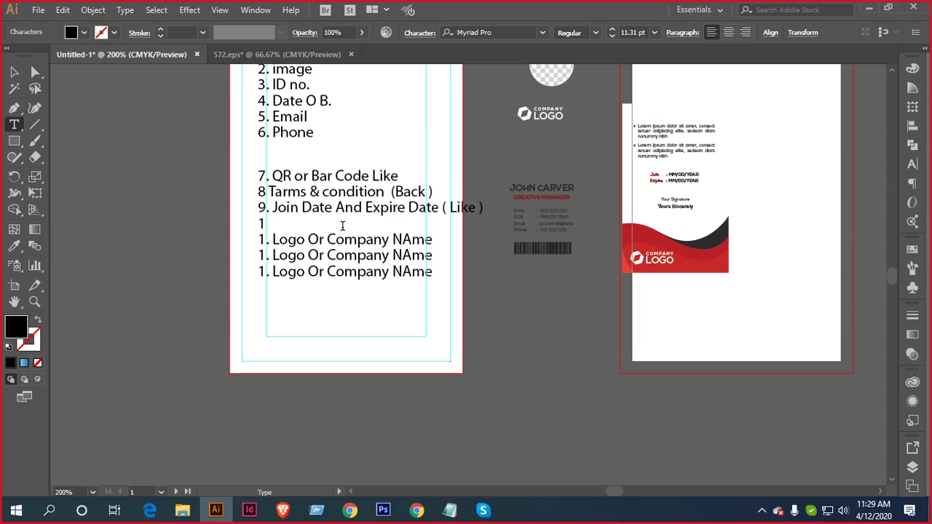
{"action": "type", "text": "10. Signature"}
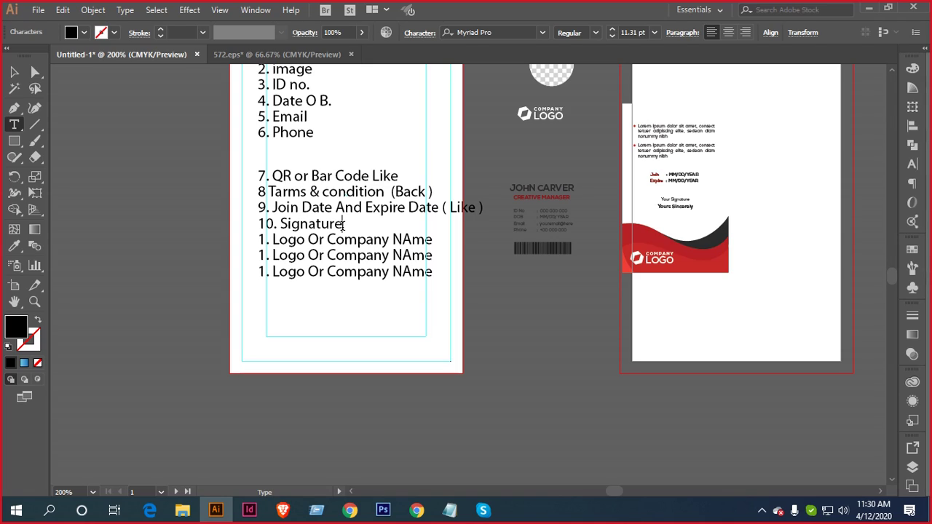
{"action": "type", "text": "( Back Is bet"}
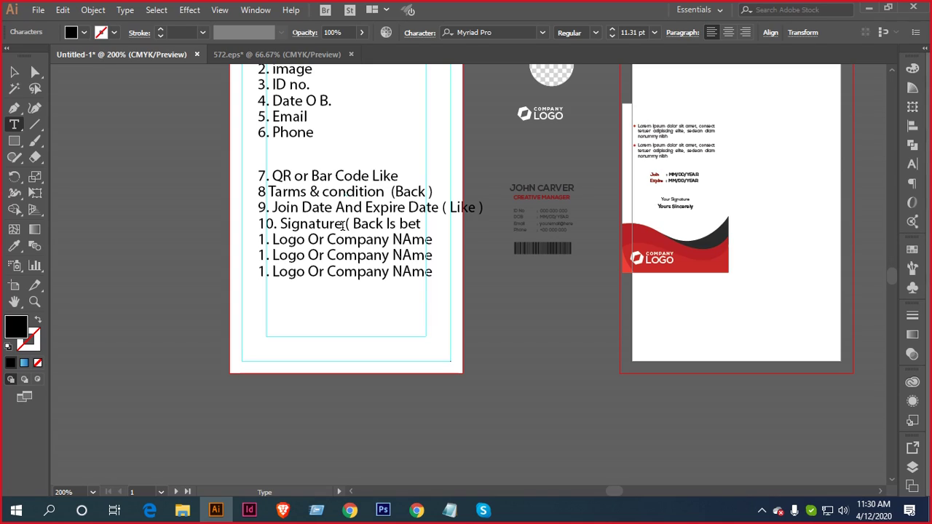
{"action": "type", "text": "ter"}
Delete the three leftover 'Logo Or Company NAme' lines and review the ten-item list
{"action": "left_click", "coordinate": [14, 72]}
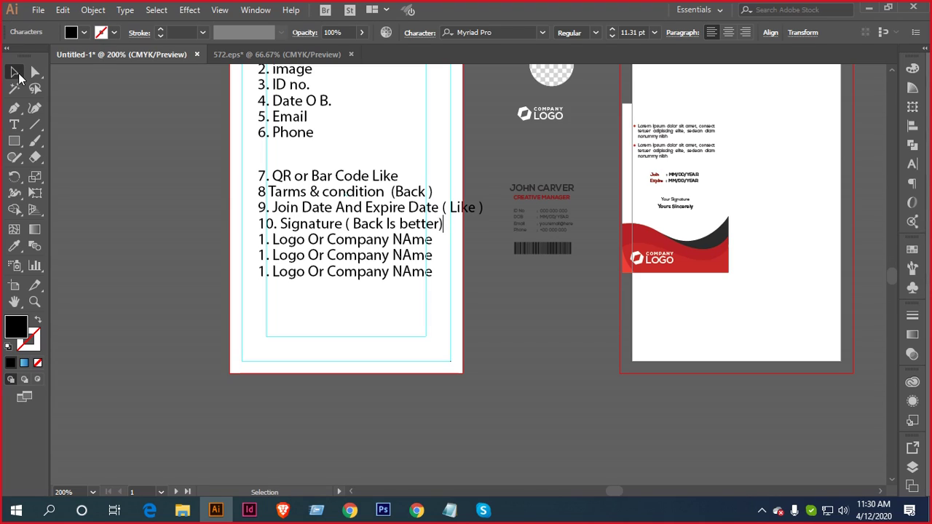
{"action": "left_click", "coordinate": [149, 306]}
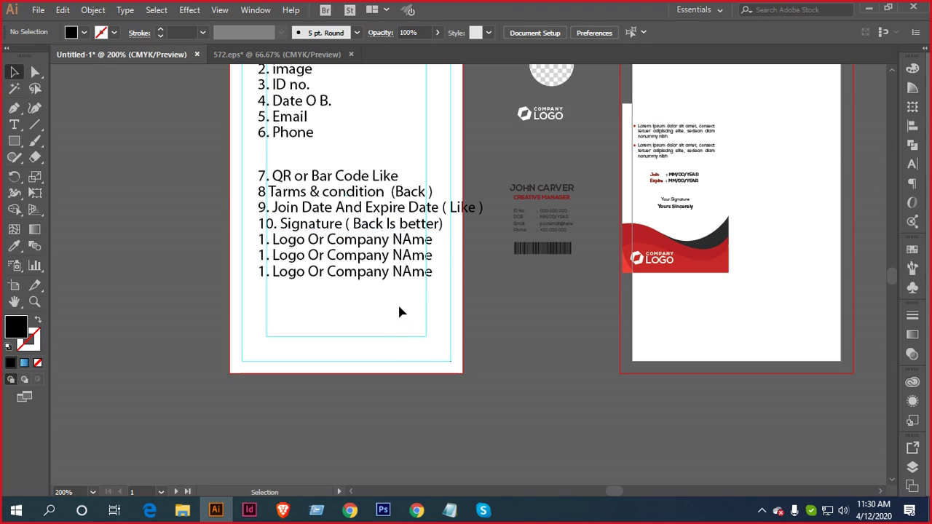
{"action": "left_click_drag", "start_coordinate": [399, 306], "coordinate": [331, 241]}
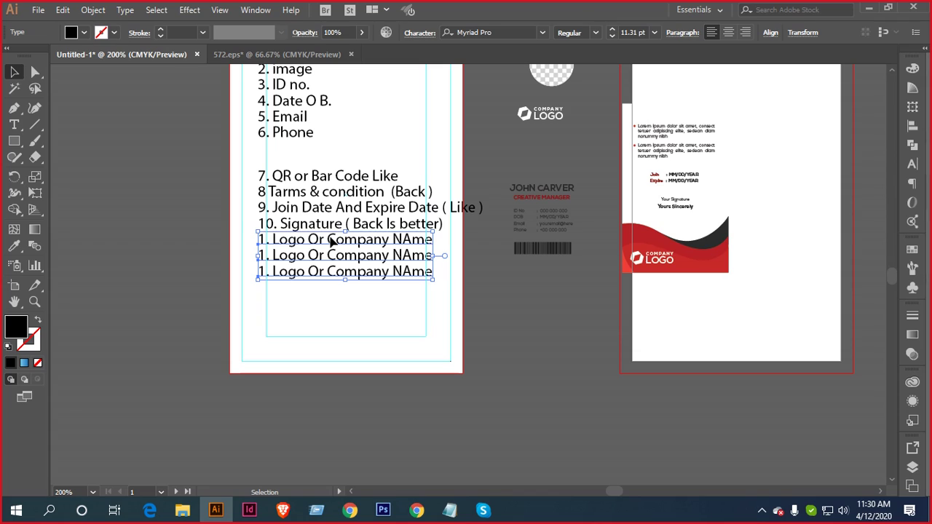
{"action": "key", "text": "Delete"}
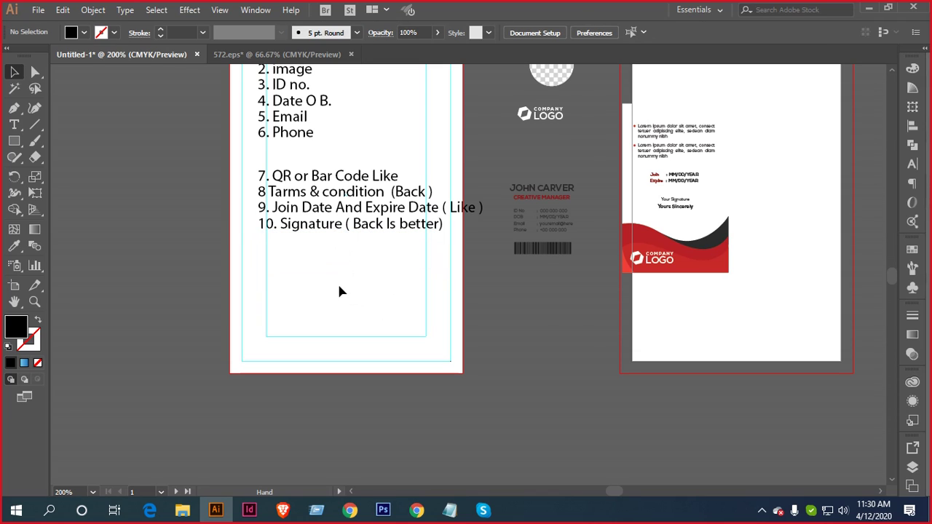
{"action": "key", "text": "ctrl+z"}
{"action": "left_click_drag", "start_coordinate": [230, 96], "coordinate": [412, 402]}
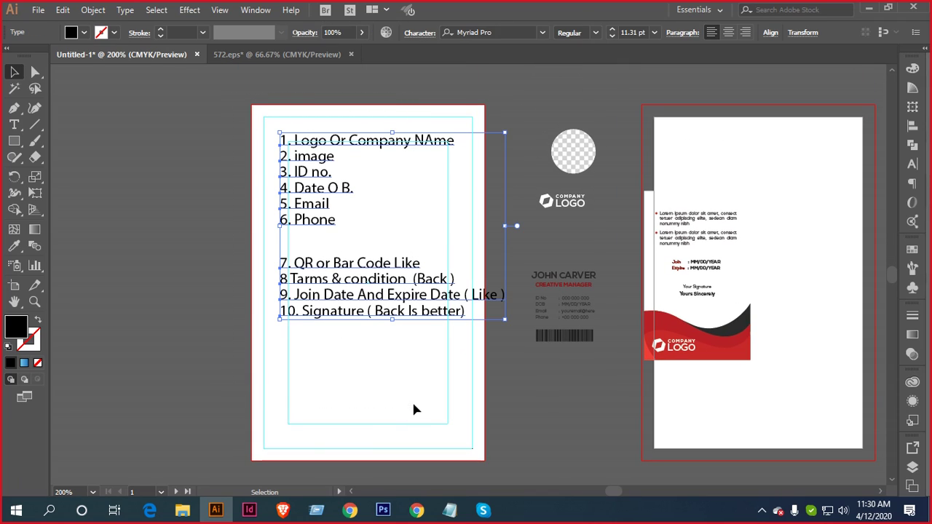
{"action": "left_click", "coordinate": [349, 353]}
{"action": "scroll", "coordinate": [376, 227], "scroll_direction": "up", "scroll_amount": 1}
{"action": "left_click_drag", "start_coordinate": [377, 236], "coordinate": [428, 348]}
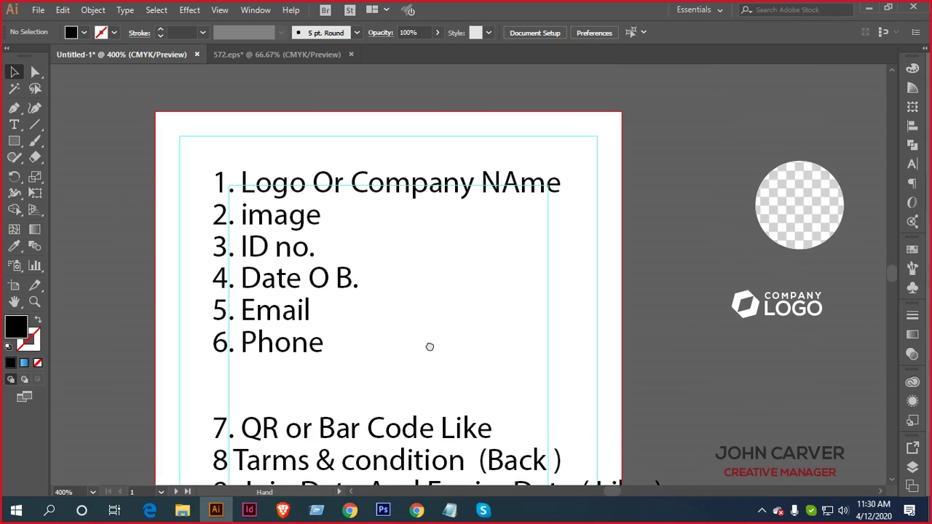
{"action": "left_click_drag", "start_coordinate": [190, 140], "coordinate": [343, 392]}
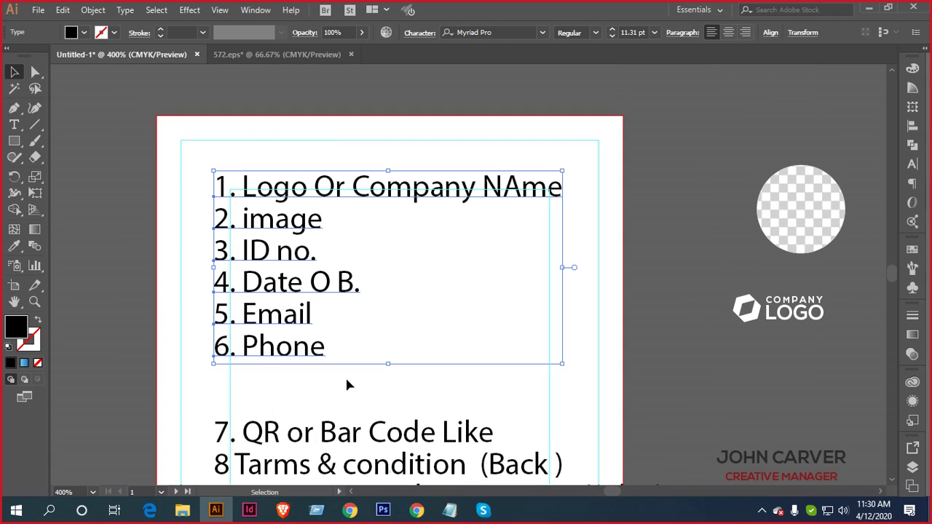
Browse the Freepik Corporate id card template preview in the ID card results
{"action": "left_click", "coordinate": [417, 510]}
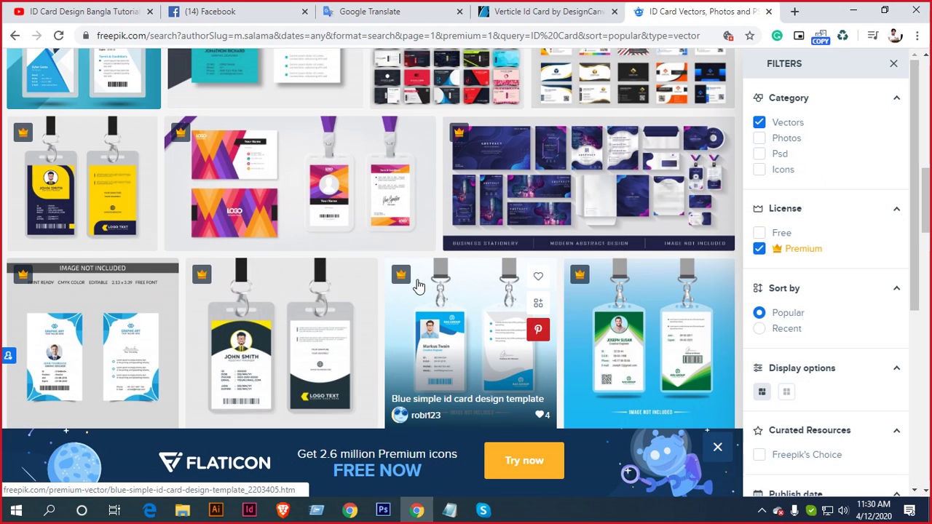
{"action": "left_click", "coordinate": [101, 344]}
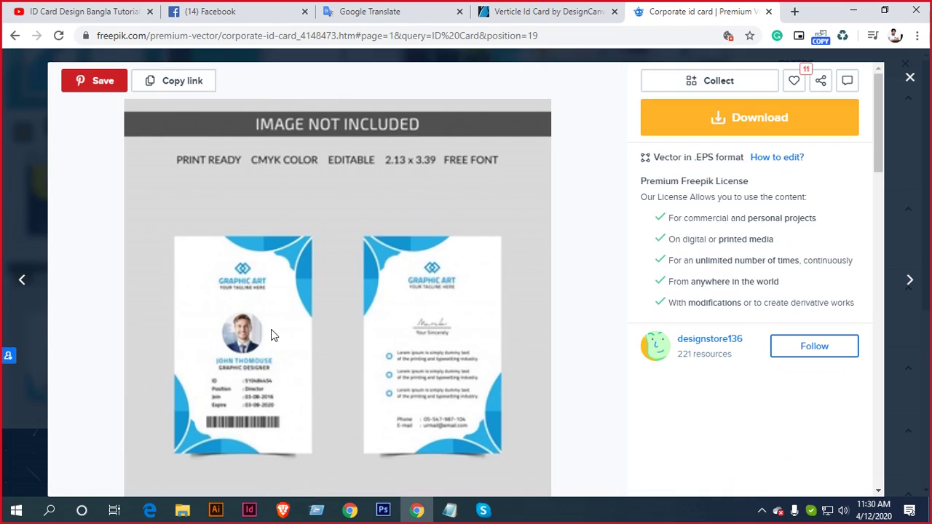
{"action": "scroll", "coordinate": [339, 320], "scroll_direction": "down", "scroll_amount": 2}
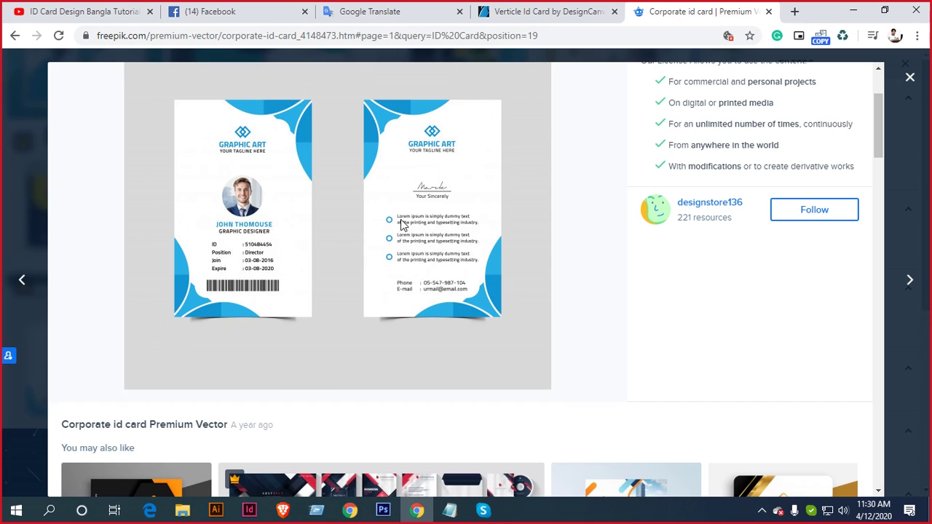
{"action": "scroll", "coordinate": [401, 223], "scroll_direction": "down", "scroll_amount": 5}
{"action": "left_click", "coordinate": [909, 76]}
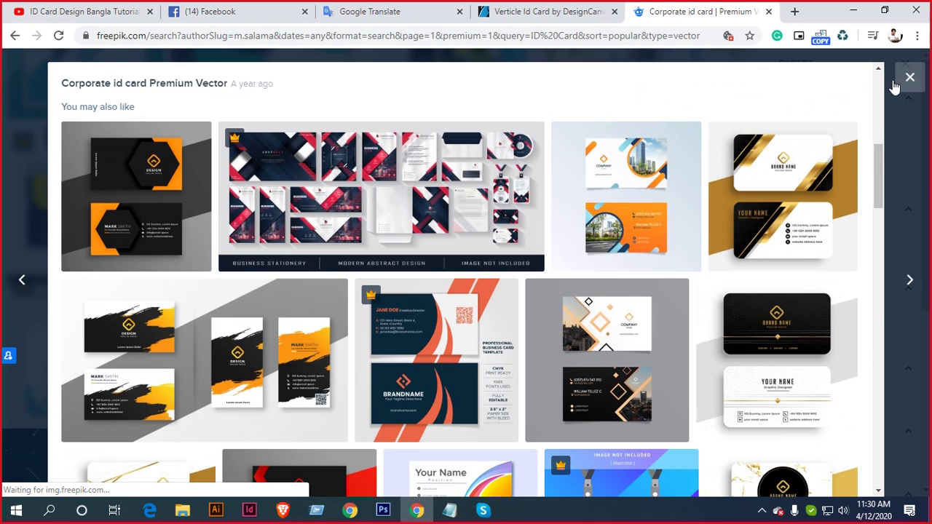
{"action": "scroll", "coordinate": [453, 228], "scroll_direction": "down", "scroll_amount": 2}
{"action": "scroll", "coordinate": [453, 228], "scroll_direction": "down", "scroll_amount": 1}
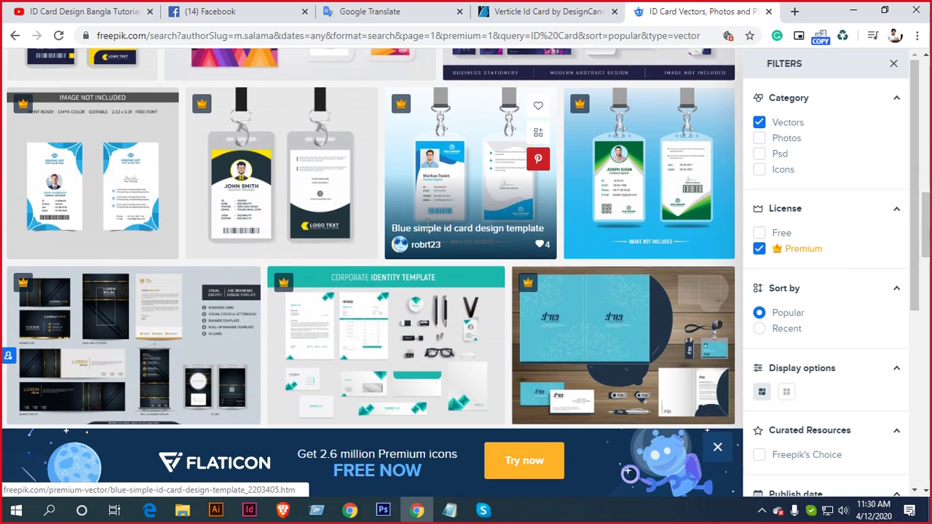
{"action": "left_click", "coordinate": [72, 192]}
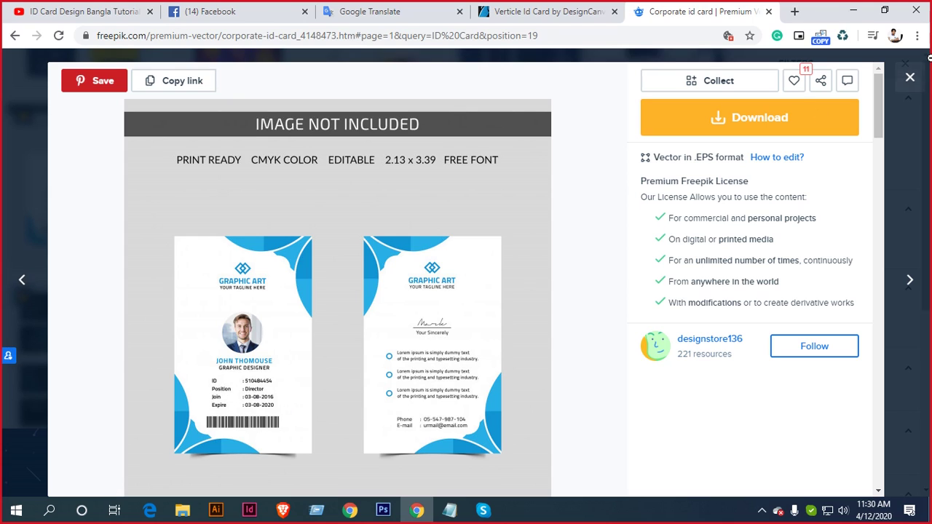
{"action": "left_click", "coordinate": [910, 80]}
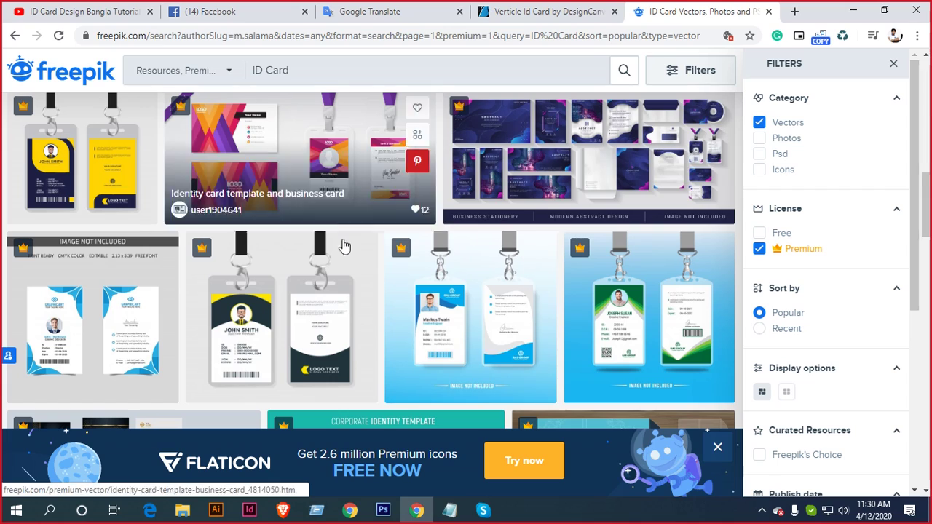
View the grey lanyard ID card template, then return to Illustrator
{"action": "left_click", "coordinate": [306, 303]}
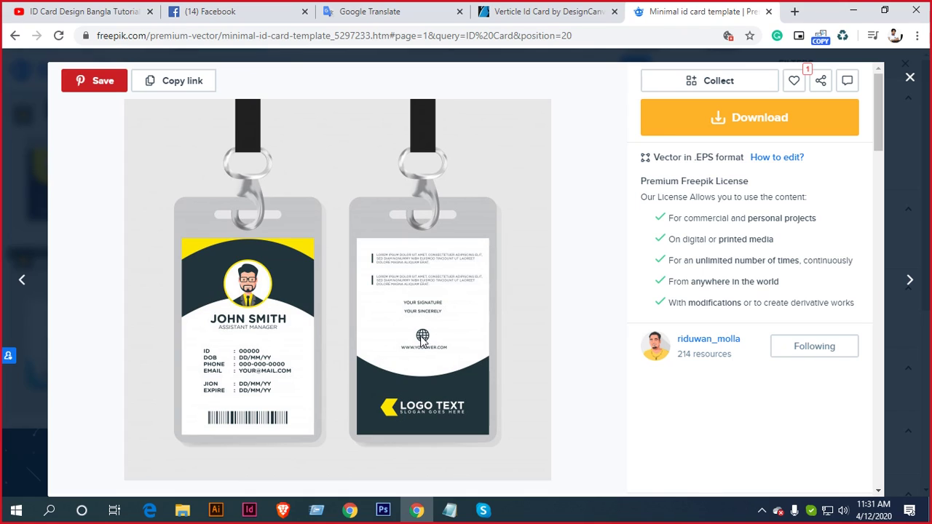
{"action": "left_click", "coordinate": [910, 78]}
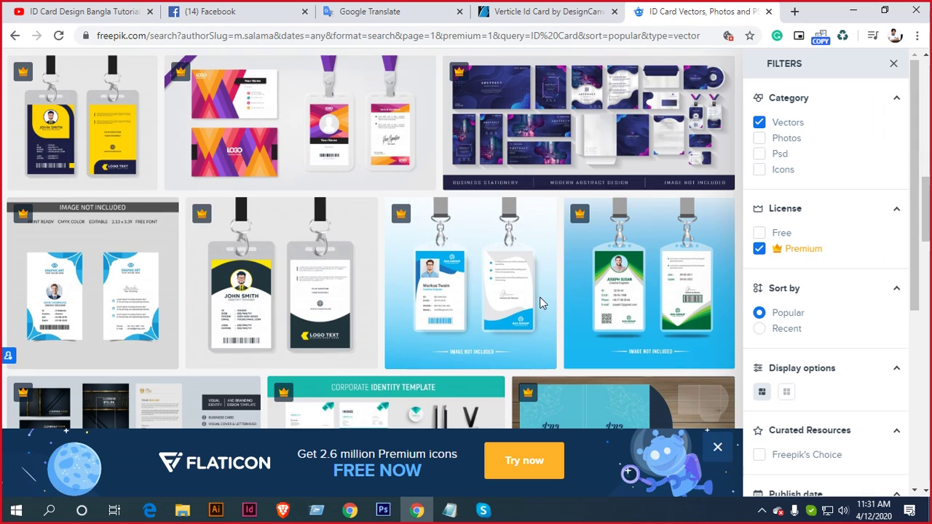
{"action": "left_click", "coordinate": [215, 509]}
Marquee-select the numbered checklist text and scale it down by a corner handle
{"action": "scroll", "coordinate": [406, 237], "scroll_direction": "down", "scroll_amount": 1}
{"action": "scroll", "coordinate": [403, 228], "scroll_direction": "down", "scroll_amount": 1}
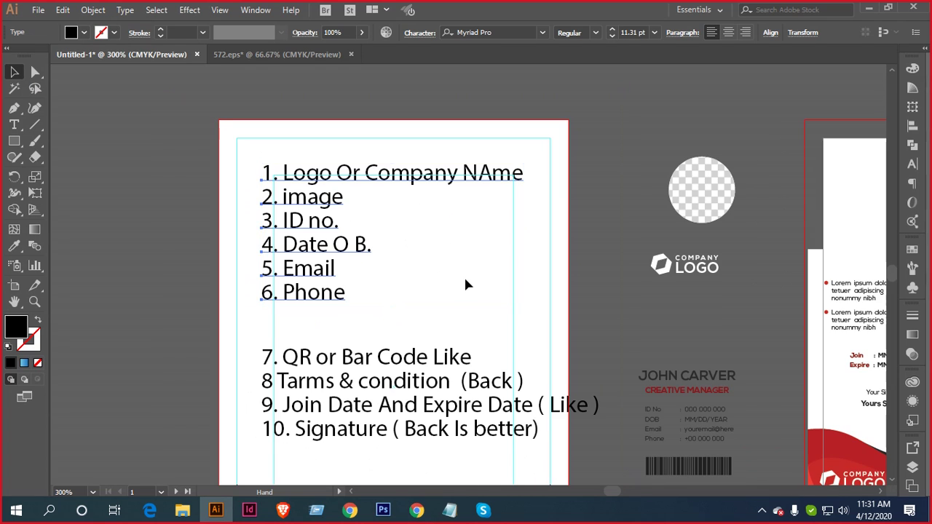
{"action": "scroll", "coordinate": [463, 275], "scroll_direction": "down", "scroll_amount": 1}
{"action": "left_click_drag", "start_coordinate": [228, 134], "coordinate": [518, 452]}
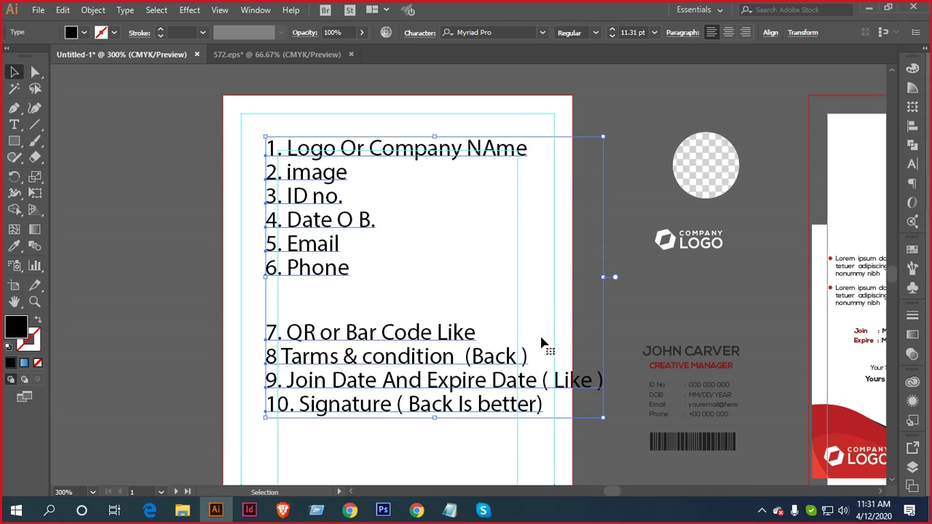
{"action": "left_click_drag", "start_coordinate": [603, 139], "coordinate": [551, 179]}
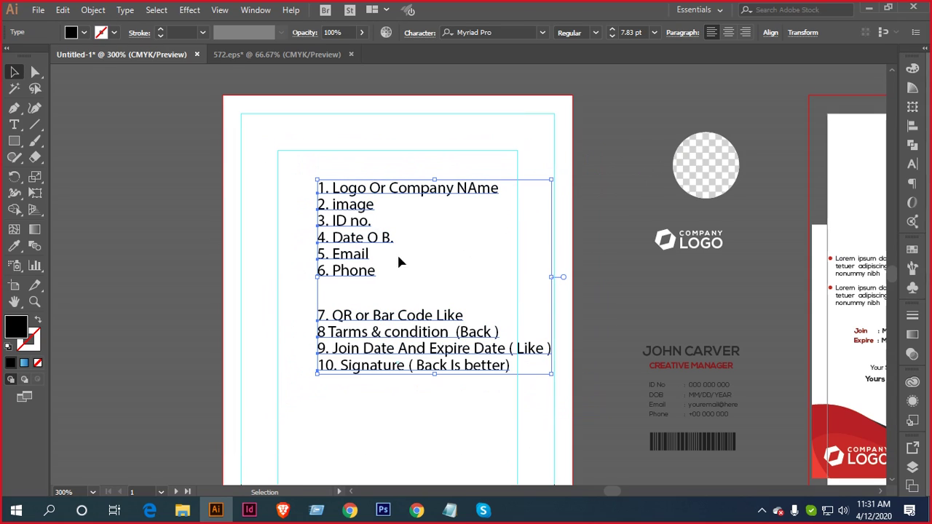
{"action": "left_click_drag", "start_coordinate": [453, 194], "coordinate": [420, 190]}
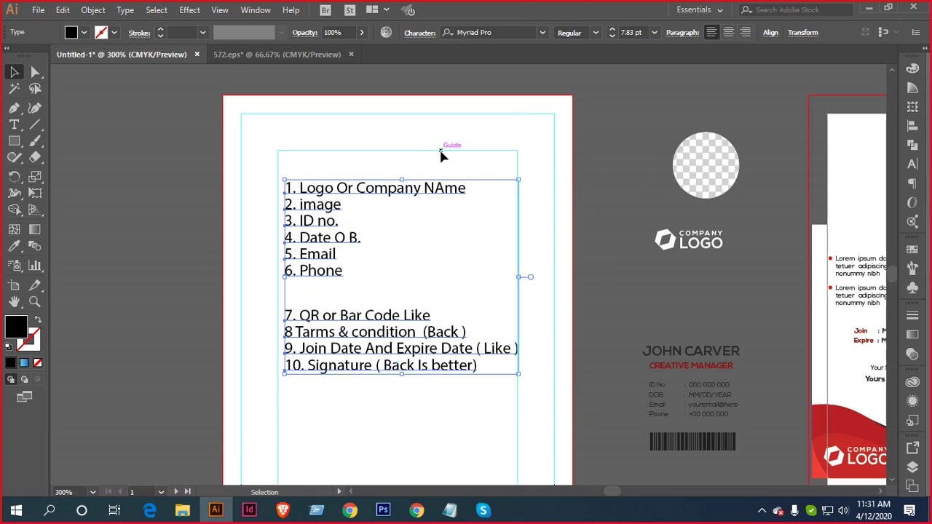
{"action": "left_click", "coordinate": [412, 163]}
Move the checklist off the artboard onto the empty canvas at left
{"action": "scroll", "coordinate": [398, 241], "scroll_direction": "down", "scroll_amount": 1}
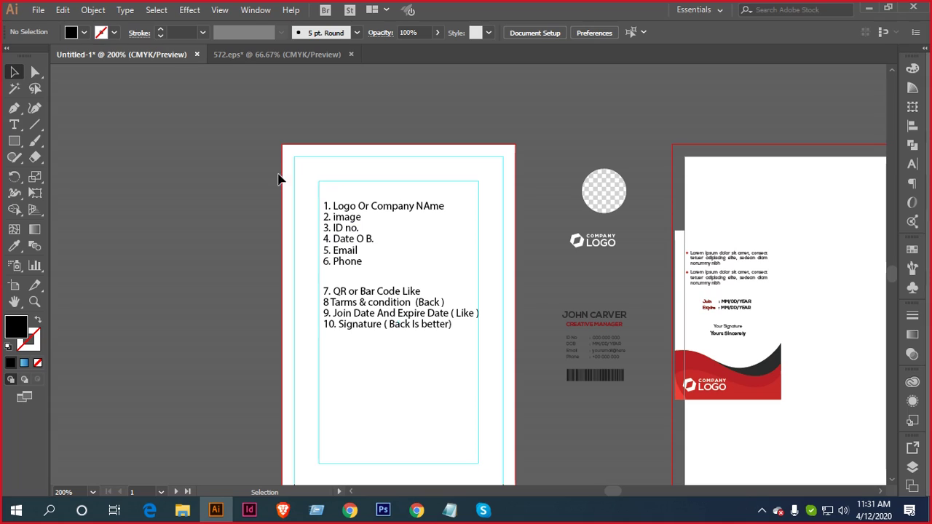
{"action": "left_click_drag", "start_coordinate": [282, 174], "coordinate": [431, 356]}
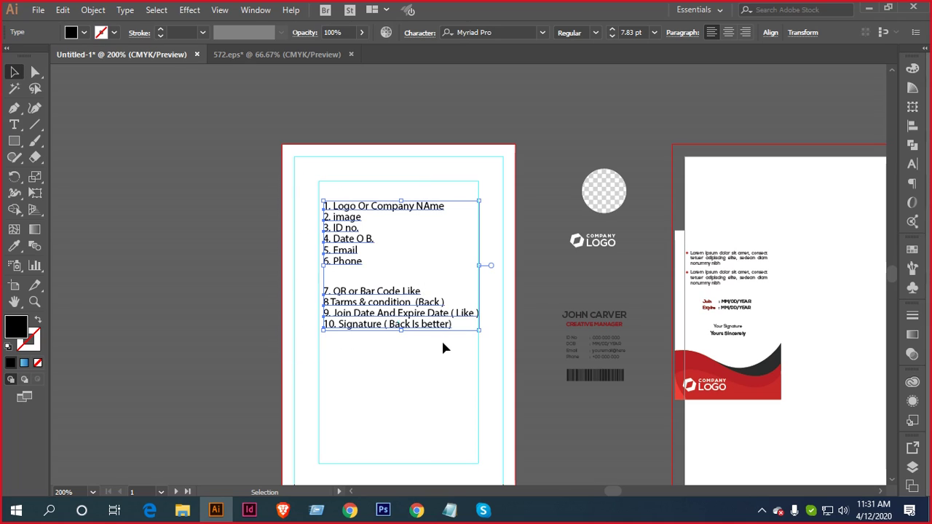
{"action": "scroll", "coordinate": [422, 354], "scroll_direction": "left", "scroll_amount": 3}
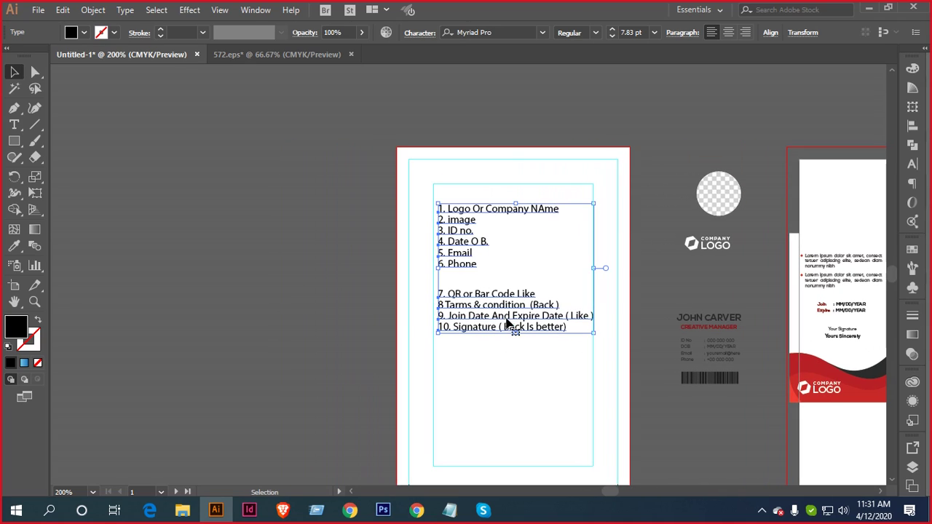
{"action": "left_click_drag", "start_coordinate": [507, 323], "coordinate": [265, 328]}
{"action": "left_click", "coordinate": [526, 310]}
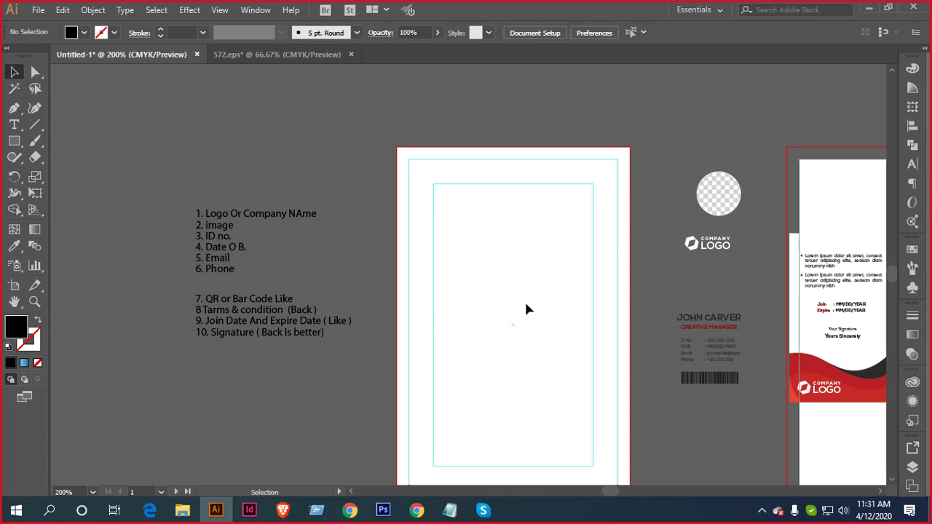
{"action": "left_click_drag", "start_coordinate": [576, 354], "coordinate": [466, 311]}
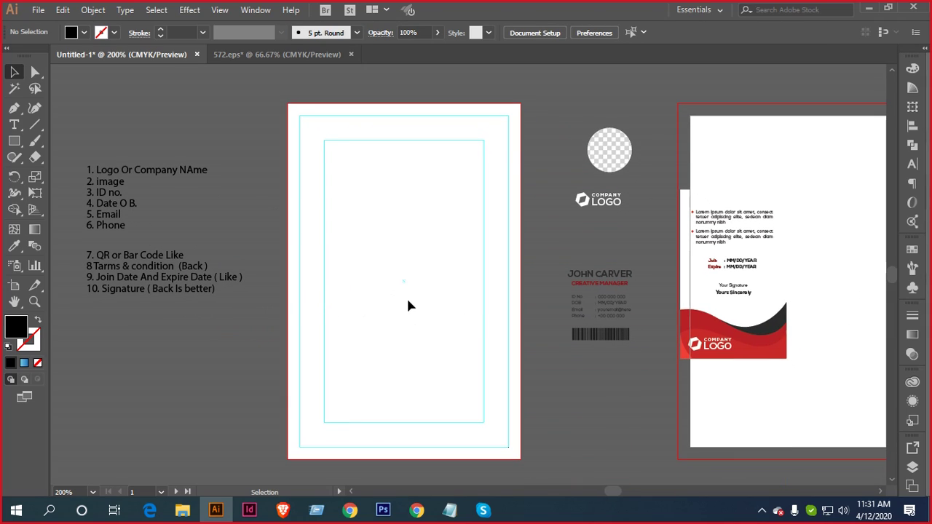
{"action": "scroll", "coordinate": [407, 306], "scroll_direction": "down", "scroll_amount": 1}
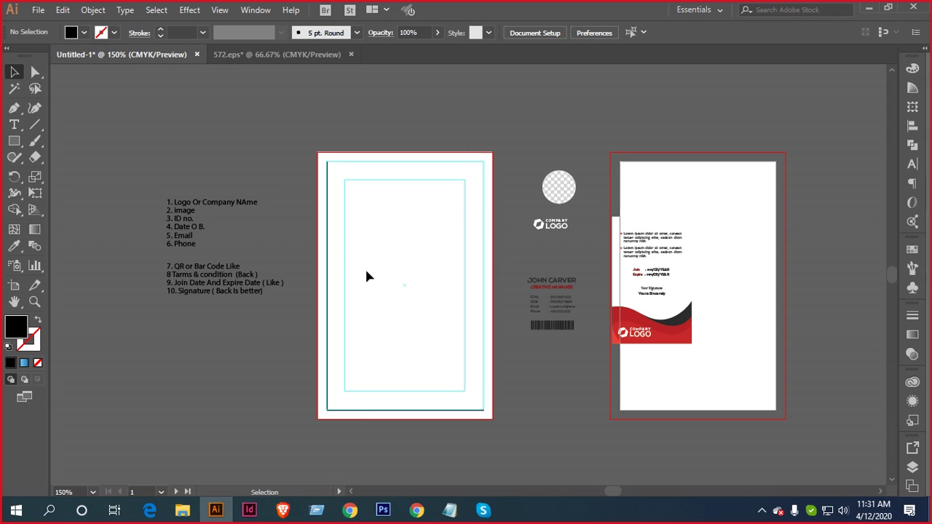
{"action": "scroll", "coordinate": [366, 274], "scroll_direction": "up", "scroll_amount": 1}
{"action": "scroll", "coordinate": [373, 282], "scroll_direction": "up", "scroll_amount": 1}
{"action": "scroll", "coordinate": [373, 282], "scroll_direction": "down", "scroll_amount": 1}
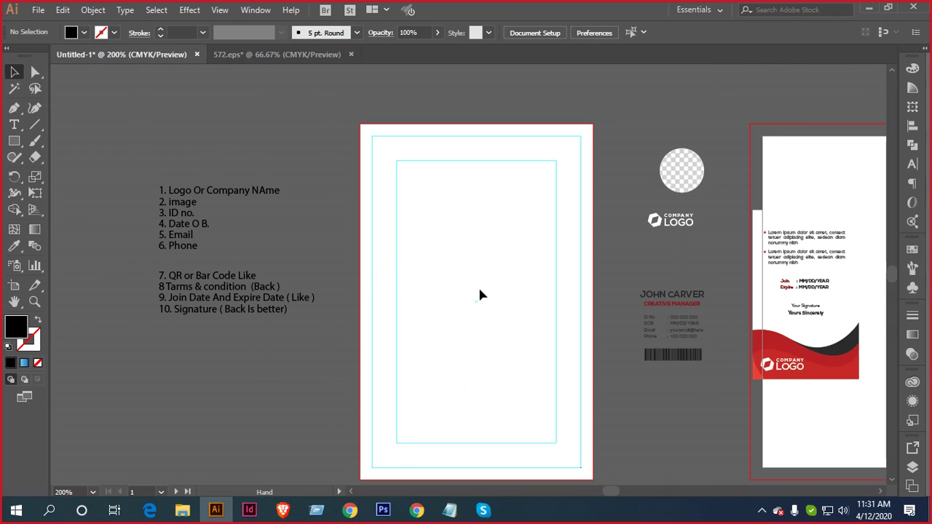
{"action": "scroll", "coordinate": [478, 285], "scroll_direction": "right", "scroll_amount": 1}
{"action": "scroll", "coordinate": [514, 289], "scroll_direction": "down", "scroll_amount": 1}
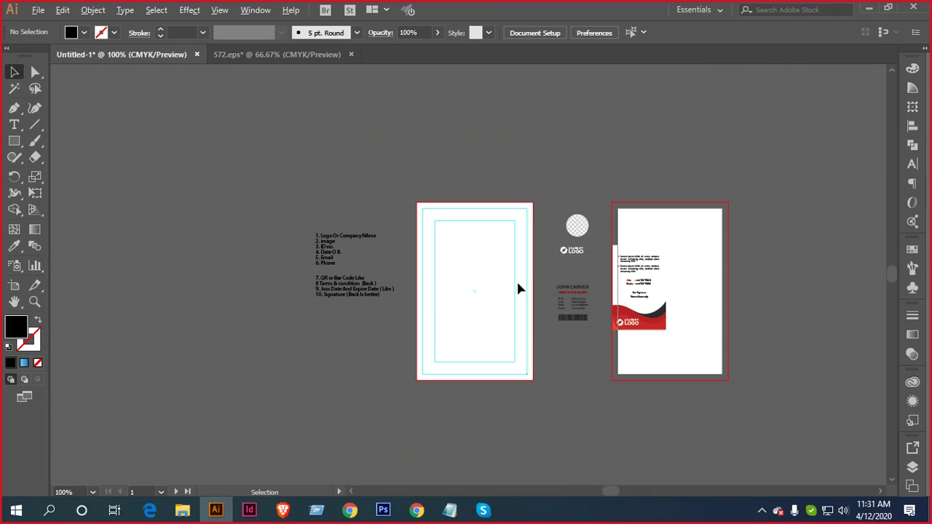
{"action": "scroll", "coordinate": [439, 277], "scroll_direction": "right", "scroll_amount": 2}
Close the 572.eps document without saving changes
{"action": "left_click", "coordinate": [278, 54]}
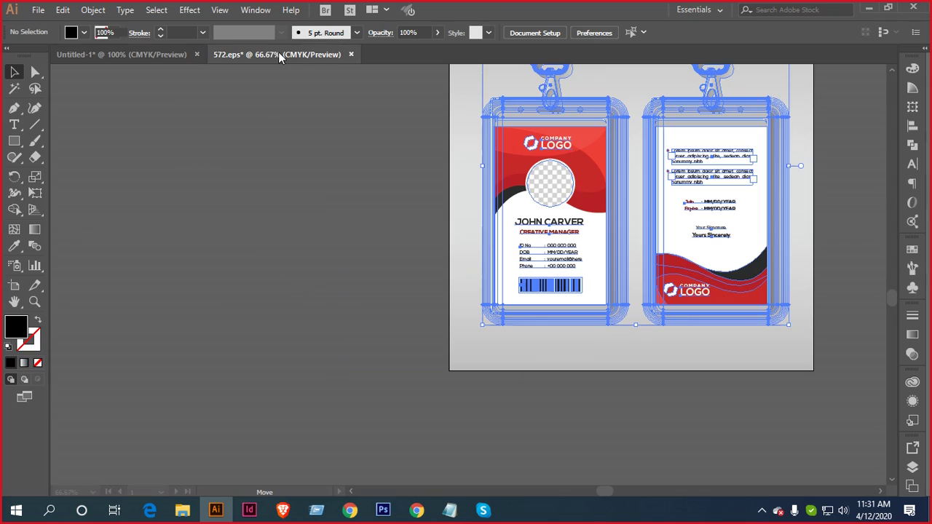
{"action": "left_click", "coordinate": [351, 54]}
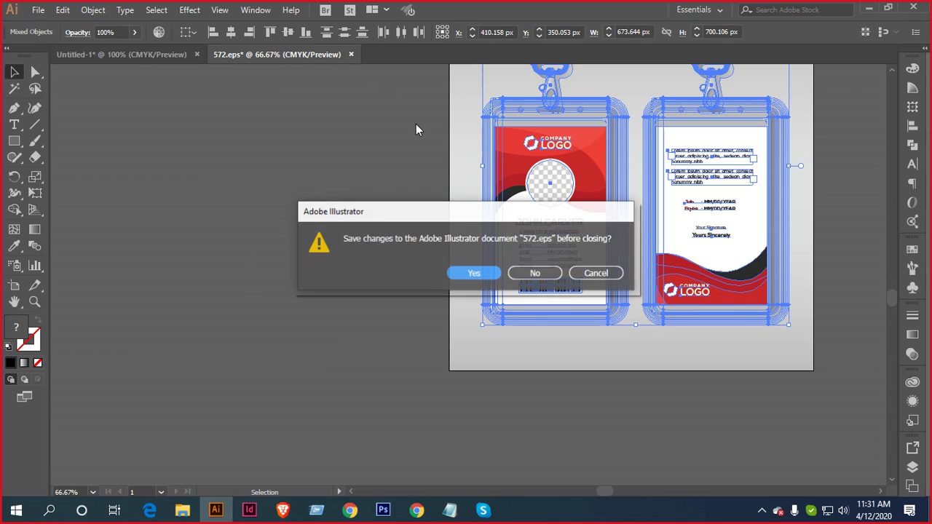
{"action": "left_click", "coordinate": [535, 274]}
Create a Print document in inches: 2.125 × 3.375, 2 artboards, 0.125 bleed
{"action": "left_click", "coordinate": [38, 10]}
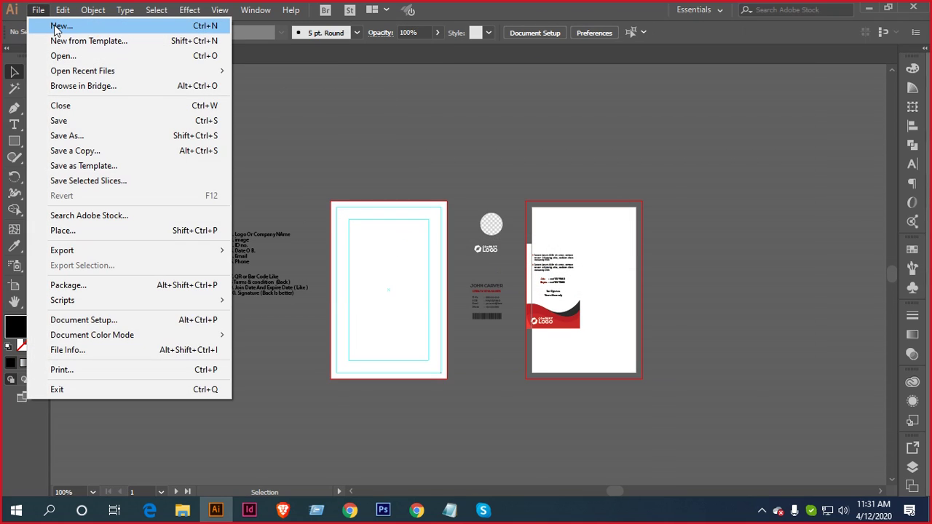
{"action": "left_click", "coordinate": [51, 21]}
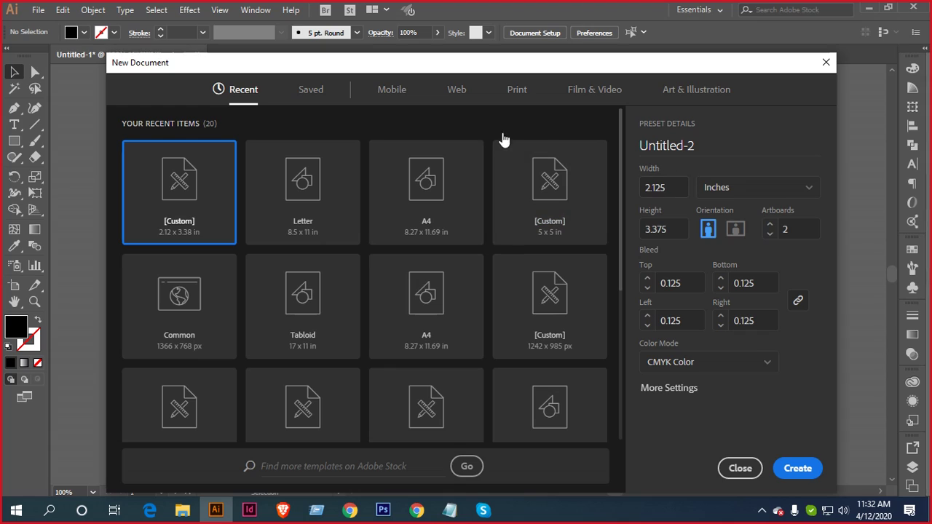
{"action": "left_click", "coordinate": [519, 93]}
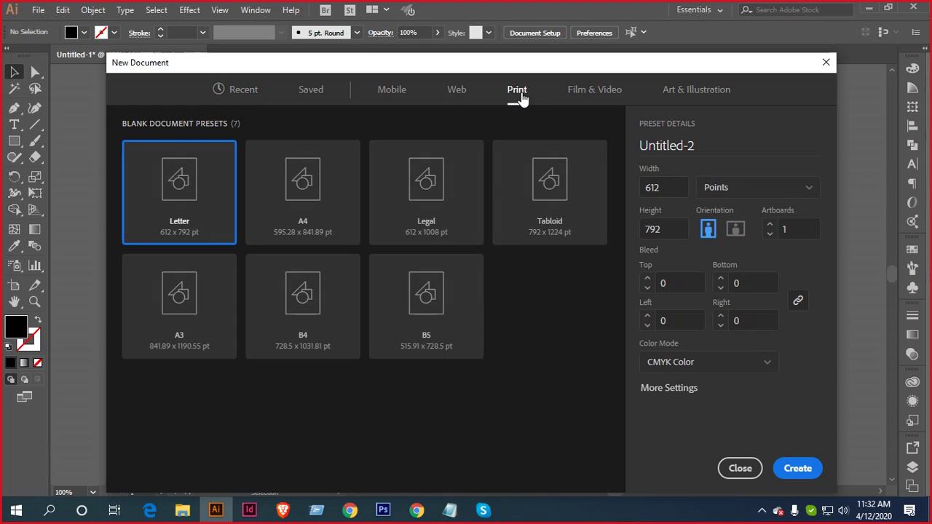
{"action": "left_click", "coordinate": [762, 187]}
{"action": "left_click", "coordinate": [734, 258]}
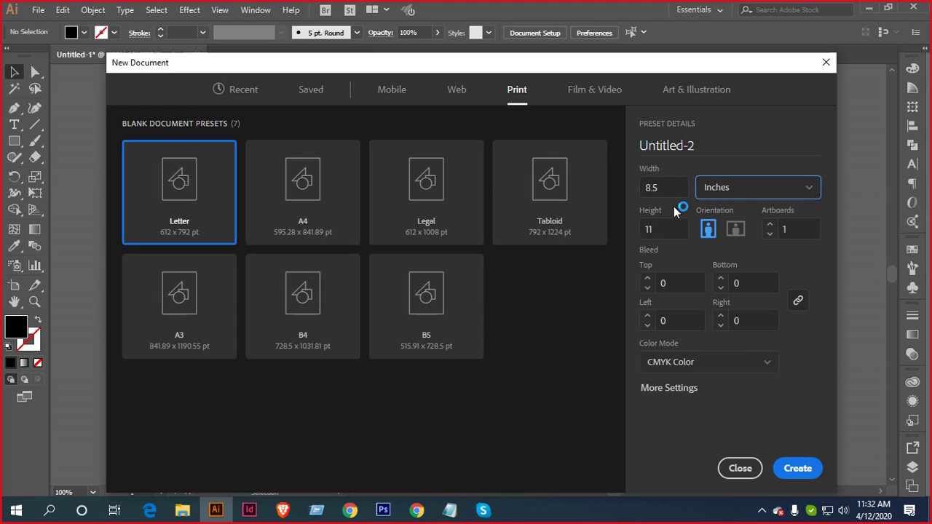
{"action": "left_click_drag", "start_coordinate": [658, 187], "coordinate": [633, 188]}
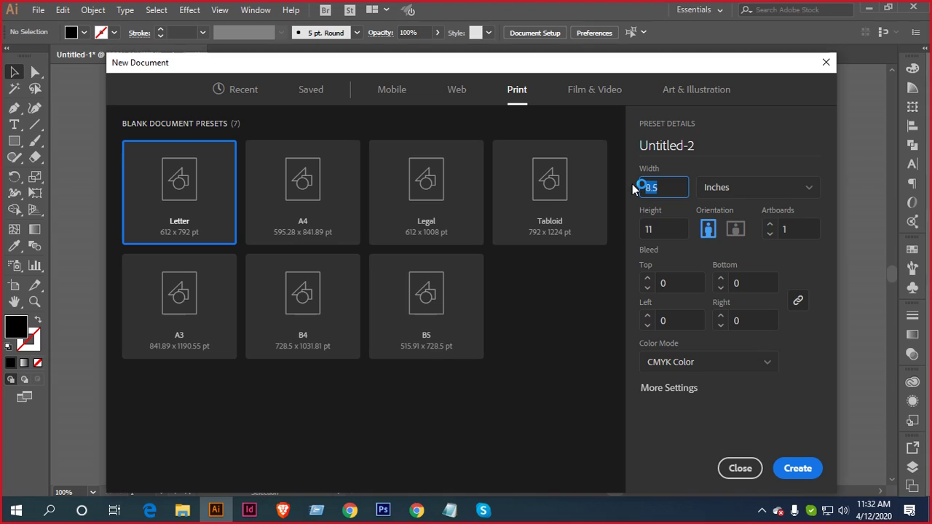
{"action": "type", "text": "2.125"}
{"action": "left_click", "coordinate": [669, 227]}
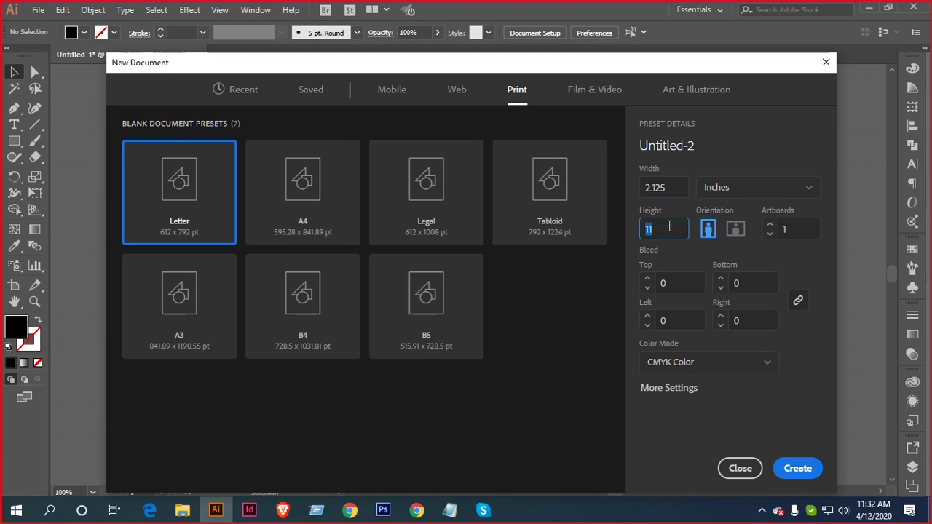
{"action": "type", "text": "3.375"}
{"action": "left_click", "coordinate": [770, 226]}
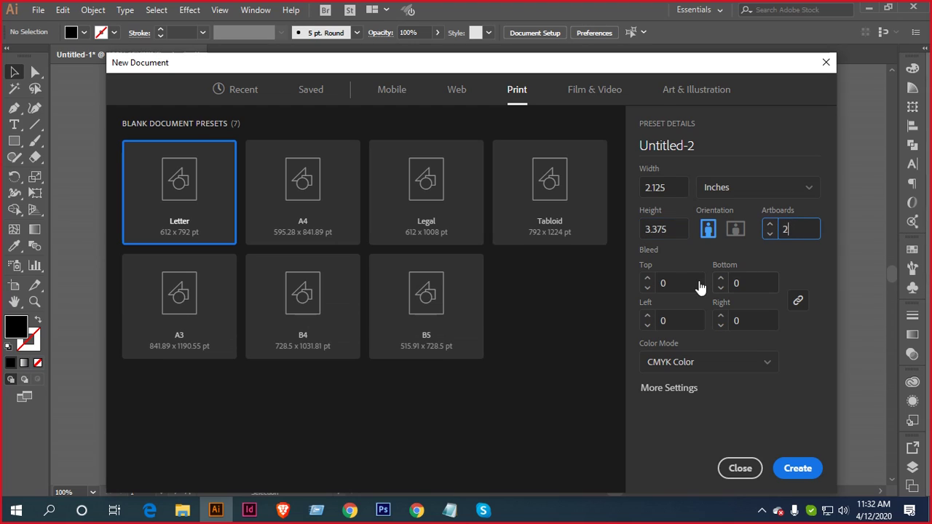
{"action": "left_click", "coordinate": [647, 281]}
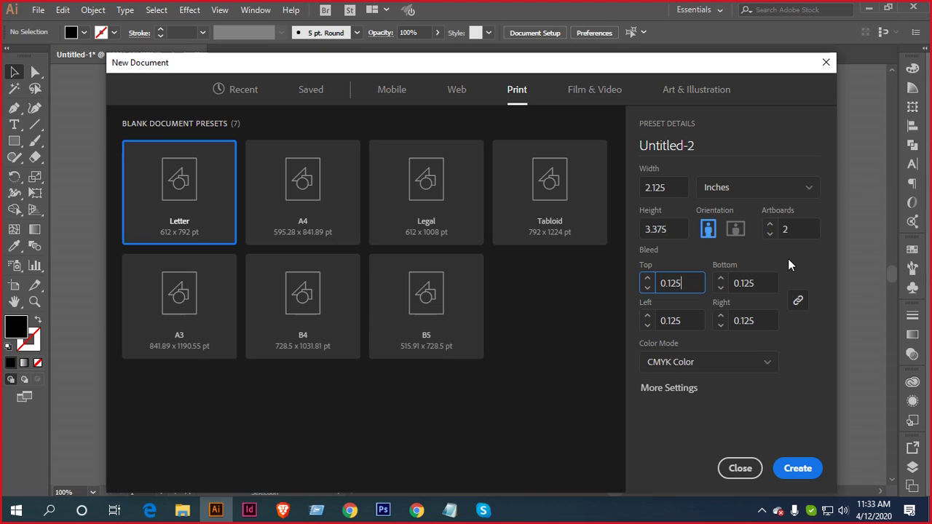
{"action": "left_click", "coordinate": [798, 468]}
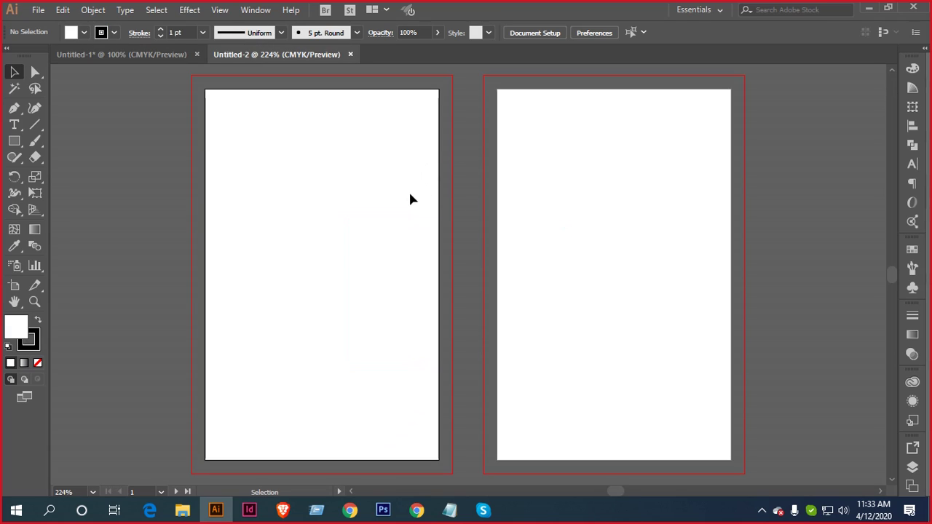
Draw a rectangle covering the first artboard and remove its stroke
{"action": "key", "text": "ctrl+minus"}
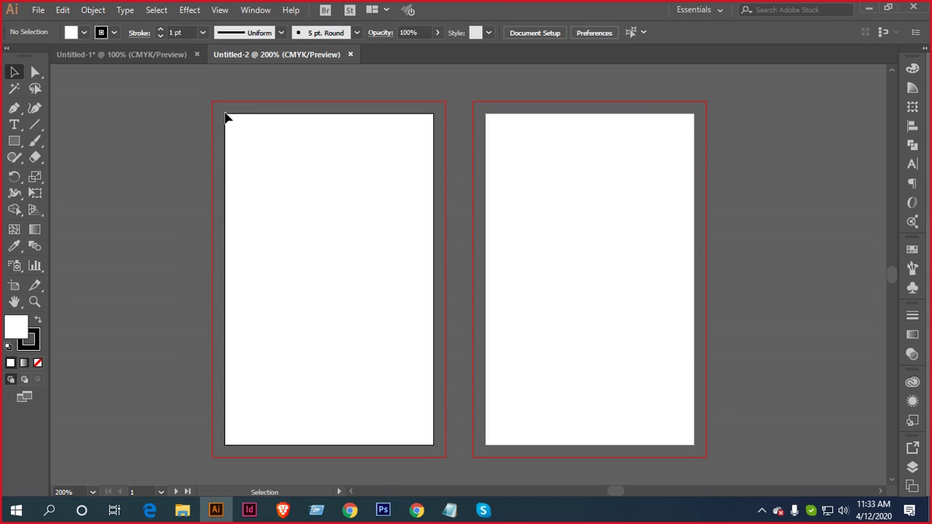
{"action": "left_click_drag", "start_coordinate": [224, 117], "coordinate": [230, 416]}
{"action": "left_click", "coordinate": [14, 141]}
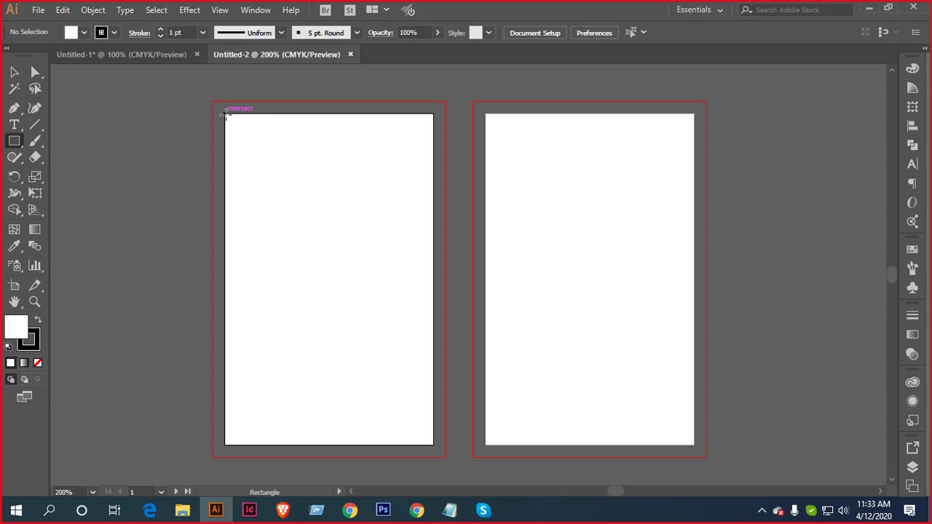
{"action": "left_click_drag", "start_coordinate": [223, 111], "coordinate": [433, 446]}
{"action": "left_click", "coordinate": [70, 32]}
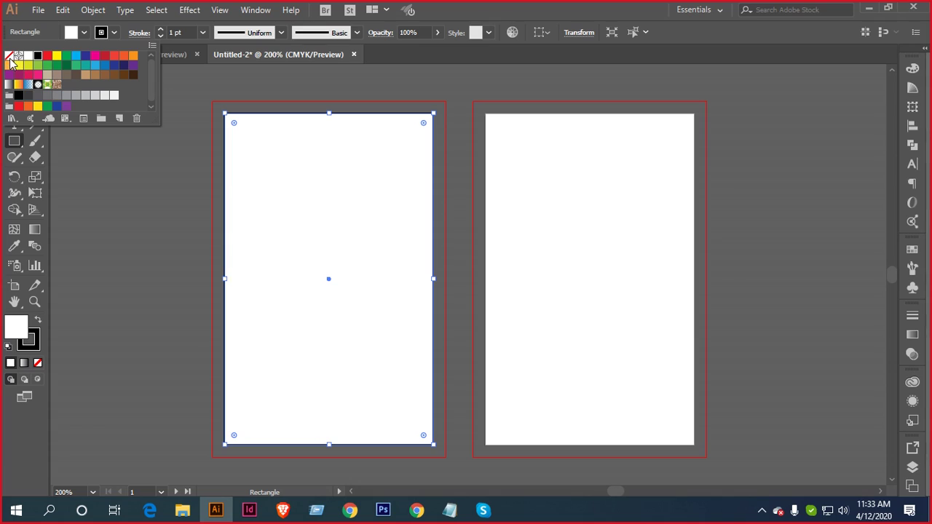
{"action": "left_click", "coordinate": [8, 56]}
{"action": "left_click", "coordinate": [14, 71]}
{"action": "left_click", "coordinate": [58, 98]}
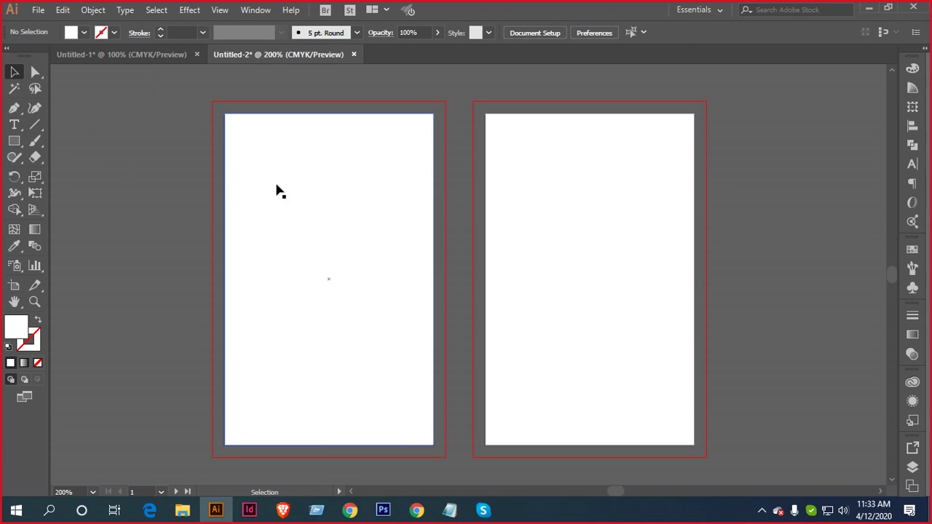
{"action": "left_click", "coordinate": [332, 209]}
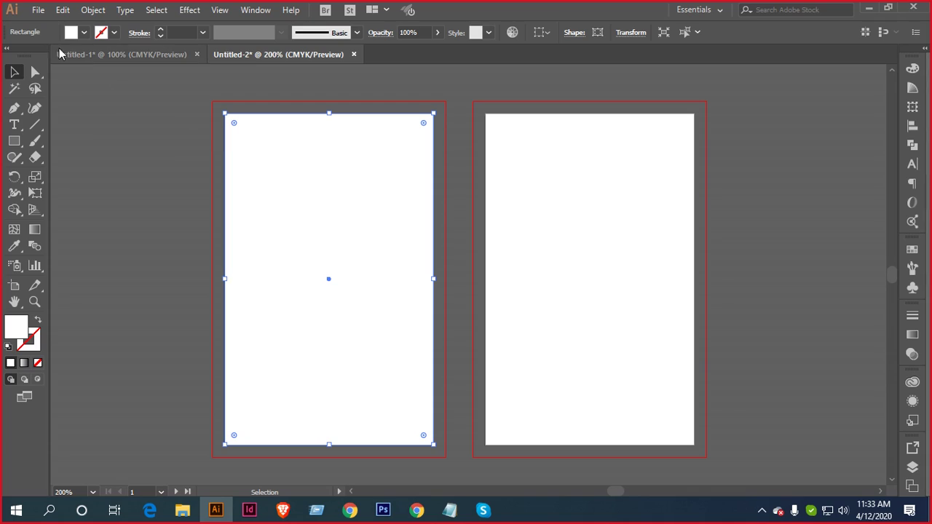
Preview an Offset Path of -0.25 in on the rectangle
{"action": "left_click", "coordinate": [93, 12]}
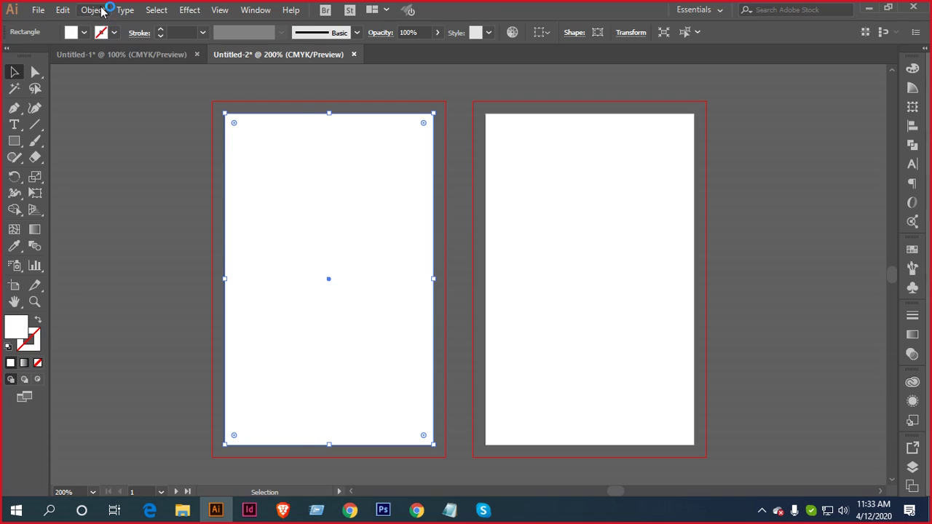
{"action": "left_click", "coordinate": [101, 10]}
{"action": "mouse_move", "coordinate": [202, 298]}
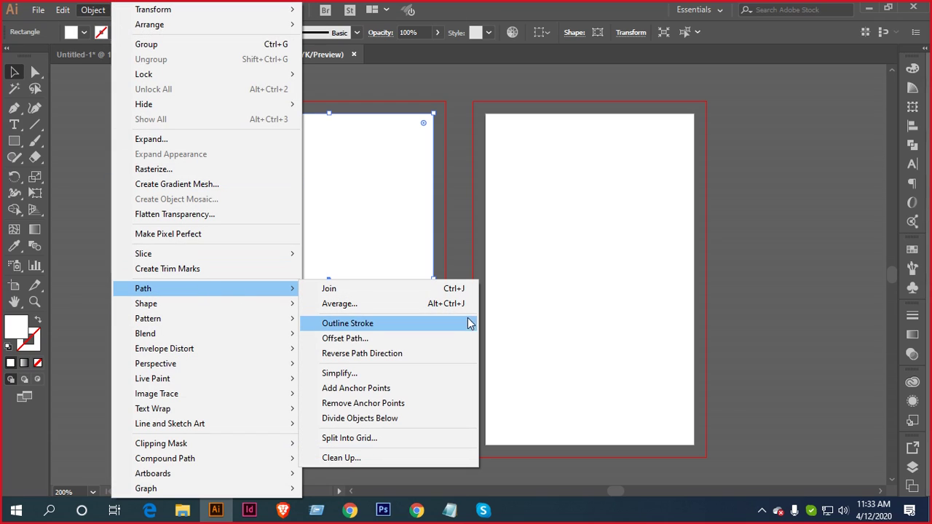
{"action": "left_click", "coordinate": [428, 337]}
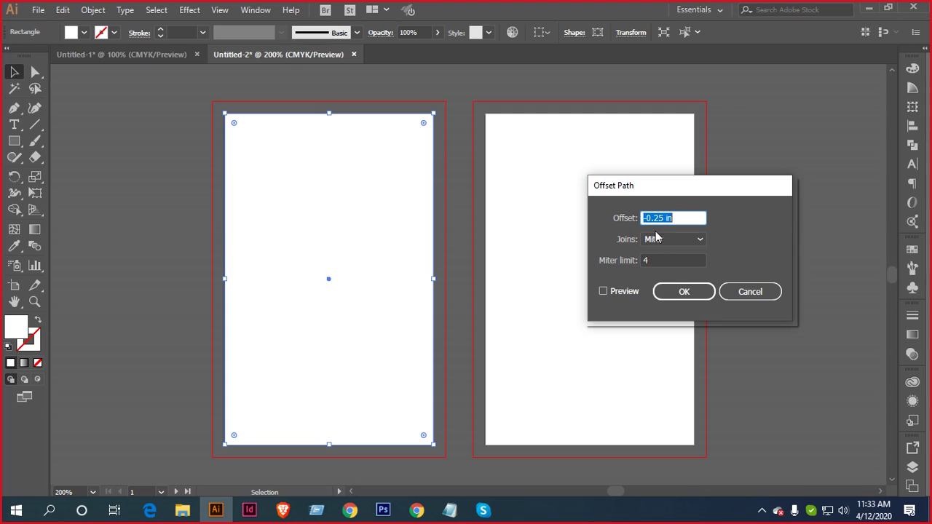
{"action": "left_click", "coordinate": [603, 293]}
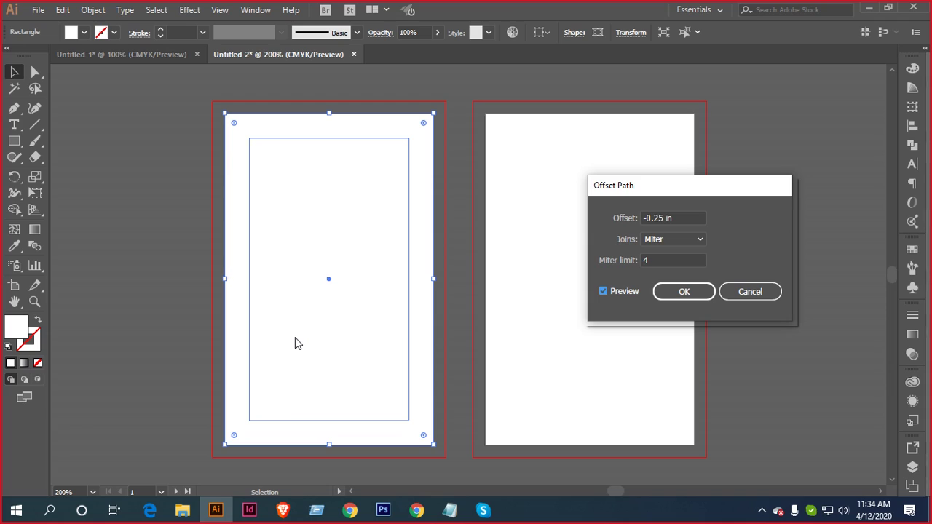
Apply the -0.25 in offset and turn the inner and outer rectangles into guides
{"action": "left_click", "coordinate": [684, 291]}
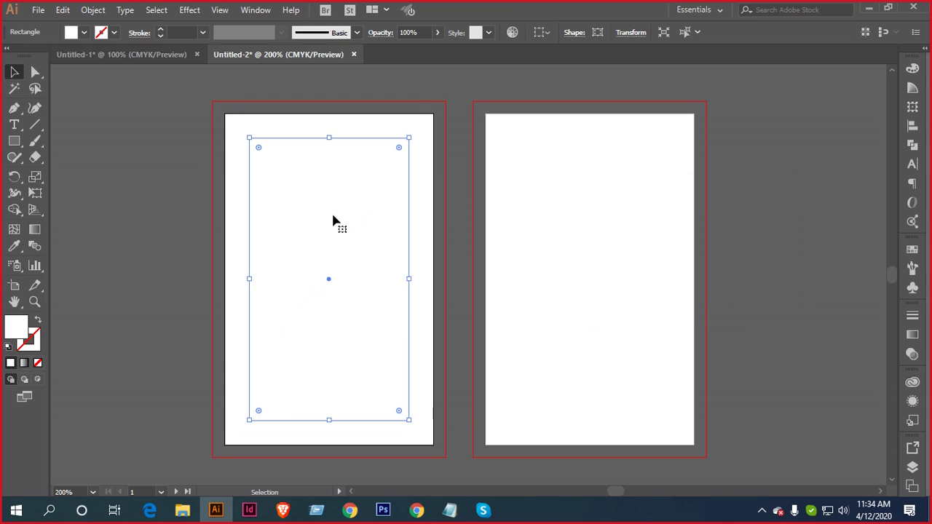
{"action": "right_click", "coordinate": [329, 210]}
{"action": "left_click", "coordinate": [416, 445]}
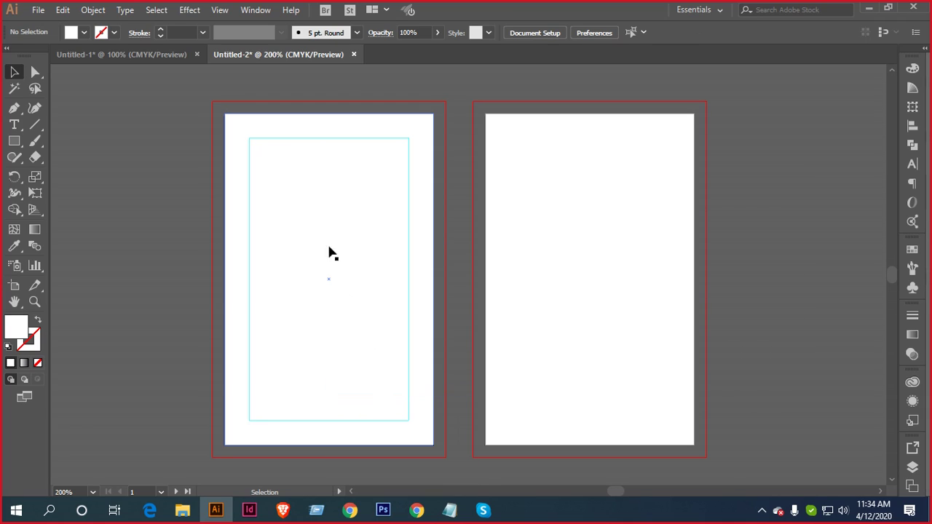
{"action": "scroll", "coordinate": [321, 201], "scroll_direction": "up", "scroll_amount": 1}
{"action": "right_click", "coordinate": [194, 153]}
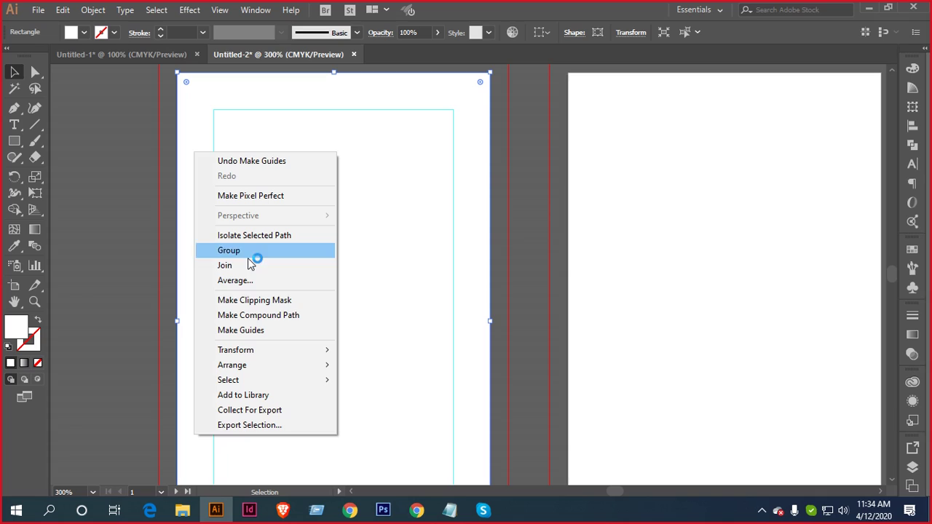
{"action": "left_click", "coordinate": [244, 330]}
Stretch the white background rectangle's corners out to the red bleed corners
{"action": "scroll", "coordinate": [270, 233], "scroll_direction": "up", "scroll_amount": 3}
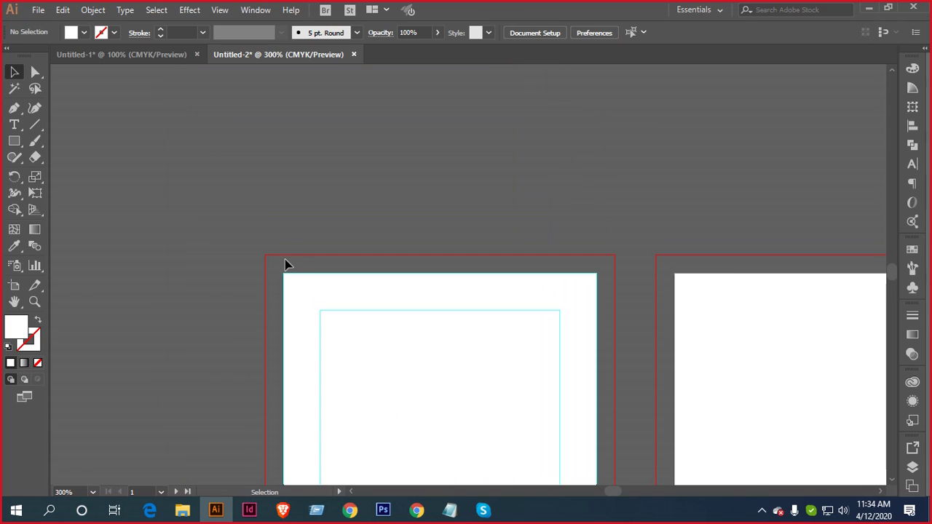
{"action": "scroll", "coordinate": [306, 311], "scroll_direction": "up", "scroll_amount": 5}
{"action": "left_click", "coordinate": [308, 318]}
{"action": "left_click_drag", "start_coordinate": [274, 285], "coordinate": [174, 187]}
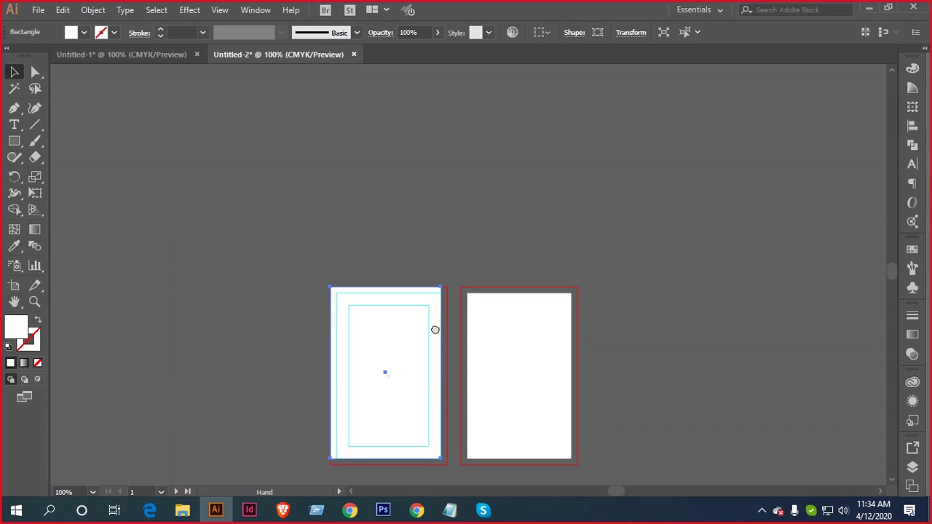
{"action": "scroll", "coordinate": [422, 324], "scroll_direction": "down", "scroll_amount": 2}
{"action": "scroll", "coordinate": [420, 322], "scroll_direction": "up", "scroll_amount": 5}
{"action": "left_click_drag", "start_coordinate": [324, 313], "coordinate": [379, 357]}
{"action": "scroll", "coordinate": [446, 357], "scroll_direction": "down", "scroll_amount": 5}
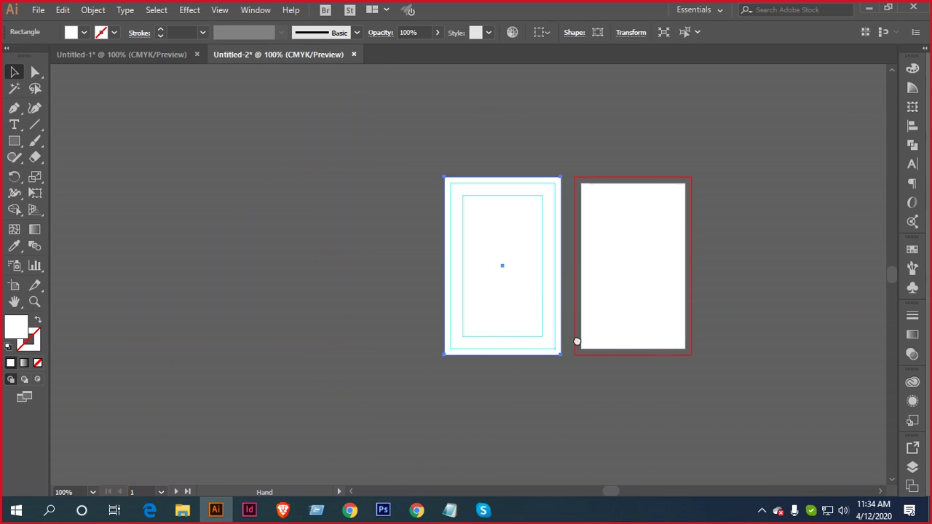
{"action": "key", "text": "ctrl+shift+a"}
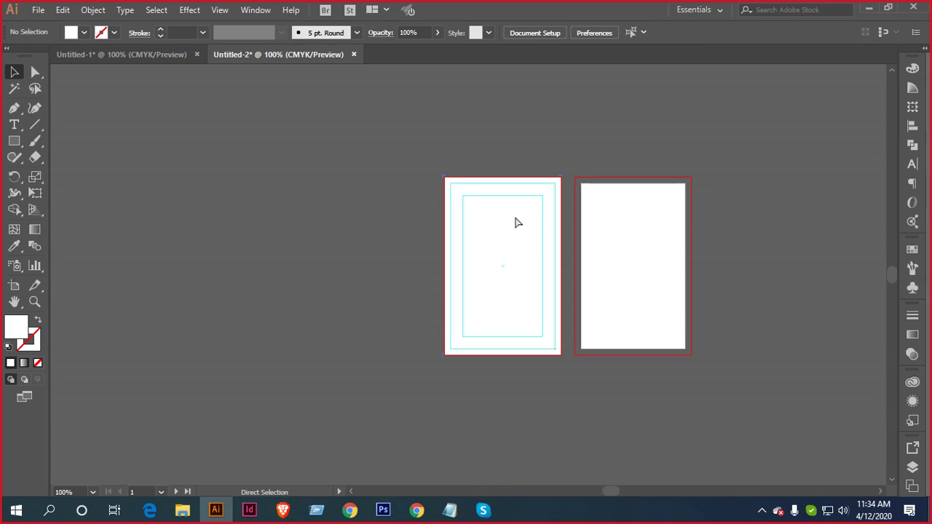
{"action": "scroll", "coordinate": [566, 257], "scroll_direction": "up", "scroll_amount": 2}
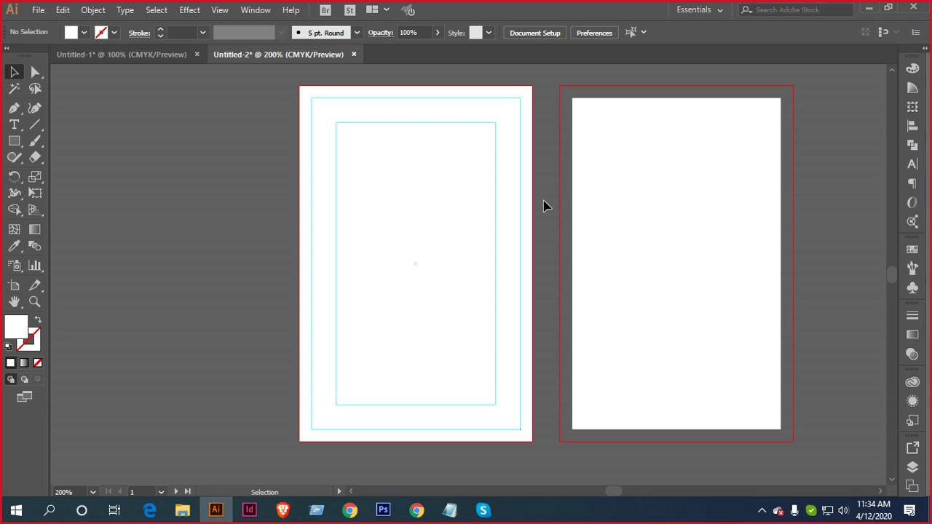
{"action": "scroll", "coordinate": [447, 230], "scroll_direction": "down", "scroll_amount": 1}
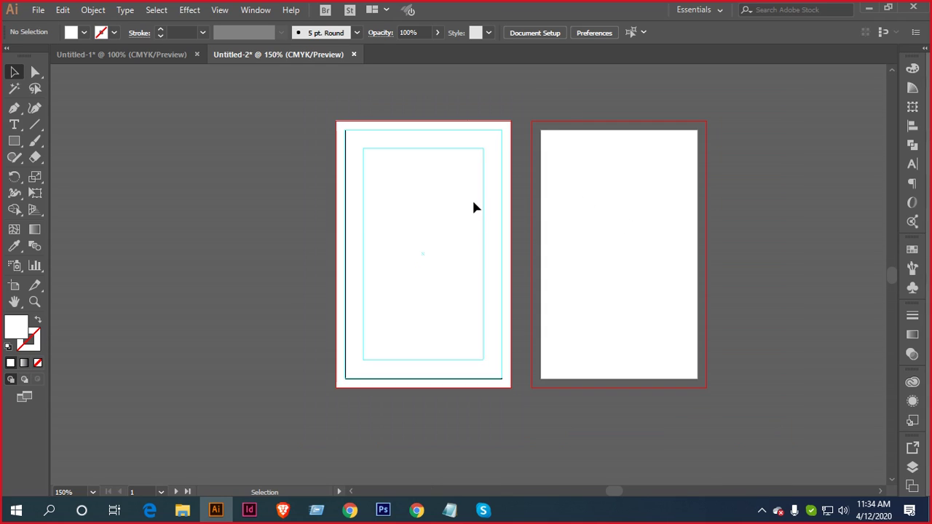
{"action": "left_click_drag", "start_coordinate": [471, 206], "coordinate": [386, 189]}
{"action": "scroll", "coordinate": [375, 176], "scroll_direction": "up", "scroll_amount": 1}
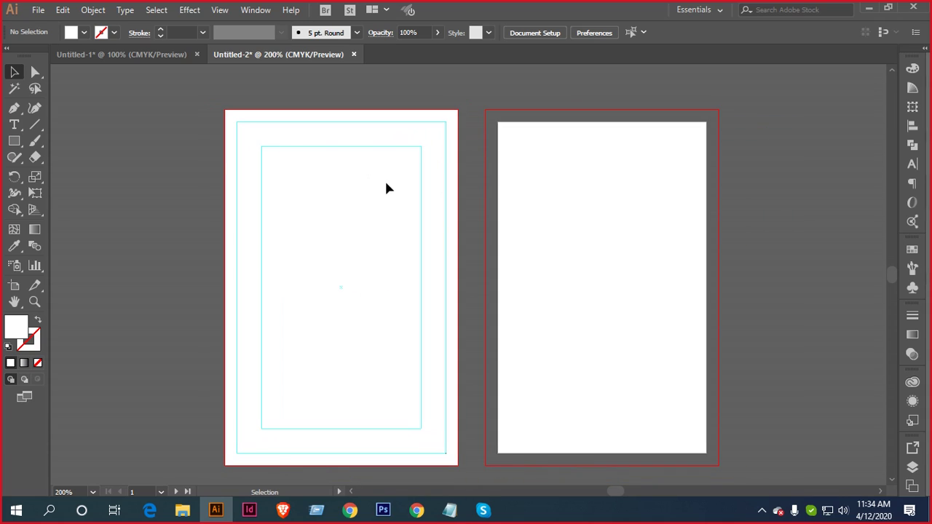
{"action": "left_click_drag", "start_coordinate": [388, 197], "coordinate": [448, 204]}
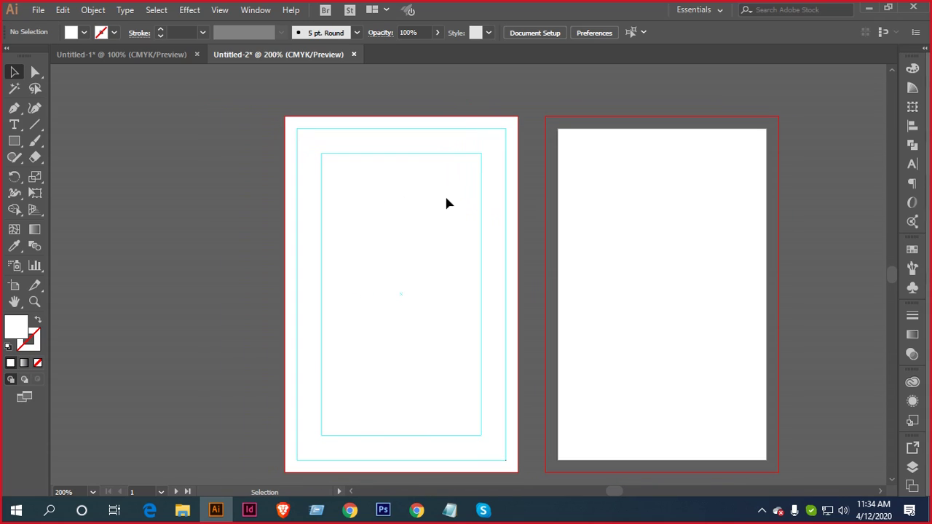
Pen-draw a closed curved wave shape over the card's top, overhanging both sides
{"action": "left_click", "coordinate": [14, 111]}
{"action": "left_click", "coordinate": [227, 195]}
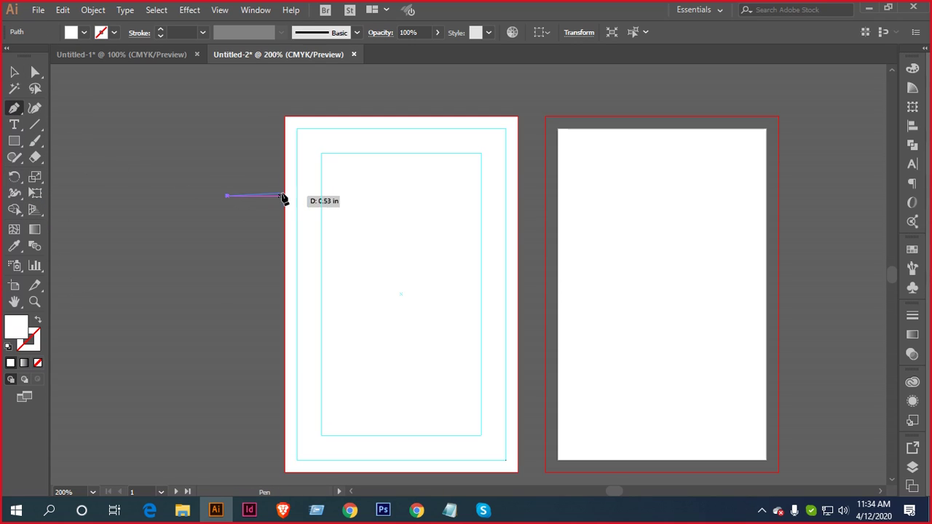
{"action": "left_click_drag", "start_coordinate": [385, 185], "coordinate": [491, 135]}
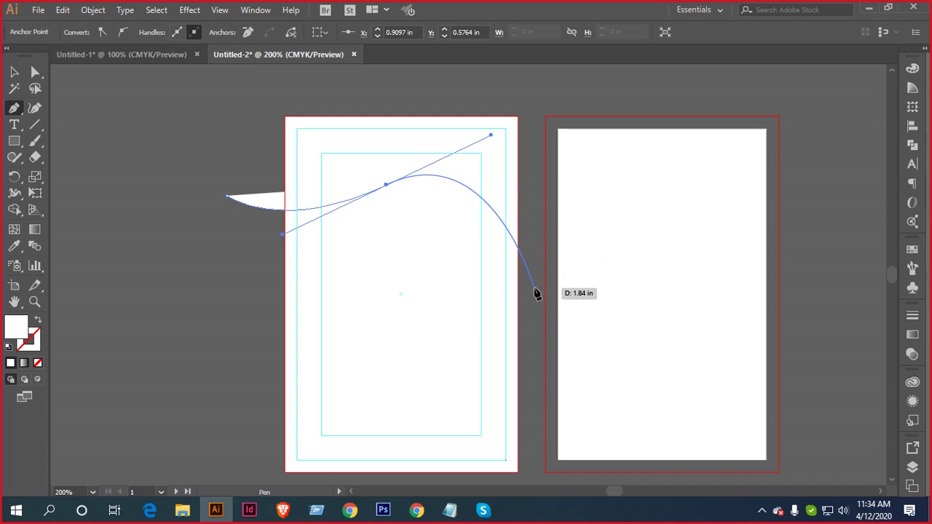
{"action": "left_click", "coordinate": [529, 300]}
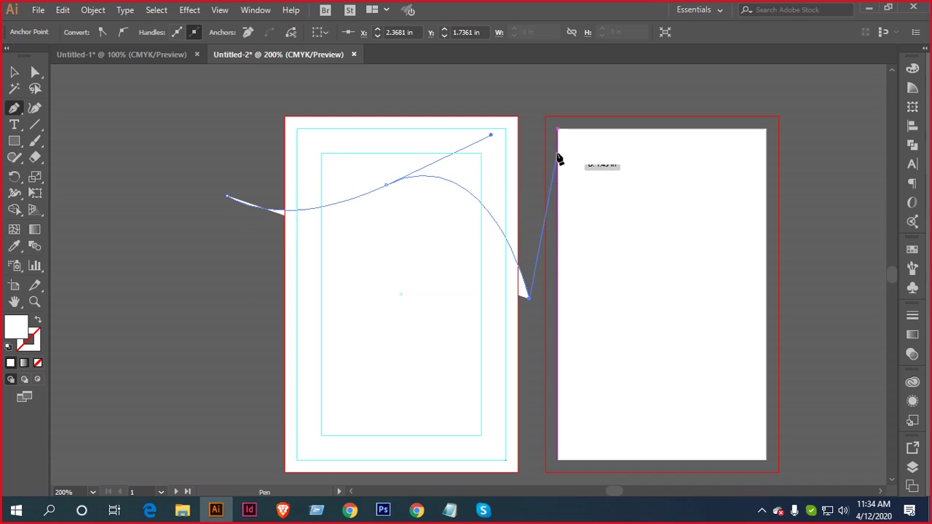
{"action": "left_click", "coordinate": [534, 94]}
{"action": "mouse_move", "coordinate": [227, 195]}
{"action": "left_mouse_down"}
{"action": "mouse_move", "coordinate": [194, 256]}
{"action": "mouse_move", "coordinate": [229, 197]}
{"action": "left_mouse_up"}
{"action": "key", "text": "v"}
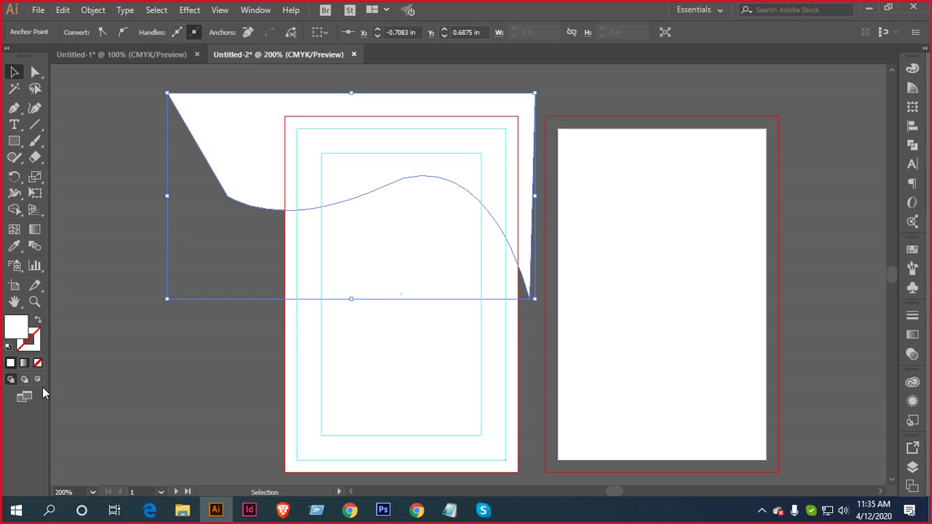
Give the wave a gradient fill with a red right-hand stop
{"action": "left_click", "coordinate": [24, 363]}
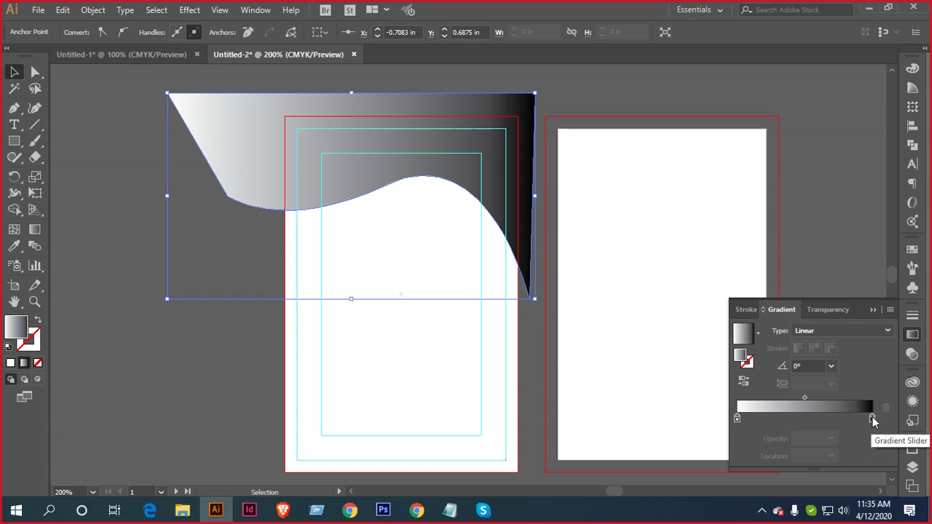
{"action": "left_click", "coordinate": [872, 418]}
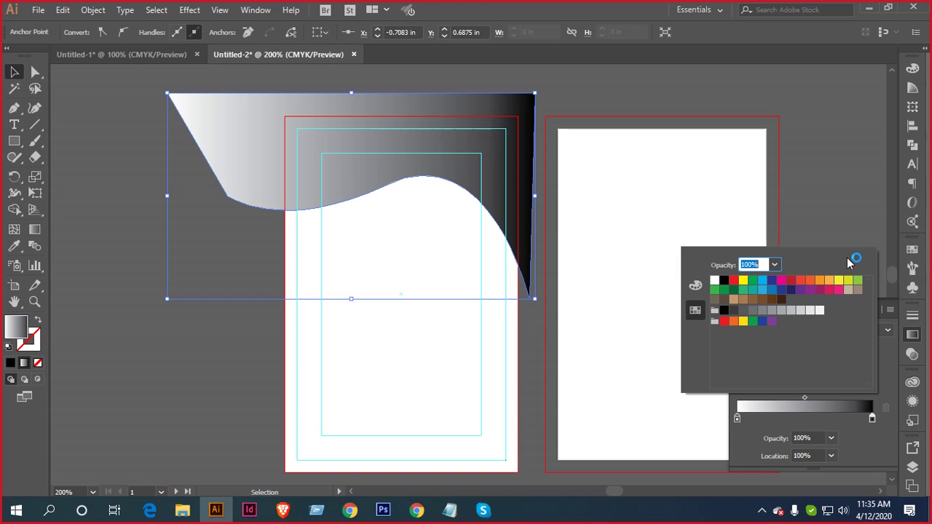
{"action": "left_click", "coordinate": [800, 281]}
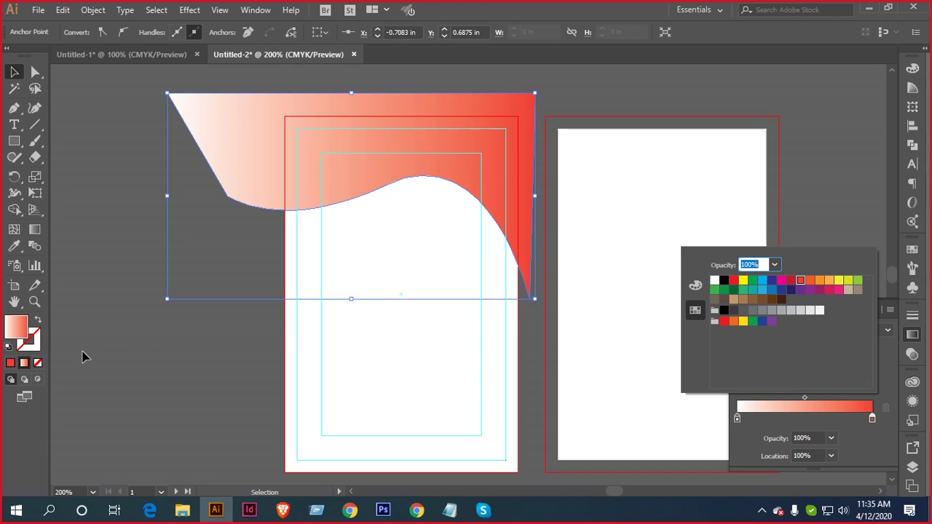
{"action": "left_click", "coordinate": [736, 421]}
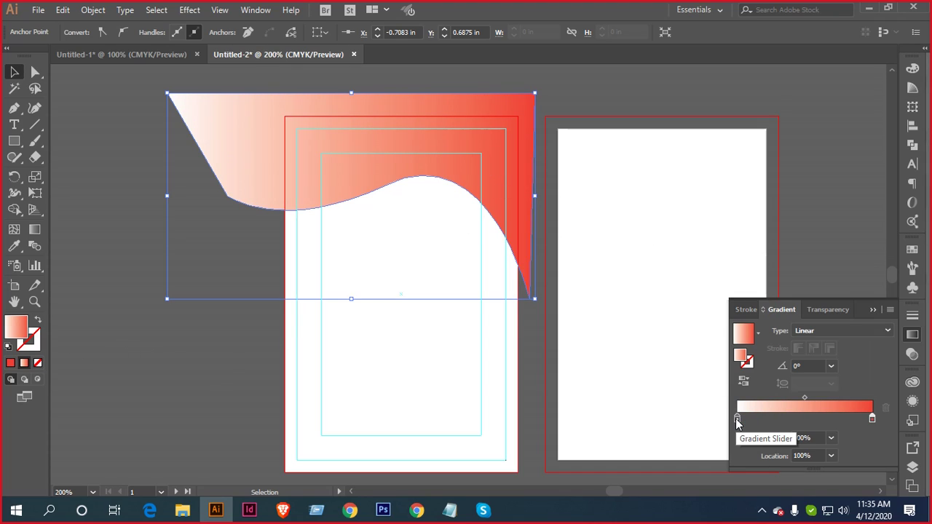
Make the gradient's left stop orange
{"action": "left_click", "coordinate": [737, 420]}
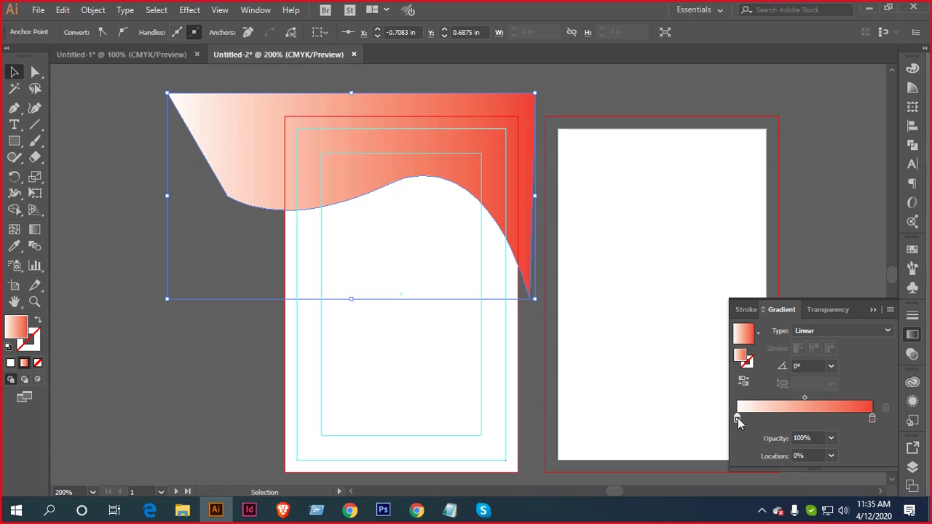
{"action": "double_click", "coordinate": [737, 417]}
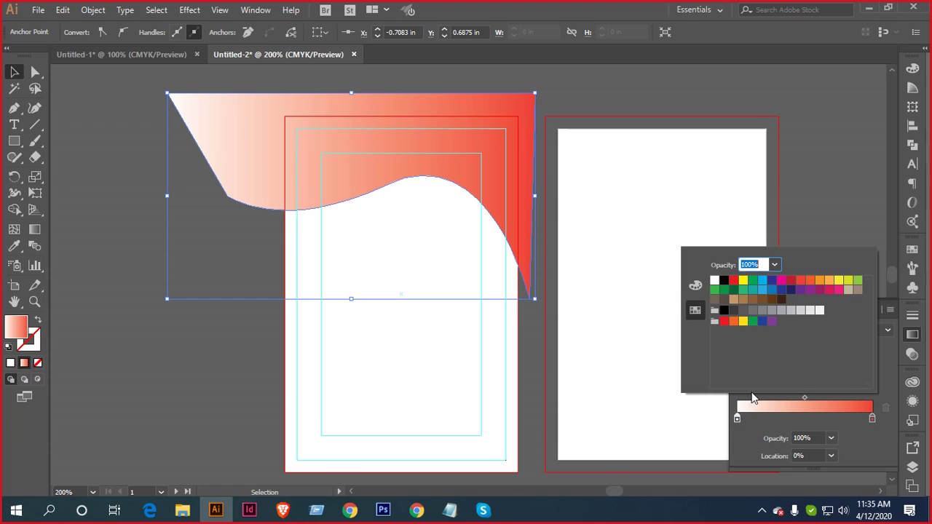
{"action": "left_click", "coordinate": [819, 282]}
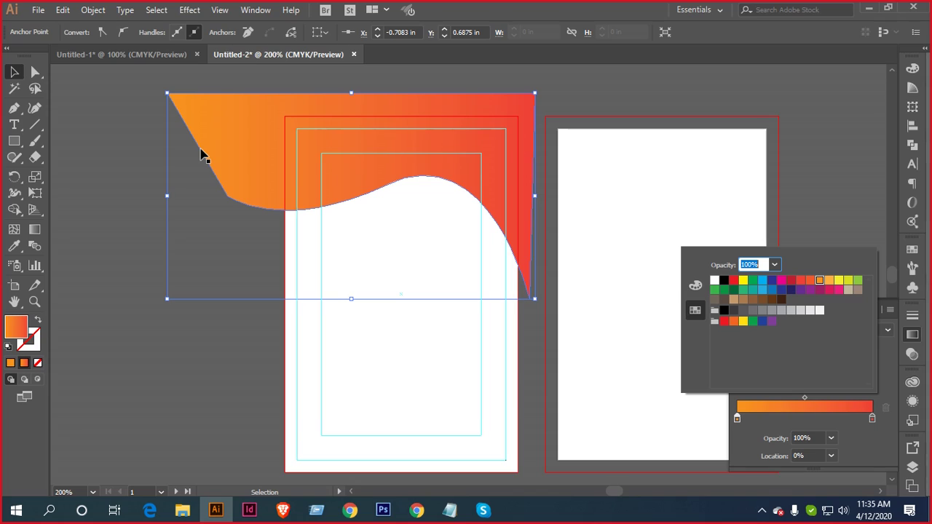
{"action": "left_click", "coordinate": [131, 147]}
{"action": "left_click", "coordinate": [116, 145]}
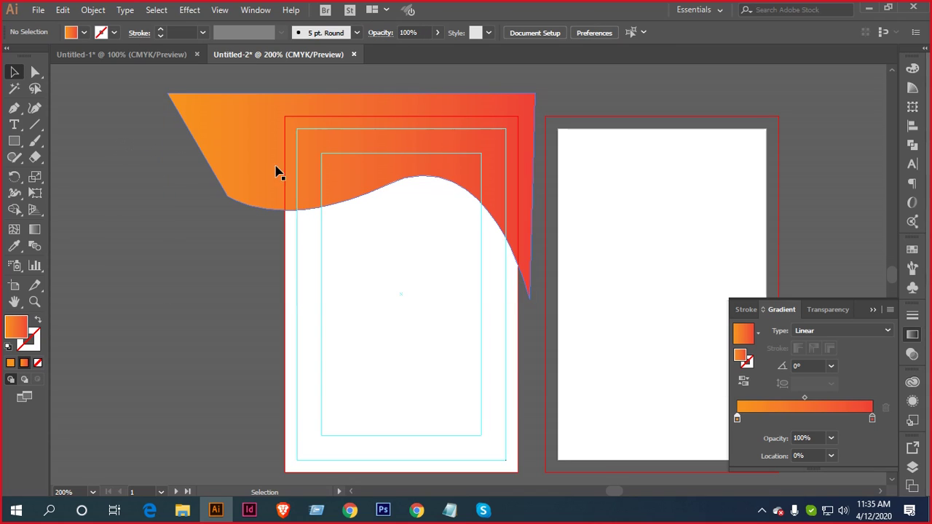
{"action": "left_click", "coordinate": [456, 155]}
{"action": "scroll", "coordinate": [455, 156], "scroll_direction": "up", "scroll_amount": 2}
{"action": "scroll", "coordinate": [456, 156], "scroll_direction": "down", "scroll_amount": 1}
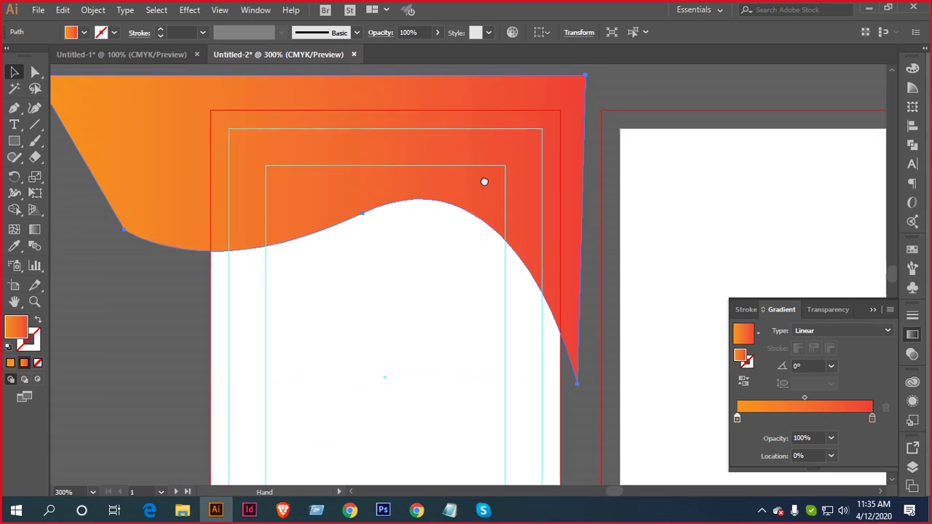
{"action": "scroll", "coordinate": [484, 181], "scroll_direction": "down", "scroll_amount": 2}
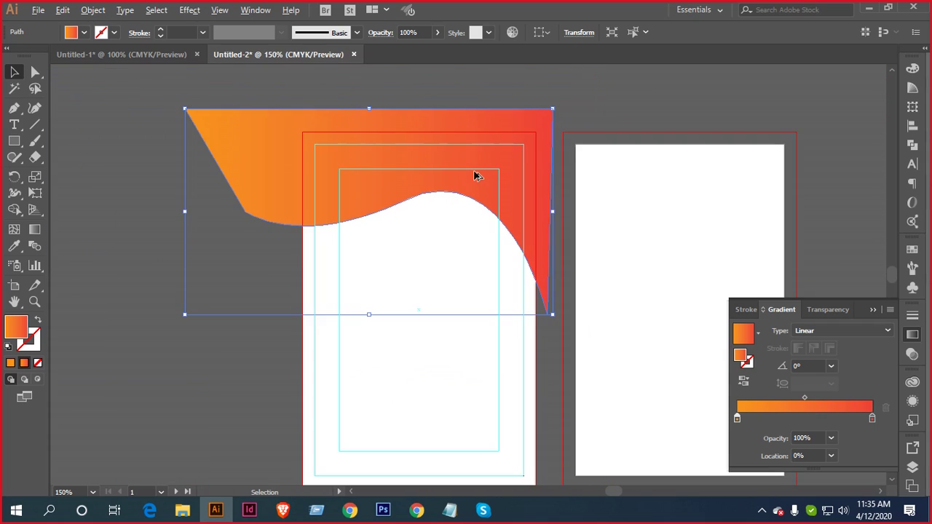
{"action": "scroll", "coordinate": [473, 176], "scroll_direction": "down", "scroll_amount": 1}
{"action": "scroll", "coordinate": [478, 167], "scroll_direction": "up", "scroll_amount": 2}
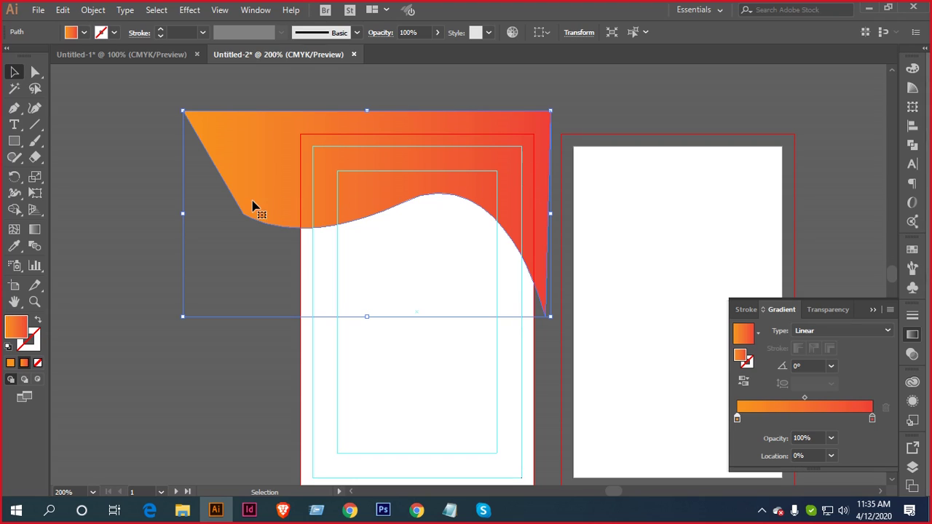
Select the wave and card rectangle, then Shape Builder-delete the gradient overhang outside the card
{"action": "key", "text": "a"}
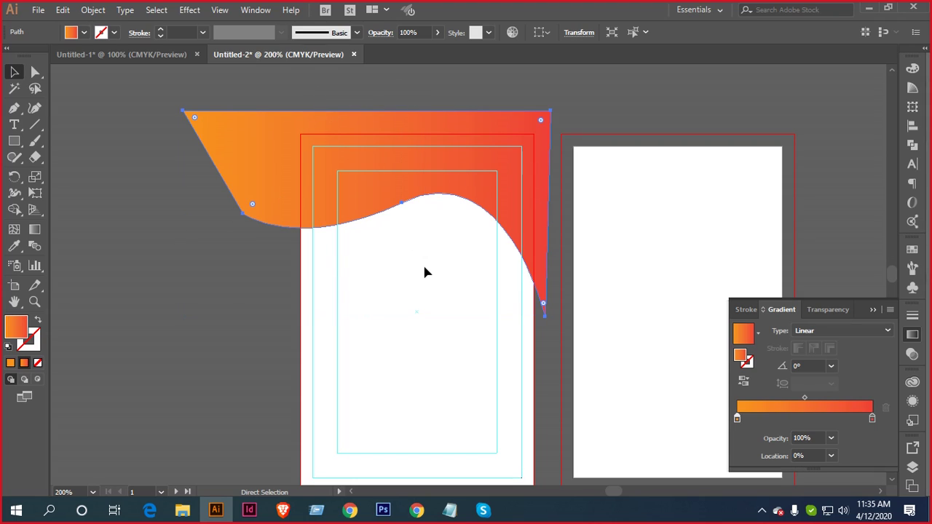
{"action": "left_click", "coordinate": [424, 267]}
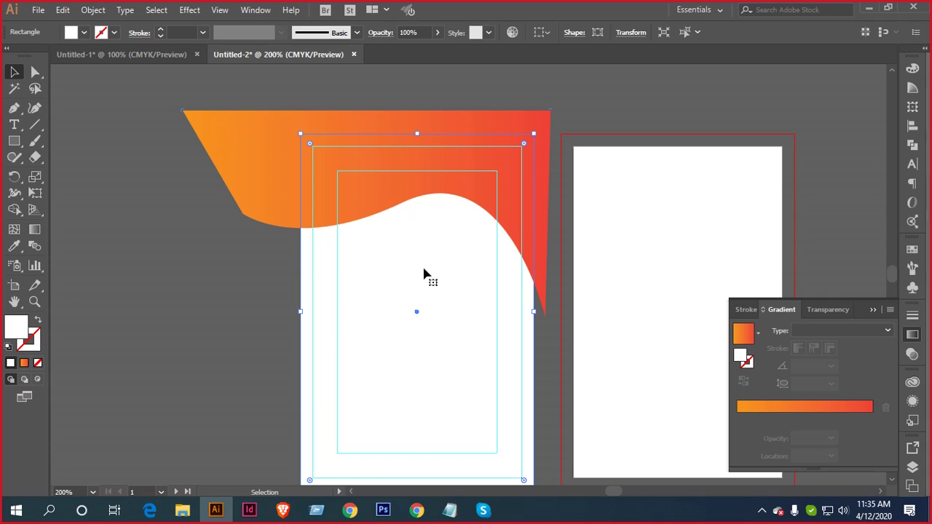
{"action": "key", "text": "ctrl+2"}
{"action": "key", "text": "ctrl+a"}
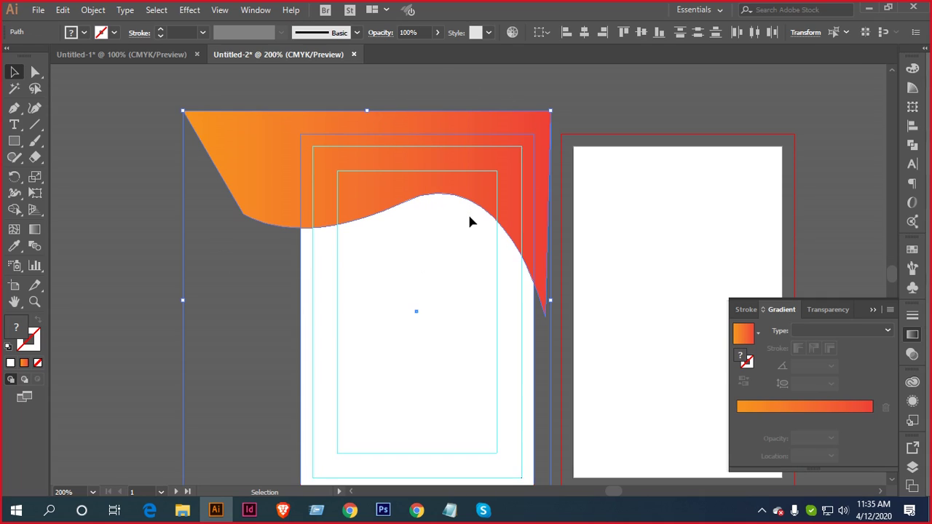
{"action": "left_click", "coordinate": [14, 209]}
{"action": "left_click_drag", "start_coordinate": [267, 124], "coordinate": [254, 182]}
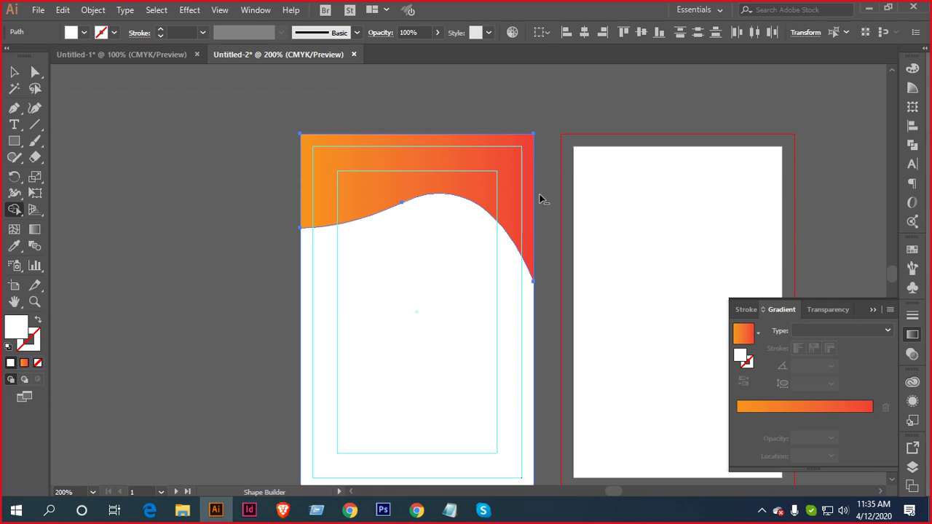
{"action": "left_click", "coordinate": [13, 72]}
{"action": "left_click", "coordinate": [198, 147]}
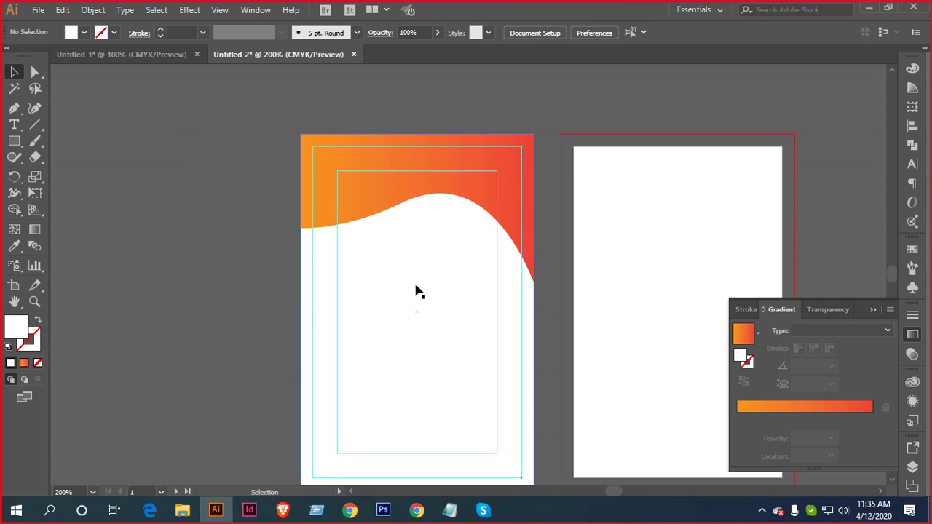
{"action": "left_click", "coordinate": [419, 283]}
{"action": "key", "text": "ctrl+2"}
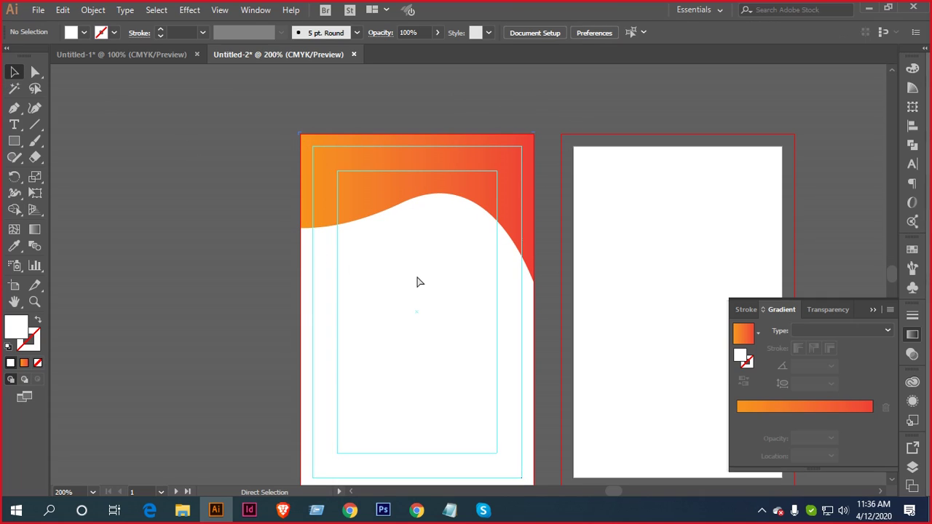
{"action": "scroll", "coordinate": [420, 225], "scroll_direction": "up", "scroll_amount": 1}
Select the wave and drag the Gradient tool from top to bottom across it
{"action": "left_click_drag", "start_coordinate": [436, 199], "coordinate": [433, 289]}
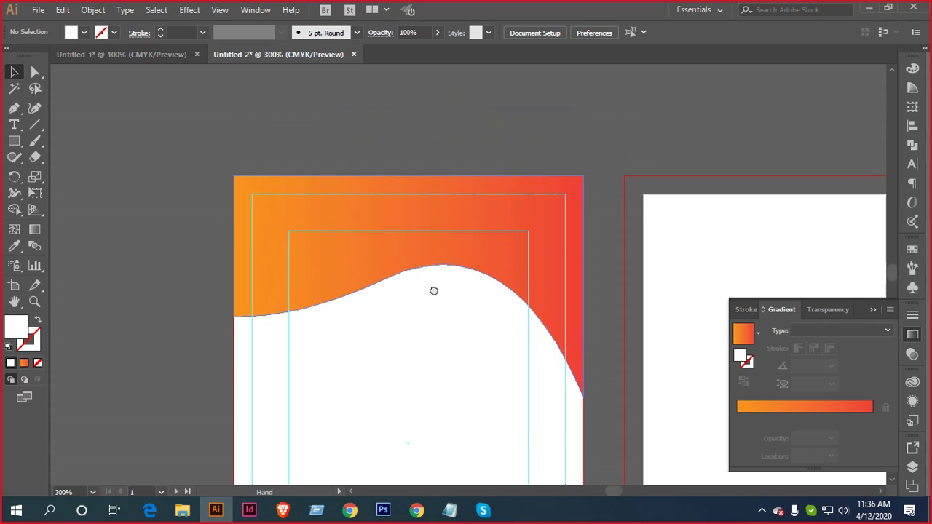
{"action": "left_click", "coordinate": [469, 255]}
{"action": "scroll", "coordinate": [474, 295], "scroll_direction": "down", "scroll_amount": 1}
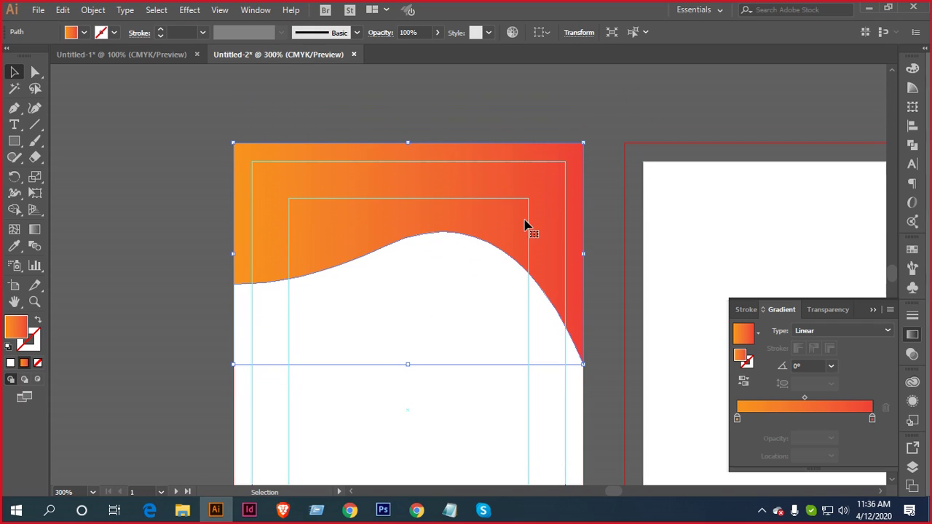
{"action": "left_click", "coordinate": [34, 228]}
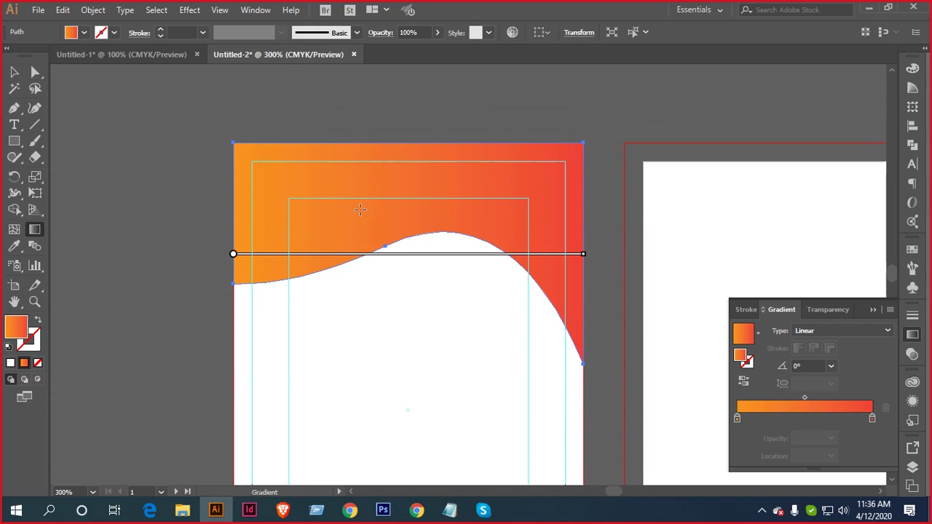
{"action": "left_click_drag", "start_coordinate": [427, 144], "coordinate": [427, 256]}
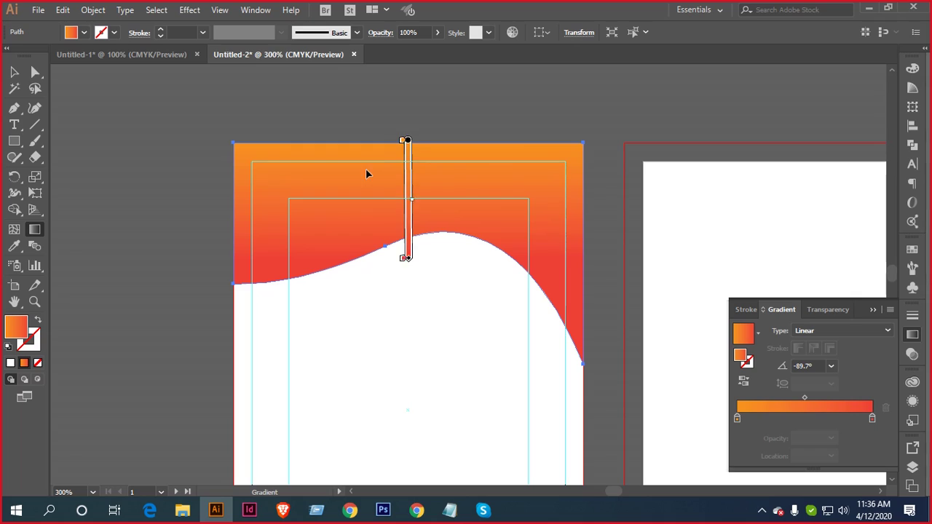
Straighten the gradient to 90°, red at the top edge fading to orange at the curve
{"action": "left_click_drag", "start_coordinate": [330, 144], "coordinate": [450, 243]}
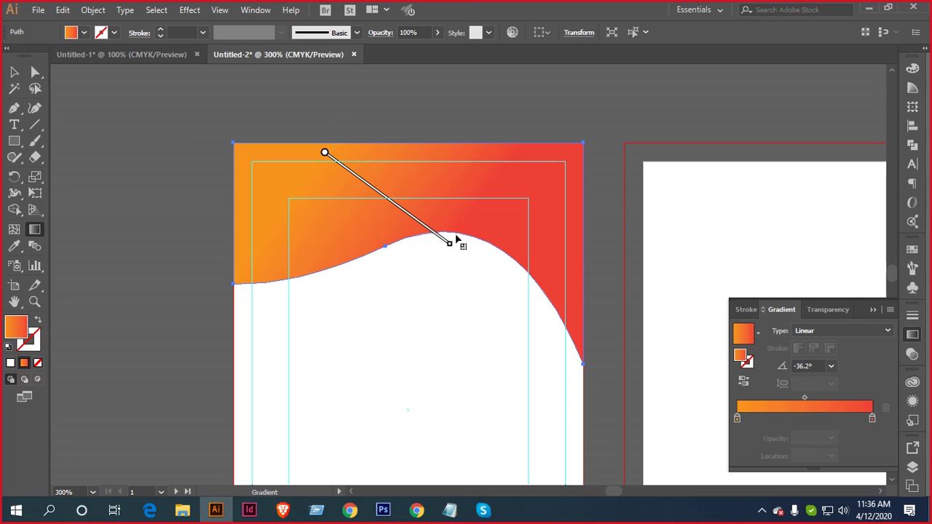
{"action": "left_click_drag", "start_coordinate": [437, 291], "coordinate": [387, 154]}
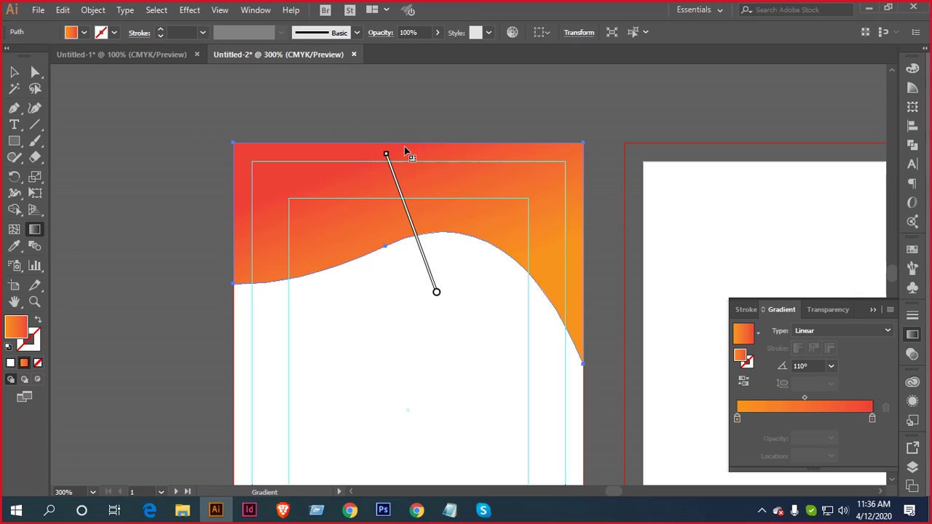
{"action": "left_click_drag", "start_coordinate": [407, 246], "coordinate": [410, 147]}
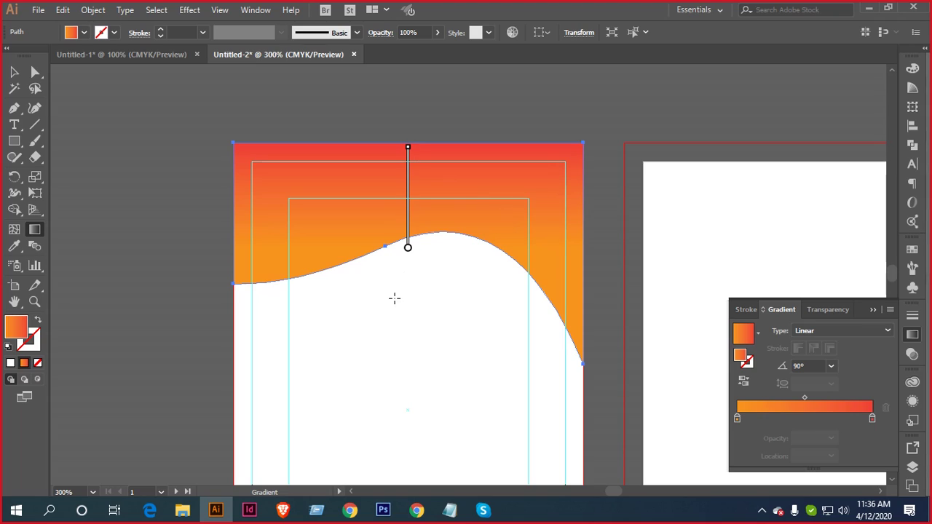
{"action": "left_click_drag", "start_coordinate": [405, 339], "coordinate": [420, 151]}
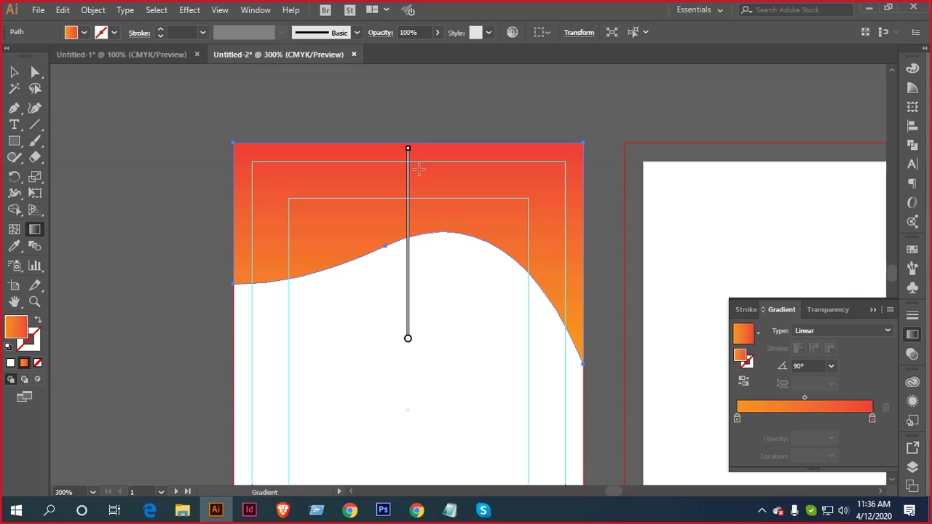
{"action": "mouse_move", "coordinate": [416, 301]}
{"action": "left_click_drag", "start_coordinate": [420, 312], "coordinate": [422, 150]}
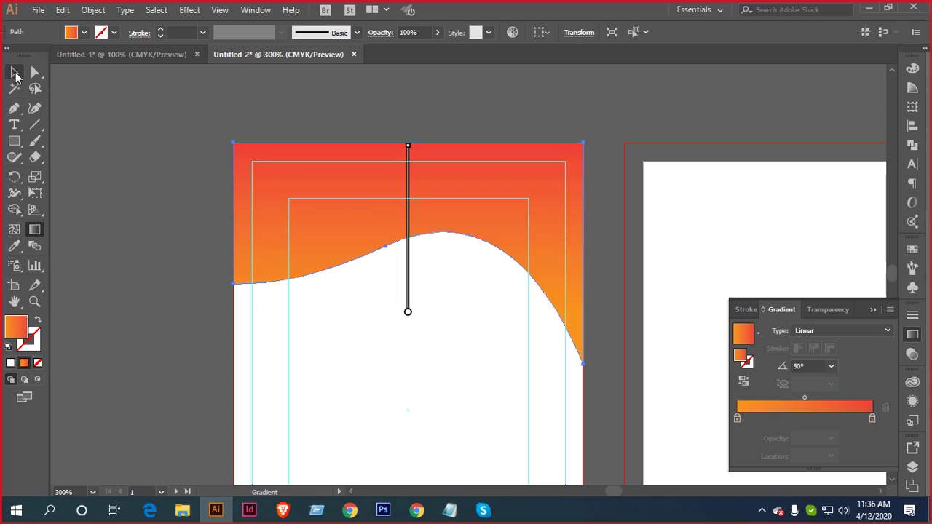
{"action": "left_click", "coordinate": [14, 74]}
{"action": "left_click", "coordinate": [142, 138]}
{"action": "scroll", "coordinate": [225, 191], "scroll_direction": "down", "scroll_amount": 4}
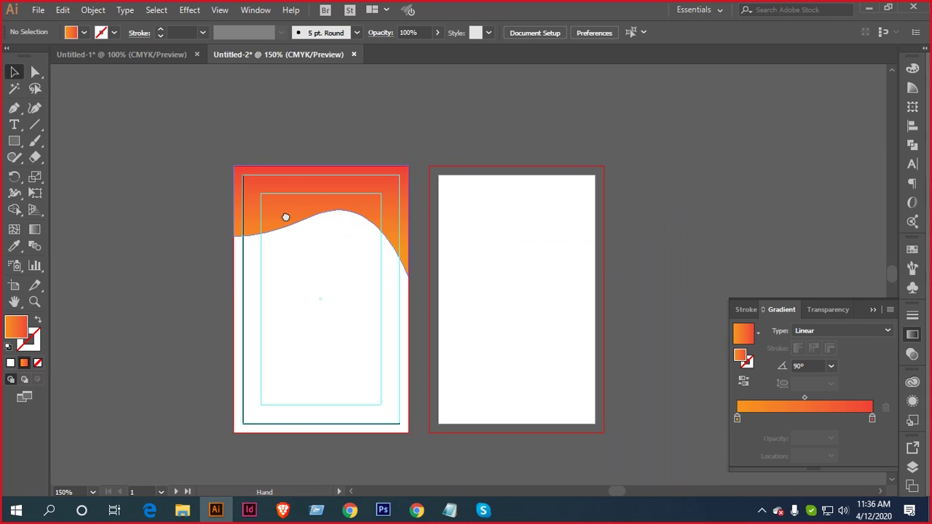
Duplicate the wave with Alt+Down, nudging the copy slightly lower
{"action": "scroll", "coordinate": [387, 212], "scroll_direction": "up", "scroll_amount": 4}
{"action": "left_click", "coordinate": [397, 187]}
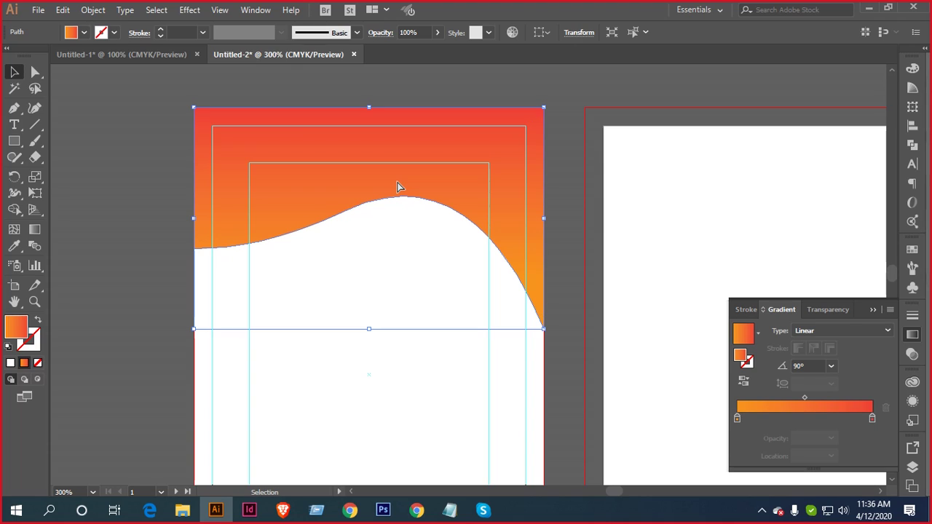
{"action": "key", "text": "a"}
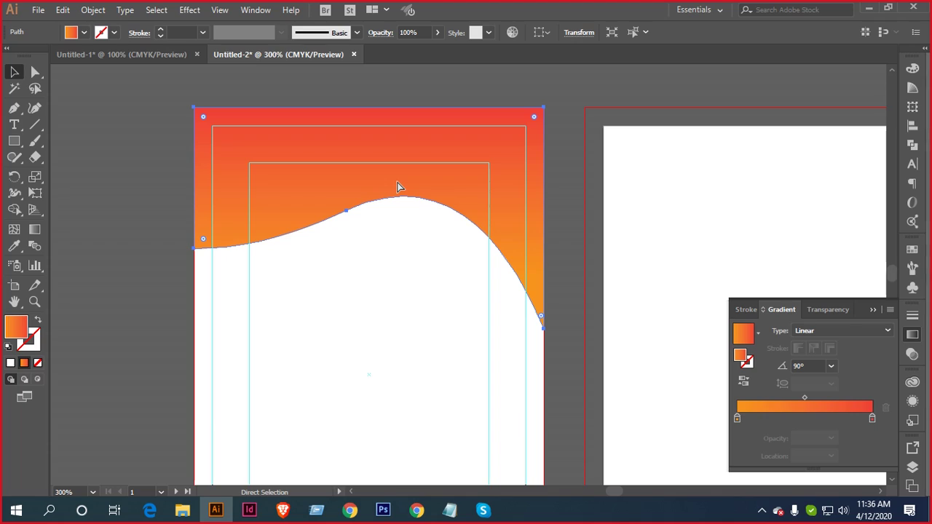
{"action": "key", "text": "v"}
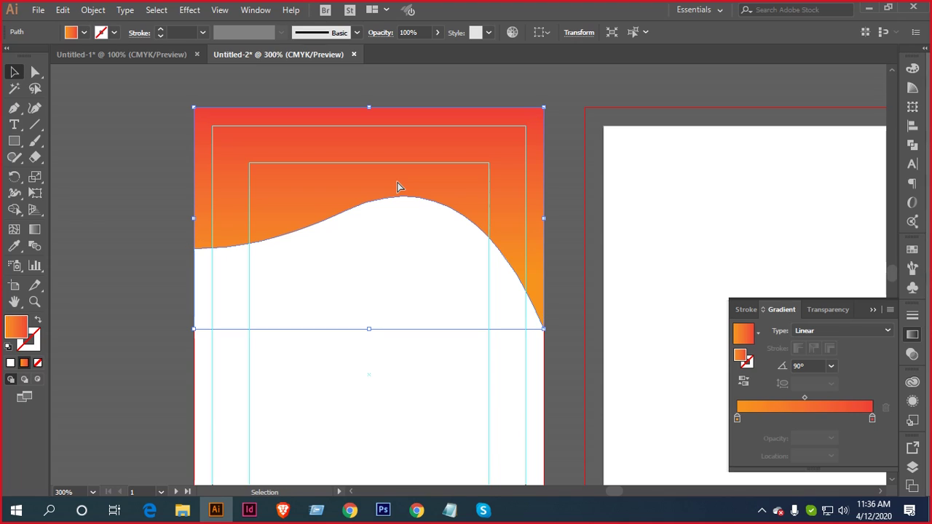
{"action": "key", "text": "alt+Down"}
{"action": "key", "text": "alt+Down"}
{"action": "key", "text": "alt+Down"}
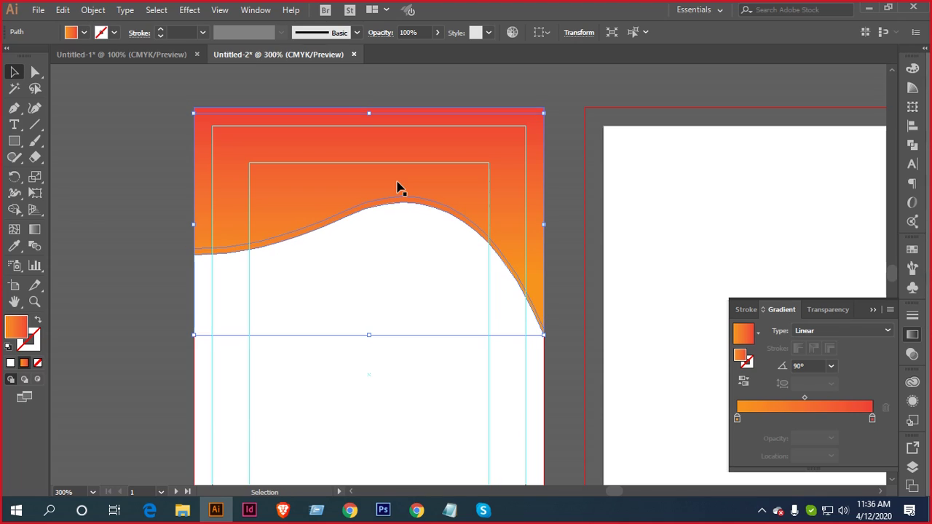
Set the wave copy's opacity to 50%
{"action": "left_click", "coordinate": [419, 32]}
{"action": "type", "text": "75"}
{"action": "key", "text": "Return"}
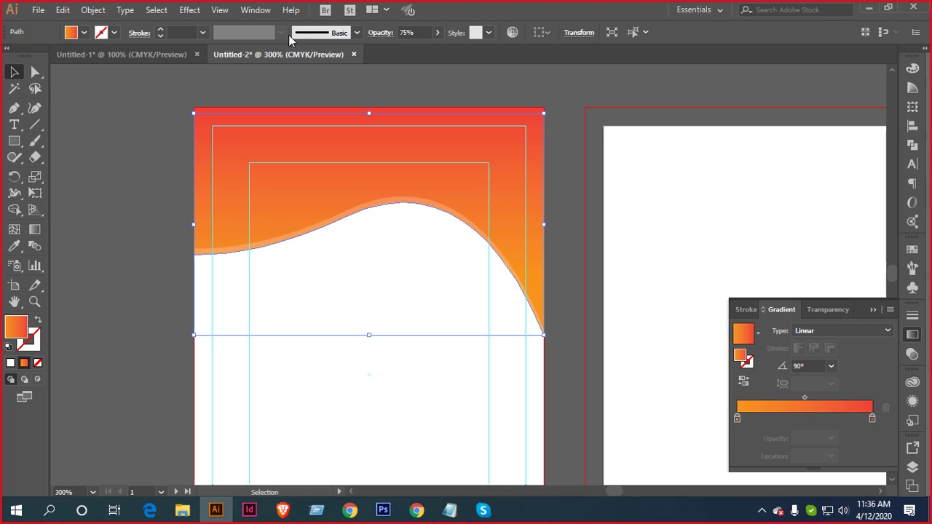
{"action": "left_click", "coordinate": [425, 32]}
{"action": "double_click", "coordinate": [425, 32]}
{"action": "type", "text": "50"}
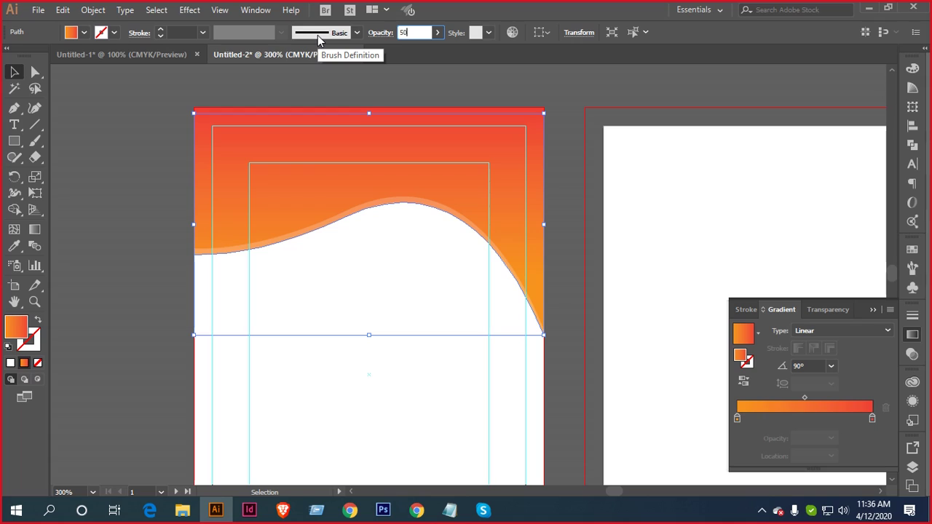
{"action": "key", "text": "Return"}
{"action": "left_click", "coordinate": [350, 246]}
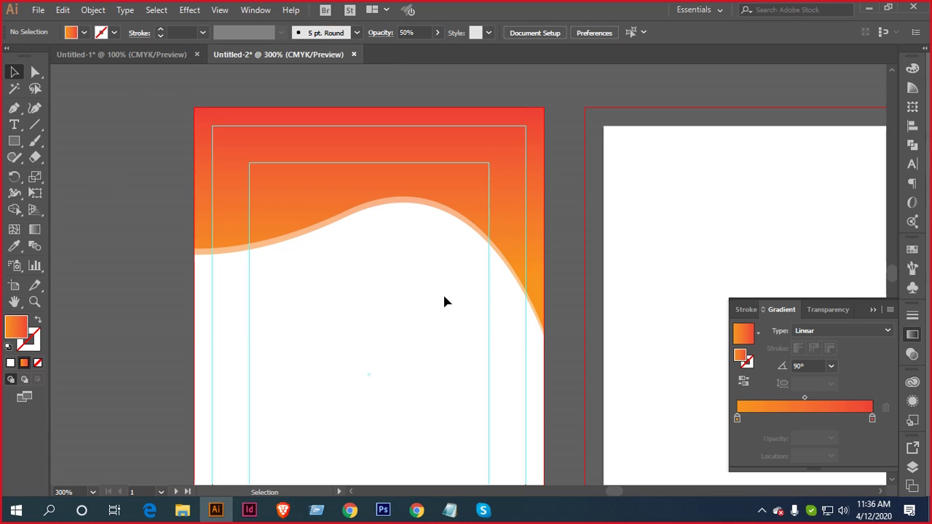
Select the half-transparent wave copy and nudge it down below the first stripe
{"action": "scroll", "coordinate": [412, 222], "scroll_direction": "up", "scroll_amount": 2}
{"action": "scroll", "coordinate": [413, 222], "scroll_direction": "down", "scroll_amount": 1}
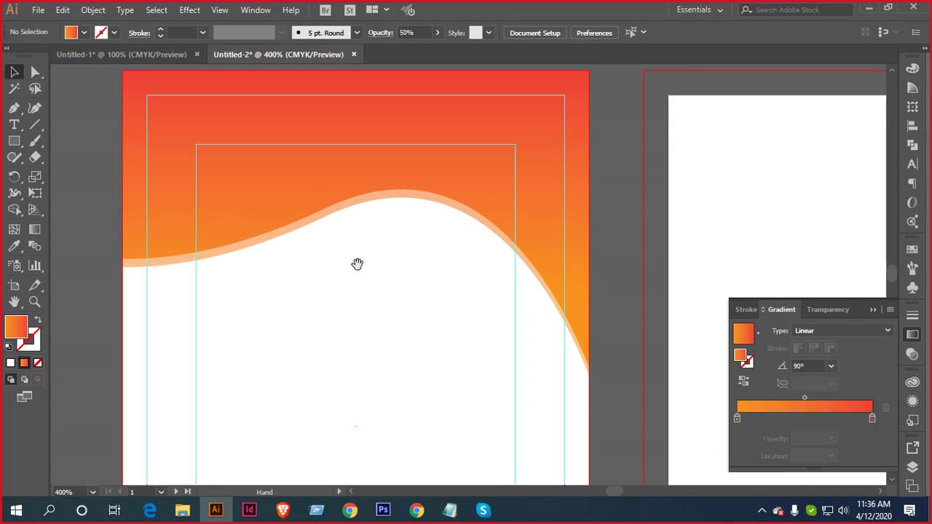
{"action": "left_click_drag", "start_coordinate": [358, 262], "coordinate": [409, 252]}
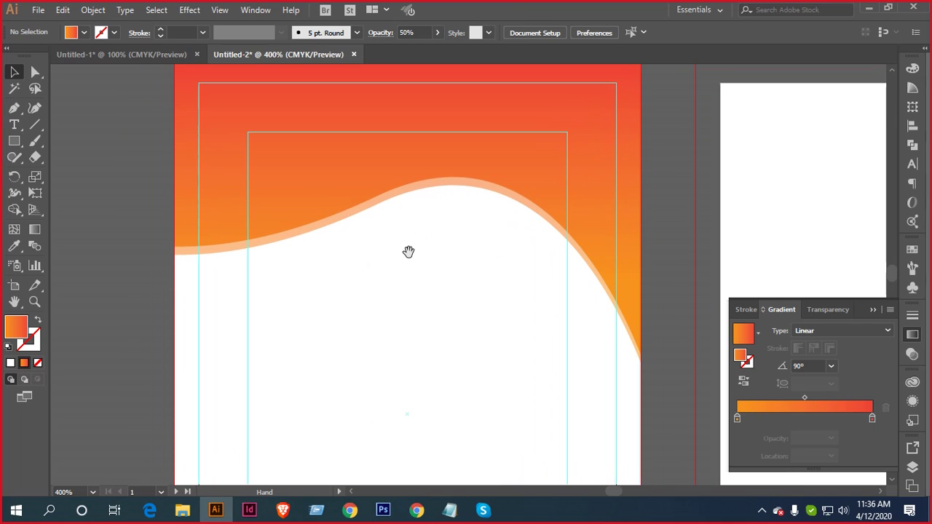
{"action": "left_click", "coordinate": [428, 191]}
{"action": "key", "text": "ctrl+b"}
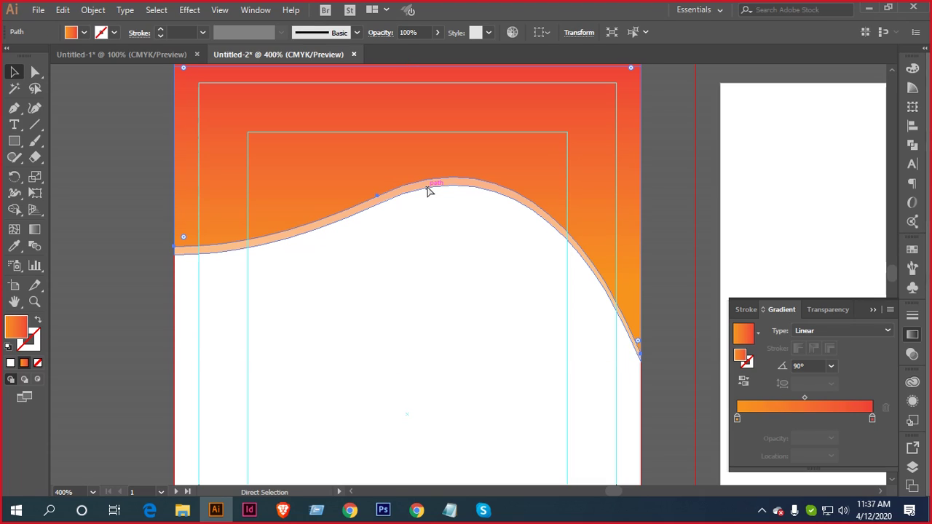
{"action": "left_click", "coordinate": [429, 192]}
{"action": "key", "text": "a"}
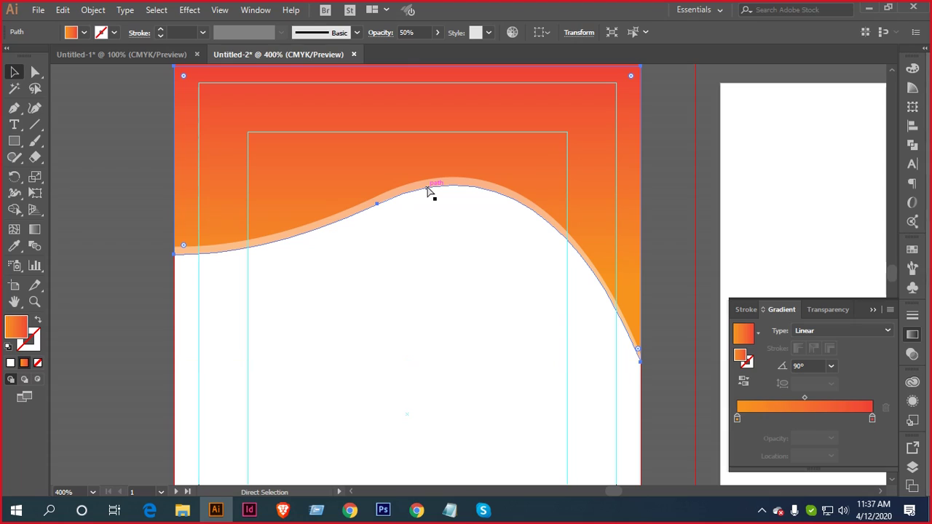
{"action": "key", "text": "v"}
{"action": "key", "text": "a"}
{"action": "key", "text": "v"}
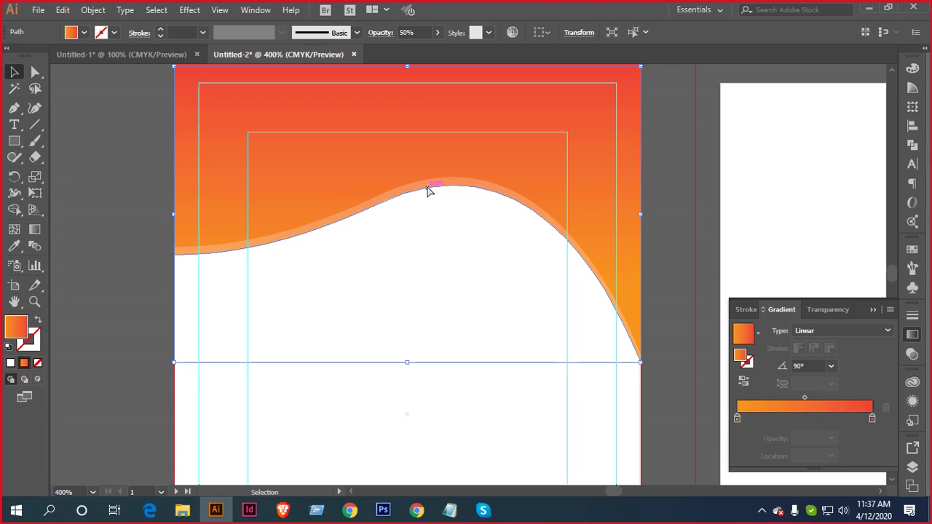
{"action": "key", "text": "a"}
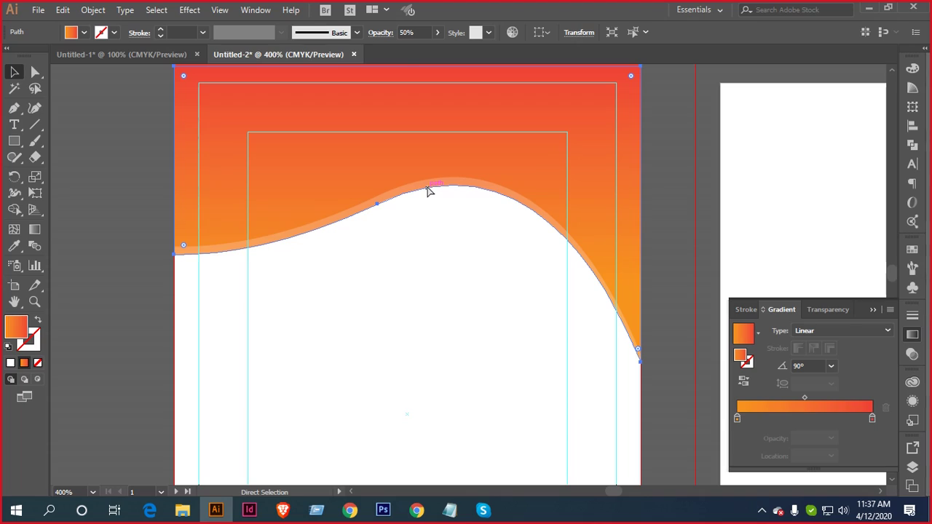
{"action": "key", "text": "v"}
{"action": "key", "text": "a"}
{"action": "key", "text": "v"}
{"action": "key", "text": "Down"}
{"action": "key", "text": "Down"}
{"action": "key", "text": "Down"}
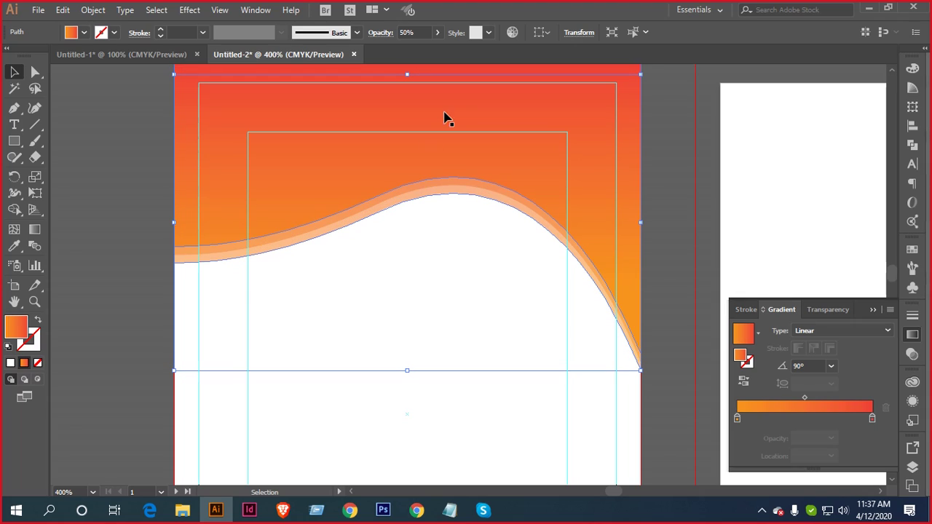
Set the lowered wave stripe's opacity to 25%
{"action": "double_click", "coordinate": [419, 27]}
{"action": "type", "text": "25"}
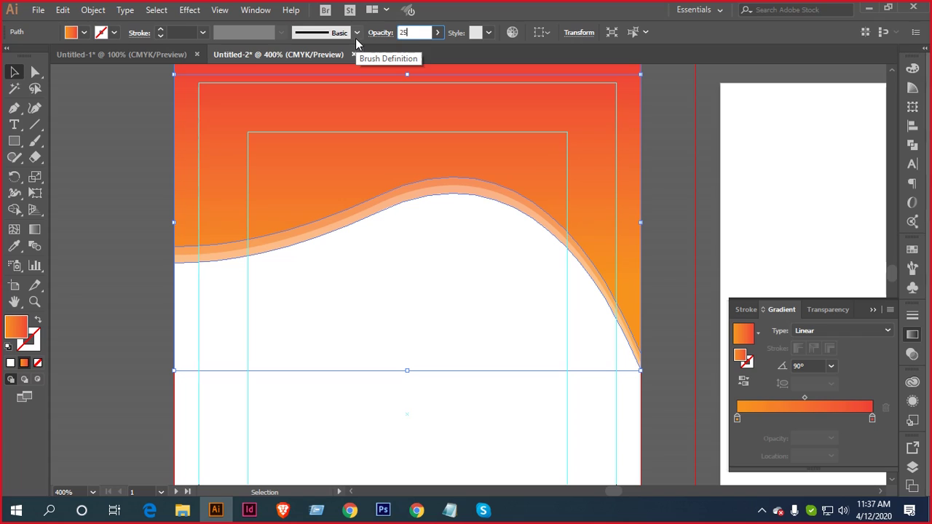
{"action": "key", "text": "Return"}
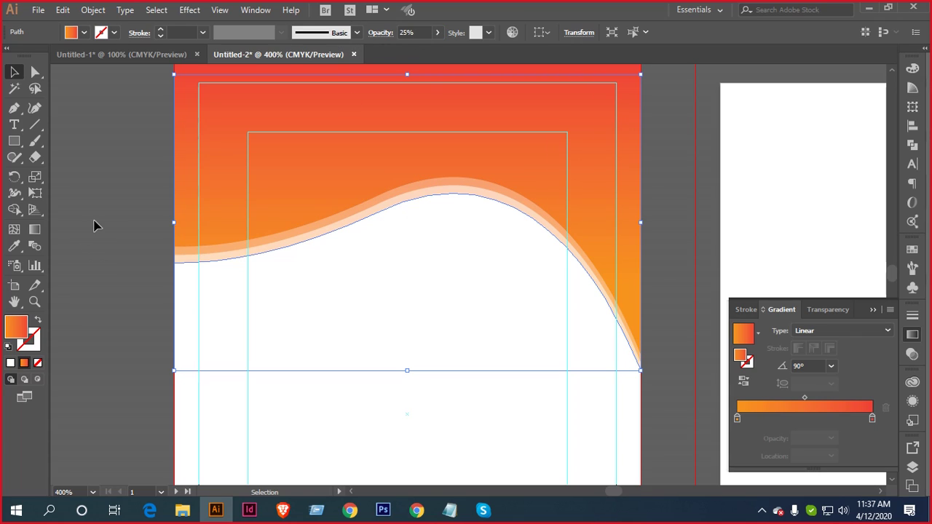
{"action": "left_click", "coordinate": [95, 224]}
{"action": "scroll", "coordinate": [299, 257], "scroll_direction": "down", "scroll_amount": 2}
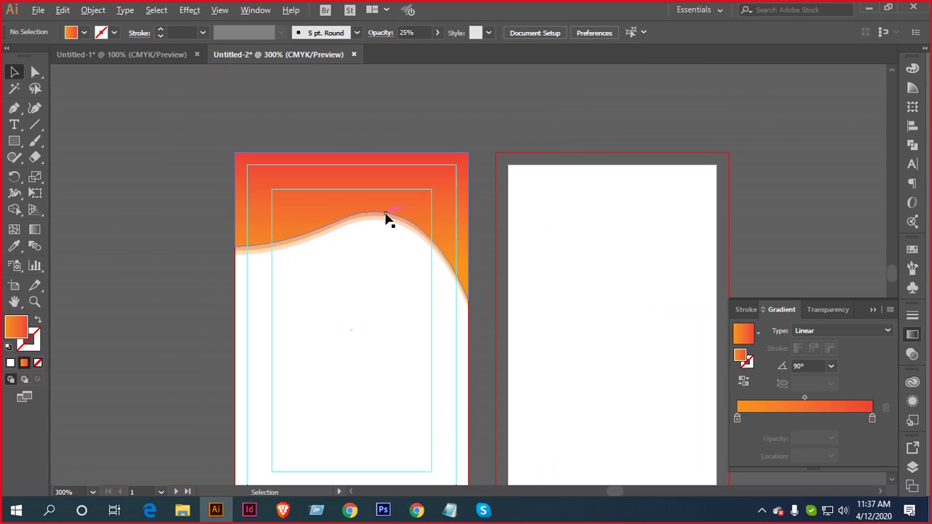
{"action": "scroll", "coordinate": [378, 225], "scroll_direction": "up", "scroll_amount": 2}
Redraw the header gradient top to bottom so orange sits on top and red at the wave (-90°)
{"action": "left_click_drag", "start_coordinate": [366, 250], "coordinate": [439, 295]}
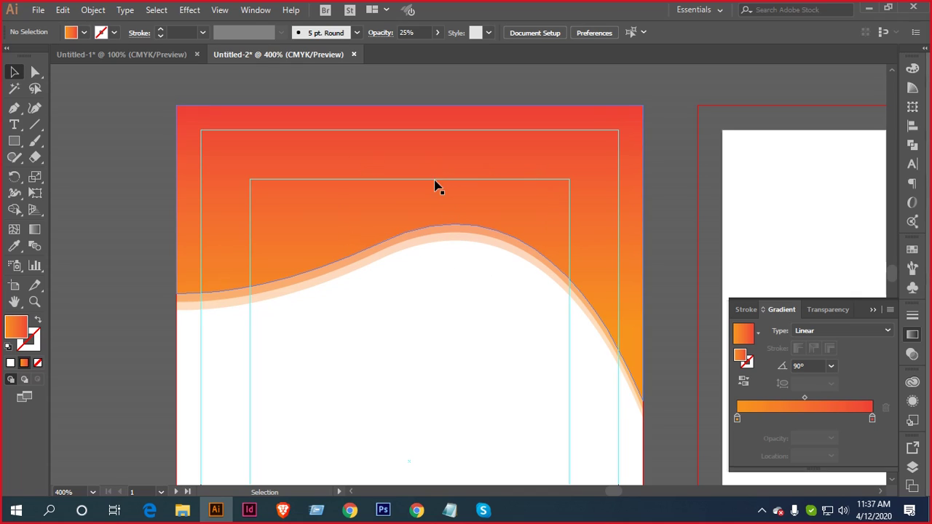
{"action": "left_click", "coordinate": [397, 134]}
{"action": "left_click", "coordinate": [34, 230]}
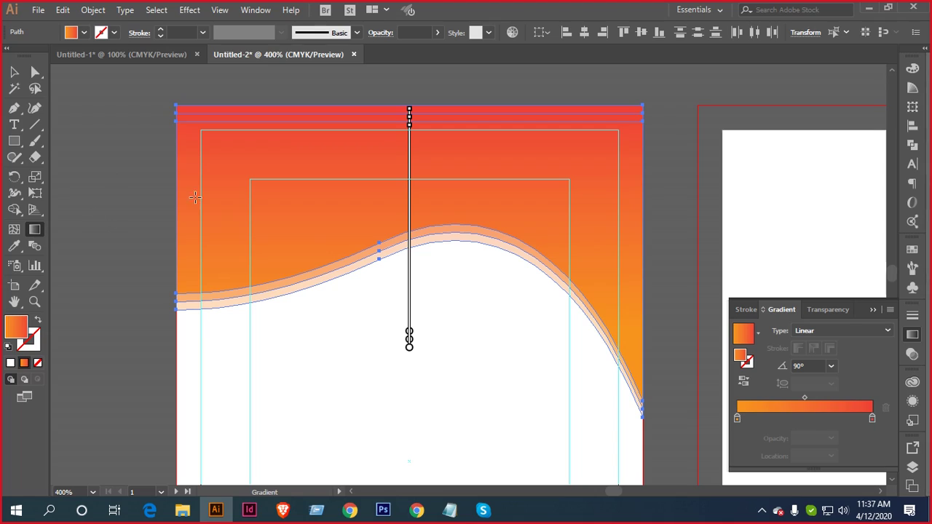
{"action": "mouse_move", "coordinate": [412, 92]}
{"action": "left_mouse_down"}
{"action": "mouse_move", "coordinate": [420, 260]}
{"action": "mouse_move", "coordinate": [410, 278]}
{"action": "left_mouse_up"}
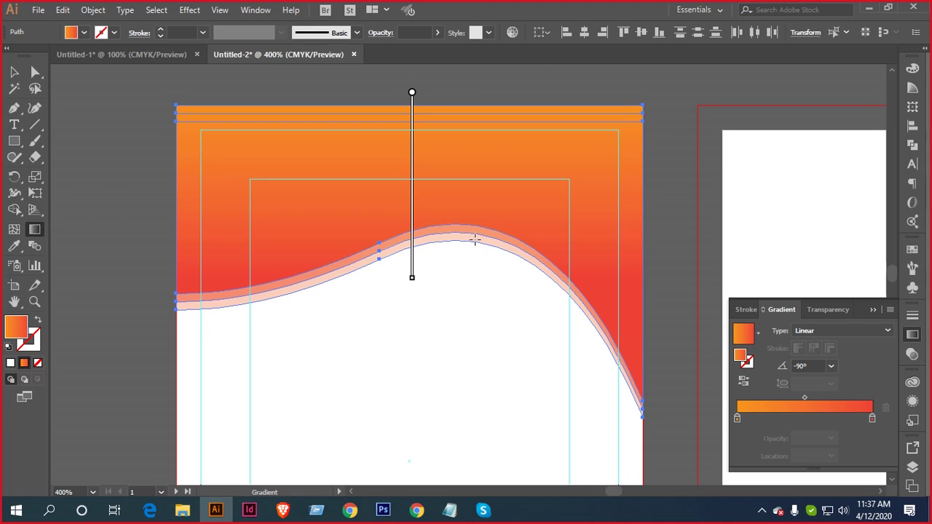
{"action": "left_click", "coordinate": [14, 71]}
{"action": "left_click", "coordinate": [126, 137]}
{"action": "scroll", "coordinate": [428, 310], "scroll_direction": "down", "scroll_amount": 1}
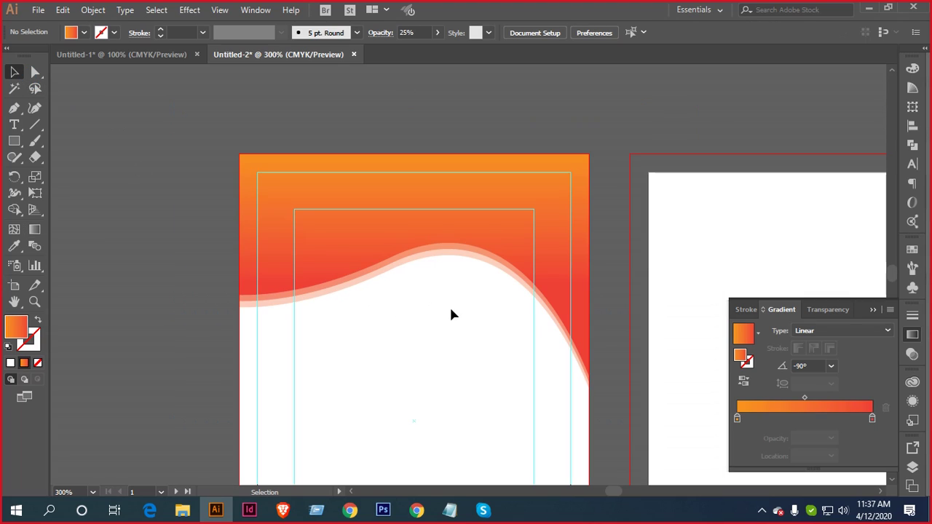
{"action": "scroll", "coordinate": [456, 306], "scroll_direction": "up", "scroll_amount": 2}
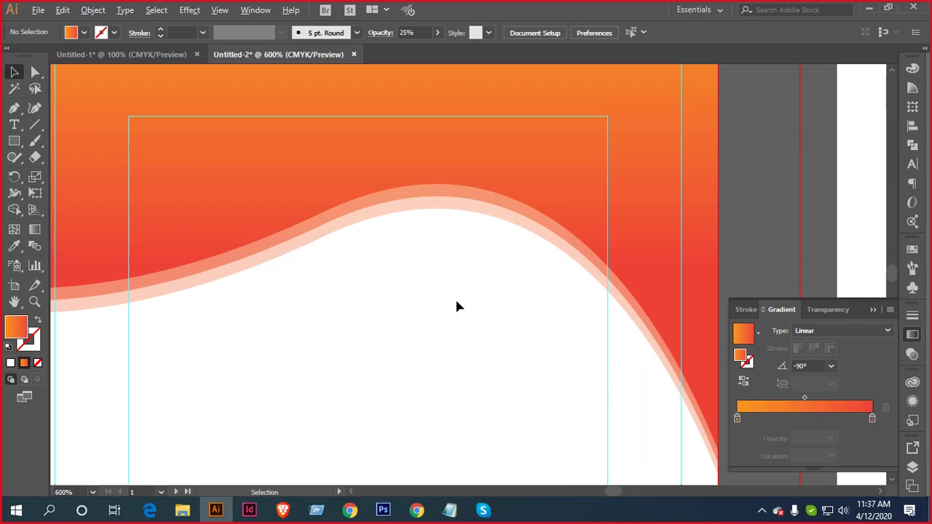
Stretch the wave header taller by dragging its bottom edge downward
{"action": "left_click_drag", "start_coordinate": [418, 277], "coordinate": [354, 160]}
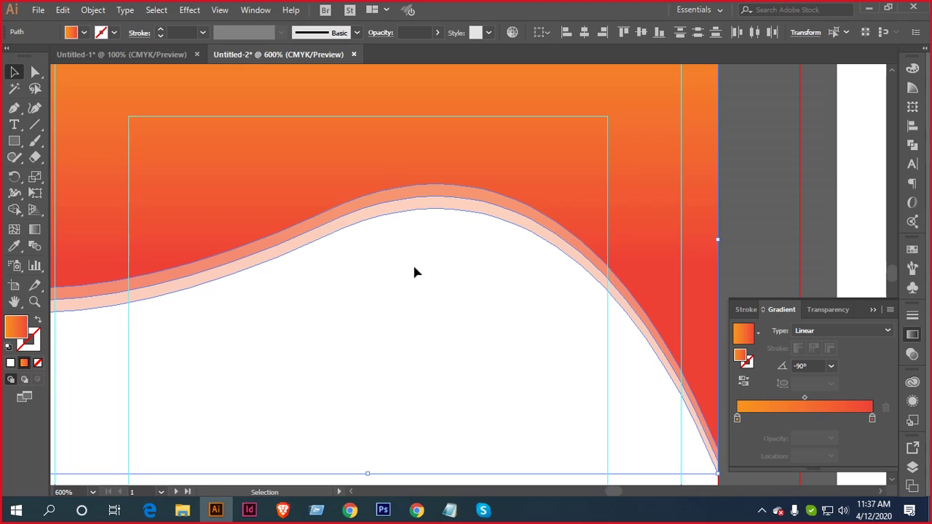
{"action": "scroll", "coordinate": [433, 266], "scroll_direction": "down", "scroll_amount": 1}
{"action": "left_click", "coordinate": [653, 216]}
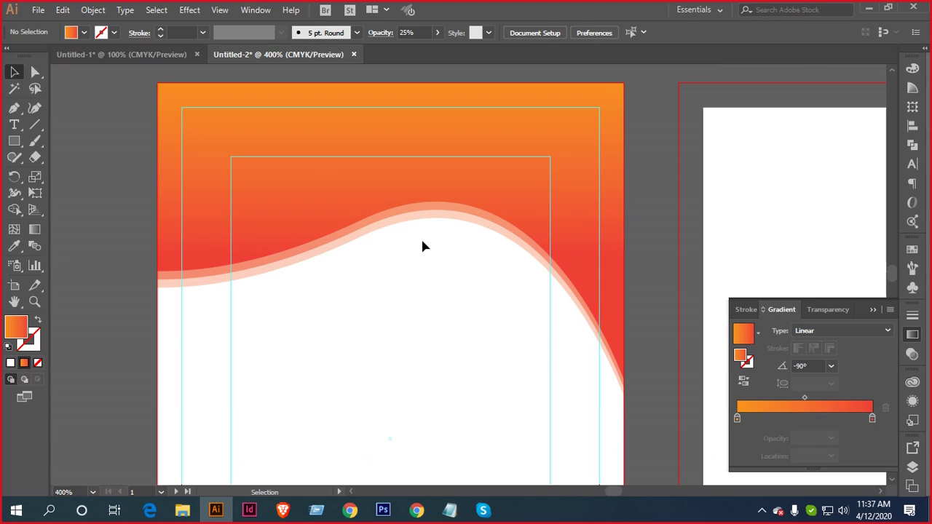
{"action": "scroll", "coordinate": [381, 254], "scroll_direction": "down", "scroll_amount": 2}
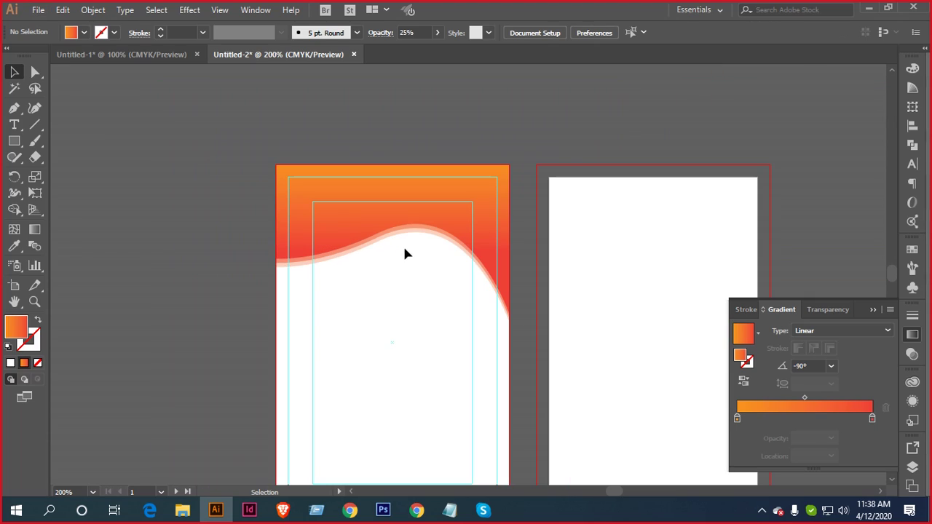
{"action": "scroll", "coordinate": [409, 246], "scroll_direction": "up", "scroll_amount": 1}
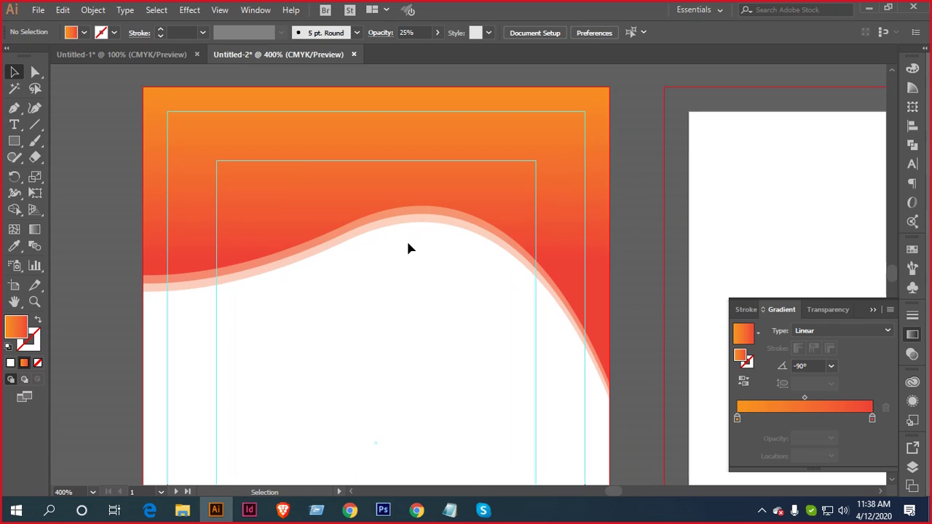
{"action": "left_click", "coordinate": [379, 188]}
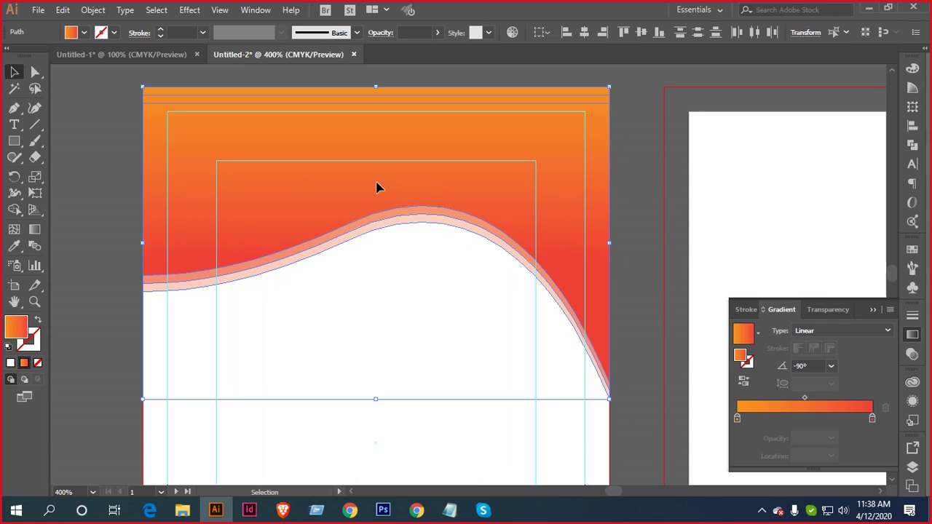
{"action": "left_click_drag", "start_coordinate": [377, 400], "coordinate": [378, 431]}
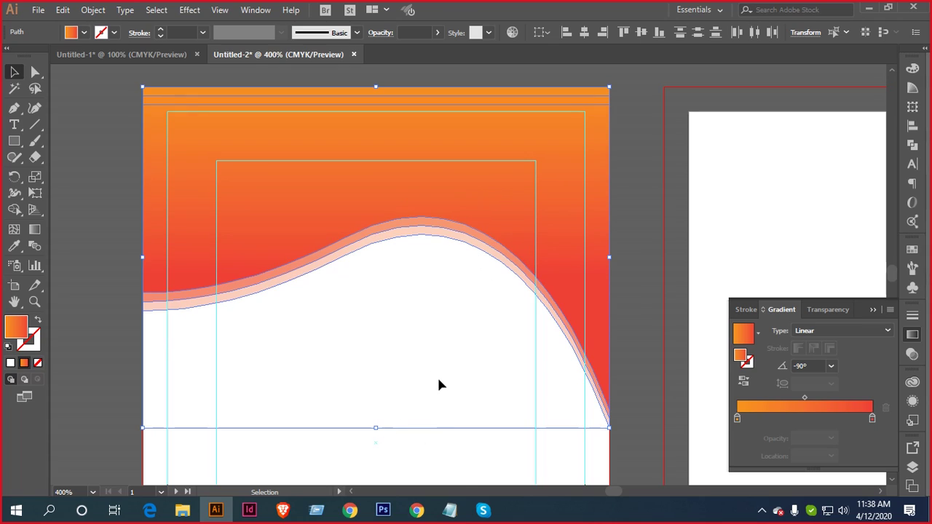
{"action": "scroll", "coordinate": [438, 385], "scroll_direction": "down", "scroll_amount": 1}
{"action": "left_click", "coordinate": [584, 255]}
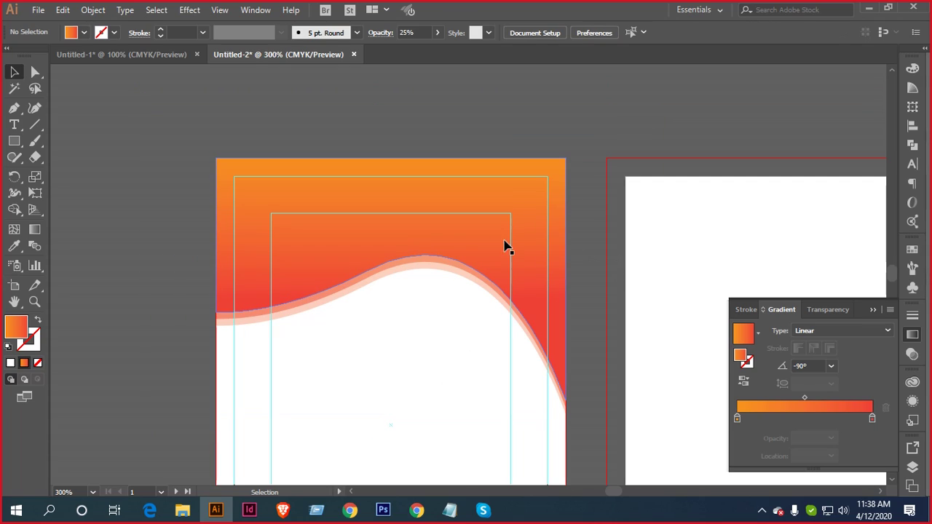
{"action": "scroll", "coordinate": [436, 200], "scroll_direction": "down", "scroll_amount": 1}
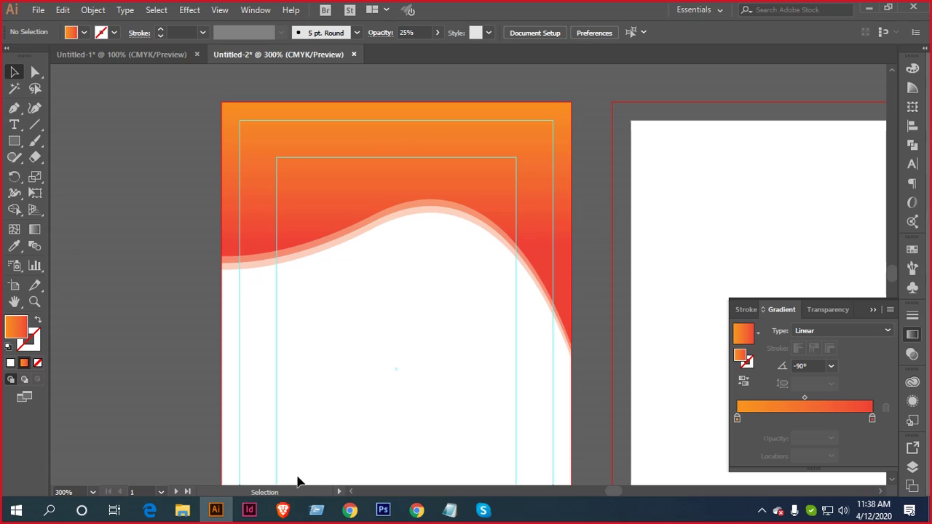
Minimize the open windows and open logo perfect.ai from the desktop
{"action": "left_click", "coordinate": [869, 12]}
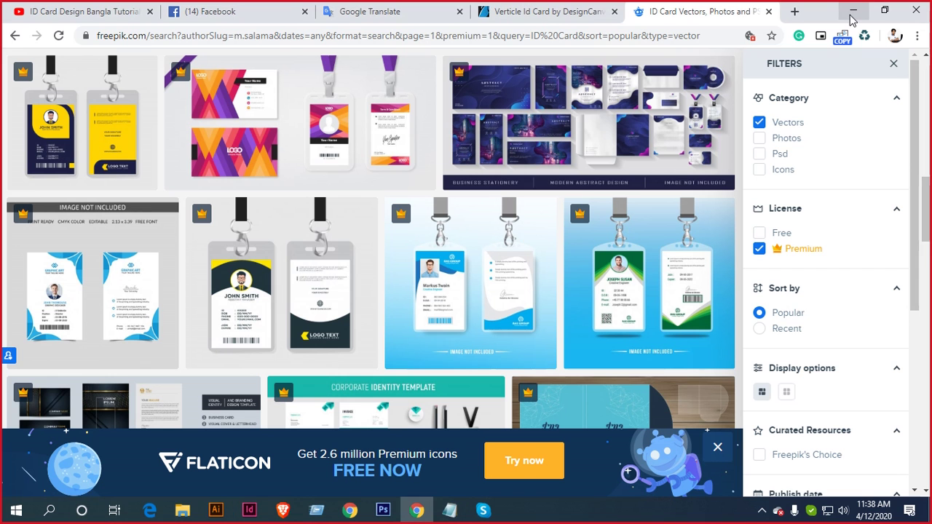
{"action": "left_click", "coordinate": [851, 13]}
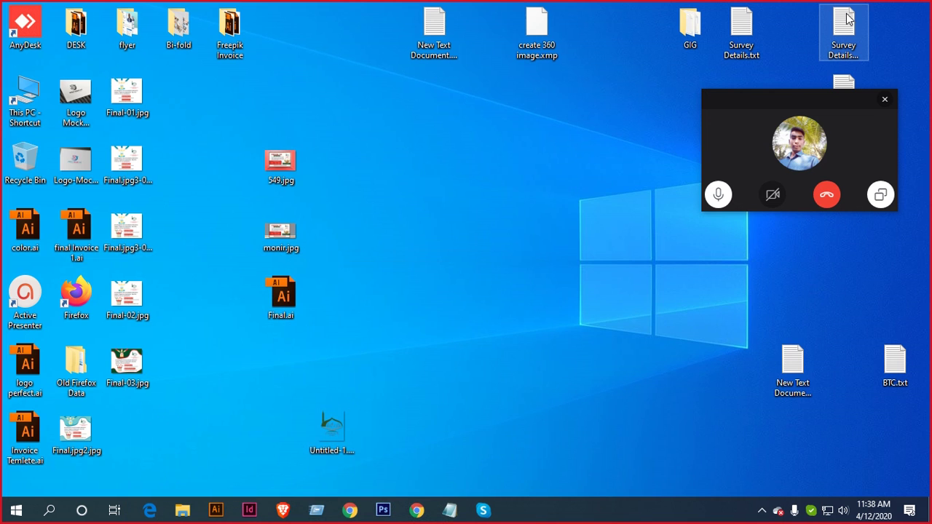
{"action": "double_click", "coordinate": [27, 375]}
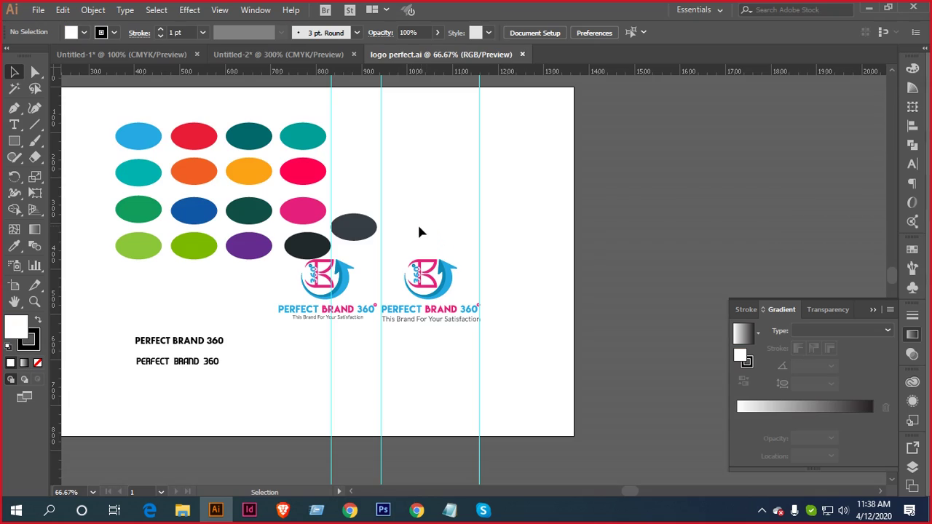
Marquee-select the whole PERFECT BRAND 360 logo group in logo perfect.ai
{"action": "scroll", "coordinate": [362, 301], "scroll_direction": "left", "scroll_amount": 3}
{"action": "scroll", "coordinate": [393, 283], "scroll_direction": "down", "scroll_amount": 1}
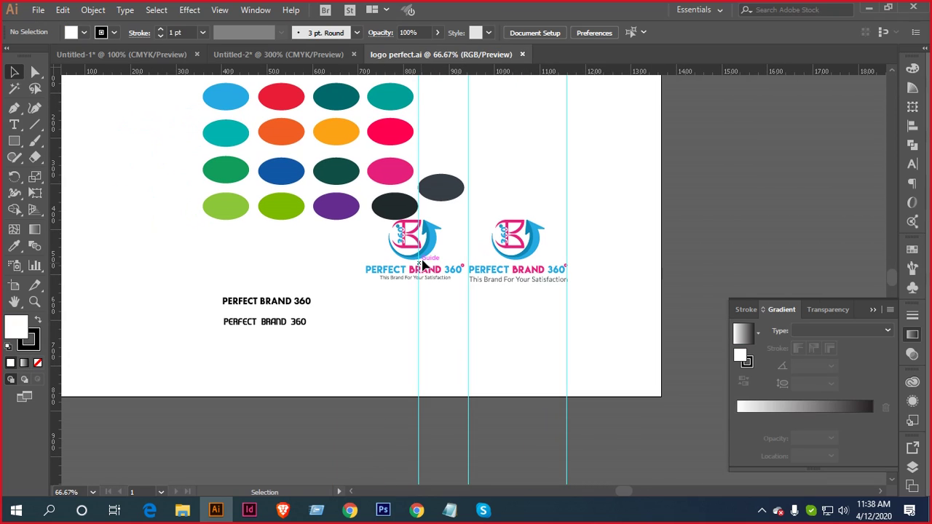
{"action": "left_click", "coordinate": [429, 251]}
{"action": "left_click", "coordinate": [379, 306]}
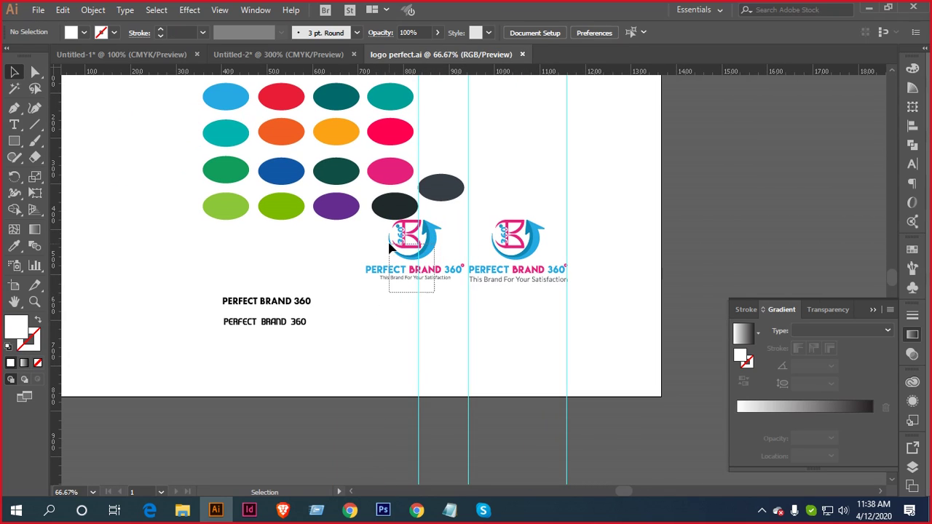
{"action": "left_click_drag", "start_coordinate": [388, 230], "coordinate": [236, 62]}
Drop the logo onto the ID card document and scale it down to fit the card
{"action": "left_click_drag", "start_coordinate": [366, 313], "coordinate": [368, 313]}
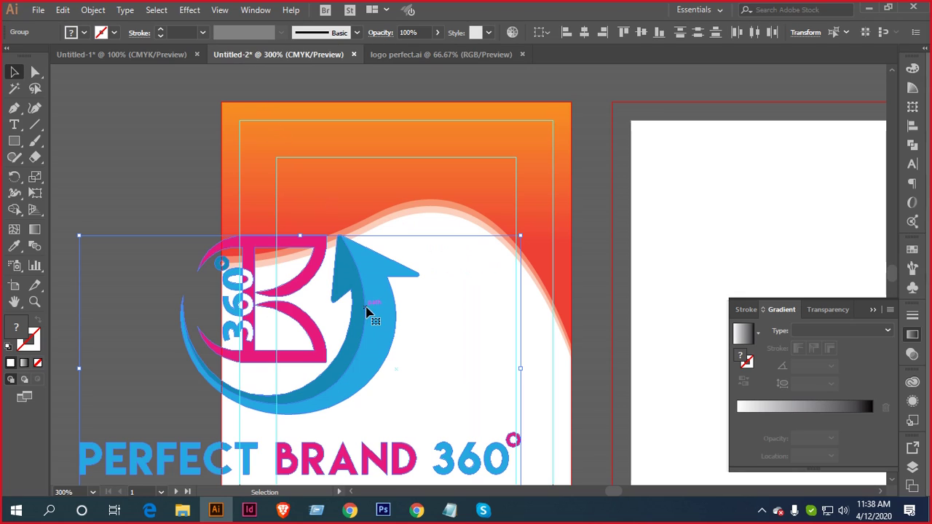
{"action": "key", "text": "ctrl+minus"}
{"action": "left_click_drag", "start_coordinate": [484, 265], "coordinate": [338, 366]}
{"action": "key", "text": "ctrl+plus"}
{"action": "key", "text": "ctrl+plus"}
{"action": "key", "text": "ctrl+plus"}
{"action": "key", "text": "ctrl+plus"}
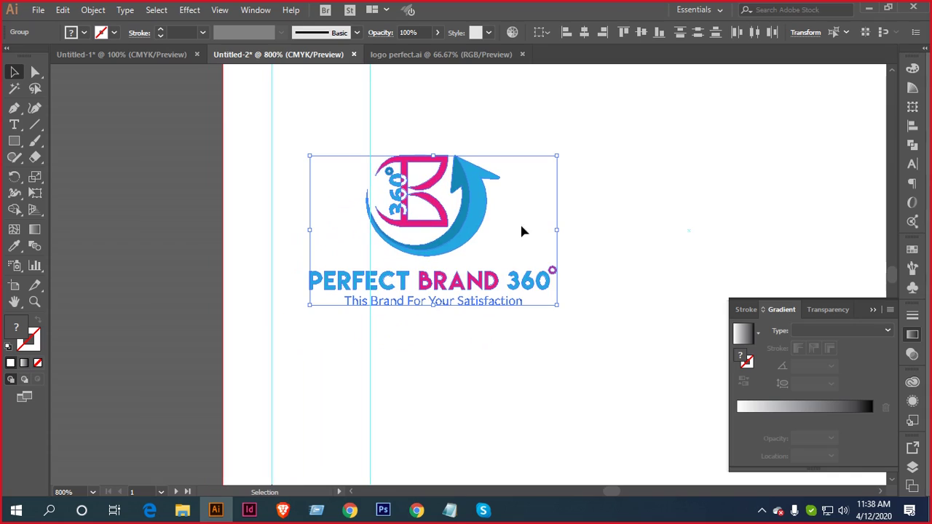
{"action": "left_click", "coordinate": [315, 144]}
Move the B icon to the left of the wordmark and shrink it slightly
{"action": "left_click_drag", "start_coordinate": [316, 147], "coordinate": [487, 255]}
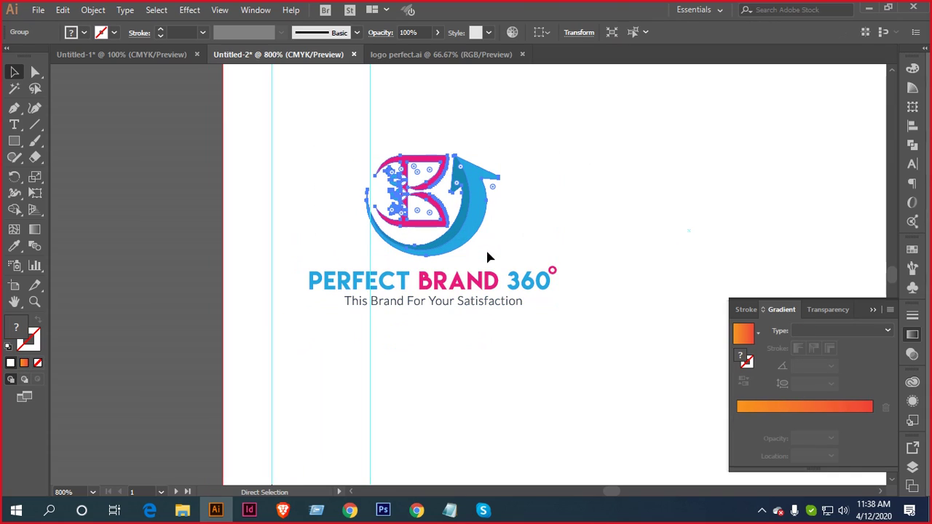
{"action": "left_click_drag", "start_coordinate": [480, 208], "coordinate": [279, 293]}
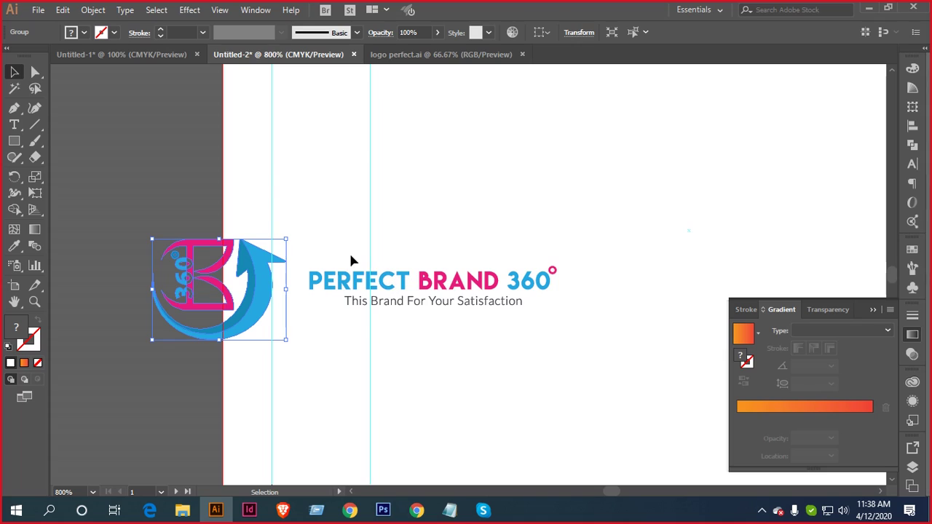
{"action": "left_click", "coordinate": [174, 233]}
{"action": "left_click", "coordinate": [280, 262]}
{"action": "scroll", "coordinate": [276, 258], "scroll_direction": "up", "scroll_amount": 2}
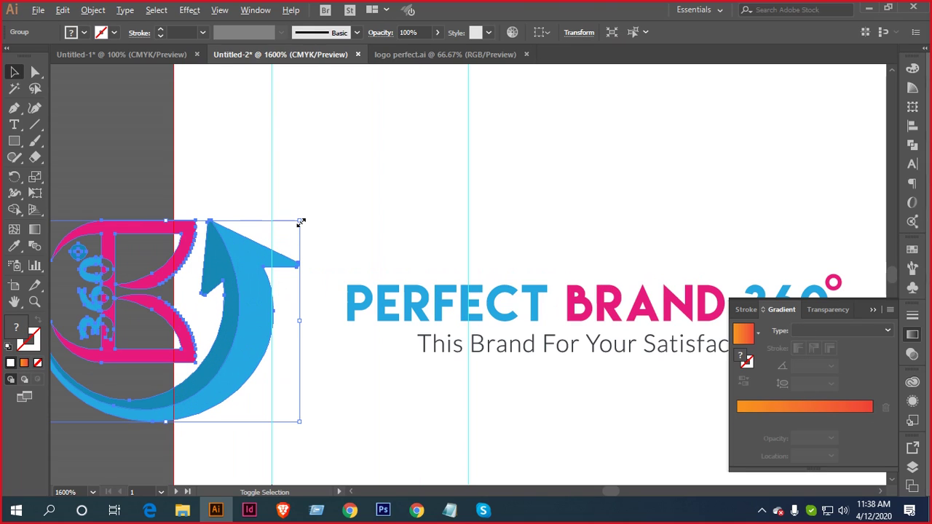
{"action": "left_click_drag", "start_coordinate": [300, 222], "coordinate": [258, 253]}
{"action": "left_click_drag", "start_coordinate": [229, 314], "coordinate": [297, 312]}
{"action": "scroll", "coordinate": [328, 298], "scroll_direction": "down", "scroll_amount": 3}
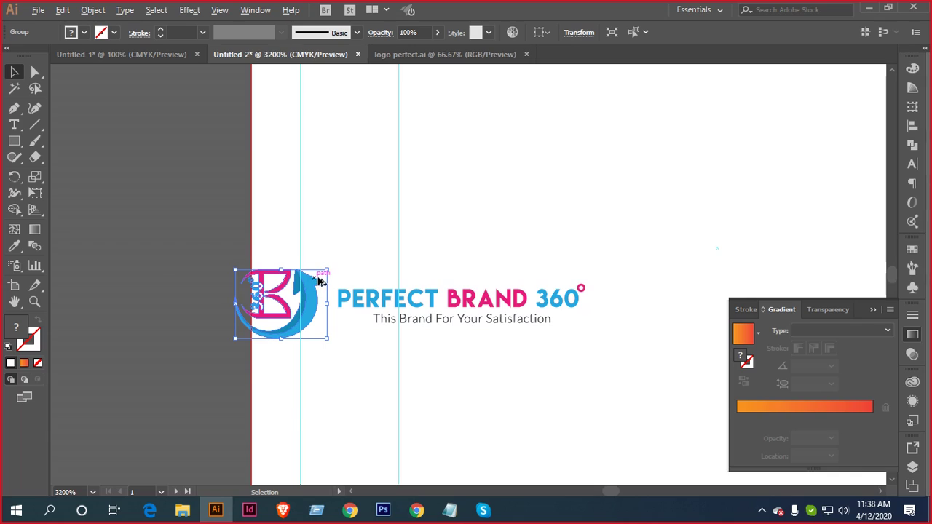
{"action": "scroll", "coordinate": [318, 280], "scroll_direction": "up", "scroll_amount": 3}
{"action": "left_click_drag", "start_coordinate": [370, 201], "coordinate": [346, 215]}
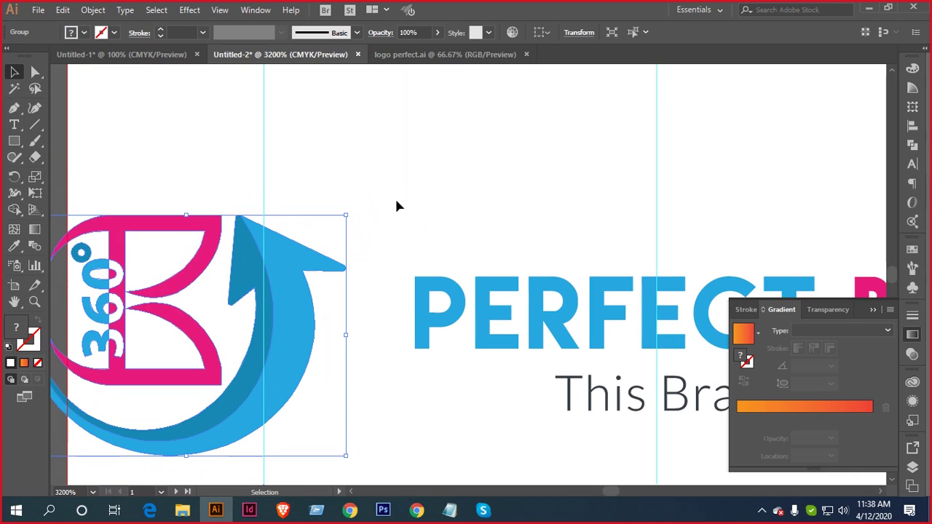
{"action": "scroll", "coordinate": [396, 206], "scroll_direction": "down", "scroll_amount": 2}
Select the icon and wordmark together and align them using the Control bar Align buttons
{"action": "left_click_drag", "start_coordinate": [197, 221], "coordinate": [566, 320]}
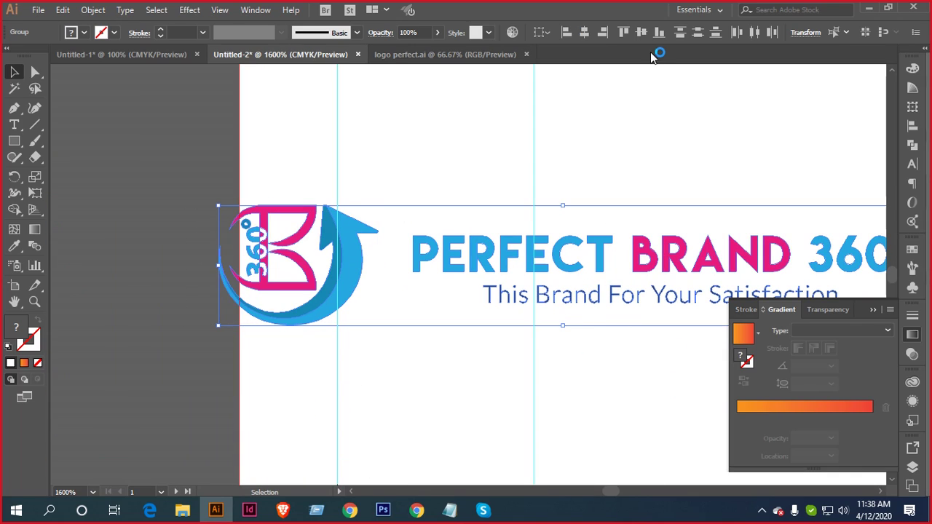
{"action": "left_click", "coordinate": [641, 35]}
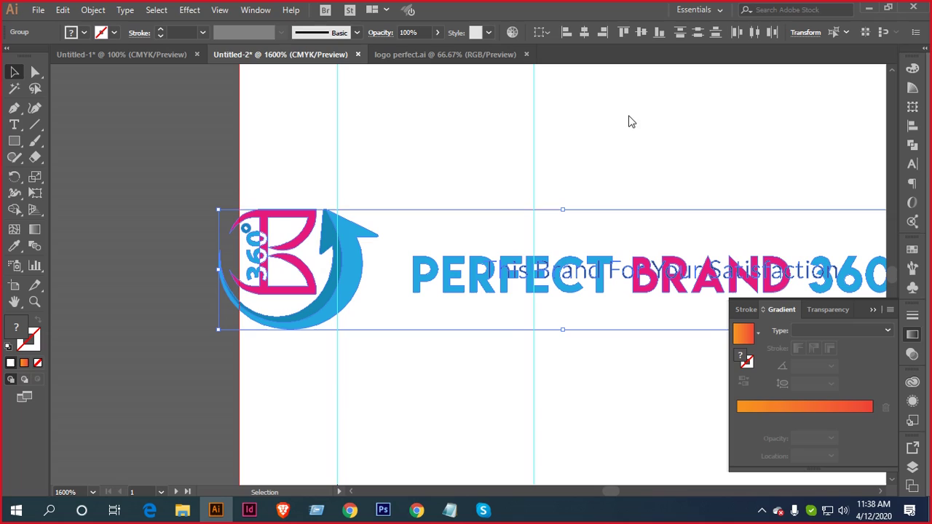
{"action": "key", "text": "ctrl+z"}
{"action": "left_click", "coordinate": [598, 179]}
{"action": "scroll", "coordinate": [598, 179], "scroll_direction": "down", "scroll_amount": 3}
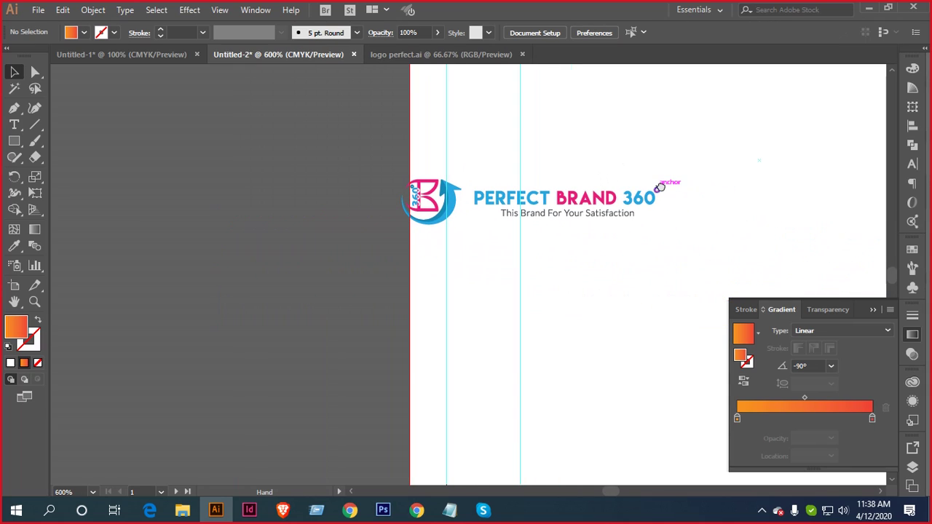
{"action": "left_click_drag", "start_coordinate": [580, 157], "coordinate": [624, 237]}
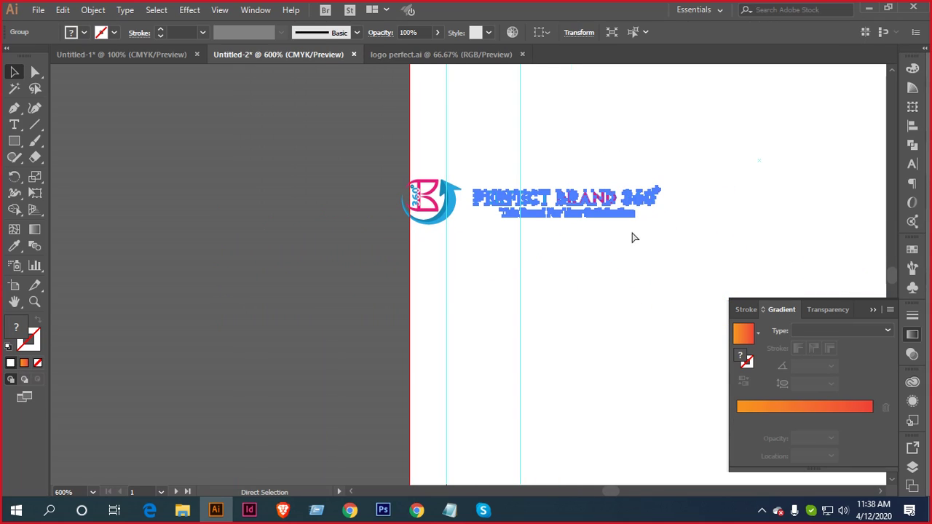
{"action": "left_click_drag", "start_coordinate": [373, 165], "coordinate": [588, 255]}
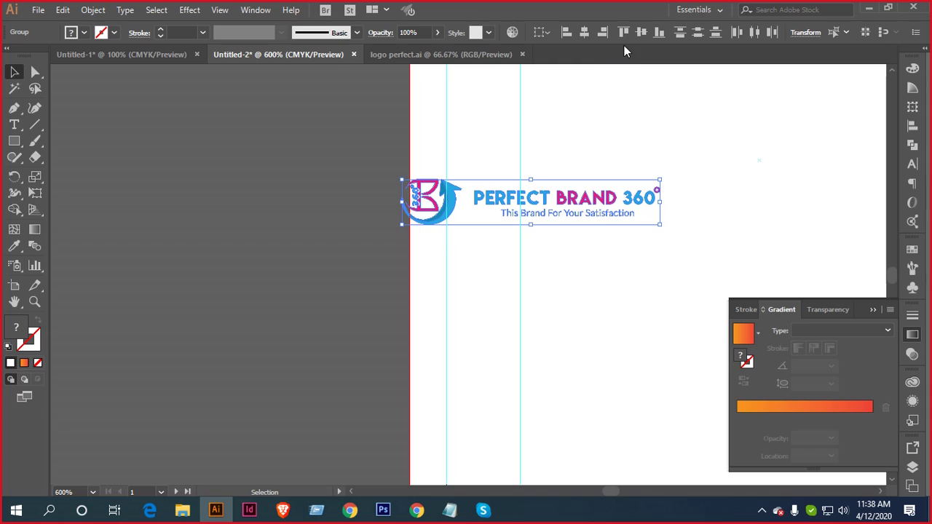
{"action": "left_click", "coordinate": [643, 33]}
{"action": "left_click", "coordinate": [553, 166]}
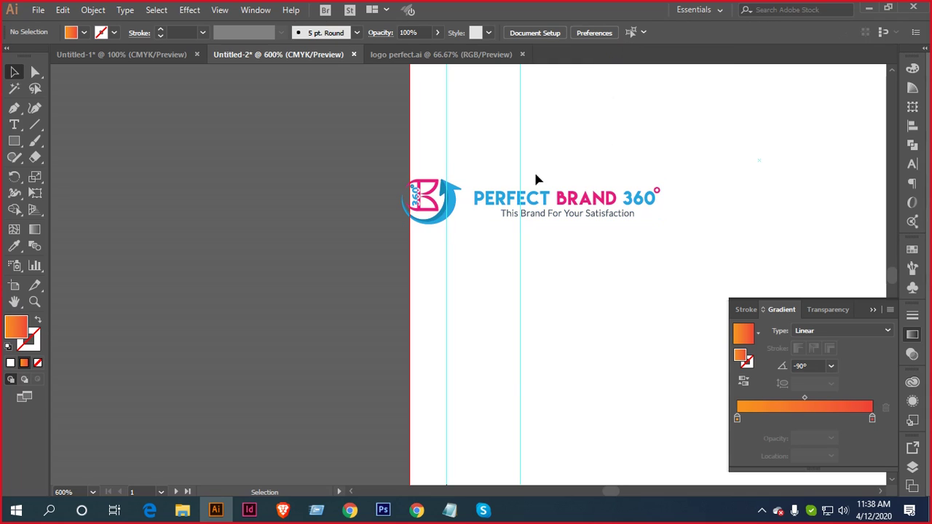
Nudge the B icon slightly right, then select the entire logo
{"action": "scroll", "coordinate": [513, 200], "scroll_direction": "up", "scroll_amount": 2}
{"action": "scroll", "coordinate": [513, 200], "scroll_direction": "up", "scroll_amount": 1}
{"action": "left_click", "coordinate": [289, 206]}
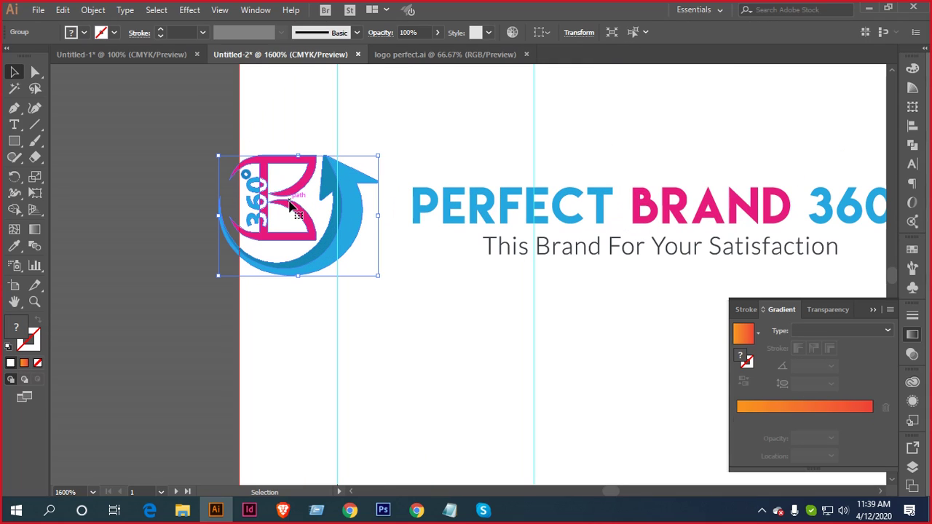
{"action": "left_click_drag", "start_coordinate": [289, 206], "coordinate": [301, 206]}
{"action": "left_click", "coordinate": [446, 127]}
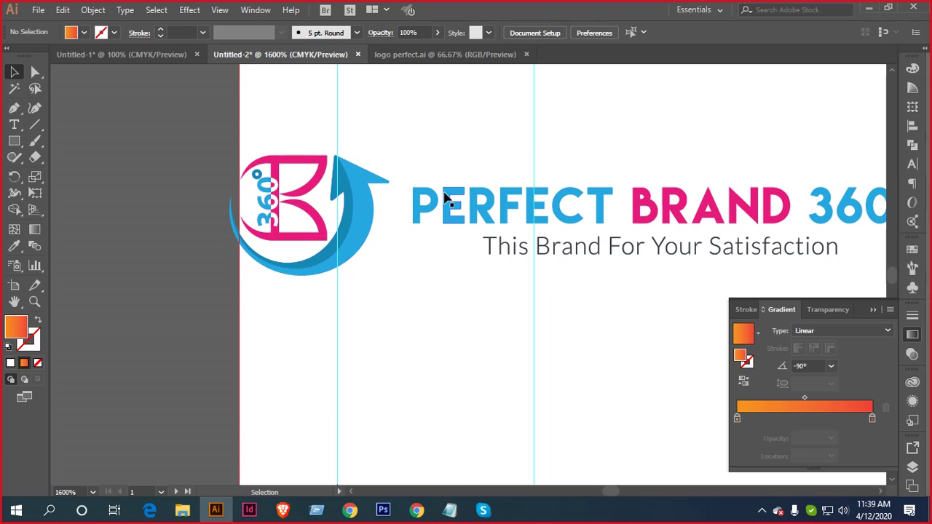
{"action": "scroll", "coordinate": [445, 196], "scroll_direction": "down", "scroll_amount": 2}
{"action": "key", "text": "a"}
{"action": "left_click_drag", "start_coordinate": [298, 152], "coordinate": [671, 251]}
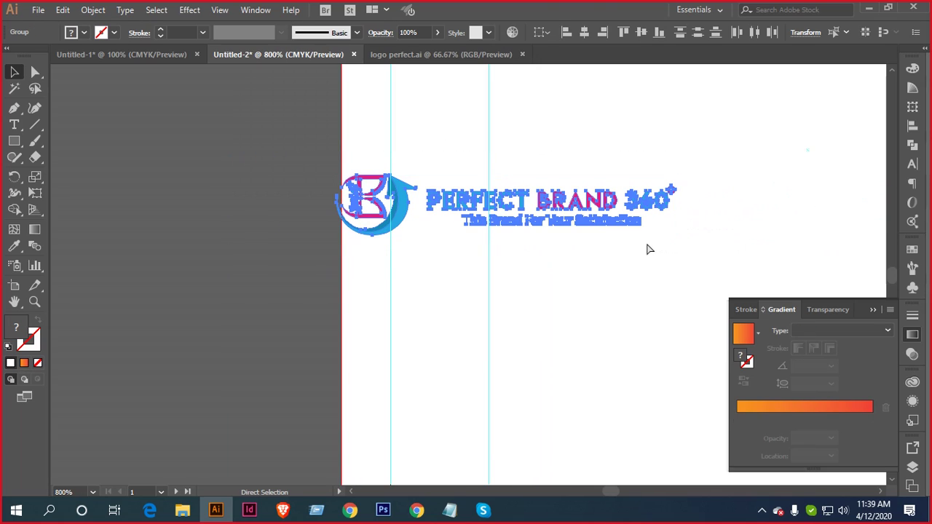
{"action": "key", "text": "v"}
{"action": "scroll", "coordinate": [595, 238], "scroll_direction": "down", "scroll_amount": 2}
{"action": "scroll", "coordinate": [509, 292], "scroll_direction": "up", "scroll_amount": 3}
{"action": "scroll", "coordinate": [509, 291], "scroll_direction": "right", "scroll_amount": 3}
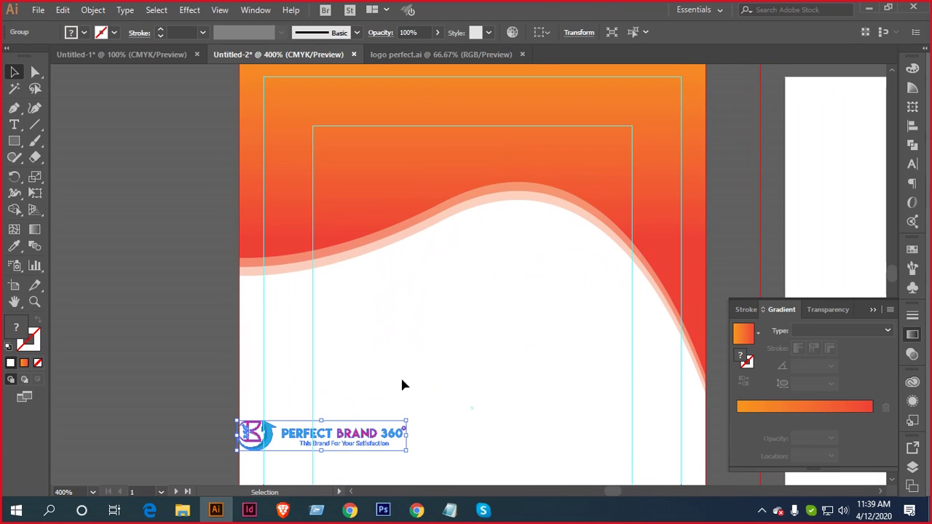
Make the logo white with the Eyedropper and move it up, centred in the orange header
{"action": "key", "text": "i"}
{"action": "left_click", "coordinate": [425, 354]}
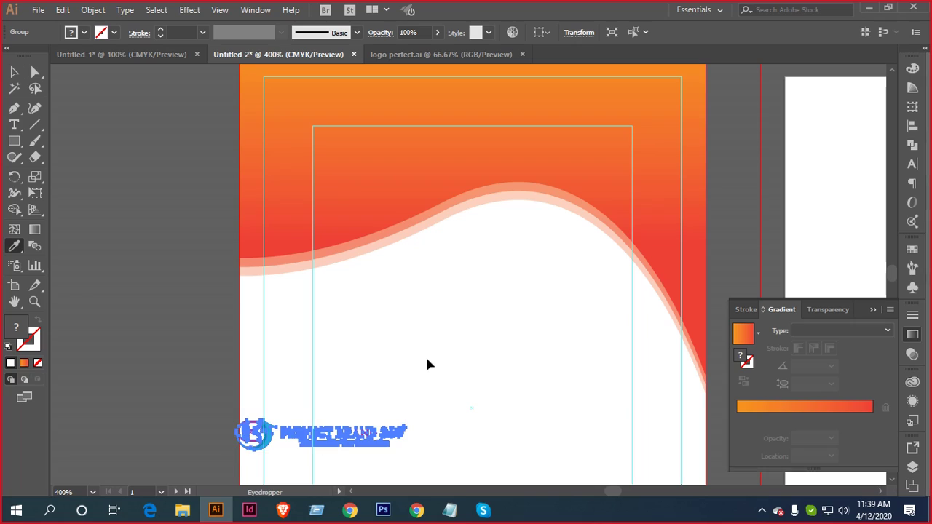
{"action": "key", "text": "v"}
{"action": "left_click_drag", "start_coordinate": [366, 438], "coordinate": [535, 153]}
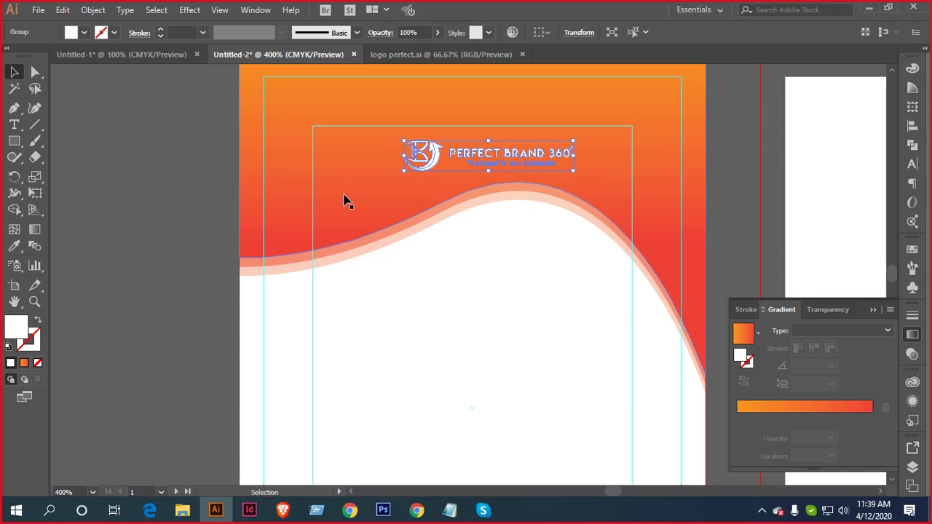
{"action": "scroll", "coordinate": [345, 202], "scroll_direction": "up", "scroll_amount": 2}
{"action": "scroll", "coordinate": [428, 271], "scroll_direction": "down", "scroll_amount": 2}
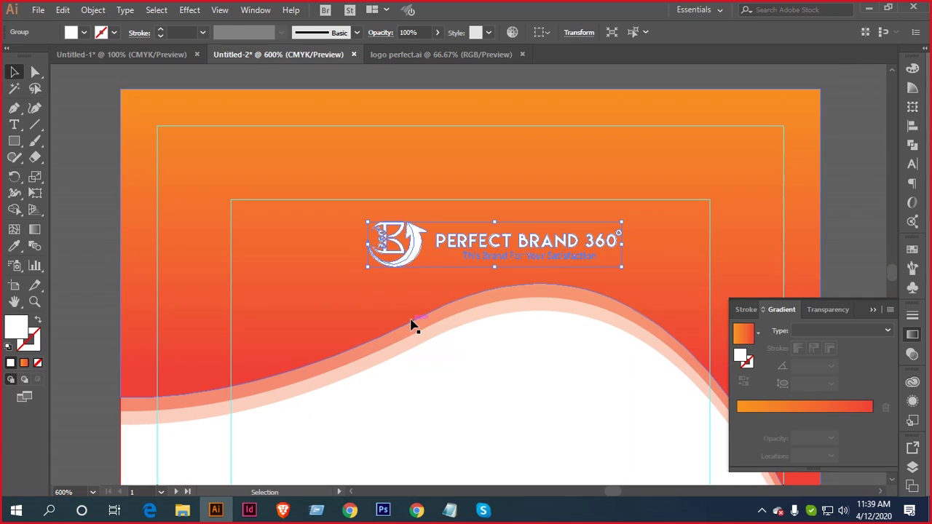
{"action": "scroll", "coordinate": [369, 313], "scroll_direction": "down", "scroll_amount": 2}
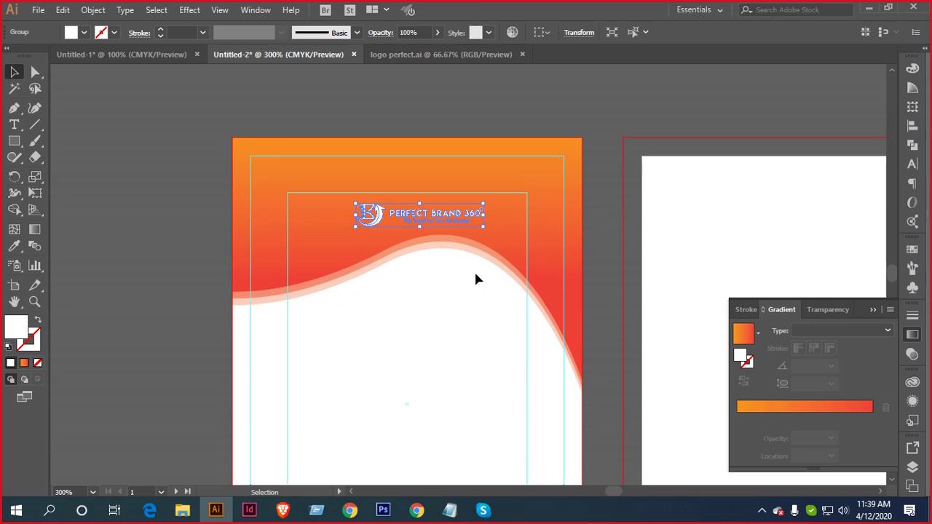
Select the orange background and drag a first vertical gradient line with the Gradient tool
{"action": "left_click", "coordinate": [580, 264]}
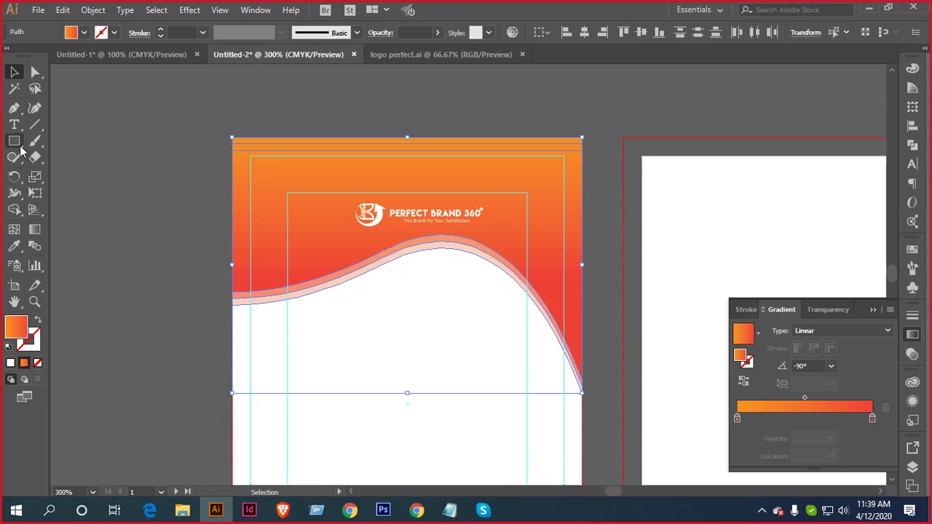
{"action": "left_click", "coordinate": [34, 229]}
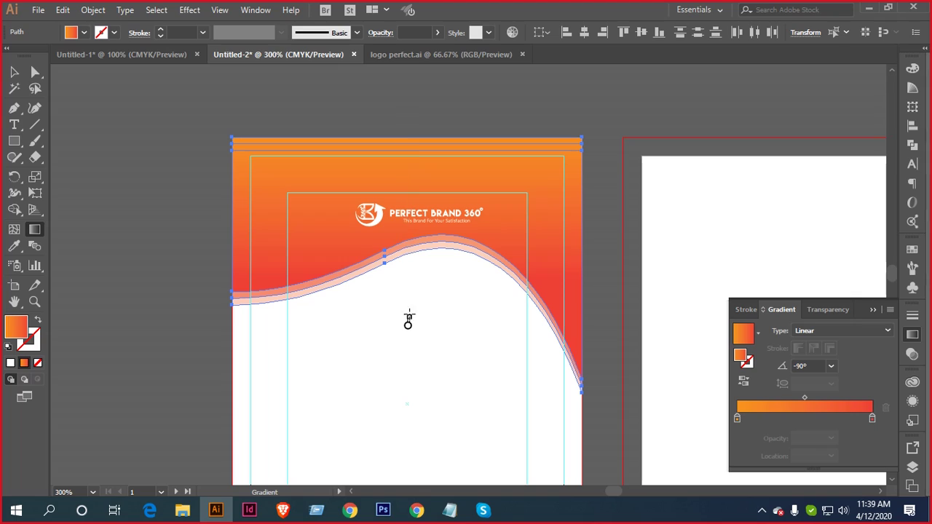
{"action": "left_click_drag", "start_coordinate": [405, 320], "coordinate": [413, 459]}
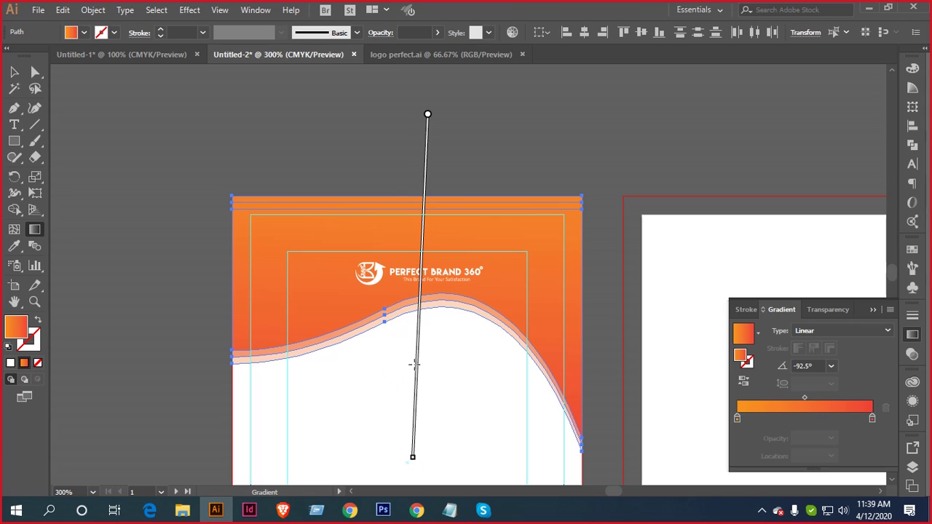
{"action": "left_click", "coordinate": [14, 72]}
{"action": "left_click", "coordinate": [284, 149]}
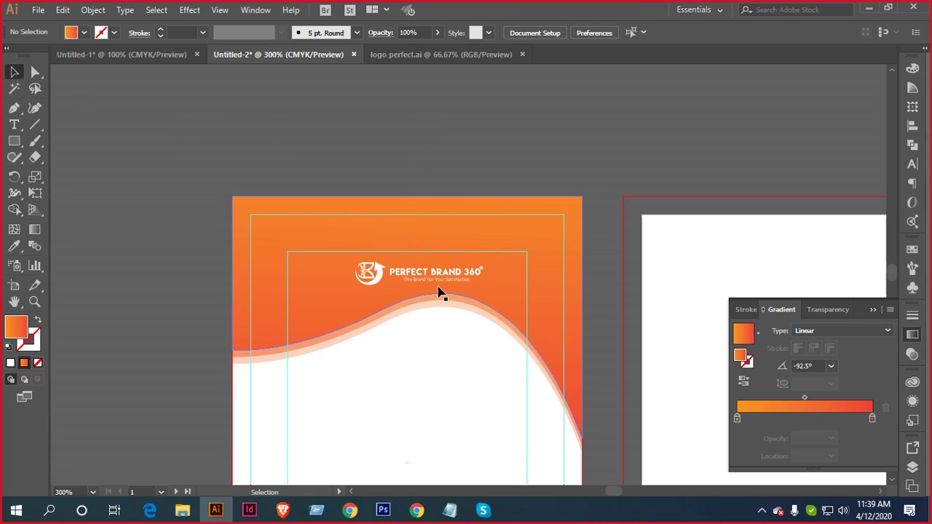
{"action": "scroll", "coordinate": [444, 287], "scroll_direction": "up", "scroll_amount": 2}
{"action": "scroll", "coordinate": [468, 284], "scroll_direction": "down", "scroll_amount": 1}
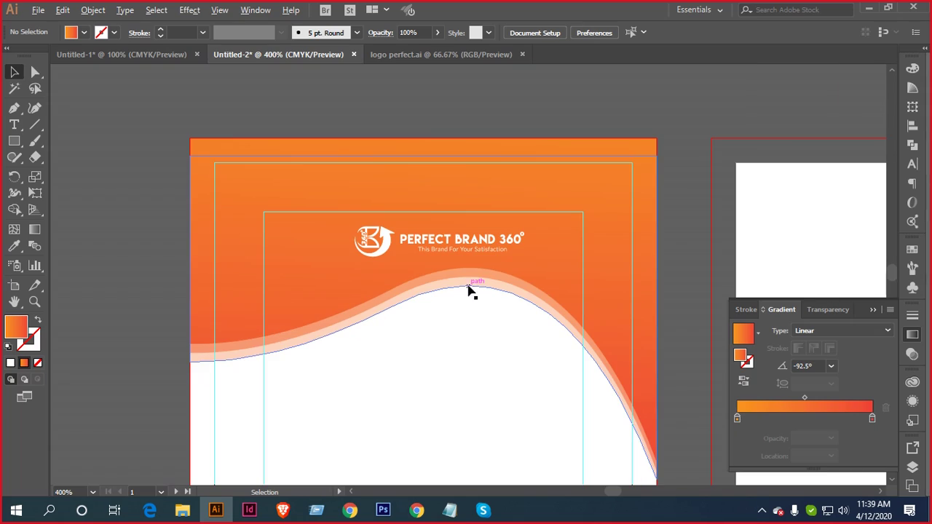
Reselect the background and redraw the gradient down-left to about -101°
{"action": "left_click", "coordinate": [534, 142]}
{"action": "left_click", "coordinate": [135, 127]}
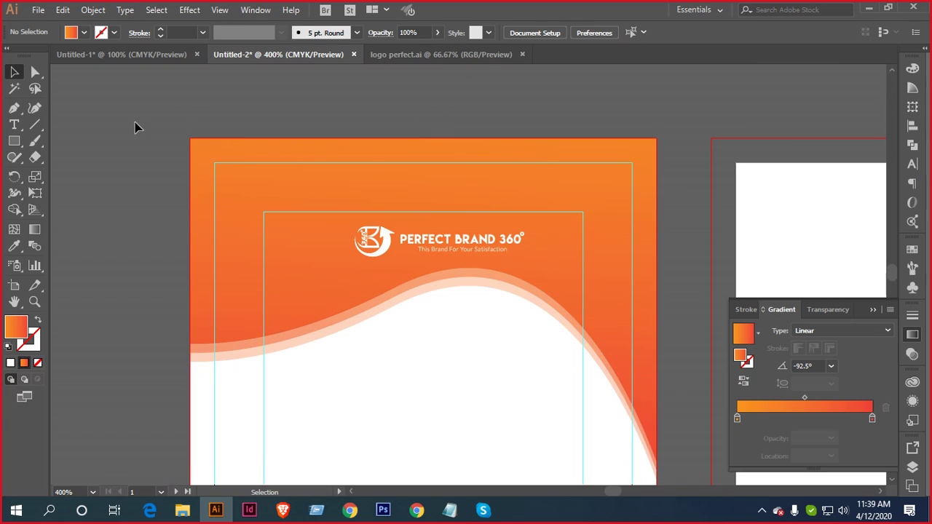
{"action": "left_click", "coordinate": [245, 219]}
{"action": "left_click", "coordinate": [35, 230]}
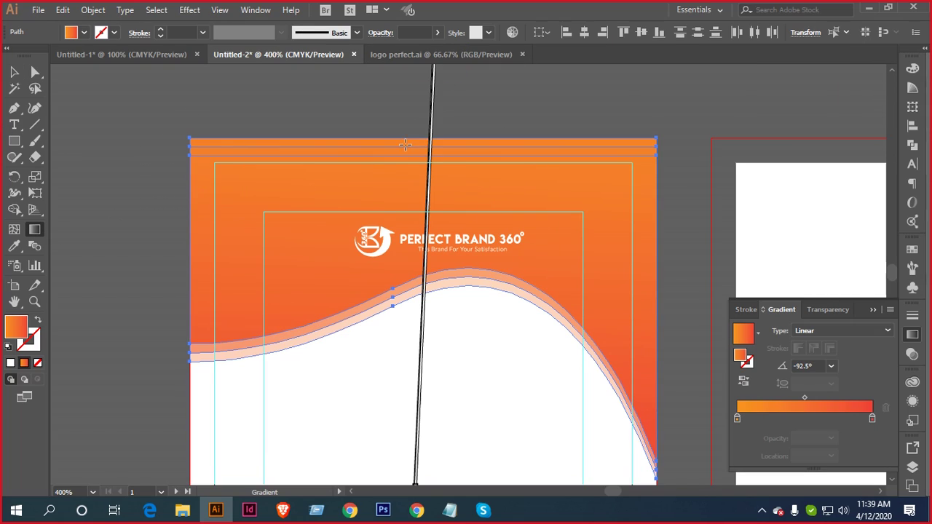
{"action": "scroll", "coordinate": [440, 152], "scroll_direction": "down", "scroll_amount": 2}
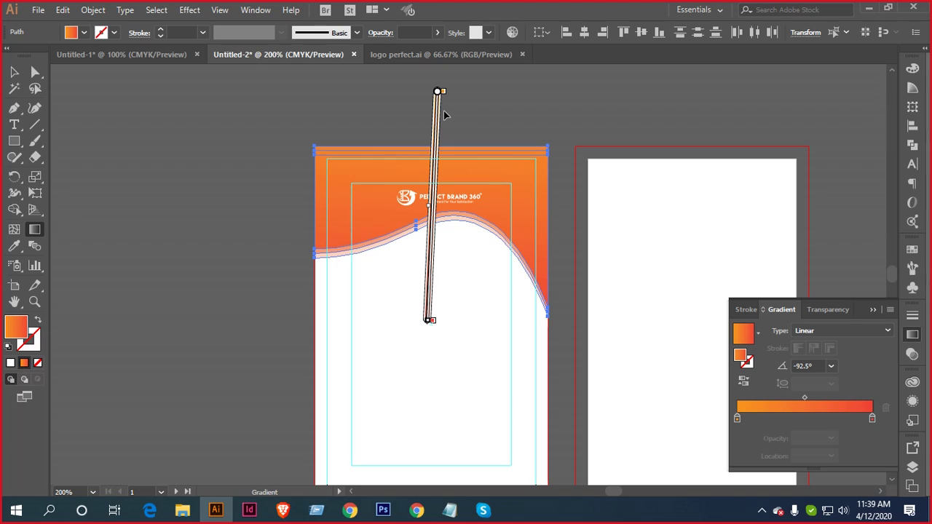
{"action": "left_click_drag", "start_coordinate": [448, 113], "coordinate": [449, 133]}
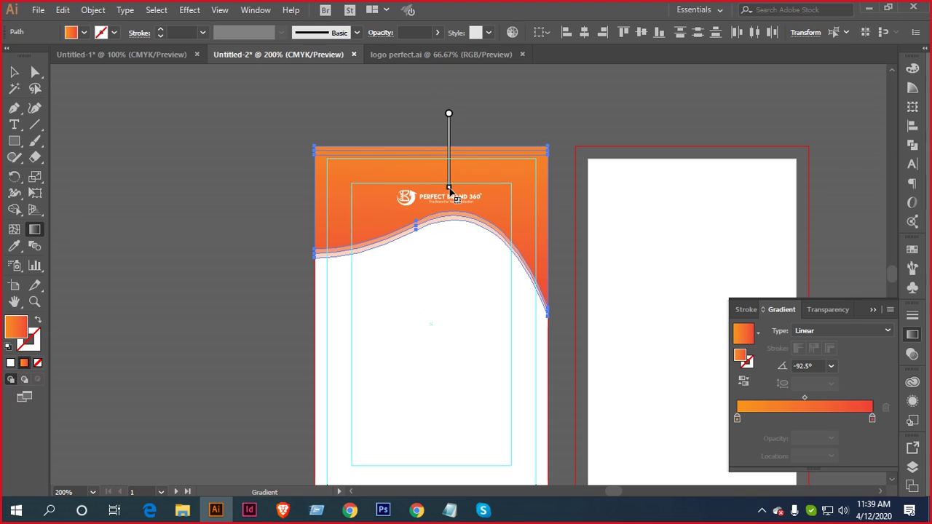
{"action": "mouse_move", "coordinate": [449, 224]}
{"action": "left_mouse_down"}
{"action": "mouse_move", "coordinate": [403, 253]}
{"action": "mouse_move", "coordinate": [420, 254]}
{"action": "left_mouse_up"}
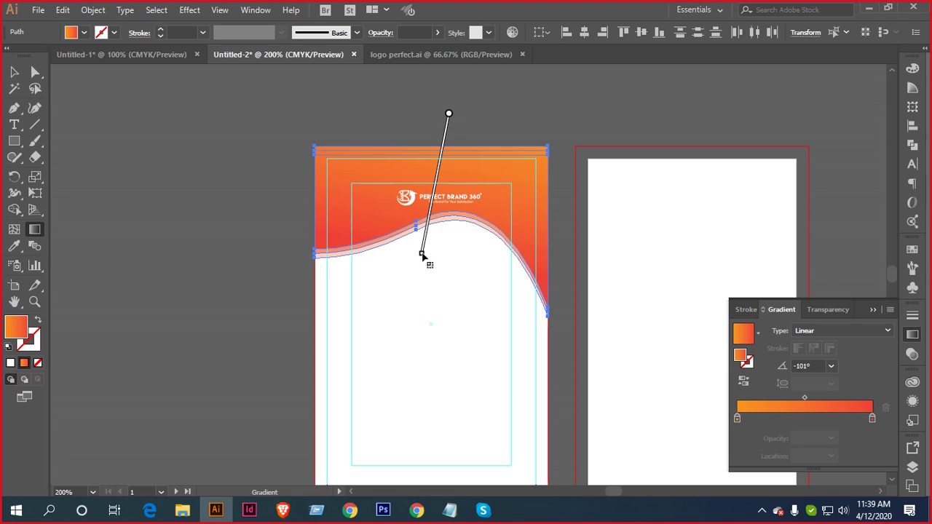
{"action": "left_click", "coordinate": [13, 73]}
{"action": "left_click", "coordinate": [191, 193]}
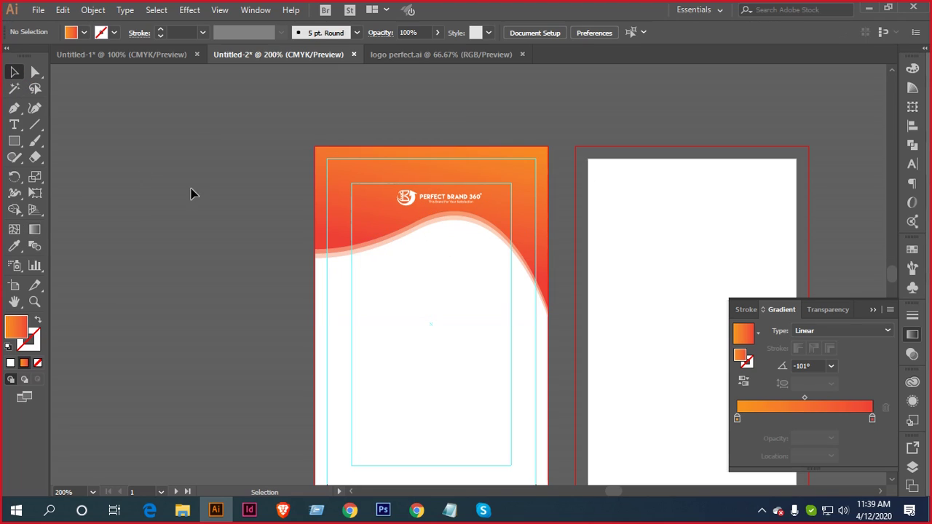
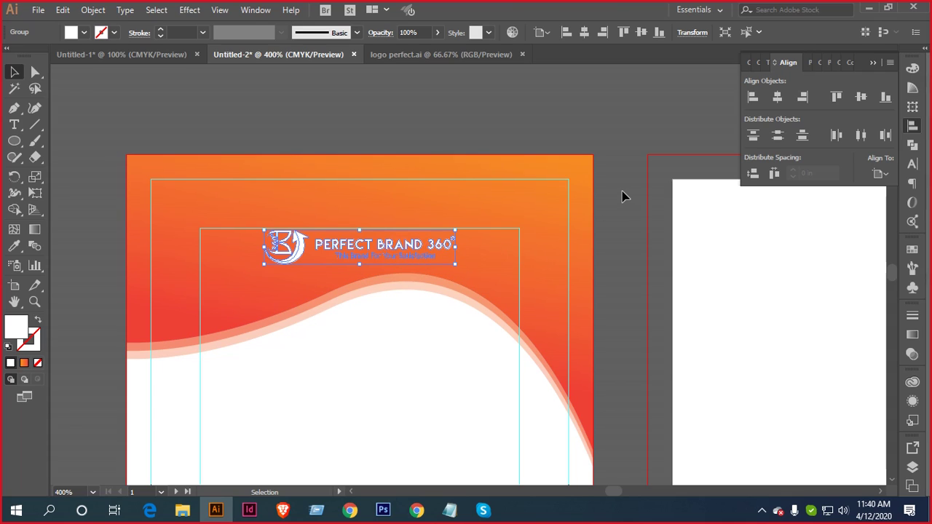
Set Align To: Align to Selection and zoom out to reveal the white circle
{"action": "left_click", "coordinate": [879, 173]}
{"action": "left_click", "coordinate": [848, 192]}
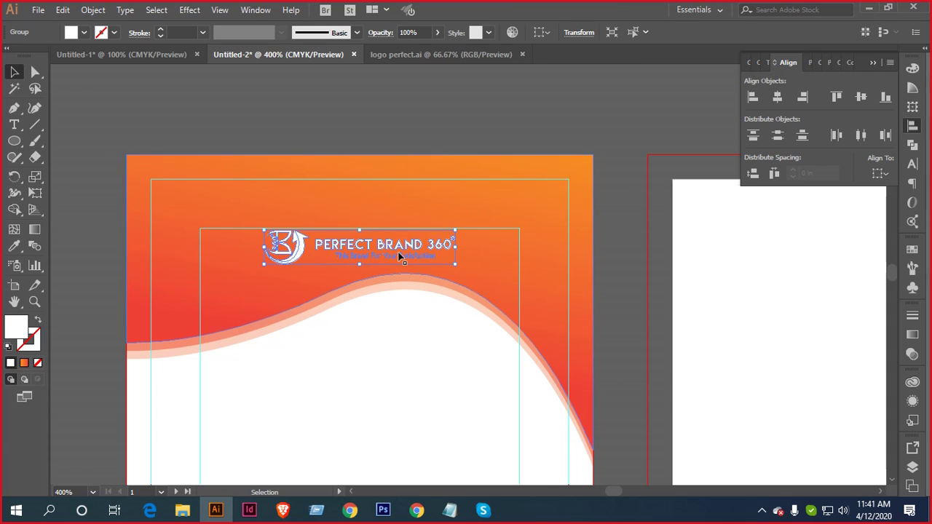
{"action": "left_click_drag", "start_coordinate": [312, 281], "coordinate": [467, 195]}
{"action": "key", "text": "ctrl+minus"}
Drag the white 0.8056 in circle to sit just left of the letterhead artboard
{"action": "left_click_drag", "start_coordinate": [115, 231], "coordinate": [226, 274]}
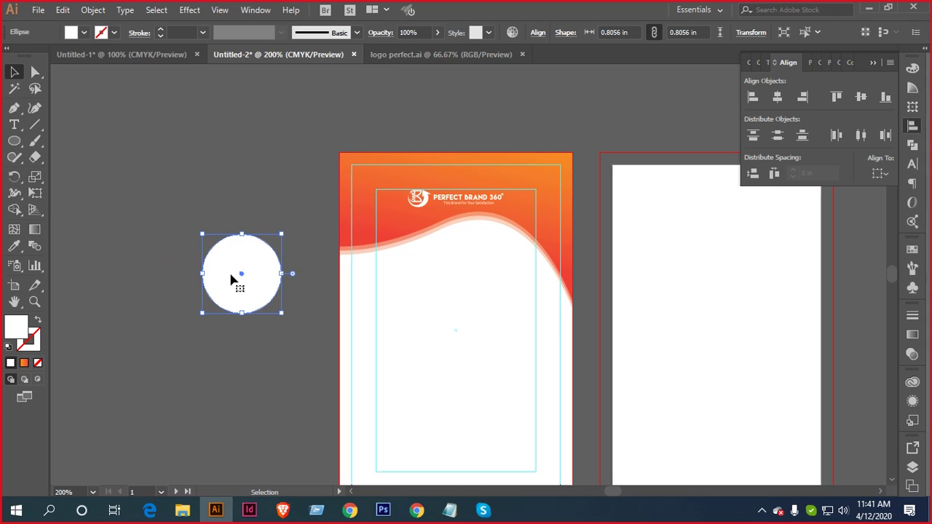
{"action": "scroll", "coordinate": [250, 281], "scroll_direction": "up", "scroll_amount": 2}
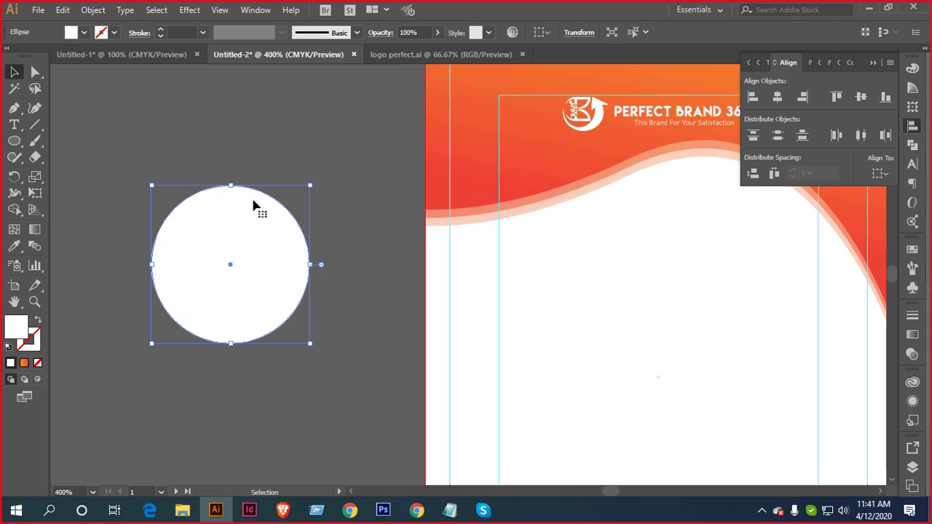
{"action": "scroll", "coordinate": [226, 219], "scroll_direction": "down", "scroll_amount": 1}
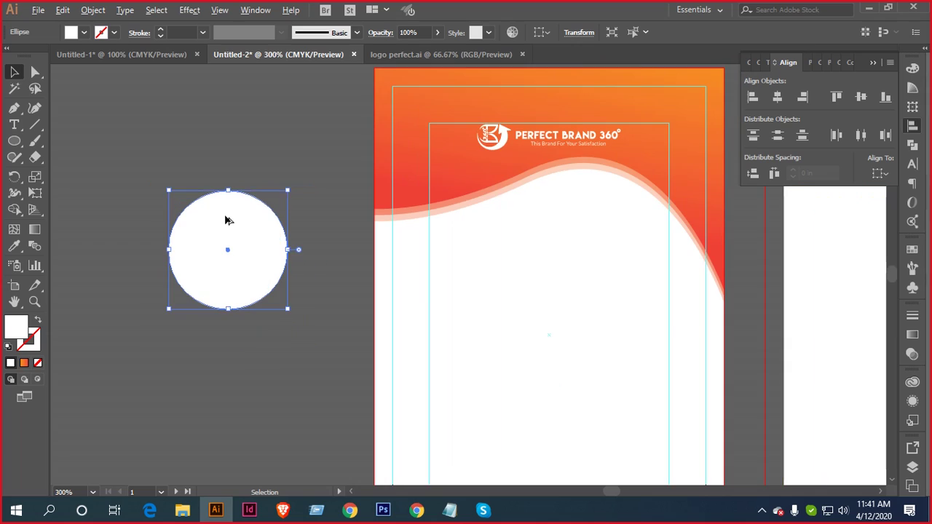
{"action": "left_click_drag", "start_coordinate": [308, 175], "coordinate": [235, 190]}
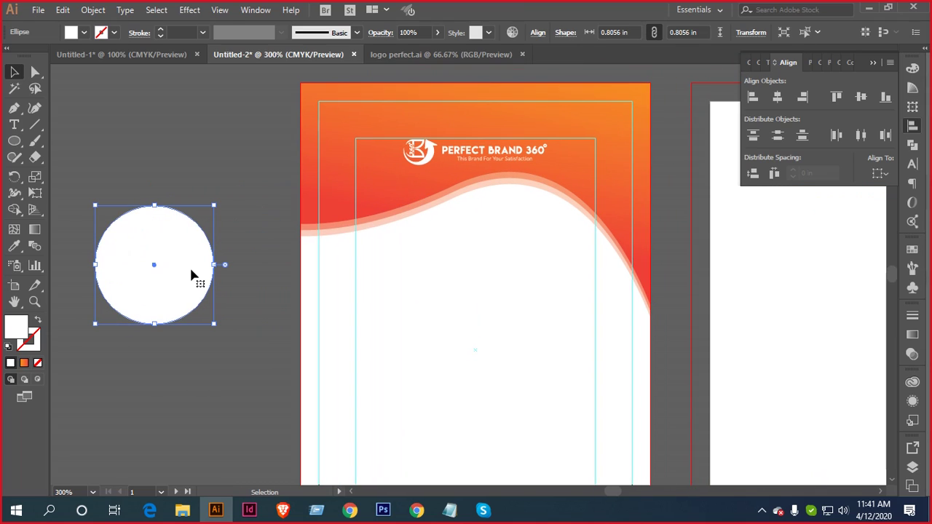
{"action": "left_click_drag", "start_coordinate": [193, 274], "coordinate": [234, 227]}
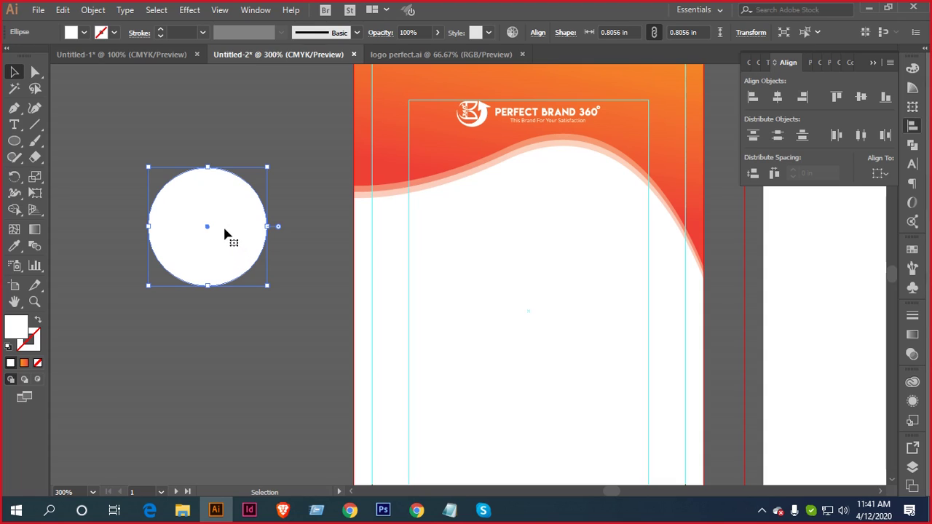
{"action": "key", "text": "a"}
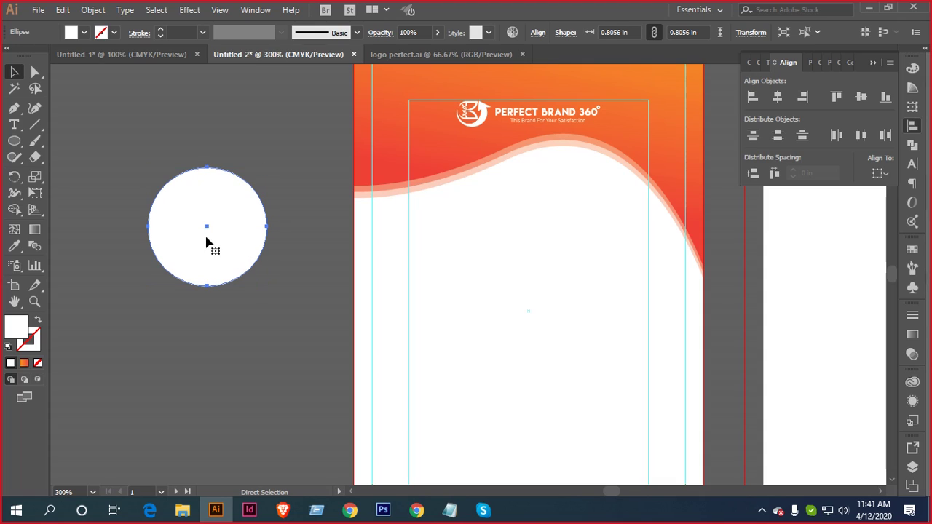
Alt-drag a smaller 0.7199 in copy inside the white circle and fill it with the header gradient
{"action": "key", "text": "v"}
{"action": "scroll", "coordinate": [254, 184], "scroll_direction": "up", "scroll_amount": 2}
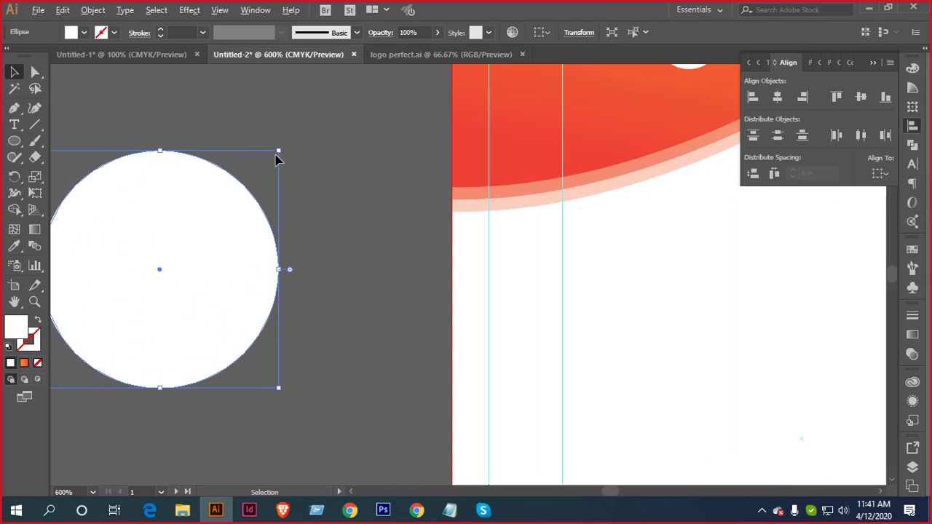
{"action": "left_click_drag", "start_coordinate": [278, 151], "coordinate": [267, 163]}
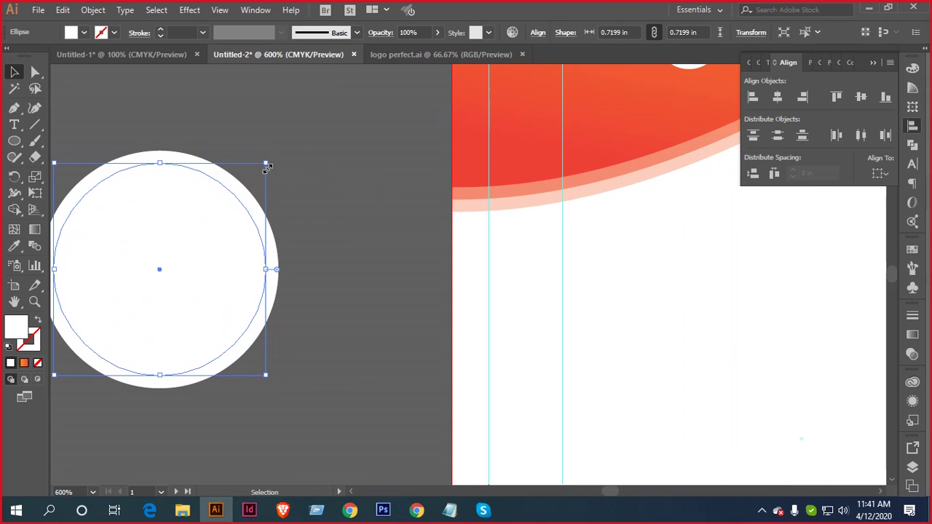
{"action": "key", "text": "i"}
{"action": "left_click", "coordinate": [526, 84]}
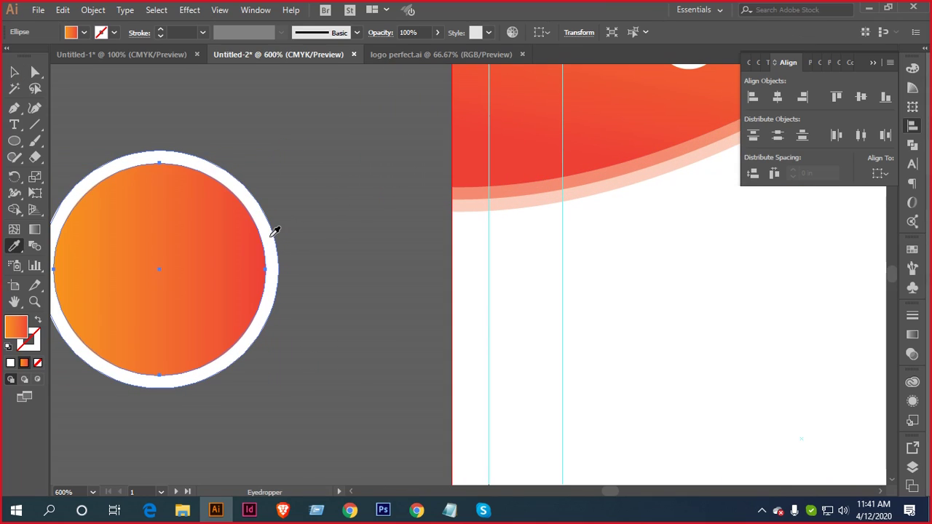
{"action": "key", "text": "v"}
{"action": "left_click", "coordinate": [38, 10]}
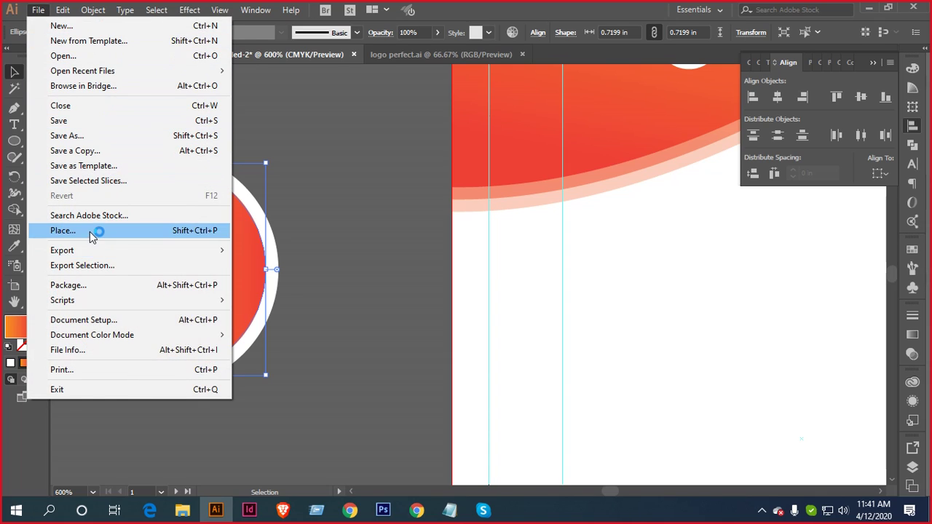
Place perfect Graphics.jpg from Downloads and embed it in the document
{"action": "left_click", "coordinate": [90, 232]}
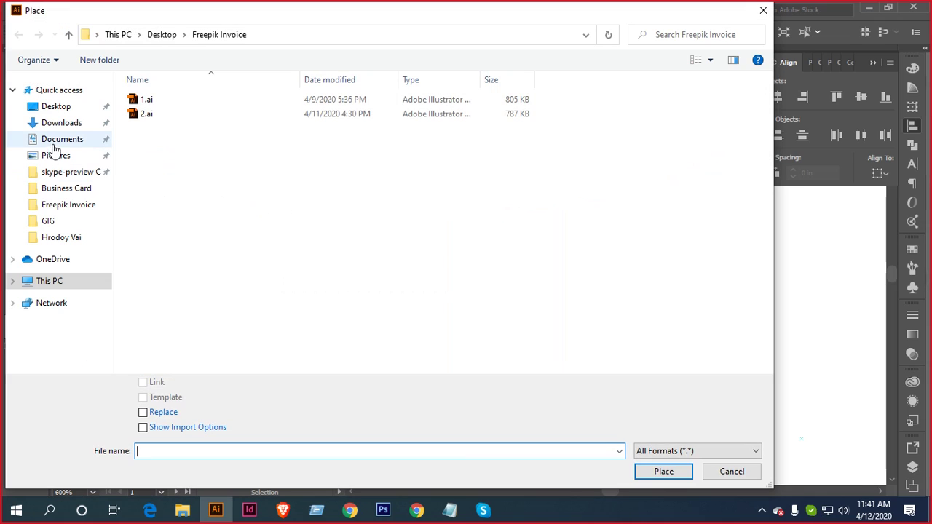
{"action": "left_click", "coordinate": [62, 123]}
{"action": "scroll", "coordinate": [415, 245], "scroll_direction": "down", "scroll_amount": 5}
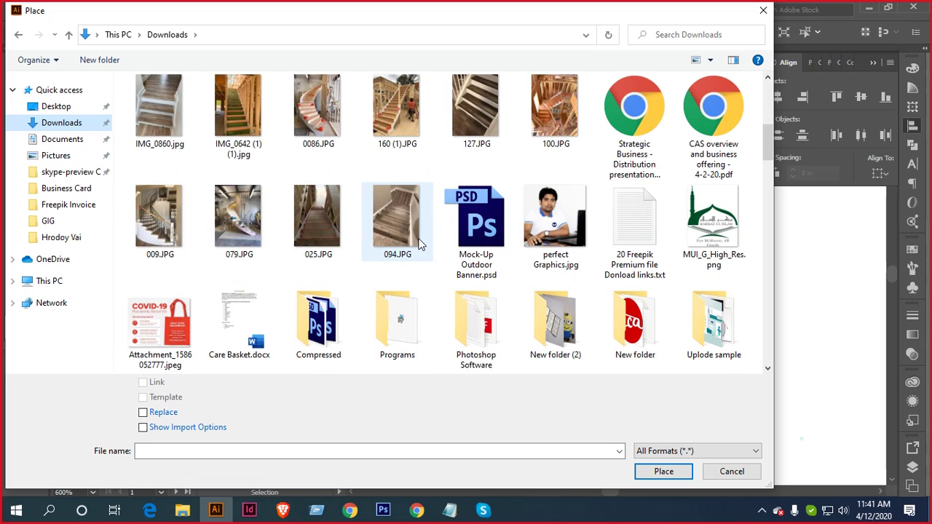
{"action": "double_click", "coordinate": [551, 227]}
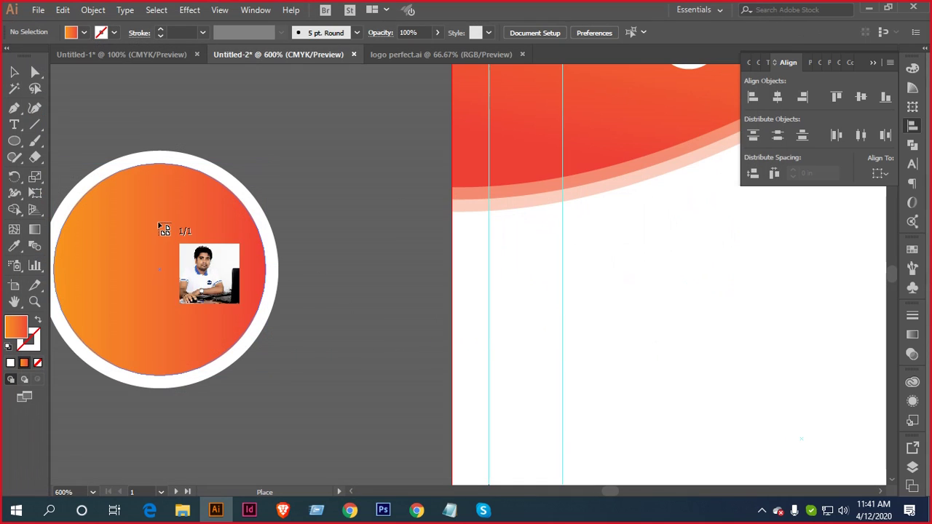
{"action": "left_click_drag", "start_coordinate": [100, 165], "coordinate": [384, 399]}
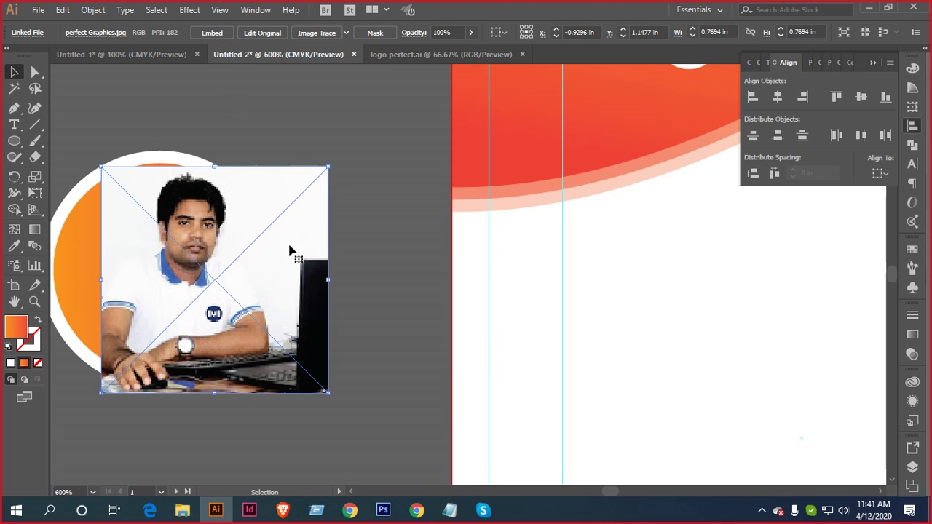
{"action": "left_click", "coordinate": [213, 31]}
Send the photo behind the gradient circle and clip it inside with a clipping mask
{"action": "scroll", "coordinate": [360, 134], "scroll_direction": "left", "scroll_amount": 5}
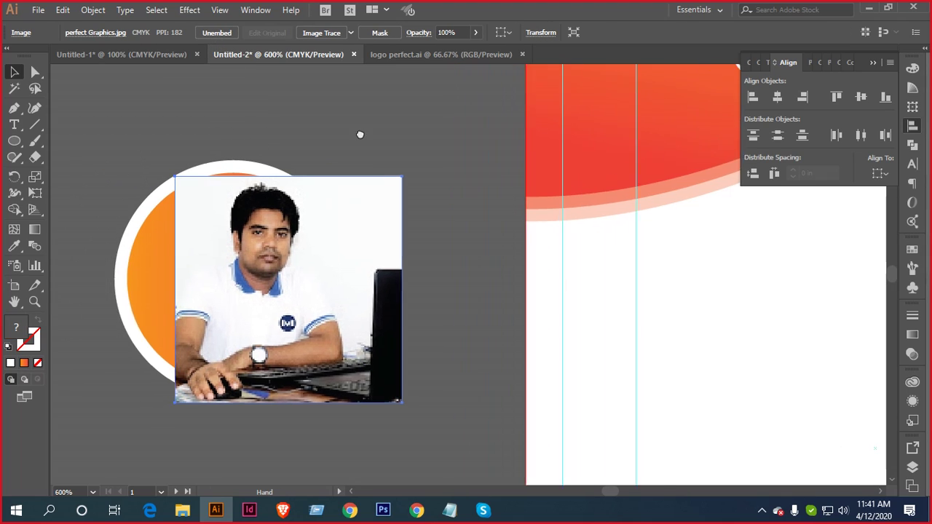
{"action": "left_click_drag", "start_coordinate": [444, 263], "coordinate": [387, 254]}
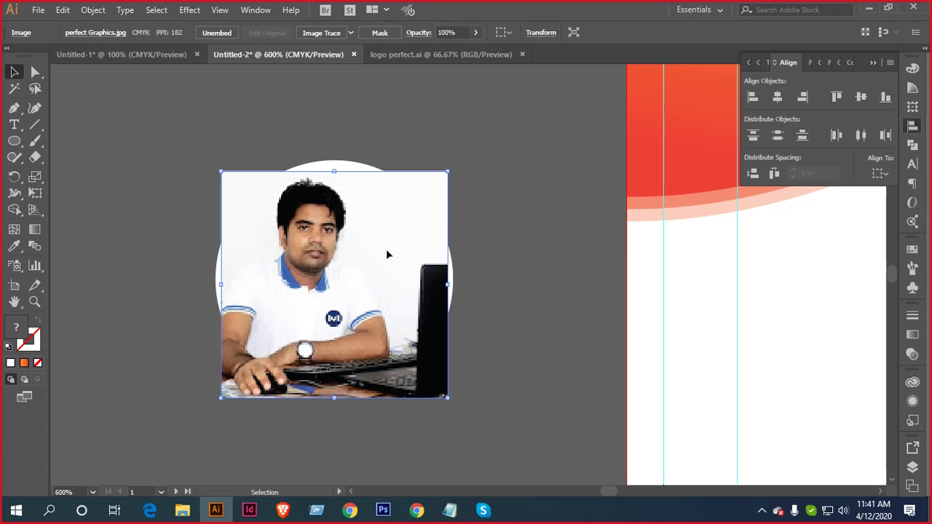
{"action": "right_click", "coordinate": [388, 254]}
{"action": "mouse_move", "coordinate": [457, 355]}
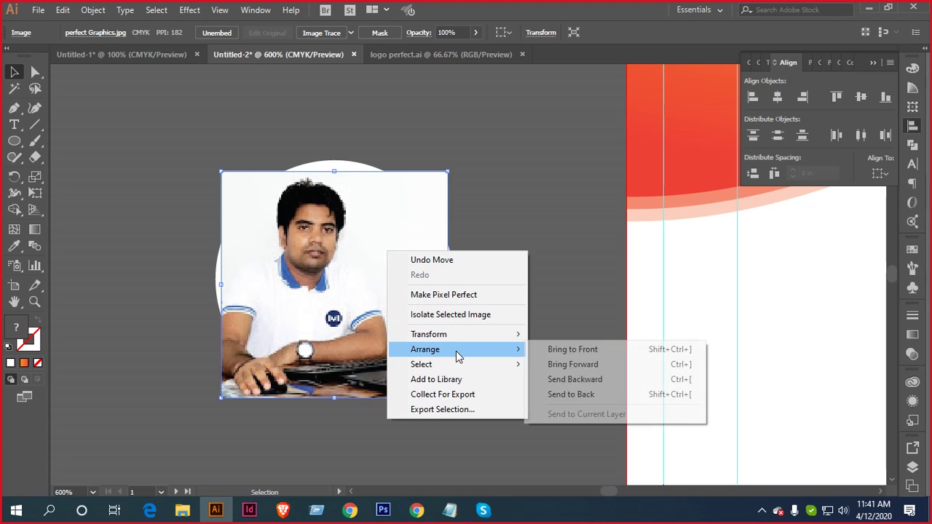
{"action": "left_click", "coordinate": [602, 394]}
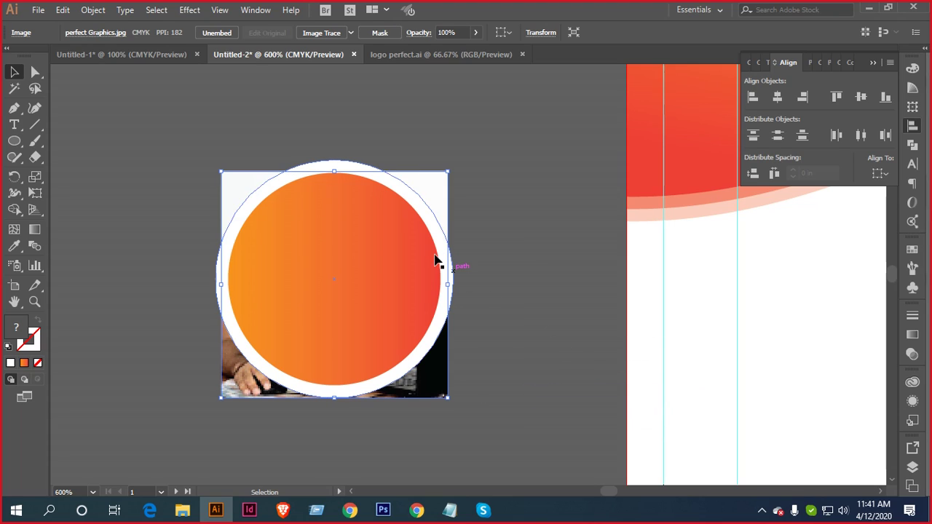
{"action": "left_click", "coordinate": [366, 231], "text": "shift"}
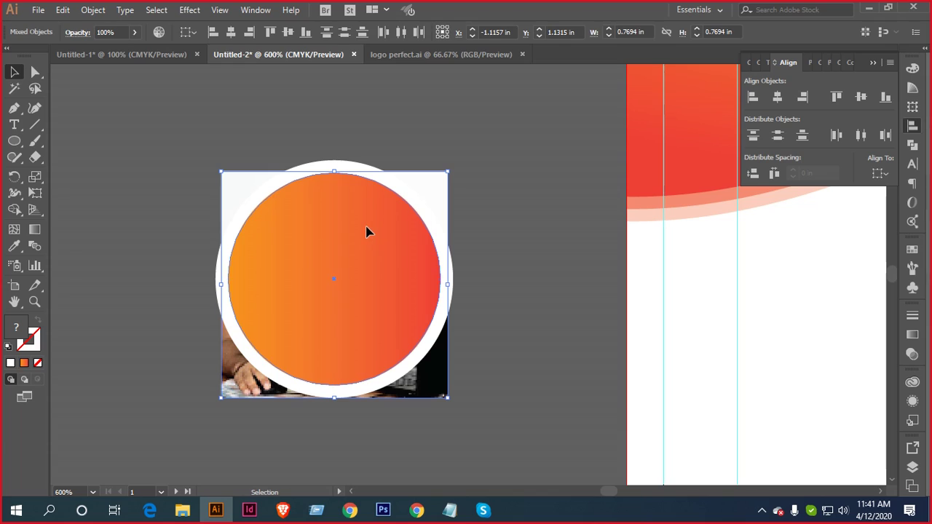
{"action": "right_click", "coordinate": [366, 231]}
{"action": "left_click", "coordinate": [441, 327]}
Sample the orange wave band's colour onto the white ring behind the photo, at 25% opacity
{"action": "left_click", "coordinate": [526, 313]}
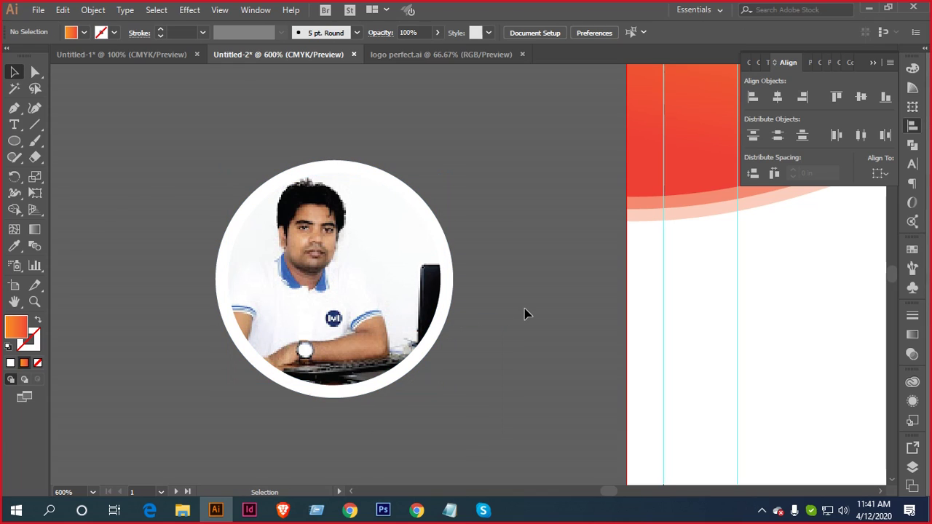
{"action": "left_click", "coordinate": [448, 249]}
{"action": "left_click_drag", "start_coordinate": [514, 220], "coordinate": [370, 249]}
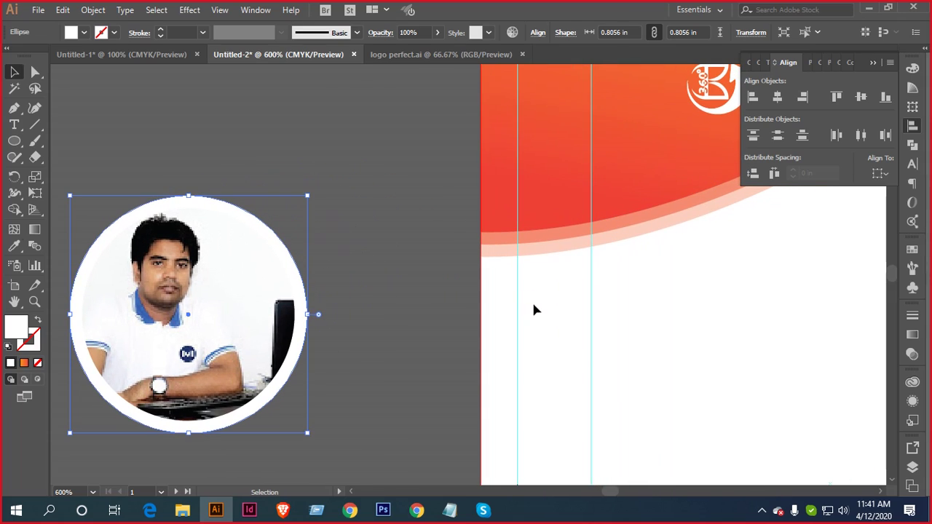
{"action": "key", "text": "i"}
{"action": "left_click", "coordinate": [650, 231]}
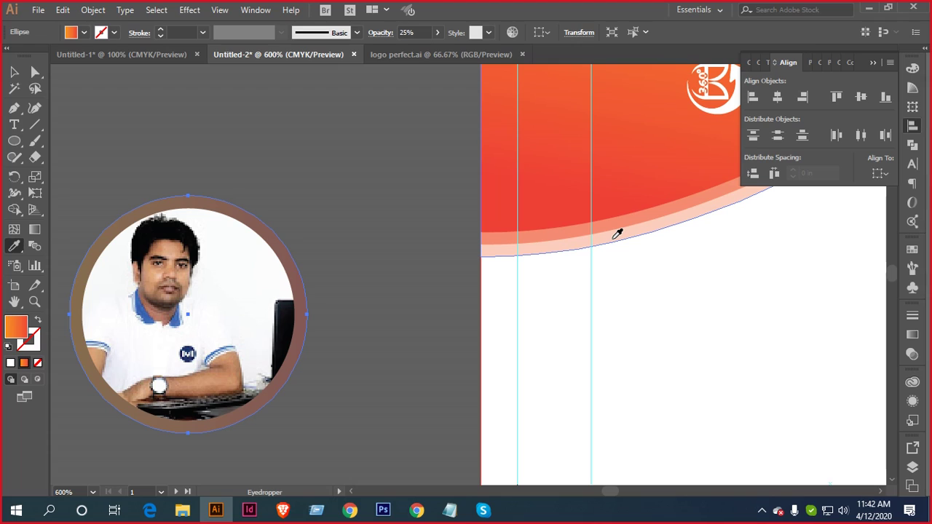
{"action": "left_click", "coordinate": [14, 71]}
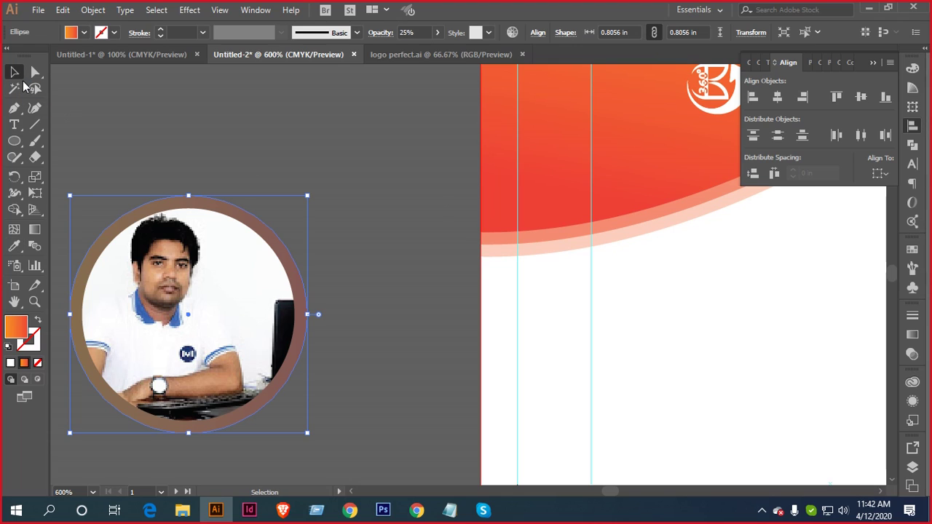
{"action": "scroll", "coordinate": [389, 318], "scroll_direction": "down", "scroll_amount": 2}
{"action": "left_click_drag", "start_coordinate": [568, 312], "coordinate": [431, 220]}
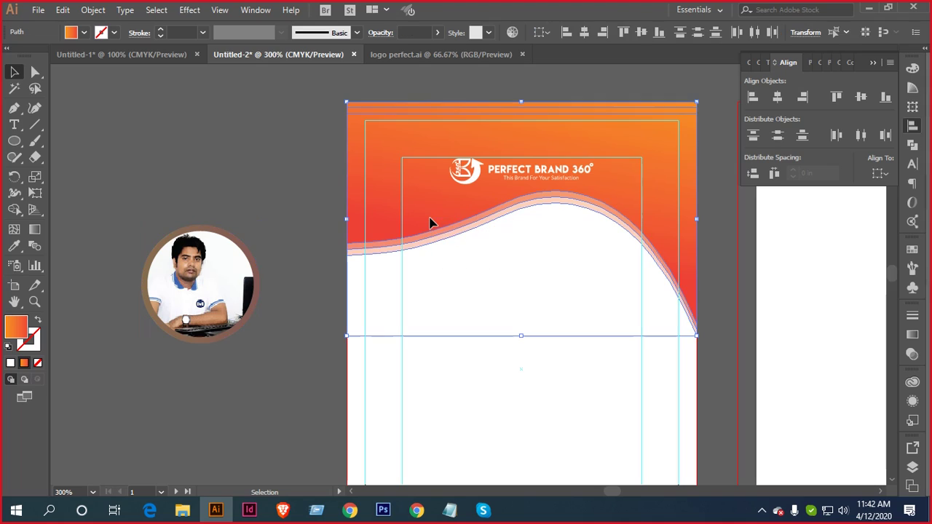
{"action": "right_click", "coordinate": [430, 220]}
Copy the photo badge onto the letterhead, shrink it, and place it under the wave
{"action": "left_click", "coordinate": [406, 317]}
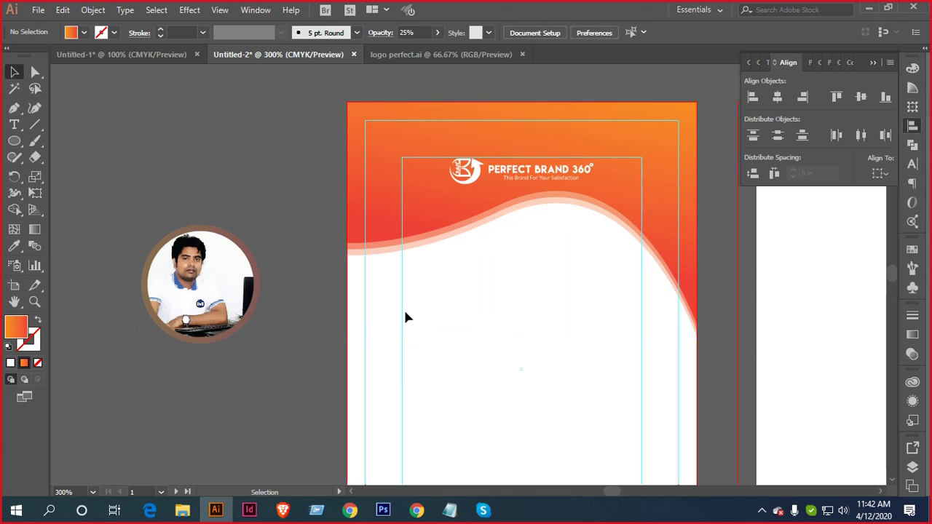
{"action": "left_click", "coordinate": [421, 250]}
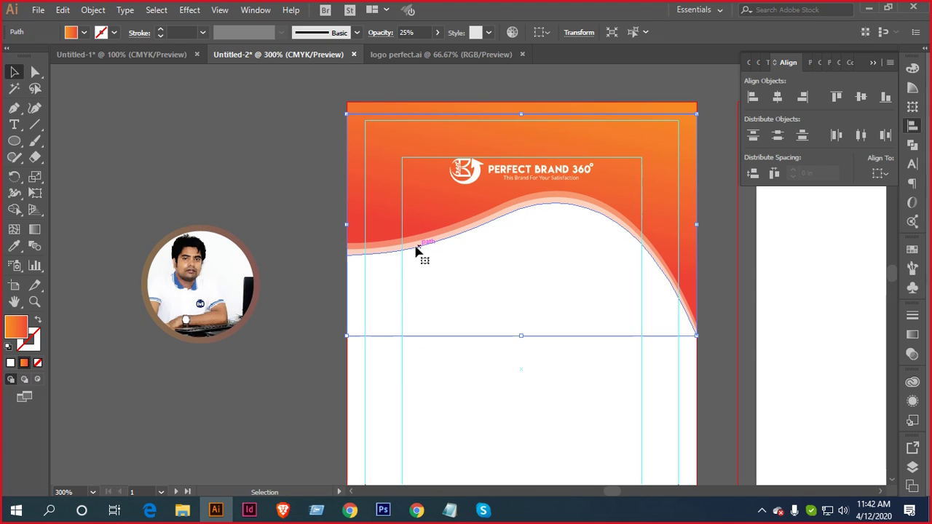
{"action": "left_click", "coordinate": [285, 286]}
{"action": "left_click_drag", "start_coordinate": [278, 219], "coordinate": [133, 375]}
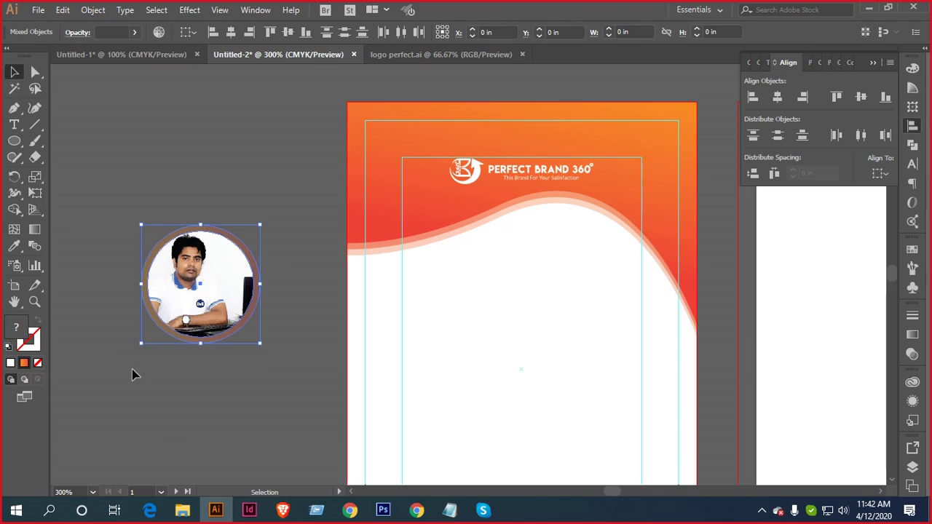
{"action": "left_click_drag", "start_coordinate": [218, 271], "coordinate": [559, 255]}
{"action": "scroll", "coordinate": [573, 247], "scroll_direction": "up", "scroll_amount": 2}
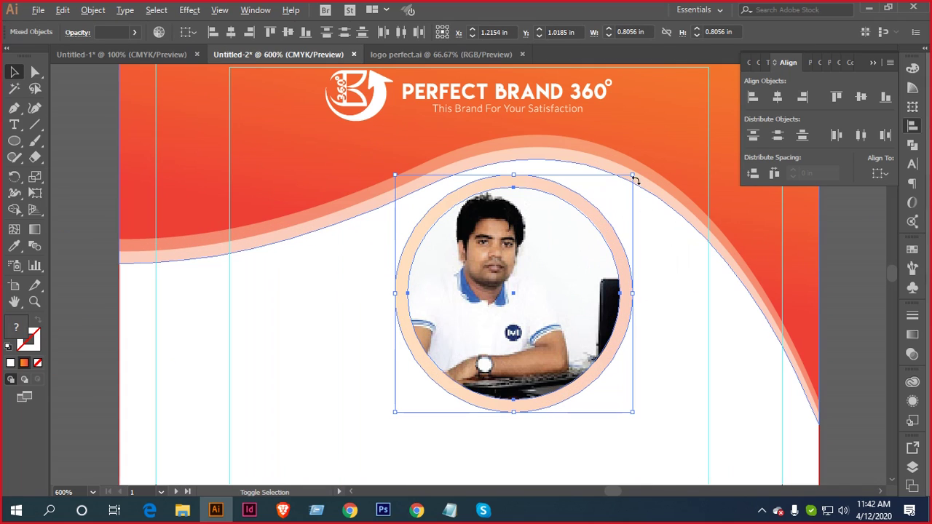
{"action": "left_click_drag", "start_coordinate": [633, 176], "coordinate": [580, 228]}
{"action": "left_click_drag", "start_coordinate": [521, 295], "coordinate": [517, 215]}
Nudge the photo and its ring up twice to overlap the wave crest below the logo
{"action": "scroll", "coordinate": [522, 160], "scroll_direction": "up", "scroll_amount": 1}
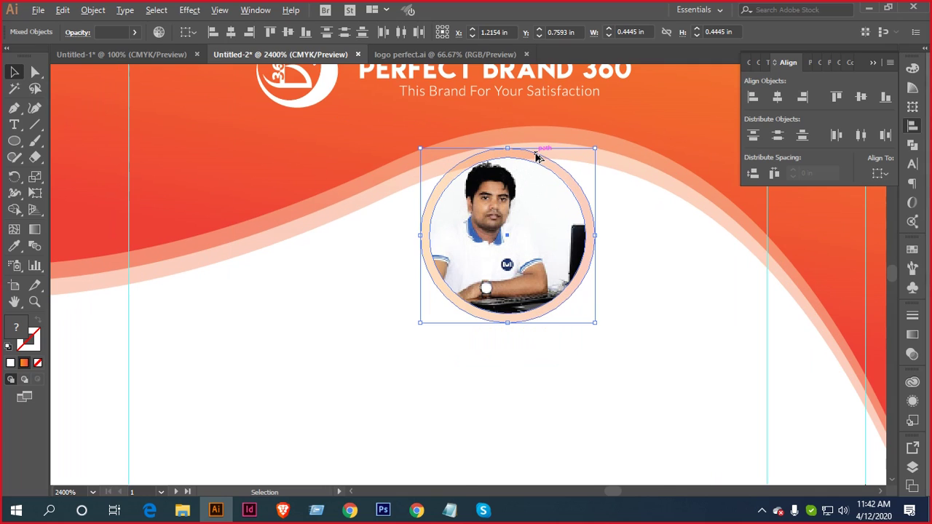
{"action": "scroll", "coordinate": [537, 156], "scroll_direction": "up", "scroll_amount": 2}
{"action": "scroll", "coordinate": [483, 243], "scroll_direction": "up", "scroll_amount": 2}
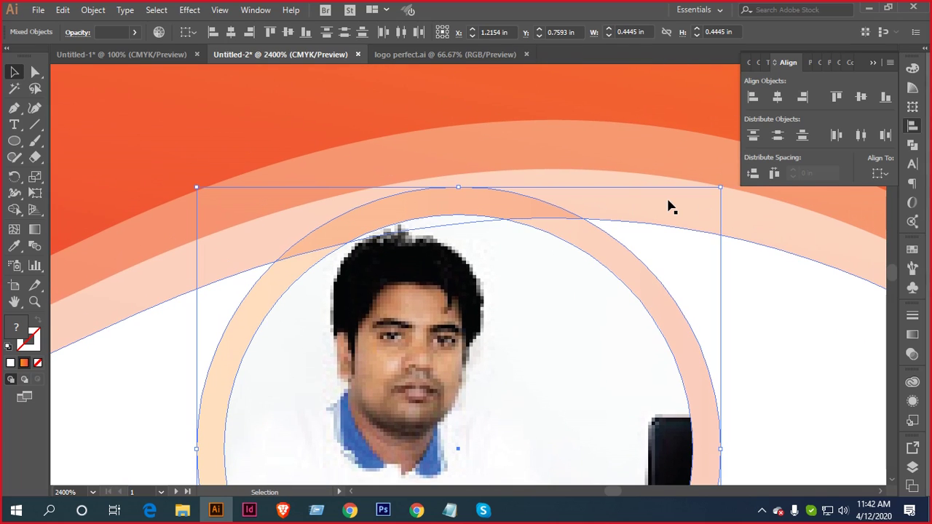
{"action": "scroll", "coordinate": [644, 267], "scroll_direction": "down", "scroll_amount": 2}
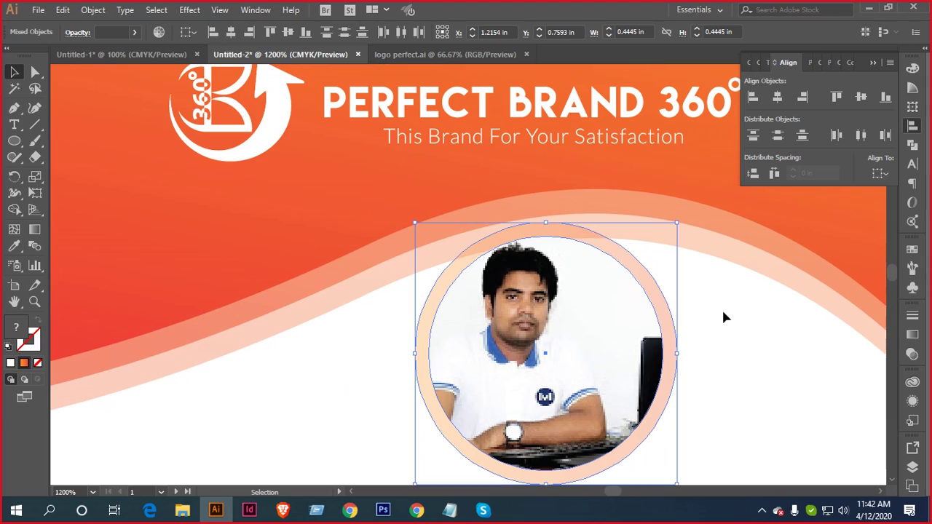
{"action": "left_click", "coordinate": [707, 319]}
{"action": "left_click_drag", "start_coordinate": [706, 287], "coordinate": [612, 342]}
{"action": "key", "text": "Up"}
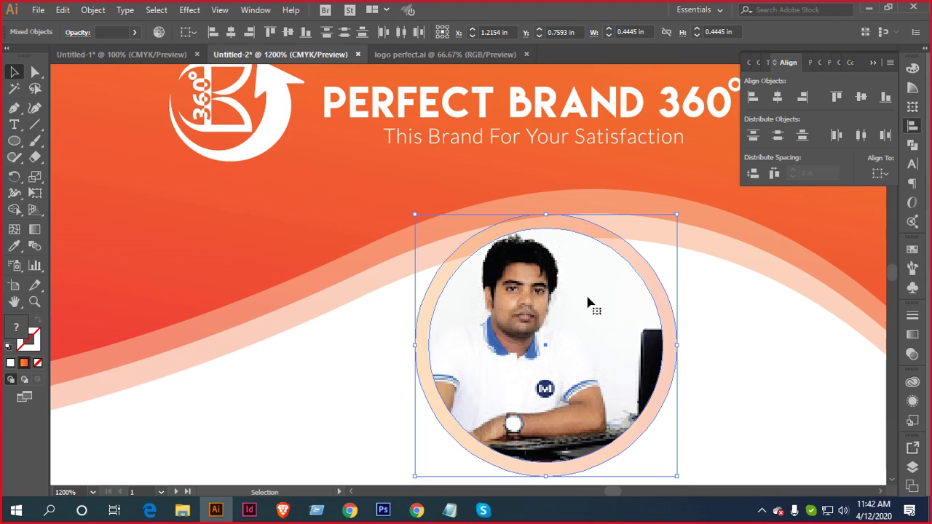
{"action": "key", "text": "Up"}
{"action": "key", "text": "Up"}
{"action": "key", "text": "Up"}
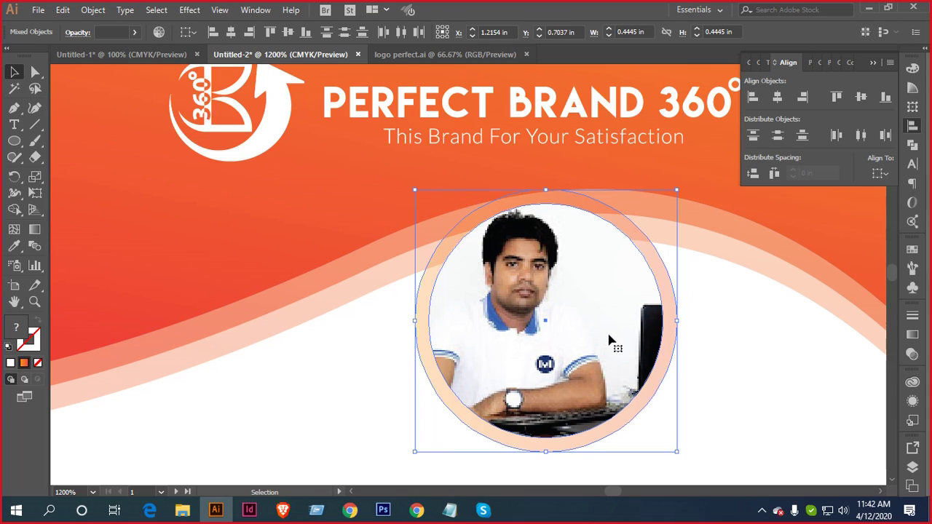
{"action": "scroll", "coordinate": [610, 340], "scroll_direction": "down", "scroll_amount": 1}
{"action": "left_click", "coordinate": [717, 387]}
{"action": "scroll", "coordinate": [717, 387], "scroll_direction": "down", "scroll_amount": 1}
{"action": "left_click_drag", "start_coordinate": [671, 388], "coordinate": [616, 281]}
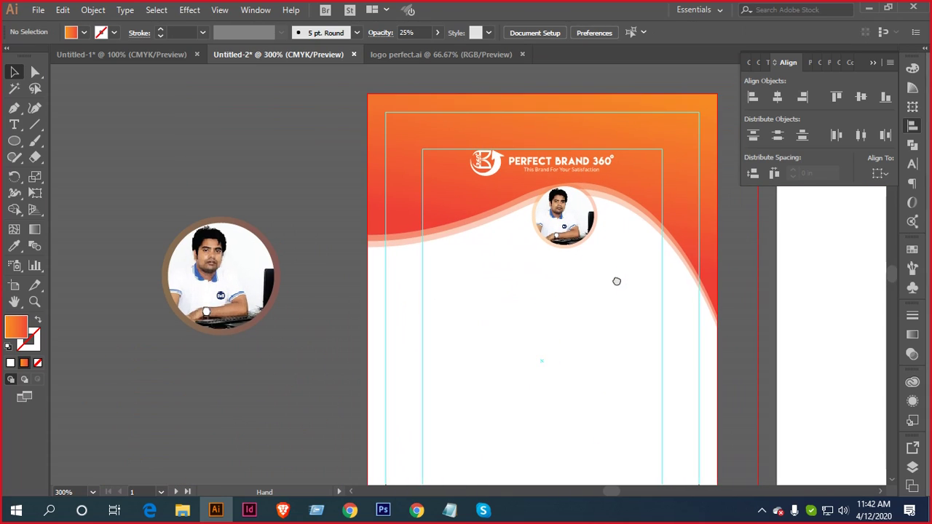
{"action": "scroll", "coordinate": [615, 204], "scroll_direction": "up", "scroll_amount": 3}
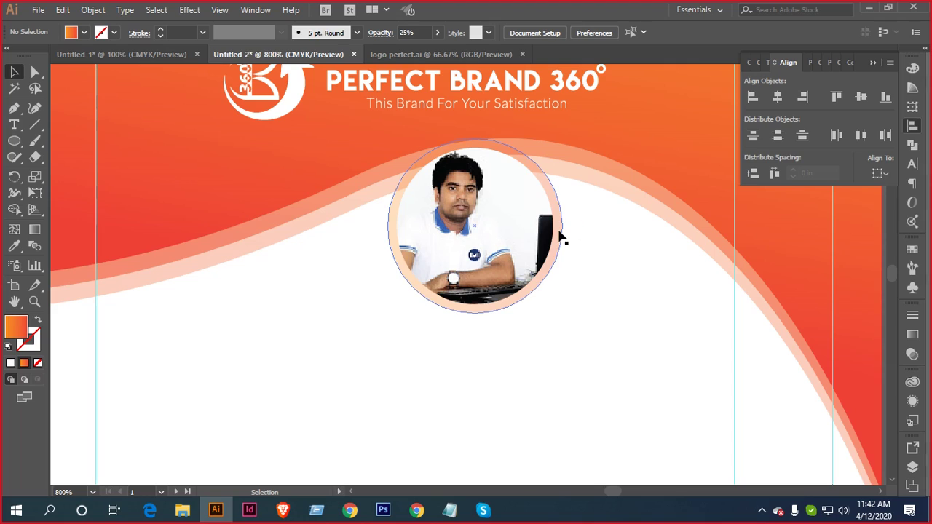
Copy the orange wave's gradient onto the photo ring with the Eyedropper
{"action": "left_click", "coordinate": [561, 232]}
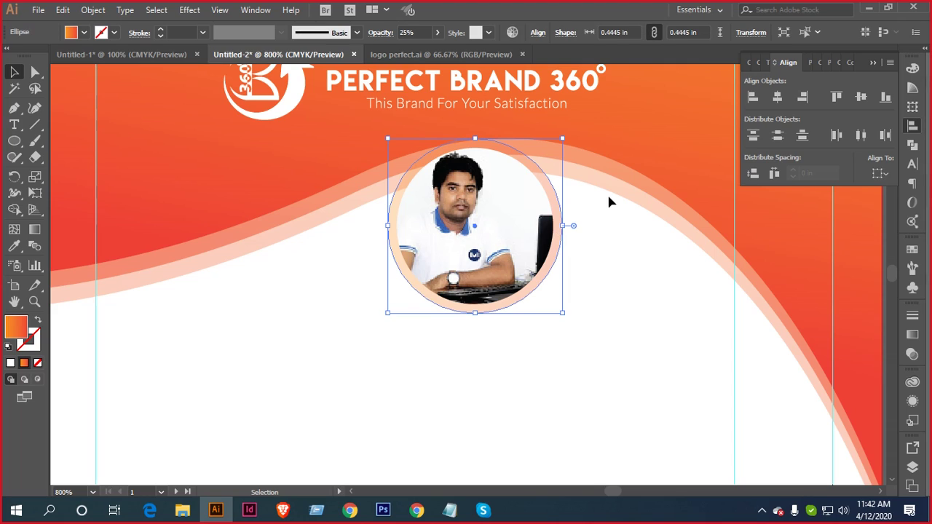
{"action": "key", "text": "i"}
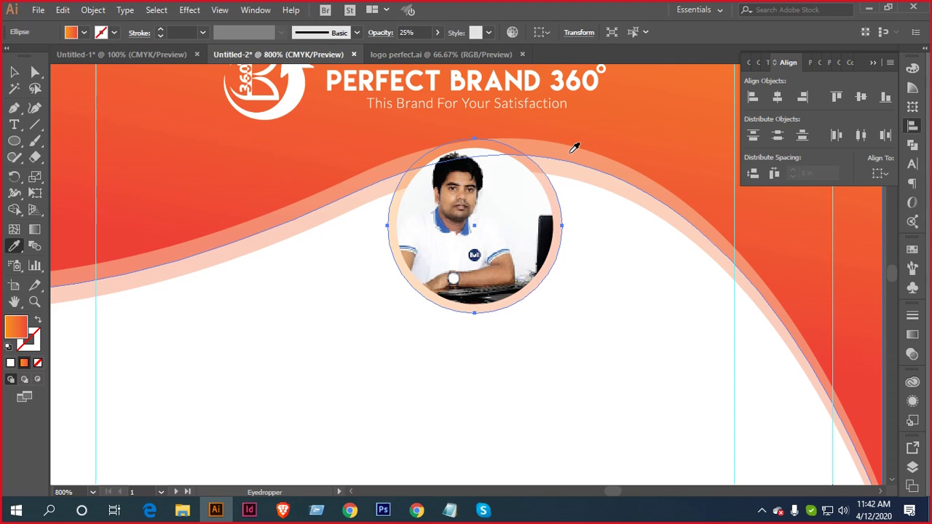
{"action": "left_click", "coordinate": [574, 147]}
{"action": "key", "text": "v"}
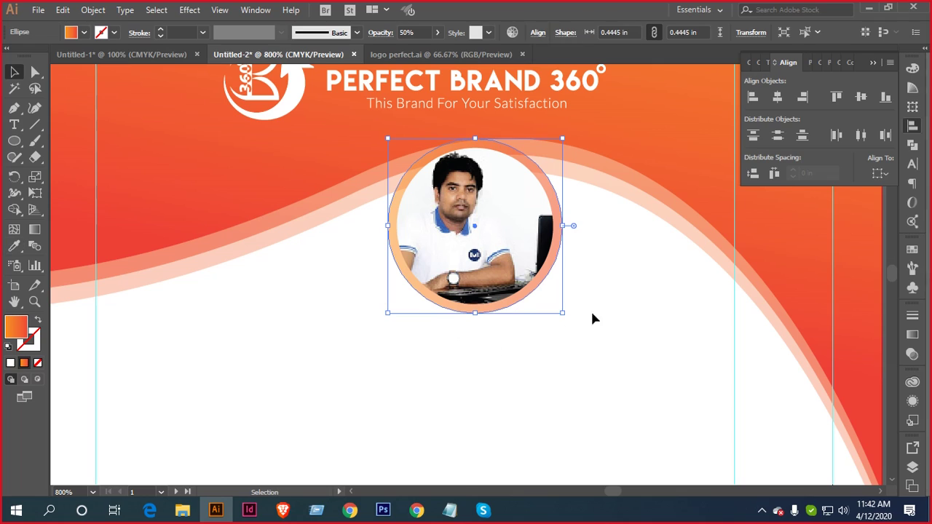
{"action": "left_click", "coordinate": [593, 319]}
{"action": "left_click", "coordinate": [555, 263]}
Resize the ring, shrinking it to about 0.42 in then enlarging to about 0.44 in
{"action": "key", "text": "ctrl+plus"}
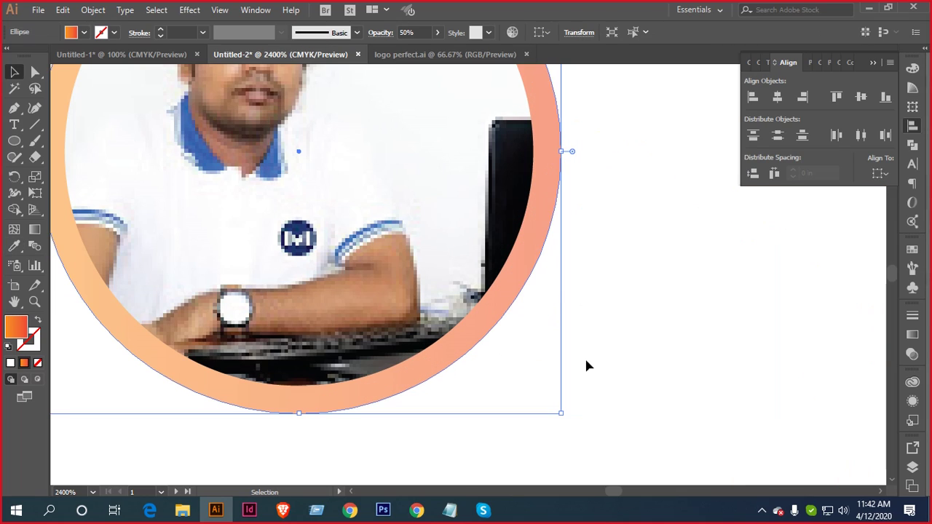
{"action": "left_click_drag", "start_coordinate": [561, 415], "coordinate": [548, 402]}
{"action": "scroll", "coordinate": [581, 383], "scroll_direction": "down", "scroll_amount": 3, "text": "alt"}
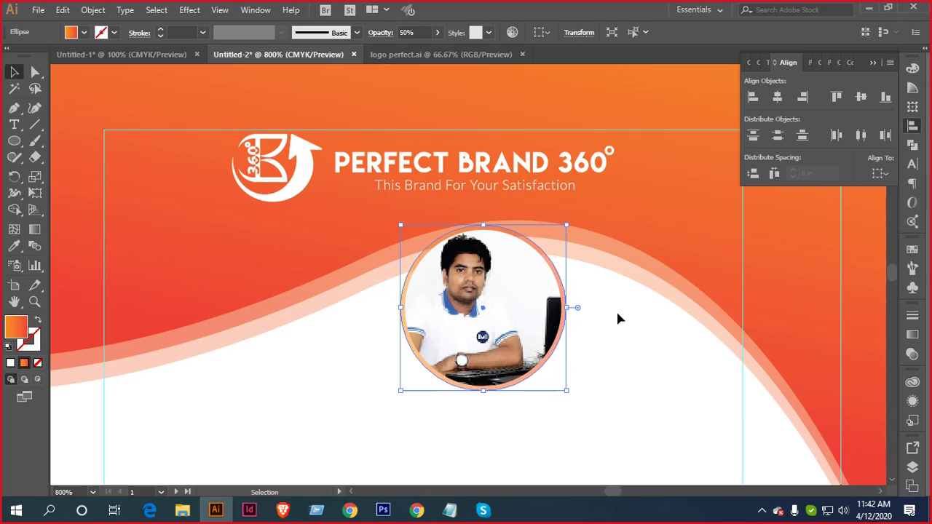
{"action": "left_click", "coordinate": [618, 319]}
{"action": "scroll", "coordinate": [569, 355], "scroll_direction": "up", "scroll_amount": 3, "text": "alt"}
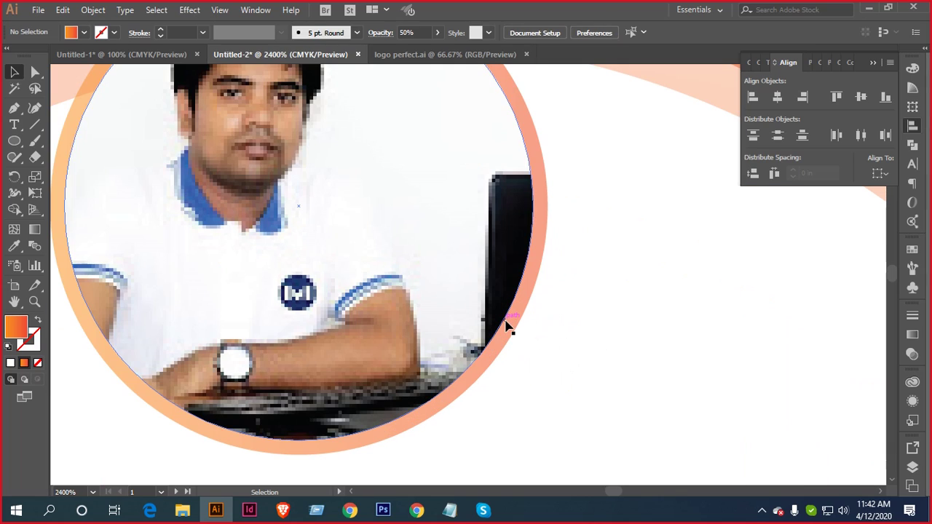
{"action": "left_click", "coordinate": [512, 329]}
{"action": "key", "text": "ctrl"}
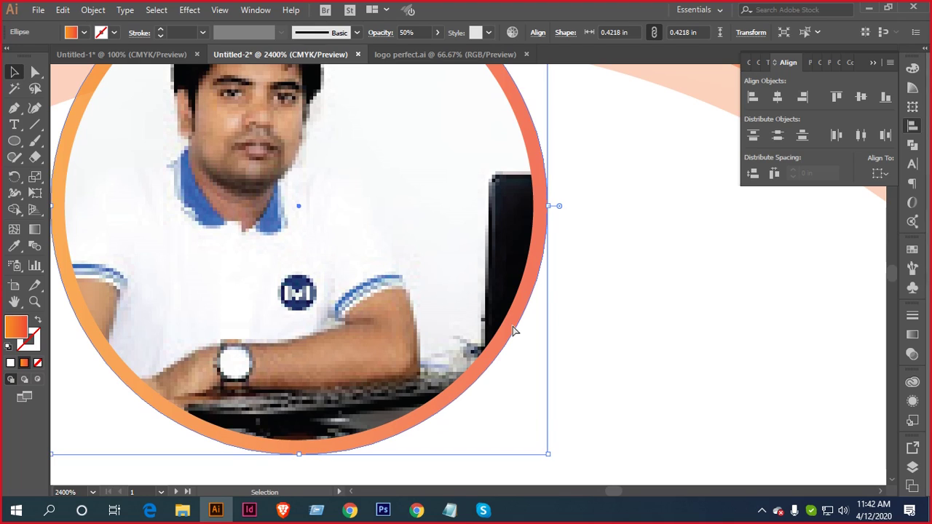
{"action": "key", "text": "ctrl"}
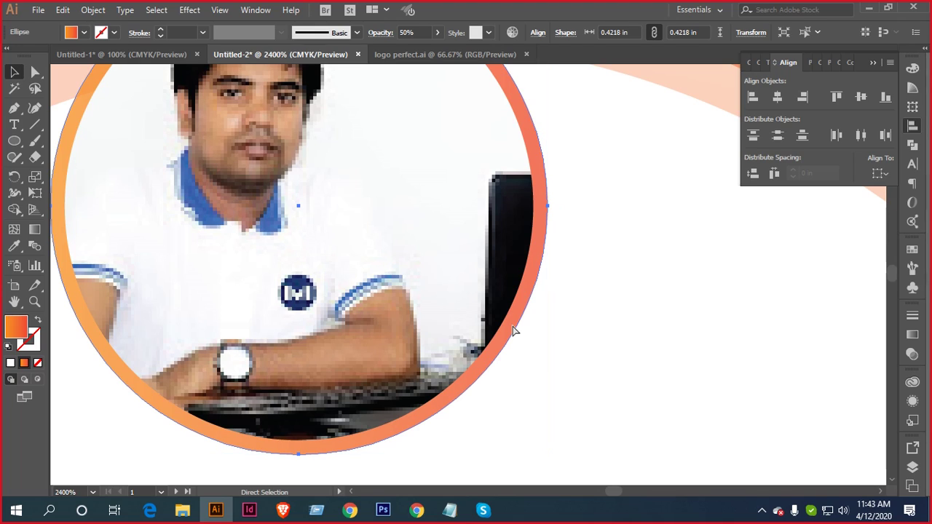
{"action": "scroll", "coordinate": [511, 334], "scroll_direction": "down", "scroll_amount": 2}
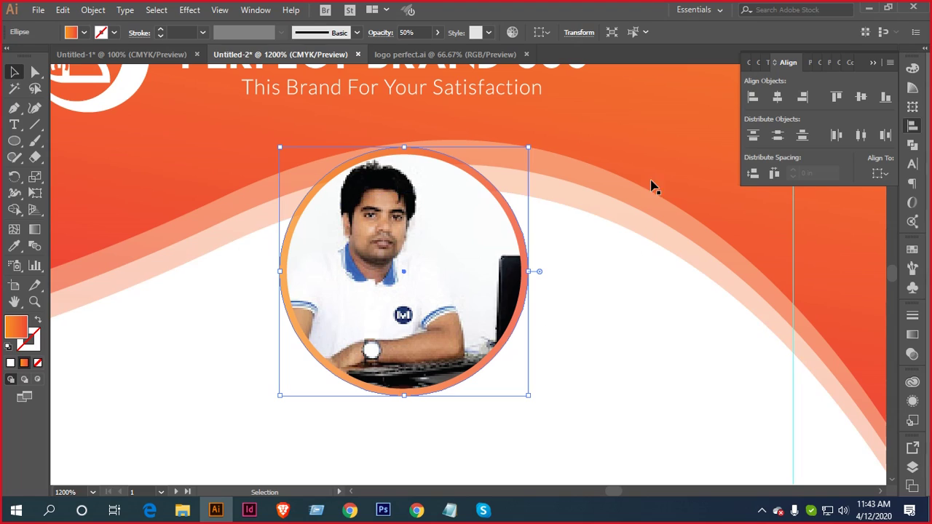
{"action": "left_click_drag", "start_coordinate": [528, 396], "coordinate": [543, 403]}
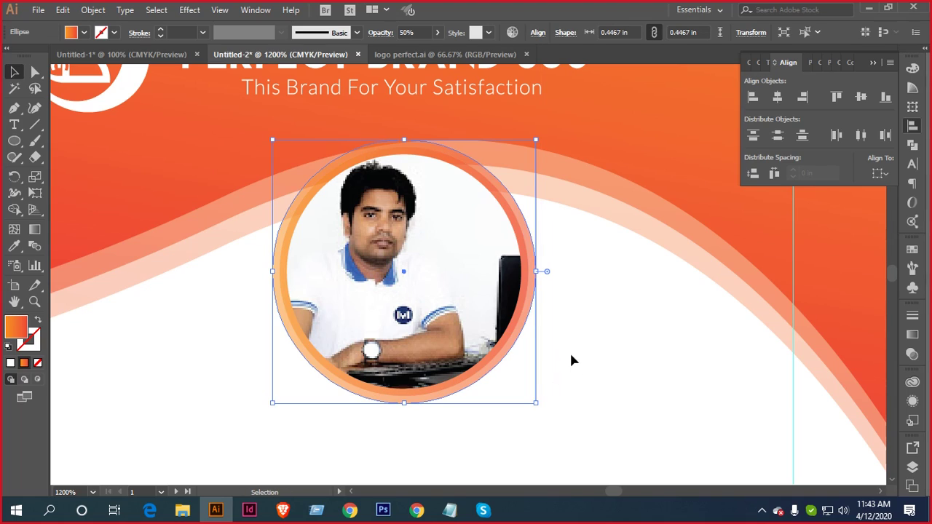
{"action": "scroll", "coordinate": [567, 325], "scroll_direction": "up", "scroll_amount": 2}
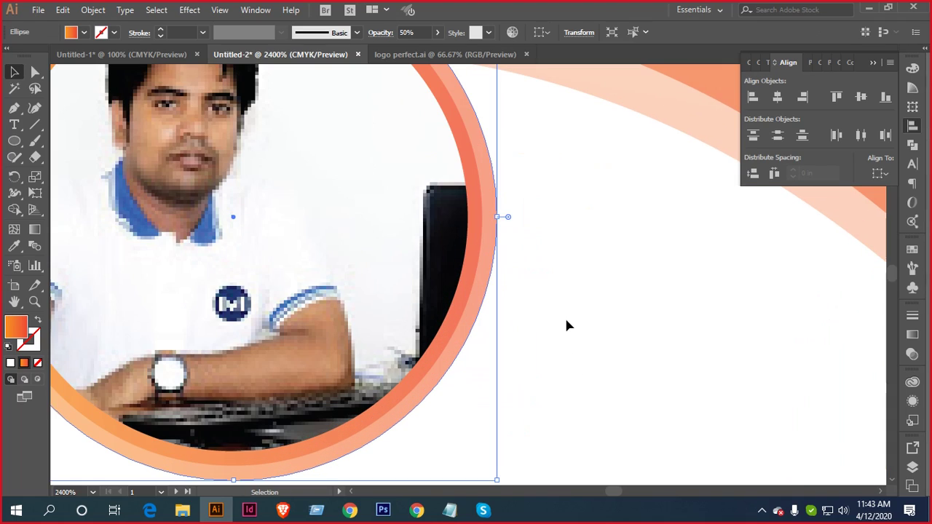
Try the light peach swoosh's appearance on the outer ring ellipse
{"action": "key", "text": "i"}
{"action": "left_click", "coordinate": [662, 100]}
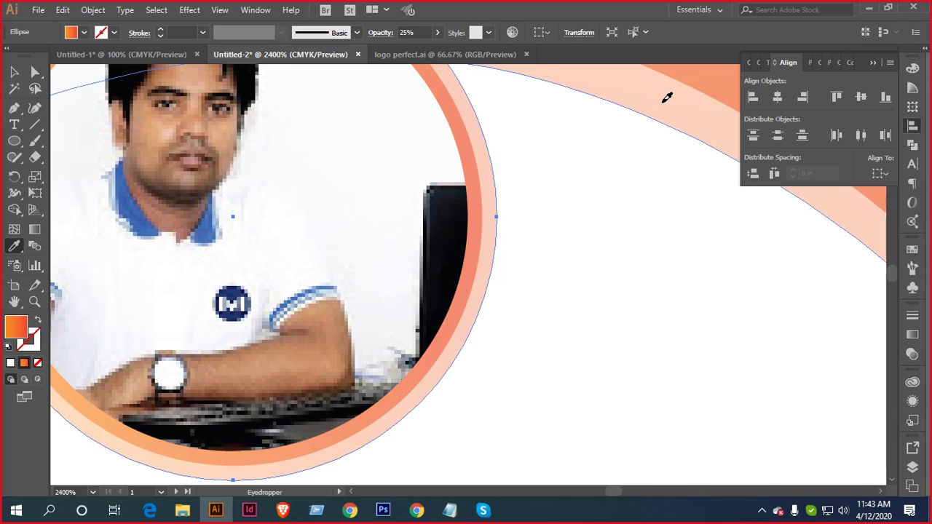
{"action": "key", "text": "ctrl+z"}
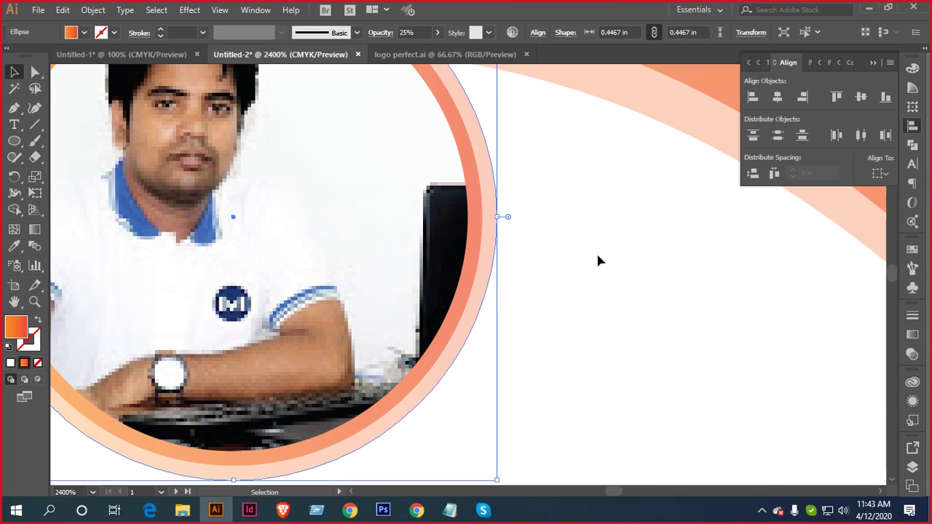
{"action": "key", "text": "ctrl+minus"}
{"action": "left_click_drag", "start_coordinate": [561, 308], "coordinate": [612, 310]}
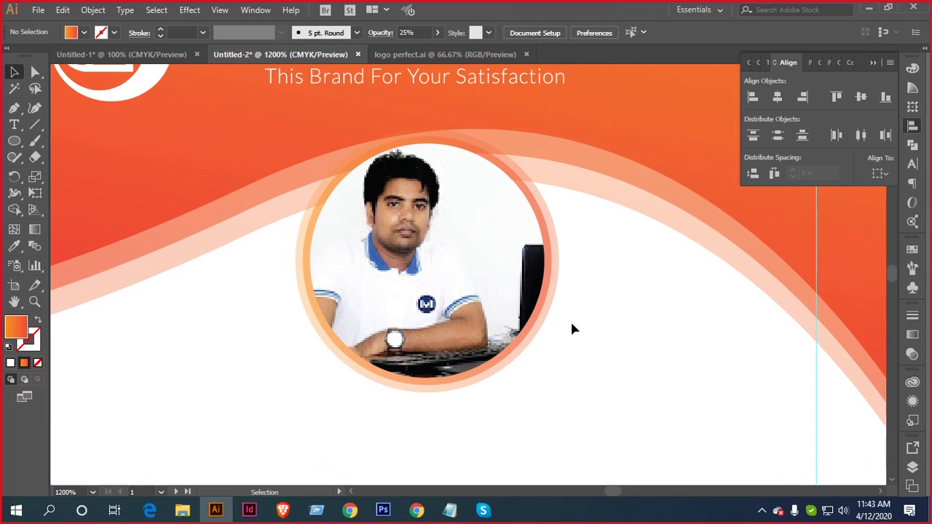
{"action": "scroll", "coordinate": [561, 319], "scroll_direction": "up", "scroll_amount": 3}
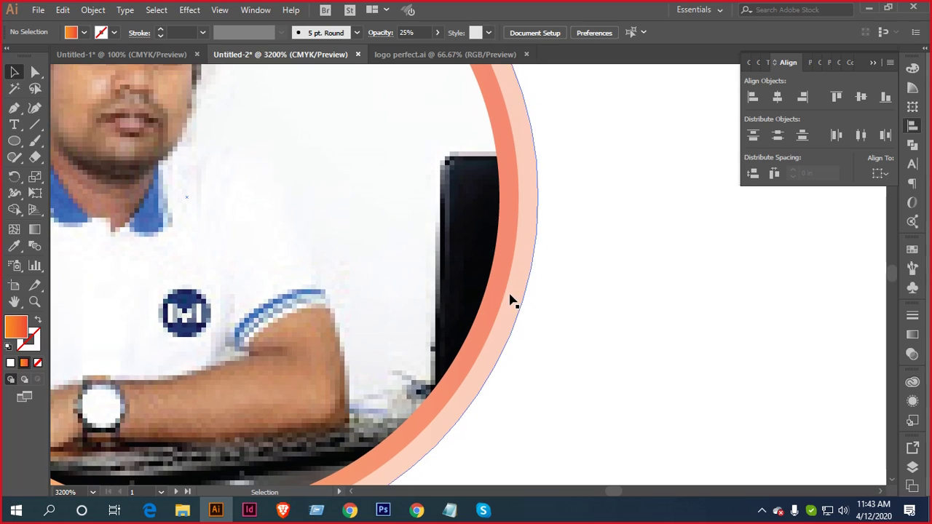
{"action": "left_click", "coordinate": [498, 297]}
{"action": "key", "text": "i"}
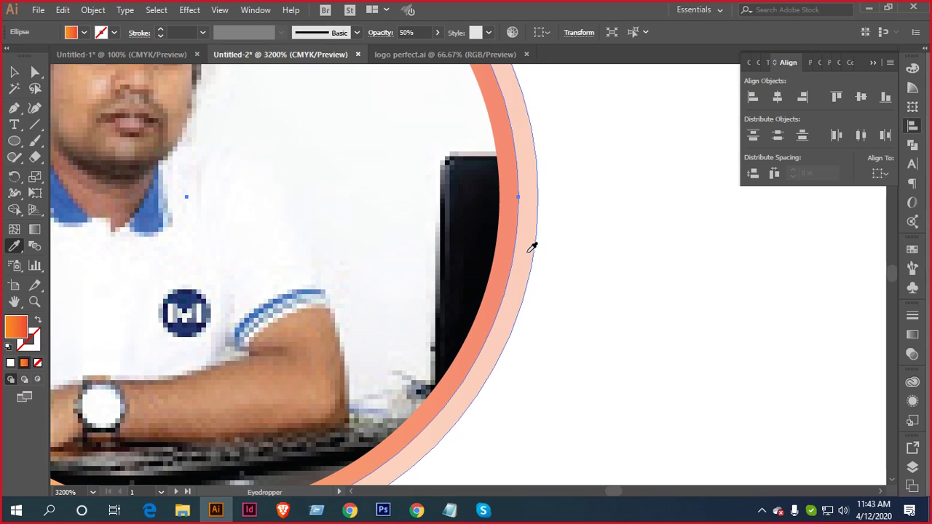
{"action": "left_click", "coordinate": [528, 251]}
{"action": "key", "text": "v"}
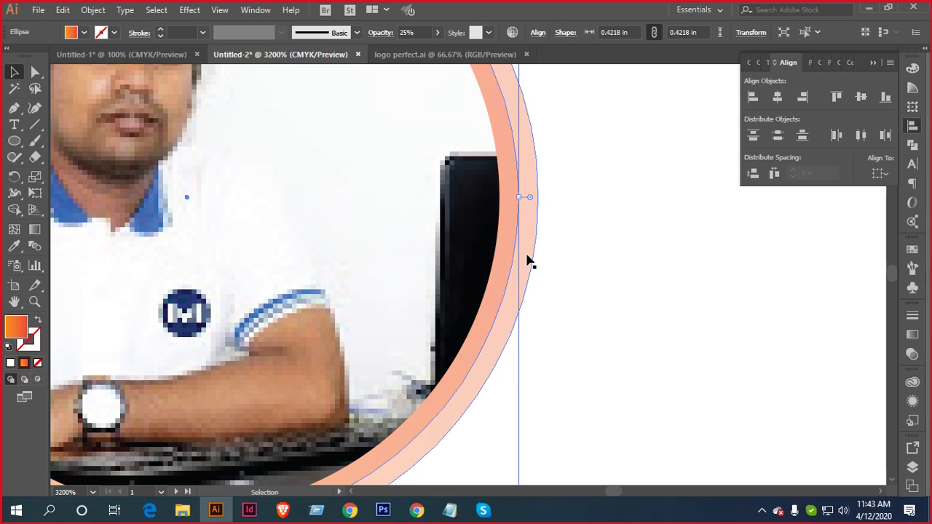
{"action": "key", "text": "ctrl+minus"}
{"action": "key", "text": "ctrl+minus"}
{"action": "key", "text": "ctrl+minus"}
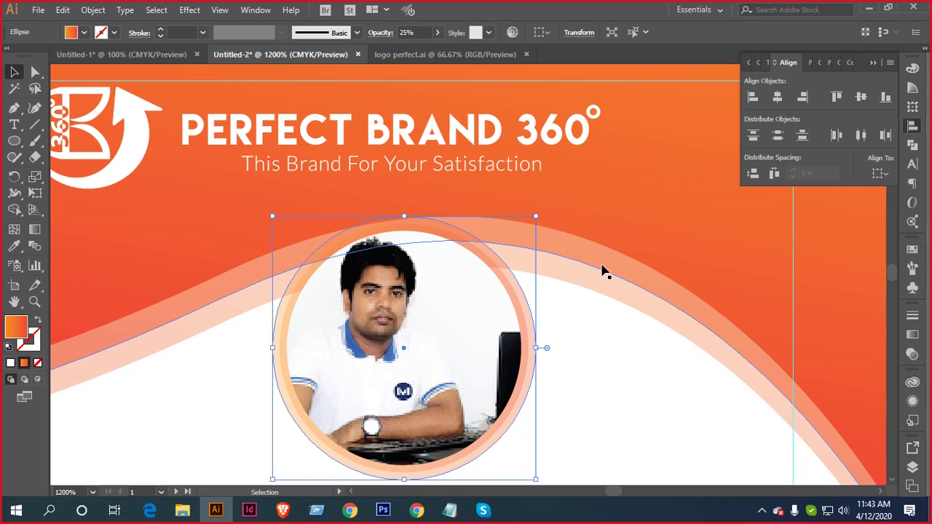
Apply the header's orange-to-red gradient to the outer ring at full opacity
{"action": "key", "text": "i"}
{"action": "left_click", "coordinate": [539, 233]}
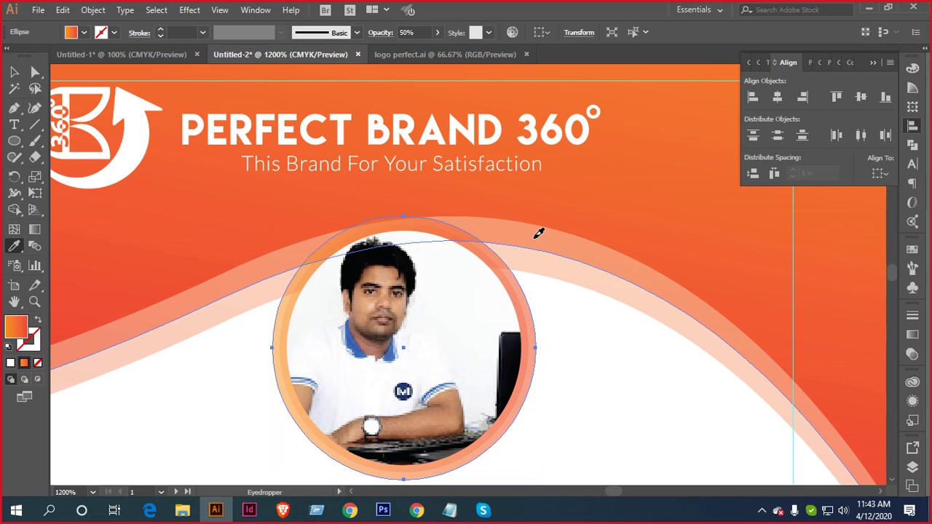
{"action": "scroll", "coordinate": [537, 332], "scroll_direction": "up", "scroll_amount": 2}
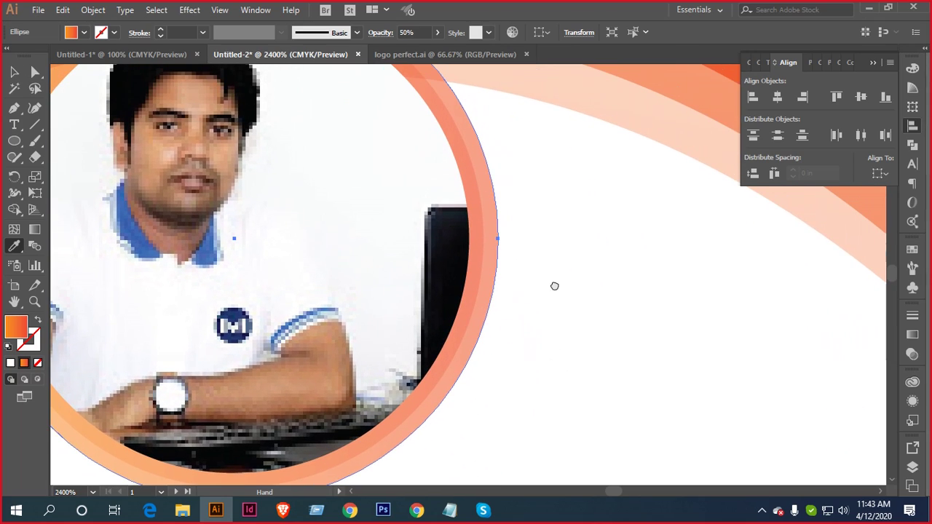
{"action": "scroll", "coordinate": [524, 298], "scroll_direction": "down", "scroll_amount": 1}
{"action": "key", "text": "v"}
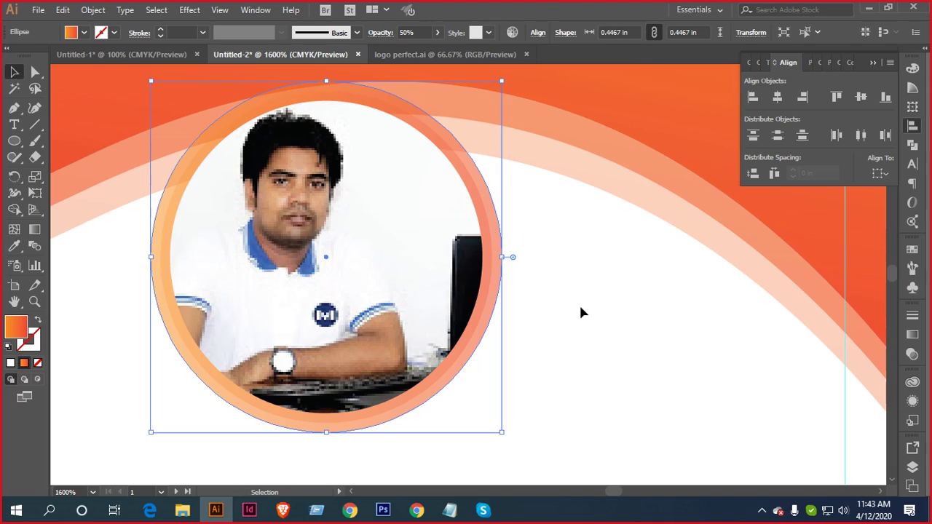
{"action": "left_click", "coordinate": [580, 313]}
{"action": "left_click", "coordinate": [489, 299]}
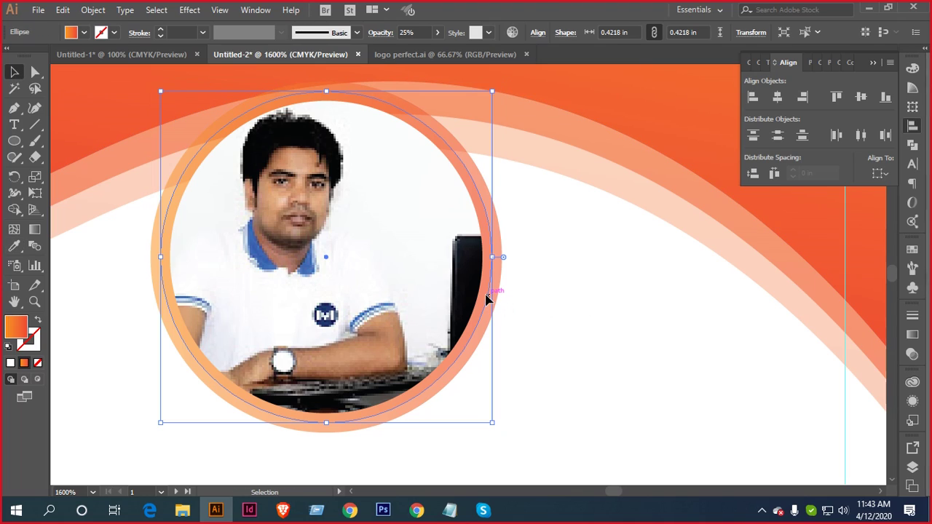
{"action": "key", "text": "i"}
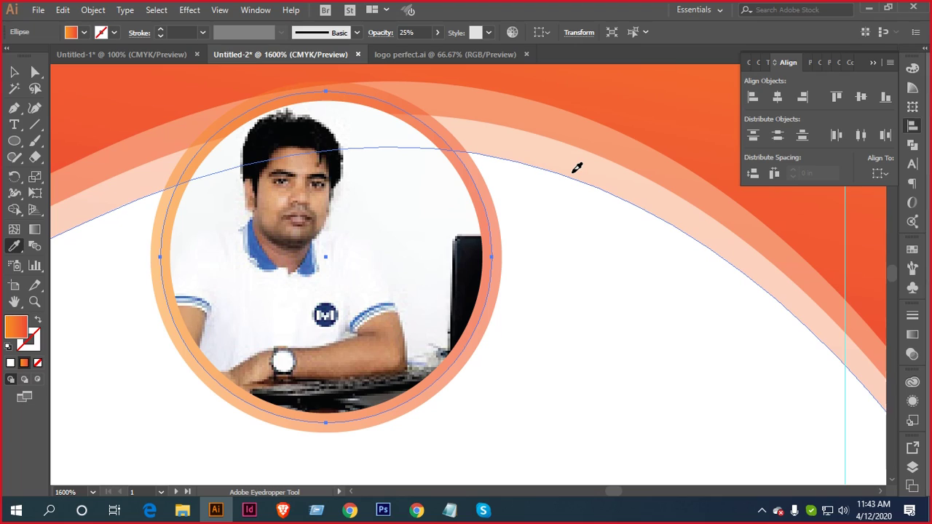
{"action": "key", "text": "v"}
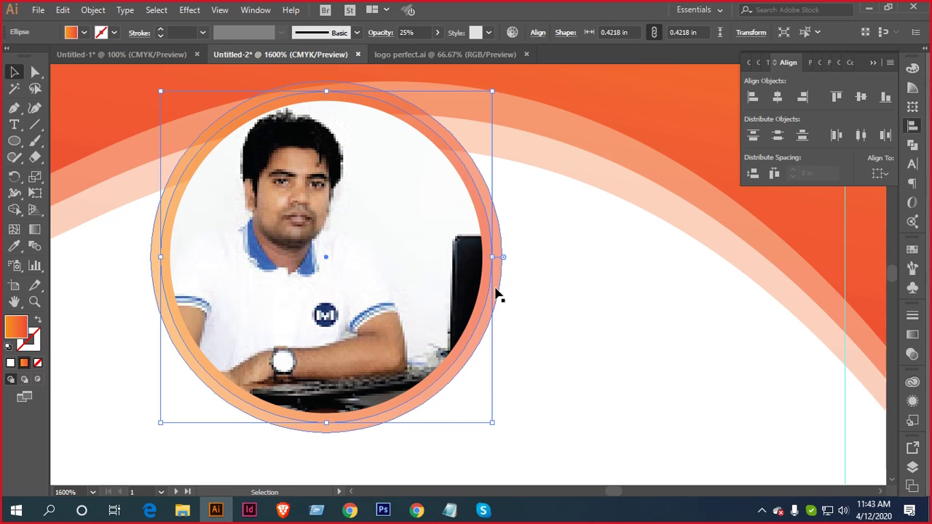
{"action": "left_click", "coordinate": [499, 279]}
{"action": "key", "text": "i"}
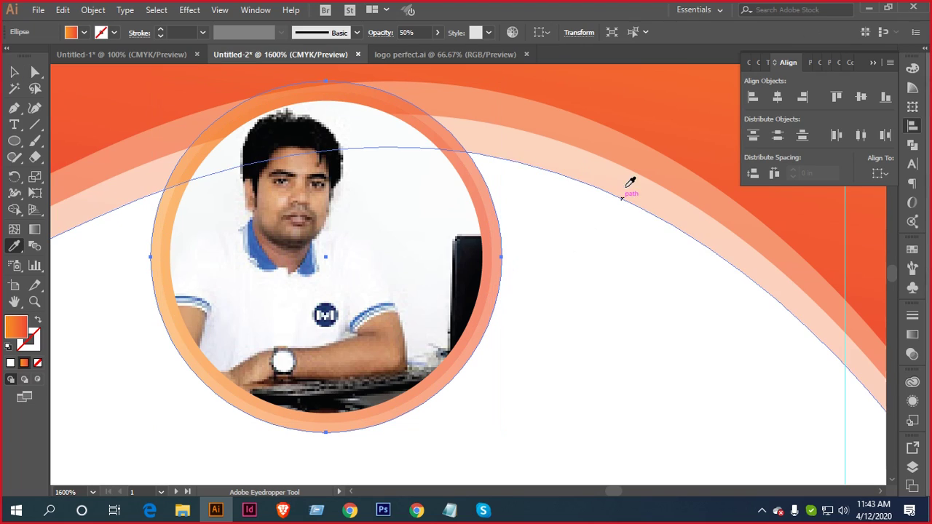
{"action": "left_click", "coordinate": [672, 94]}
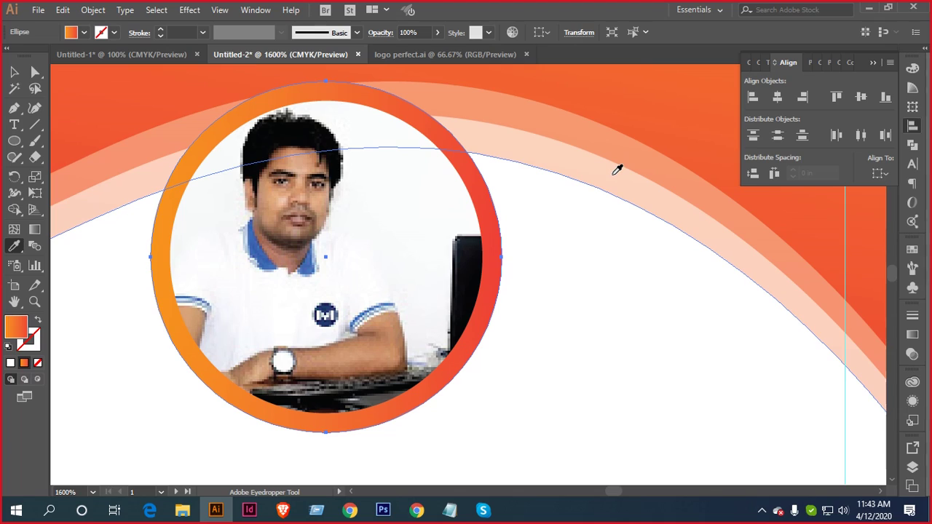
{"action": "key", "text": "ctrl"}
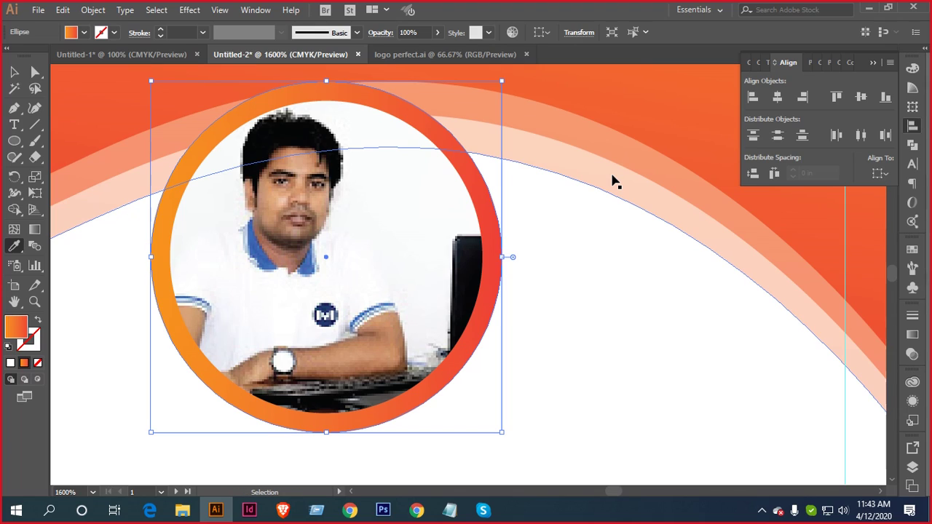
{"action": "key", "text": "v"}
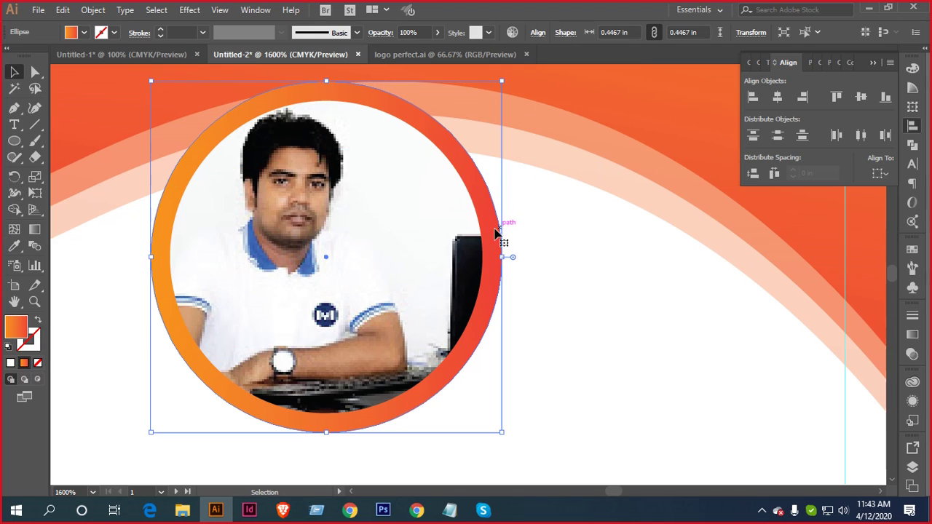
{"action": "right_click", "coordinate": [489, 216]}
{"action": "mouse_move", "coordinate": [555, 441]}
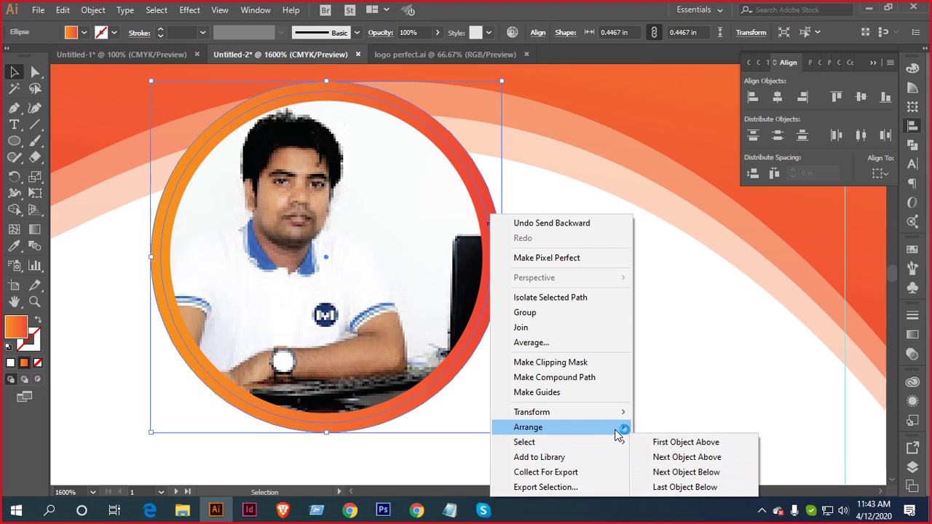
{"action": "mouse_move", "coordinate": [588, 427]}
{"action": "left_click", "coordinate": [722, 474]}
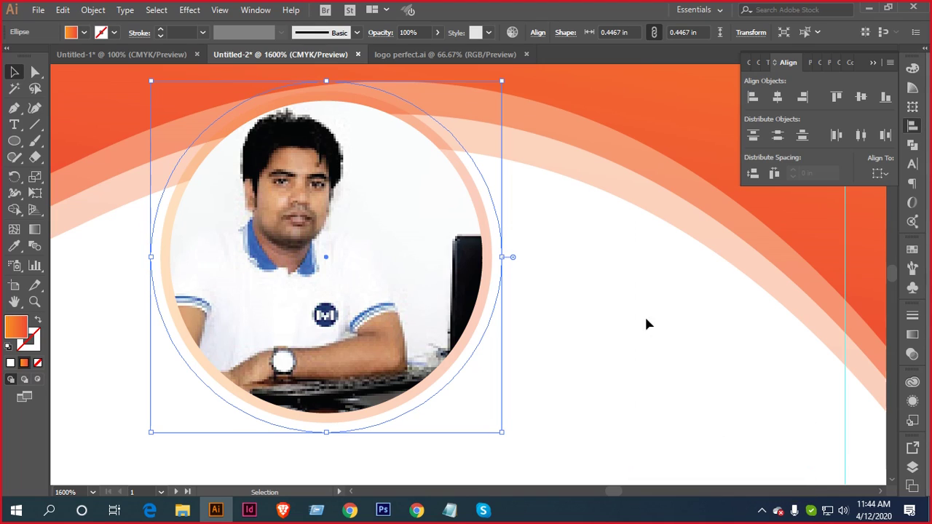
{"action": "key", "text": "a"}
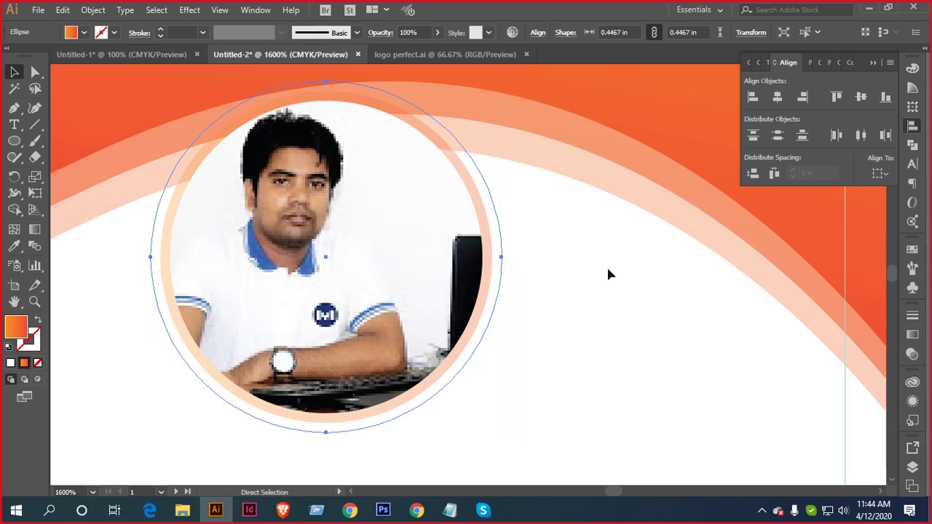
{"action": "key", "text": "ctrl+z"}
{"action": "key", "text": "v"}
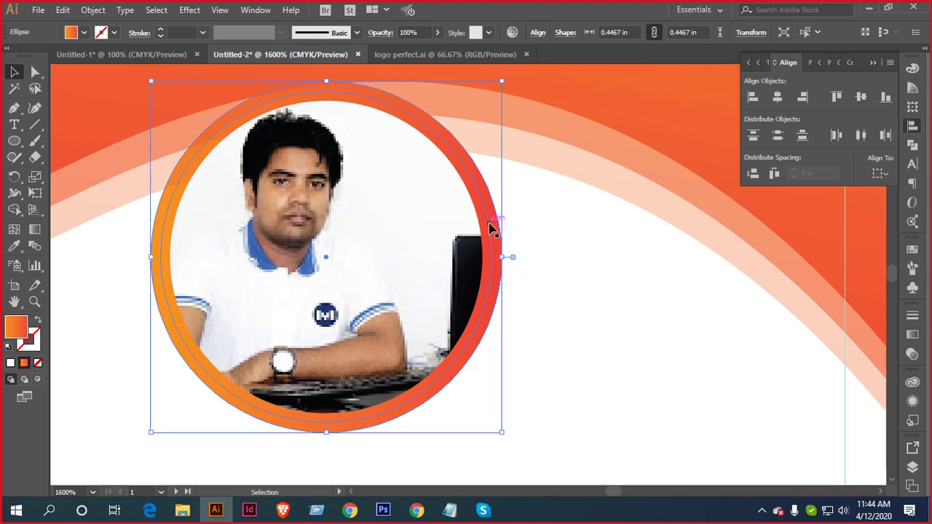
{"action": "left_click", "coordinate": [485, 233]}
{"action": "key", "text": "i"}
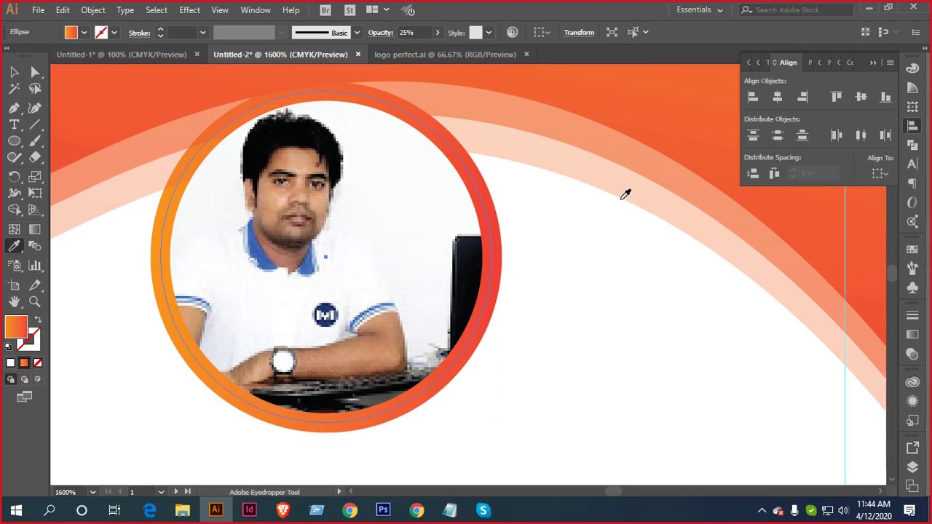
{"action": "left_click", "coordinate": [626, 185]}
Alt-drag a copy of the ringed photo onto the pasteboard beside the card
{"action": "scroll", "coordinate": [526, 248], "scroll_direction": "down", "scroll_amount": 1}
{"action": "left_click_drag", "start_coordinate": [536, 252], "coordinate": [564, 258]}
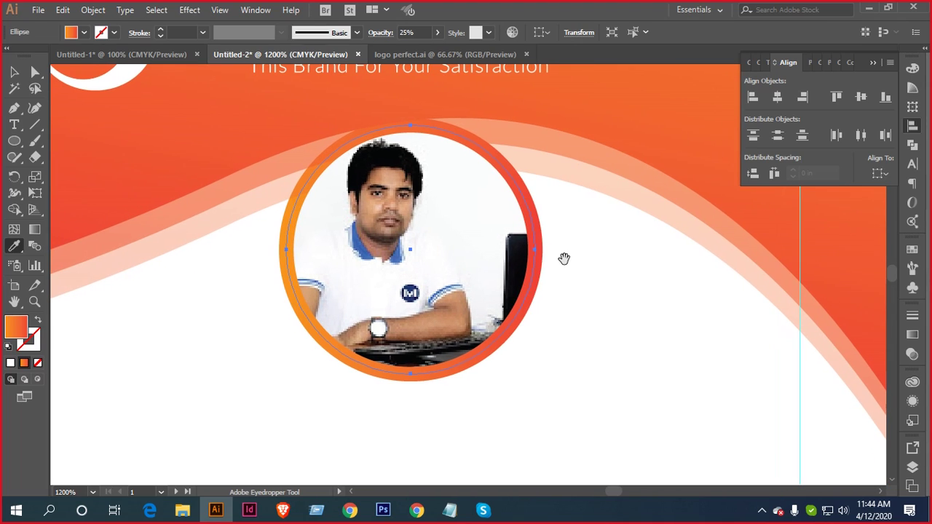
{"action": "left_click", "coordinate": [13, 72]}
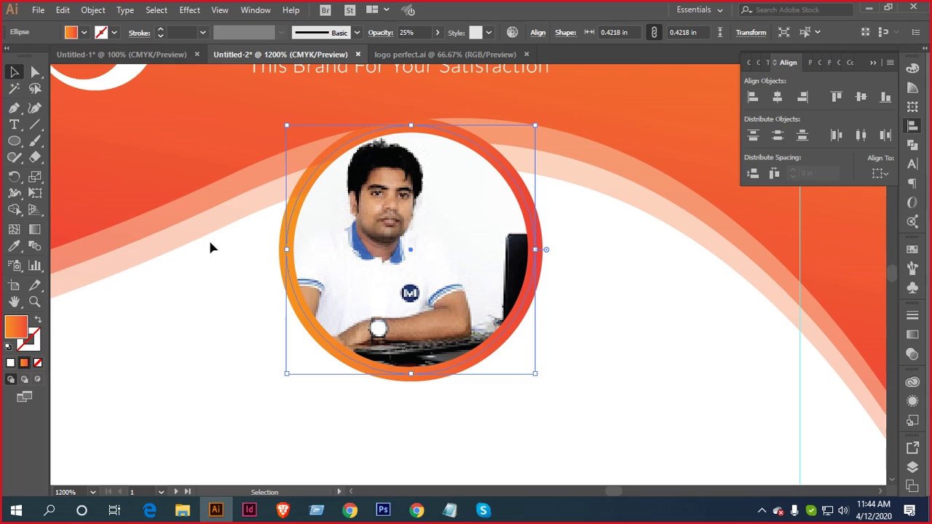
{"action": "left_click", "coordinate": [211, 283]}
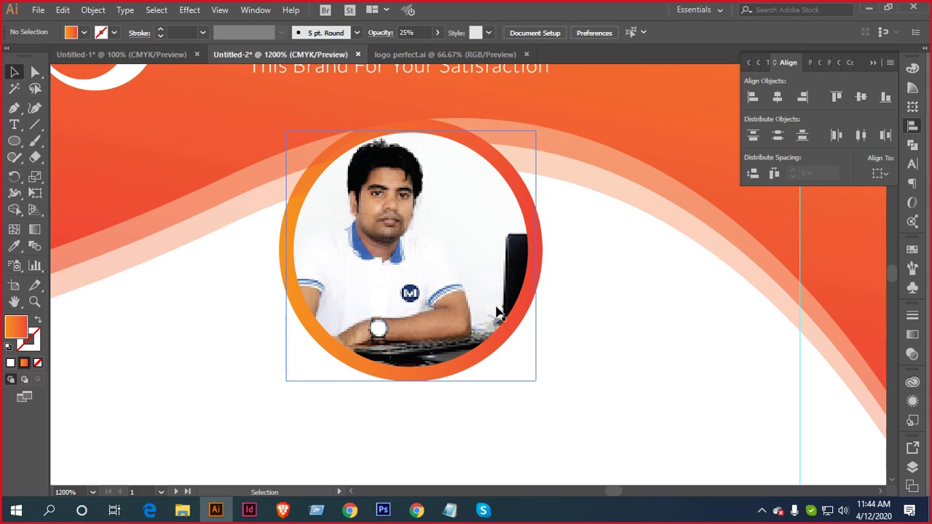
{"action": "scroll", "coordinate": [536, 276], "scroll_direction": "down", "scroll_amount": 2}
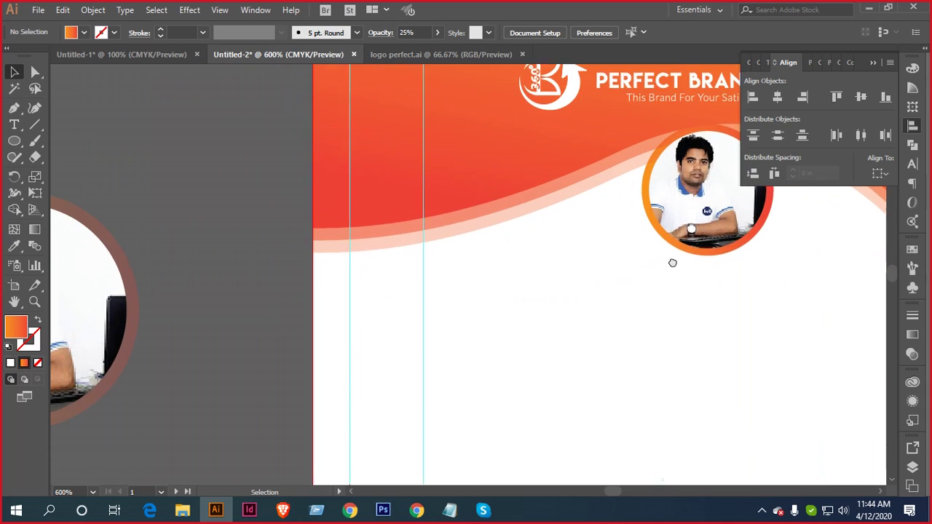
{"action": "left_click_drag", "start_coordinate": [756, 234], "coordinate": [225, 433]}
{"action": "left_click_drag", "start_coordinate": [281, 244], "coordinate": [525, 165]}
{"action": "left_click_drag", "start_coordinate": [358, 214], "coordinate": [96, 179]}
Pull the round clipped photo out of the copy's gradient ring
{"action": "scroll", "coordinate": [505, 211], "scroll_direction": "down", "scroll_amount": 3}
{"action": "left_click", "coordinate": [506, 210]}
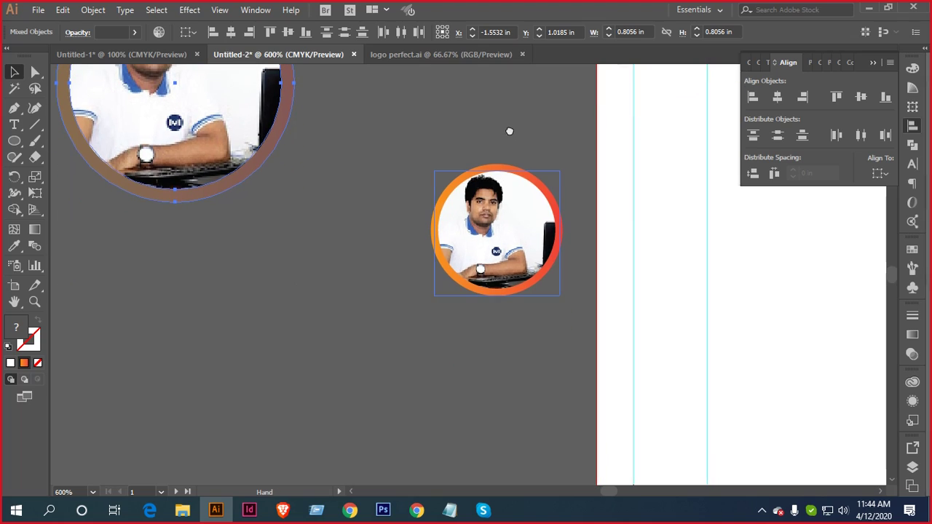
{"action": "left_click_drag", "start_coordinate": [505, 212], "coordinate": [148, 333]}
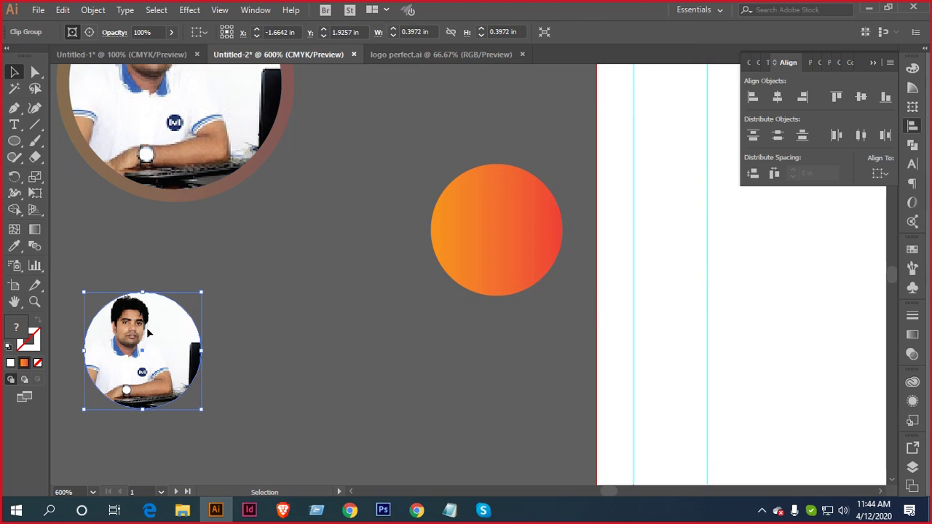
Drag the faint 25% opacity circle off the gradient circle to the left
{"action": "left_click", "coordinate": [304, 266]}
{"action": "left_click_drag", "start_coordinate": [422, 316], "coordinate": [298, 320]}
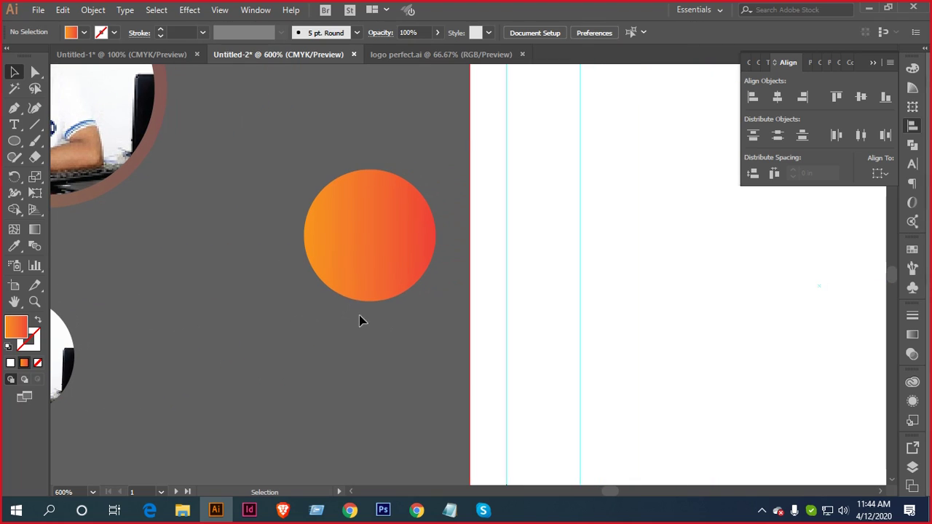
{"action": "scroll", "coordinate": [573, 201], "scroll_direction": "up", "scroll_amount": 3}
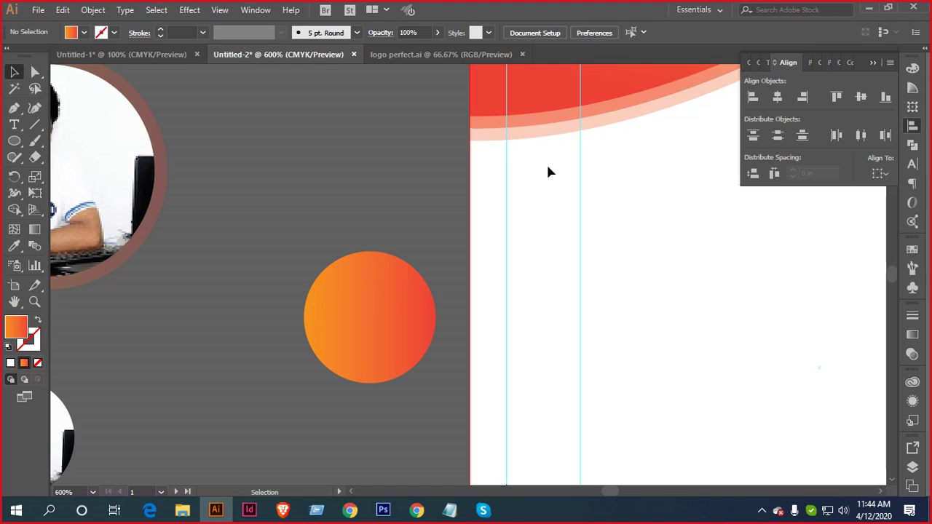
{"action": "left_click", "coordinate": [356, 316]}
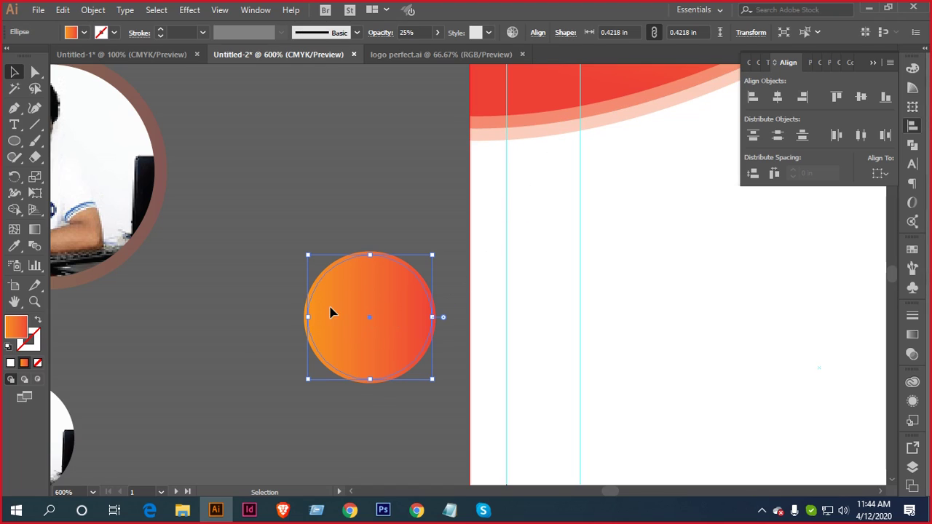
{"action": "left_click_drag", "start_coordinate": [329, 312], "coordinate": [213, 316]}
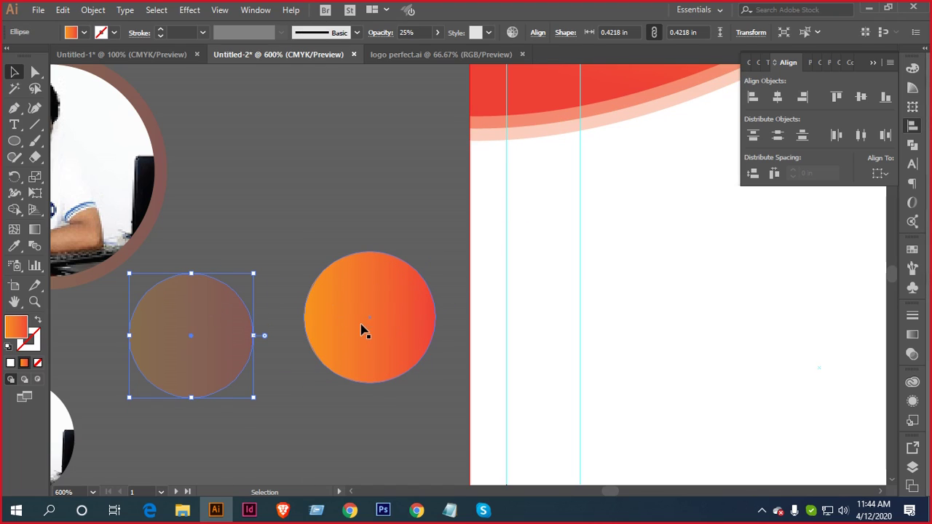
Move both 0.4218 in circles onto the card, overlapping the pale one on the orange circle's right
{"action": "left_click", "coordinate": [426, 342], "text": "shift"}
{"action": "left_click_drag", "start_coordinate": [386, 316], "coordinate": [806, 341]}
{"action": "left_click_drag", "start_coordinate": [735, 257], "coordinate": [446, 234]}
{"action": "left_click", "coordinate": [446, 234]}
{"action": "left_click_drag", "start_coordinate": [348, 299], "coordinate": [542, 315]}
{"action": "left_click", "coordinate": [570, 225]}
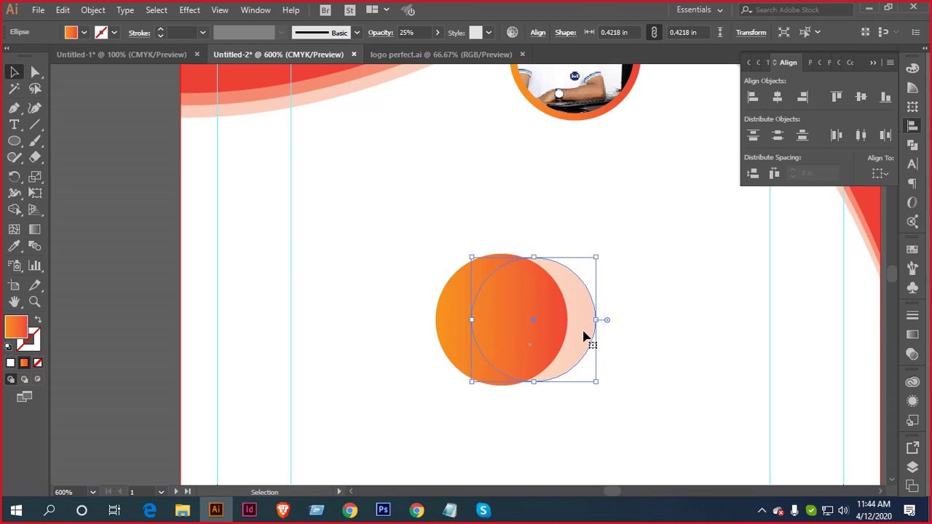
{"action": "scroll", "coordinate": [590, 339], "scroll_direction": "up", "scroll_amount": 2}
{"action": "scroll", "coordinate": [580, 397], "scroll_direction": "up", "scroll_amount": 2}
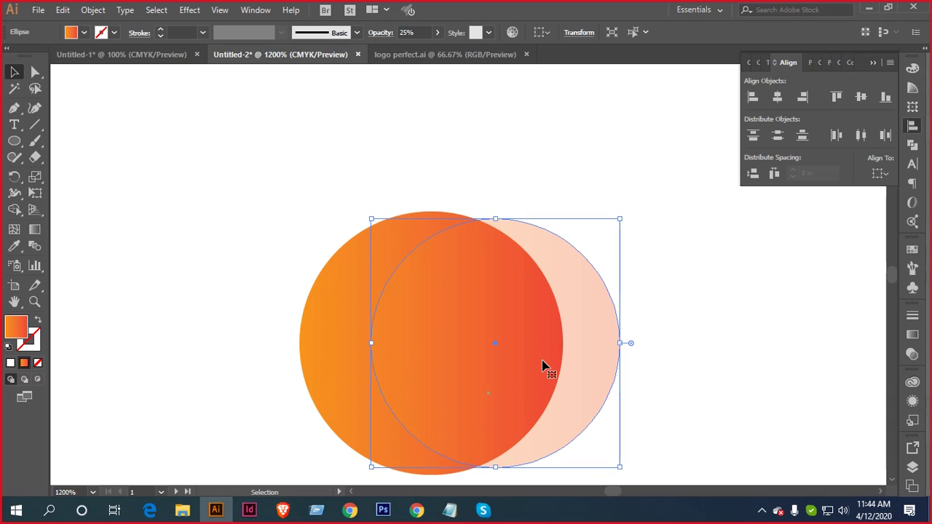
{"action": "scroll", "coordinate": [545, 364], "scroll_direction": "down", "scroll_amount": 3}
Move the pale circle down-left and onto the guides beside the orange circle
{"action": "scroll", "coordinate": [545, 364], "scroll_direction": "up", "scroll_amount": 2}
{"action": "left_click_drag", "start_coordinate": [531, 270], "coordinate": [394, 397]}
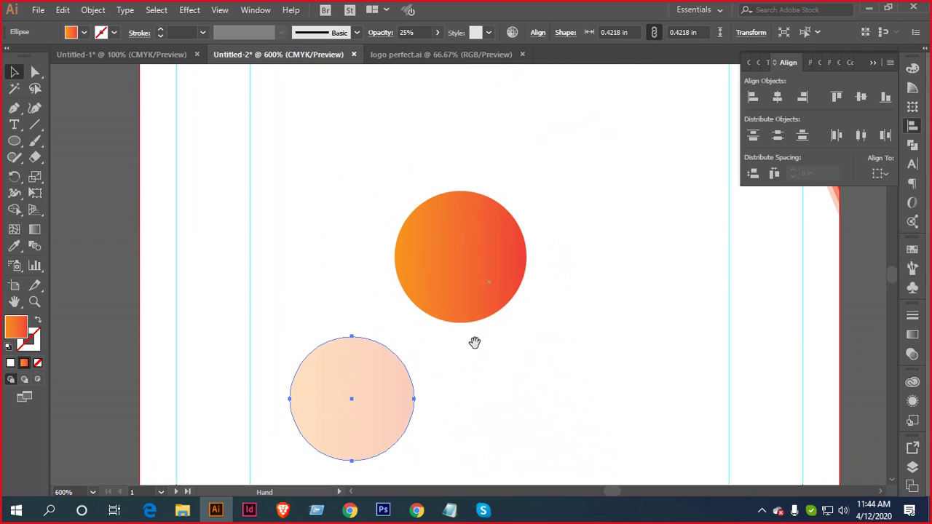
{"action": "left_click_drag", "start_coordinate": [475, 343], "coordinate": [535, 281]}
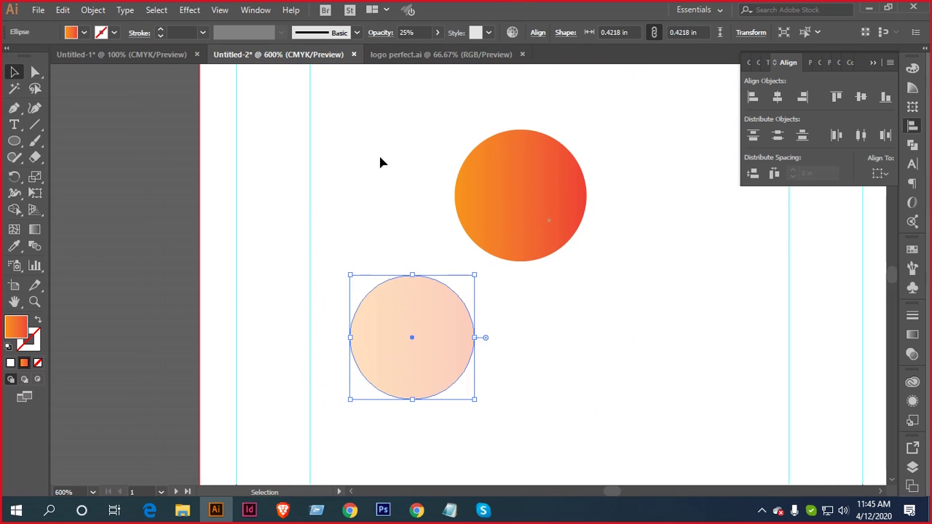
{"action": "left_click", "coordinate": [433, 235]}
{"action": "left_click_drag", "start_coordinate": [395, 327], "coordinate": [486, 278]}
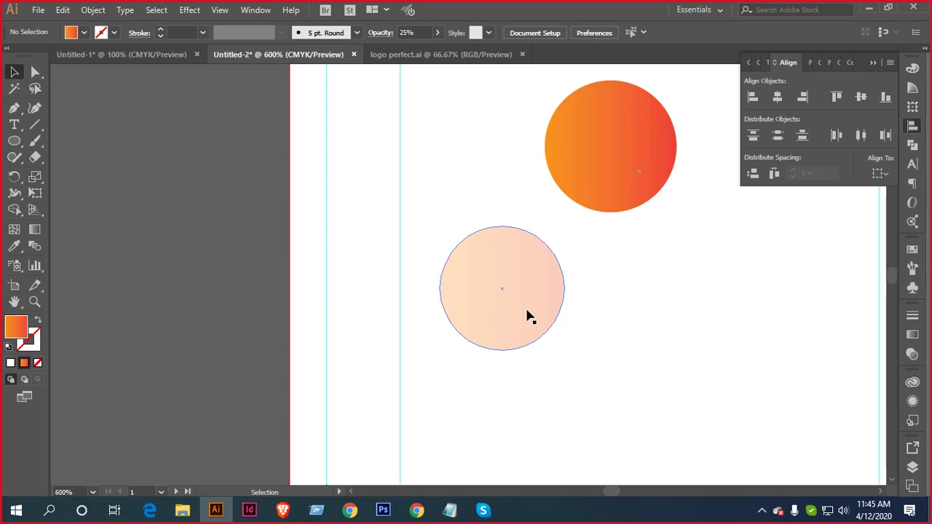
{"action": "left_click_drag", "start_coordinate": [532, 312], "coordinate": [272, 314]}
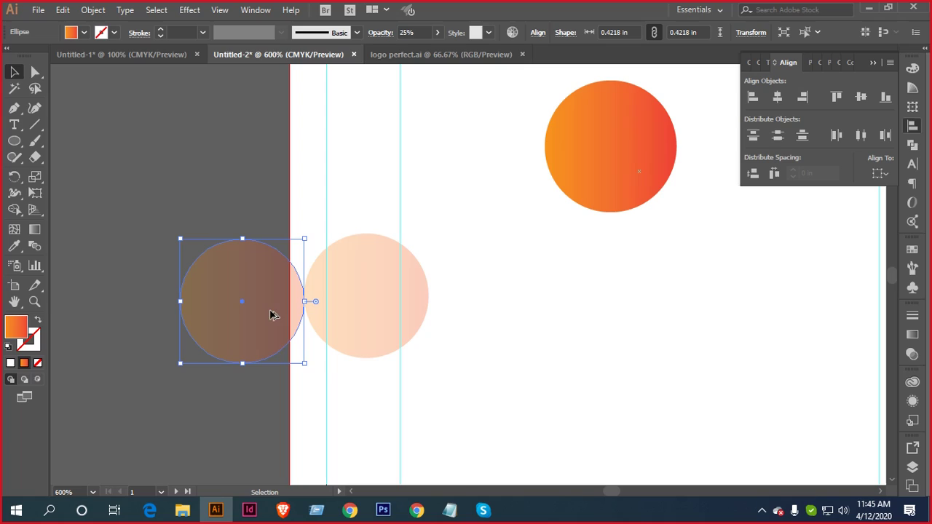
{"action": "left_click", "coordinate": [254, 403]}
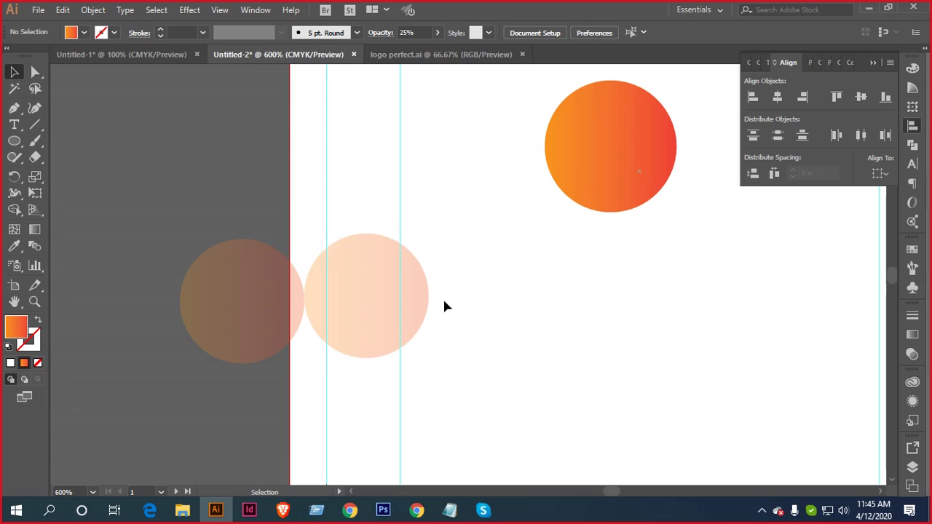
{"action": "scroll", "coordinate": [388, 294], "scroll_direction": "down", "scroll_amount": 1}
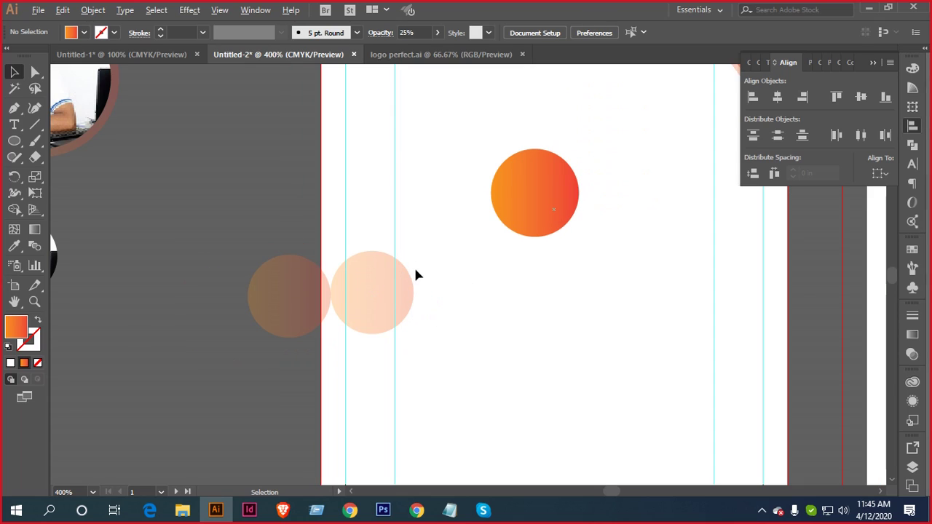
{"action": "scroll", "coordinate": [375, 302], "scroll_direction": "up", "scroll_amount": 2}
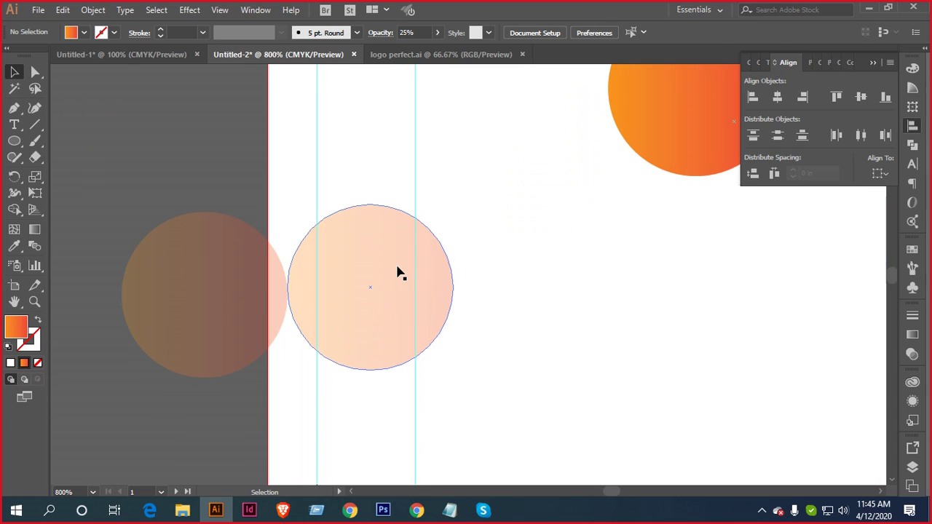
Reposition the peach circle slightly up and to the right
{"action": "left_click", "coordinate": [399, 271]}
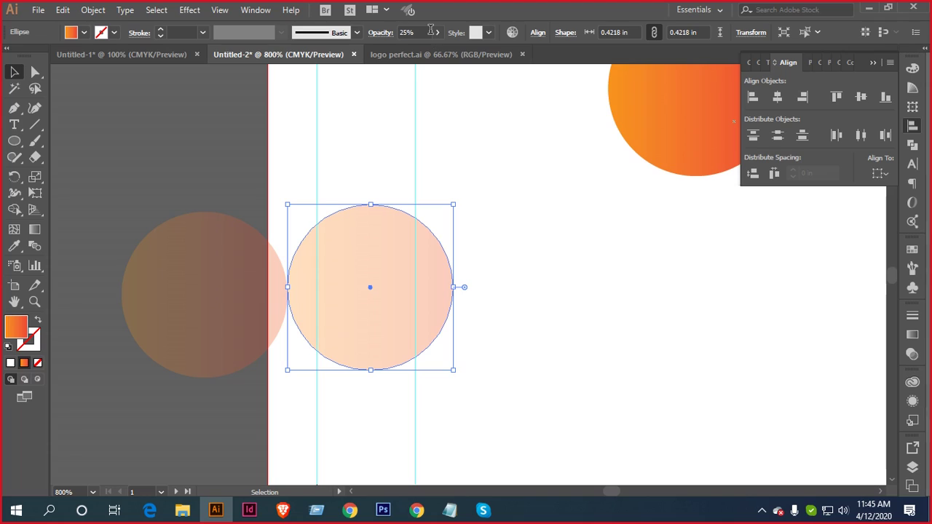
{"action": "left_click", "coordinate": [568, 241]}
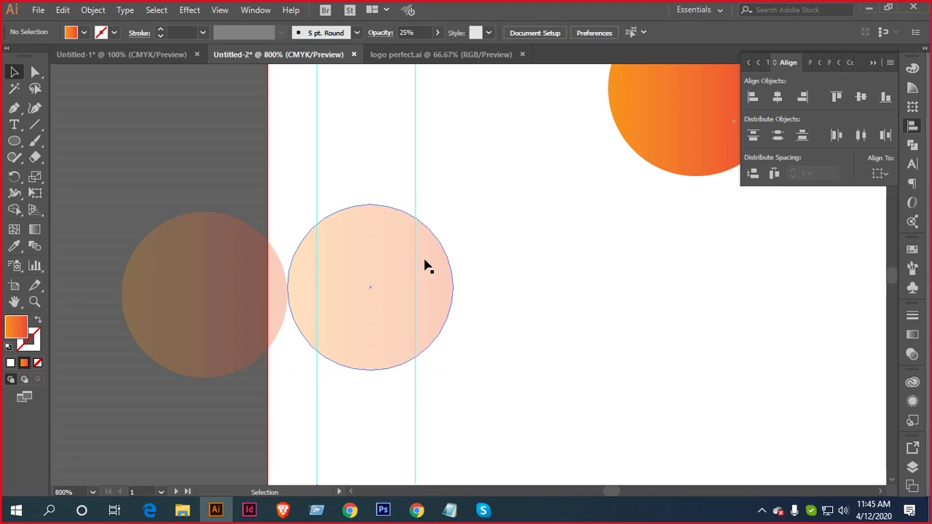
{"action": "left_click_drag", "start_coordinate": [387, 243], "coordinate": [430, 231]}
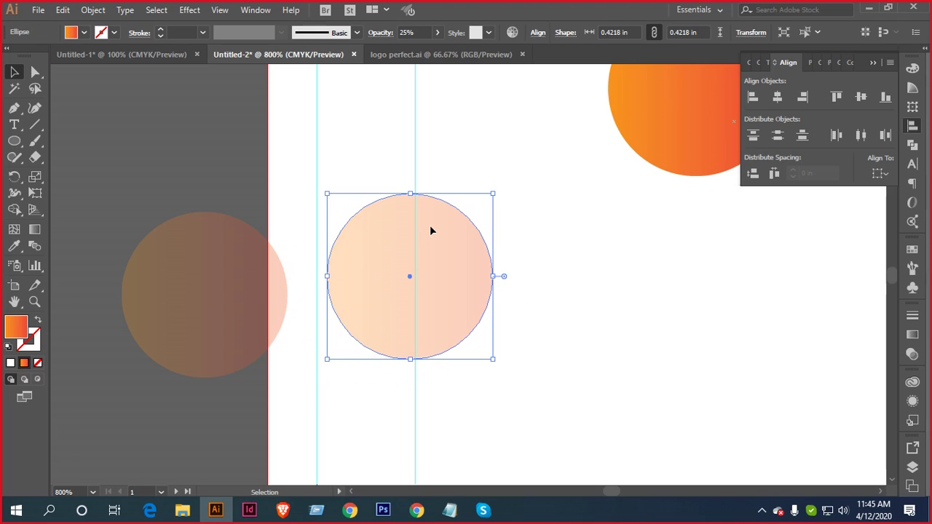
{"action": "left_click", "coordinate": [131, 149]}
{"action": "scroll", "coordinate": [187, 158], "scroll_direction": "left", "scroll_amount": 3}
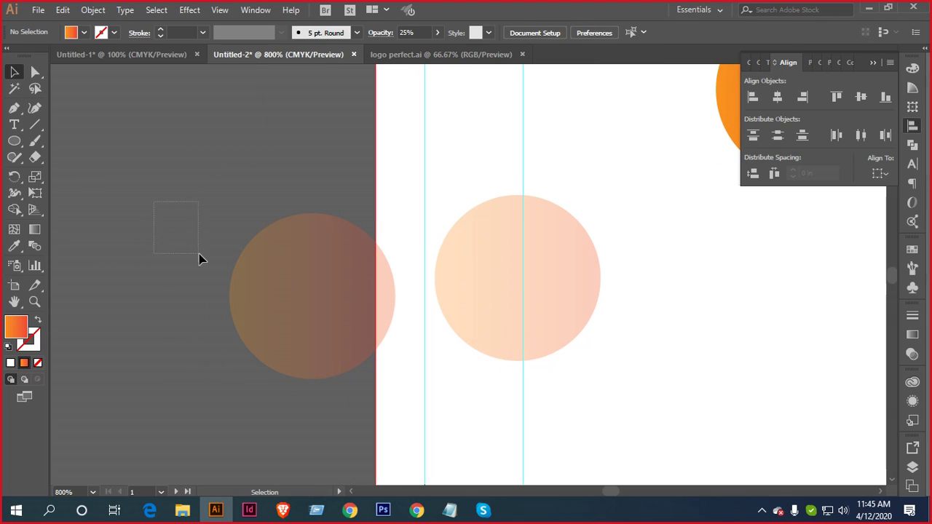
{"action": "right_click", "coordinate": [152, 208]}
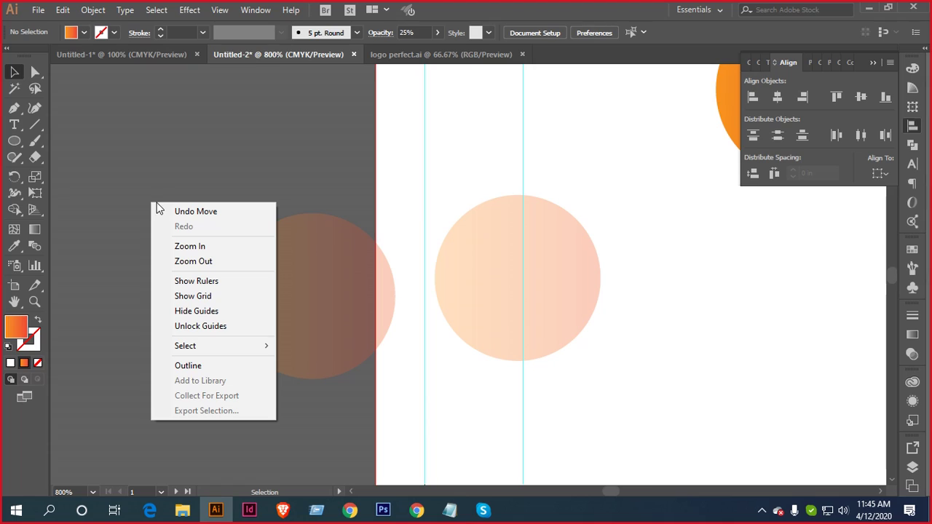
{"action": "left_click", "coordinate": [113, 197]}
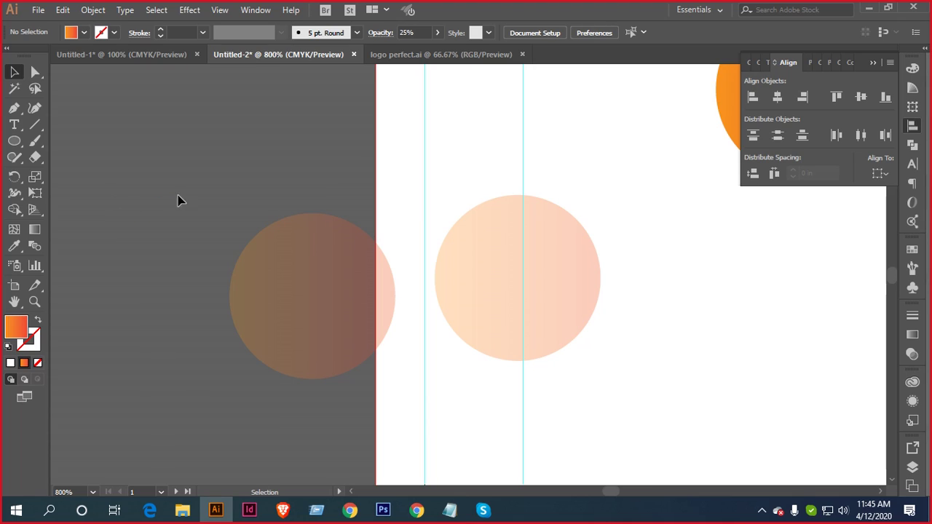
Delete the left faded copy and move the peach circle to the artboard's left edge
{"action": "left_click", "coordinate": [321, 311]}
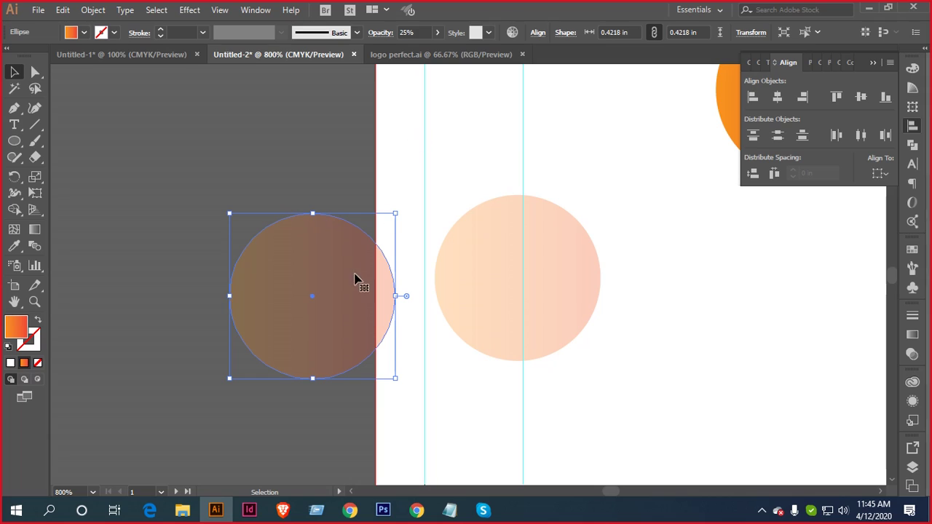
{"action": "mouse_move", "coordinate": [492, 304]}
{"action": "left_mouse_down"}
{"action": "mouse_move", "coordinate": [500, 301]}
{"action": "mouse_move", "coordinate": [481, 304]}
{"action": "left_mouse_up"}
{"action": "left_click", "coordinate": [257, 269]}
{"action": "key", "text": "Delete"}
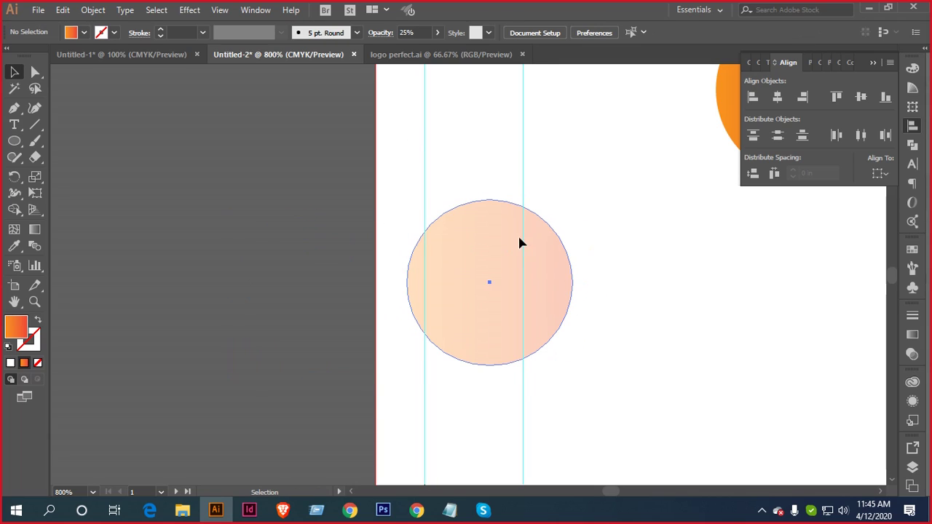
{"action": "left_click_drag", "start_coordinate": [519, 242], "coordinate": [404, 239]}
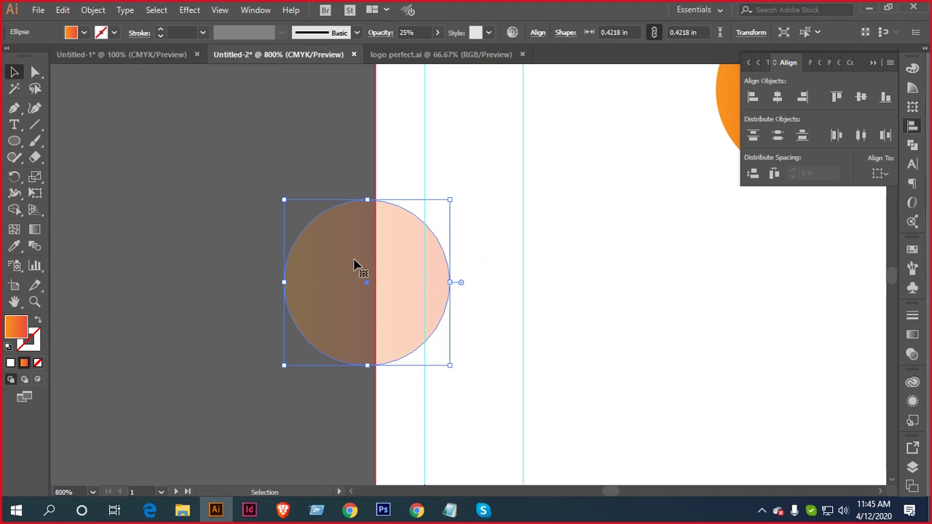
Set the peach circle's opacity to 100%, then back to 25%, and reselect it
{"action": "left_click", "coordinate": [416, 32]}
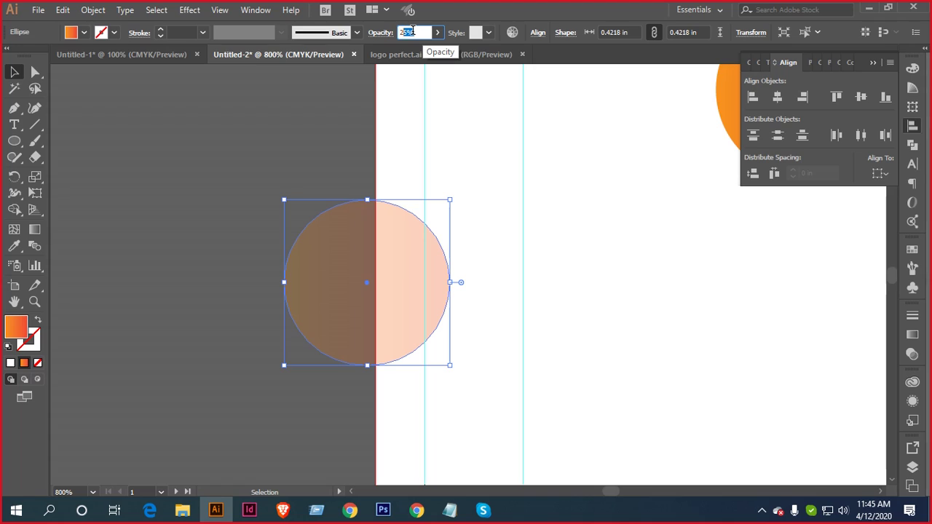
{"action": "type", "text": "100"}
{"action": "key", "text": "Return"}
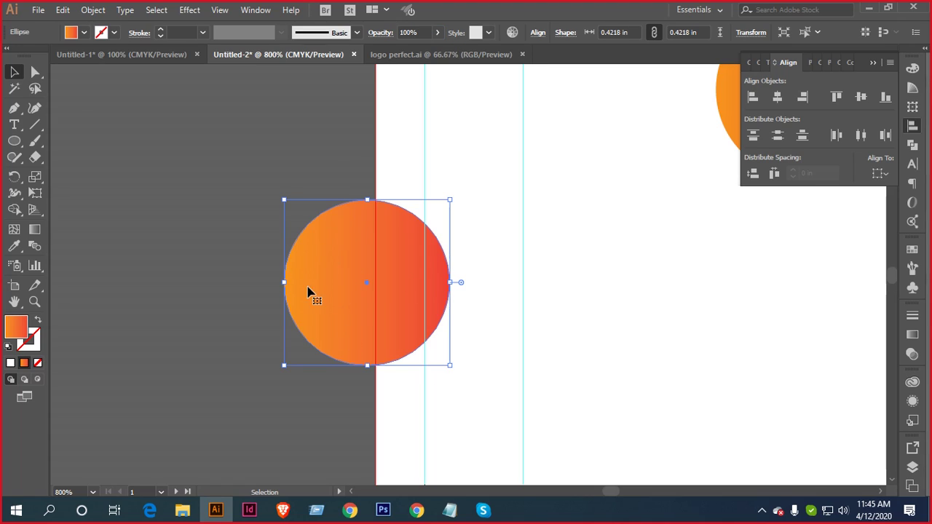
{"action": "left_click", "coordinate": [425, 31]}
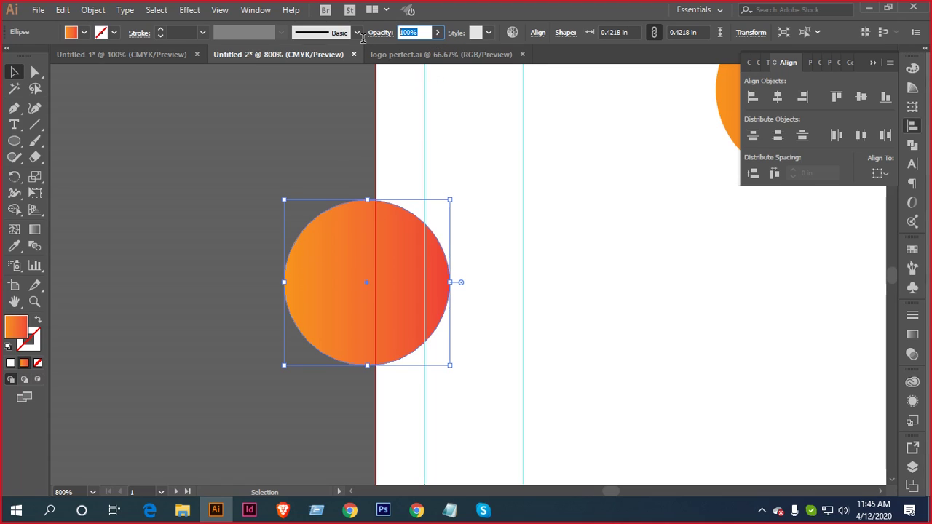
{"action": "type", "text": "25"}
{"action": "key", "text": "Return"}
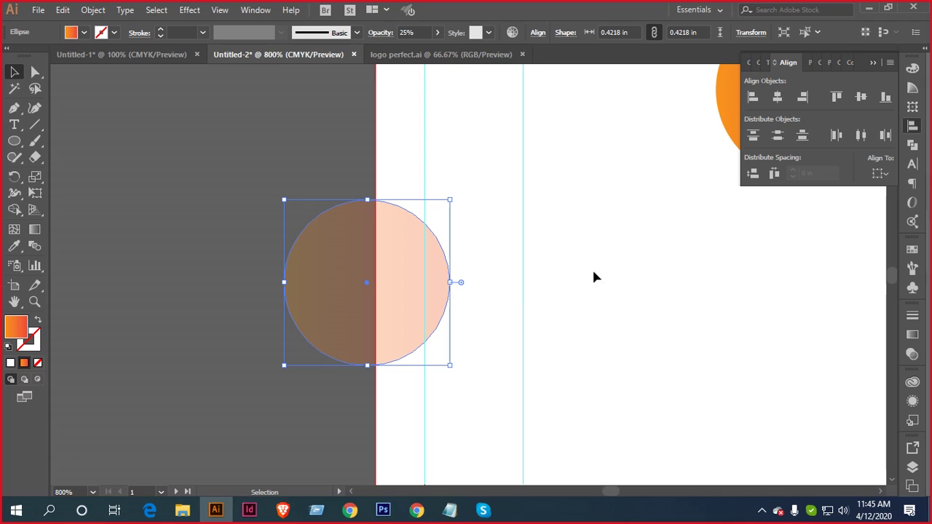
{"action": "left_click", "coordinate": [518, 225]}
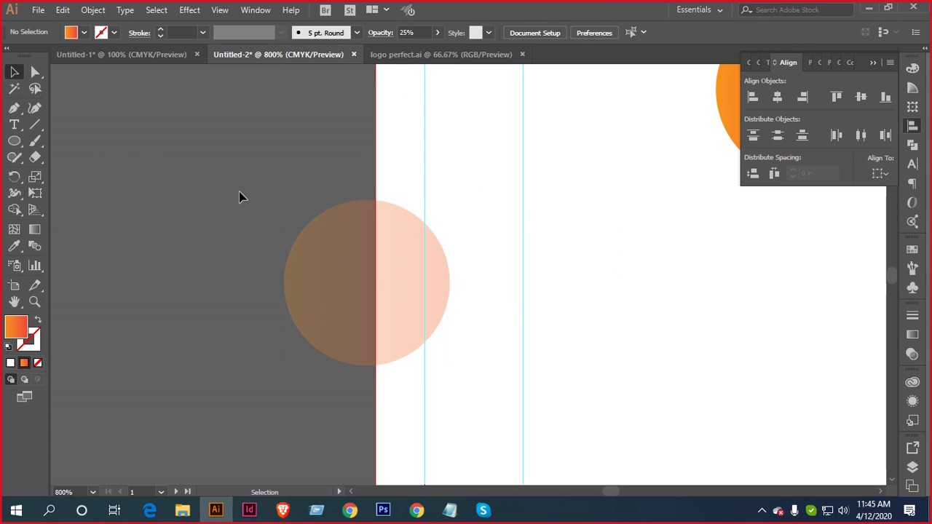
{"action": "left_click_drag", "start_coordinate": [238, 193], "coordinate": [472, 314]}
{"action": "scroll", "coordinate": [495, 287], "scroll_direction": "down", "scroll_amount": 1}
Drag the faded circle onto the orange circle and vertically centre-align both
{"action": "left_click_drag", "start_coordinate": [563, 270], "coordinate": [227, 316]}
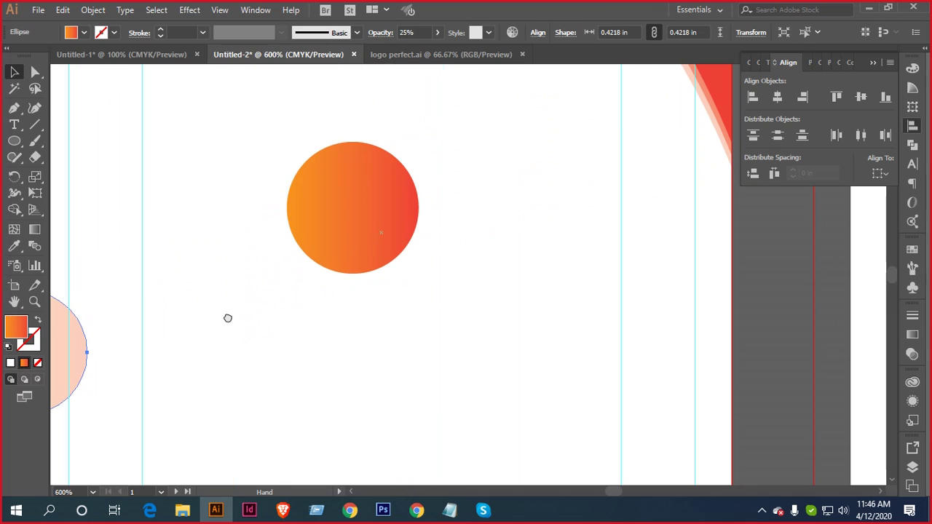
{"action": "left_click_drag", "start_coordinate": [74, 355], "coordinate": [378, 207]}
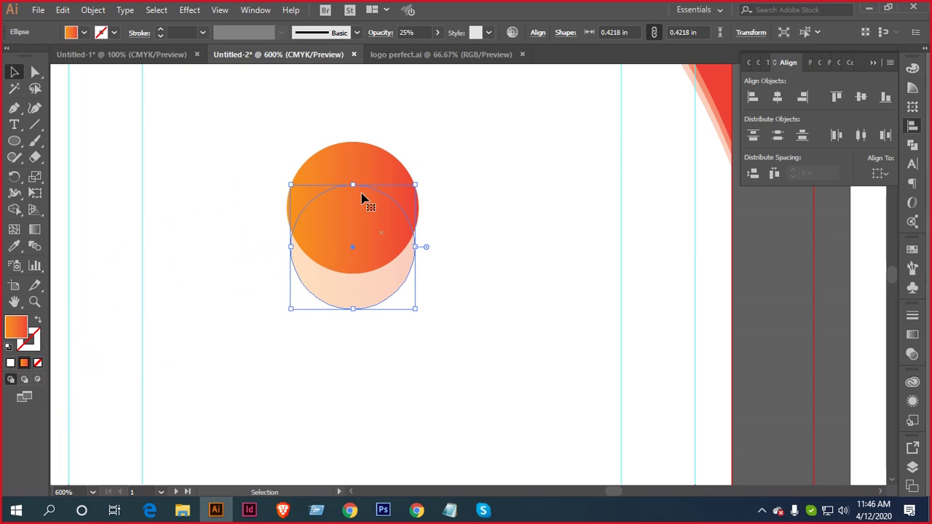
{"action": "scroll", "coordinate": [377, 235], "scroll_direction": "down", "scroll_amount": 1}
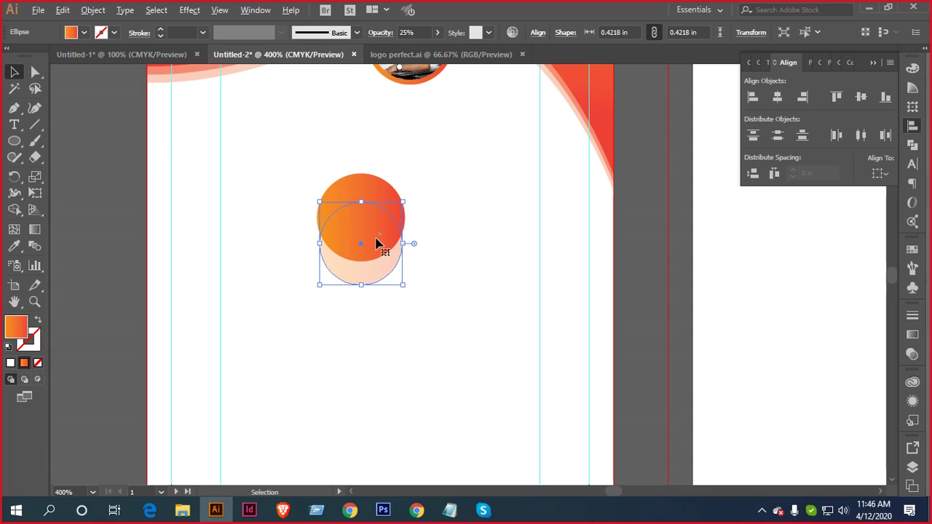
{"action": "scroll", "coordinate": [418, 246], "scroll_direction": "up", "scroll_amount": 1}
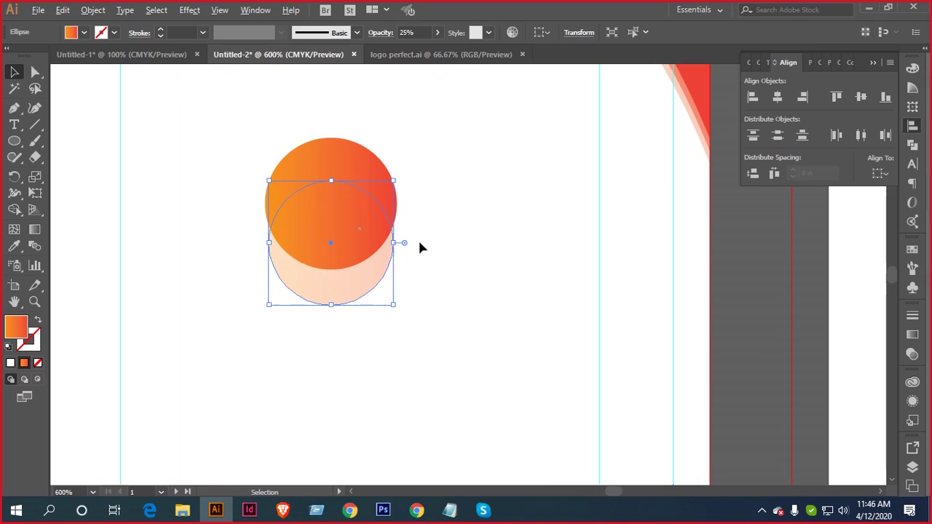
{"action": "left_click_drag", "start_coordinate": [457, 156], "coordinate": [346, 325]}
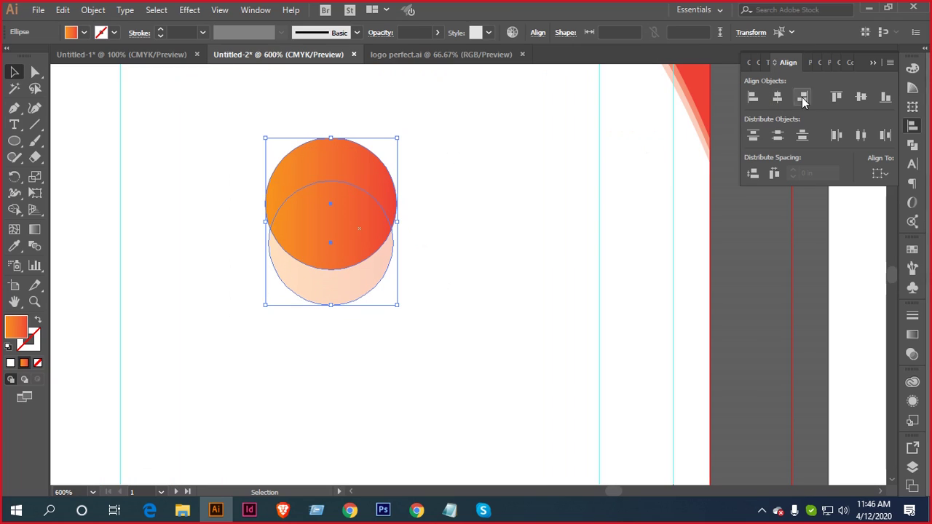
{"action": "left_click", "coordinate": [861, 97]}
{"action": "left_click", "coordinate": [430, 214]}
Select the overlapping circle, briefly trying the Eyedropper before returning to Selection
{"action": "left_click_drag", "start_coordinate": [430, 214], "coordinate": [481, 211]}
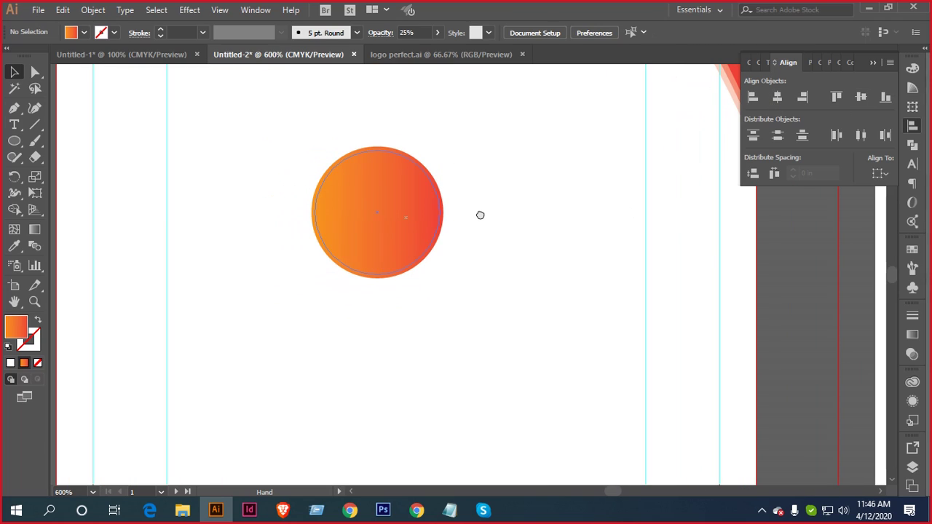
{"action": "scroll", "coordinate": [434, 228], "scroll_direction": "up", "scroll_amount": 1}
{"action": "scroll", "coordinate": [466, 214], "scroll_direction": "down", "scroll_amount": 1}
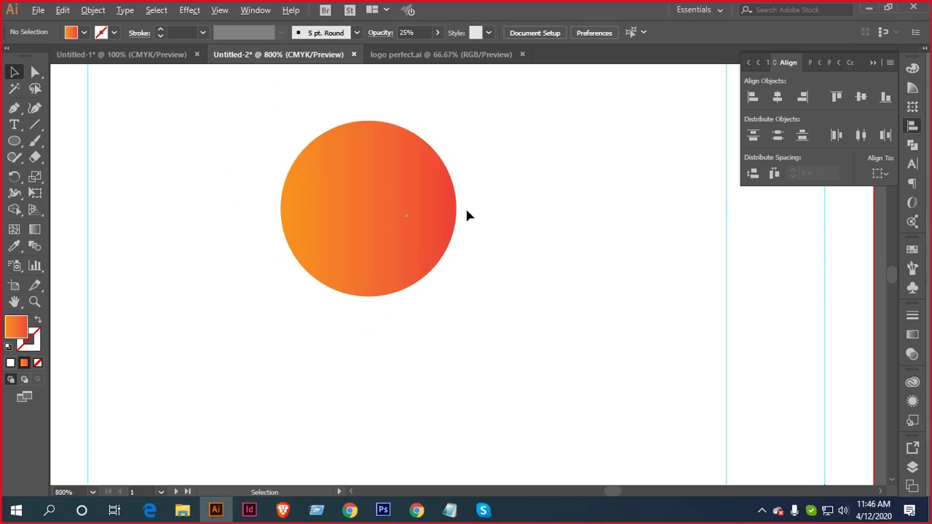
{"action": "scroll", "coordinate": [495, 267], "scroll_direction": "up", "scroll_amount": 2}
{"action": "left_click", "coordinate": [358, 310]}
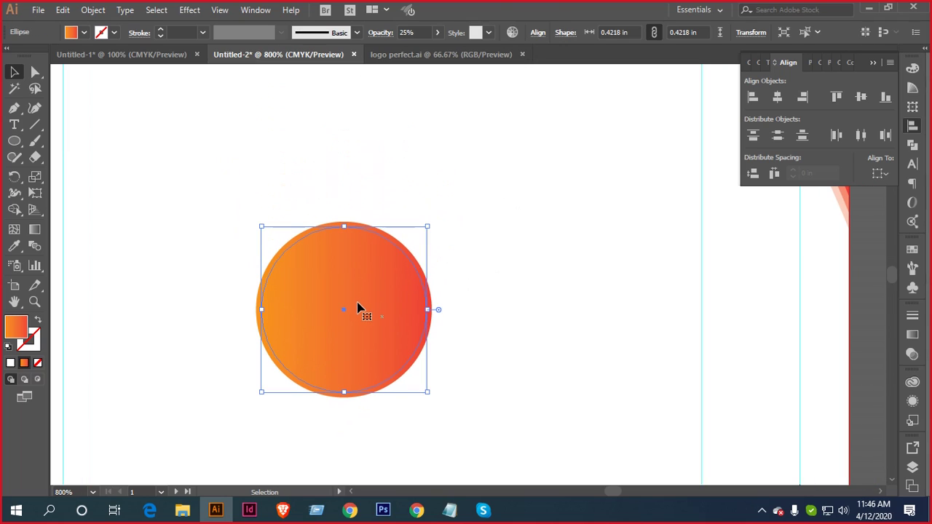
{"action": "scroll", "coordinate": [403, 293], "scroll_direction": "up", "scroll_amount": 4}
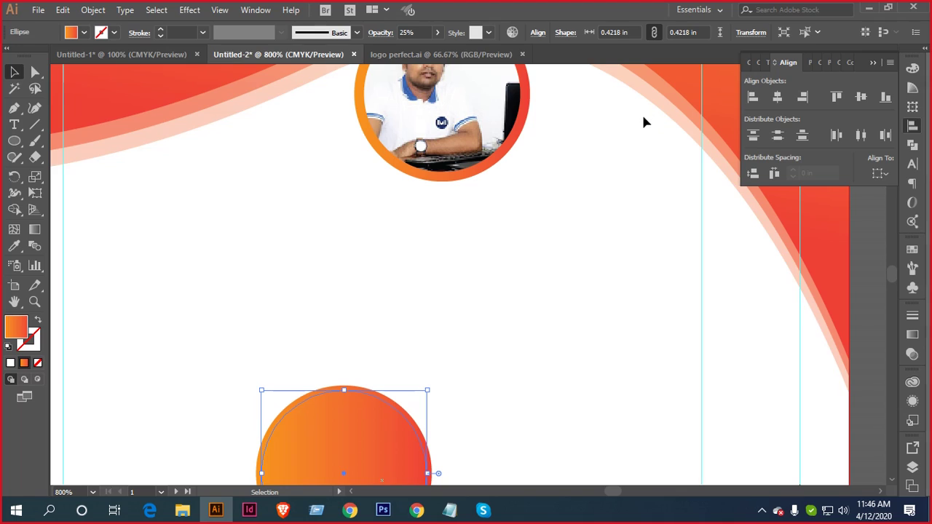
{"action": "key", "text": "i"}
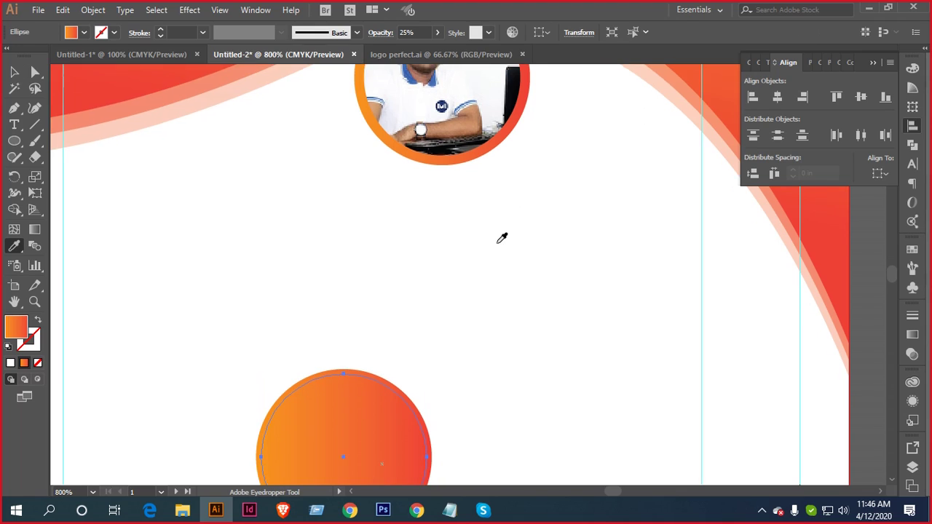
{"action": "scroll", "coordinate": [362, 358], "scroll_direction": "down", "scroll_amount": 2}
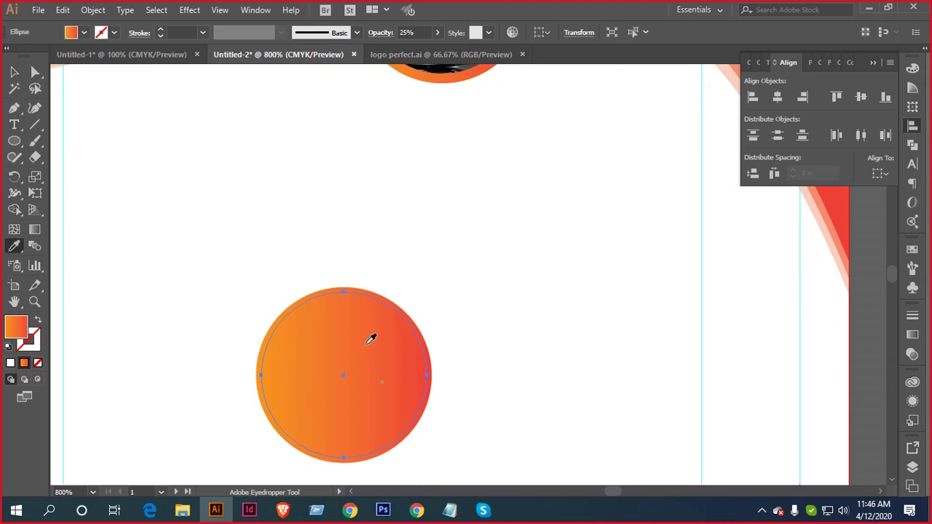
{"action": "key", "text": "v"}
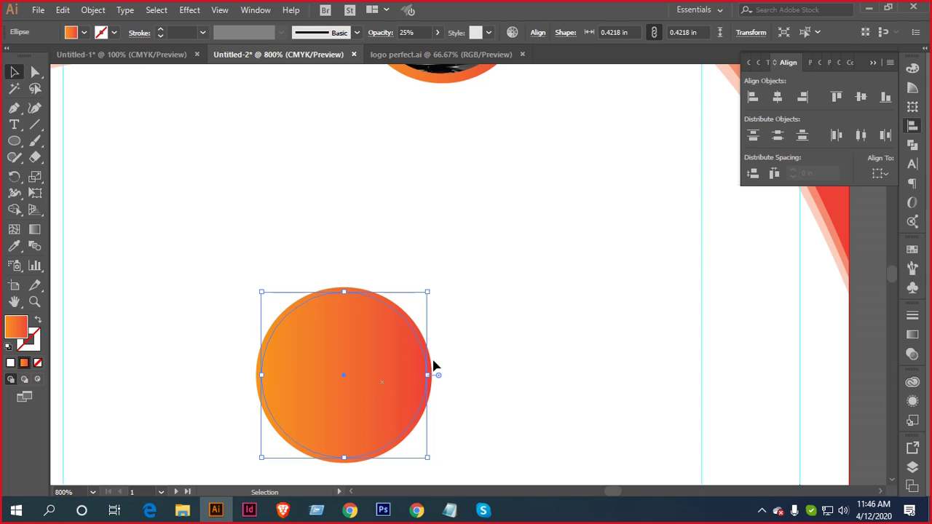
Select the larger solid orange gradient circle and centre it in view
{"action": "left_click", "coordinate": [433, 369]}
{"action": "scroll", "coordinate": [461, 364], "scroll_direction": "up", "scroll_amount": 2}
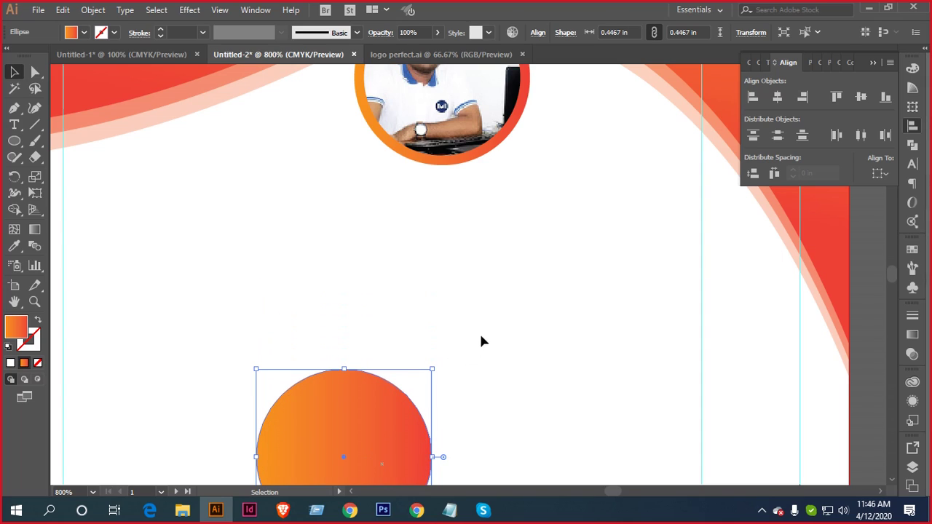
{"action": "scroll", "coordinate": [217, 167], "scroll_direction": "up", "scroll_amount": 2}
{"action": "scroll", "coordinate": [374, 292], "scroll_direction": "down", "scroll_amount": 5}
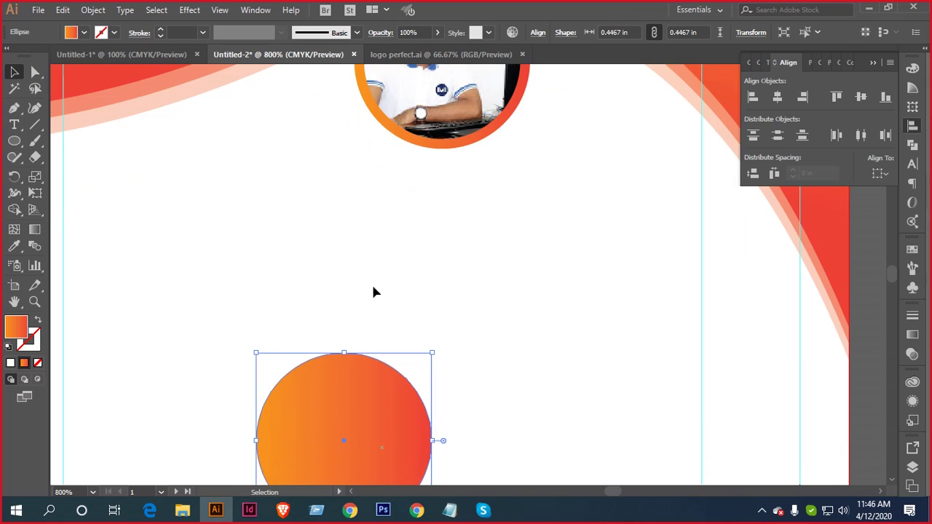
{"action": "scroll", "coordinate": [432, 353], "scroll_direction": "up", "scroll_amount": 2}
{"action": "left_click_drag", "start_coordinate": [388, 313], "coordinate": [501, 237]}
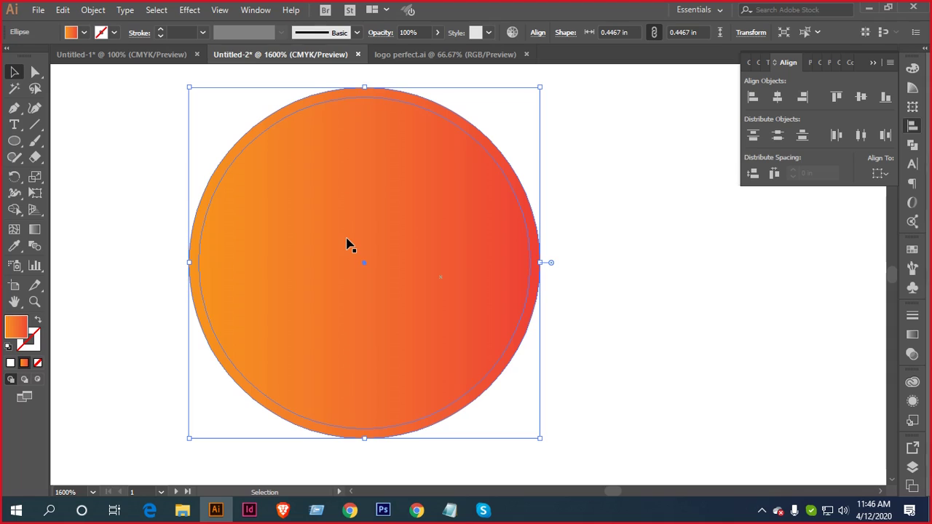
Select the outer and inner circles and split them with Pathfinder Divide
{"action": "left_click", "coordinate": [83, 33]}
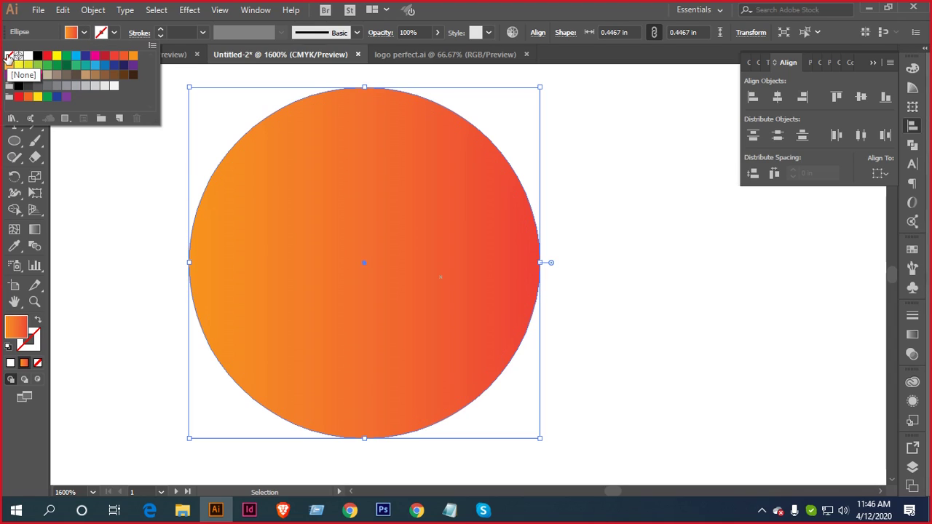
{"action": "left_click", "coordinate": [107, 191]}
{"action": "scroll", "coordinate": [277, 223], "scroll_direction": "down", "scroll_amount": 1}
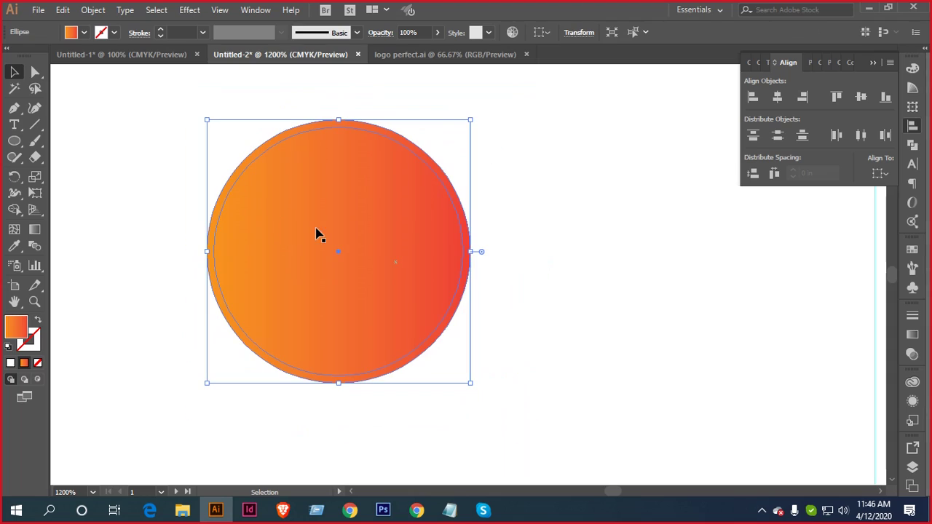
{"action": "left_click_drag", "start_coordinate": [532, 172], "coordinate": [245, 374]}
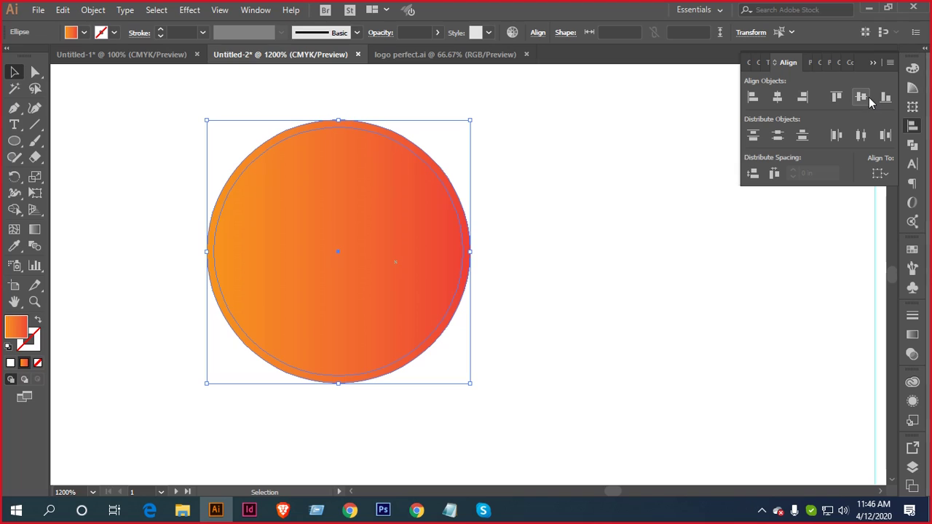
{"action": "left_click", "coordinate": [912, 144]}
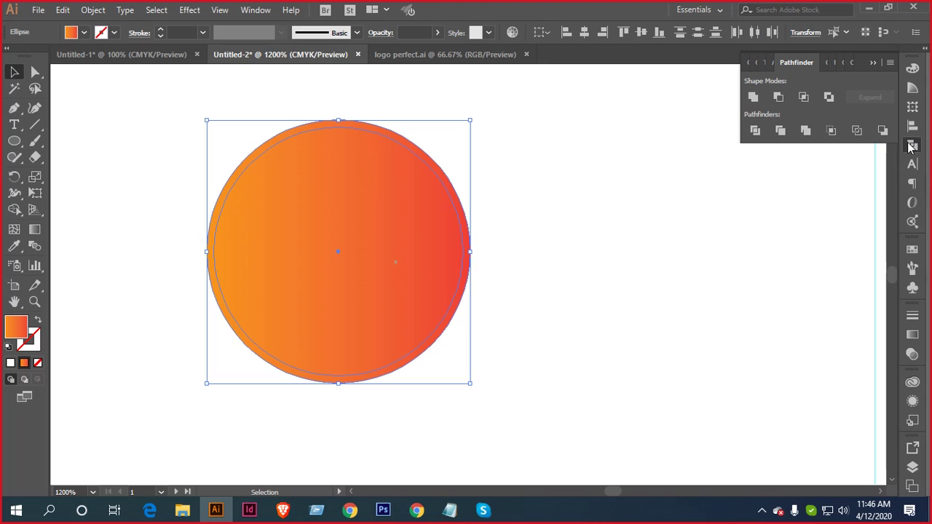
{"action": "left_click", "coordinate": [755, 130]}
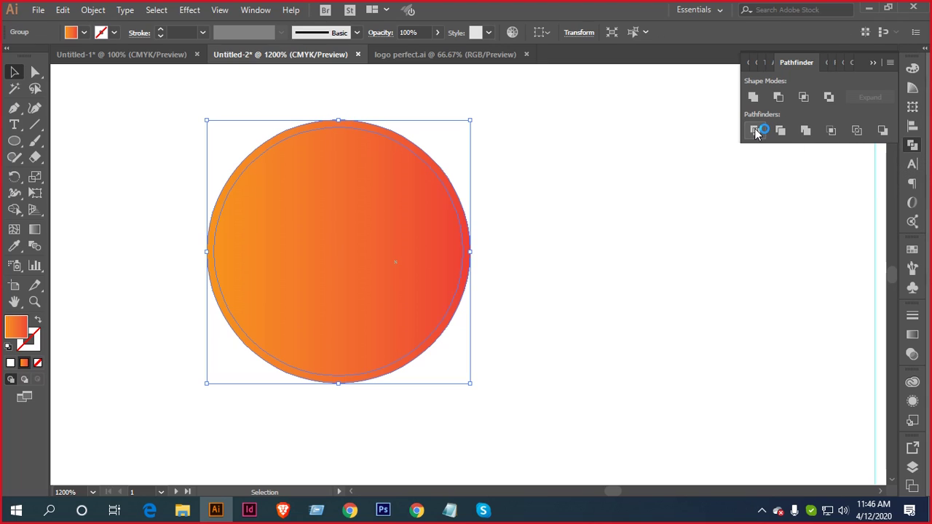
Ungroup the divided pieces and pull the inner circle out to the right
{"action": "right_click", "coordinate": [288, 236]}
{"action": "left_click", "coordinate": [341, 328]}
{"action": "left_click", "coordinate": [665, 225]}
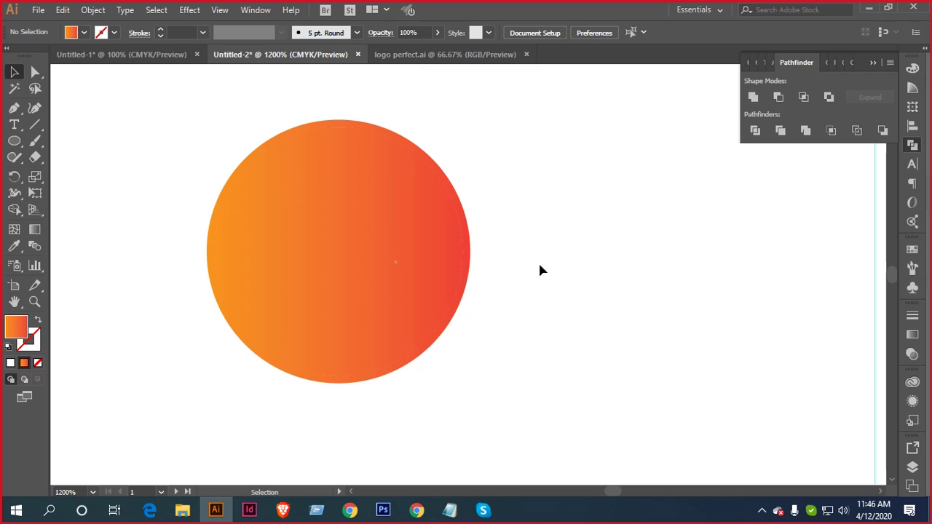
{"action": "left_click_drag", "start_coordinate": [386, 251], "coordinate": [619, 287]}
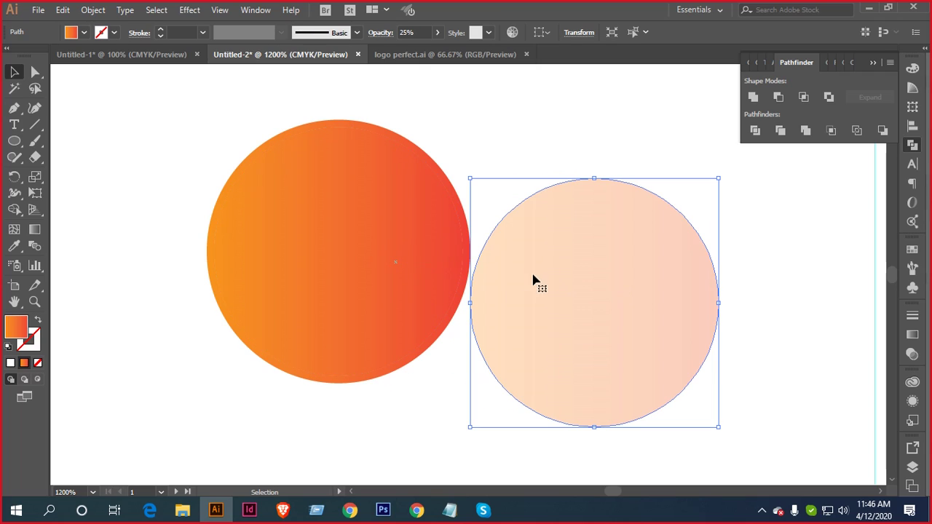
Delete the leftover solid gradient circle
{"action": "left_click_drag", "start_coordinate": [371, 229], "coordinate": [143, 336]}
{"action": "scroll", "coordinate": [278, 292], "scroll_direction": "down", "scroll_amount": 2}
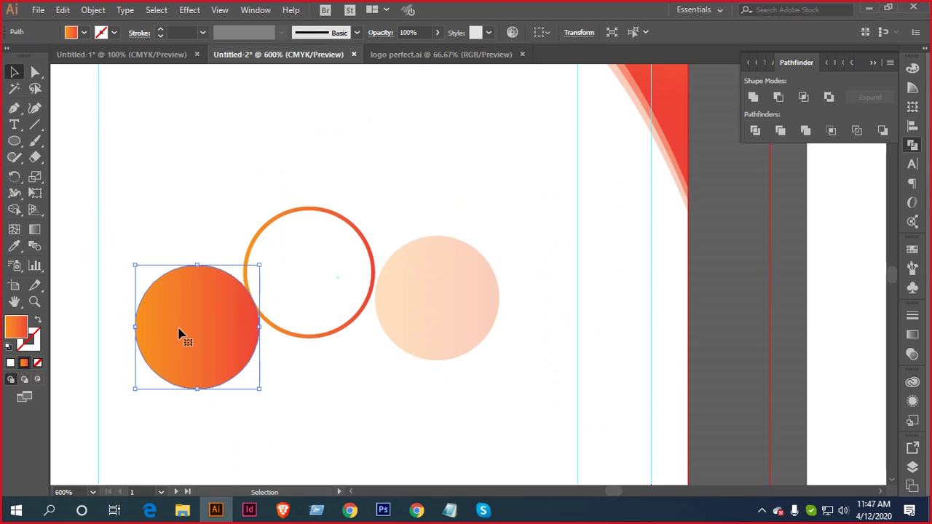
{"action": "key", "text": "Delete"}
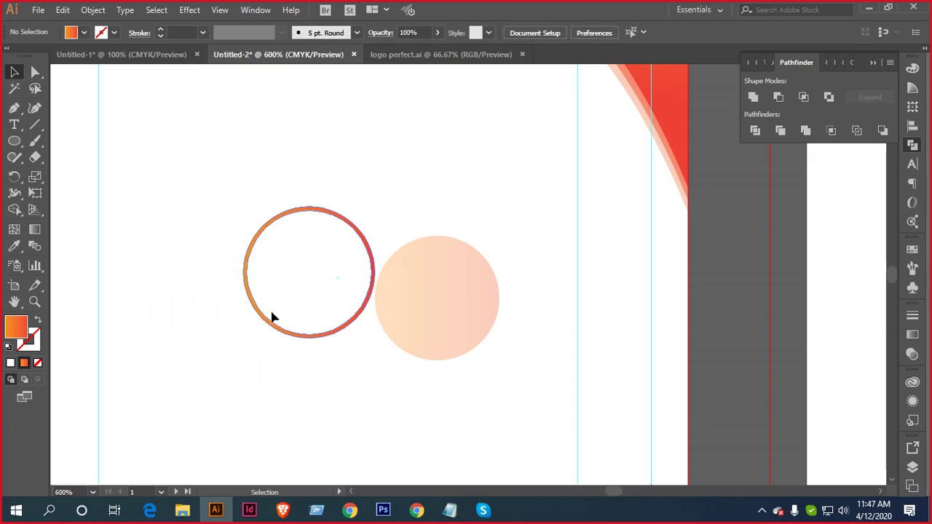
Centre the ring and peach circle horizontally and vertically, then adjust the peach circle's position
{"action": "left_click_drag", "start_coordinate": [152, 210], "coordinate": [453, 332]}
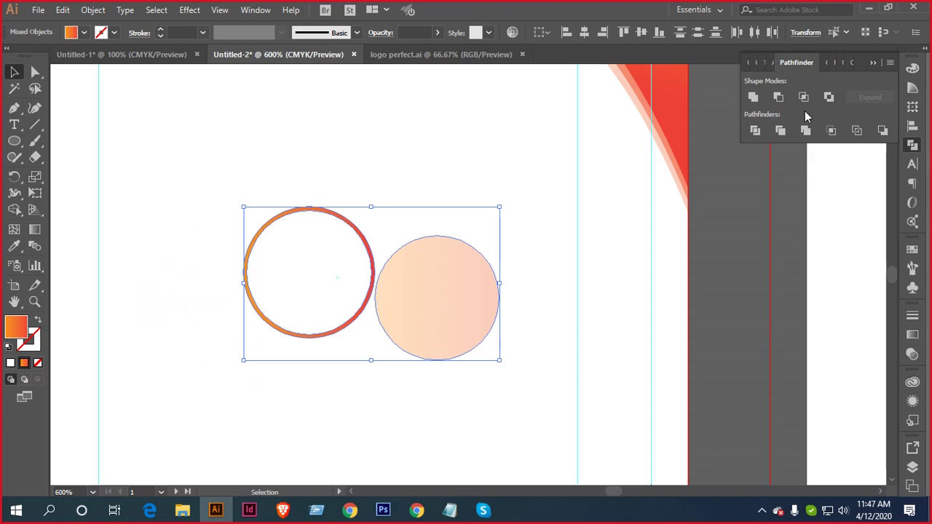
{"action": "left_click", "coordinate": [912, 125]}
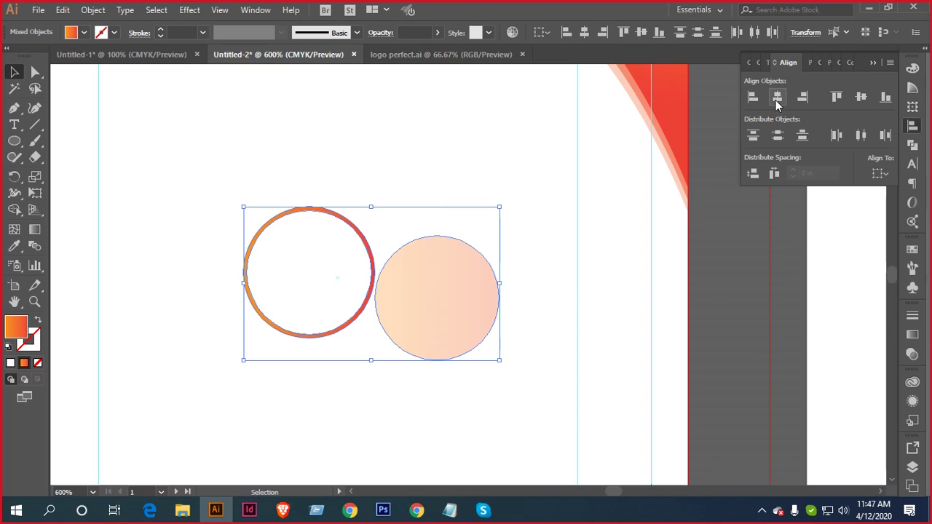
{"action": "left_click", "coordinate": [777, 97]}
{"action": "left_click", "coordinate": [861, 97]}
{"action": "left_click", "coordinate": [468, 297]}
{"action": "scroll", "coordinate": [444, 306], "scroll_direction": "up", "scroll_amount": 3}
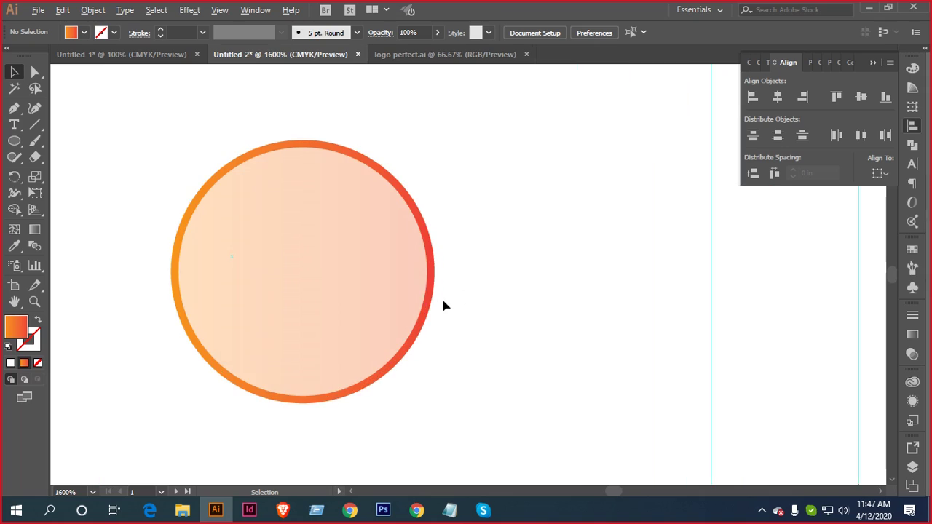
{"action": "left_click_drag", "start_coordinate": [404, 208], "coordinate": [394, 269]}
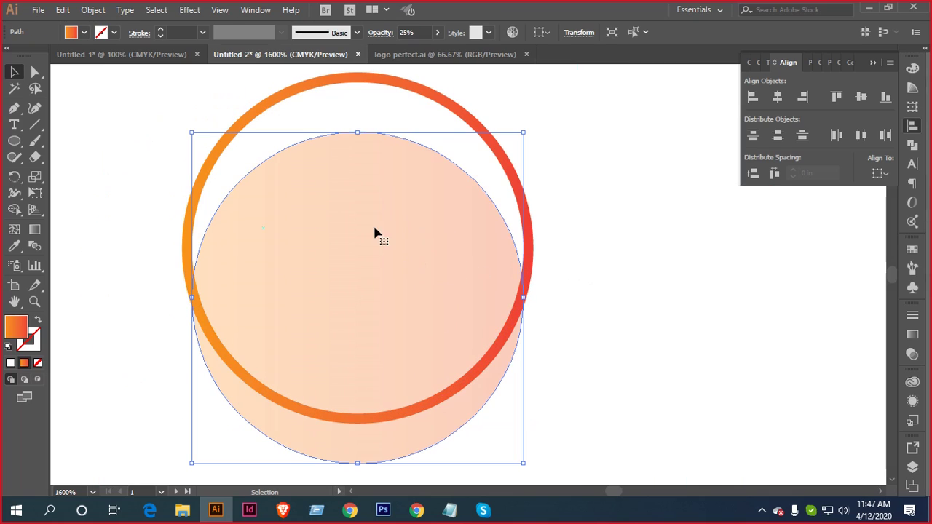
{"action": "left_click_drag", "start_coordinate": [374, 232], "coordinate": [383, 194]}
{"action": "left_click", "coordinate": [457, 83]}
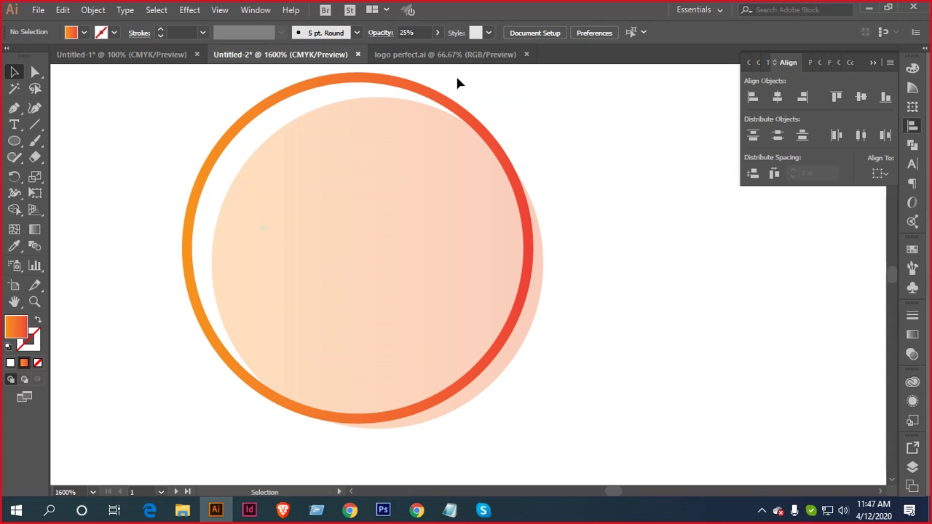
Apply the pale salmon header stripe's style to the ring with the Eyedropper
{"action": "left_click_drag", "start_coordinate": [379, 93], "coordinate": [379, 96]}
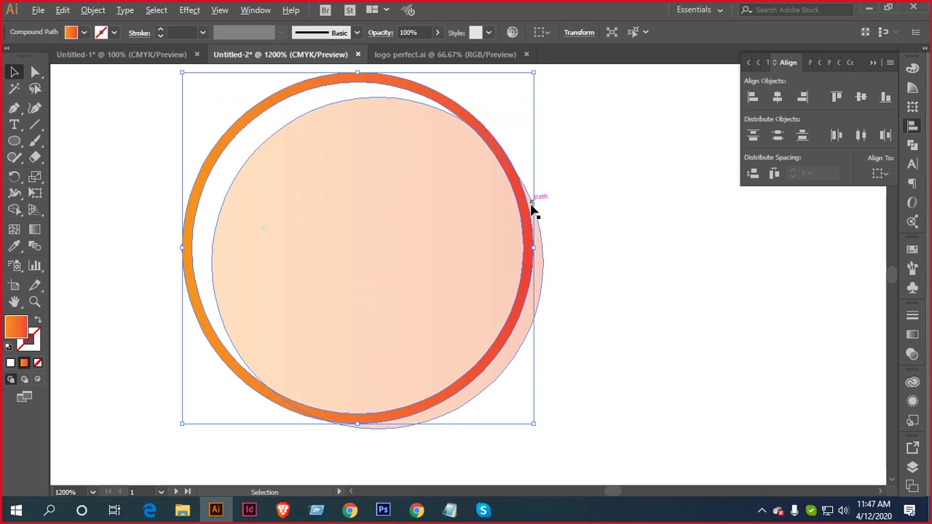
{"action": "key", "text": "ctrl+minus"}
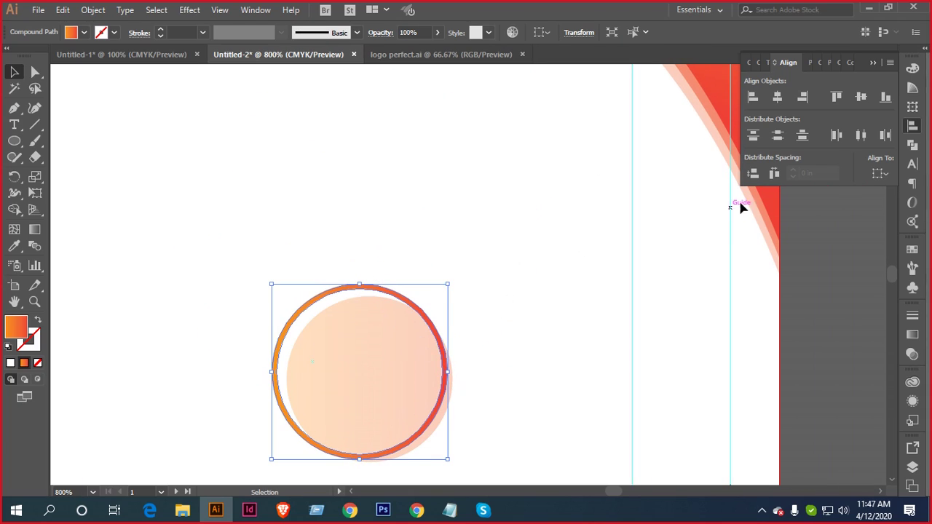
{"action": "scroll", "coordinate": [719, 114], "scroll_direction": "up", "scroll_amount": 4}
{"action": "left_click", "coordinate": [702, 120]}
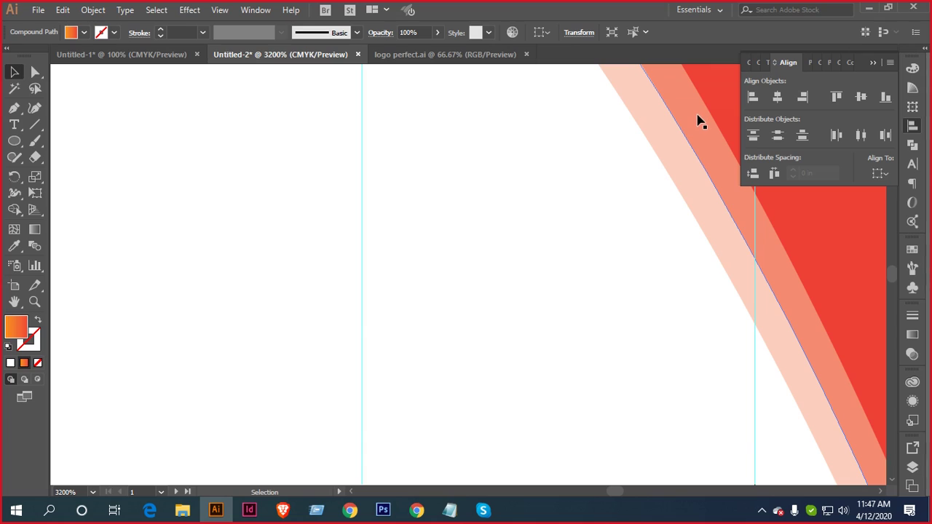
{"action": "key", "text": "i"}
{"action": "left_click", "coordinate": [637, 120]}
{"action": "key", "text": "v"}
{"action": "key", "text": "ctrl+minus"}
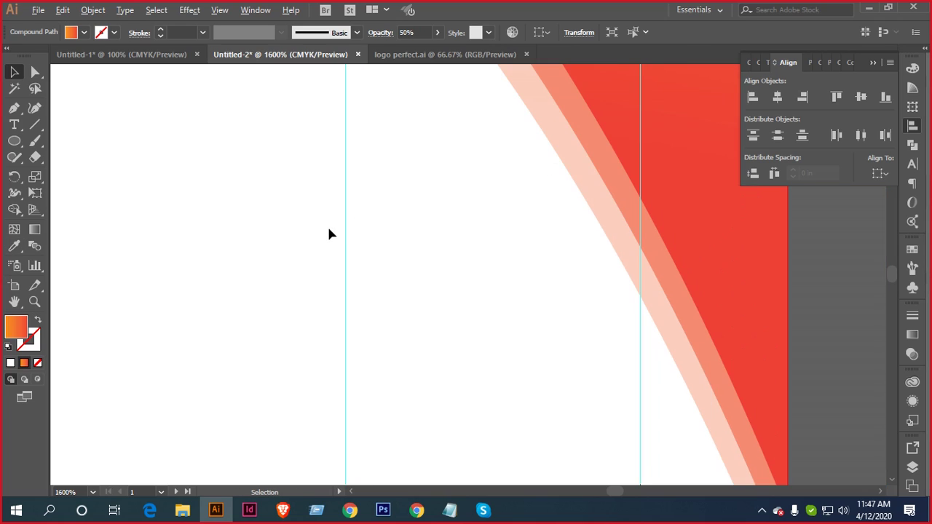
{"action": "scroll", "coordinate": [328, 228], "scroll_direction": "down", "scroll_amount": 1}
{"action": "left_click_drag", "start_coordinate": [335, 269], "coordinate": [583, 117]}
{"action": "scroll", "coordinate": [403, 223], "scroll_direction": "down", "scroll_amount": 1}
Align the ring and peach circle on a common horizontal and vertical centre
{"action": "left_click_drag", "start_coordinate": [387, 255], "coordinate": [273, 382]}
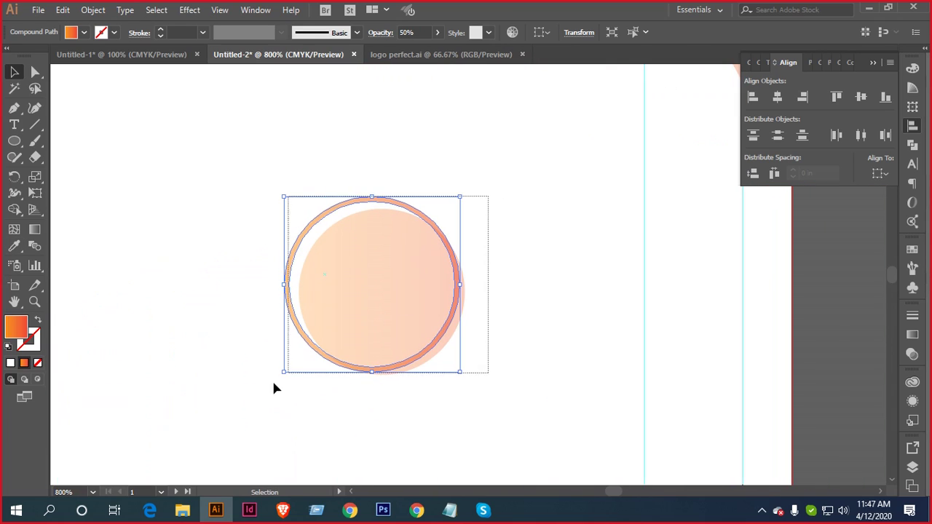
{"action": "left_click", "coordinate": [776, 97]}
{"action": "left_click", "coordinate": [861, 97]}
{"action": "left_click", "coordinate": [554, 244]}
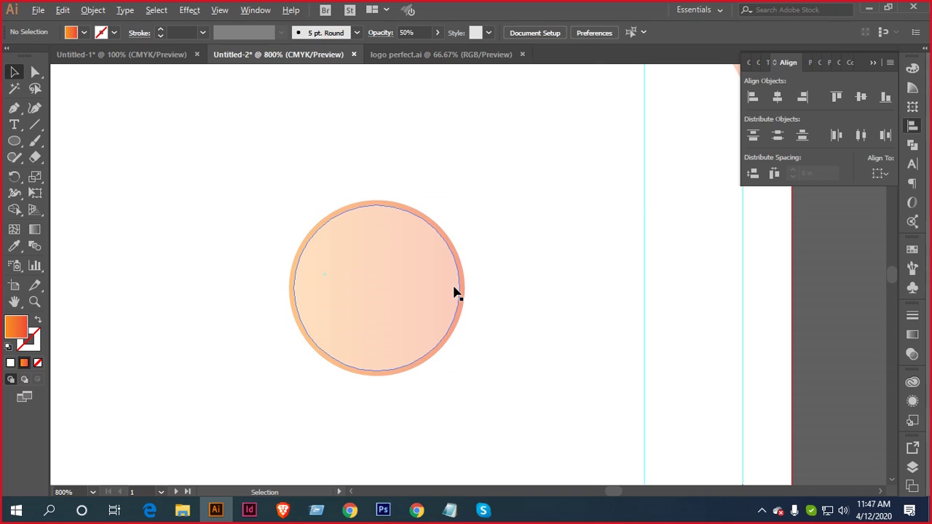
{"action": "scroll", "coordinate": [455, 293], "scroll_direction": "down", "scroll_amount": 1}
{"action": "scroll", "coordinate": [462, 301], "scroll_direction": "down", "scroll_amount": 2}
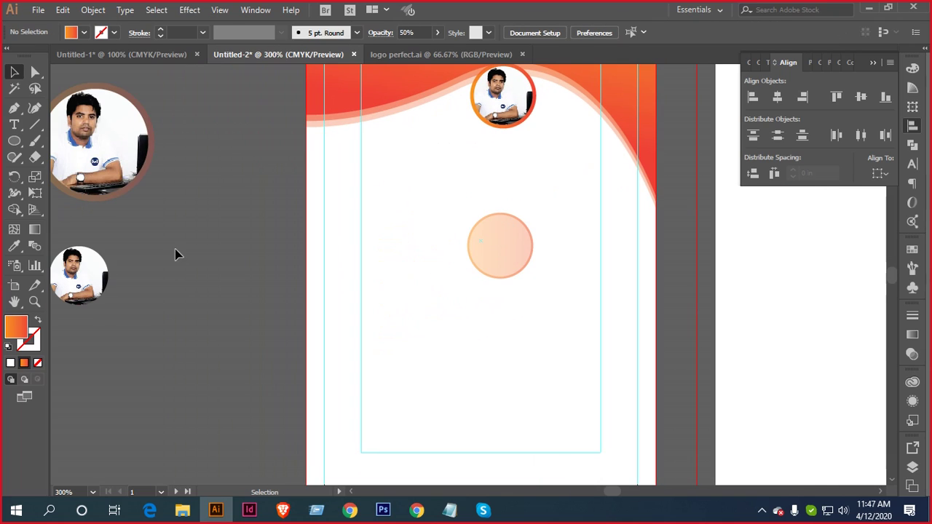
Place the portrait photo on the peach circle and centre it inside the ring
{"action": "left_click_drag", "start_coordinate": [95, 280], "coordinate": [530, 251]}
{"action": "scroll", "coordinate": [530, 248], "scroll_direction": "up", "scroll_amount": 2}
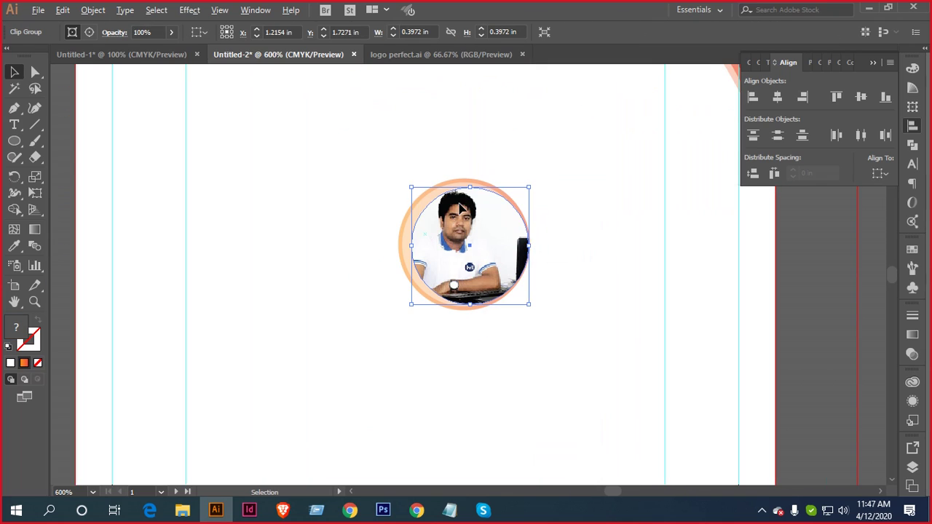
{"action": "left_click_drag", "start_coordinate": [337, 187], "coordinate": [437, 277]}
{"action": "left_click", "coordinate": [777, 96]}
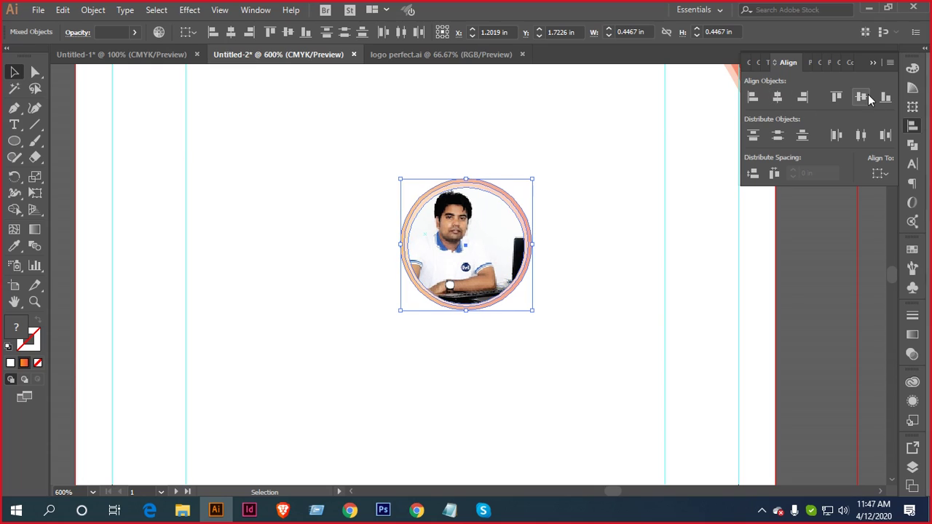
{"action": "left_click", "coordinate": [861, 97]}
{"action": "left_click", "coordinate": [568, 191]}
{"action": "scroll", "coordinate": [544, 222], "scroll_direction": "up", "scroll_amount": 3}
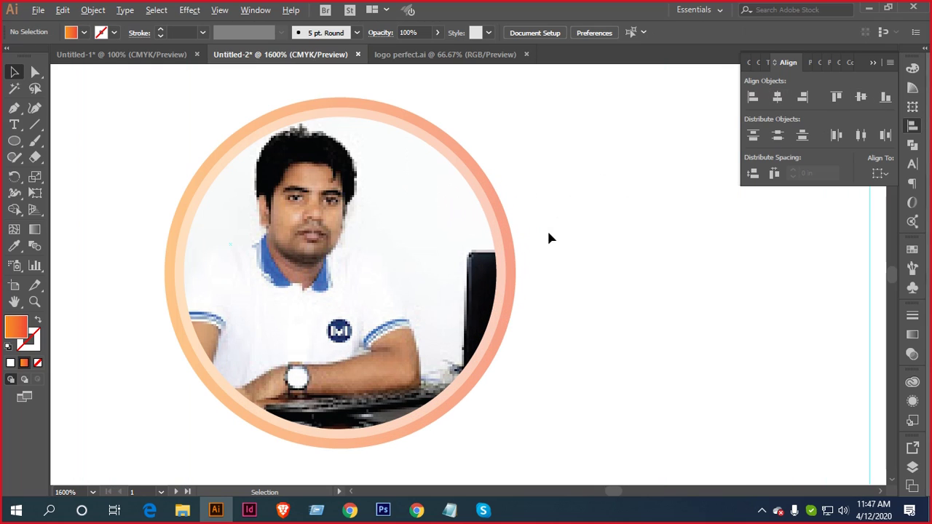
Delete the old photo circle sitting above the framed photo group
{"action": "left_click_drag", "start_coordinate": [548, 233], "coordinate": [666, 221]}
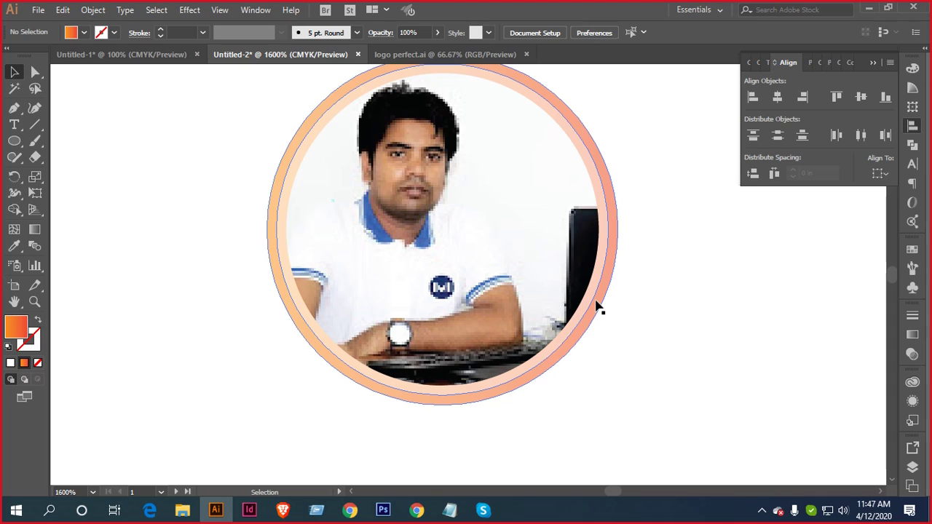
{"action": "scroll", "coordinate": [641, 373], "scroll_direction": "down", "scroll_amount": 3}
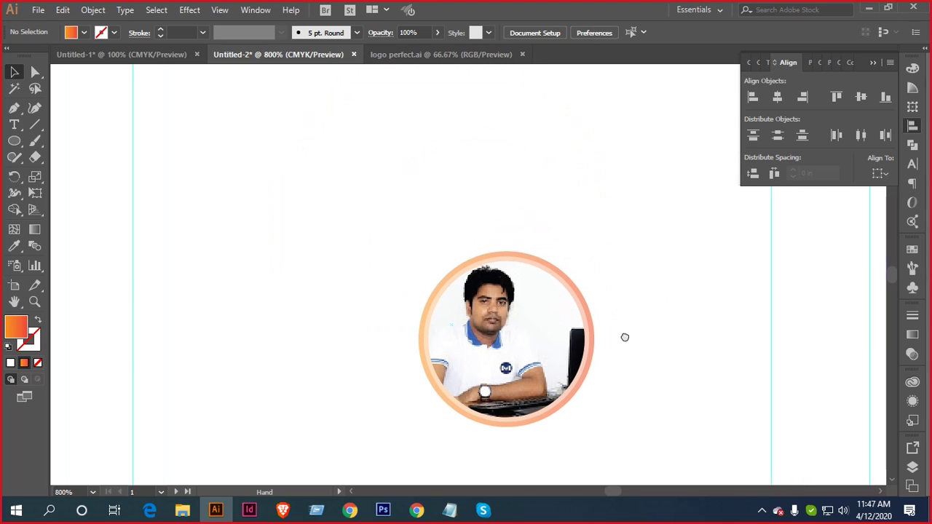
{"action": "left_click_drag", "start_coordinate": [619, 268], "coordinate": [444, 430]}
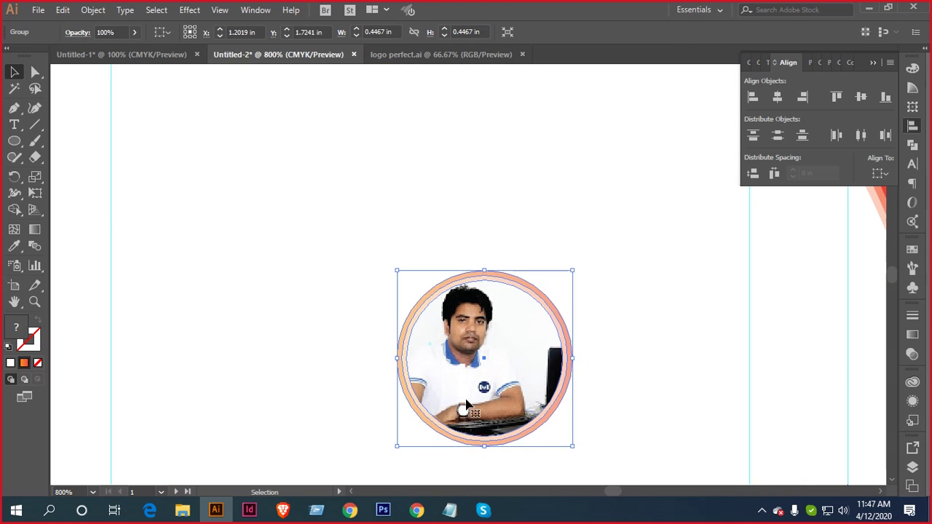
{"action": "scroll", "coordinate": [566, 370], "scroll_direction": "down", "scroll_amount": 2}
{"action": "scroll", "coordinate": [566, 370], "scroll_direction": "up", "scroll_amount": 2}
{"action": "left_click_drag", "start_coordinate": [497, 408], "coordinate": [468, 291]}
{"action": "left_click", "coordinate": [501, 235]}
{"action": "key", "text": "Delete"}
Enlarge the framed photo slightly, move it under the wave, and centre it on the artboard
{"action": "scroll", "coordinate": [487, 229], "scroll_direction": "up", "scroll_amount": 3}
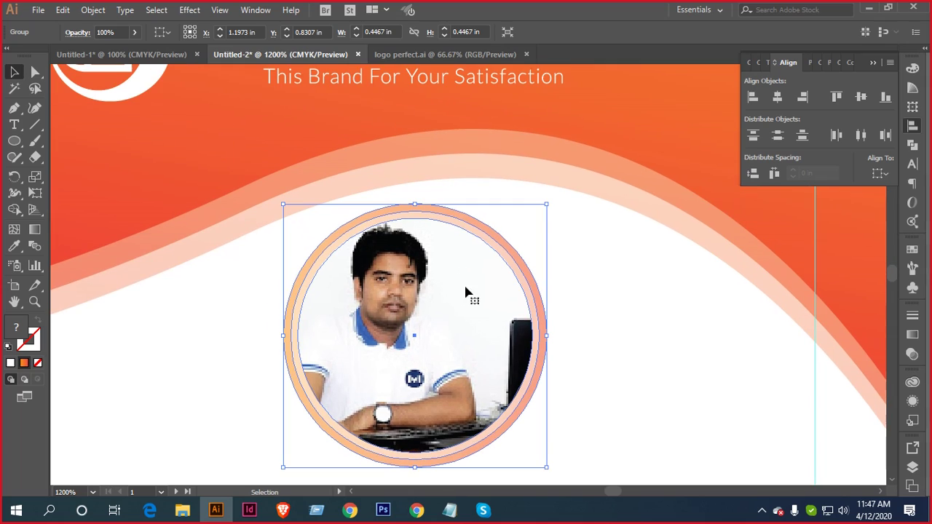
{"action": "left_click_drag", "start_coordinate": [547, 203], "coordinate": [558, 192]}
{"action": "left_click_drag", "start_coordinate": [445, 291], "coordinate": [455, 225]}
{"action": "scroll", "coordinate": [455, 225], "scroll_direction": "down", "scroll_amount": 2}
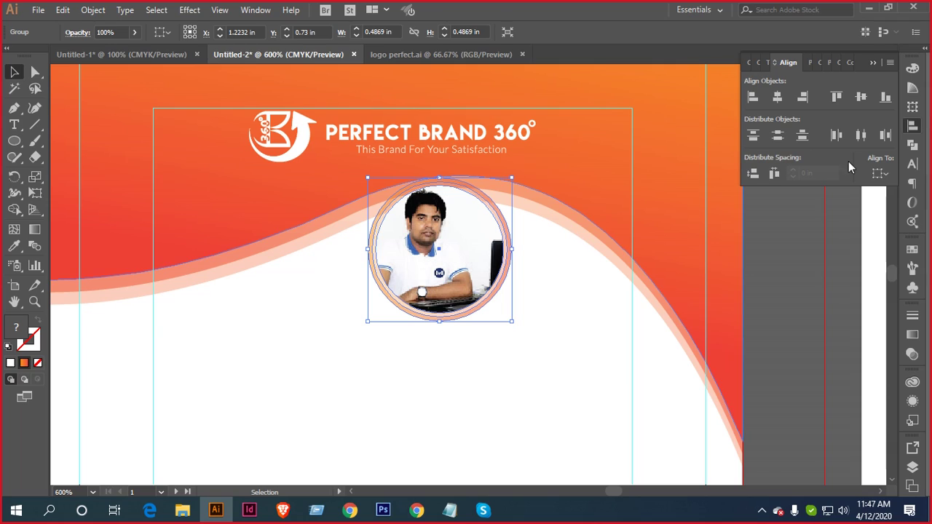
{"action": "left_click", "coordinate": [884, 177]}
{"action": "left_click", "coordinate": [844, 219]}
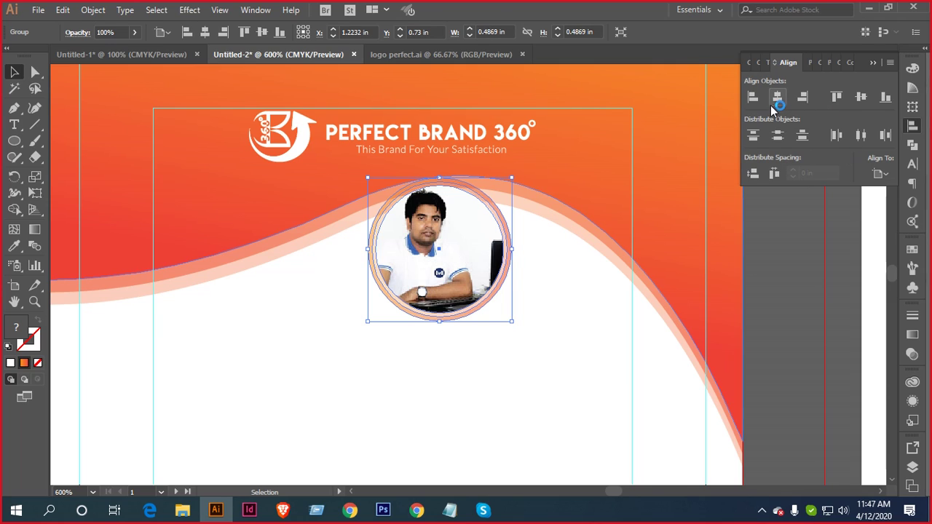
{"action": "left_click", "coordinate": [777, 99]}
{"action": "left_click", "coordinate": [535, 300]}
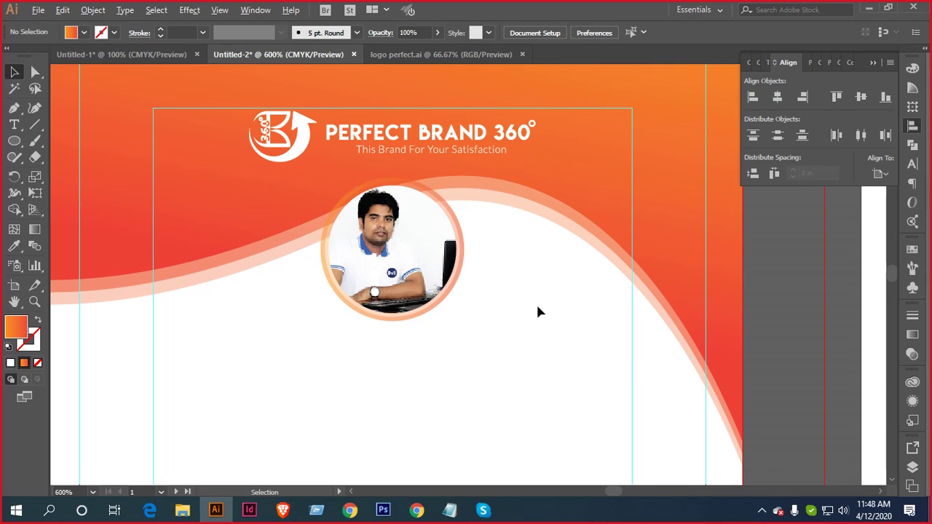
Nudge the photo group down one step with the Down arrow and marquee-select it again
{"action": "scroll", "coordinate": [536, 303], "scroll_direction": "down", "scroll_amount": 1}
{"action": "left_click_drag", "start_coordinate": [537, 339], "coordinate": [578, 302]}
{"action": "left_click", "coordinate": [517, 249]}
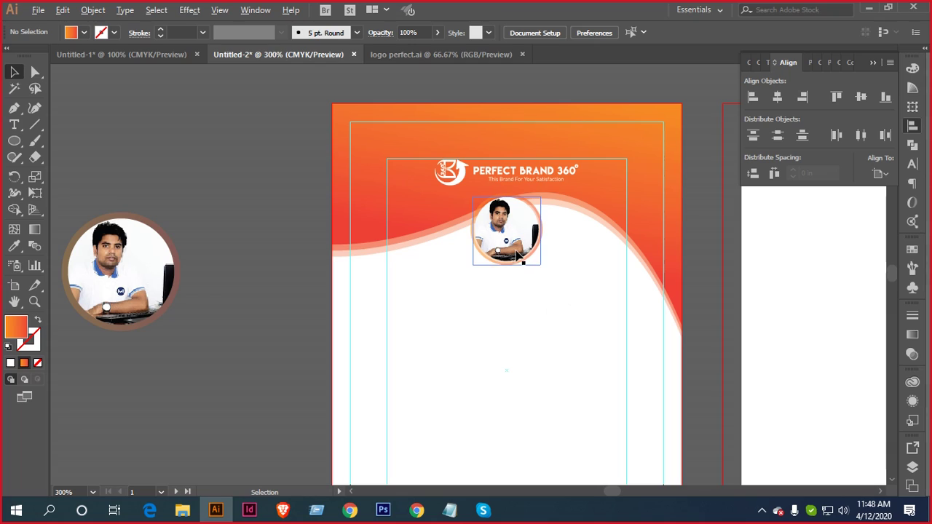
{"action": "scroll", "coordinate": [520, 252], "scroll_direction": "up", "scroll_amount": 3}
{"action": "left_click", "coordinate": [520, 254]}
{"action": "key", "text": "Down"}
{"action": "key", "text": "Down"}
{"action": "key", "text": "Down"}
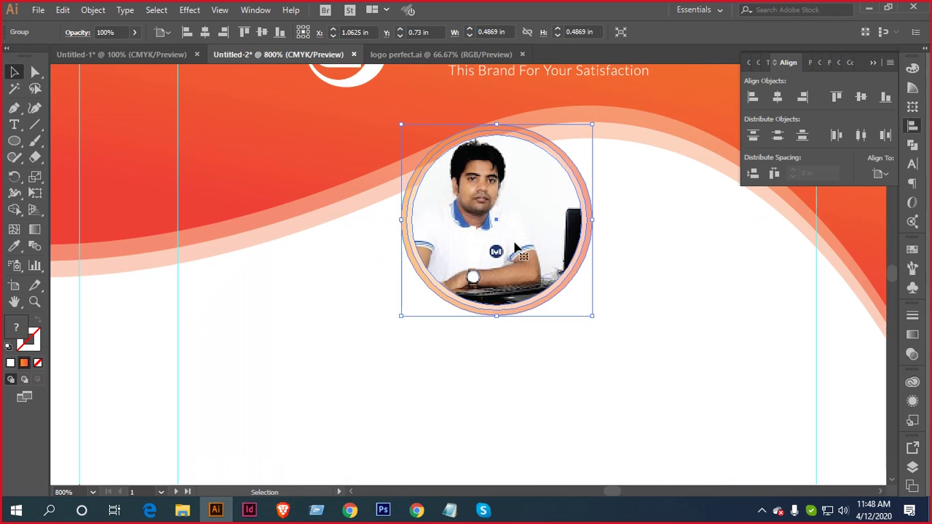
{"action": "left_click", "coordinate": [636, 253]}
{"action": "scroll", "coordinate": [632, 291], "scroll_direction": "down", "scroll_amount": 3}
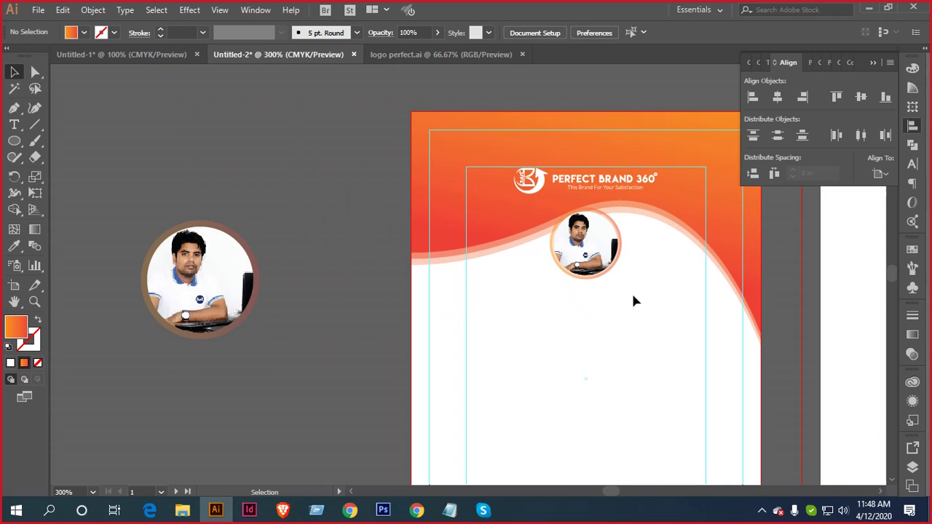
{"action": "scroll", "coordinate": [595, 279], "scroll_direction": "up", "scroll_amount": 3}
{"action": "left_click_drag", "start_coordinate": [627, 230], "coordinate": [438, 158]}
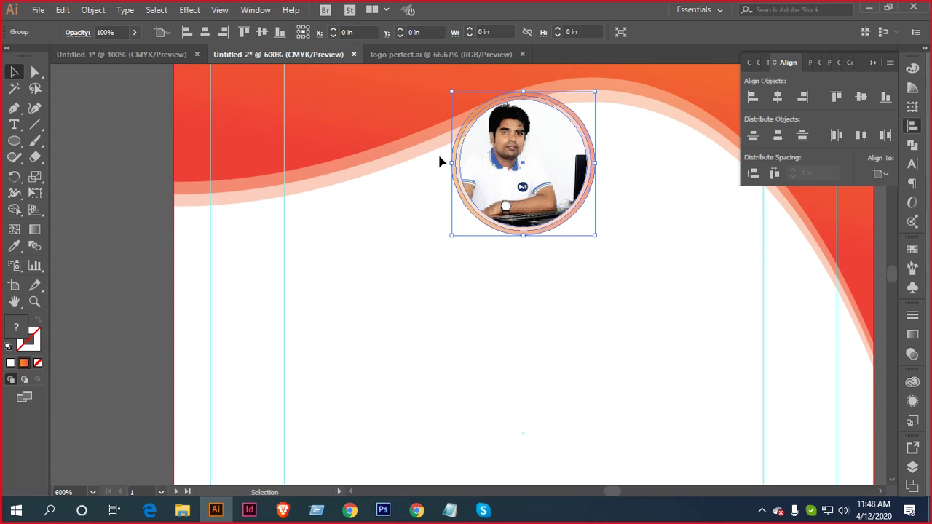
Preview a Drop Shadow on the photo, then cancel it
{"action": "left_click", "coordinate": [186, 10]}
{"action": "mouse_move", "coordinate": [236, 164]}
{"action": "left_click", "coordinate": [383, 166]}
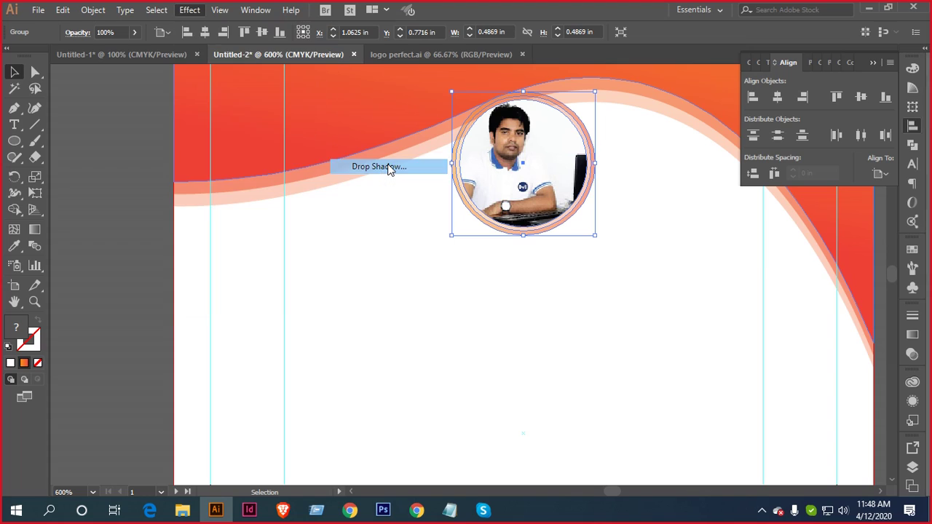
{"action": "left_click", "coordinate": [724, 247]}
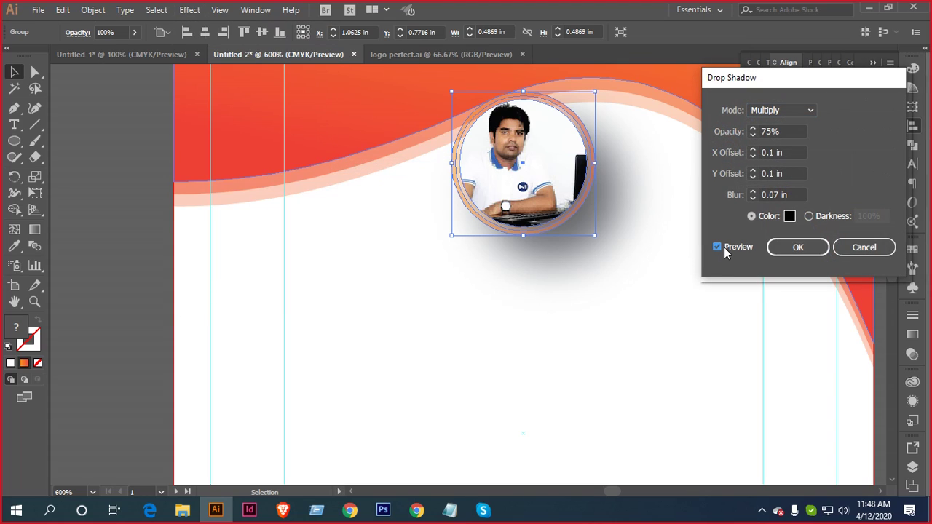
{"action": "left_click", "coordinate": [878, 252]}
{"action": "right_click", "coordinate": [622, 52]}
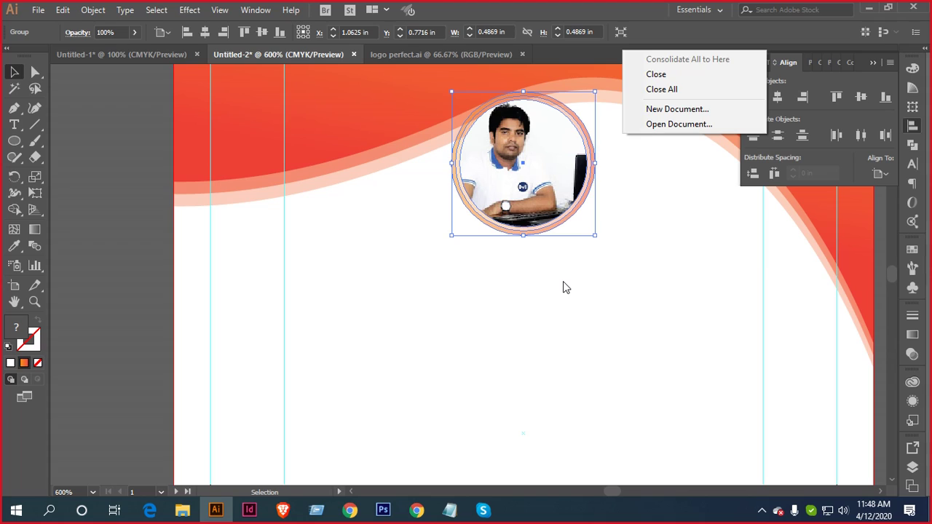
{"action": "left_click", "coordinate": [534, 308]}
Show the rulers with Ctrl+R and switch their units to Pixels
{"action": "key", "text": "ctrl+r"}
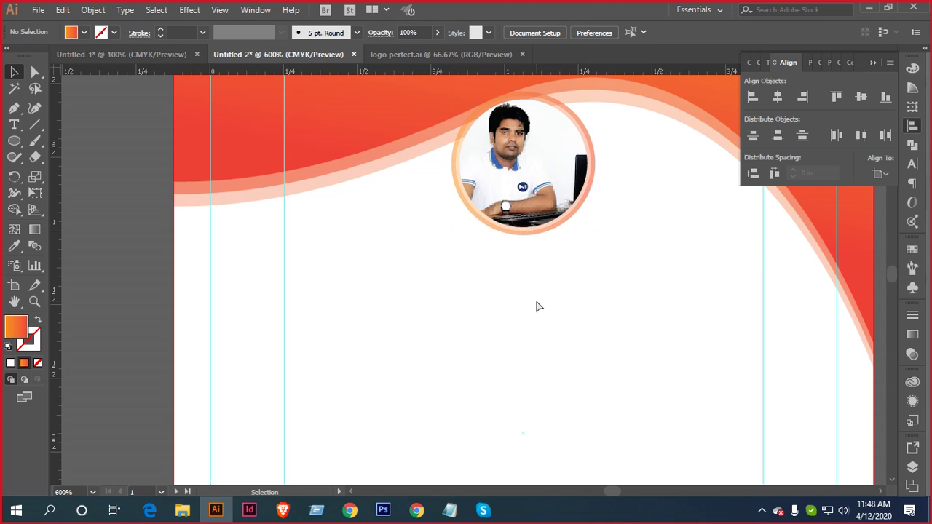
{"action": "right_click", "coordinate": [561, 69]}
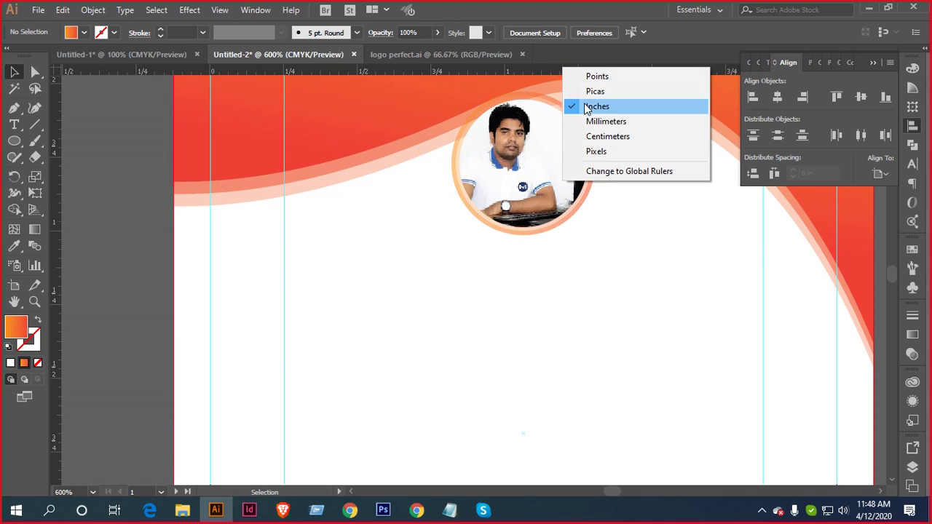
{"action": "left_click", "coordinate": [610, 150]}
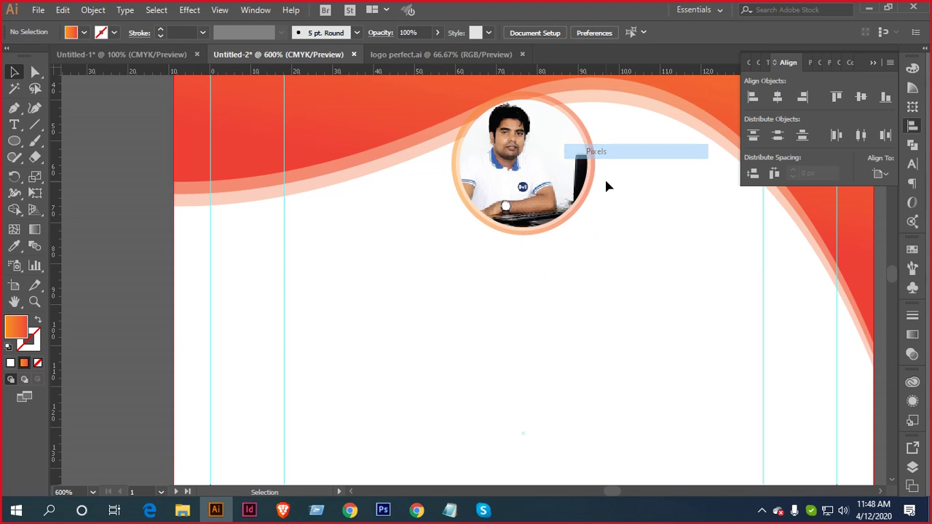
{"action": "left_click", "coordinate": [167, 11]}
{"action": "left_click", "coordinate": [182, 11]}
{"action": "left_click", "coordinate": [188, 11]}
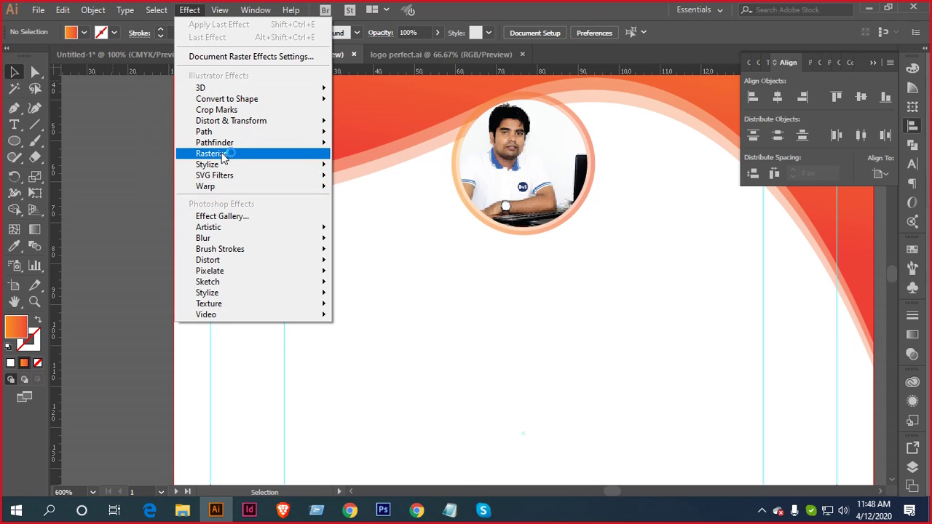
Select the photo with its rings and open Drop Shadow with Preview on
{"action": "mouse_move", "coordinate": [220, 166]}
{"action": "left_click", "coordinate": [411, 166]}
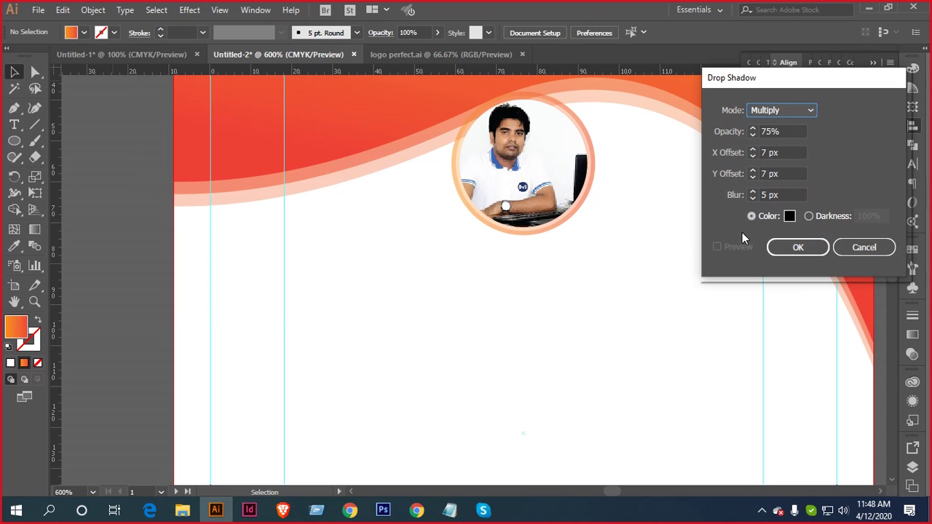
{"action": "key", "text": "Escape"}
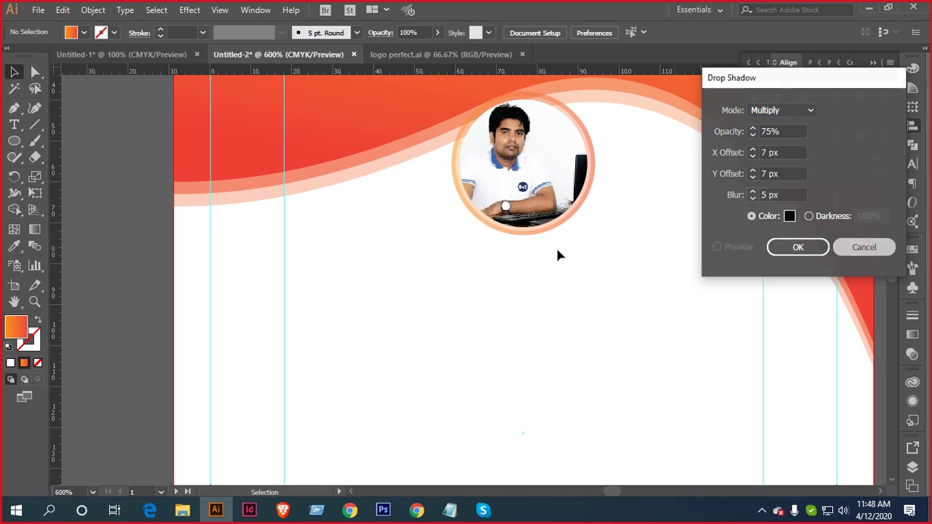
{"action": "left_click_drag", "start_coordinate": [541, 250], "coordinate": [494, 177]}
{"action": "left_click", "coordinate": [189, 10]}
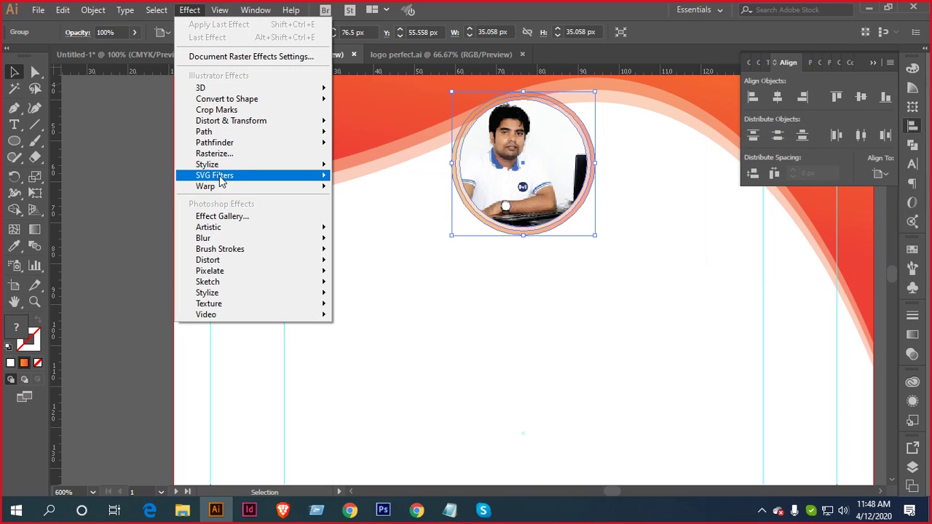
{"action": "mouse_move", "coordinate": [219, 164]}
{"action": "left_click", "coordinate": [408, 167]}
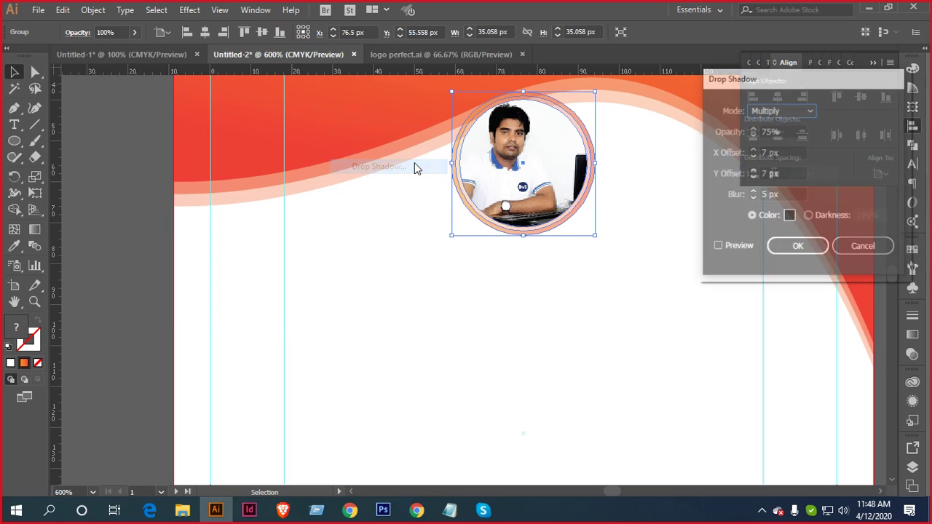
{"action": "left_click", "coordinate": [718, 247]}
Bring the shadow blur down to 3 px, the X offset to 1 px and the Y offset to 2 px
{"action": "left_click", "coordinate": [797, 201]}
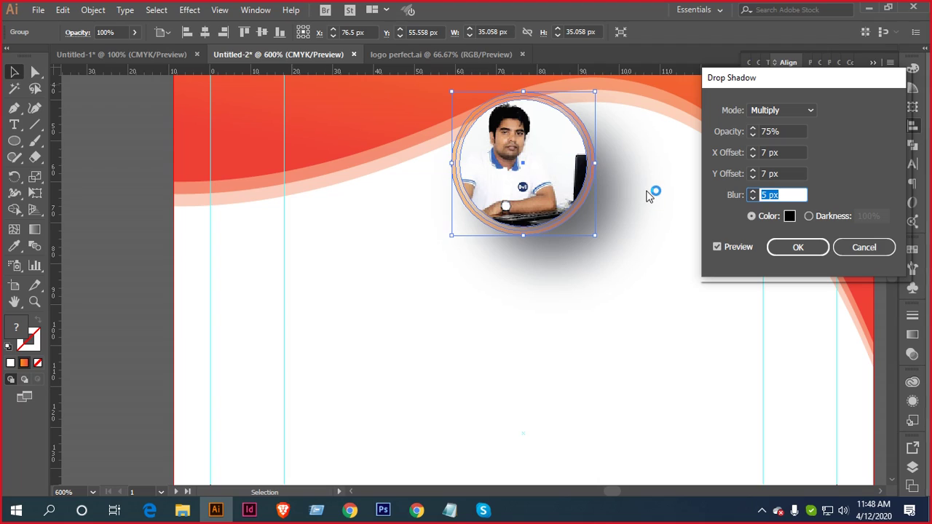
{"action": "key", "text": "Down"}
{"action": "key", "text": "Down"}
{"action": "left_click", "coordinate": [790, 173]}
{"action": "left_click", "coordinate": [801, 152]}
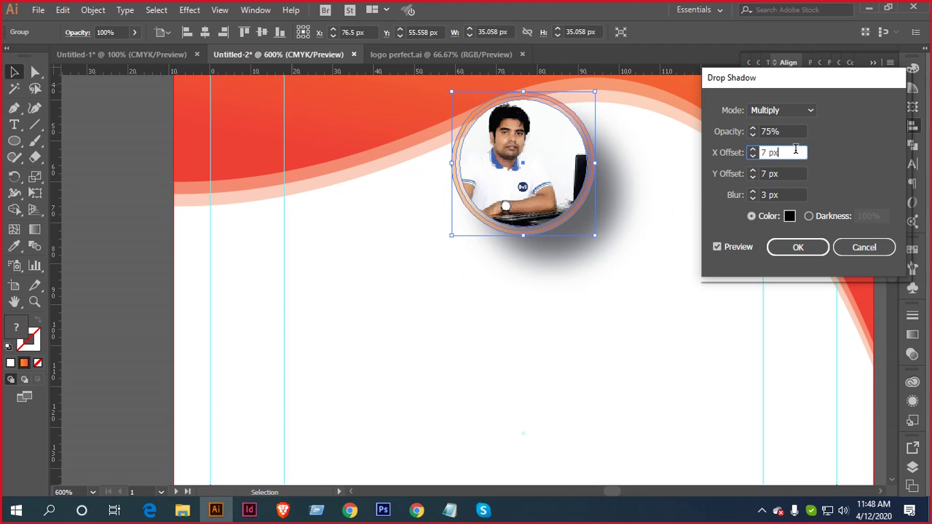
{"action": "key", "text": "Down"}
{"action": "key", "text": "Down"}
{"action": "key", "text": "Down"}
{"action": "key", "text": "Down"}
{"action": "key", "text": "Down"}
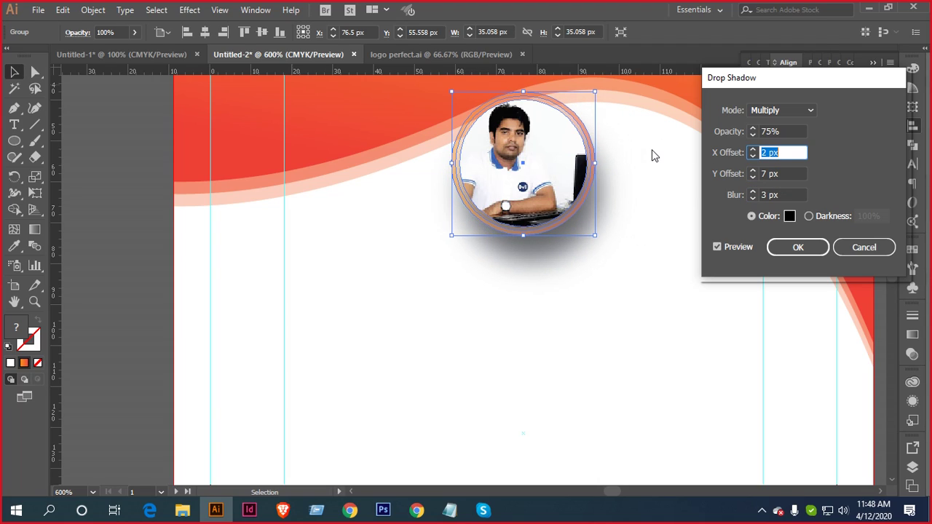
{"action": "key", "text": "Down"}
{"action": "left_click", "coordinate": [787, 174]}
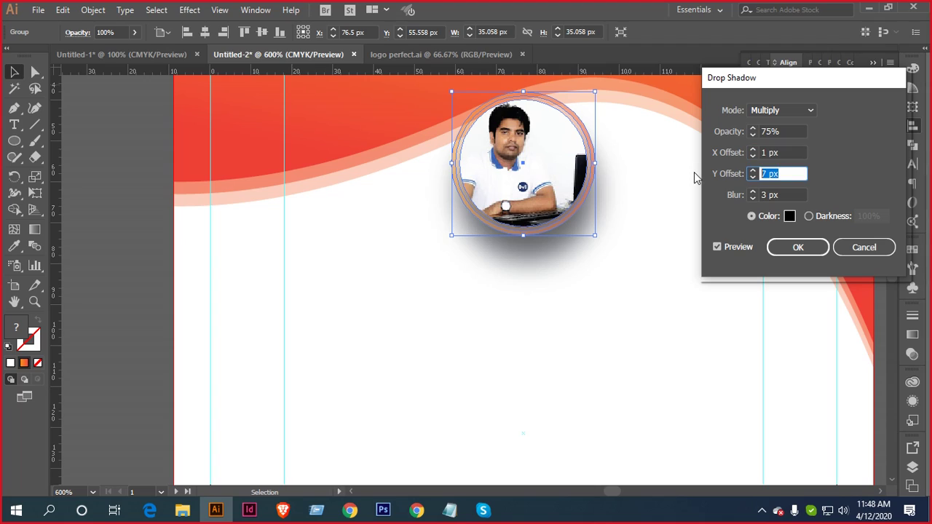
{"action": "key", "text": "Down"}
{"action": "key", "text": "Down"}
{"action": "key", "text": "Down"}
{"action": "key", "text": "Down"}
{"action": "key", "text": "Down"}
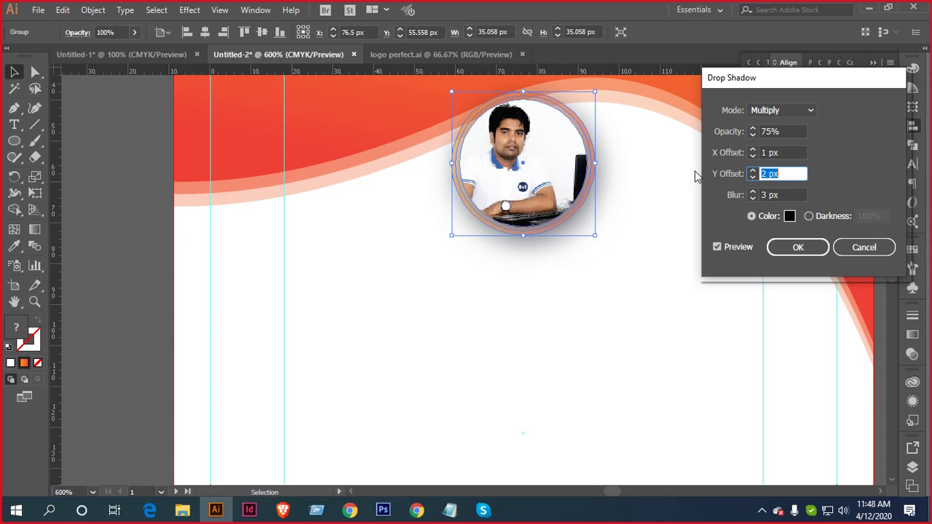
Lower shadow opacity to 51%, raise Y offset to 3 px and blur to 4 px, and apply
{"action": "left_click", "coordinate": [754, 198]}
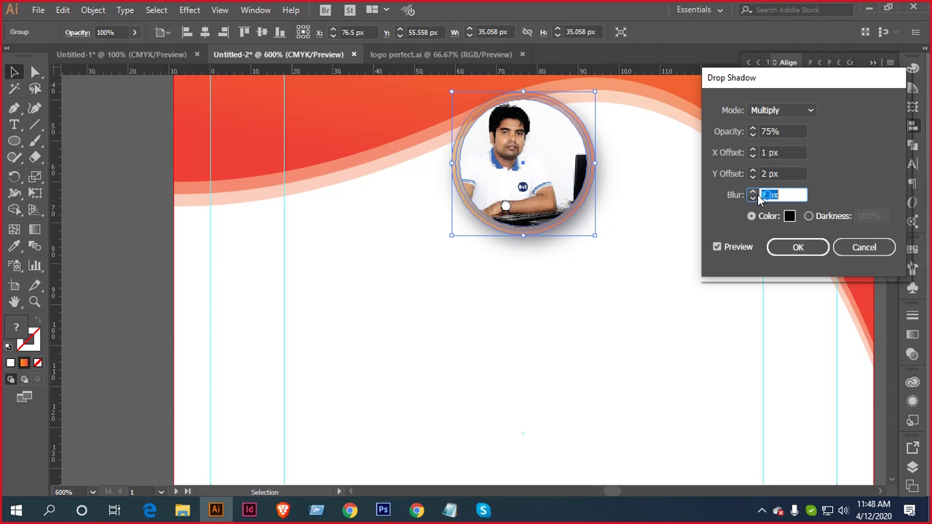
{"action": "left_click", "coordinate": [785, 131]}
{"action": "key", "text": "Down"}
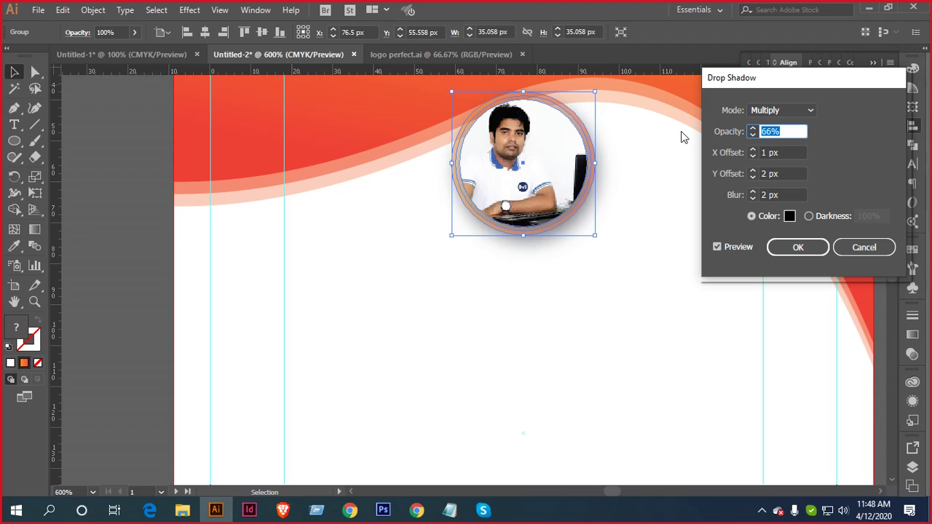
{"action": "key", "text": "Down"}
{"action": "key", "text": "Down"}
{"action": "key", "text": "Down"}
{"action": "key", "text": "Down"}
{"action": "key", "text": "Down"}
{"action": "key", "text": "Down"}
{"action": "key", "text": "Down"}
{"action": "key", "text": "Down"}
{"action": "key", "text": "Down"}
{"action": "key", "text": "Down"}
{"action": "key", "text": "Down"}
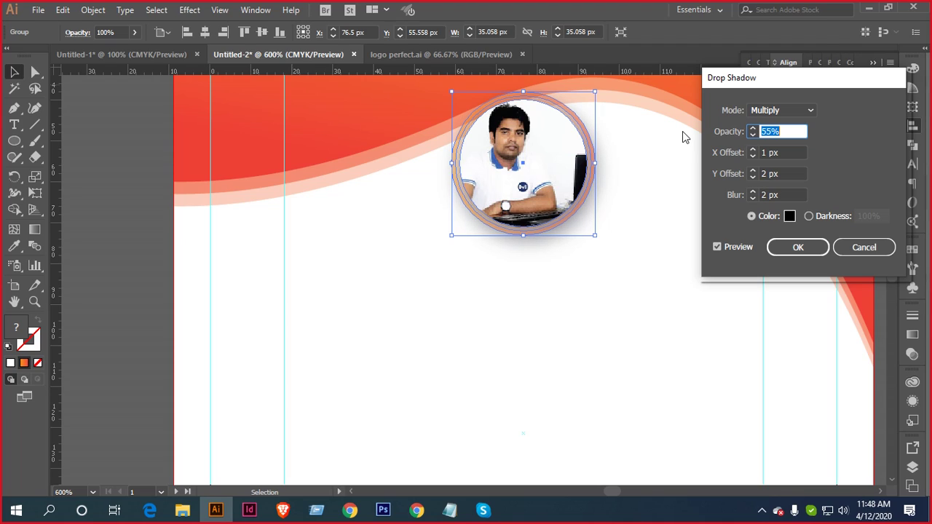
{"action": "key", "text": "Down"}
{"action": "key", "text": "Down"}
{"action": "key", "text": "Down"}
{"action": "key", "text": "Down"}
{"action": "left_click", "coordinate": [801, 173]}
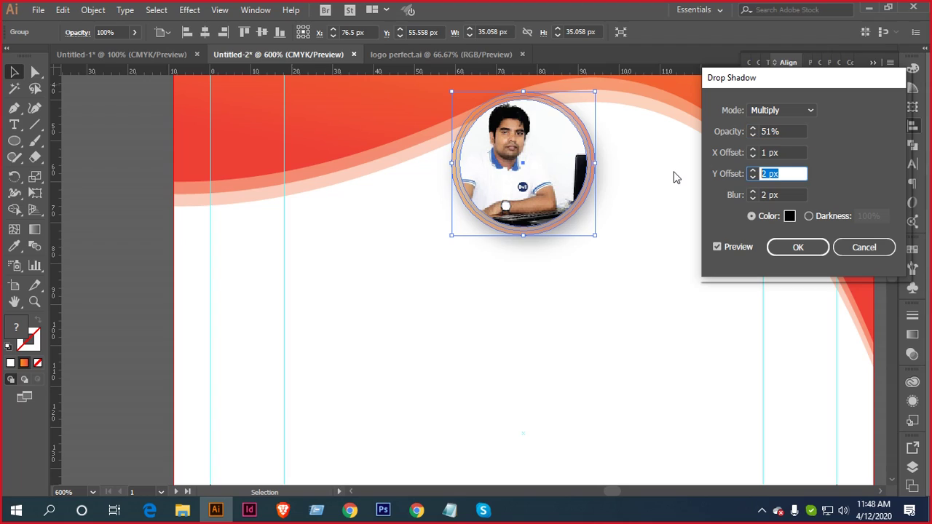
{"action": "key", "text": "Up"}
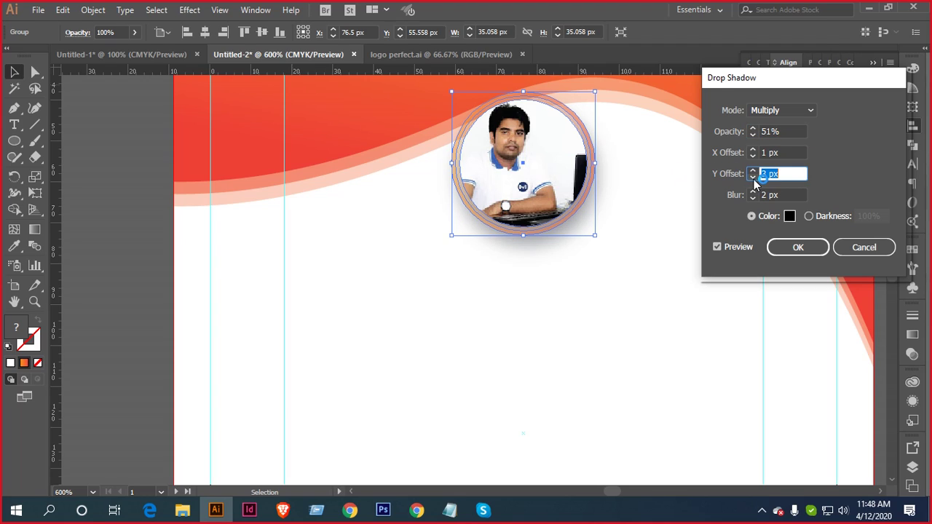
{"action": "key", "text": "Tab"}
{"action": "key", "text": "Up"}
{"action": "key", "text": "Up"}
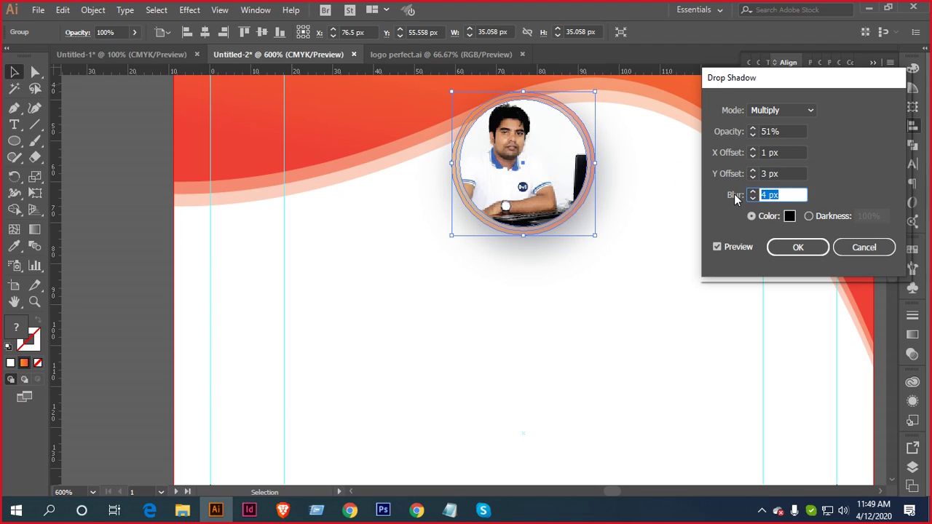
{"action": "left_click", "coordinate": [808, 249]}
{"action": "left_click", "coordinate": [619, 311]}
{"action": "key", "text": "ctrl+minus"}
Zoom out and pan across both artboards of Untitled-2, then bring up the Untitled-1 document
{"action": "scroll", "coordinate": [634, 294], "scroll_direction": "down", "scroll_amount": 2}
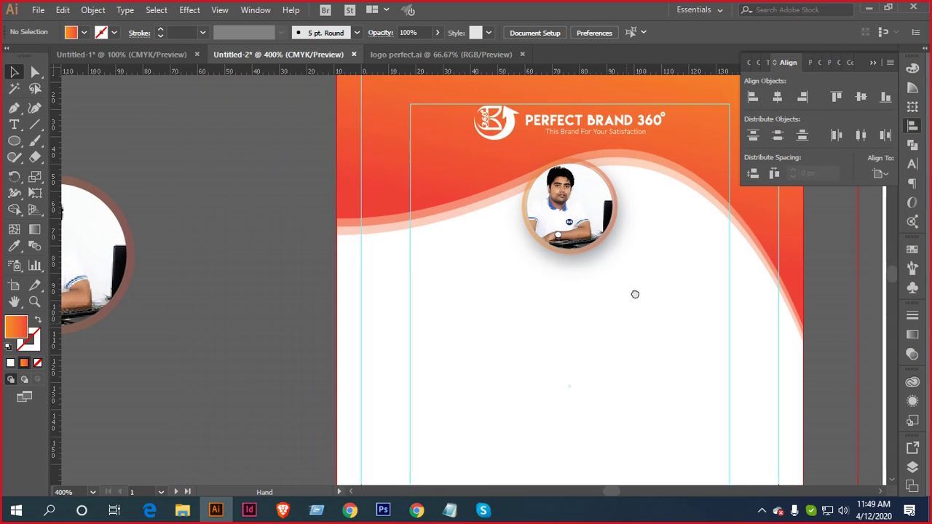
{"action": "key", "text": "ctrl+minus"}
{"action": "key", "text": "ctrl+minus"}
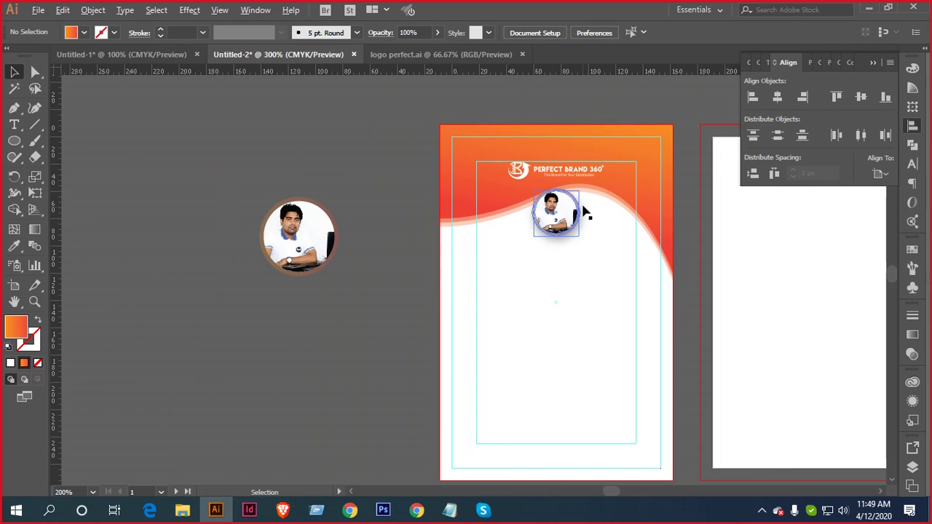
{"action": "scroll", "coordinate": [584, 208], "scroll_direction": "up", "scroll_amount": 4, "text": "alt"}
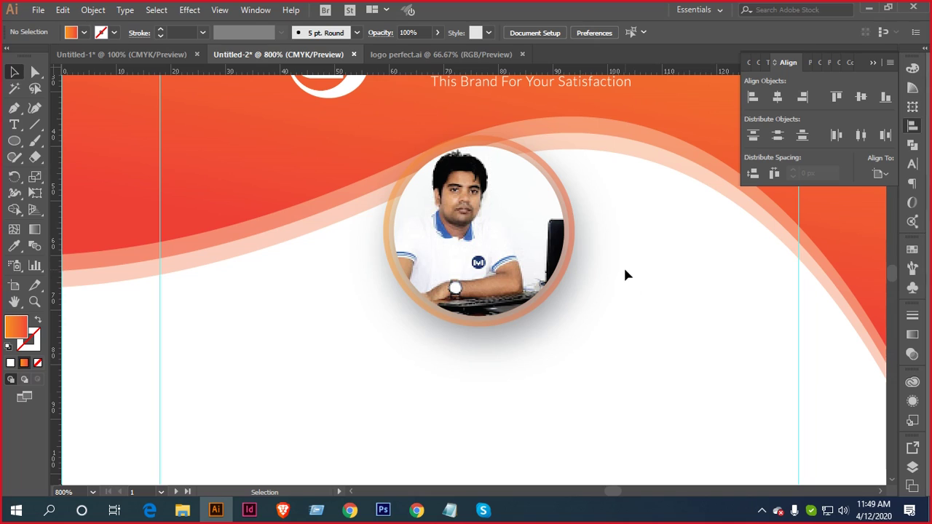
{"action": "scroll", "coordinate": [625, 270], "scroll_direction": "down", "scroll_amount": 1, "text": "alt"}
{"action": "left_click_drag", "start_coordinate": [630, 323], "coordinate": [662, 254]}
{"action": "scroll", "coordinate": [666, 270], "scroll_direction": "down", "scroll_amount": 2, "text": "alt"}
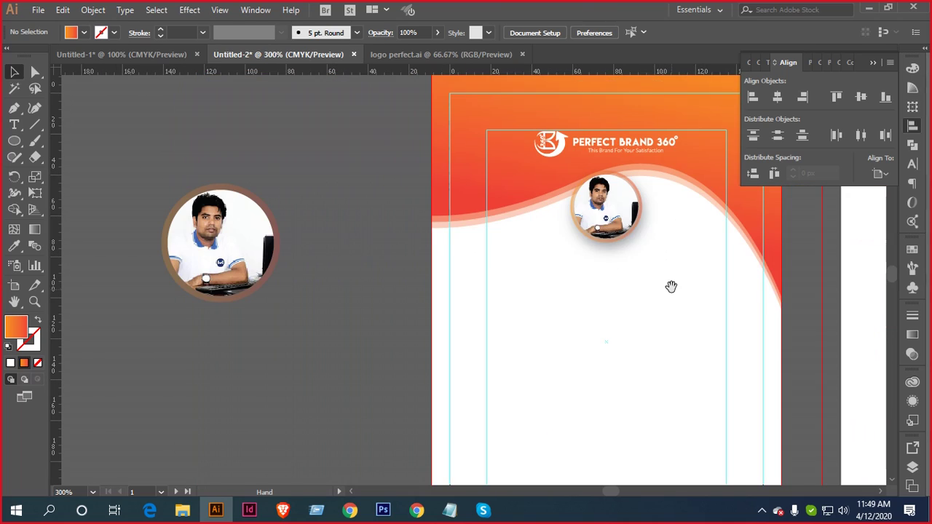
{"action": "left_click_drag", "start_coordinate": [671, 286], "coordinate": [618, 284]}
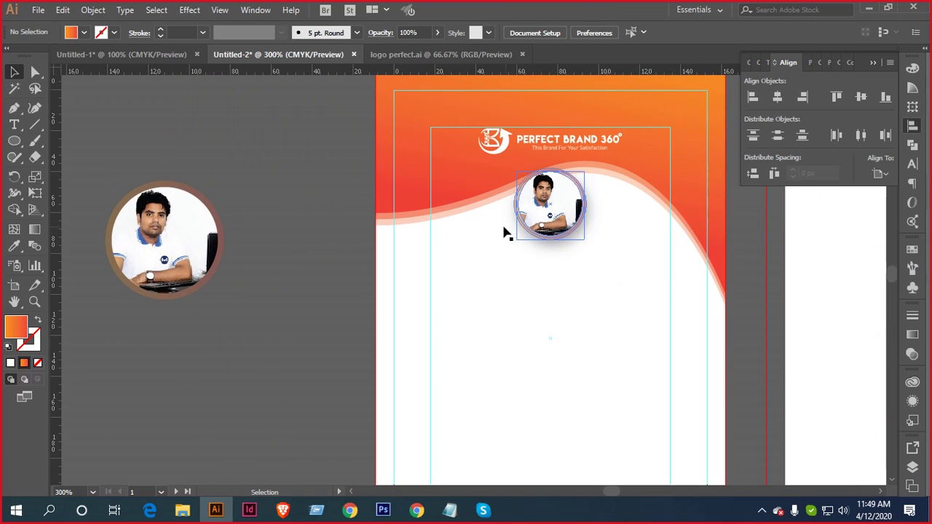
{"action": "scroll", "coordinate": [380, 259], "scroll_direction": "down", "scroll_amount": 1, "text": "alt"}
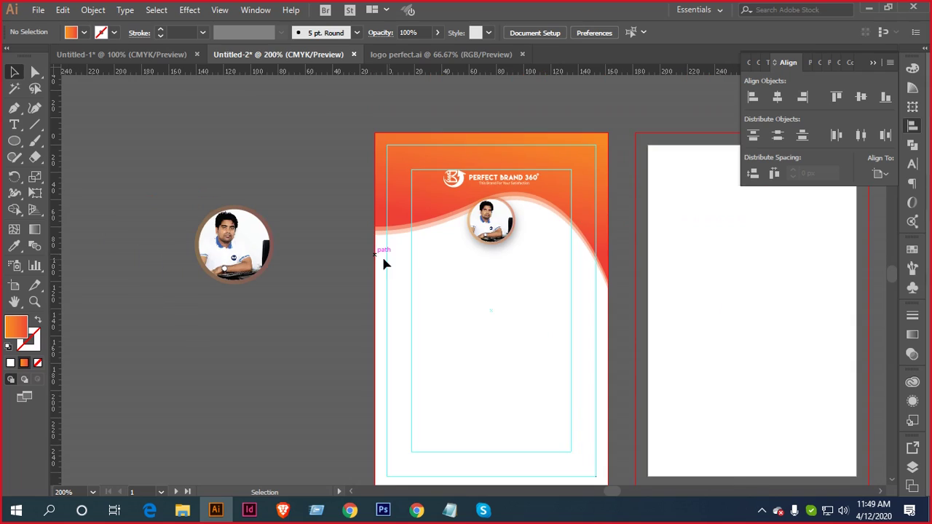
{"action": "left_click_drag", "start_coordinate": [512, 288], "coordinate": [435, 218]}
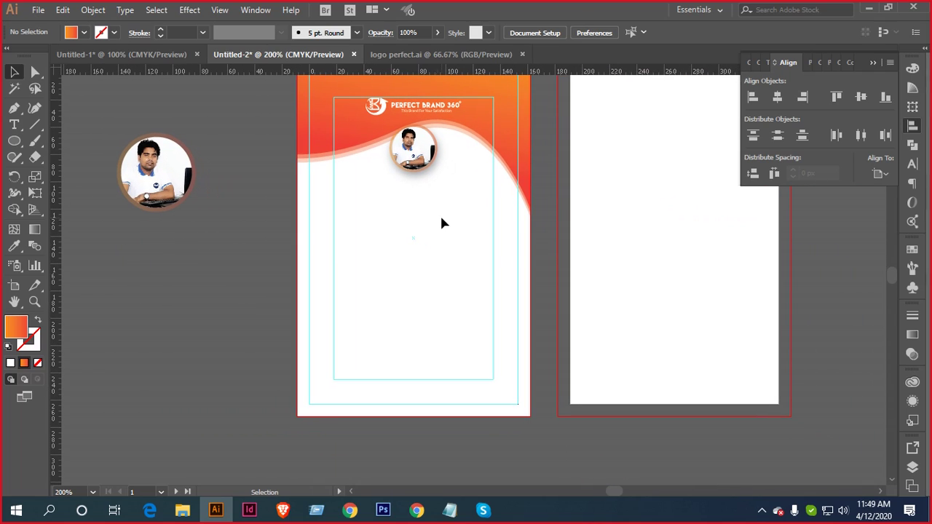
{"action": "scroll", "coordinate": [441, 229], "scroll_direction": "down", "scroll_amount": 1, "text": "alt"}
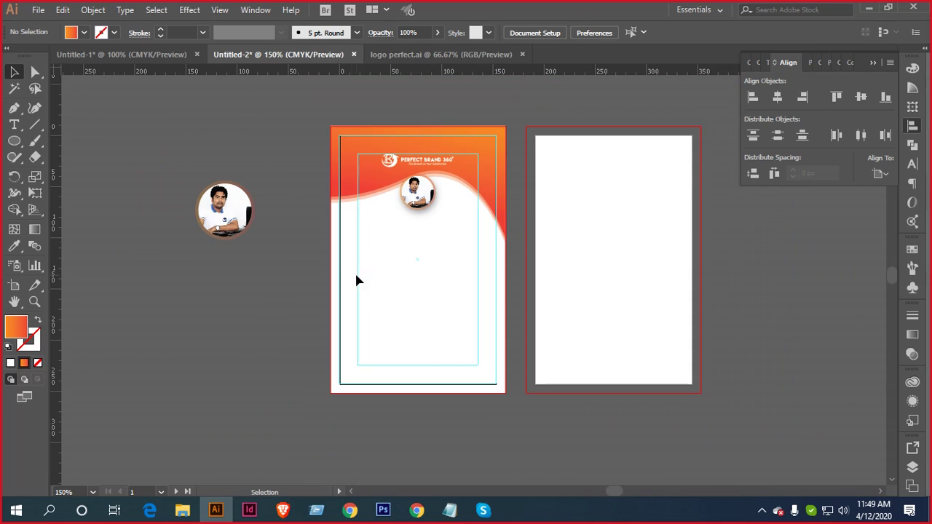
{"action": "left_click", "coordinate": [149, 54]}
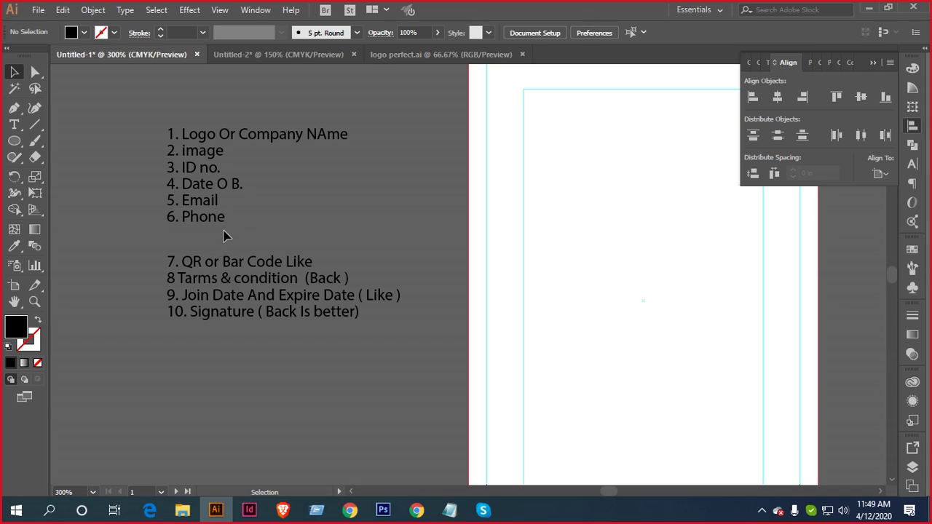
Drag the numbered field list from Untitled-1 onto Untitled-2's blank right artboard, then zoom in
{"action": "left_click_drag", "start_coordinate": [223, 231], "coordinate": [188, 168]}
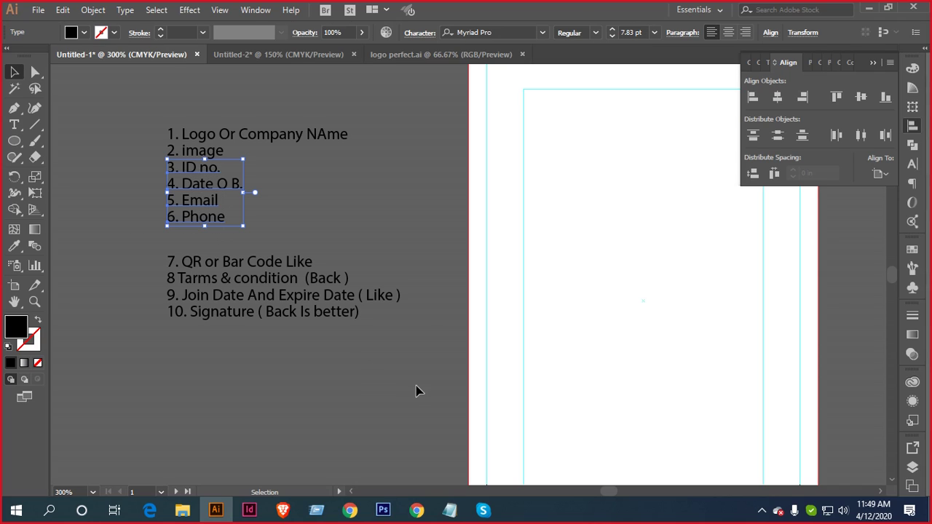
{"action": "scroll", "coordinate": [253, 152], "scroll_direction": "down", "scroll_amount": 2}
{"action": "scroll", "coordinate": [257, 161], "scroll_direction": "down", "scroll_amount": 1}
{"action": "left_click_drag", "start_coordinate": [485, 201], "coordinate": [405, 193]}
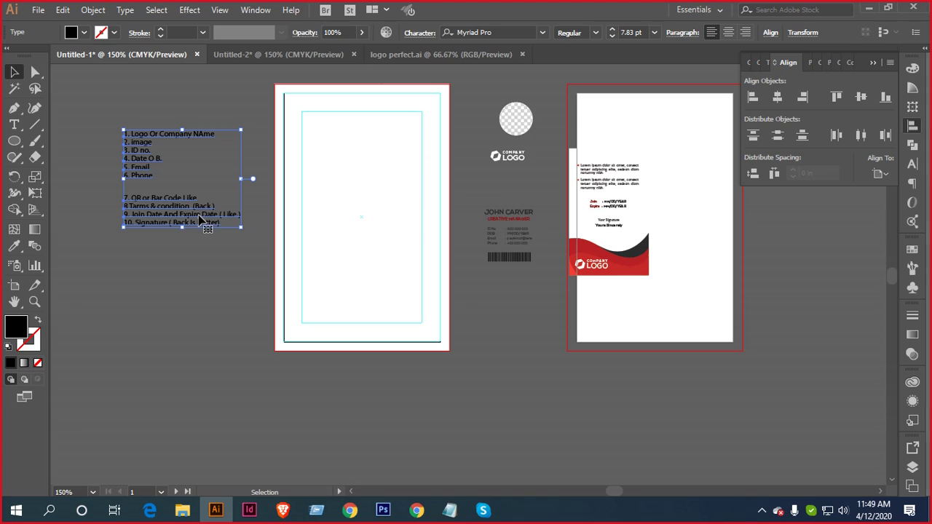
{"action": "left_click_drag", "start_coordinate": [208, 225], "coordinate": [324, 56]}
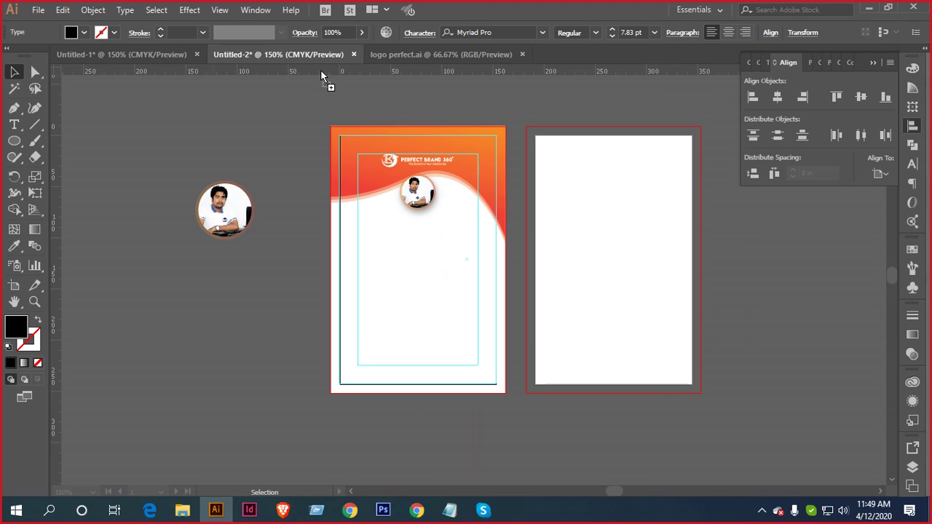
{"action": "left_click_drag", "start_coordinate": [296, 289], "coordinate": [596, 227]}
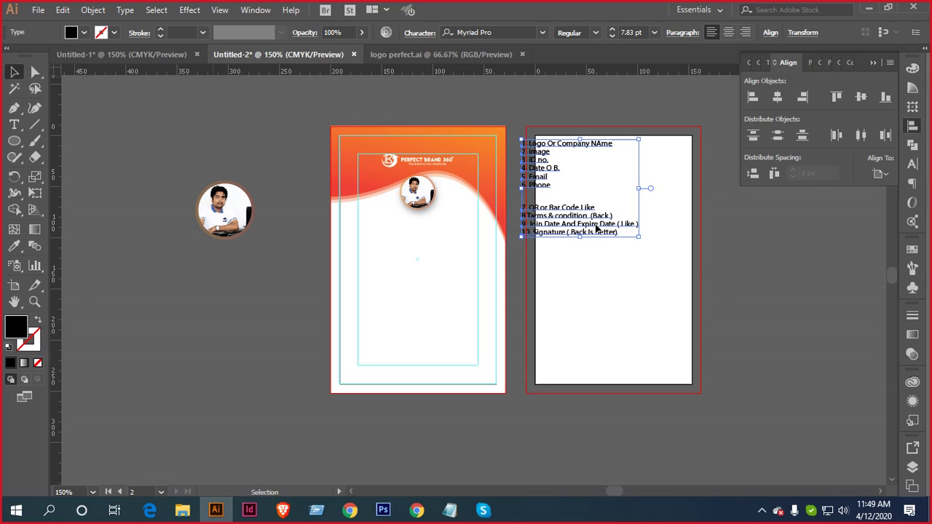
{"action": "key", "text": "ctrl+plus"}
{"action": "key", "text": "ctrl+plus"}
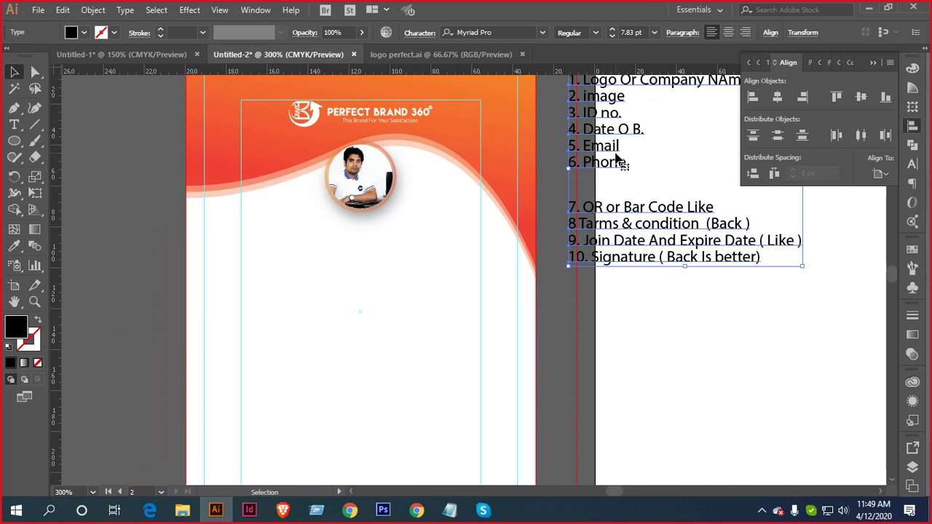
Type an 'ID NO' label just below the photo
{"action": "left_click", "coordinate": [14, 125]}
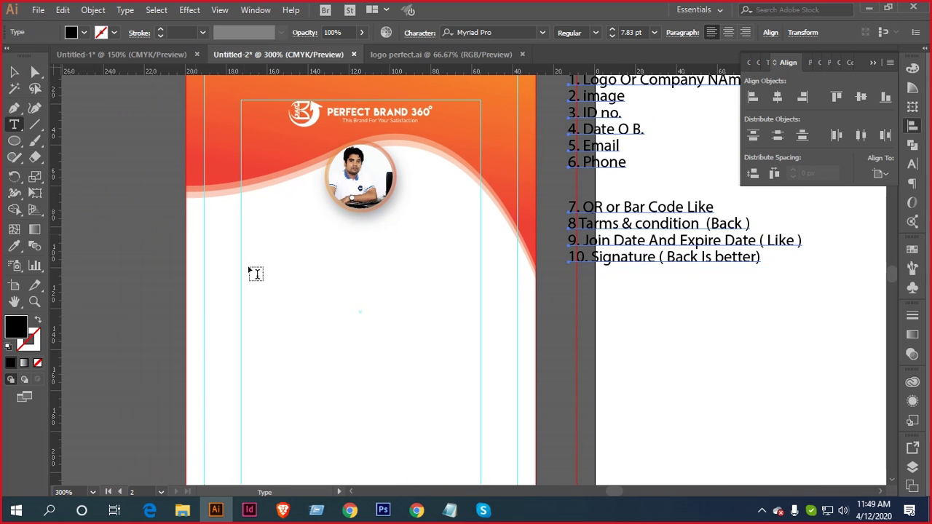
{"action": "left_click", "coordinate": [279, 301]}
{"action": "type", "text": "Id"}
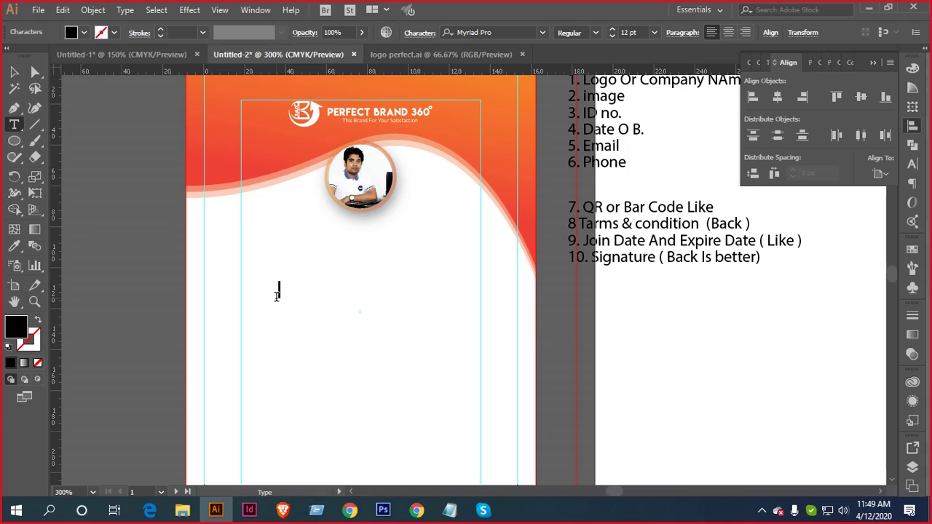
{"action": "key", "text": "BackSpace"}
{"action": "key", "text": "BackSpace"}
{"action": "type", "text": "ID NO"}
{"action": "scroll", "coordinate": [276, 295], "scroll_direction": "up", "scroll_amount": 1}
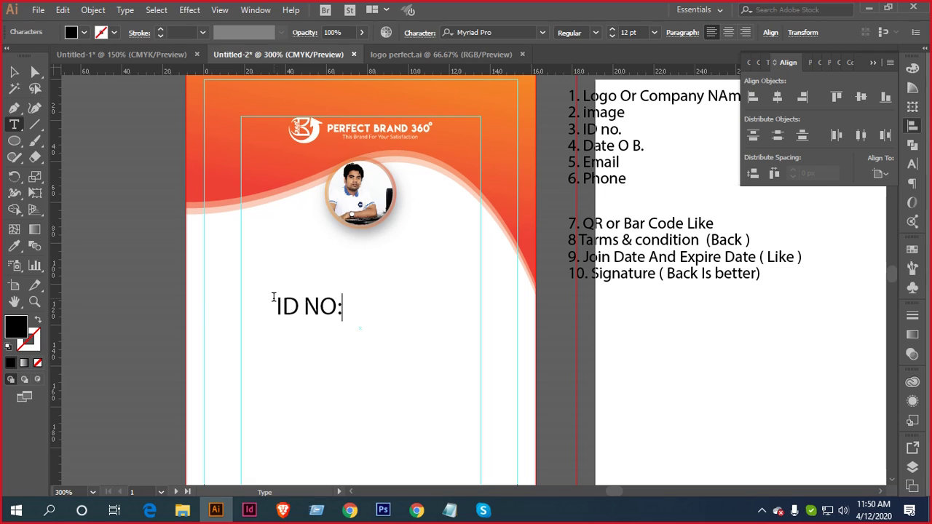
{"action": "left_click", "coordinate": [14, 71]}
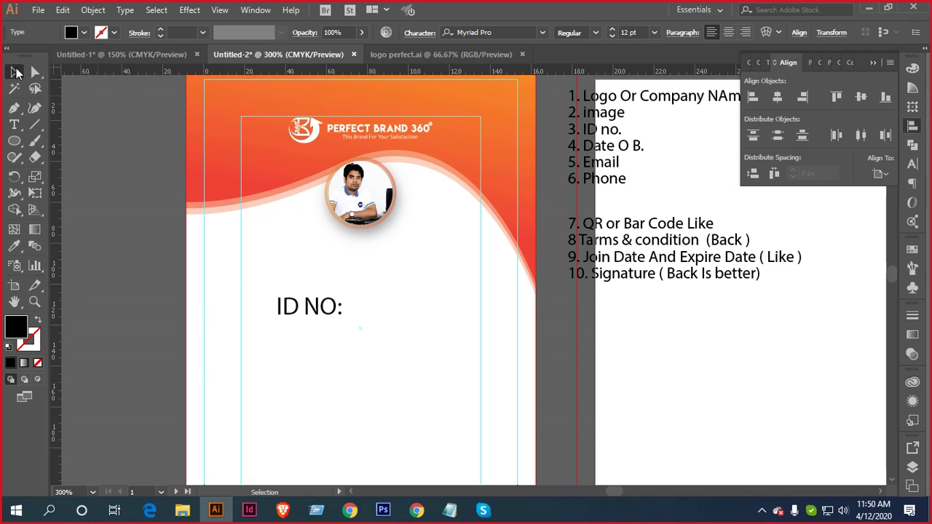
Add a 'DOB' label beneath ID NO
{"action": "left_click", "coordinate": [14, 124]}
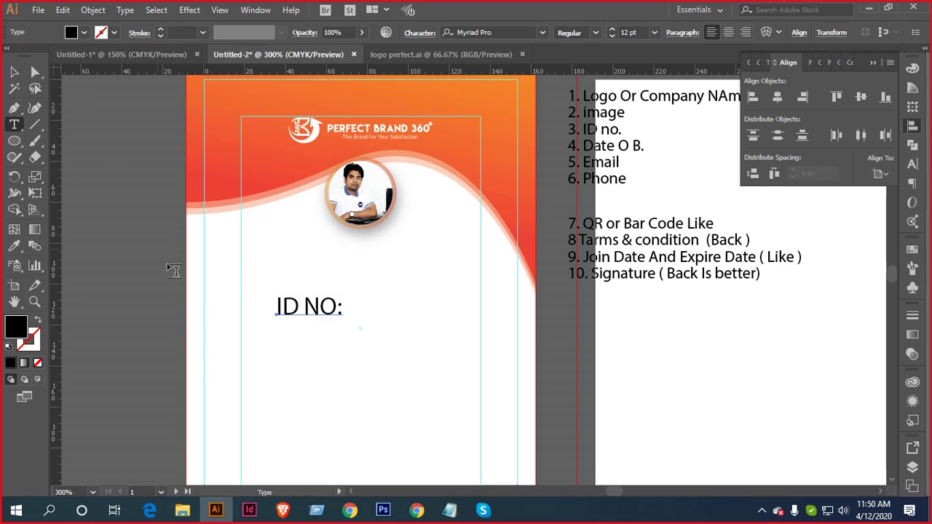
{"action": "left_click", "coordinate": [286, 356]}
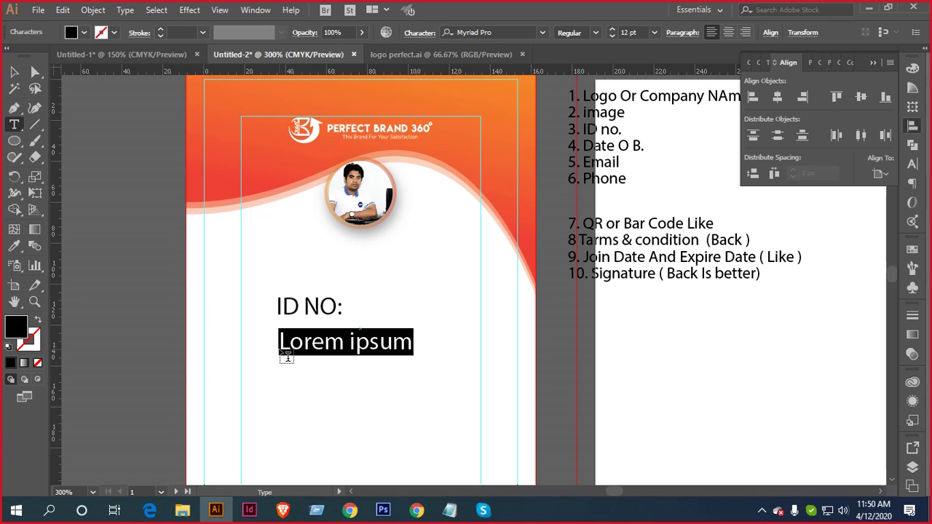
{"action": "type", "text": "DOB:"}
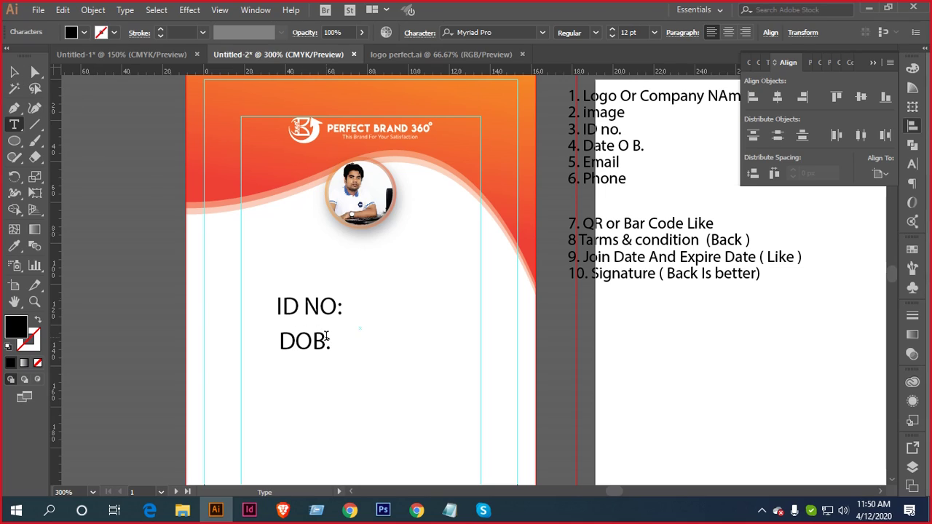
{"action": "left_click", "coordinate": [326, 337]}
{"action": "left_click", "coordinate": [13, 73]}
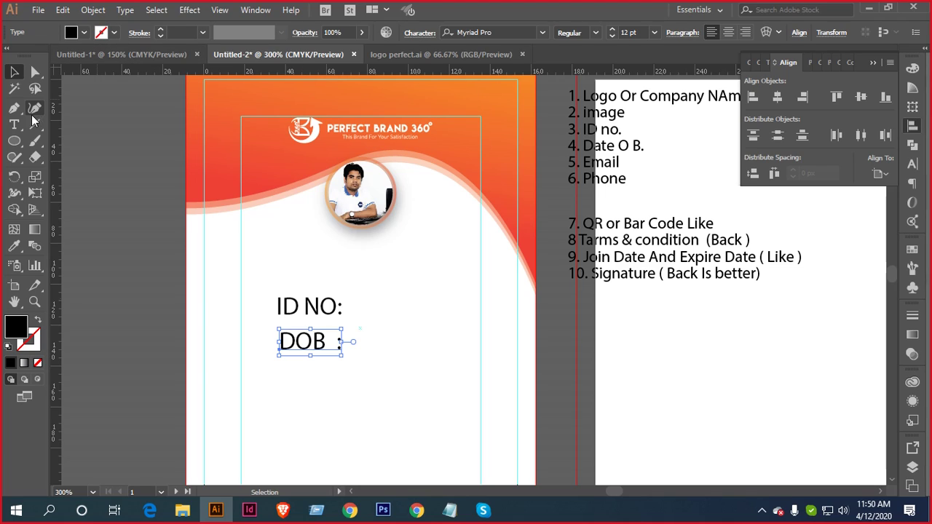
Add 'EMAIL' and 'PHONE :' labels below DOB, retyping both in uppercase
{"action": "left_click", "coordinate": [14, 123]}
{"action": "left_click", "coordinate": [283, 391]}
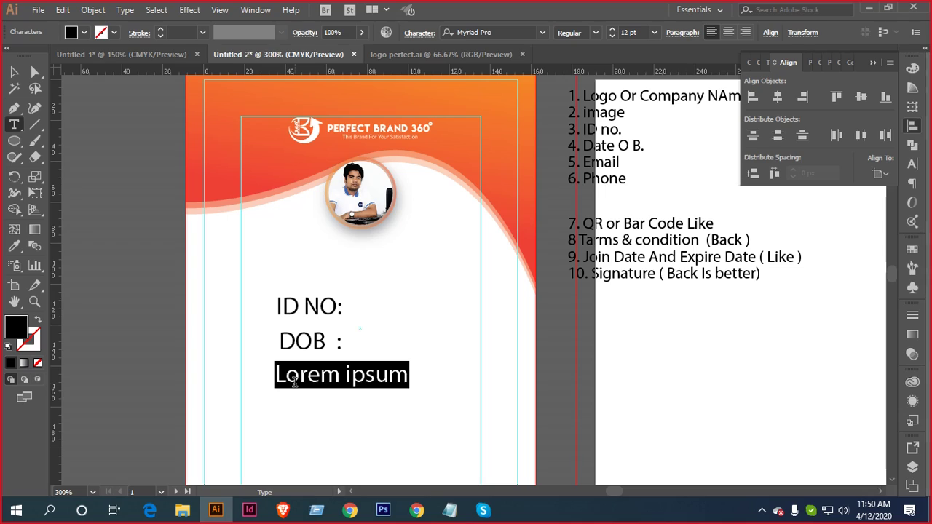
{"action": "type", "text": "Emai"}
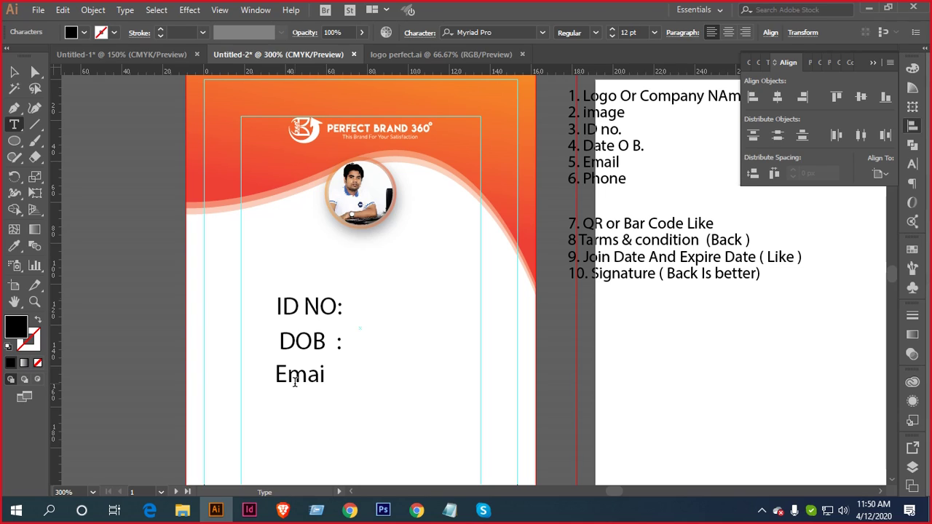
{"action": "type", "text": "l :"}
{"action": "left_click", "coordinate": [14, 71]}
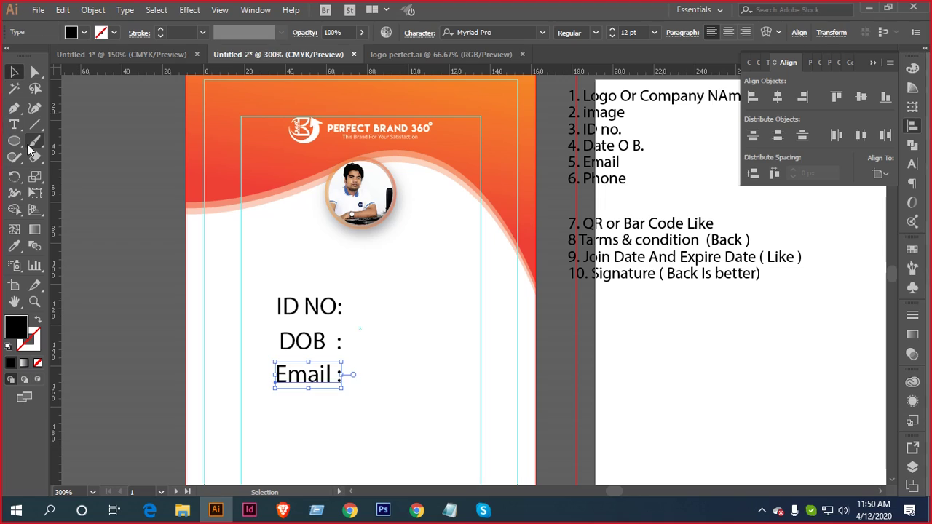
{"action": "left_click", "coordinate": [286, 421]}
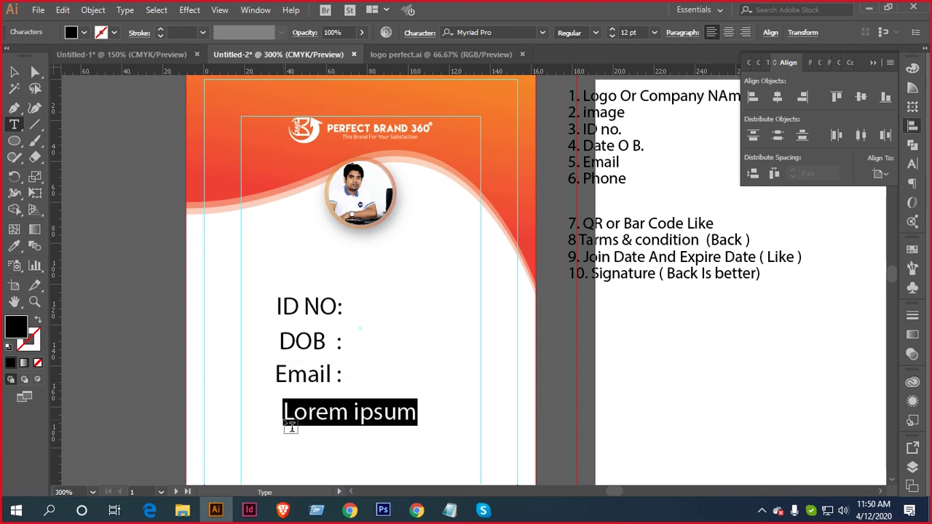
{"action": "type", "text": "Phone"}
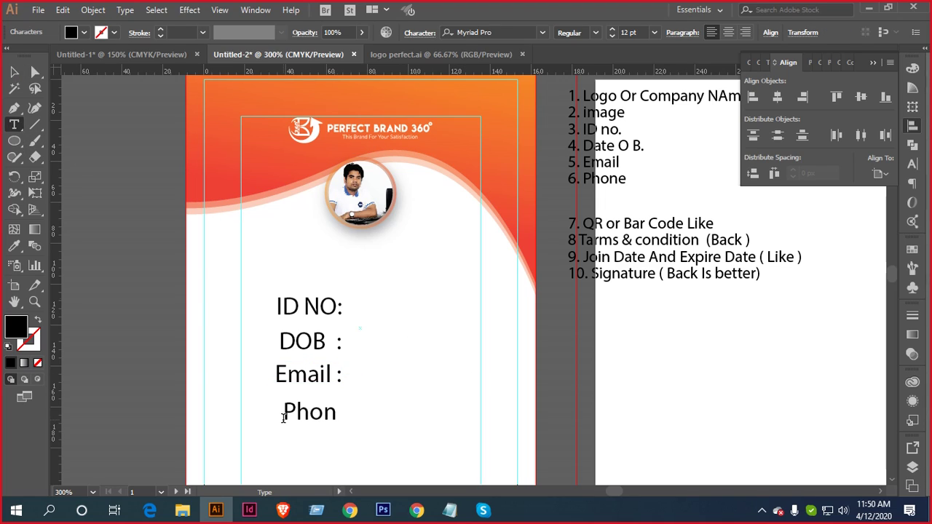
{"action": "key", "text": "BackSpace"}
{"action": "key", "text": "BackSpace"}
{"action": "key", "text": "BackSpace"}
{"action": "key", "text": "BackSpace"}
{"action": "type", "text": "HON"}
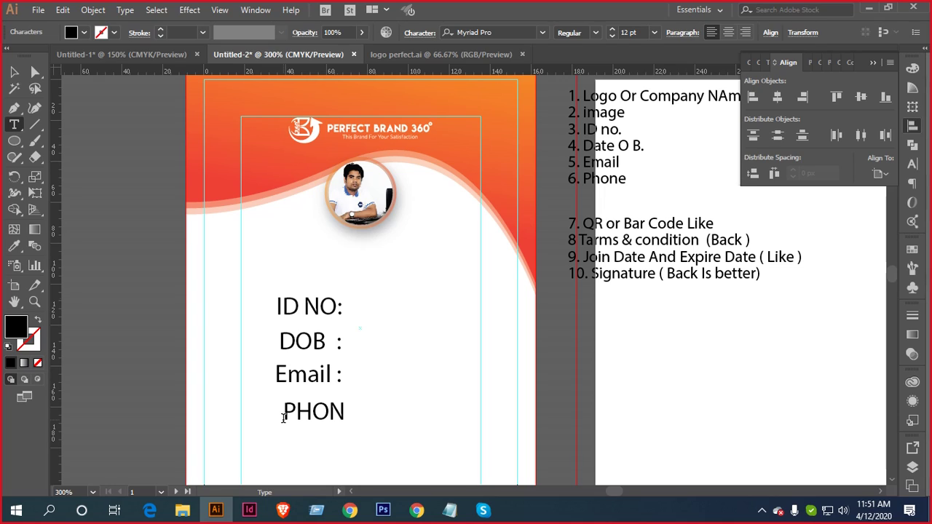
{"action": "type", "text": "E :"}
{"action": "left_click_drag", "start_coordinate": [333, 372], "coordinate": [287, 375]}
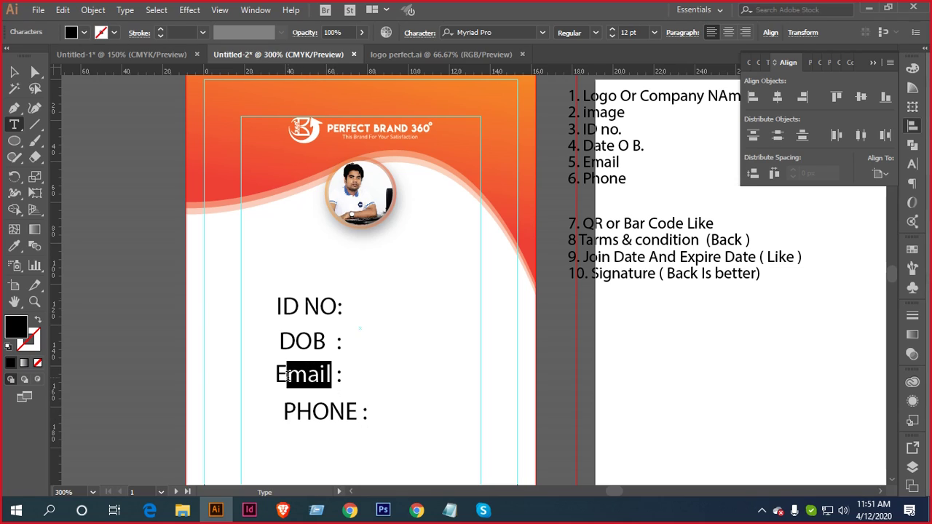
{"action": "type", "text": "MAI"}
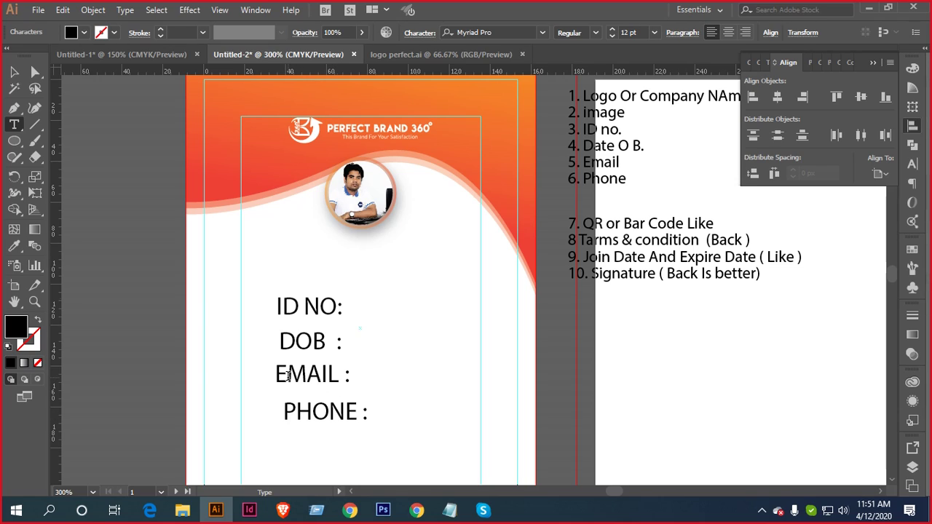
{"action": "type", "text": "L"}
Left-align the four labels relative to the selection and move the block up and right
{"action": "left_click", "coordinate": [15, 74]}
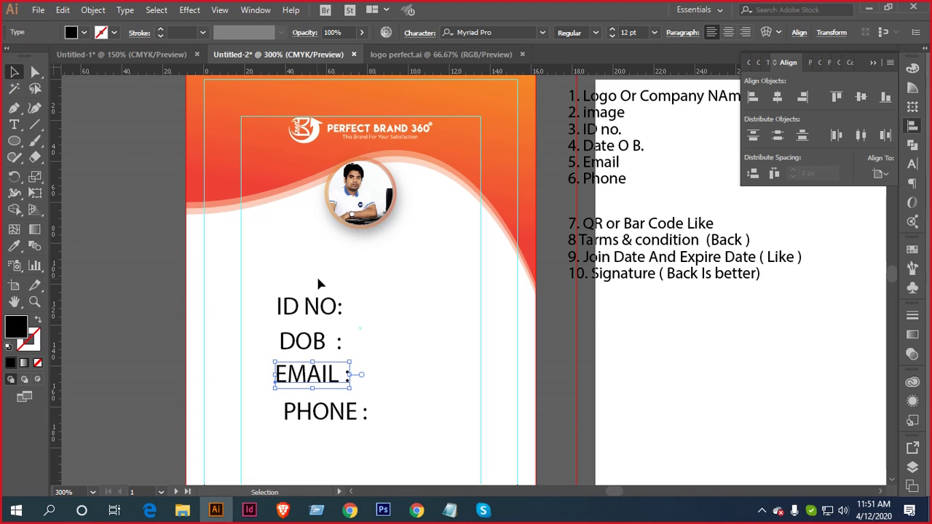
{"action": "left_click_drag", "start_coordinate": [269, 282], "coordinate": [371, 420]}
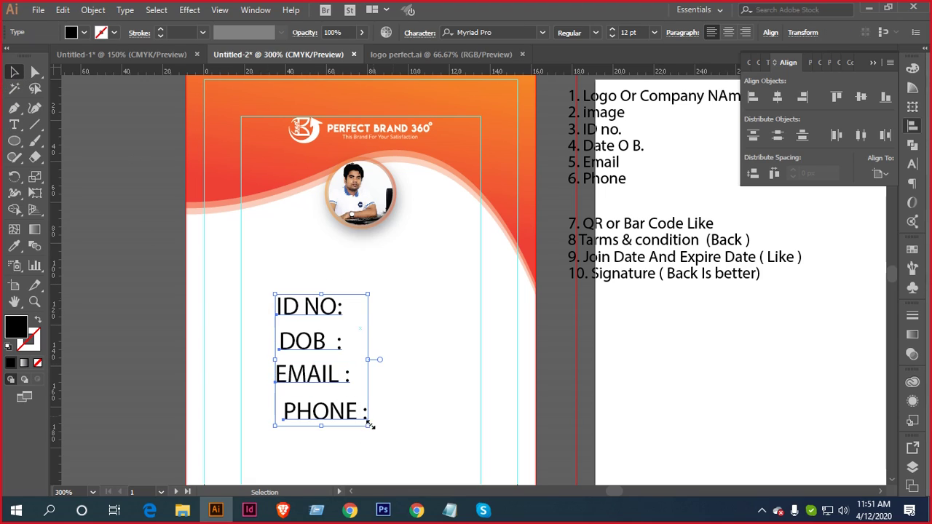
{"action": "left_click", "coordinate": [752, 96]}
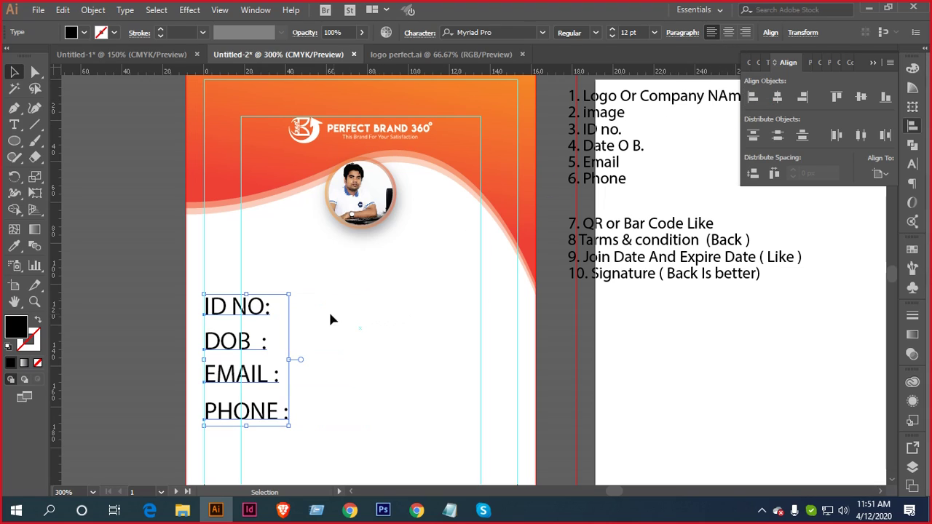
{"action": "left_click", "coordinate": [880, 173]}
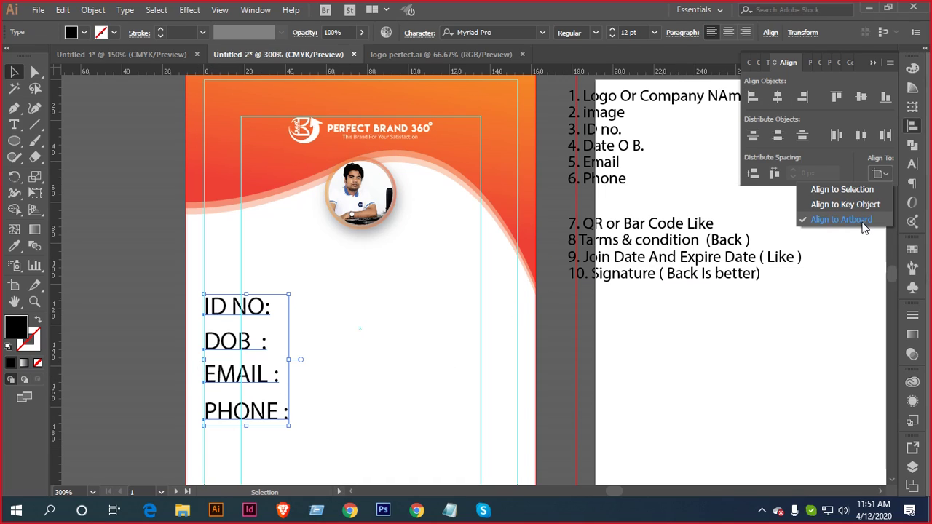
{"action": "left_click", "coordinate": [854, 188]}
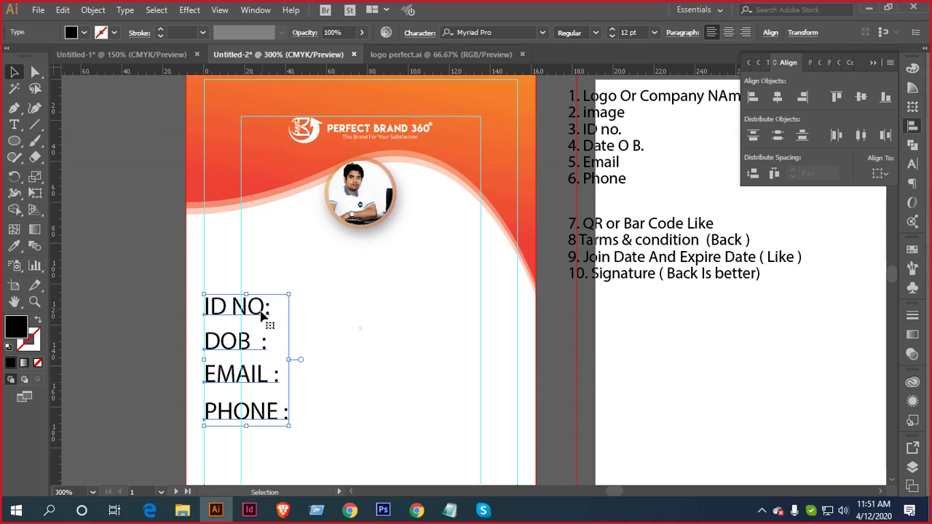
{"action": "left_click_drag", "start_coordinate": [262, 311], "coordinate": [333, 285]}
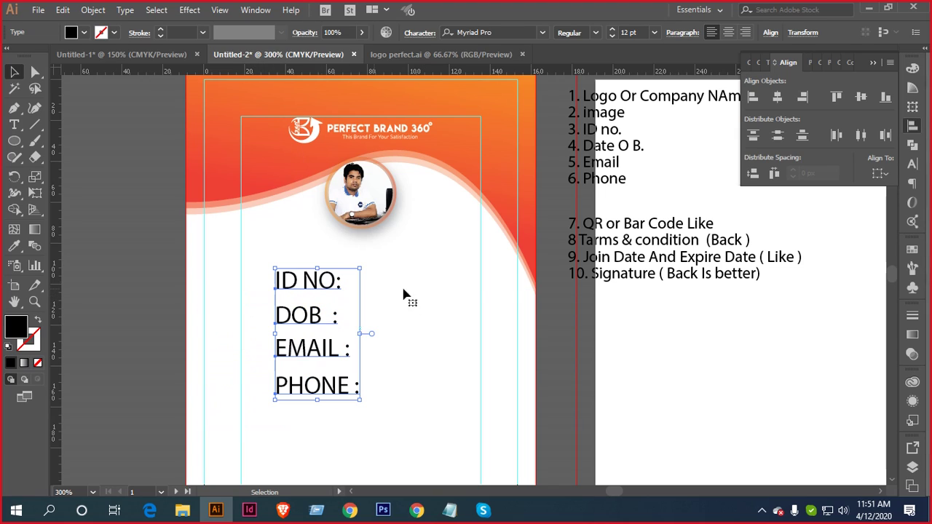
{"action": "left_click", "coordinate": [910, 164]}
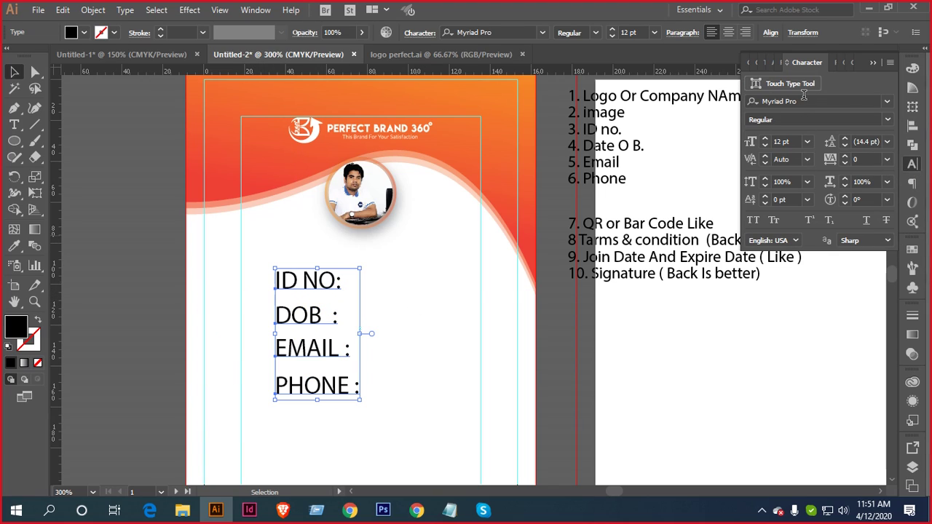
Set the four labels in Nexa Bold at 7 pt
{"action": "left_click", "coordinate": [801, 103]}
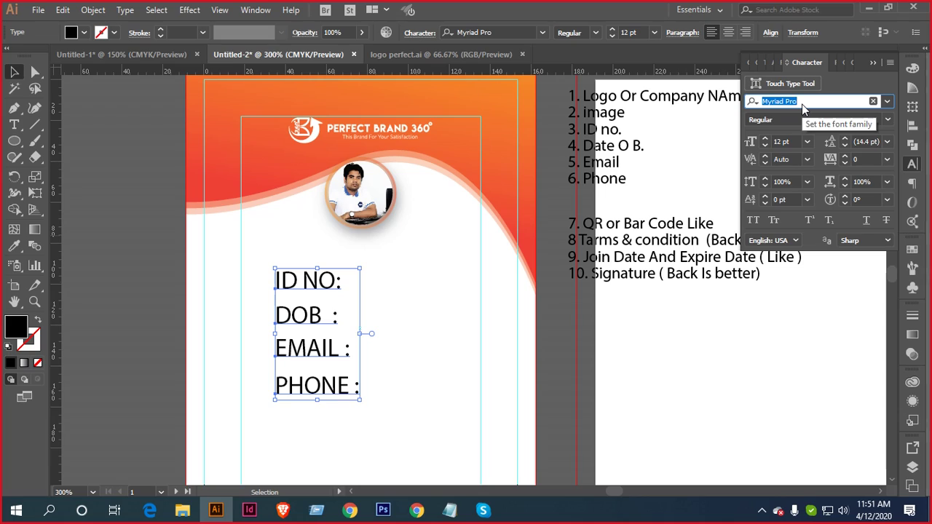
{"action": "type", "text": "r"}
{"action": "type", "text": "ex"}
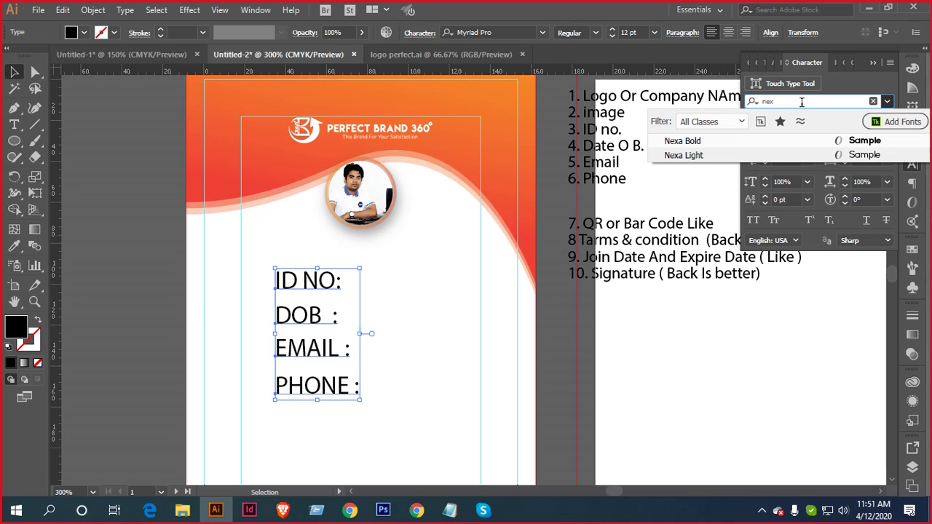
{"action": "key", "text": "Return"}
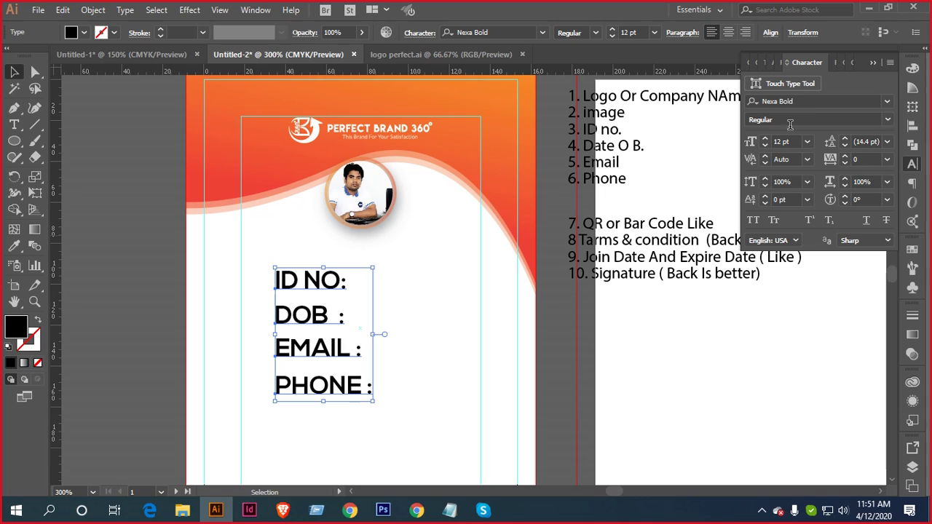
{"action": "left_click", "coordinate": [764, 145]}
{"action": "left_click", "coordinate": [764, 145]}
{"action": "left_click", "coordinate": [764, 145]}
{"action": "left_click", "coordinate": [765, 145]}
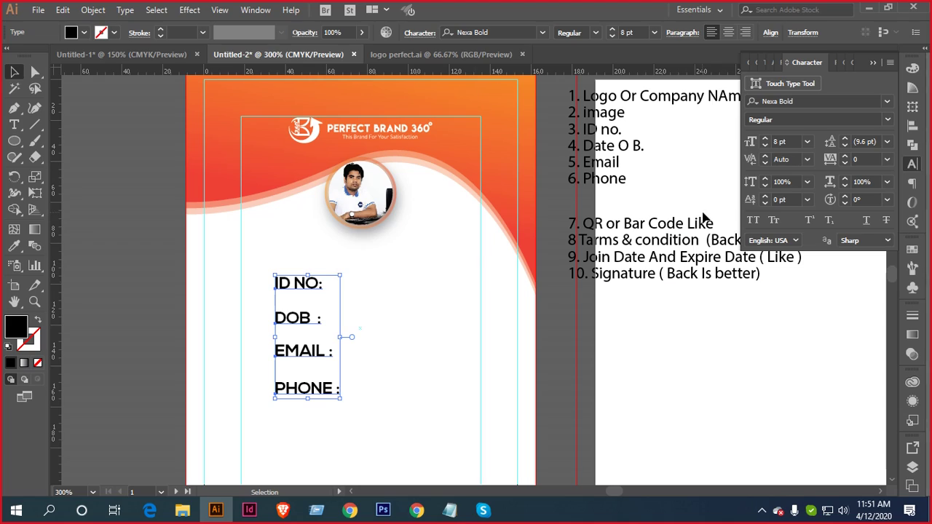
{"action": "left_click", "coordinate": [765, 147]}
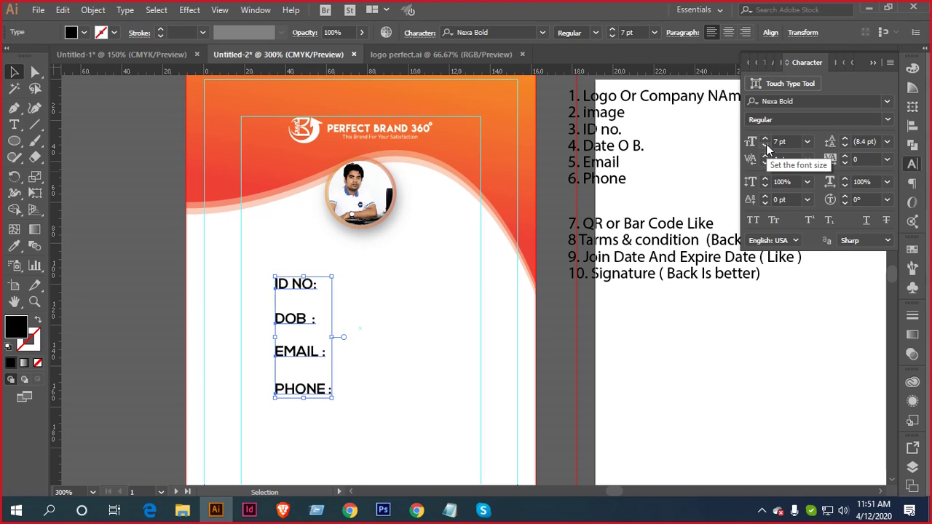
Move PHONE up under EMAIL and vertically distribute the four labels by their centres
{"action": "left_click", "coordinate": [394, 326]}
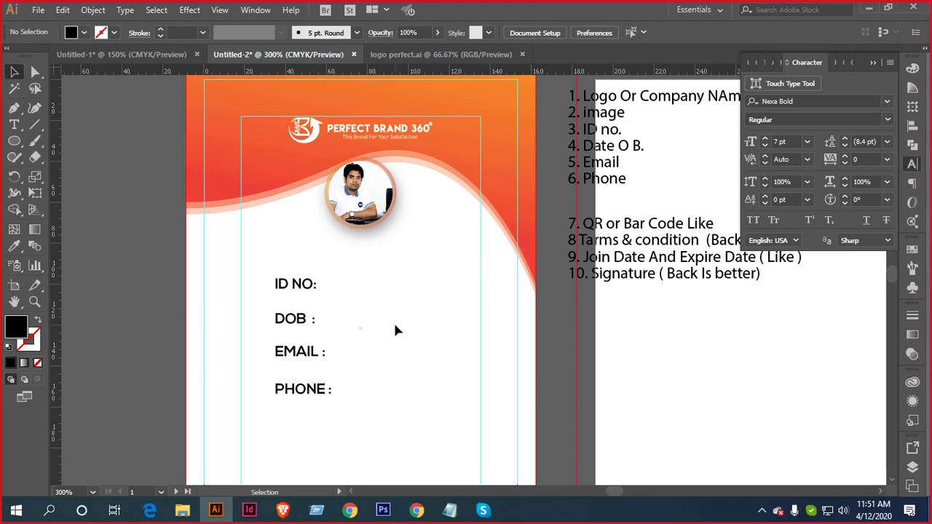
{"action": "left_click", "coordinate": [298, 396]}
{"action": "left_click_drag", "start_coordinate": [300, 397], "coordinate": [257, 245]}
{"action": "key", "text": "ctrl+z"}
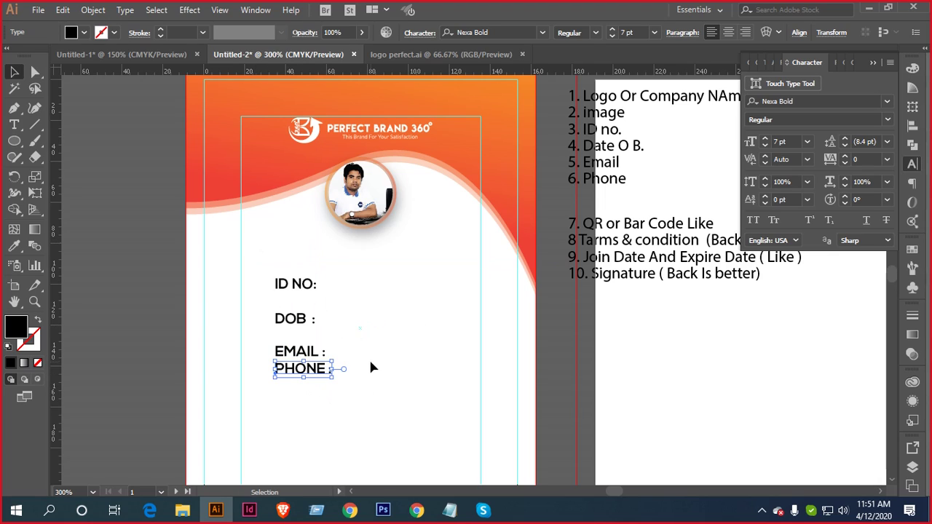
{"action": "left_click_drag", "start_coordinate": [328, 422], "coordinate": [270, 264]}
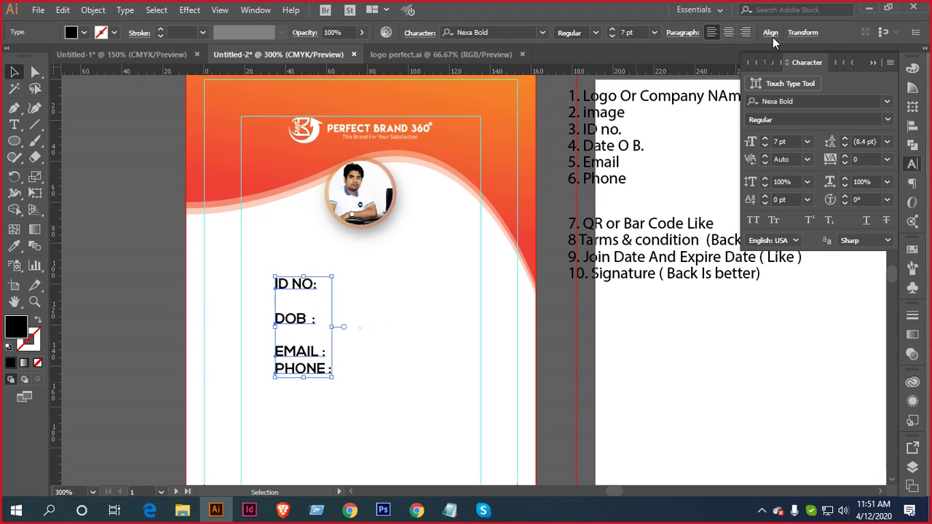
{"action": "left_click", "coordinate": [912, 125]}
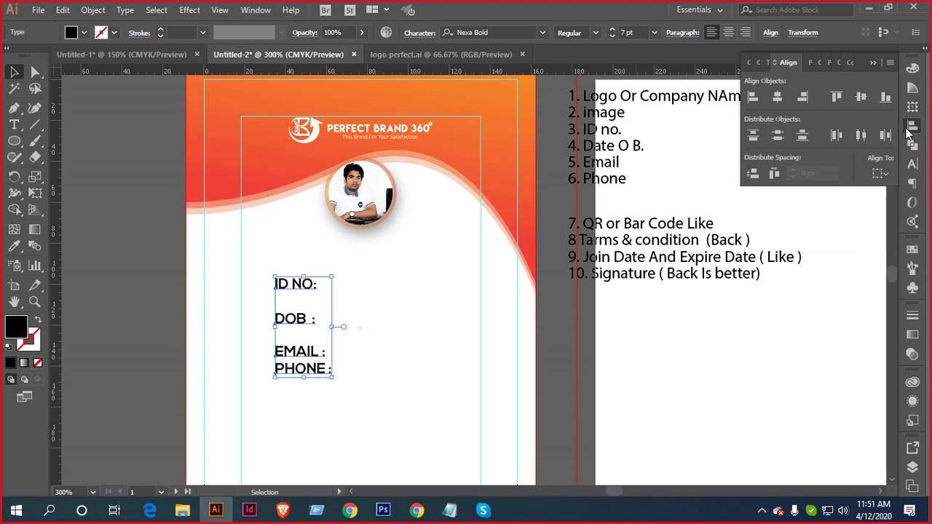
{"action": "left_click", "coordinate": [778, 136]}
Zoom to 400% and shift the label block to the left
{"action": "scroll", "coordinate": [390, 332], "scroll_direction": "down", "scroll_amount": 2}
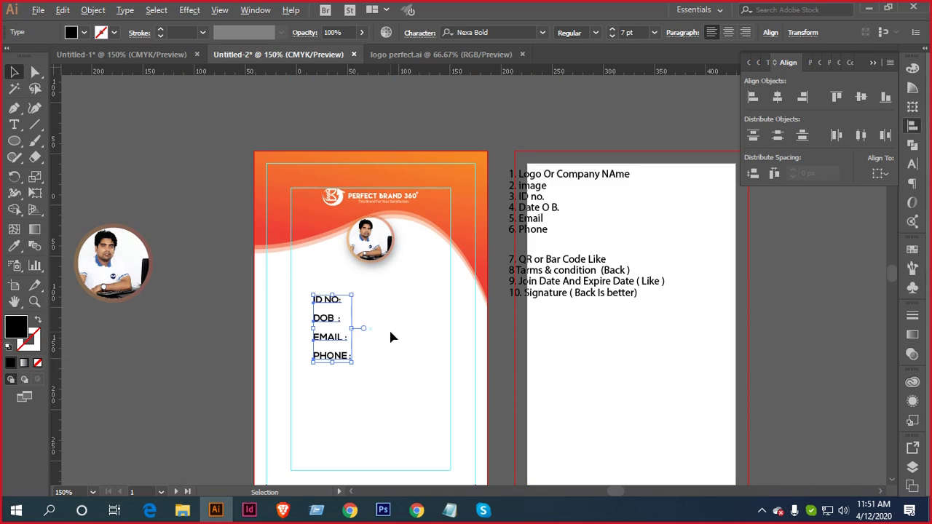
{"action": "left_click_drag", "start_coordinate": [404, 340], "coordinate": [522, 281]}
{"action": "key", "text": "ctrl+equal"}
{"action": "key", "text": "ctrl+equal"}
{"action": "left_click_drag", "start_coordinate": [405, 250], "coordinate": [359, 258]}
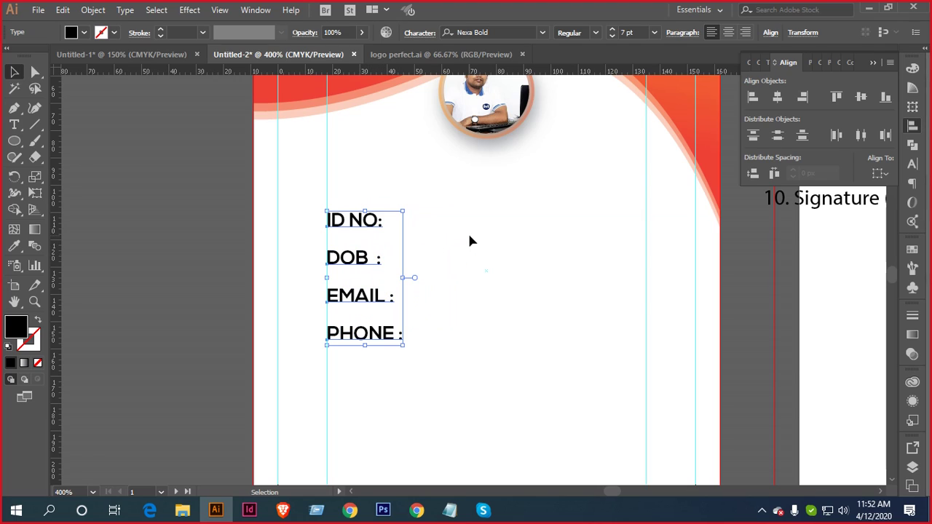
{"action": "left_click", "coordinate": [469, 240]}
{"action": "scroll", "coordinate": [442, 287], "scroll_direction": "down", "scroll_amount": 1}
{"action": "scroll", "coordinate": [420, 312], "scroll_direction": "up", "scroll_amount": 1}
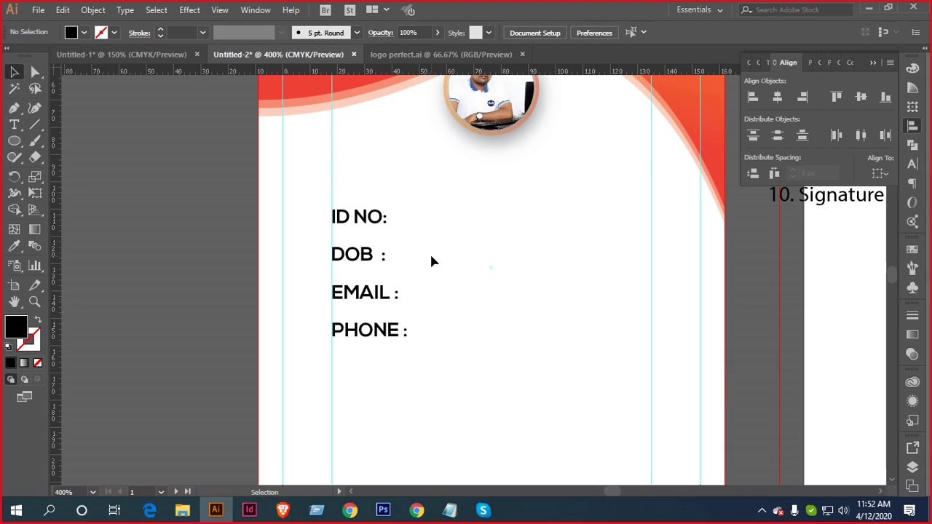
Add spaces before the EMAIL, DOB and ID NO colons and right-align all four labels
{"action": "left_click", "coordinate": [14, 125]}
{"action": "left_click", "coordinate": [390, 290]}
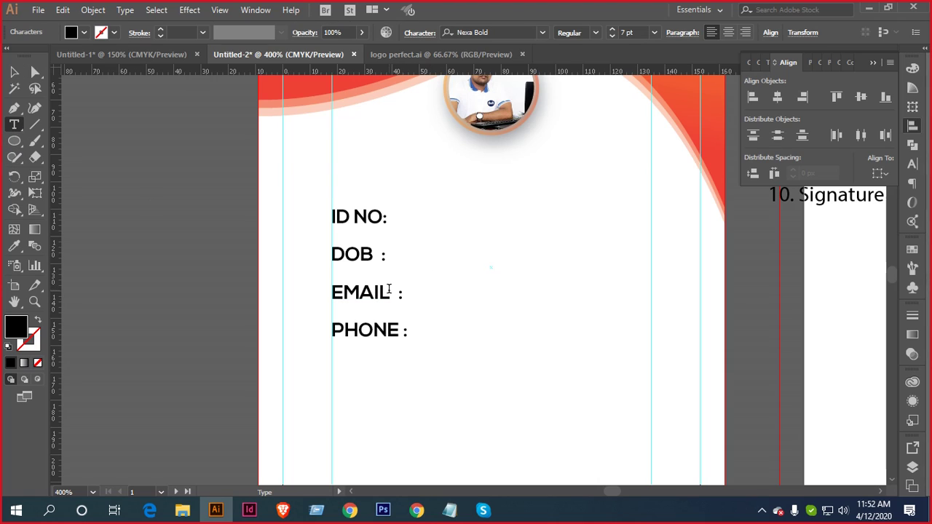
{"action": "left_click", "coordinate": [379, 253]}
{"action": "left_click", "coordinate": [384, 216]}
{"action": "key", "text": "Escape"}
{"action": "left_click", "coordinate": [471, 193]}
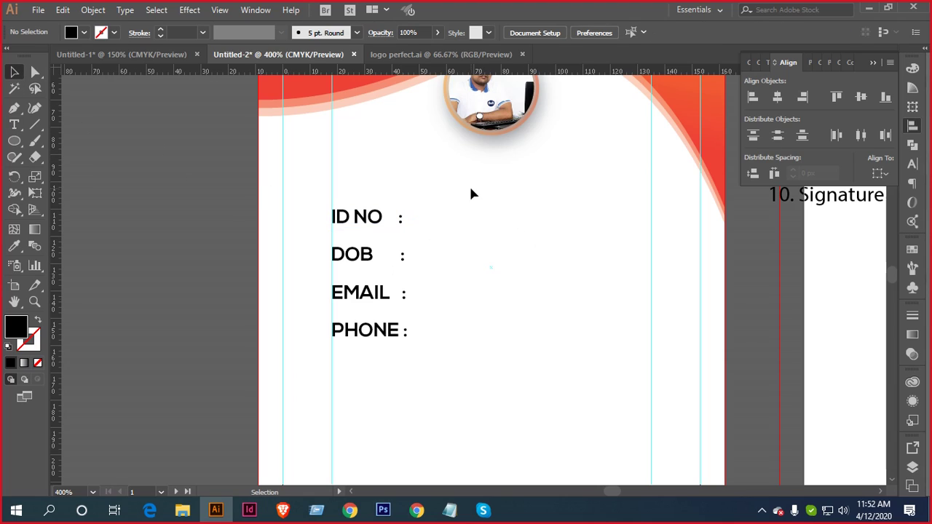
{"action": "left_click_drag", "start_coordinate": [464, 191], "coordinate": [367, 354]}
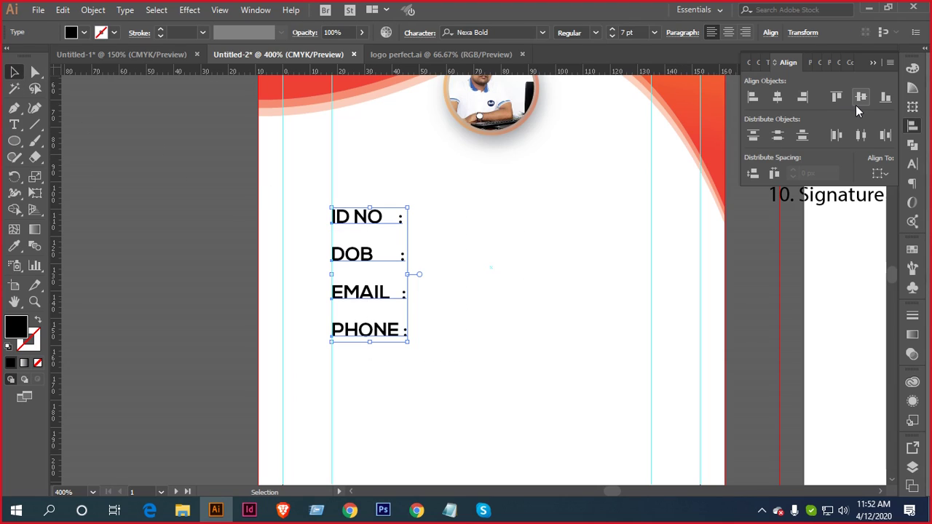
{"action": "left_click", "coordinate": [801, 98]}
{"action": "left_click", "coordinate": [576, 225]}
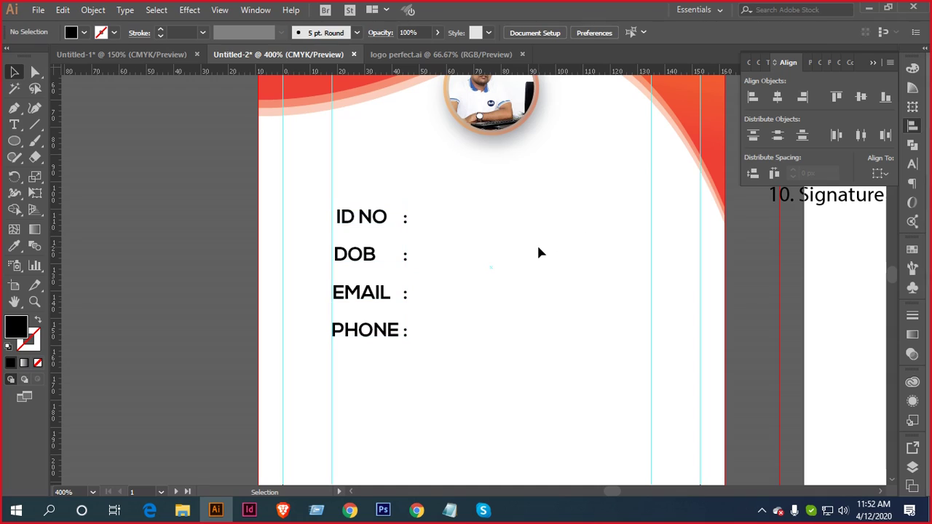
{"action": "scroll", "coordinate": [536, 243], "scroll_direction": "down", "scroll_amount": 1}
{"action": "left_click_drag", "start_coordinate": [541, 240], "coordinate": [487, 248]}
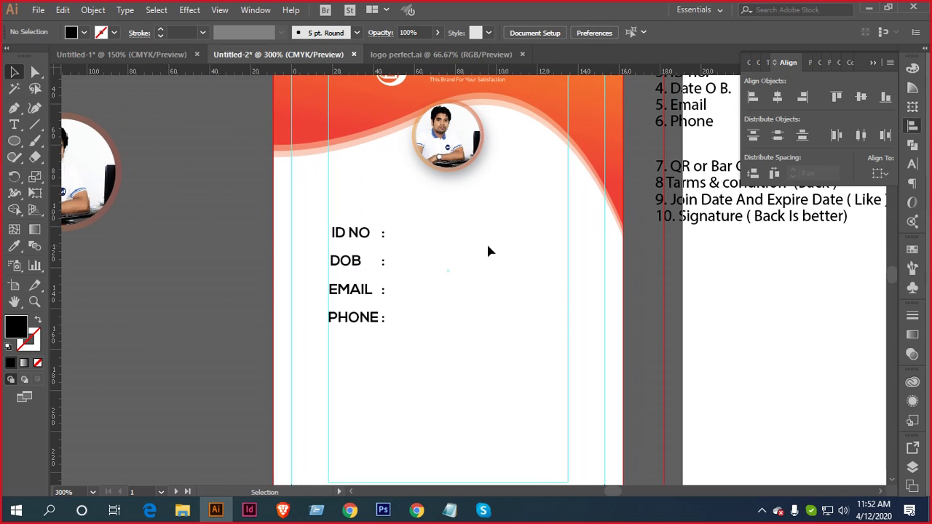
Type a sample ID number beside ID NO, then bring up the Untitled-1 reference card
{"action": "left_click", "coordinate": [13, 125]}
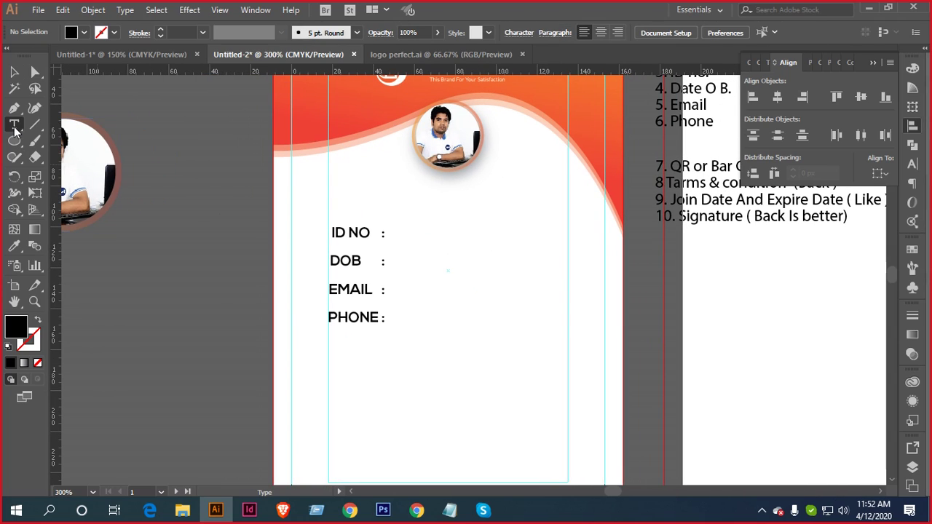
{"action": "left_click", "coordinate": [421, 241]}
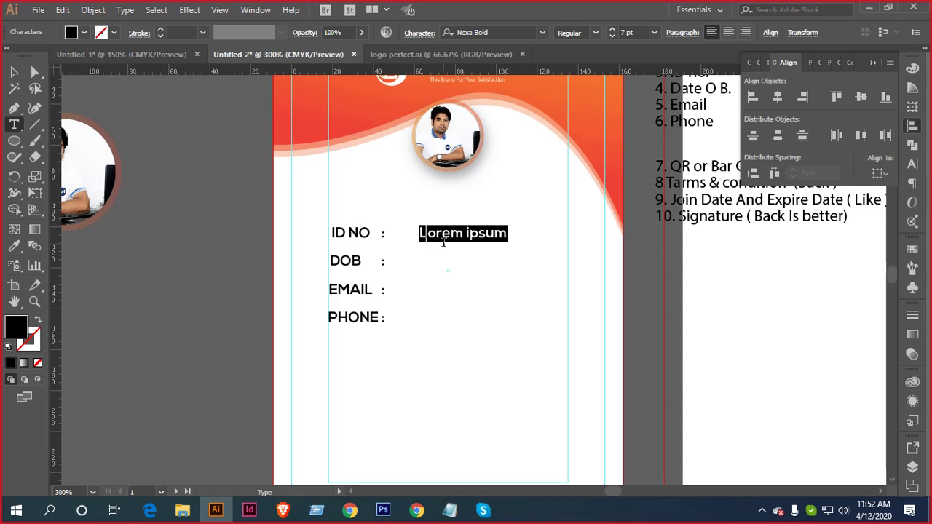
{"action": "key", "text": "BackSpace"}
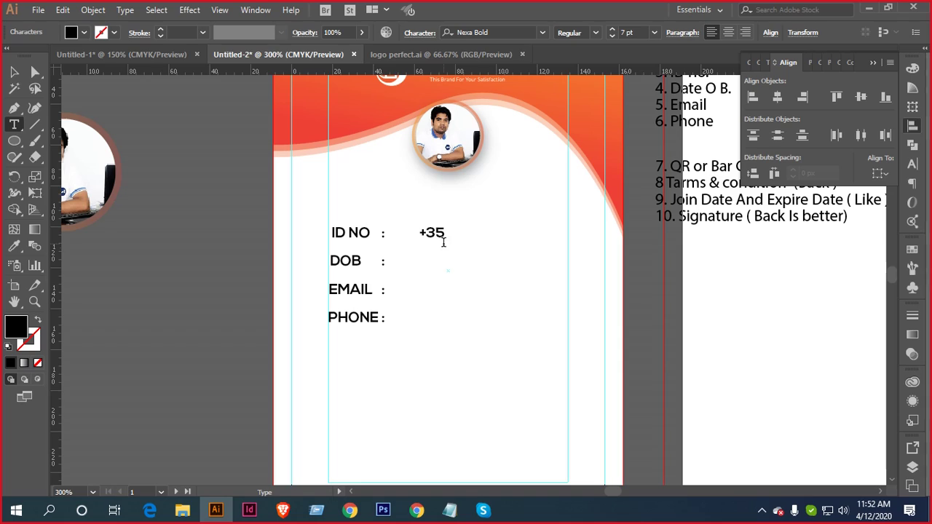
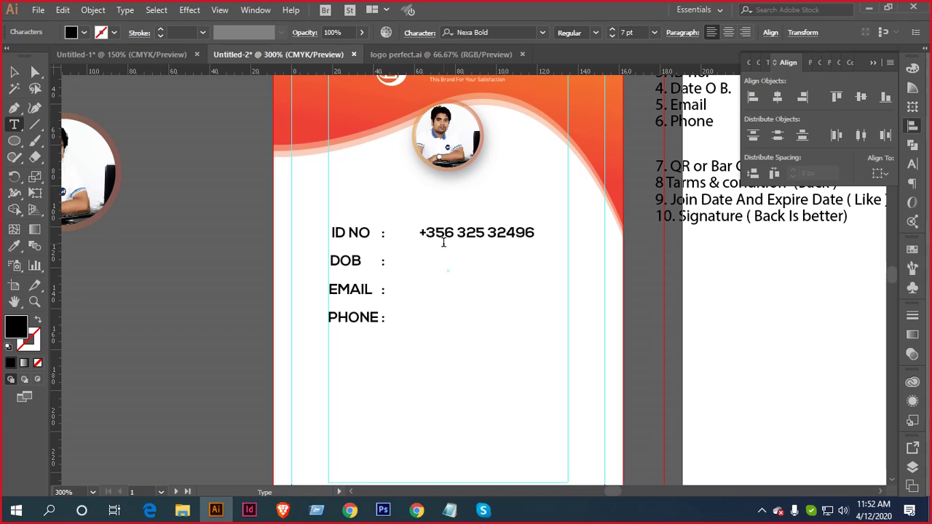
{"action": "left_click", "coordinate": [124, 54]}
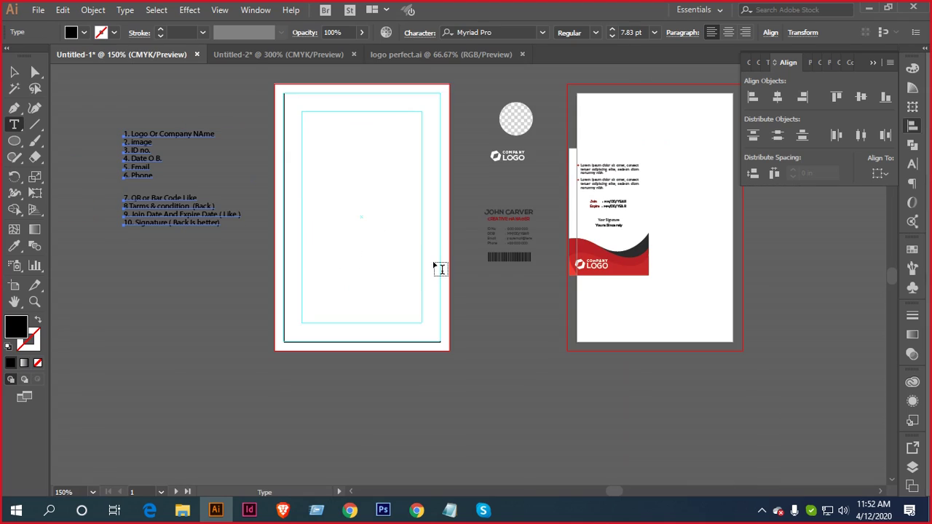
{"action": "scroll", "coordinate": [541, 224], "scroll_direction": "up", "scroll_amount": 4}
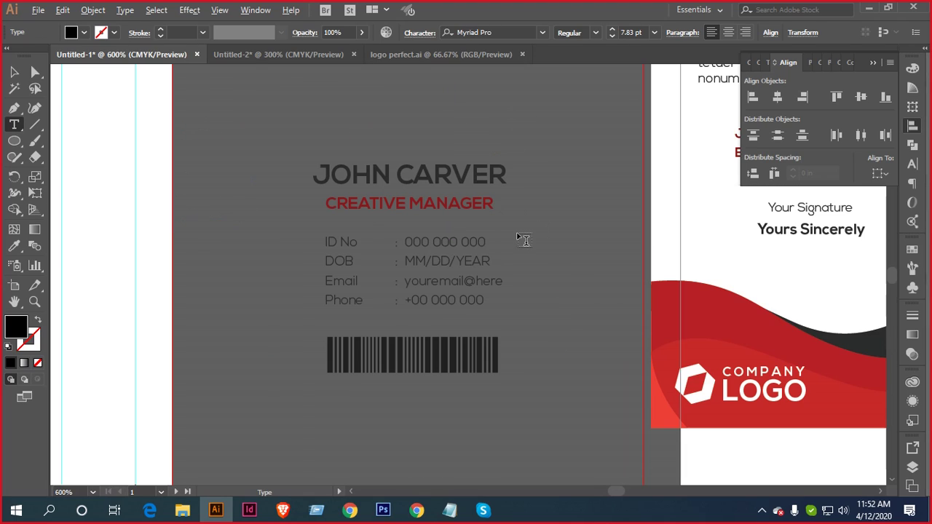
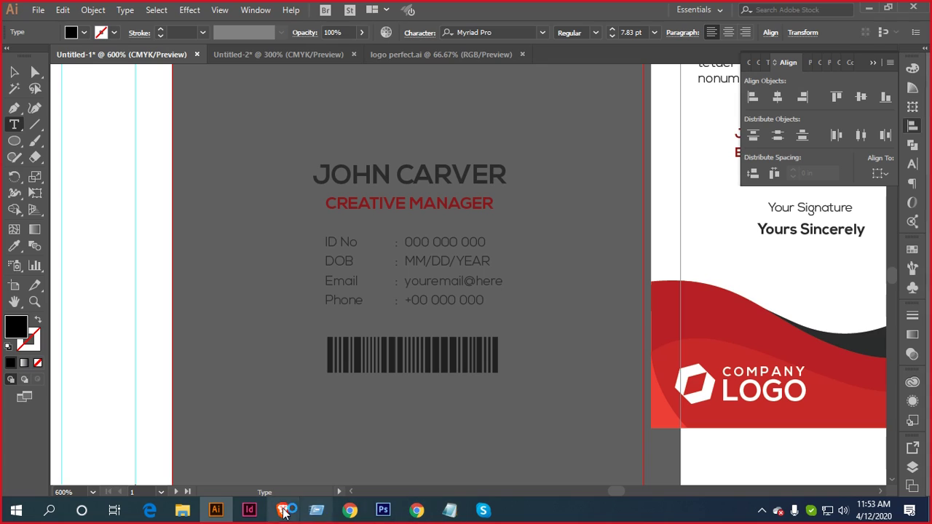
Replace the sample number beside ID NO with the placeholder 000 000 000
{"action": "left_click", "coordinate": [431, 54]}
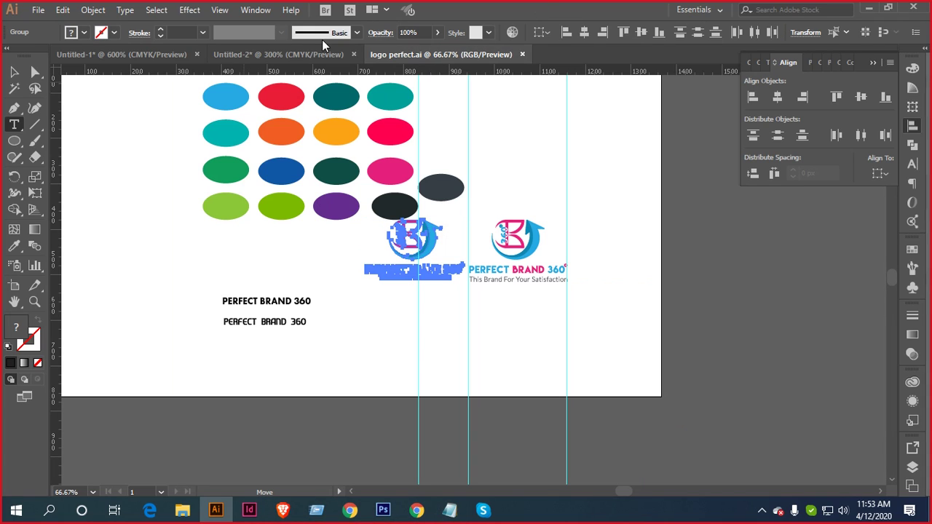
{"action": "left_click", "coordinate": [292, 54]}
{"action": "scroll", "coordinate": [495, 248], "scroll_direction": "up", "scroll_amount": 2}
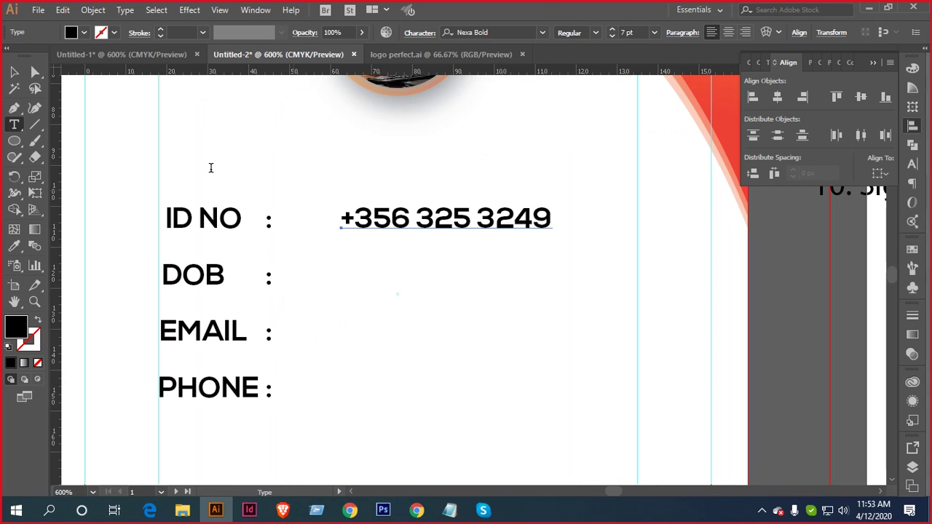
{"action": "left_click", "coordinate": [14, 71]}
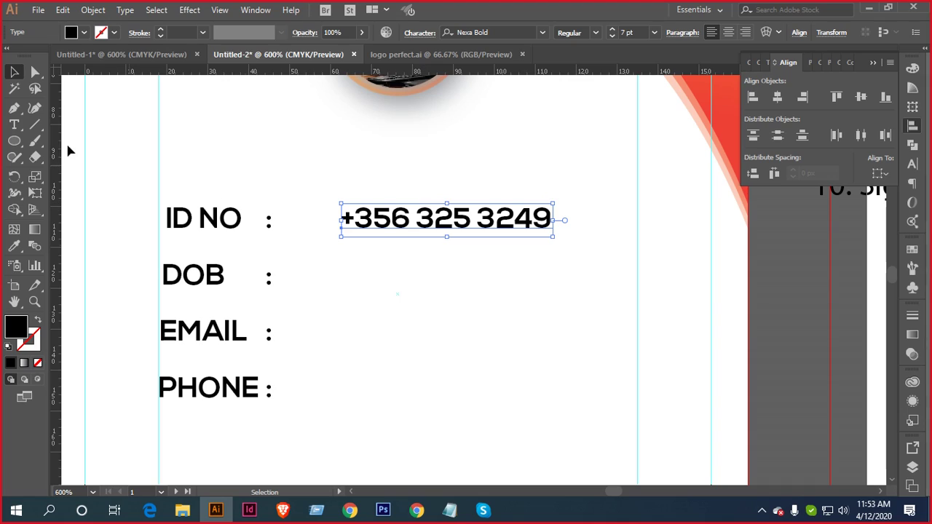
{"action": "left_click", "coordinate": [13, 124]}
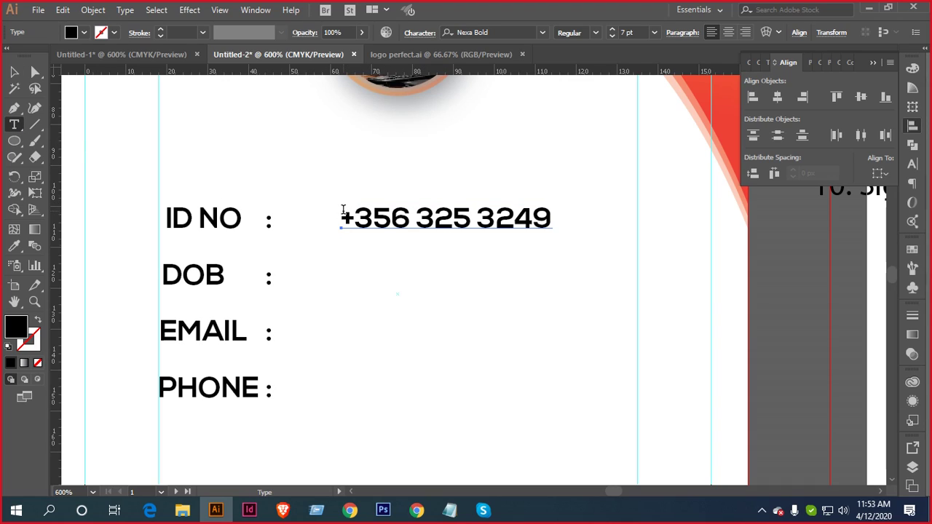
{"action": "left_click_drag", "start_coordinate": [342, 218], "coordinate": [551, 220]}
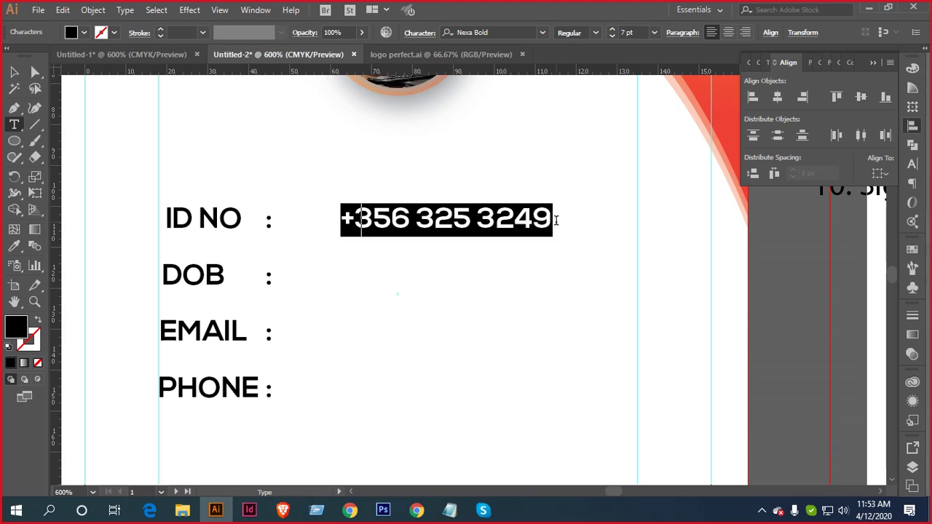
{"action": "type", "text": "000012"}
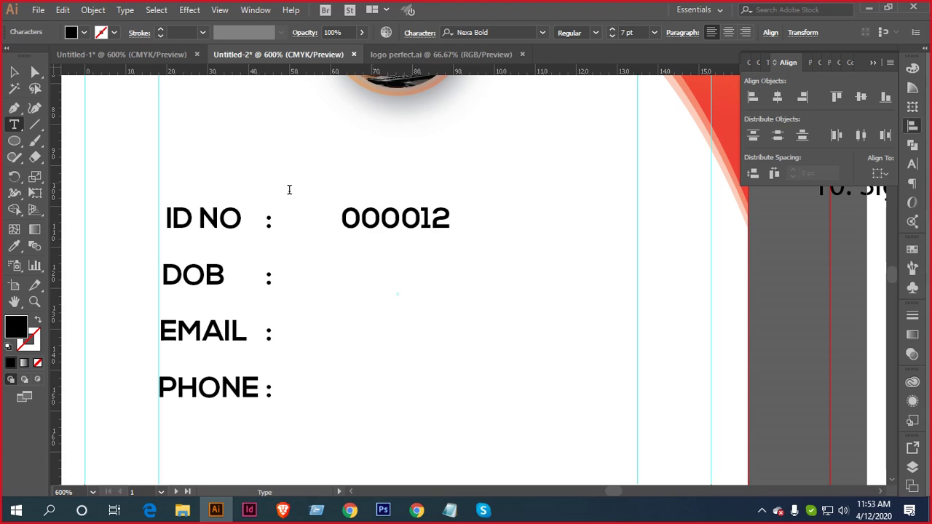
{"action": "key", "text": "Left"}
{"action": "key", "text": "Delete"}
{"action": "key", "text": "BackSpace"}
{"action": "key", "text": "BackSpace"}
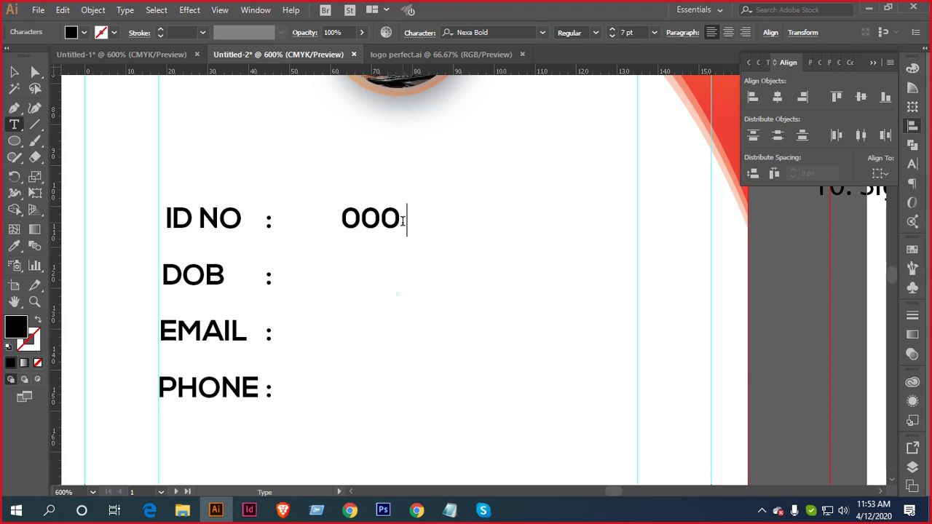
{"action": "type", "text": "000 000"}
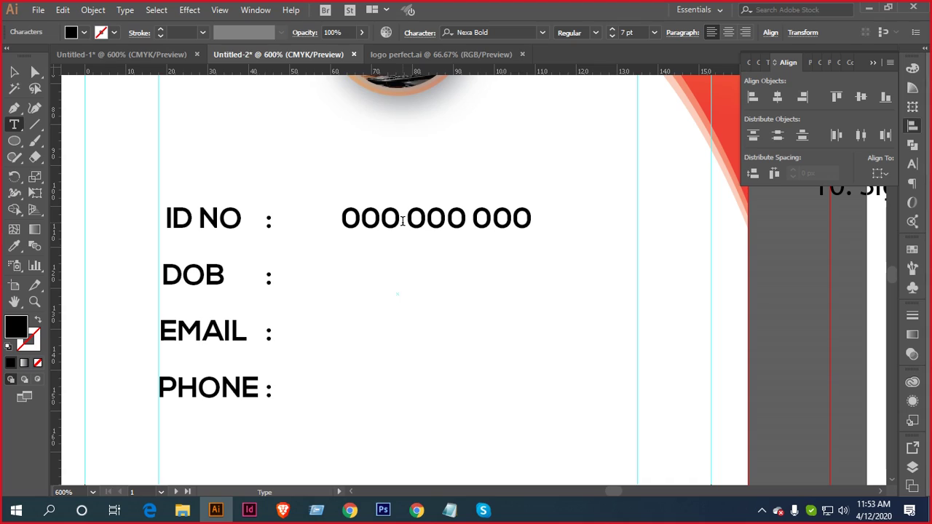
{"action": "left_click", "coordinate": [16, 72]}
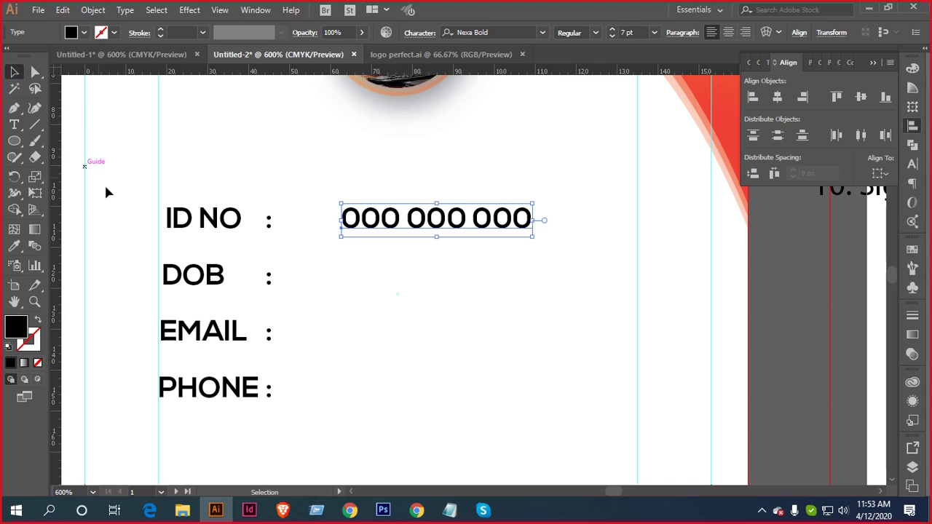
Add the placeholder date 00-00-0000 beside DOB
{"action": "left_click", "coordinate": [15, 125]}
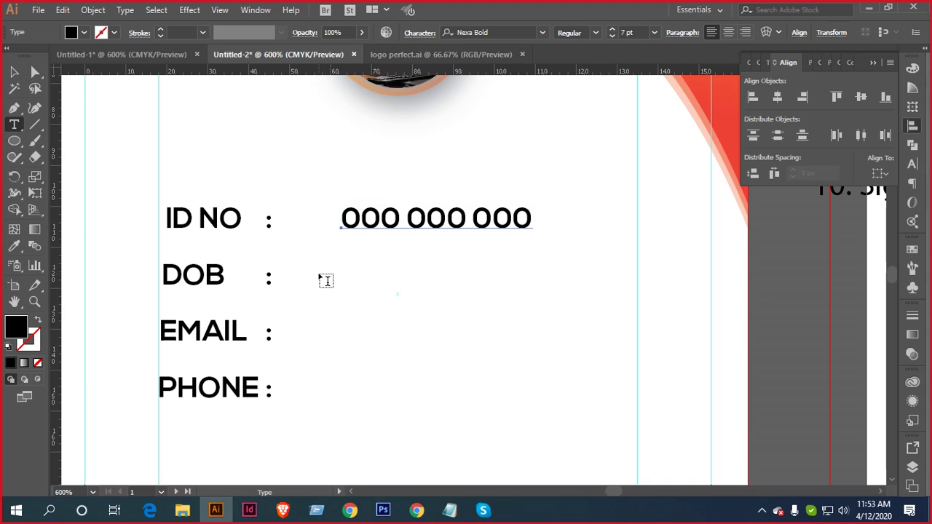
{"action": "left_click", "coordinate": [326, 281]}
{"action": "type", "text": "00"}
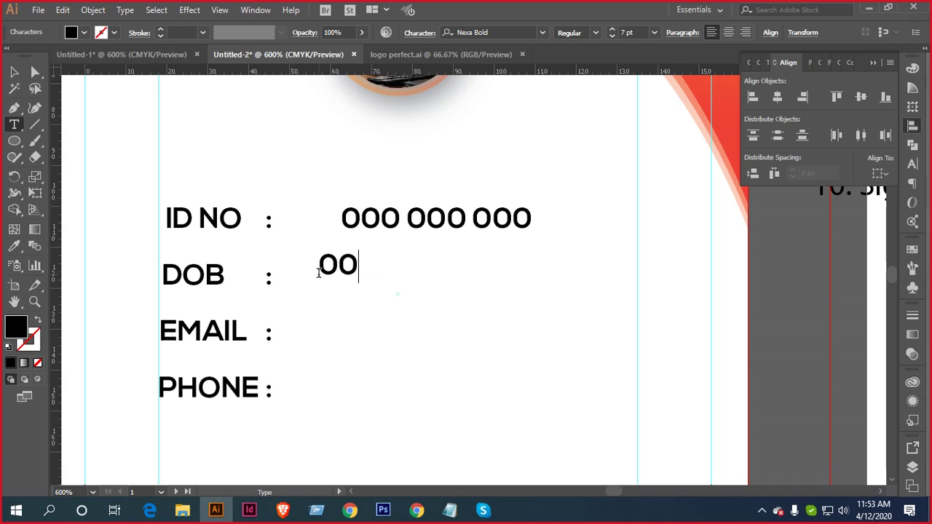
{"action": "type", "text": "-00"}
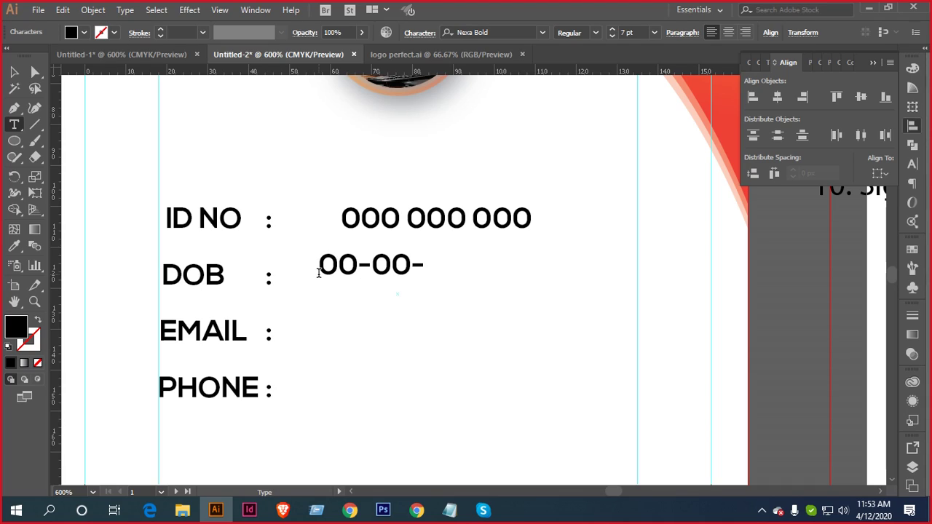
{"action": "type", "text": "-000"}
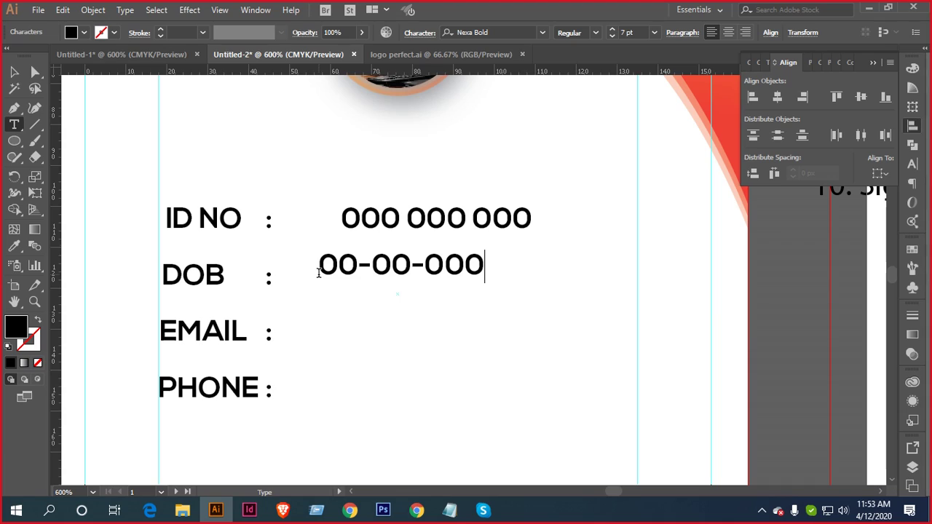
{"action": "type", "text": "0"}
{"action": "left_click", "coordinate": [15, 74]}
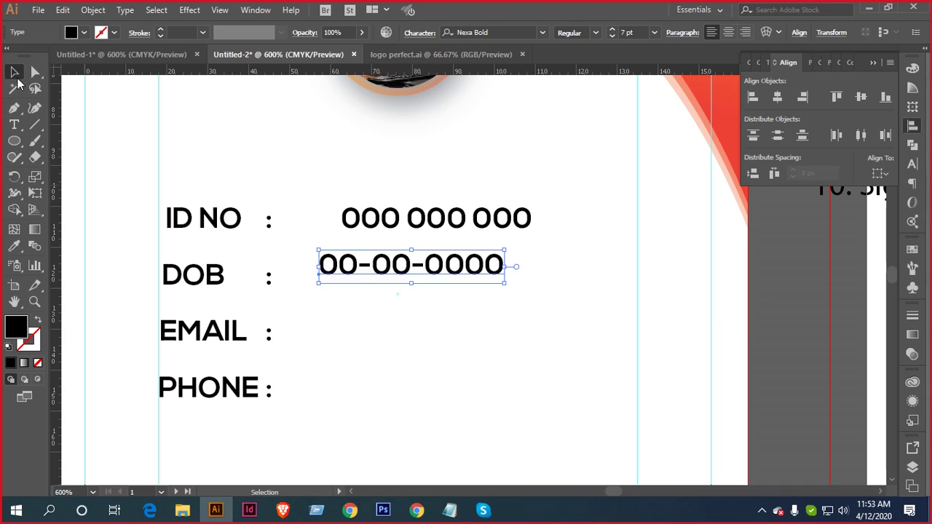
Add a placeholder email address beside EMAIL
{"action": "left_click", "coordinate": [14, 125]}
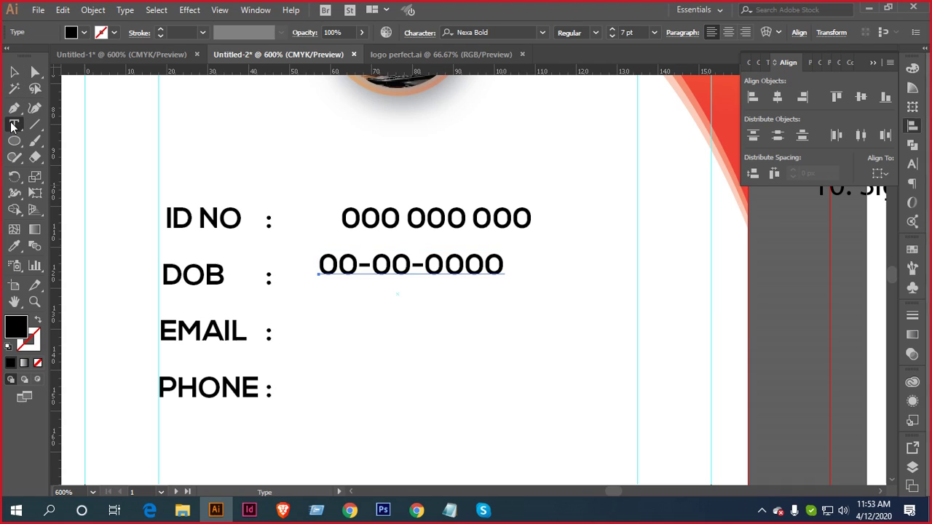
{"action": "left_click", "coordinate": [319, 340]}
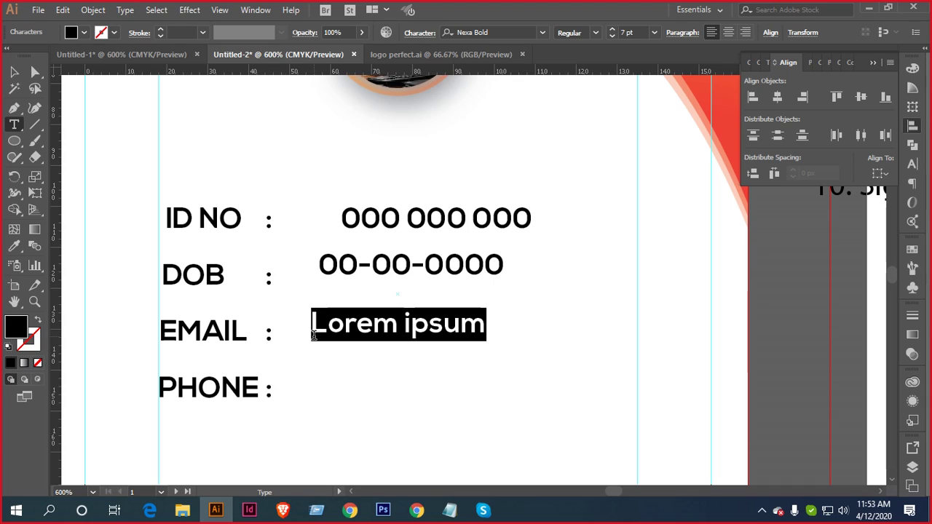
{"action": "type", "text": "yourm"}
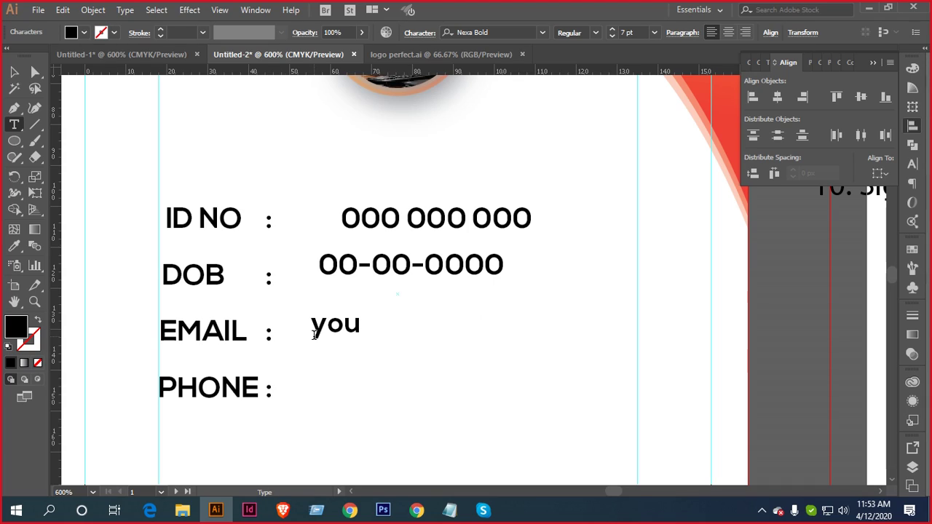
{"action": "key", "text": "BackSpace"}
{"action": "type", "text": "ail"}
{"action": "key", "text": "BackSpace"}
{"action": "key", "text": "BackSpace"}
{"action": "key", "text": "BackSpace"}
{"action": "type", "text": "mail"}
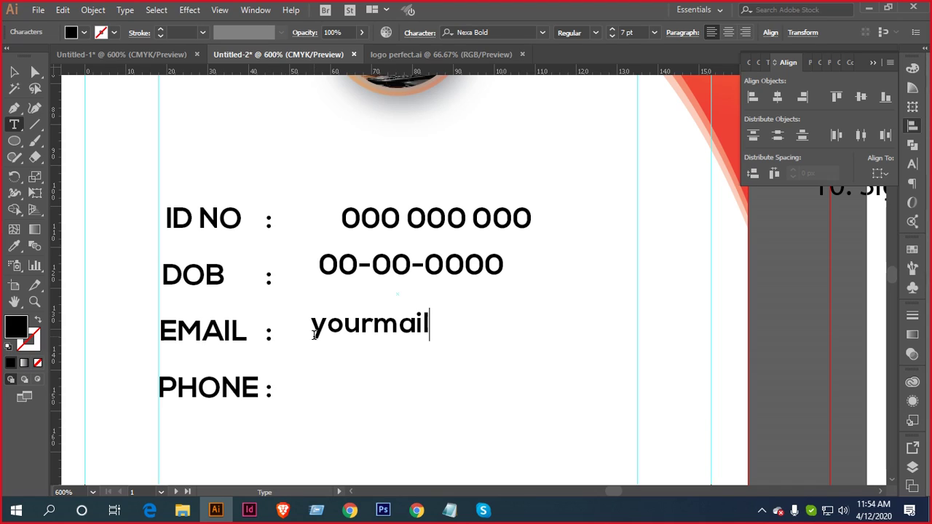
{"action": "type", "text": "@gmail.com"}
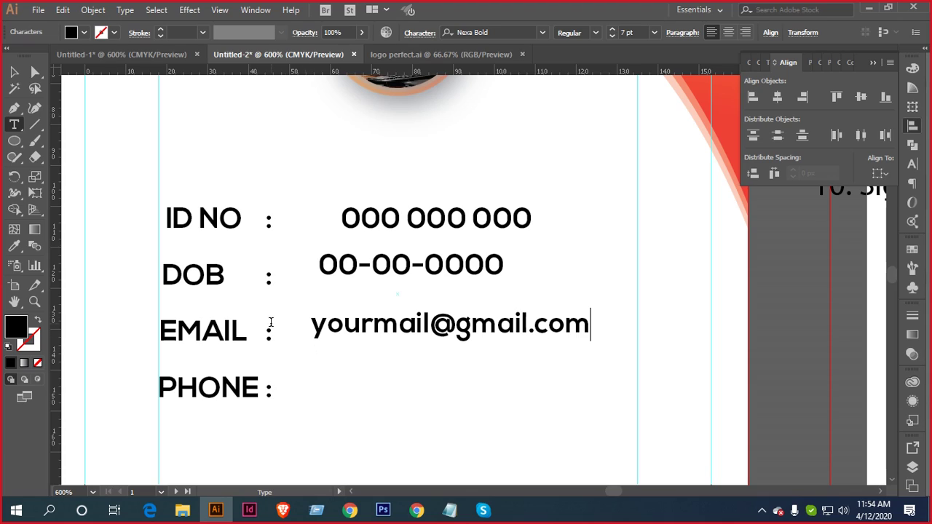
{"action": "left_click", "coordinate": [14, 71]}
{"action": "left_click", "coordinate": [14, 125]}
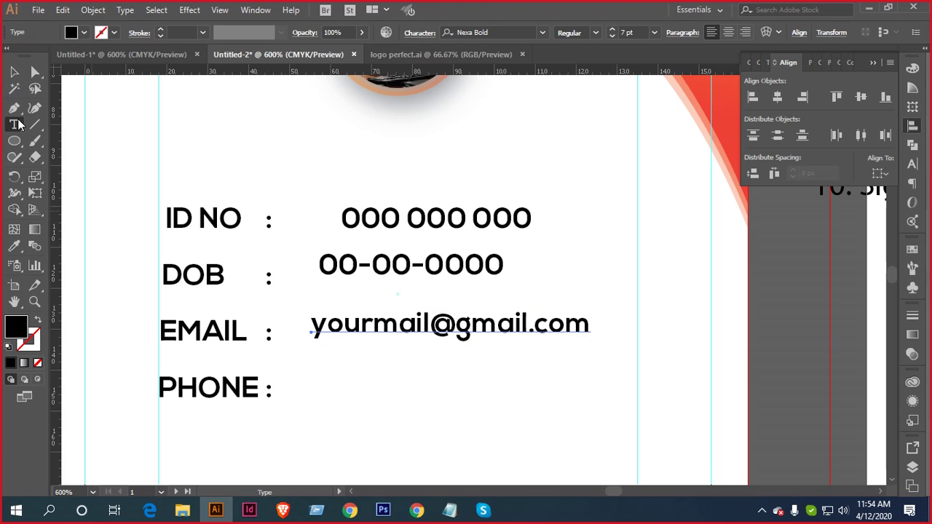
{"action": "left_click", "coordinate": [308, 383]}
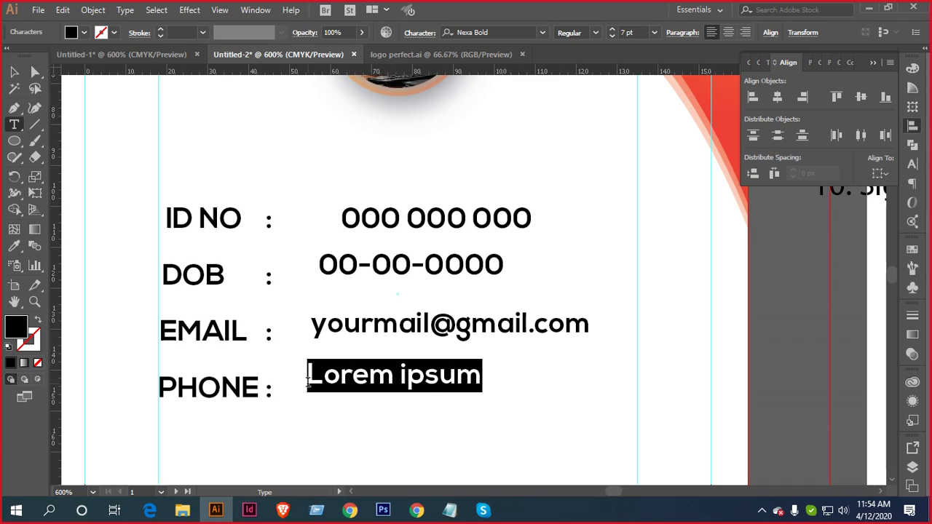
{"action": "type", "text": "+"}
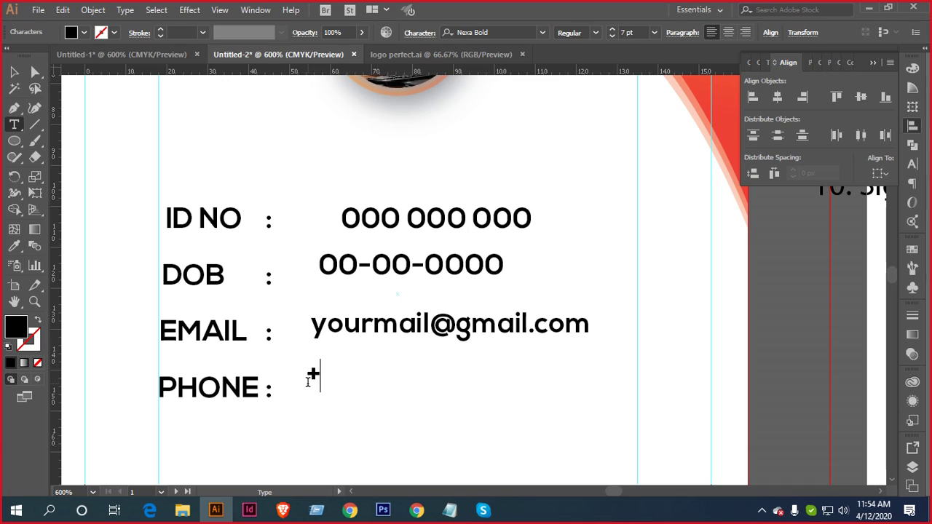
{"action": "type", "text": "000"}
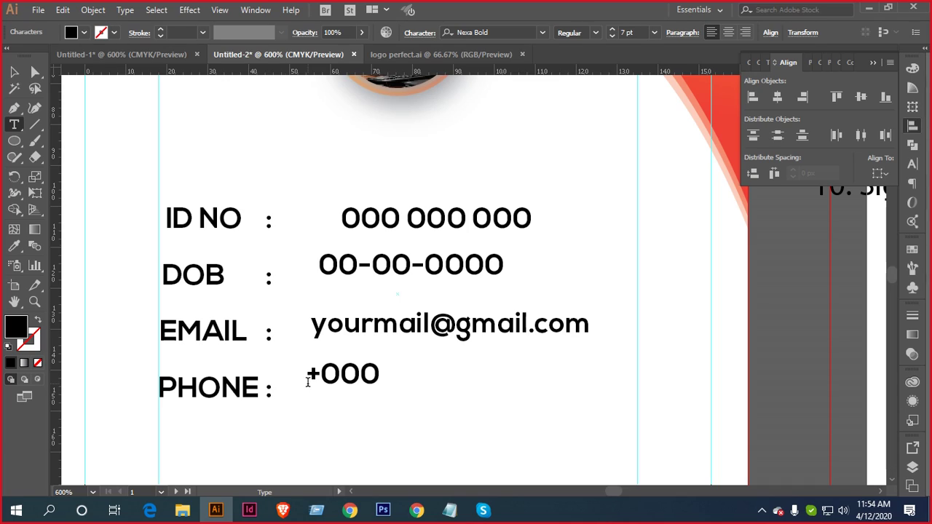
{"action": "type", "text": " 000"}
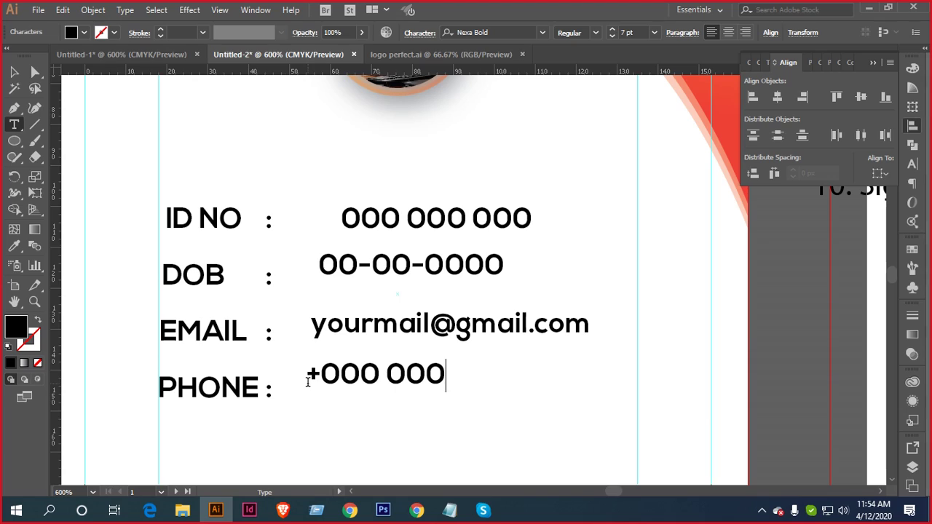
{"action": "type", "text": " 0"}
{"action": "type", "text": "0"}
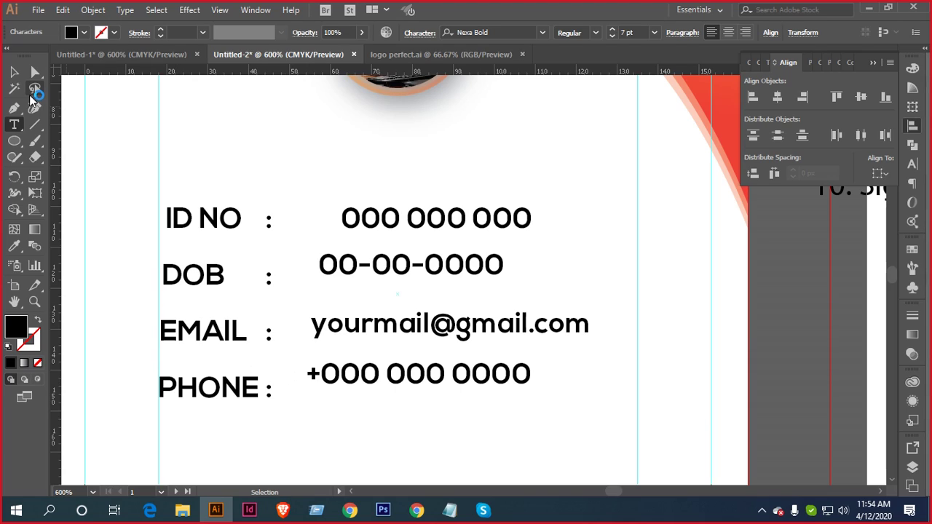
{"action": "key", "text": "Escape"}
{"action": "scroll", "coordinate": [333, 278], "scroll_direction": "down", "scroll_amount": 2}
Set the four placeholder values to Roboto Regular at 6 pt
{"action": "left_click_drag", "start_coordinate": [463, 211], "coordinate": [318, 363]}
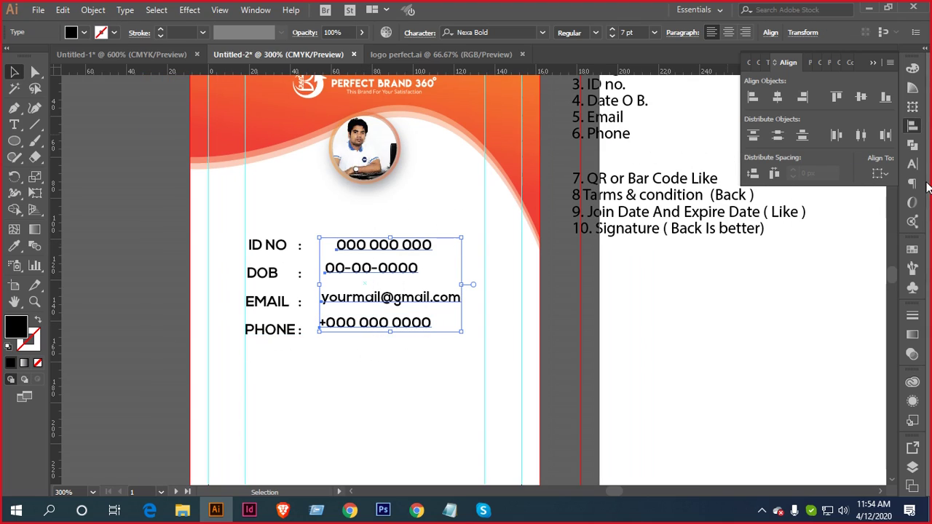
{"action": "left_click", "coordinate": [912, 164]}
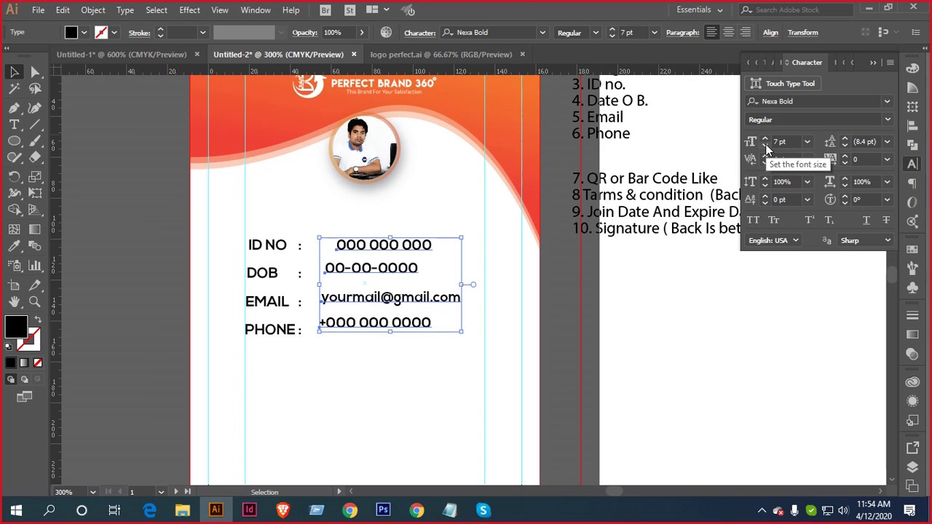
{"action": "left_click", "coordinate": [765, 146]}
{"action": "left_click", "coordinate": [840, 102]}
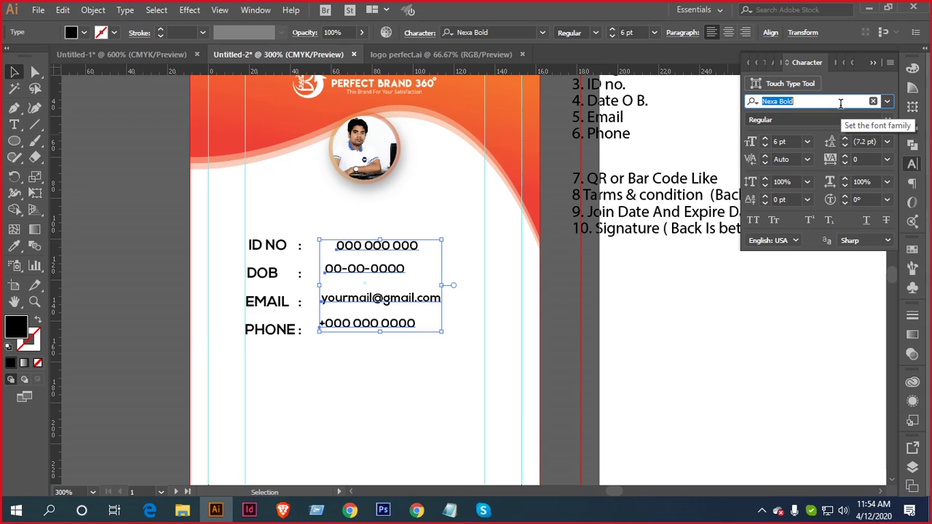
{"action": "type", "text": "robo"}
{"action": "key", "text": "Return"}
{"action": "left_click", "coordinate": [886, 120]}
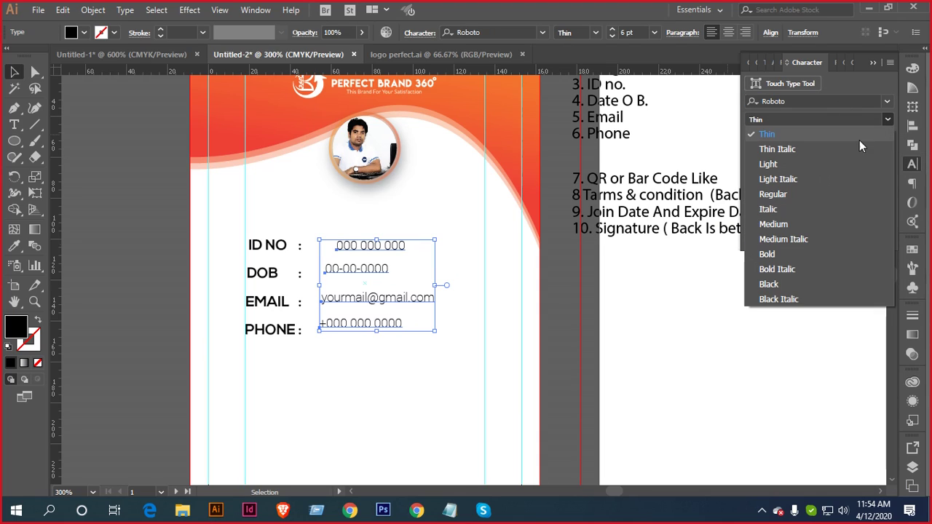
{"action": "left_click", "coordinate": [811, 164]}
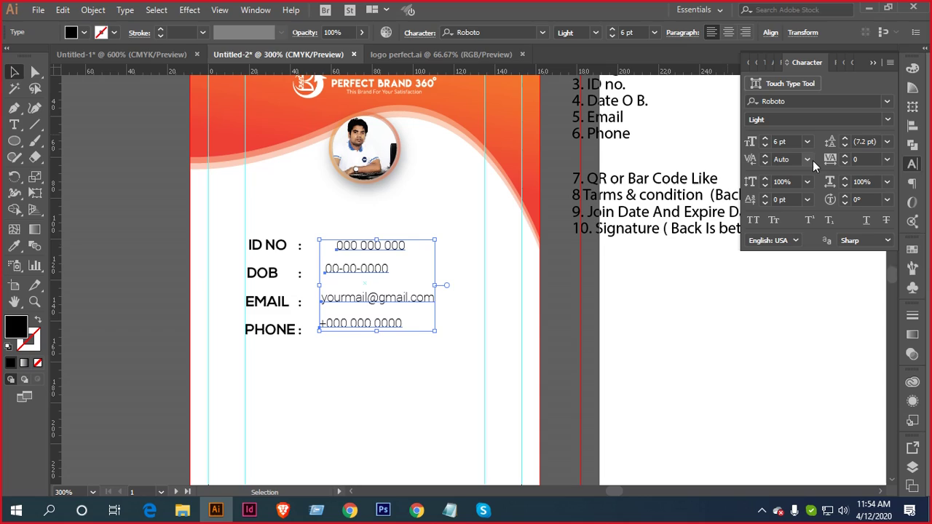
{"action": "left_click", "coordinate": [886, 119]}
{"action": "left_click", "coordinate": [791, 194]}
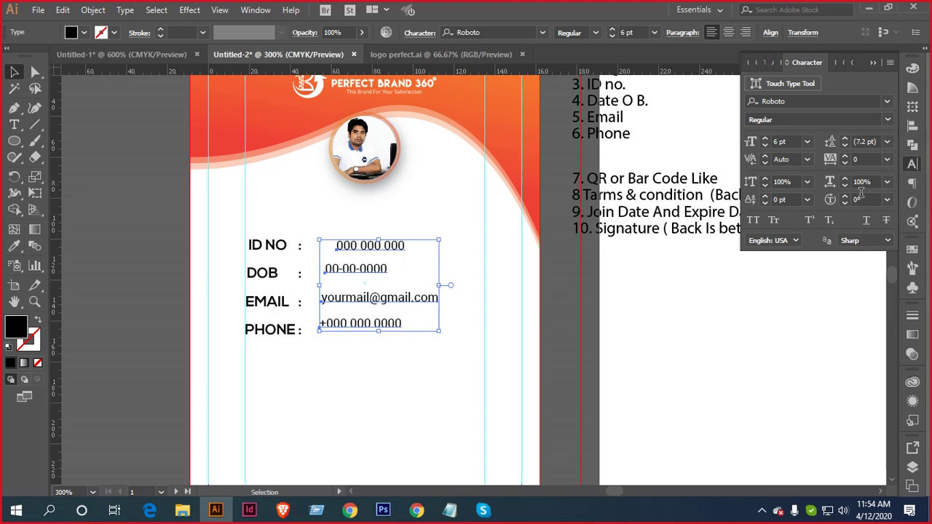
{"action": "left_click", "coordinate": [368, 362]}
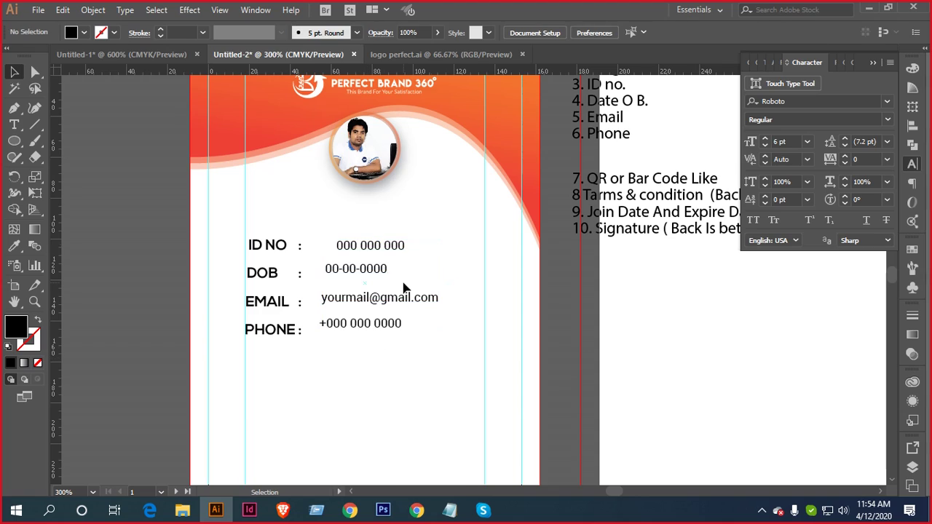
{"action": "scroll", "coordinate": [404, 289], "scroll_direction": "up", "scroll_amount": 1}
{"action": "left_click_drag", "start_coordinate": [428, 289], "coordinate": [557, 282]}
Left-align the four value lines and nudge them left toward the colons
{"action": "left_click_drag", "start_coordinate": [459, 213], "coordinate": [534, 393]}
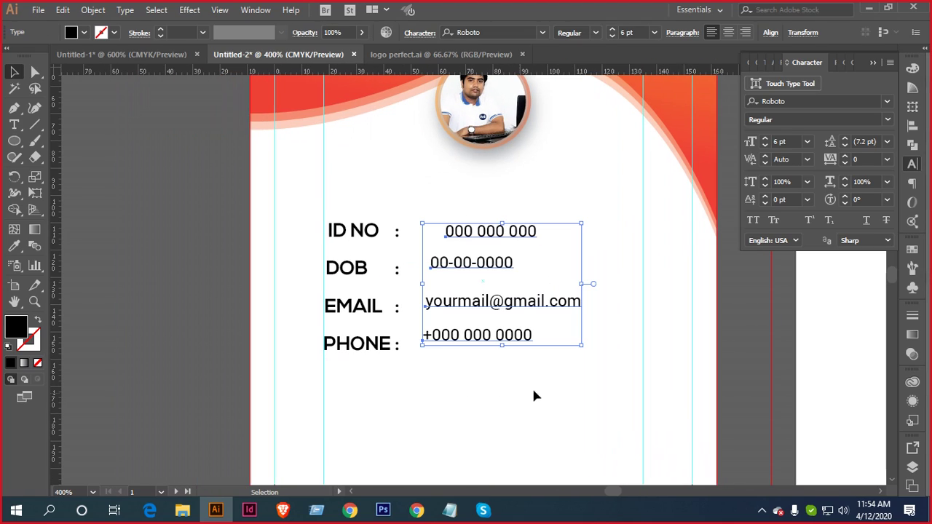
{"action": "left_click", "coordinate": [912, 125]}
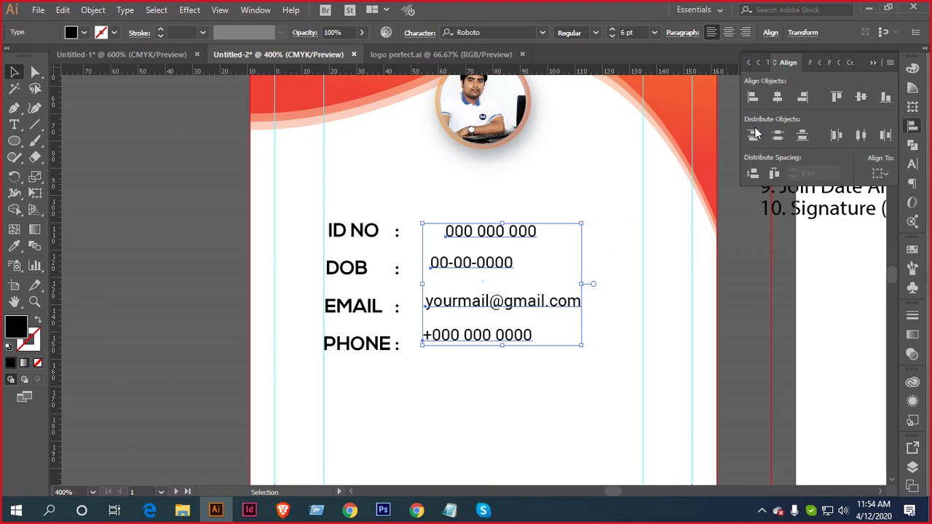
{"action": "left_click", "coordinate": [753, 96]}
{"action": "left_click", "coordinate": [550, 210]}
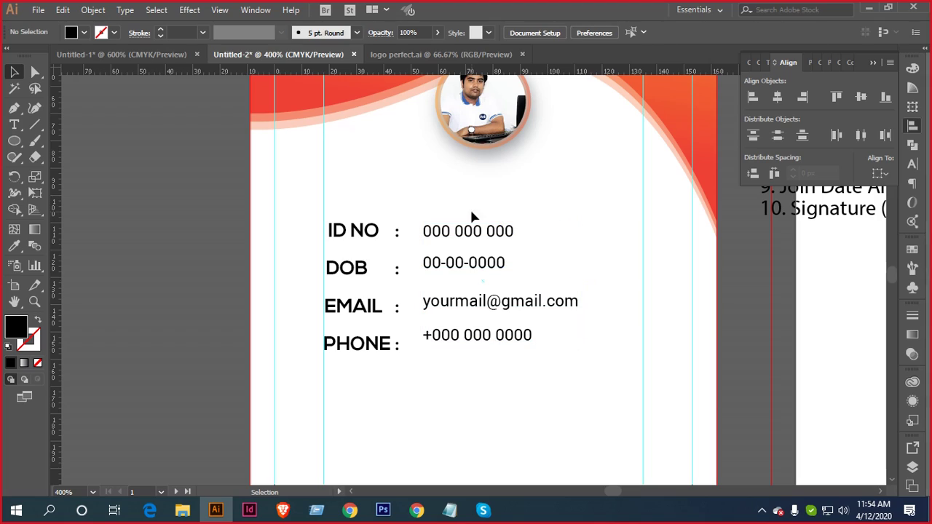
{"action": "left_click_drag", "start_coordinate": [438, 226], "coordinate": [493, 366]}
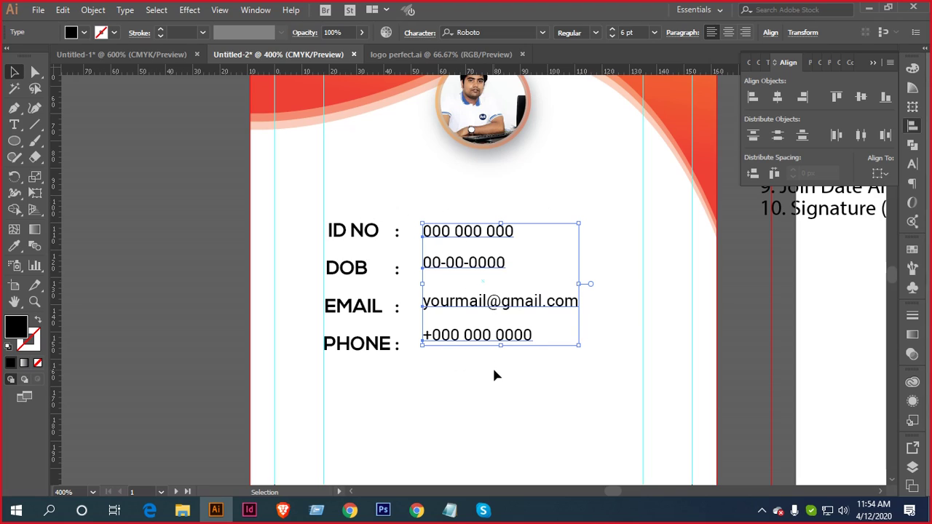
{"action": "key", "text": "Left"}
{"action": "key", "text": "Left"}
{"action": "key", "text": "Left"}
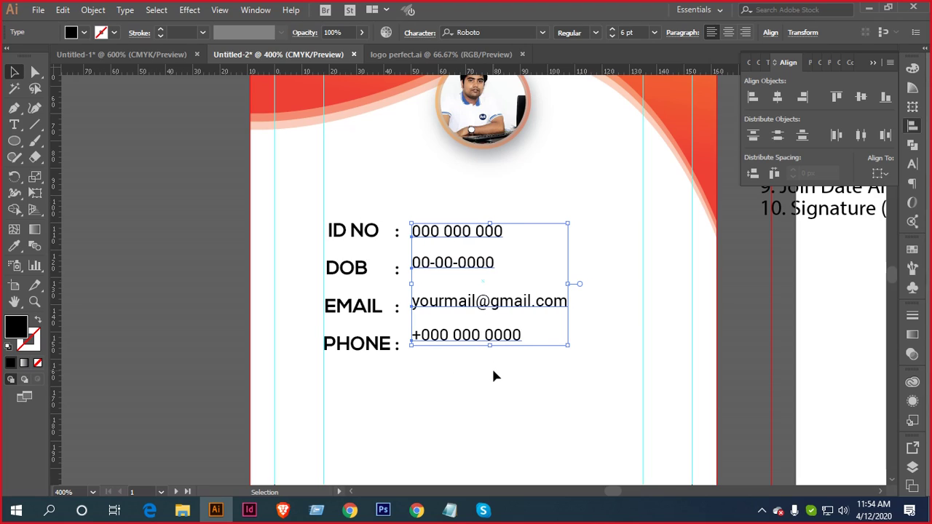
{"action": "left_click", "coordinate": [491, 380]}
Vertically center each label with its value and group the ID NO, DOB, EMAIL and PHONE pairs
{"action": "left_click_drag", "start_coordinate": [347, 208], "coordinate": [461, 245]}
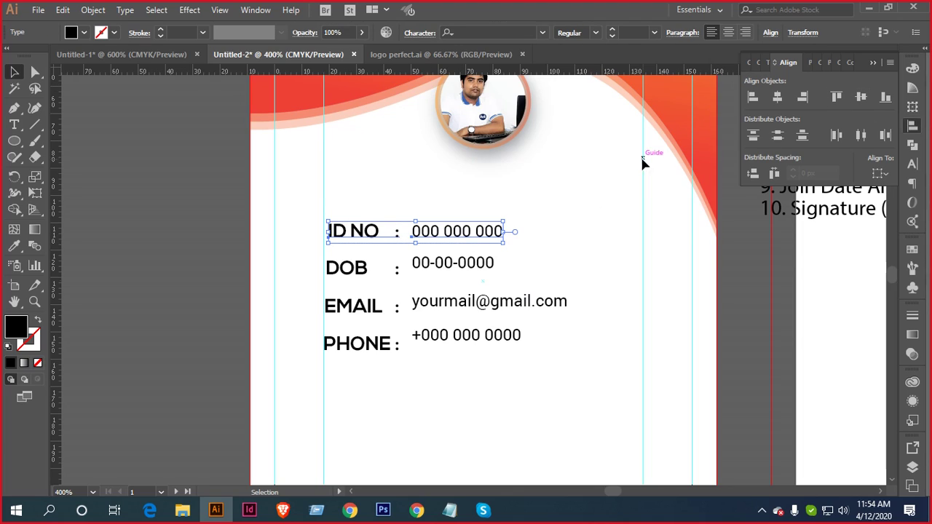
{"action": "key", "text": "ctrl+g"}
{"action": "left_click_drag", "start_coordinate": [343, 259], "coordinate": [466, 271]}
{"action": "left_click", "coordinate": [862, 96]}
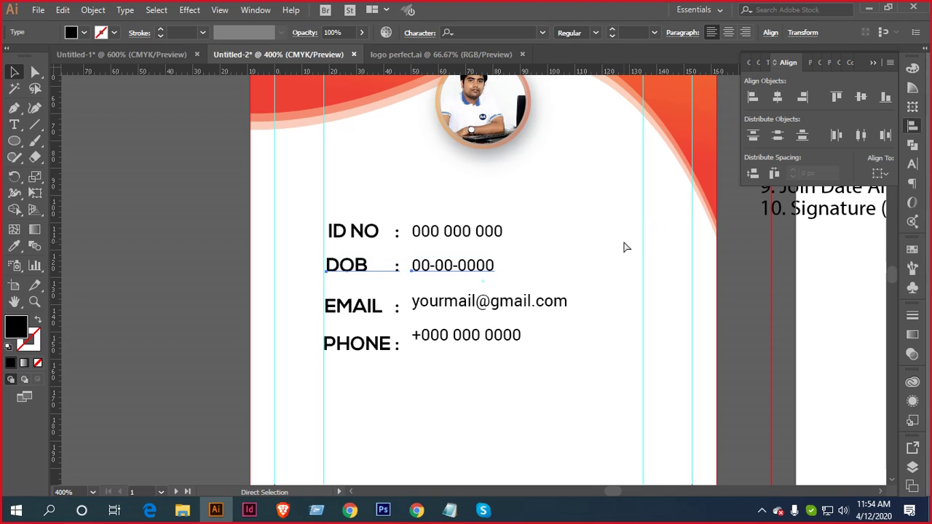
{"action": "key", "text": "ctrl+g"}
{"action": "left_click_drag", "start_coordinate": [350, 292], "coordinate": [470, 316]}
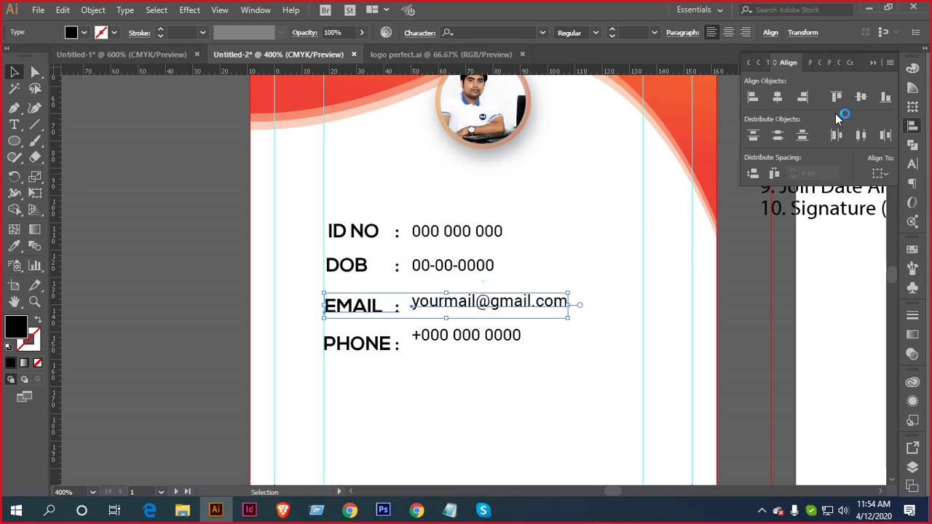
{"action": "left_click", "coordinate": [861, 97]}
{"action": "key", "text": "ctrl+g"}
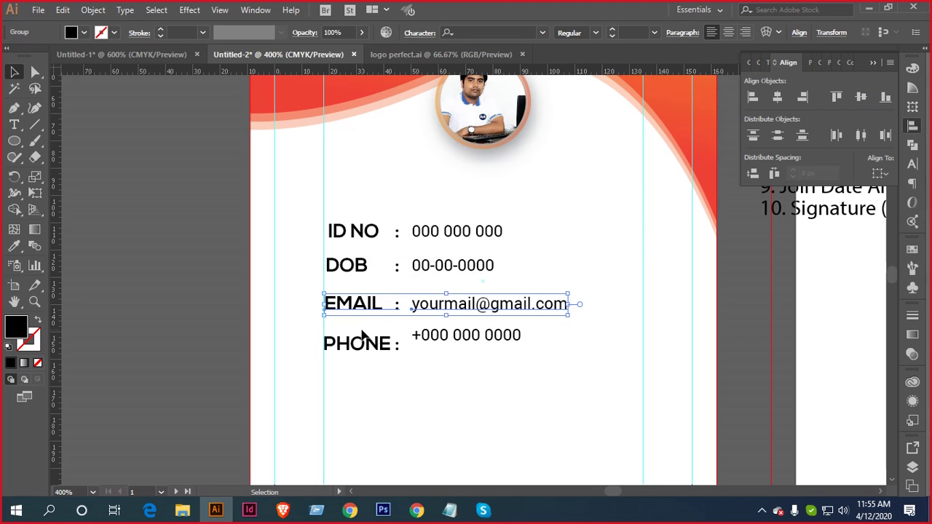
{"action": "left_click_drag", "start_coordinate": [363, 331], "coordinate": [461, 370]}
{"action": "left_click", "coordinate": [862, 97]}
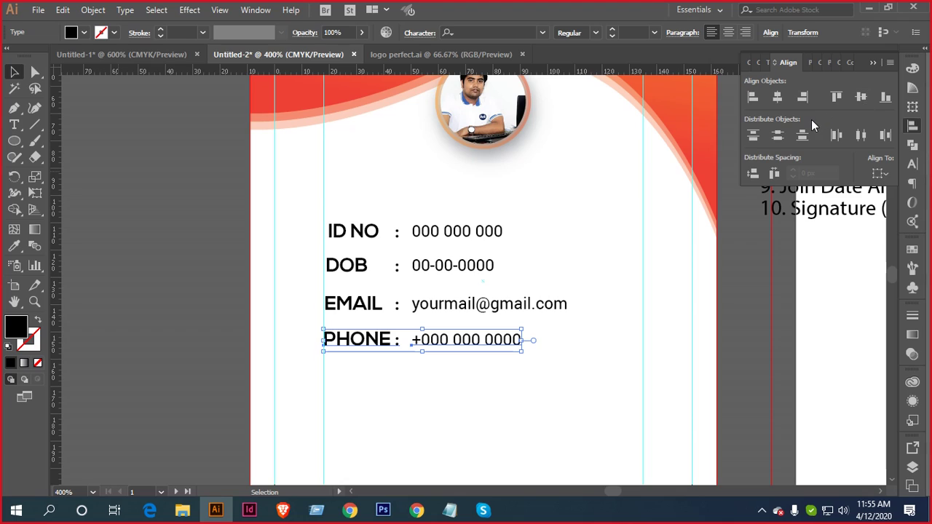
{"action": "key", "text": "ctrl+g"}
Shift the four grouped detail rows to the right, under the photo
{"action": "scroll", "coordinate": [550, 229], "scroll_direction": "down", "scroll_amount": 1}
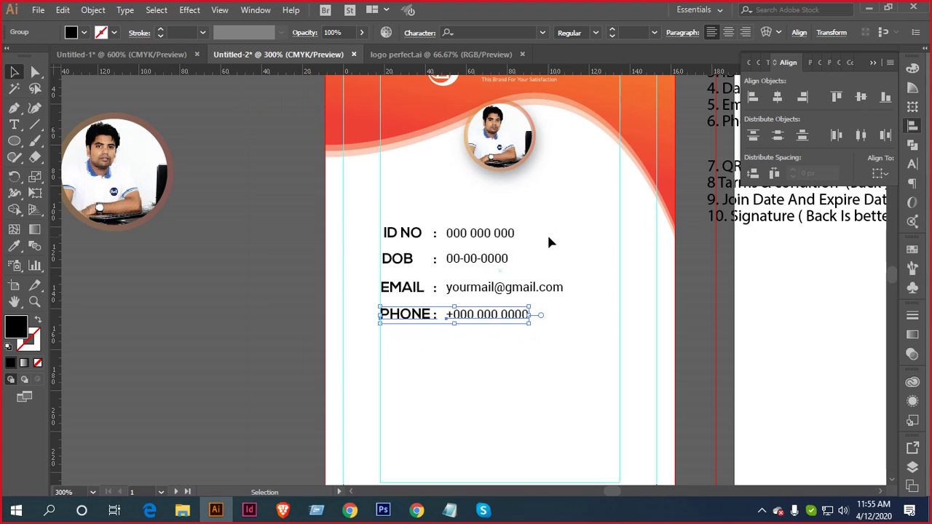
{"action": "scroll", "coordinate": [564, 215], "scroll_direction": "left", "scroll_amount": 2}
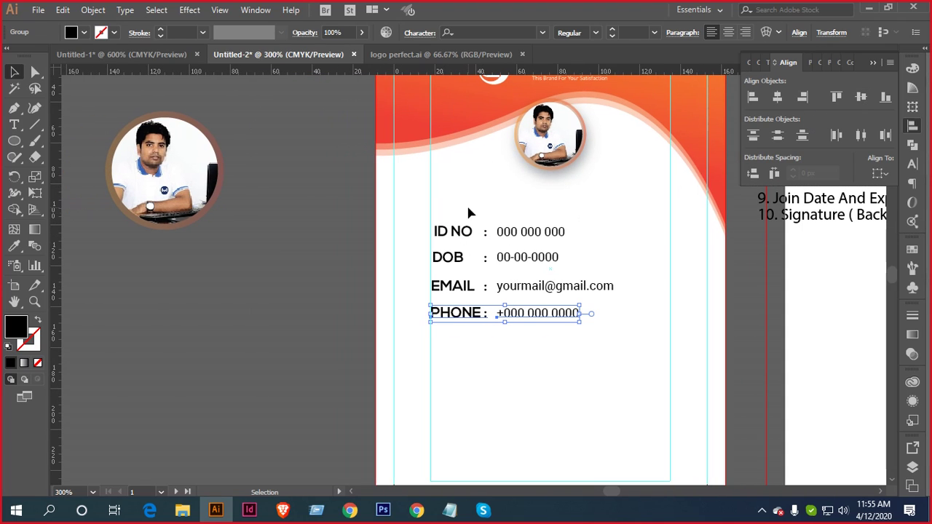
{"action": "left_click_drag", "start_coordinate": [468, 213], "coordinate": [535, 352]}
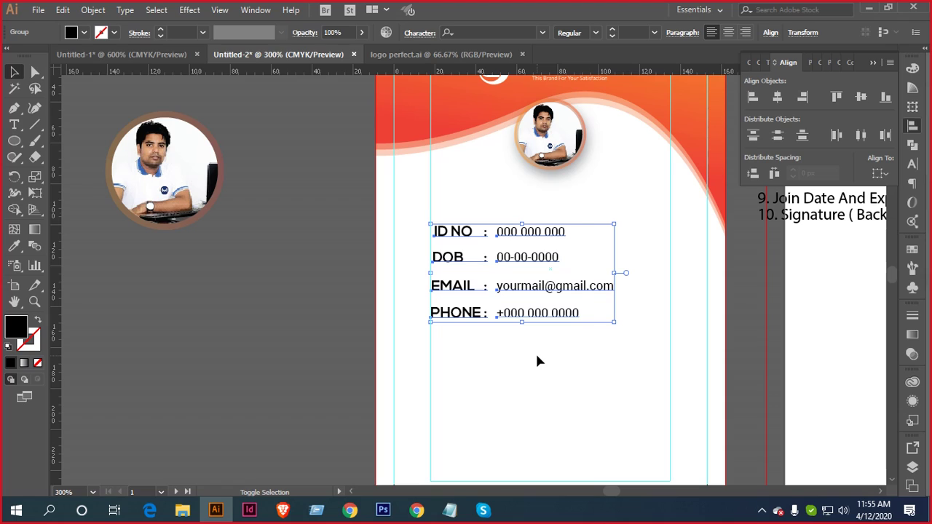
{"action": "key", "text": "shift+Right"}
{"action": "key", "text": "Right"}
{"action": "key", "text": "Right"}
{"action": "key", "text": "Right"}
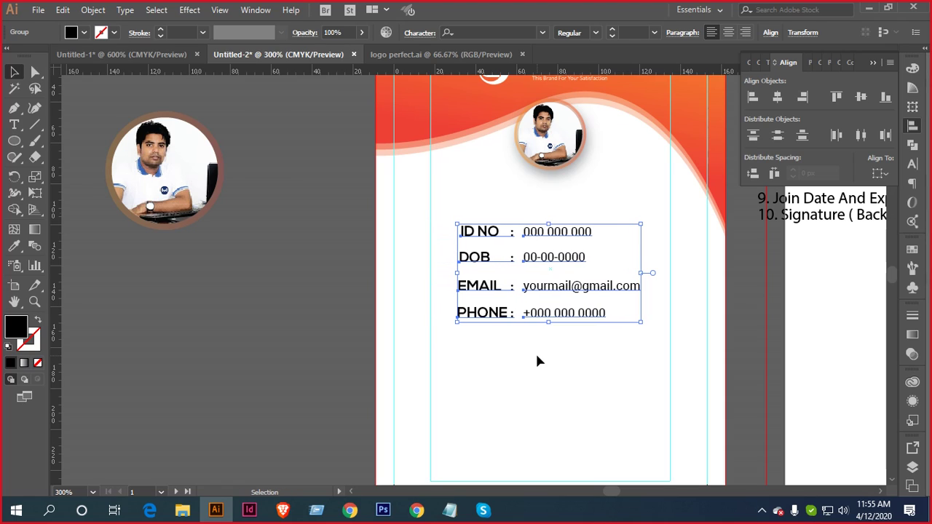
{"action": "scroll", "coordinate": [547, 373], "scroll_direction": "down", "scroll_amount": 4}
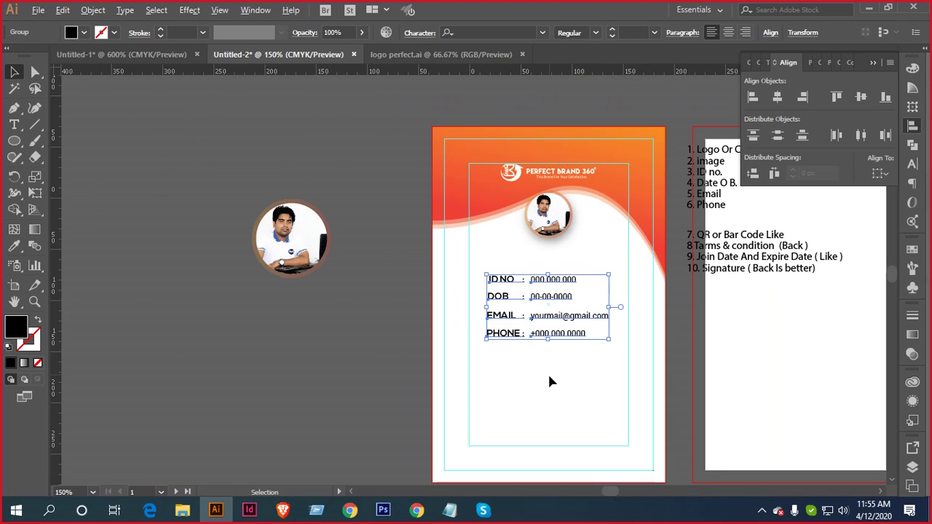
{"action": "left_click", "coordinate": [551, 380]}
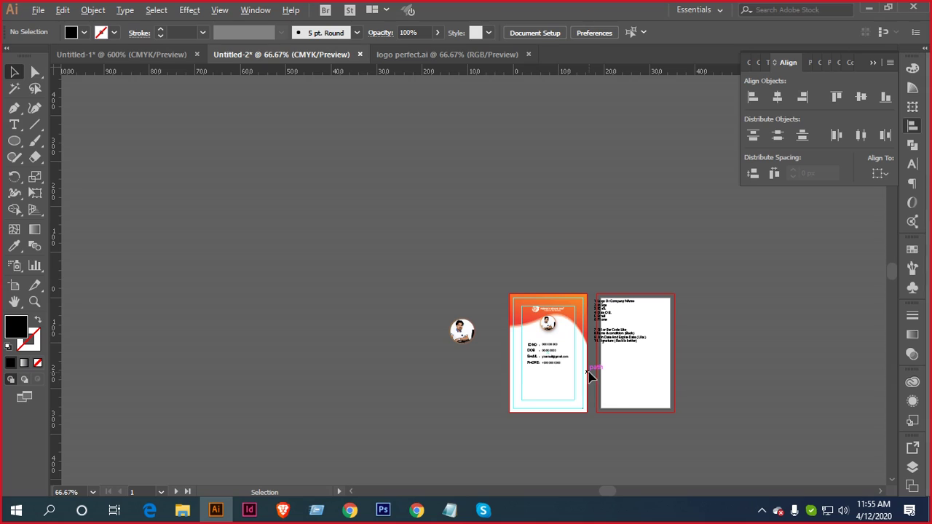
{"action": "scroll", "coordinate": [611, 382], "scroll_direction": "down", "scroll_amount": 2}
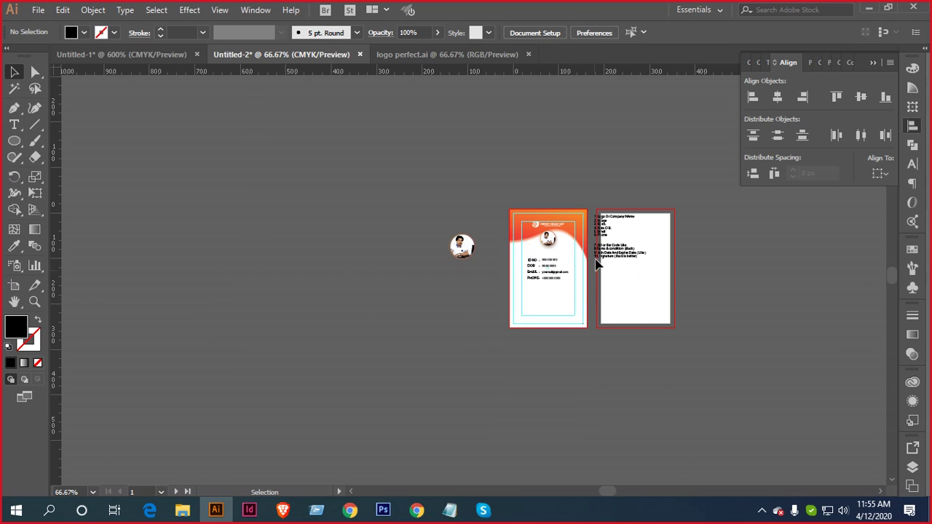
{"action": "scroll", "coordinate": [548, 273], "scroll_direction": "up", "scroll_amount": 4}
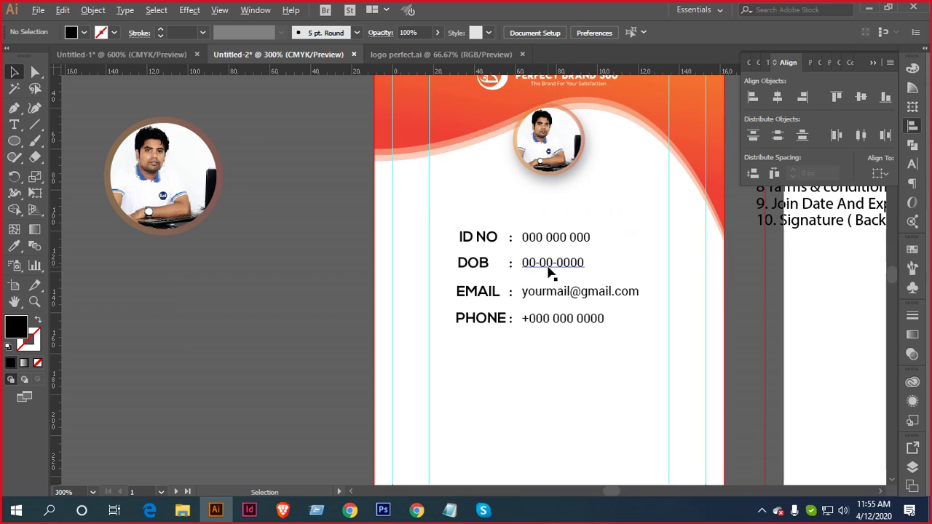
{"action": "scroll", "coordinate": [578, 255], "scroll_direction": "up", "scroll_amount": 2}
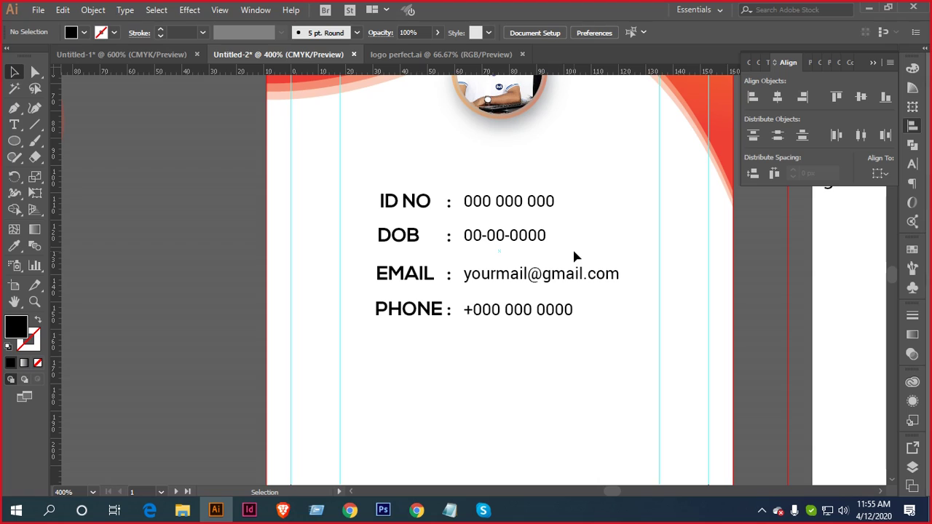
{"action": "left_click", "coordinate": [482, 235]}
Ungroup the detail rows and enlarge the values to 7 pt
{"action": "right_click", "coordinate": [481, 231]}
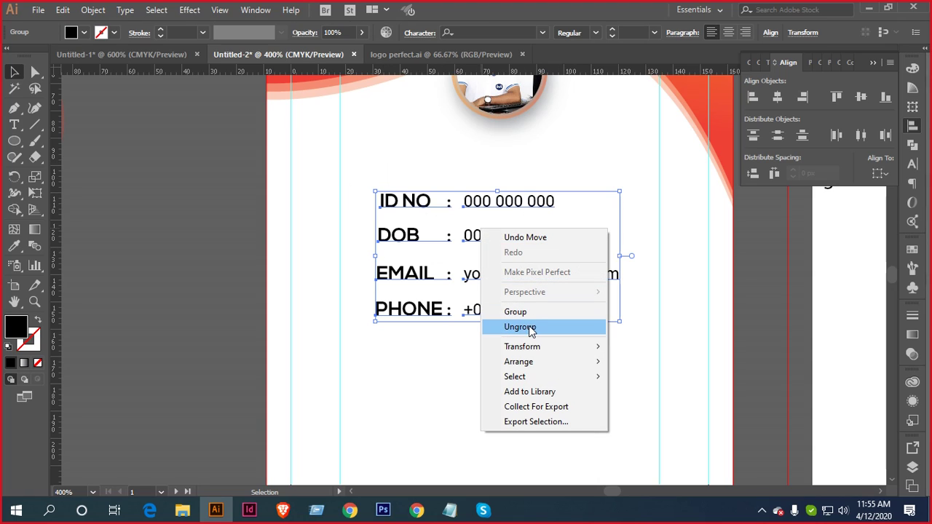
{"action": "left_click", "coordinate": [532, 328]}
{"action": "left_click", "coordinate": [699, 223]}
{"action": "left_click_drag", "start_coordinate": [502, 173], "coordinate": [540, 332]}
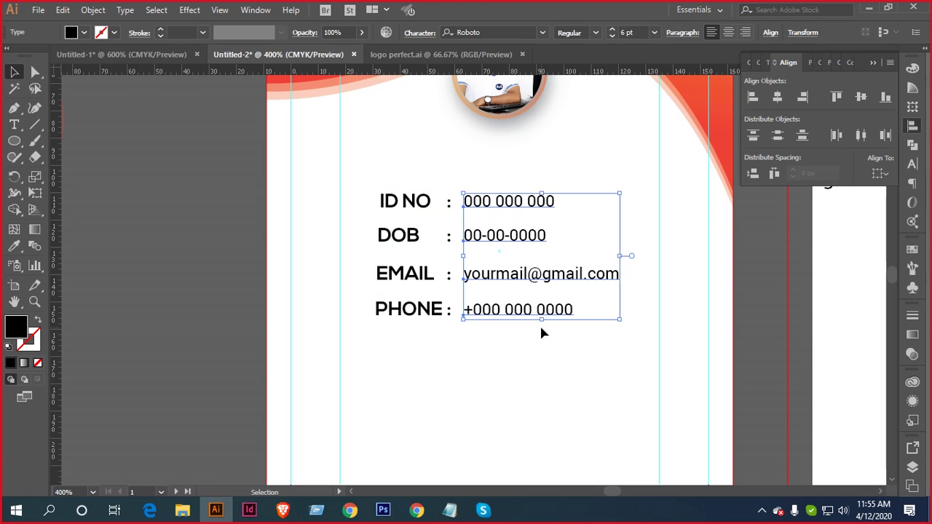
{"action": "left_click", "coordinate": [912, 164]}
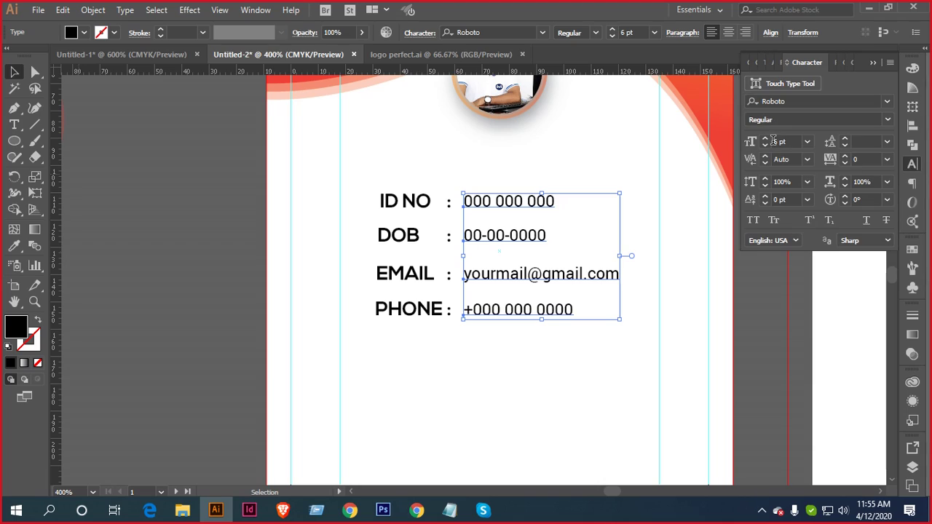
{"action": "left_click", "coordinate": [765, 140]}
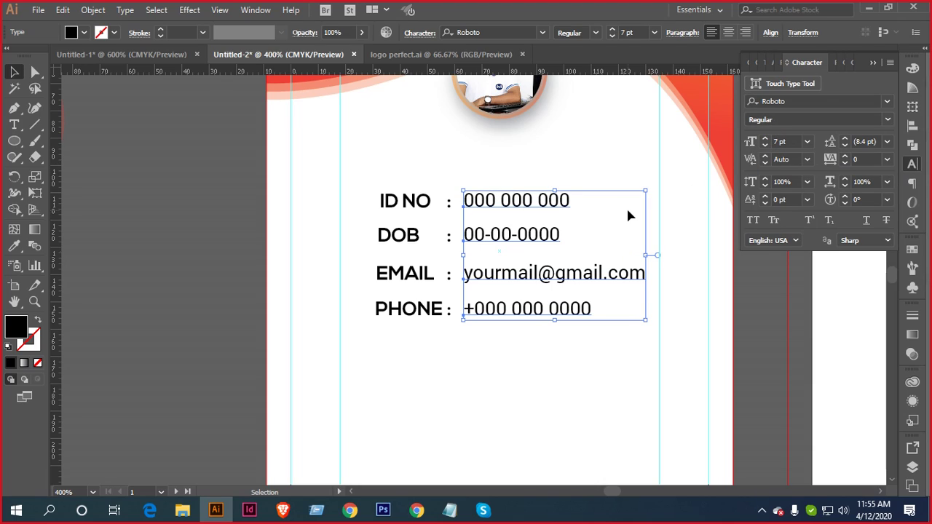
Widen the labels' letter tracking and set the values' tracking to 15
{"action": "left_click_drag", "start_coordinate": [375, 182], "coordinate": [409, 344]}
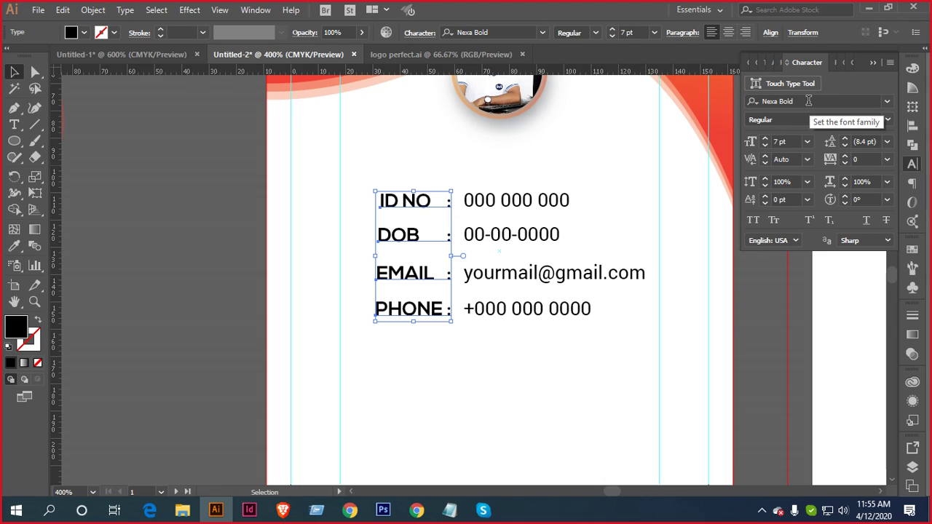
{"action": "left_click", "coordinate": [844, 155]}
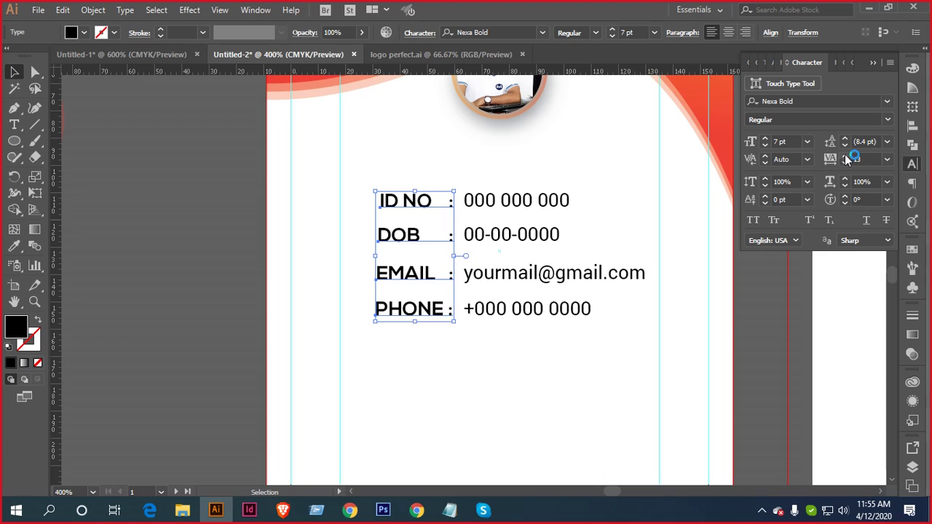
{"action": "left_click", "coordinate": [491, 172]}
{"action": "left_click", "coordinate": [510, 201]}
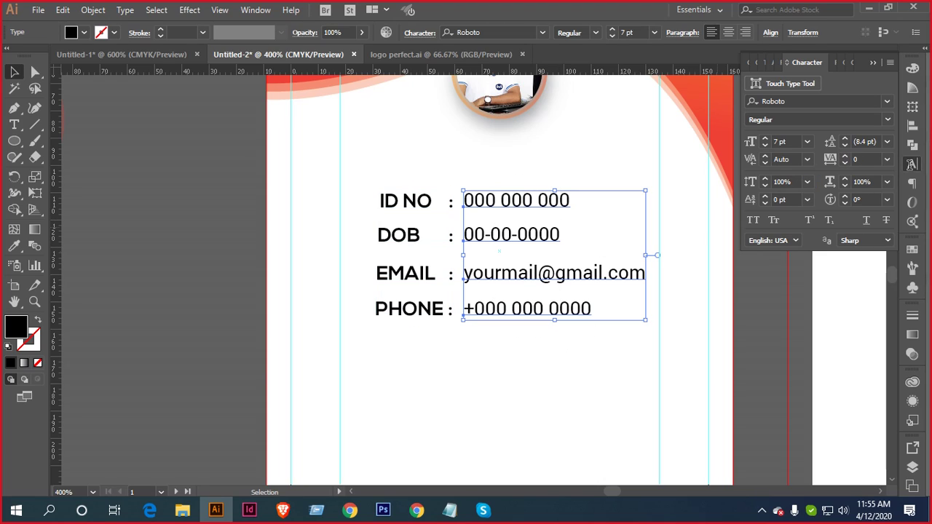
{"action": "left_click", "coordinate": [863, 160]}
{"action": "key", "text": "Return"}
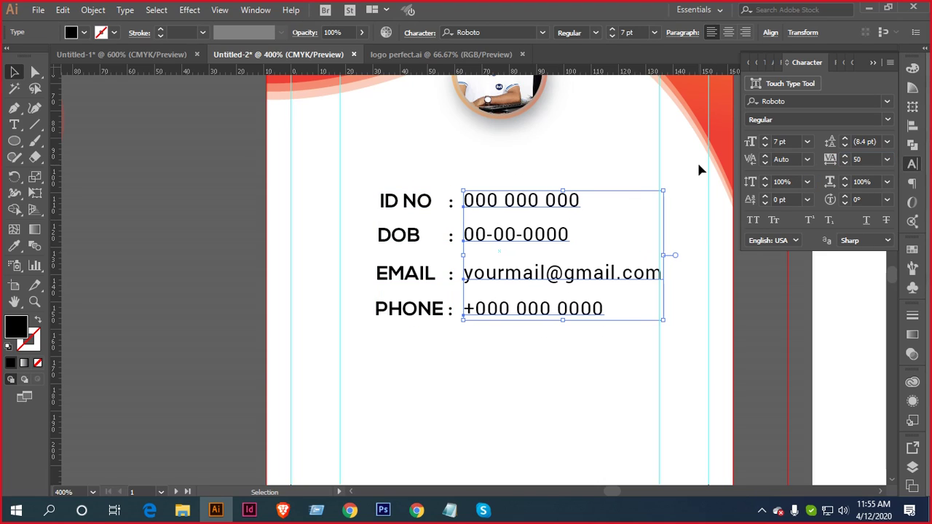
{"action": "left_click", "coordinate": [878, 160]}
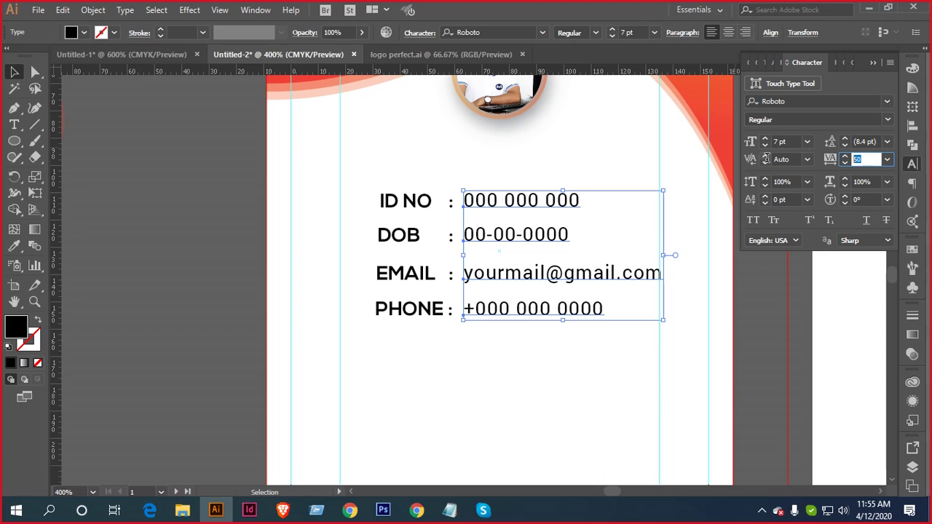
{"action": "type", "text": "15"}
{"action": "key", "text": "Return"}
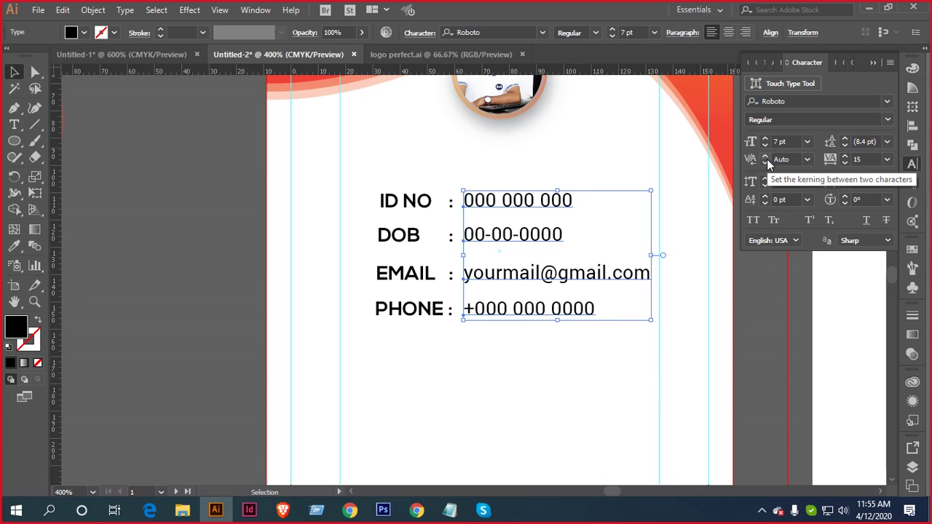
{"action": "left_click", "coordinate": [391, 164]}
{"action": "left_click", "coordinate": [518, 208]}
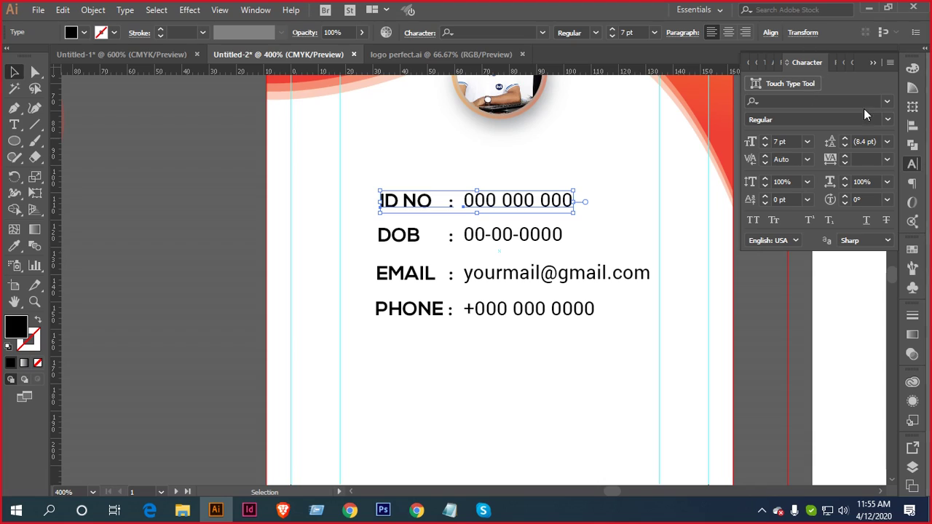
Group each info line's label and value, then group all four lines together
{"action": "left_click", "coordinate": [913, 126]}
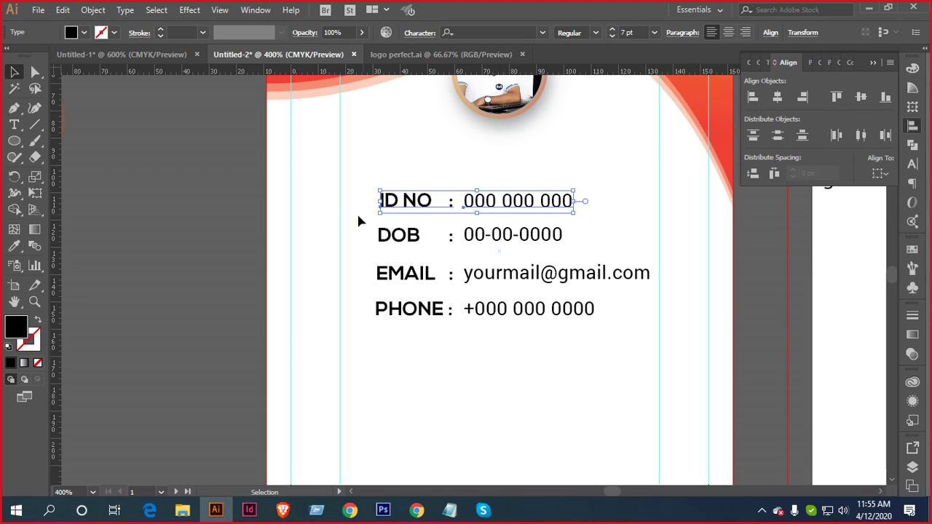
{"action": "key", "text": "ctrl+g"}
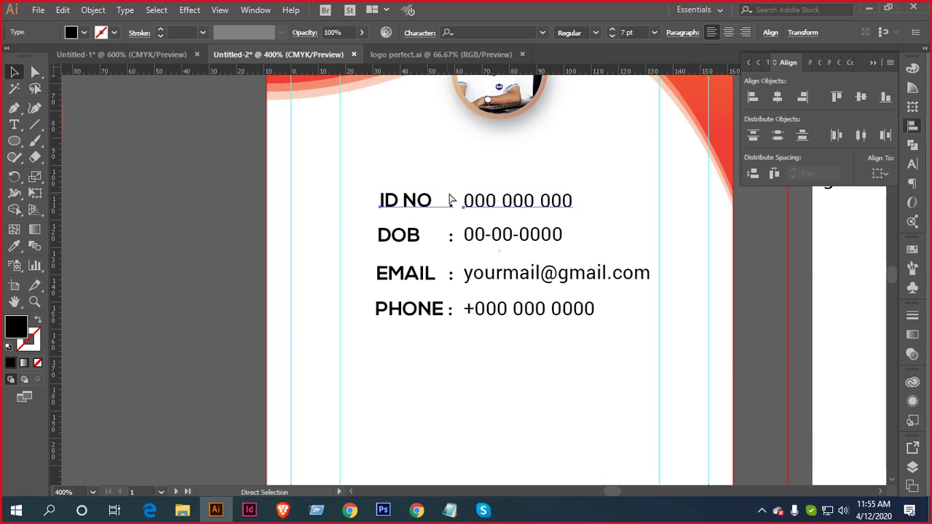
{"action": "left_click", "coordinate": [529, 243]}
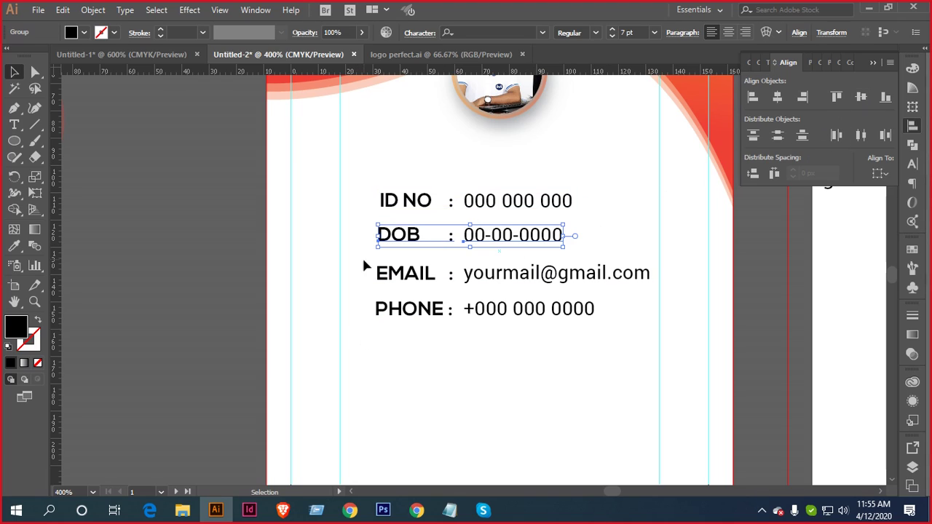
{"action": "left_click", "coordinate": [603, 268]}
{"action": "key", "text": "ctrl+g"}
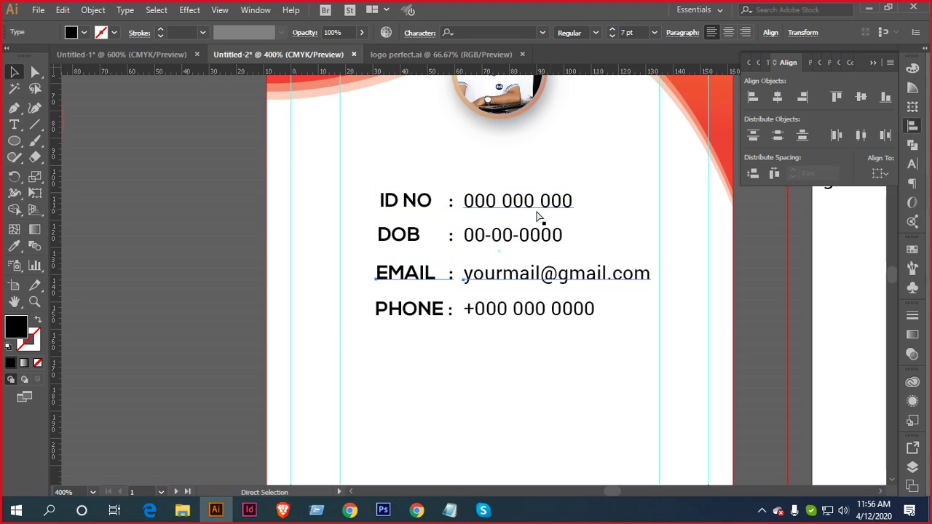
{"action": "left_click_drag", "start_coordinate": [364, 298], "coordinate": [594, 330]}
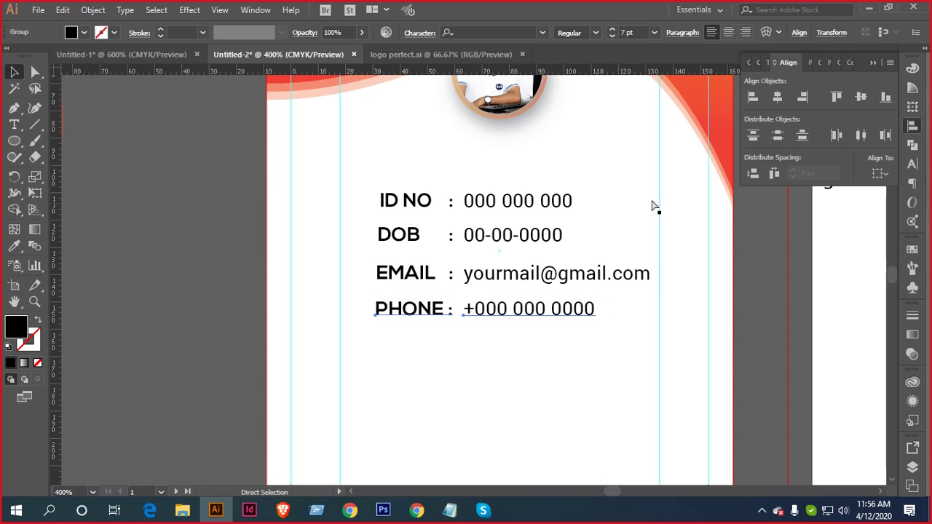
{"action": "left_click", "coordinate": [512, 201]}
{"action": "left_click_drag", "start_coordinate": [466, 167], "coordinate": [509, 353]}
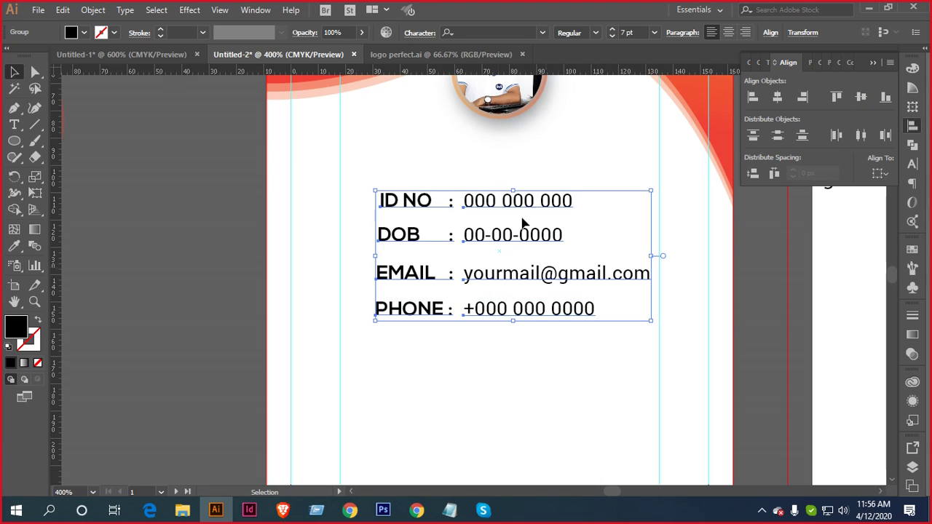
{"action": "key", "text": "ctrl+g"}
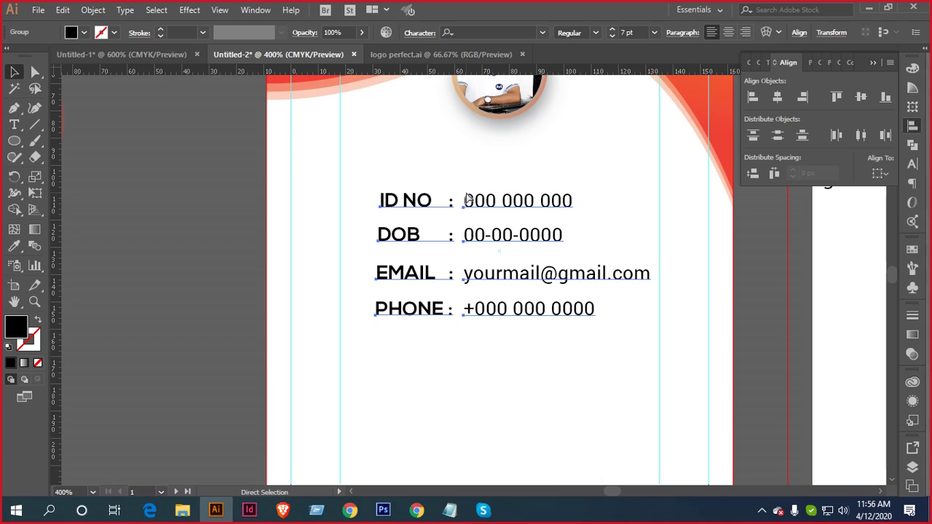
Center the info block horizontally relative to the artboard
{"action": "key", "text": "v"}
{"action": "left_click", "coordinate": [880, 172]}
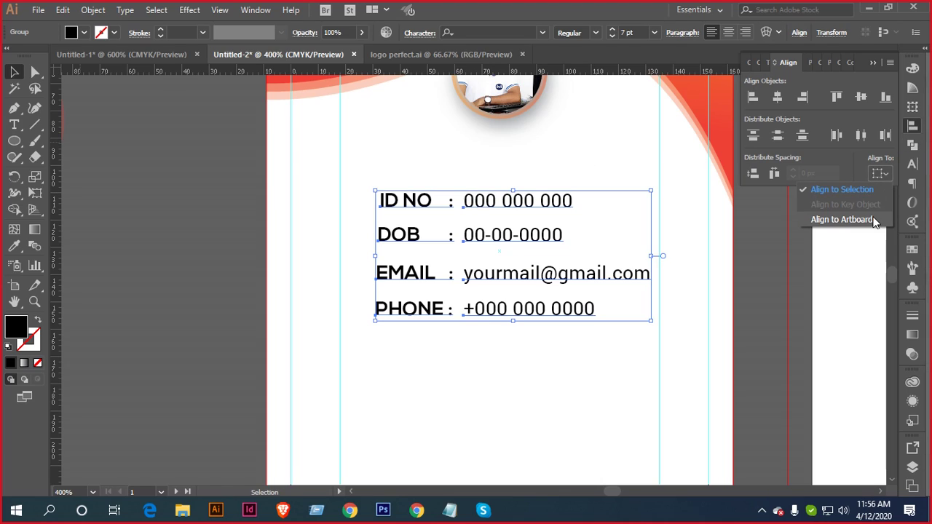
{"action": "left_click", "coordinate": [864, 222]}
{"action": "left_click", "coordinate": [777, 97]}
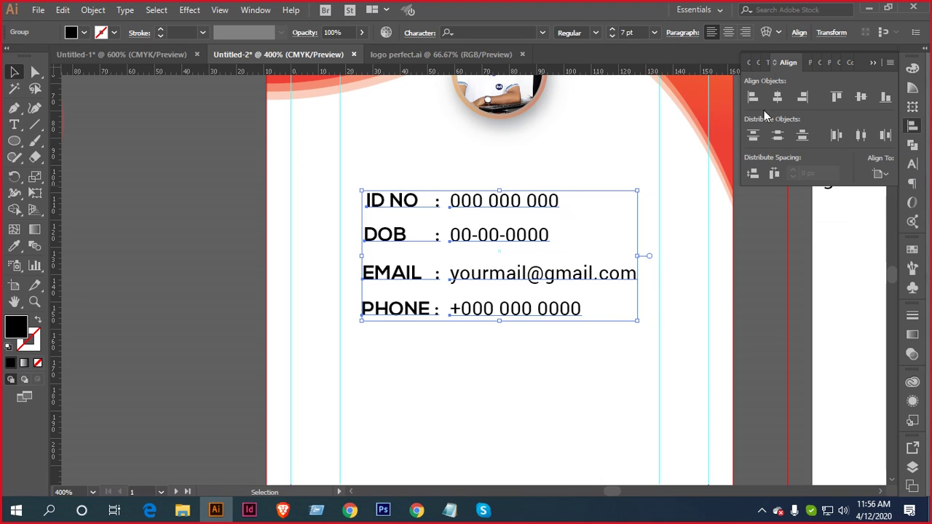
{"action": "left_click", "coordinate": [604, 157]}
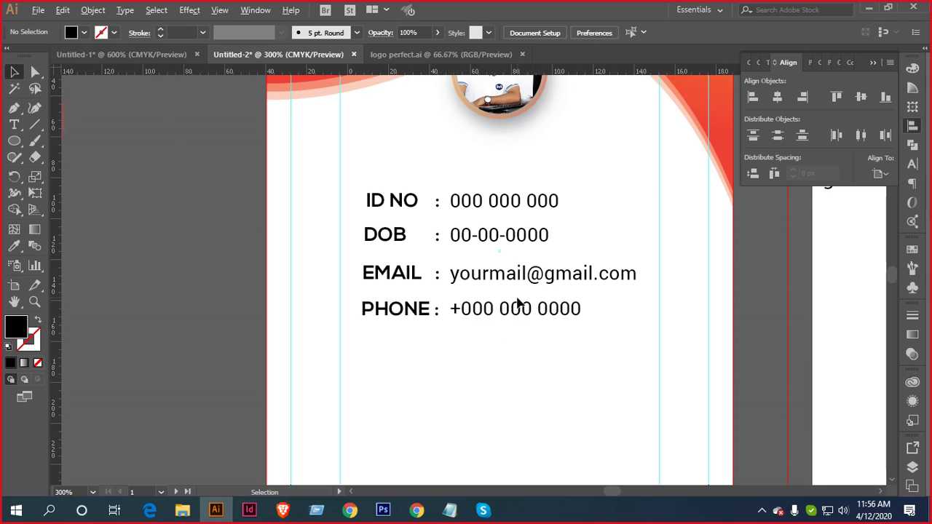
{"action": "key", "text": "ctrl+minus"}
{"action": "key", "text": "ctrl+minus"}
{"action": "key", "text": "ctrl+minus"}
{"action": "key", "text": "ctrl+minus"}
{"action": "key", "text": "ctrl+minus"}
Enlarge the round profile photo to 39.117 px wide and nudge it down
{"action": "scroll", "coordinate": [561, 306], "scroll_direction": "up", "scroll_amount": 1}
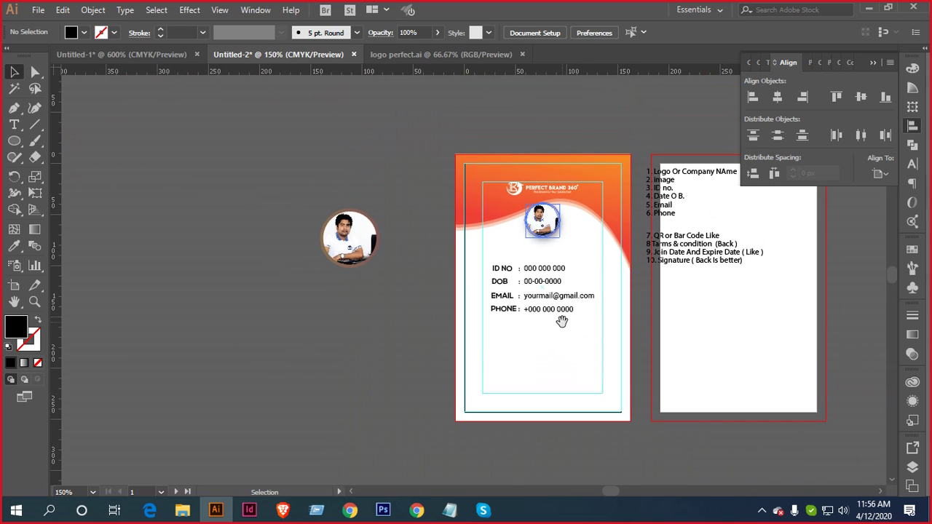
{"action": "scroll", "coordinate": [555, 241], "scroll_direction": "up", "scroll_amount": 5}
{"action": "left_click", "coordinate": [538, 208]}
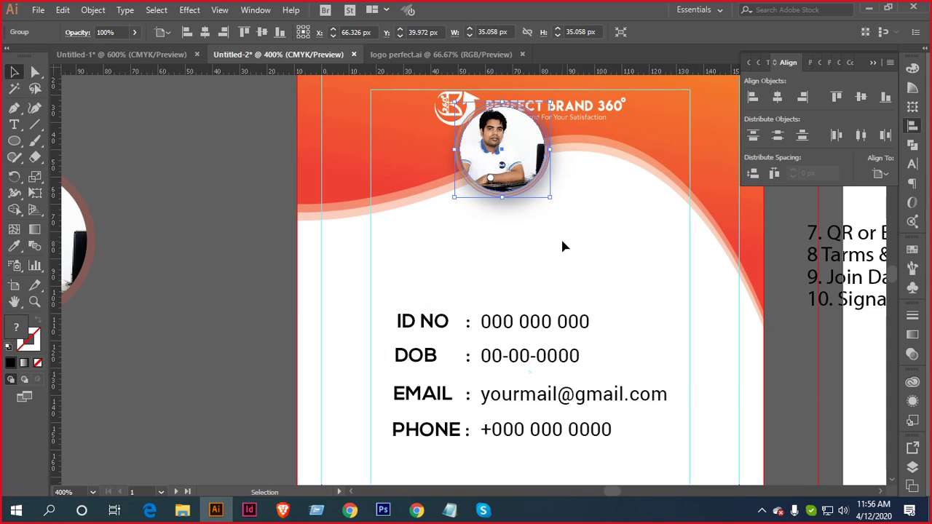
{"action": "scroll", "coordinate": [575, 207], "scroll_direction": "up", "scroll_amount": 1}
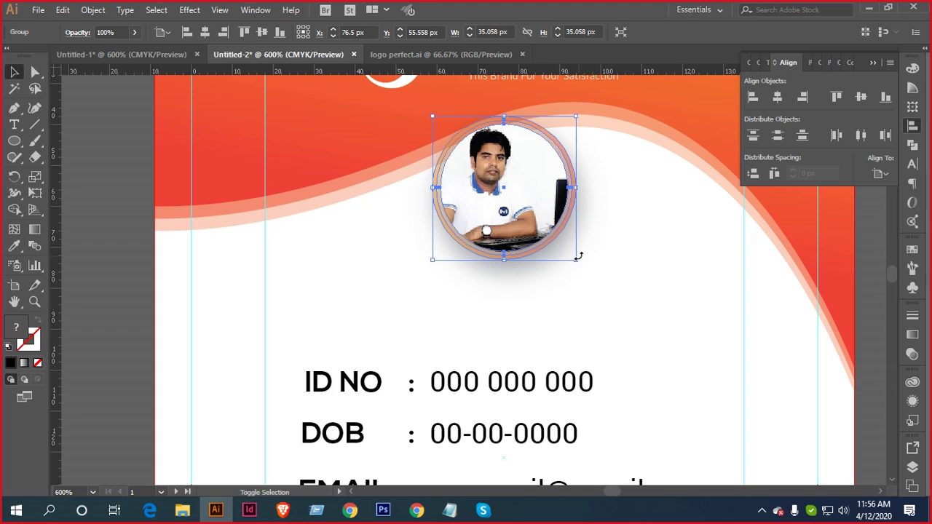
{"action": "left_click_drag", "start_coordinate": [578, 117], "coordinate": [588, 110]}
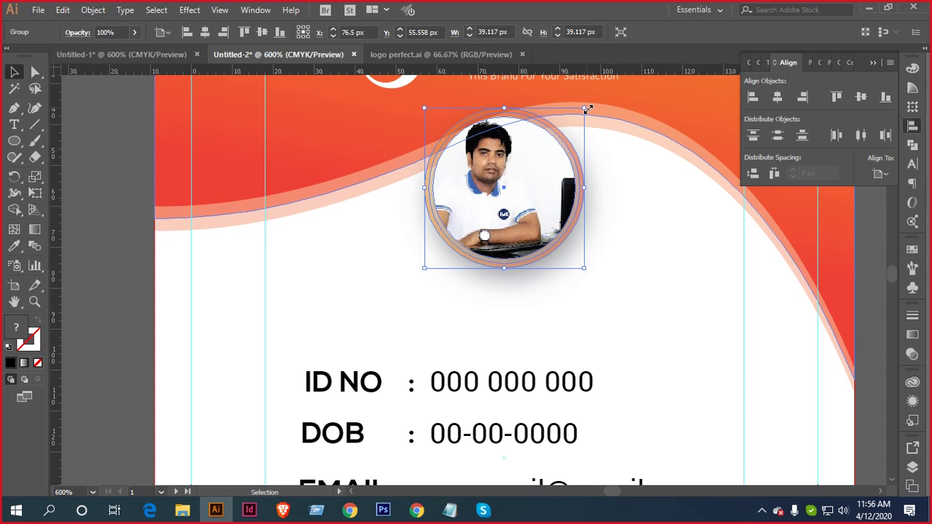
{"action": "key", "text": "Down"}
{"action": "key", "text": "Down"}
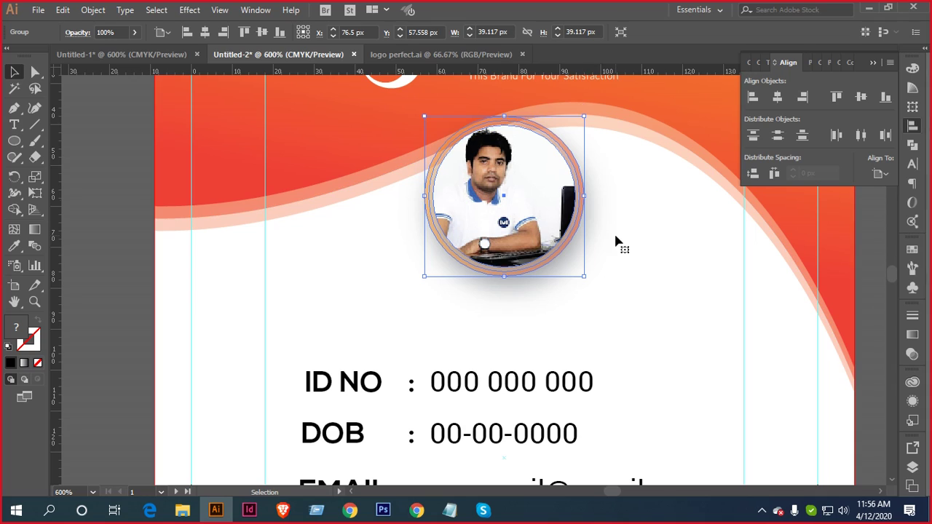
{"action": "left_click", "coordinate": [649, 278]}
Move the four-line info block a little further down the card
{"action": "scroll", "coordinate": [665, 279], "scroll_direction": "down", "scroll_amount": 2}
{"action": "left_click_drag", "start_coordinate": [665, 293], "coordinate": [624, 260]}
{"action": "left_click", "coordinate": [482, 271]}
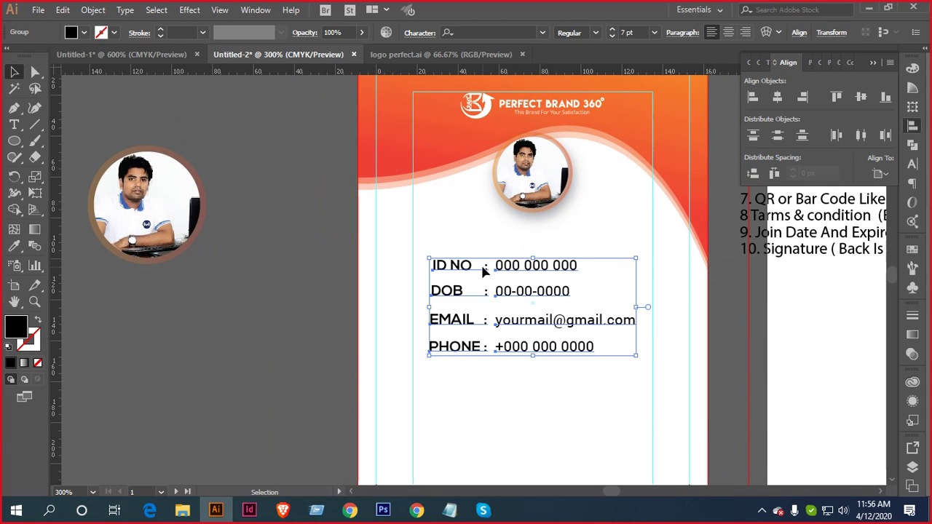
{"action": "key", "text": "shift+Down"}
{"action": "left_click", "coordinate": [564, 240]}
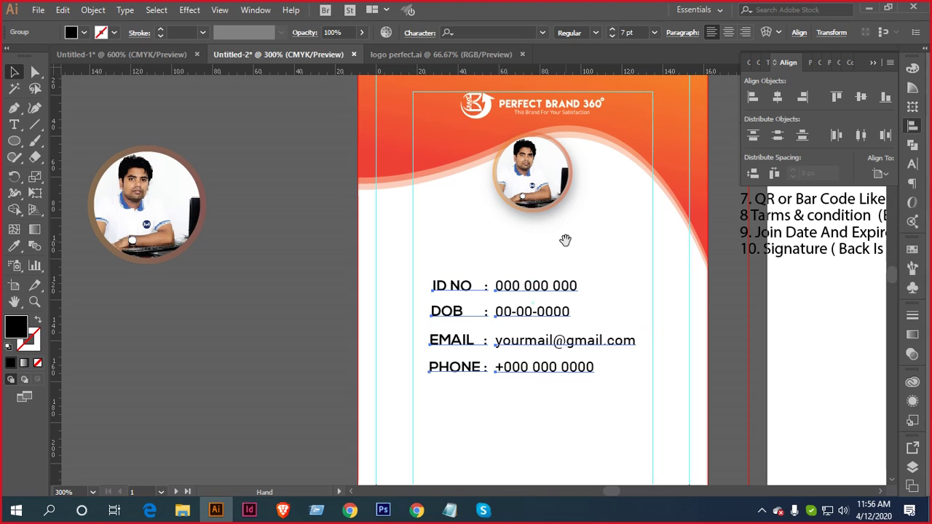
{"action": "left_click_drag", "start_coordinate": [565, 240], "coordinate": [499, 244]}
{"action": "left_click", "coordinate": [13, 124]}
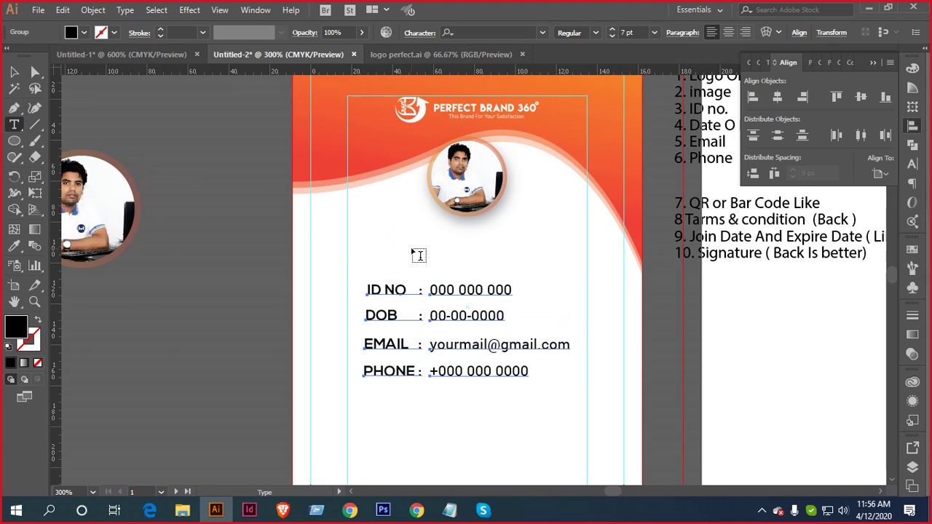
Add a text line with the card holder's name above the details
{"action": "left_click", "coordinate": [405, 256]}
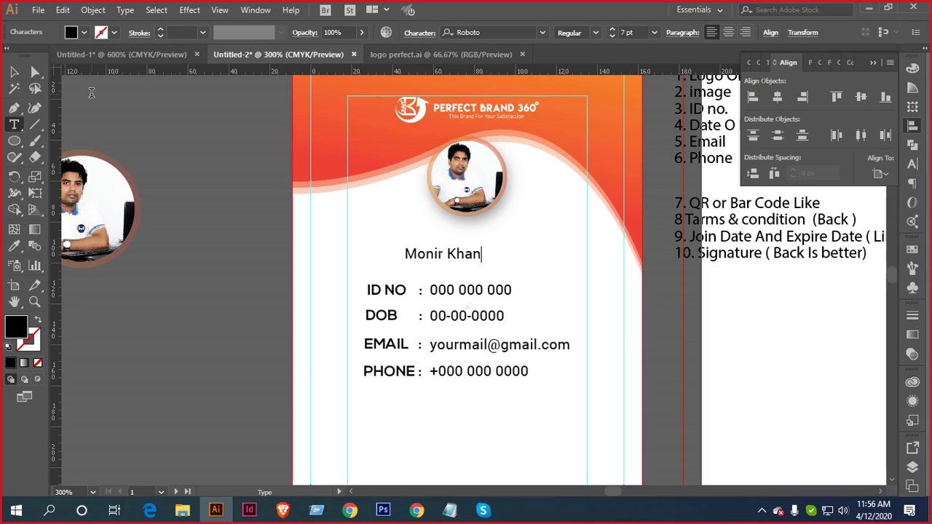
{"action": "left_click", "coordinate": [14, 71]}
{"action": "left_click", "coordinate": [14, 125]}
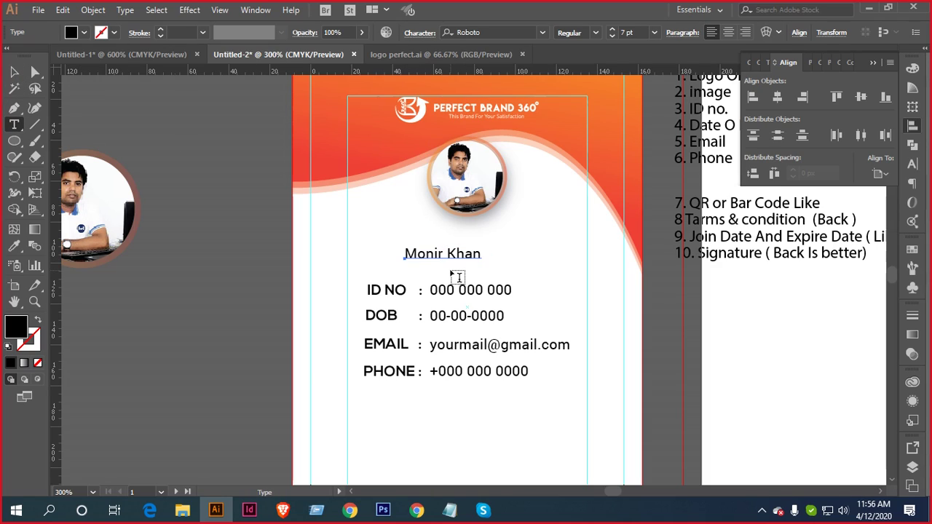
Add the job title 'Graphic Artist' and move the name above it
{"action": "left_click", "coordinate": [425, 272]}
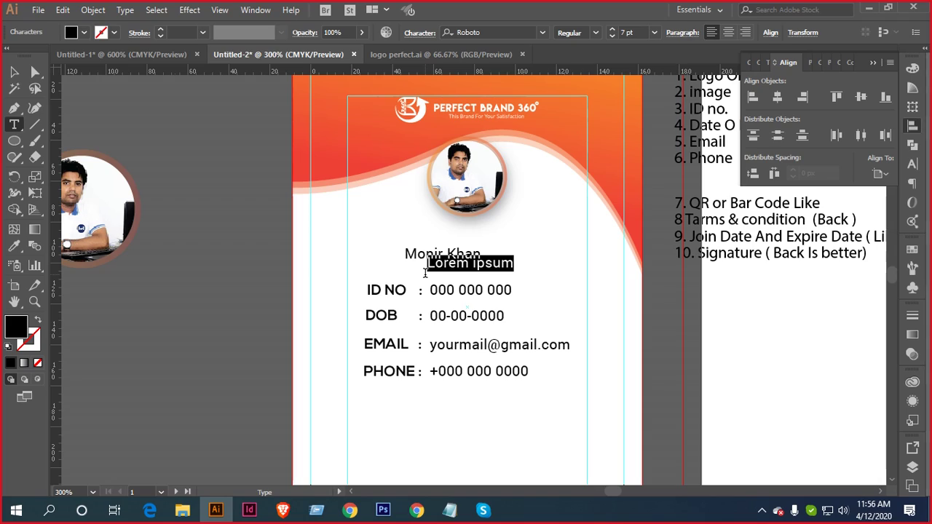
{"action": "type", "text": "Graphic Artist"}
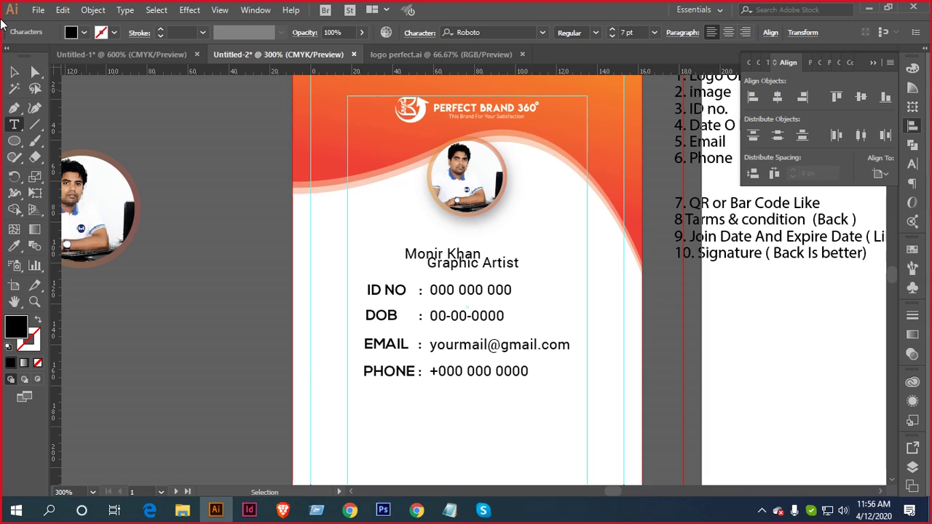
{"action": "left_click", "coordinate": [13, 71]}
{"action": "scroll", "coordinate": [525, 234], "scroll_direction": "up", "scroll_amount": 3}
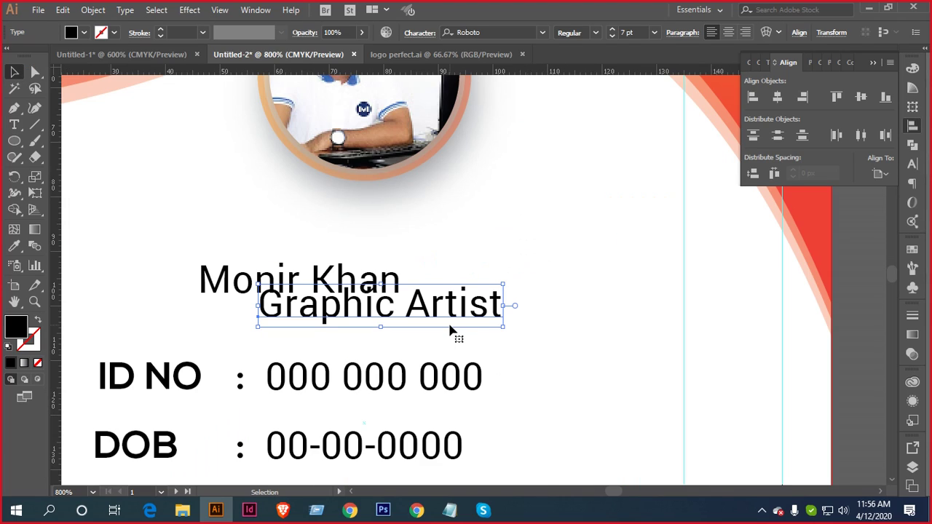
{"action": "scroll", "coordinate": [446, 331], "scroll_direction": "down", "scroll_amount": 3}
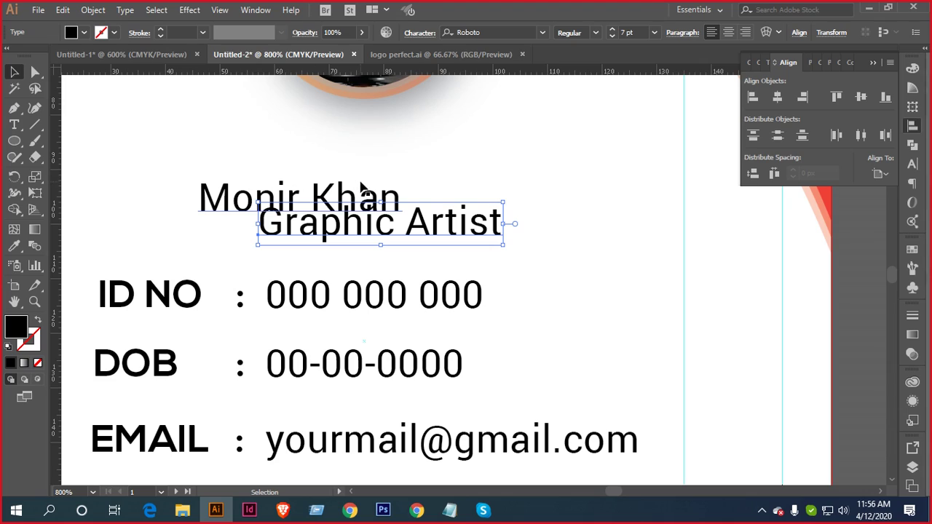
{"action": "left_click_drag", "start_coordinate": [364, 194], "coordinate": [407, 149]}
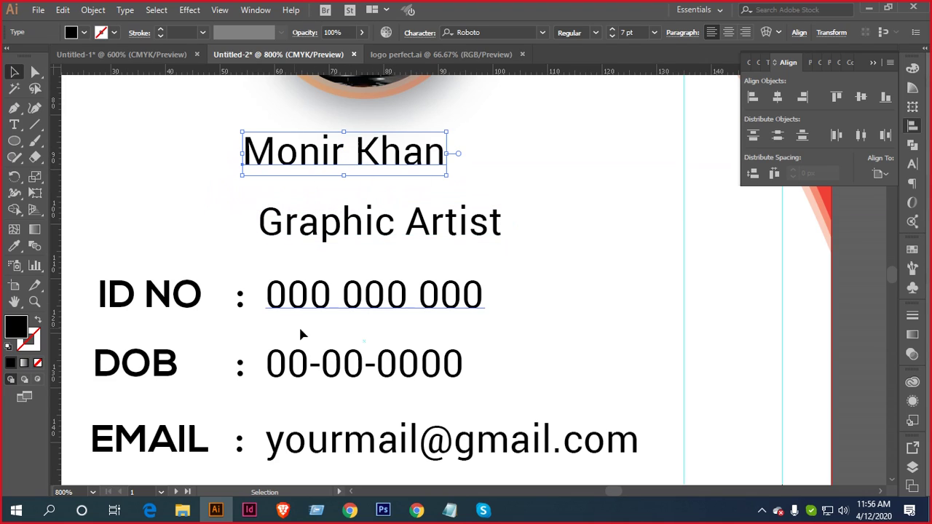
Give the name the ID NO font at 10 pt in all caps, and shift it left to centre it
{"action": "key", "text": "i"}
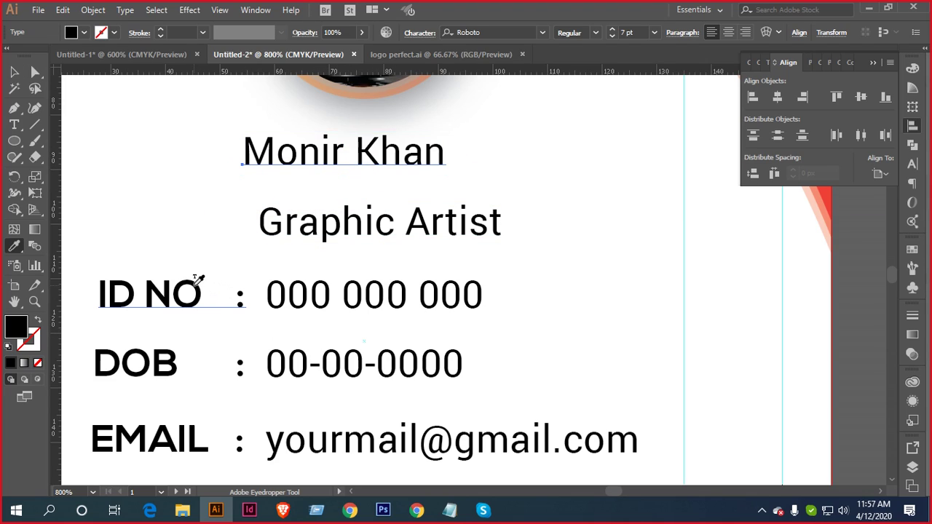
{"action": "left_click", "coordinate": [196, 284]}
{"action": "key", "text": "v"}
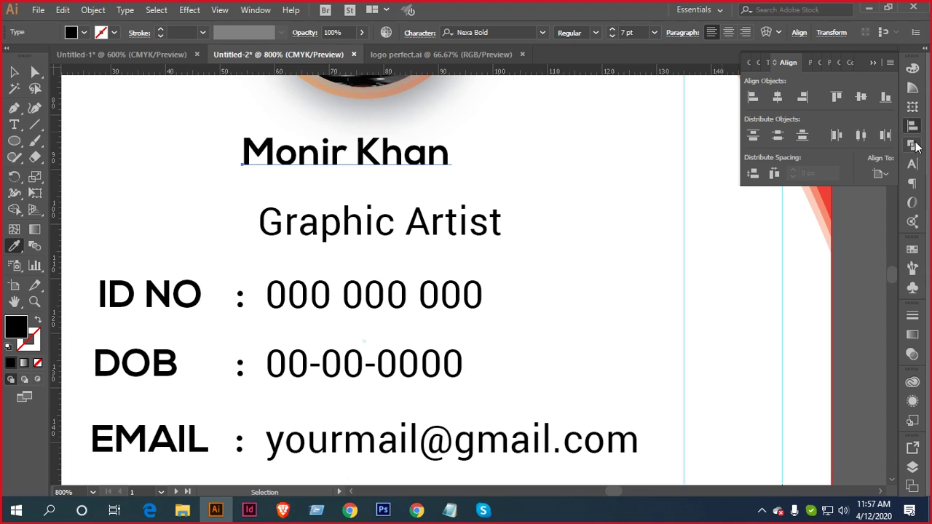
{"action": "left_click", "coordinate": [912, 166]}
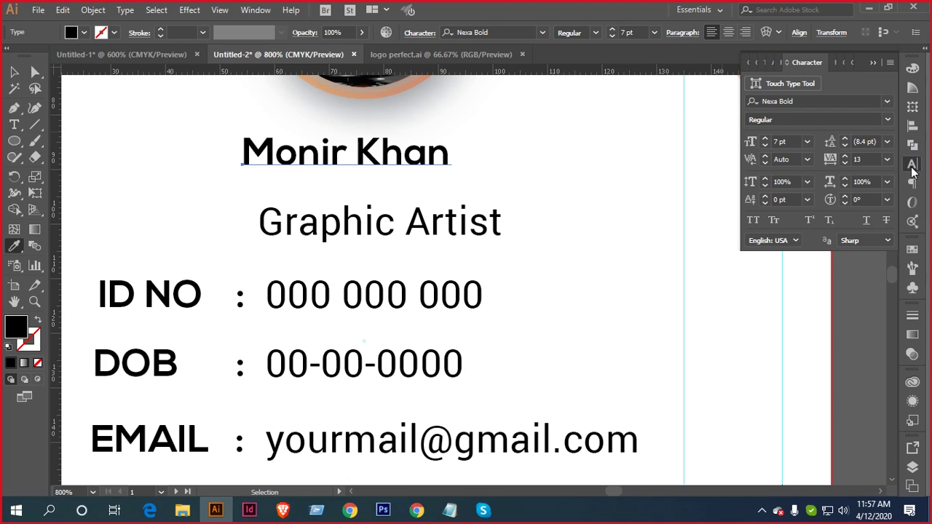
{"action": "left_click", "coordinate": [764, 138]}
{"action": "left_click", "coordinate": [764, 138]}
{"action": "left_click", "coordinate": [764, 138]}
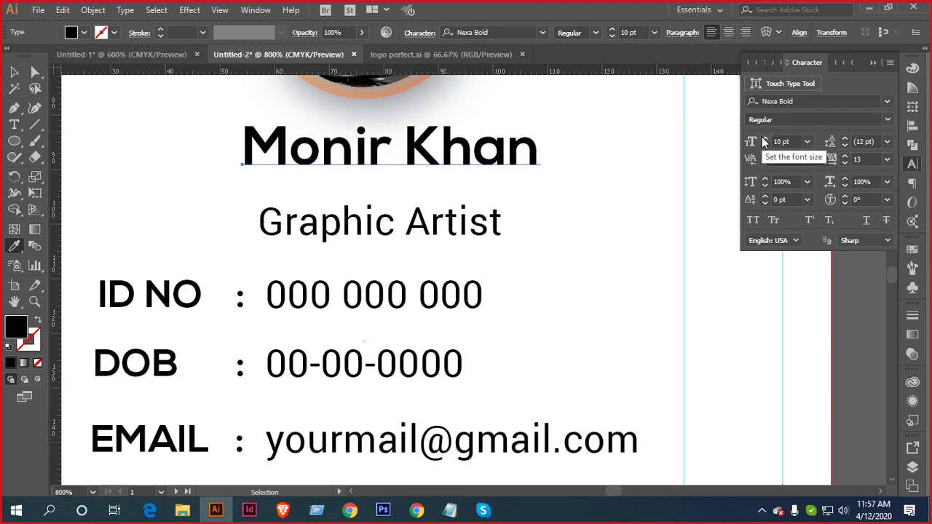
{"action": "left_click", "coordinate": [752, 220]}
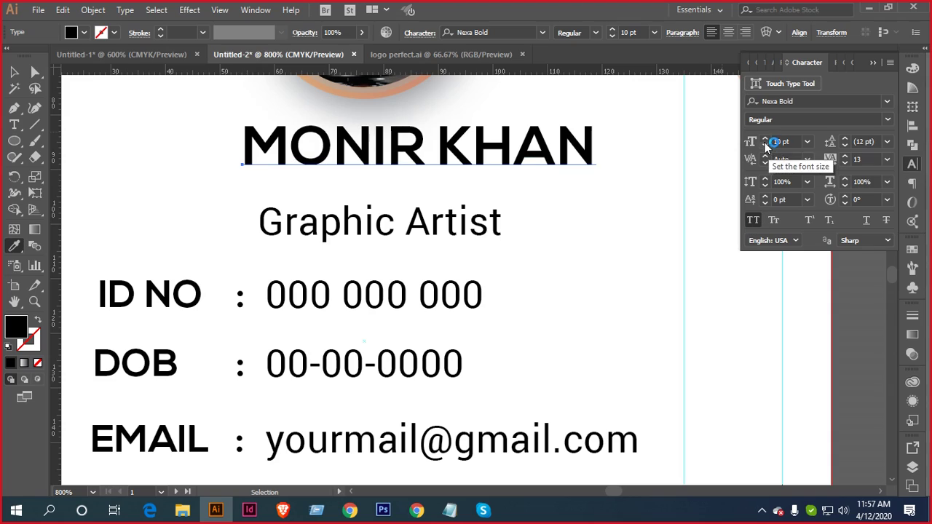
{"action": "key", "text": "v"}
{"action": "left_click", "coordinate": [498, 146]}
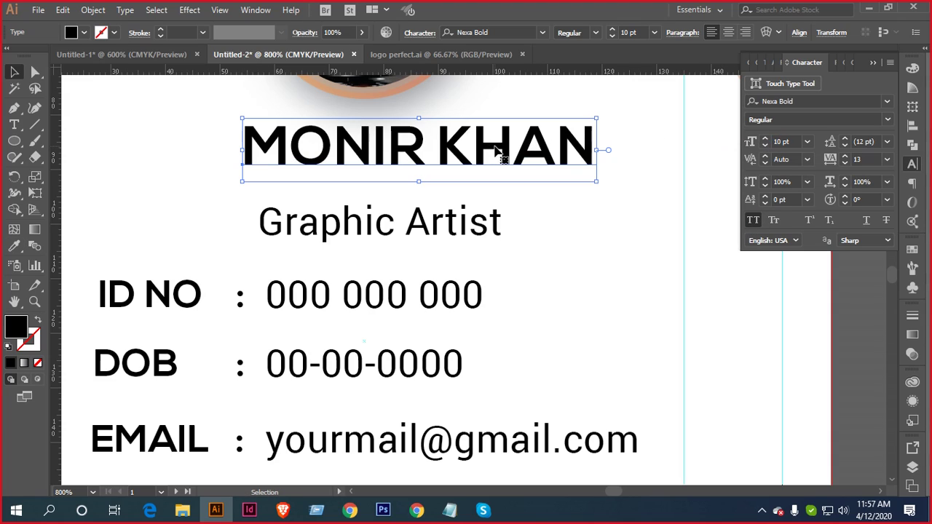
{"action": "left_click_drag", "start_coordinate": [499, 150], "coordinate": [451, 149]}
Style the Graphic Artist subtitle like the ID, DOB, EMAIL and PHONE details (Roboto 7 pt)
{"action": "left_click", "coordinate": [476, 220]}
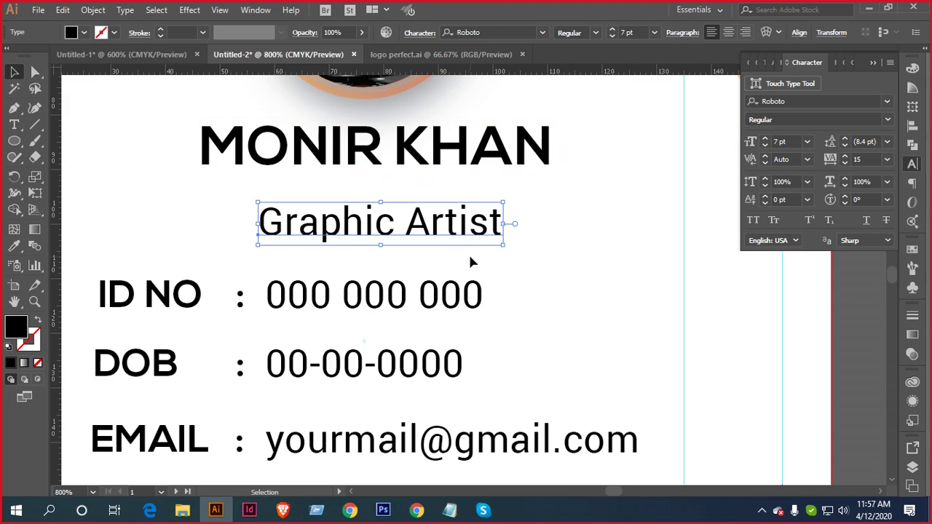
{"action": "key", "text": "i"}
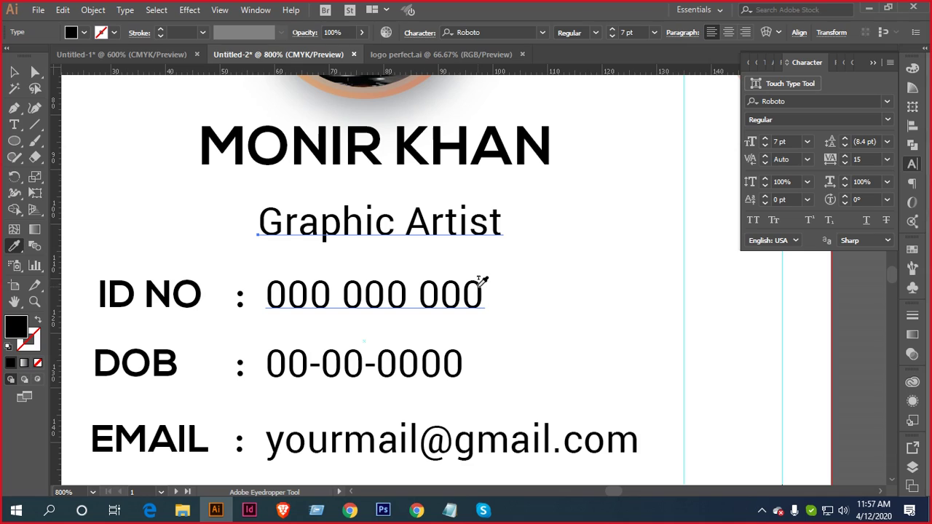
{"action": "left_click", "coordinate": [13, 71]}
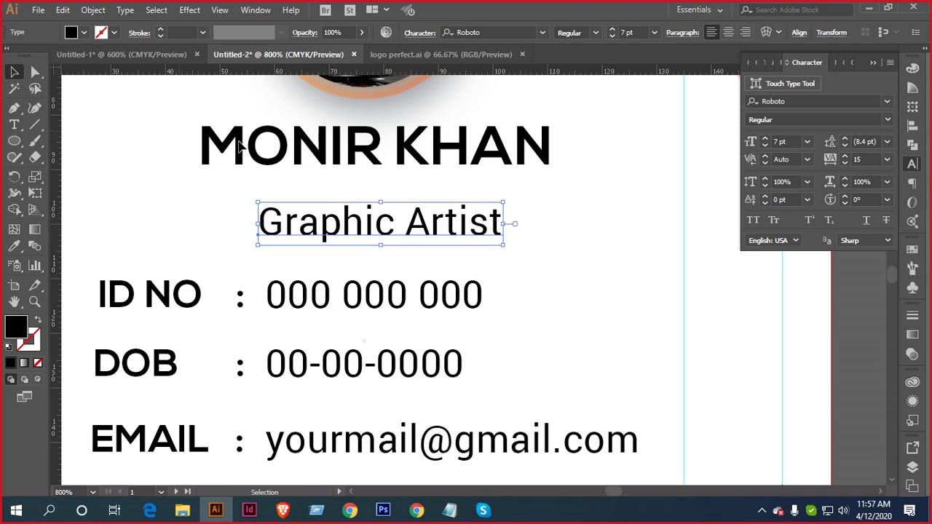
{"action": "scroll", "coordinate": [324, 208], "scroll_direction": "down", "scroll_amount": 5}
{"action": "left_click_drag", "start_coordinate": [324, 207], "coordinate": [429, 228]}
{"action": "scroll", "coordinate": [379, 245], "scroll_direction": "up", "scroll_amount": 3}
{"action": "left_click_drag", "start_coordinate": [505, 376], "coordinate": [355, 227]}
Draw a circle left of the card filled with dark grey 5B5B5B
{"action": "left_click", "coordinate": [13, 143]}
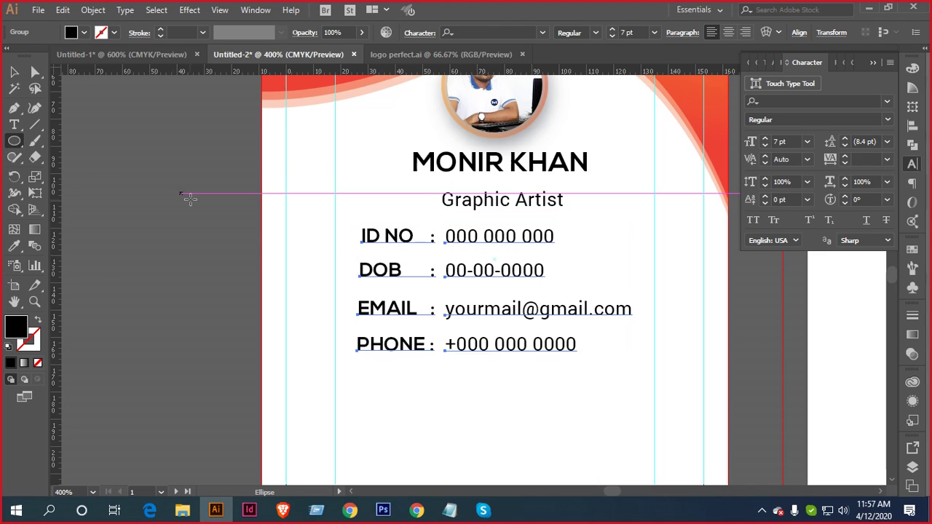
{"action": "left_click_drag", "start_coordinate": [148, 182], "coordinate": [219, 249]}
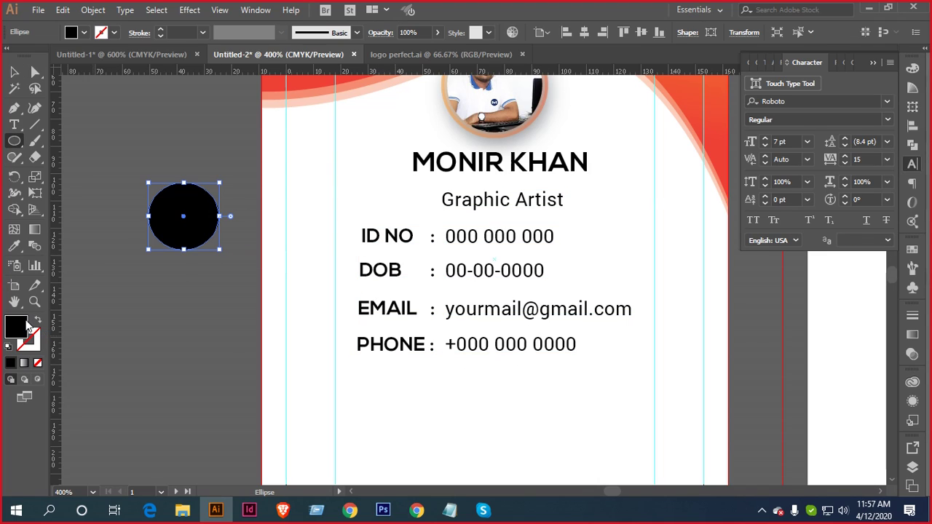
{"action": "mouse_move", "coordinate": [422, 423]}
{"action": "left_mouse_down"}
{"action": "mouse_move", "coordinate": [415, 413]}
{"action": "mouse_move", "coordinate": [400, 432]}
{"action": "left_mouse_up"}
{"action": "left_click", "coordinate": [740, 309]}
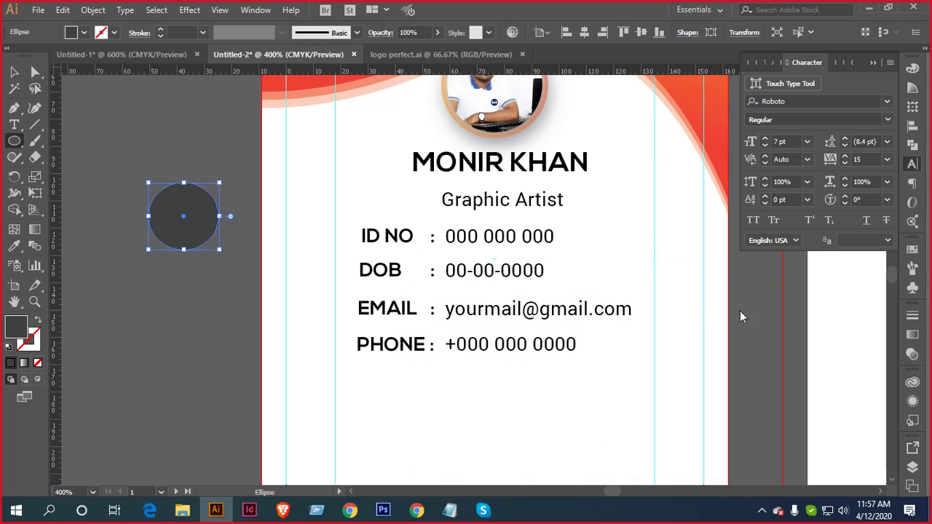
Recolour the text from Graphic Artist down to PHONE with the circle's grey
{"action": "key", "text": "v"}
{"action": "left_click_drag", "start_coordinate": [565, 369], "coordinate": [458, 199]}
{"action": "key", "text": "i"}
{"action": "left_click", "coordinate": [166, 217]}
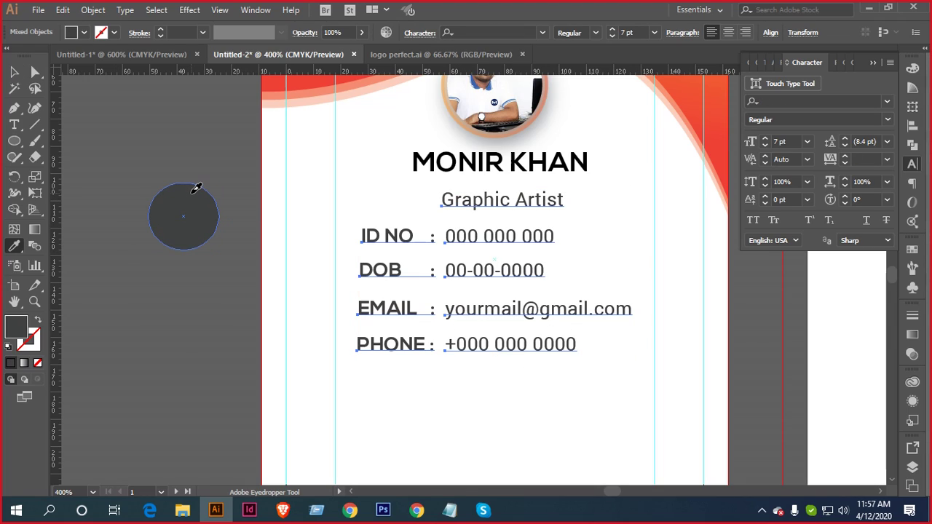
Move the Graphic Artist subtitle up closer to the name and give it a Light weight
{"action": "key", "text": "v"}
{"action": "left_click", "coordinate": [183, 318]}
{"action": "scroll", "coordinate": [472, 220], "scroll_direction": "up", "scroll_amount": 1}
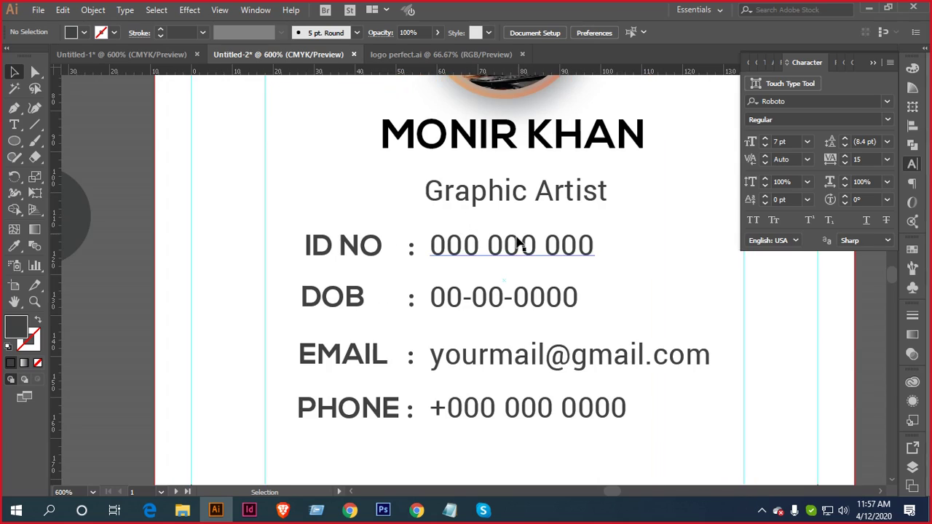
{"action": "scroll", "coordinate": [518, 244], "scroll_direction": "up", "scroll_amount": 2}
{"action": "left_click_drag", "start_coordinate": [508, 286], "coordinate": [501, 263]}
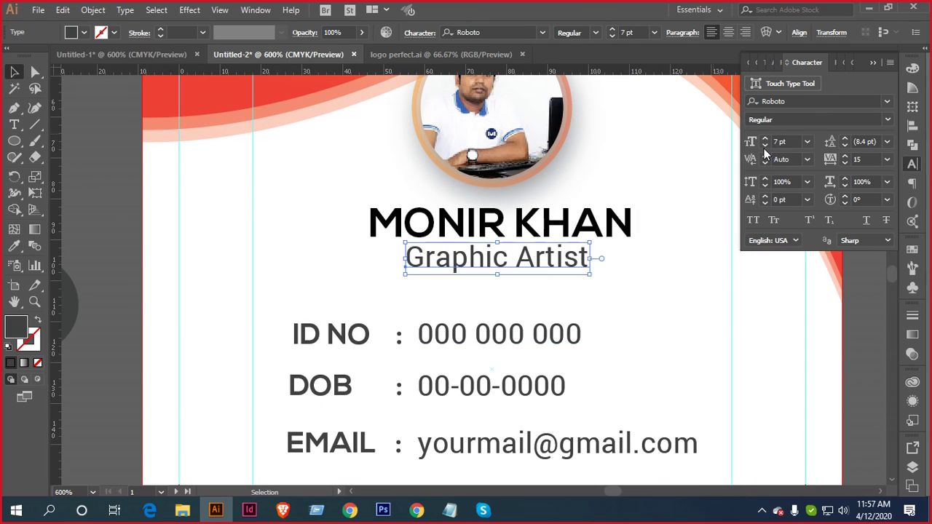
{"action": "left_click", "coordinate": [886, 119]}
{"action": "key", "text": "Escape"}
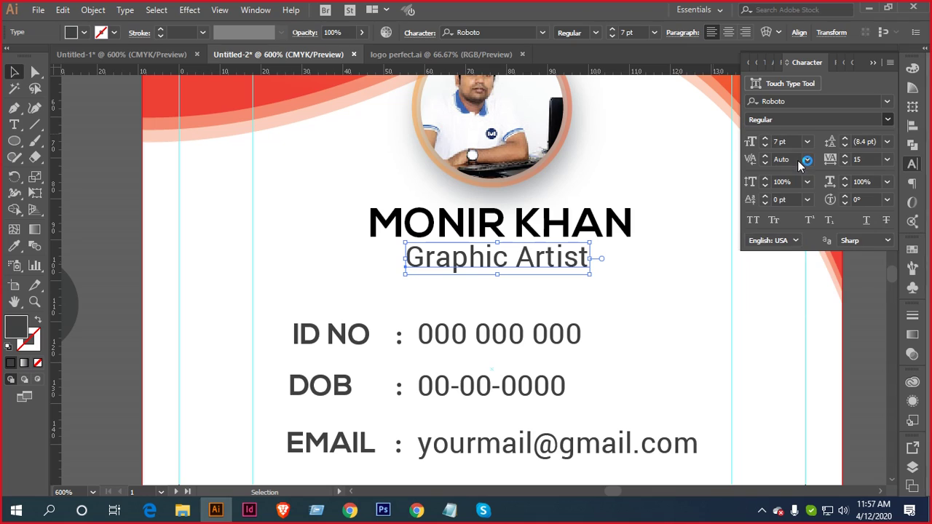
{"action": "left_click", "coordinate": [591, 223]}
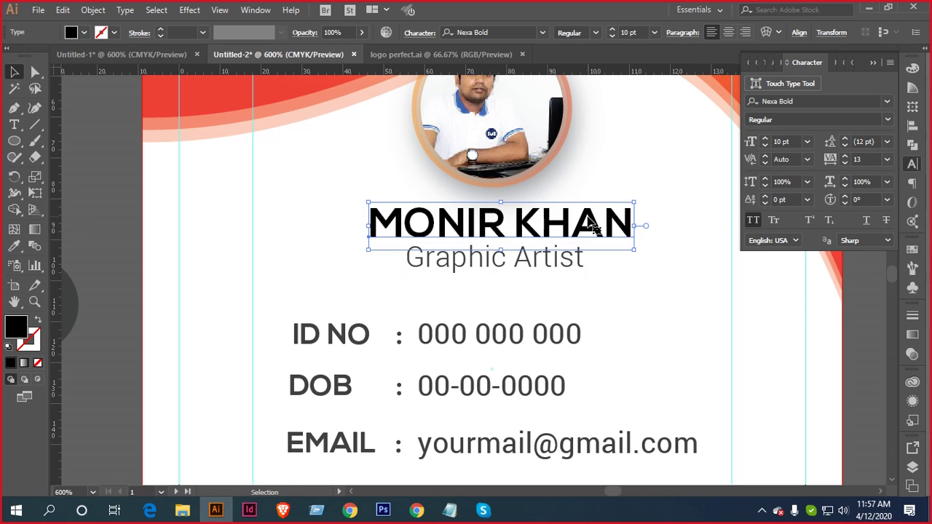
{"action": "scroll", "coordinate": [591, 223], "scroll_direction": "down", "scroll_amount": 1}
{"action": "left_click_drag", "start_coordinate": [581, 193], "coordinate": [576, 305]}
{"action": "key", "text": "i"}
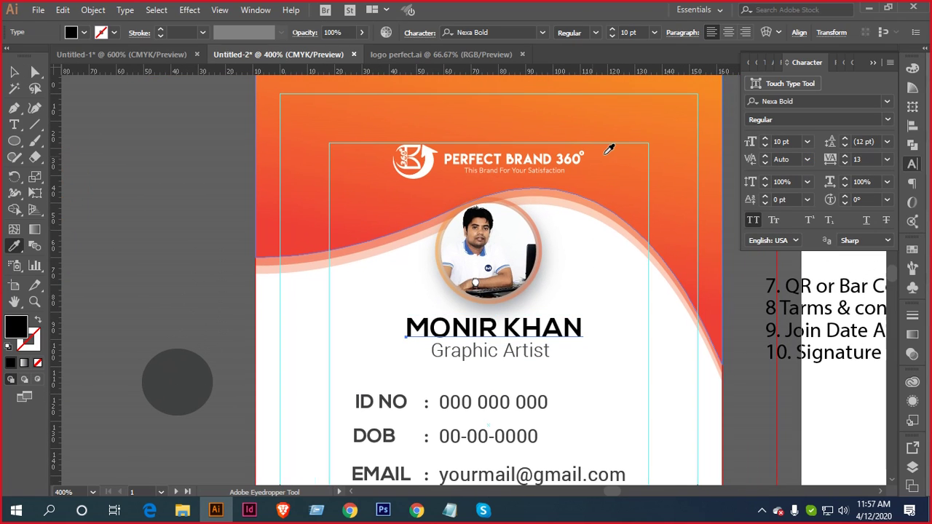
{"action": "left_click", "coordinate": [673, 191]}
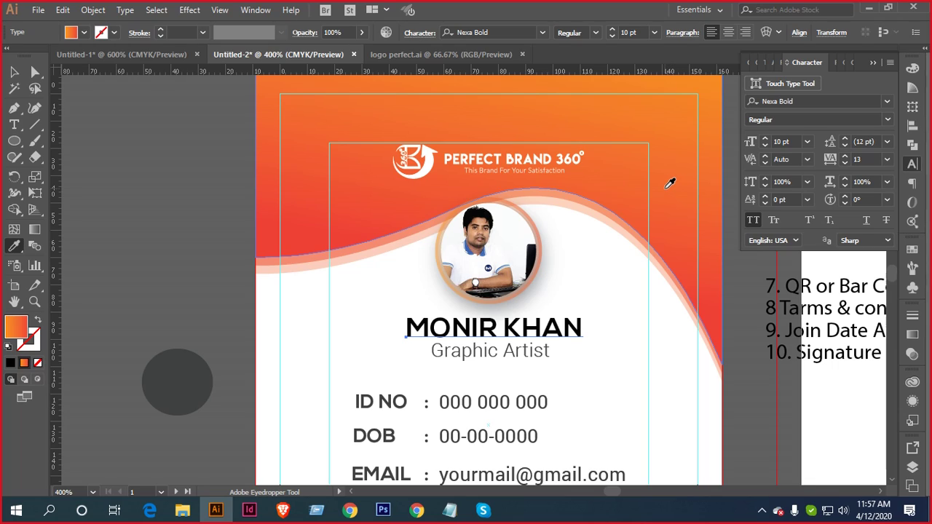
{"action": "left_click", "coordinate": [84, 33]}
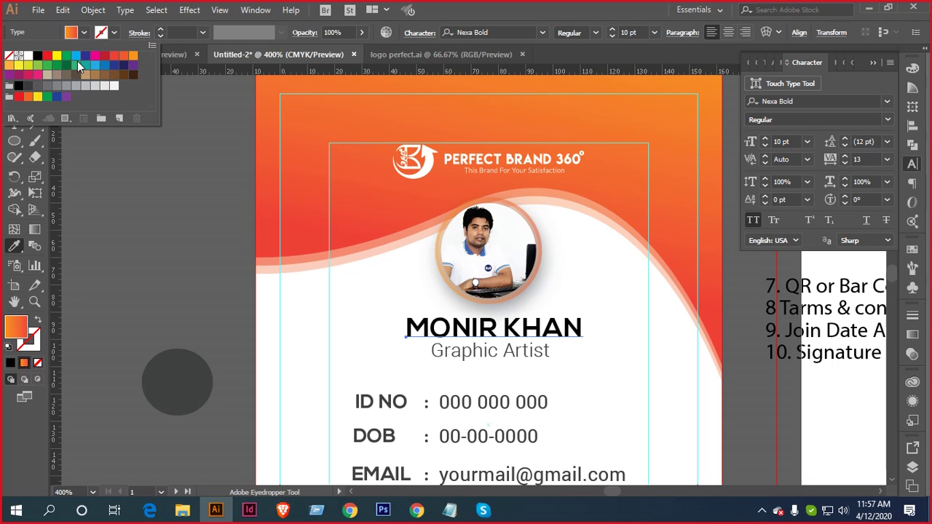
{"action": "left_click", "coordinate": [124, 56]}
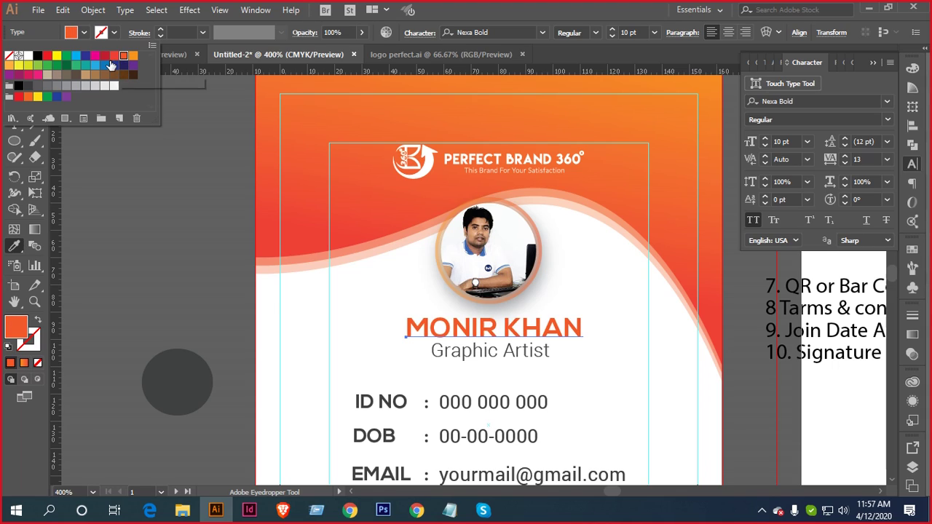
{"action": "left_click", "coordinate": [148, 138]}
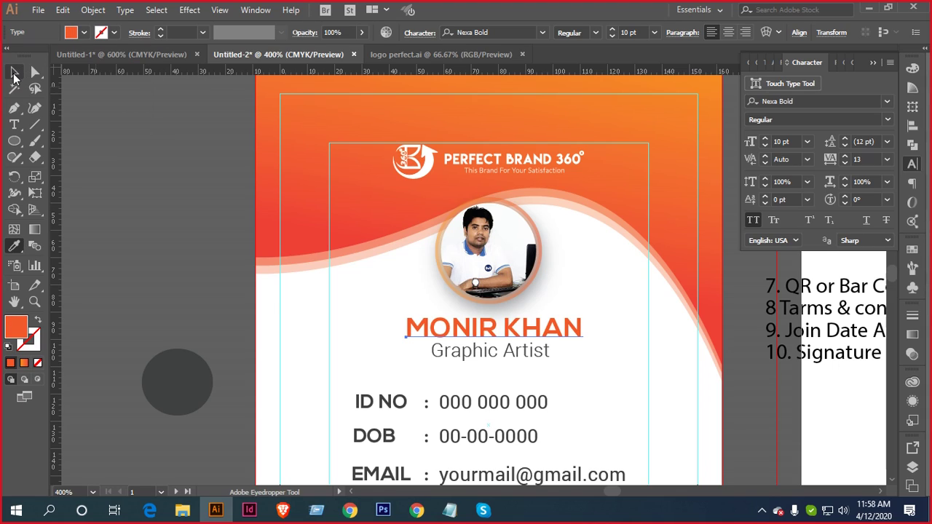
Colour the word KHAN with the grey circle's colour for a two-tone name
{"action": "left_click", "coordinate": [15, 72]}
{"action": "left_click", "coordinate": [70, 123]}
{"action": "key", "text": "space"}
{"action": "left_click_drag", "start_coordinate": [597, 364], "coordinate": [632, 291]}
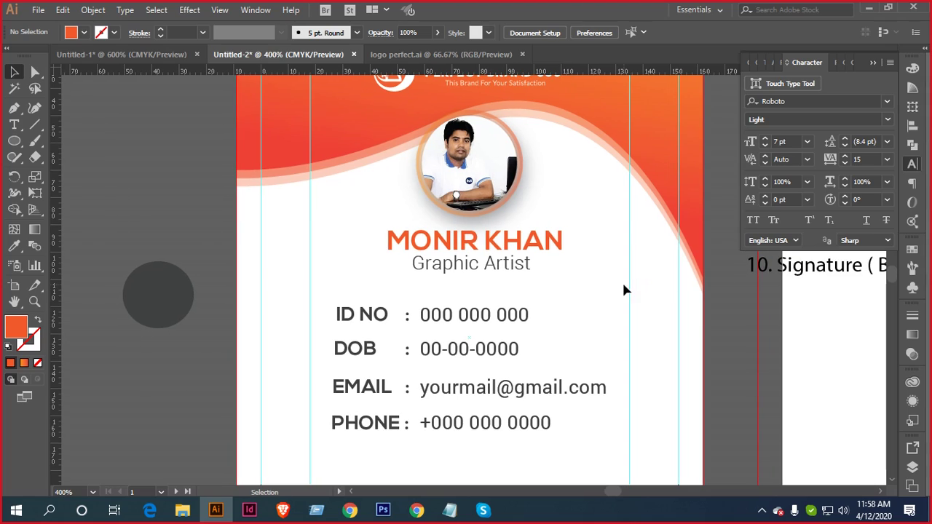
{"action": "left_click", "coordinate": [15, 126]}
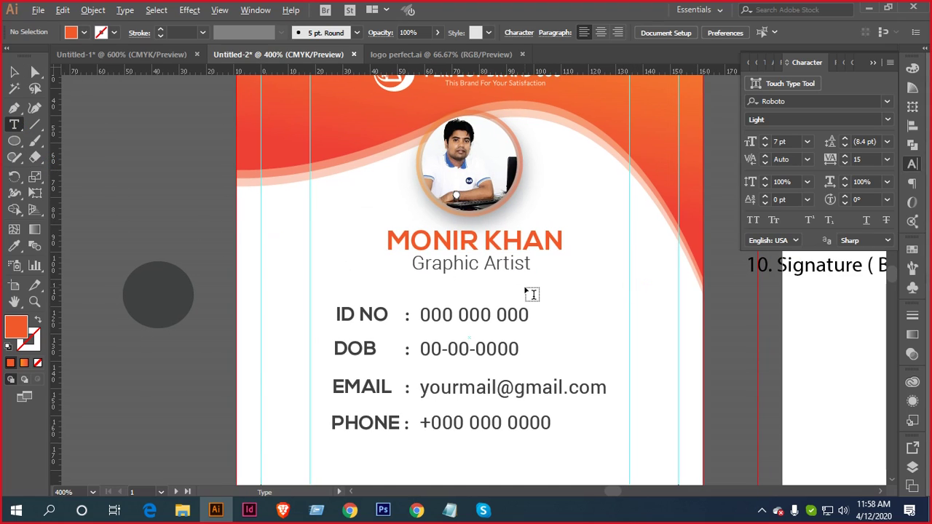
{"action": "scroll", "coordinate": [529, 293], "scroll_direction": "up", "scroll_amount": 1}
{"action": "left_click_drag", "start_coordinate": [464, 203], "coordinate": [591, 201]}
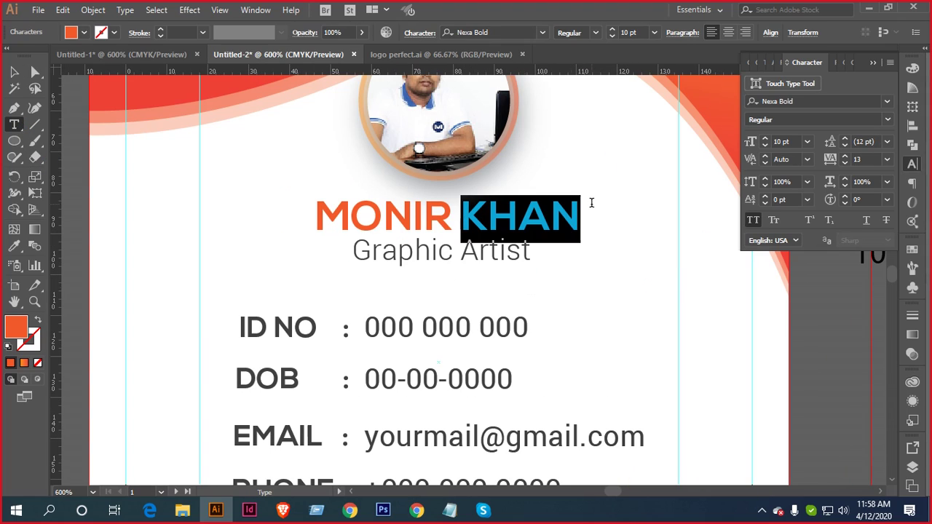
{"action": "scroll", "coordinate": [547, 220], "scroll_direction": "down", "scroll_amount": 1}
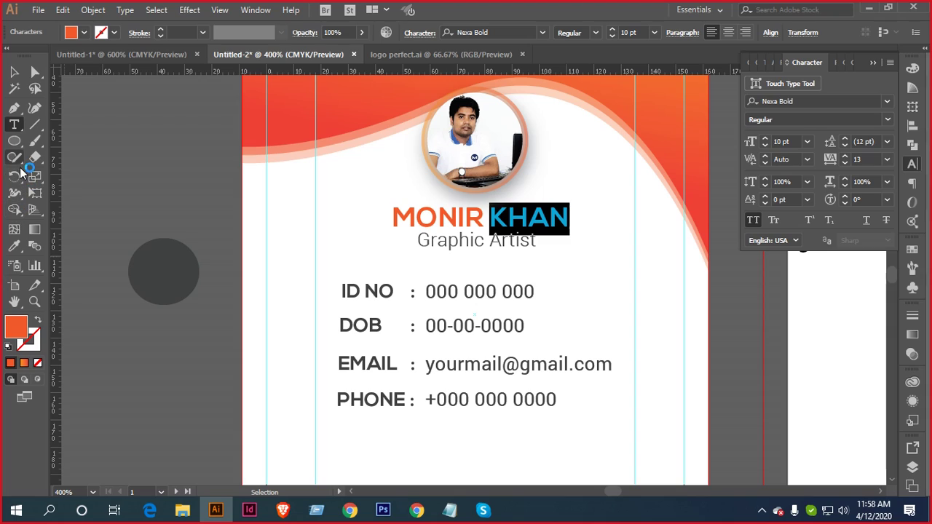
{"action": "left_click", "coordinate": [13, 248]}
{"action": "left_click", "coordinate": [163, 260]}
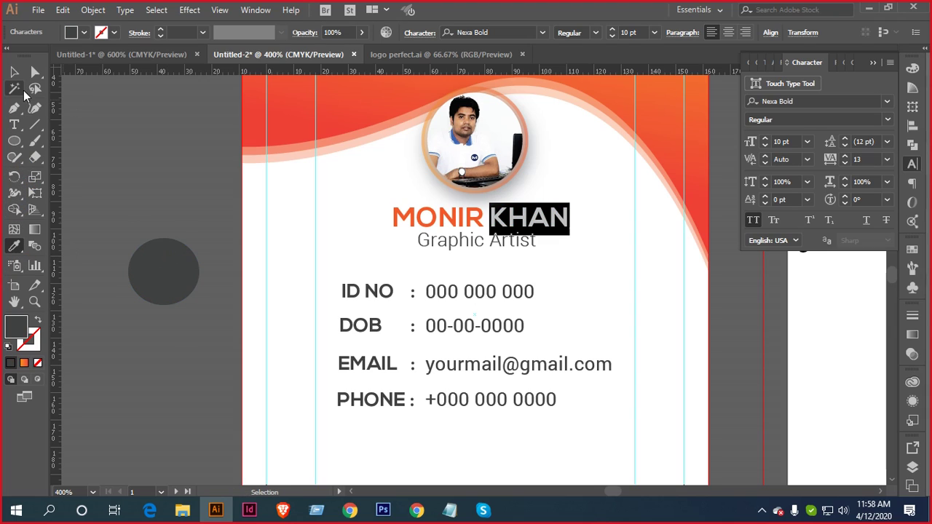
Select the name and Graphic Artist subtitle together
{"action": "key", "text": "v"}
{"action": "left_click", "coordinate": [487, 257]}
{"action": "scroll", "coordinate": [488, 256], "scroll_direction": "up", "scroll_amount": 1}
{"action": "scroll", "coordinate": [495, 342], "scroll_direction": "up", "scroll_amount": 2}
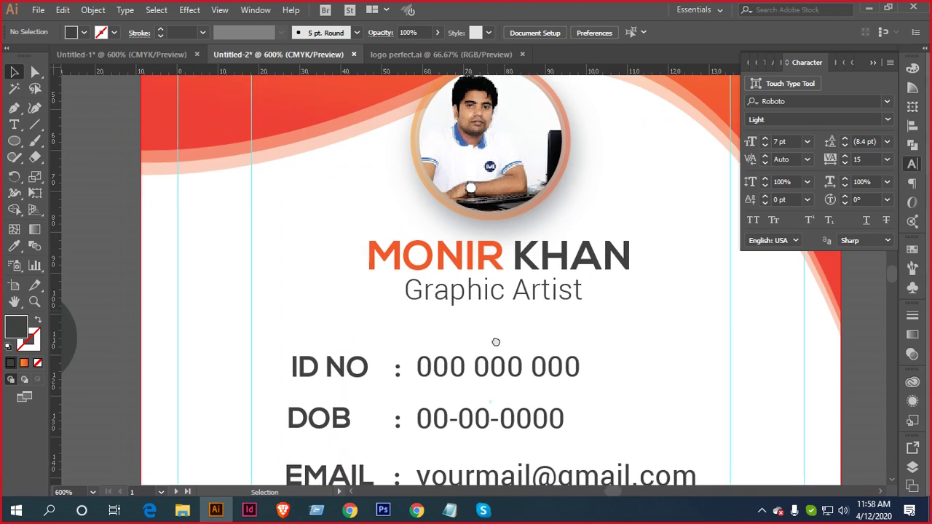
{"action": "left_click", "coordinate": [514, 282]}
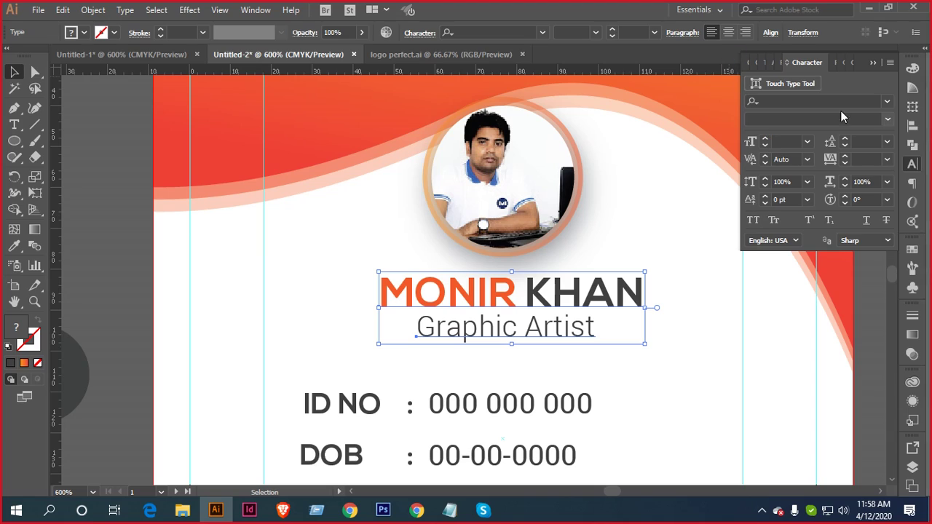
Centre the Graphic Artist subtitle under the name using Align to Selection
{"action": "left_click", "coordinate": [913, 125]}
{"action": "left_click", "coordinate": [880, 173]}
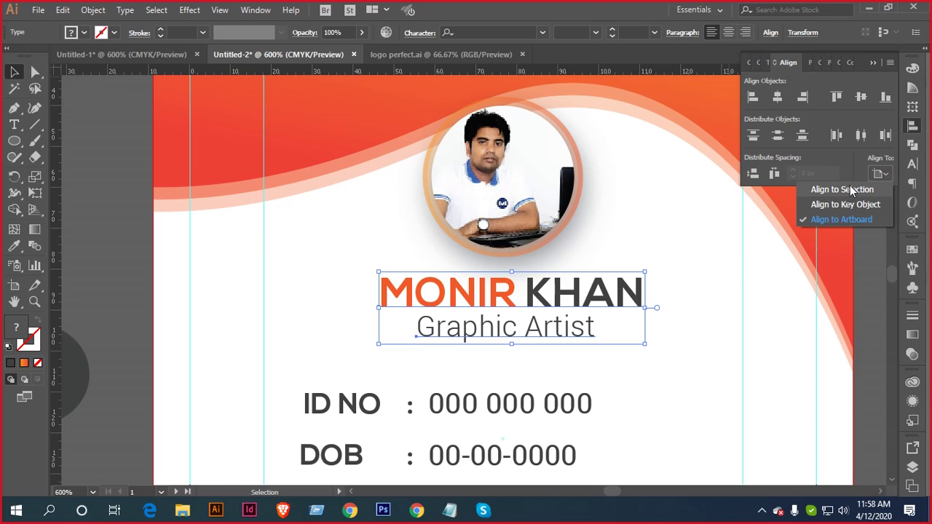
{"action": "left_click", "coordinate": [849, 187]}
{"action": "left_click", "coordinate": [779, 98]}
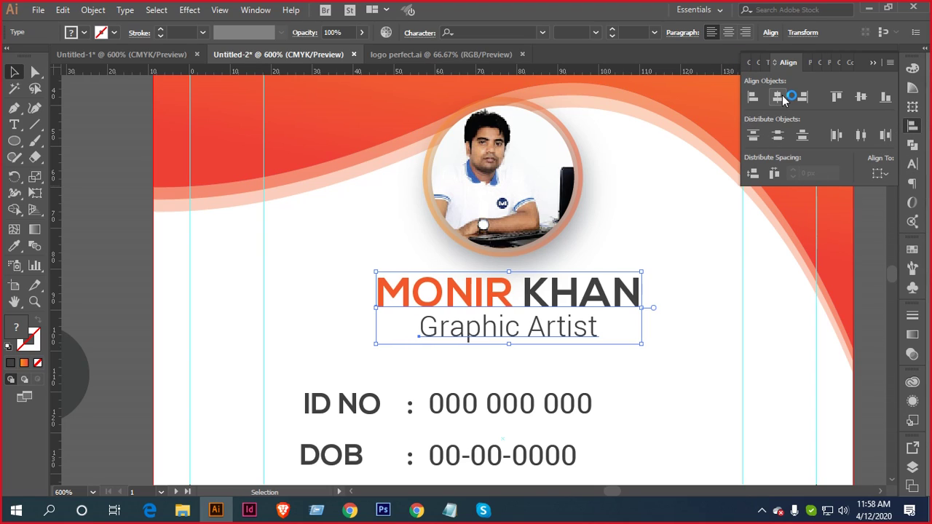
{"action": "left_click", "coordinate": [589, 348]}
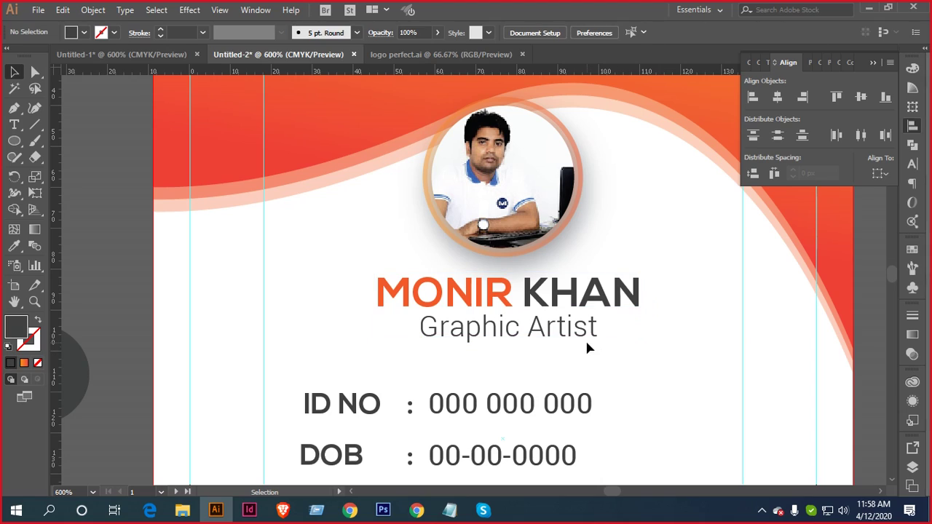
Centre the name and subtitle horizontally on the card using Align to Artboard
{"action": "left_click", "coordinate": [546, 305]}
{"action": "key", "text": "a"}
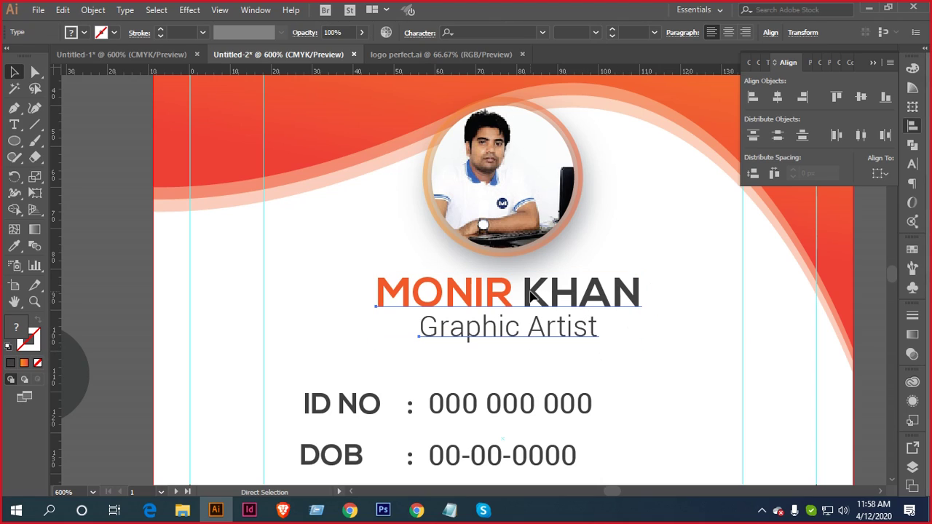
{"action": "key", "text": "v"}
{"action": "left_click", "coordinate": [879, 174]}
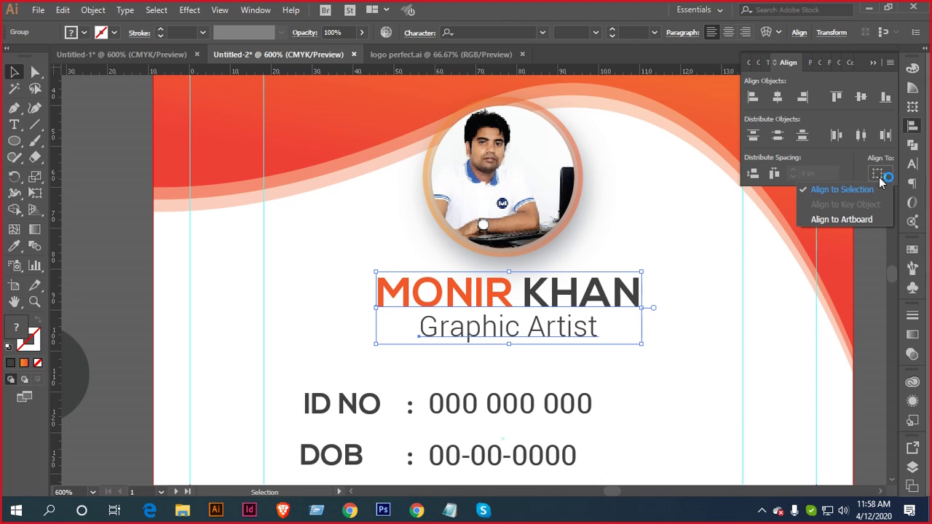
{"action": "left_click", "coordinate": [839, 219]}
{"action": "left_click", "coordinate": [777, 98]}
{"action": "left_click", "coordinate": [683, 265]}
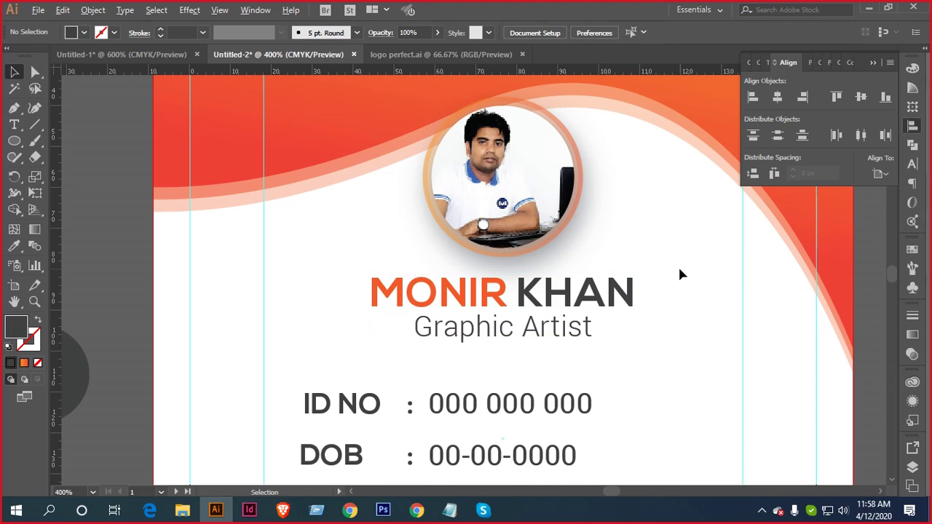
{"action": "scroll", "coordinate": [676, 265], "scroll_direction": "down", "scroll_amount": 3}
{"action": "key", "text": "space"}
{"action": "left_click_drag", "start_coordinate": [676, 265], "coordinate": [650, 268]}
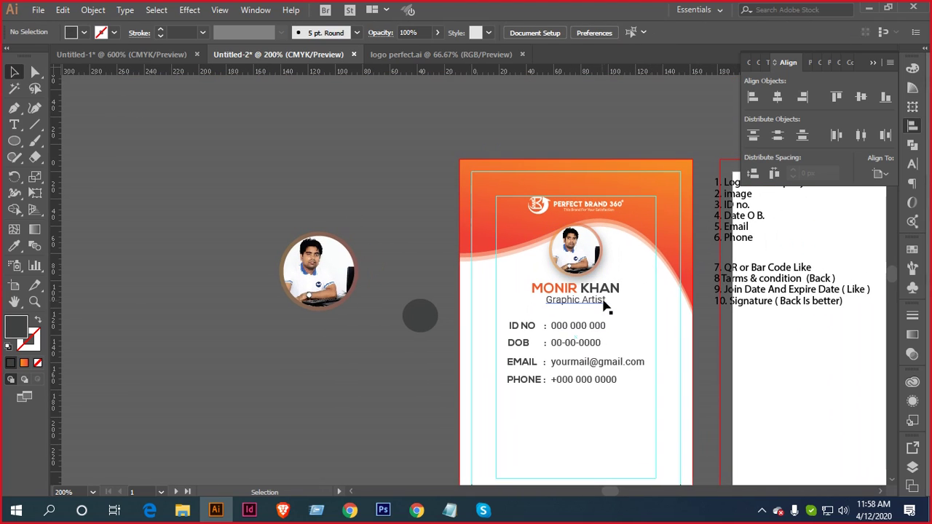
{"action": "left_click", "coordinate": [599, 304]}
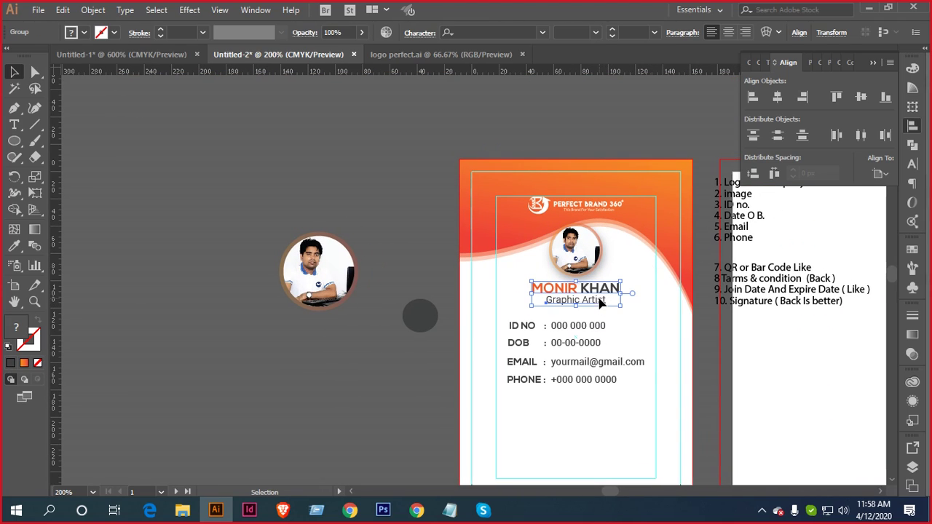
{"action": "left_click", "coordinate": [638, 321]}
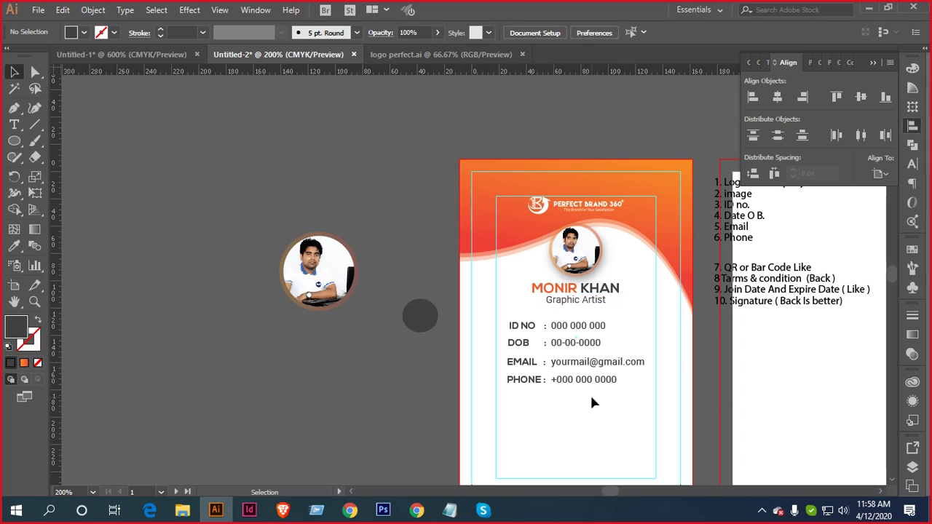
{"action": "left_click", "coordinate": [561, 348]}
{"action": "left_click", "coordinate": [578, 416]}
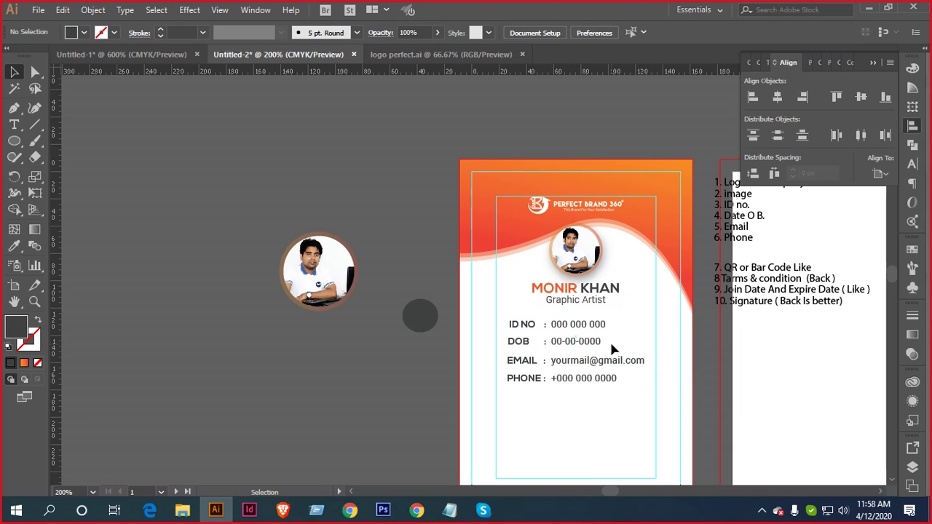
{"action": "left_click_drag", "start_coordinate": [617, 380], "coordinate": [594, 231]}
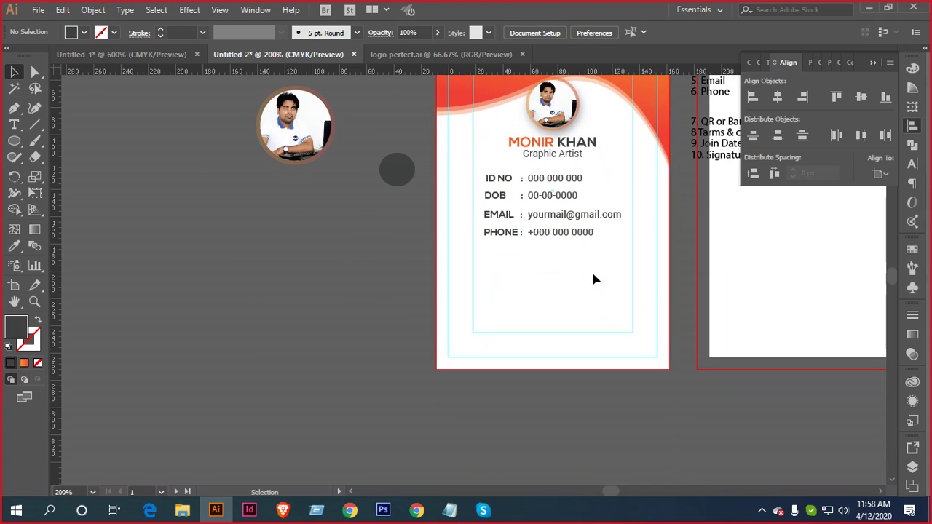
{"action": "key", "text": "ctrl+minus"}
{"action": "key", "text": "ctrl+minus"}
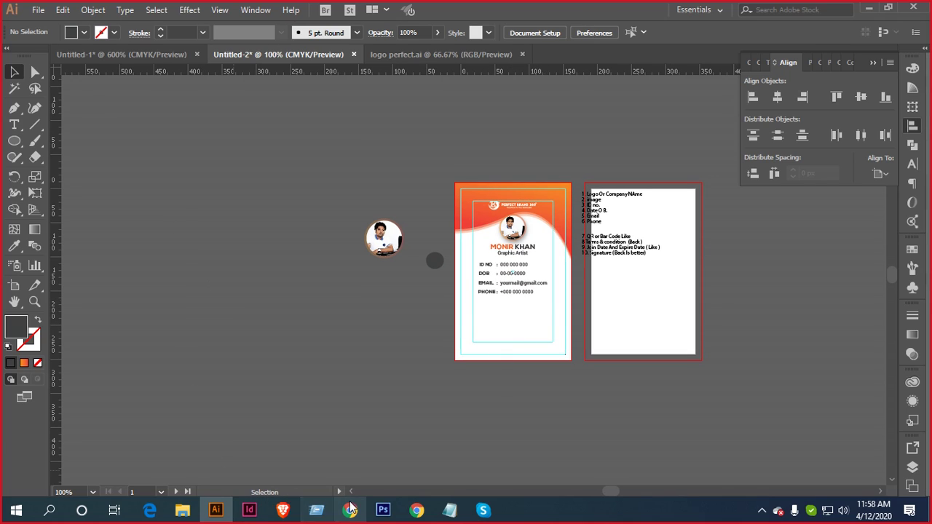
Close the blank new Chrome tab to return to the Freepik ID card designs page
{"action": "left_click", "coordinate": [416, 510]}
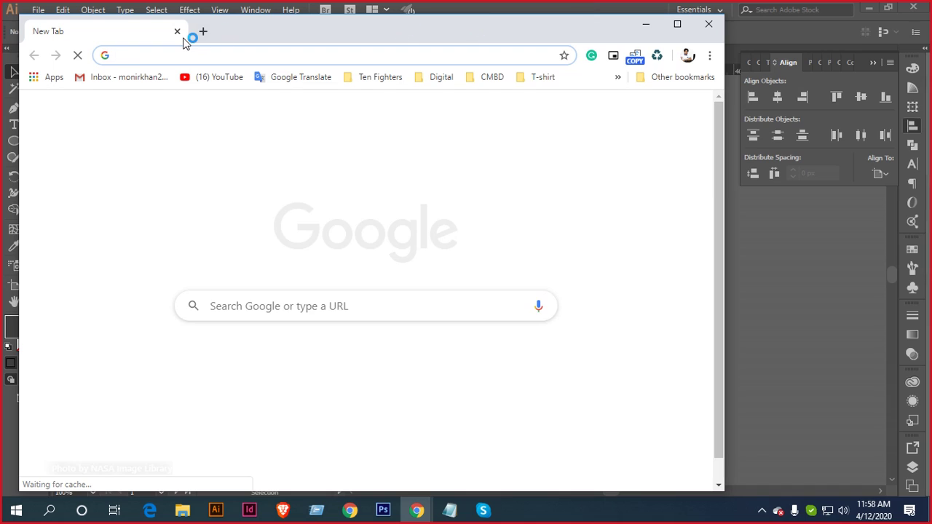
{"action": "type", "text": "q"}
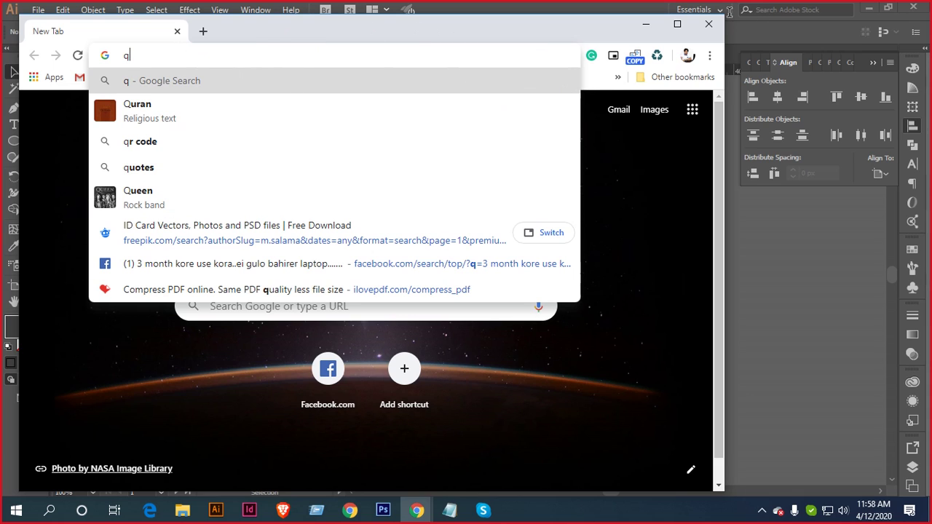
{"action": "left_click", "coordinate": [708, 24]}
Search Freepik for 'qr code' in place of 'ID Card'
{"action": "left_click", "coordinate": [417, 514]}
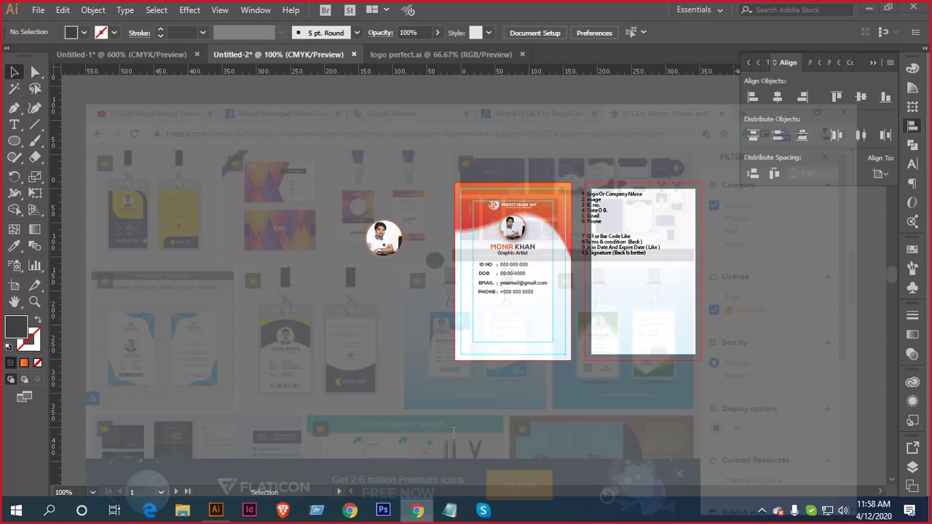
{"action": "left_click", "coordinate": [898, 64]}
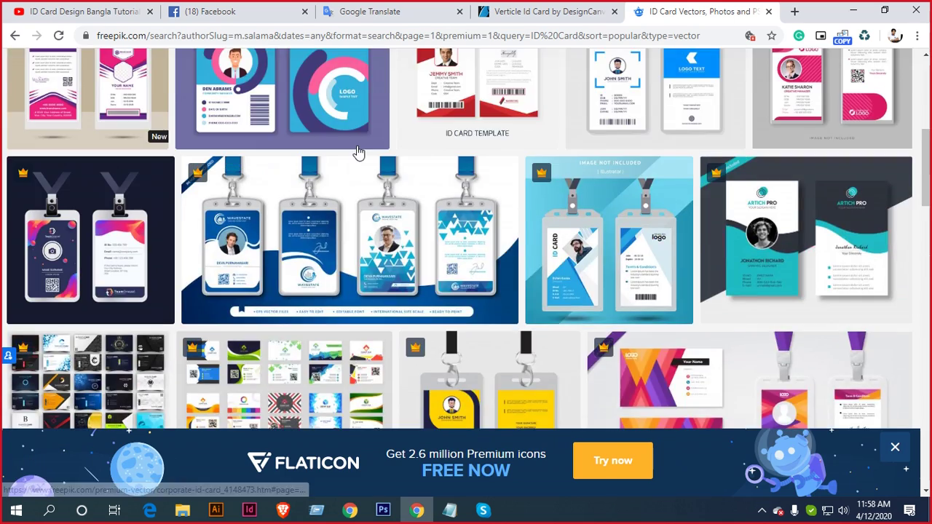
{"action": "scroll", "coordinate": [357, 151], "scroll_direction": "up", "scroll_amount": 5}
{"action": "left_click", "coordinate": [318, 101]}
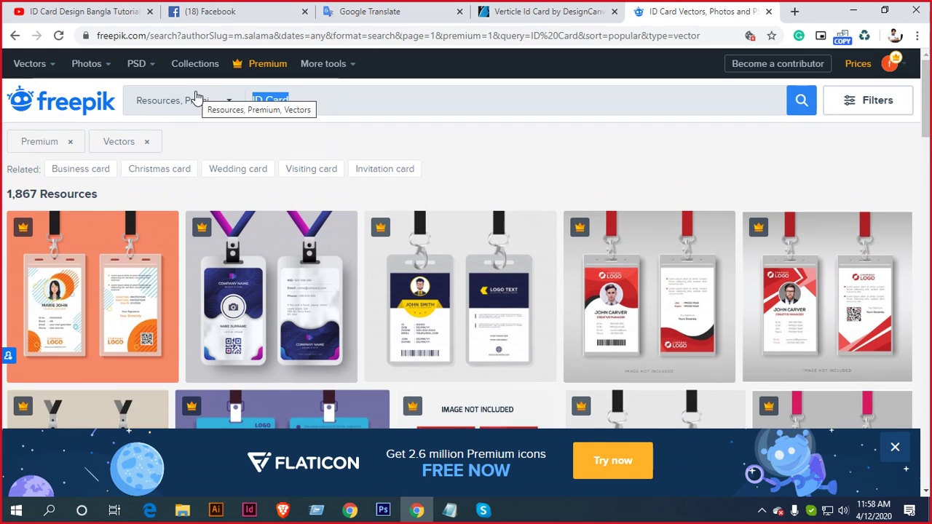
{"action": "type", "text": "qr c"}
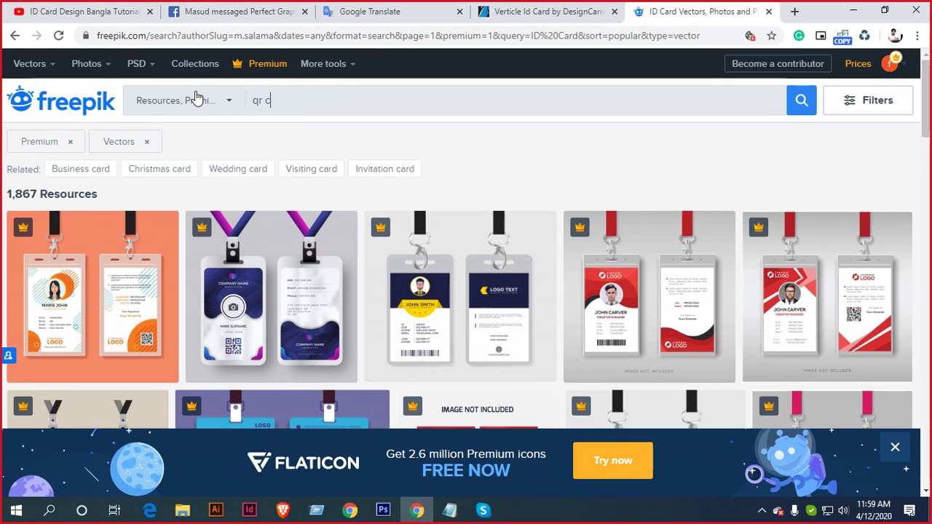
{"action": "type", "text": "ode\\"}
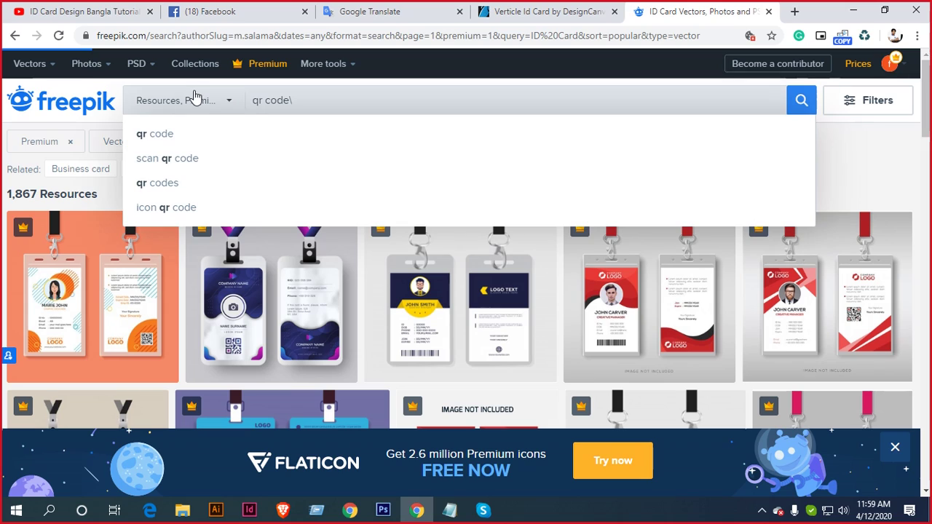
{"action": "key", "text": "Return"}
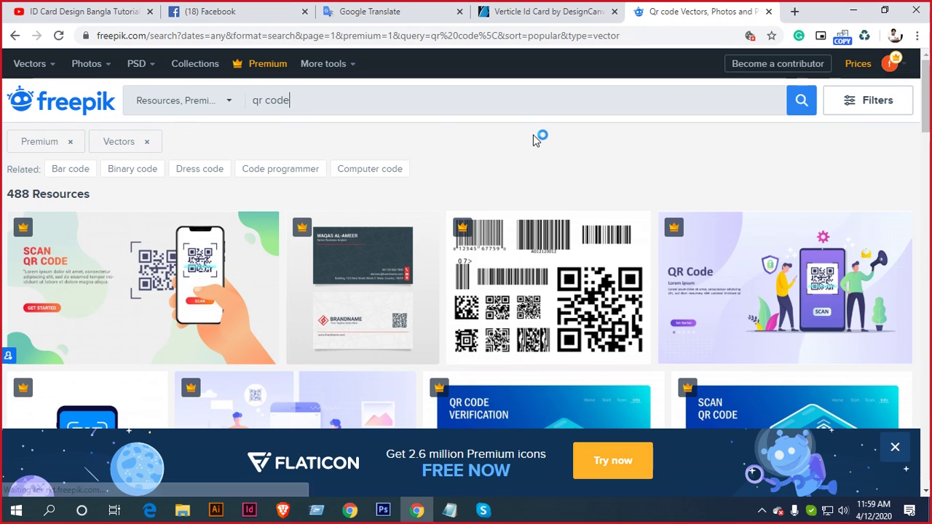
Download the bar code and QR code vector pack, open its EPS, and select the large QR code
{"action": "left_click", "coordinate": [889, 107]}
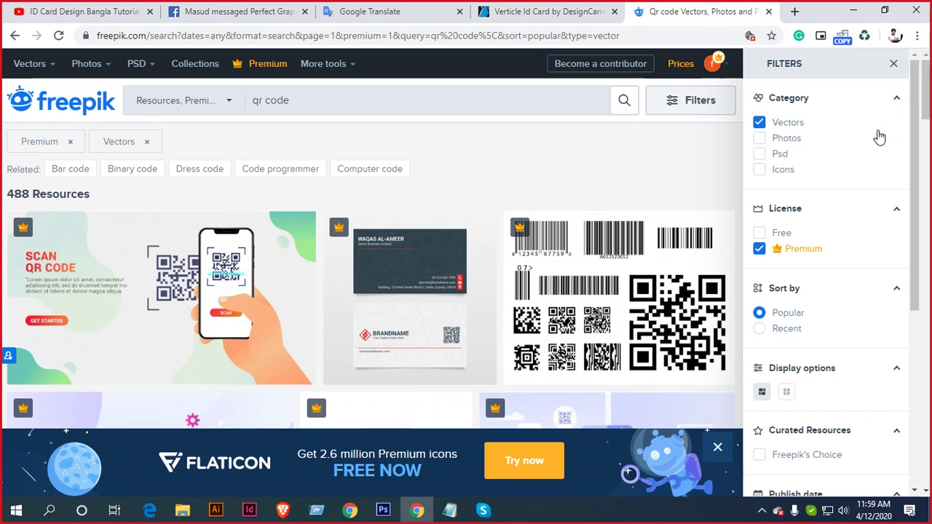
{"action": "scroll", "coordinate": [430, 191], "scroll_direction": "down", "scroll_amount": 1}
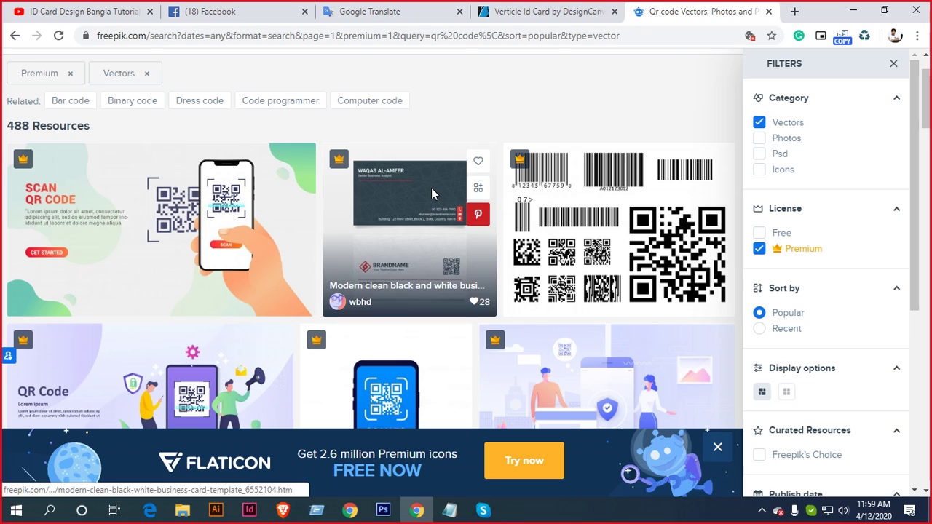
{"action": "left_click", "coordinate": [645, 249]}
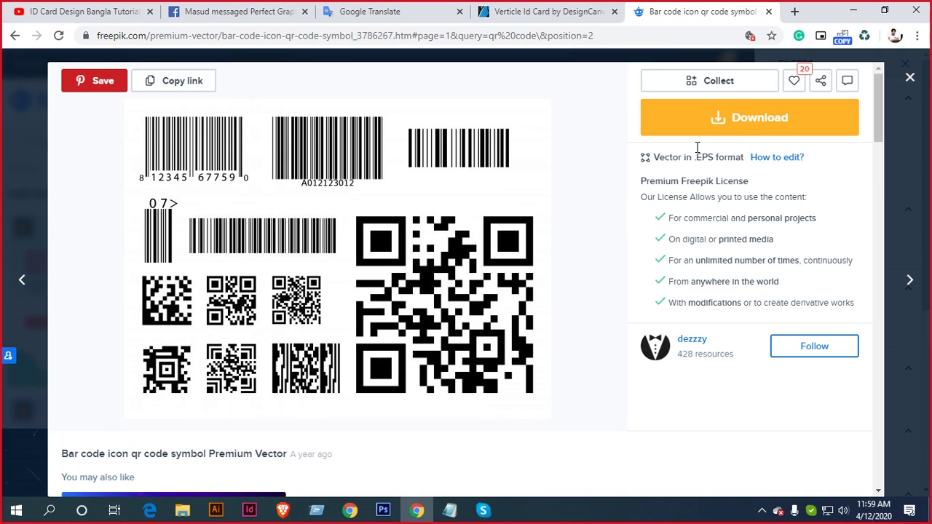
{"action": "left_click", "coordinate": [750, 129]}
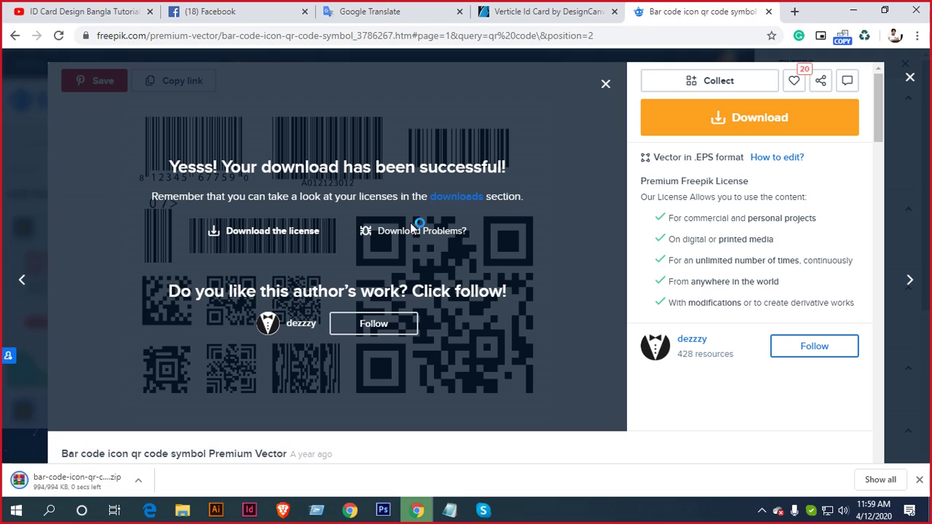
{"action": "left_click", "coordinate": [77, 480]}
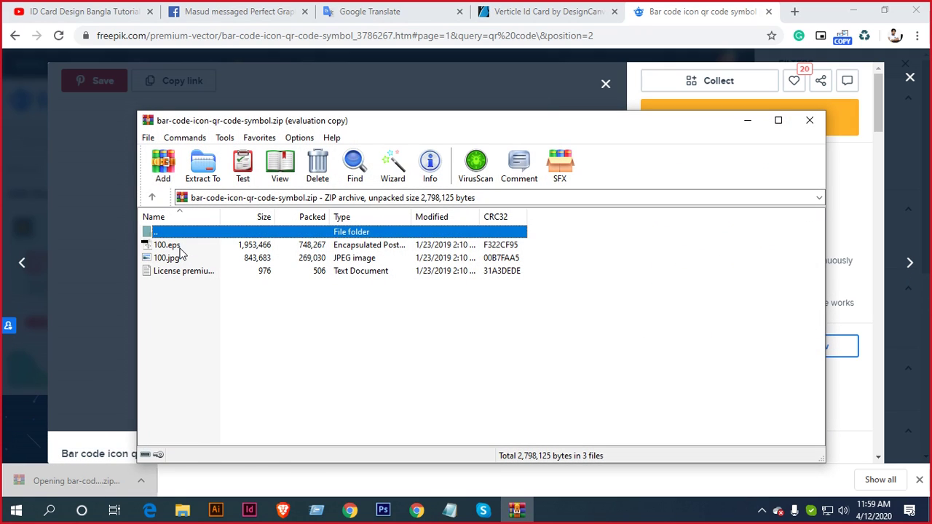
{"action": "double_click", "coordinate": [174, 245]}
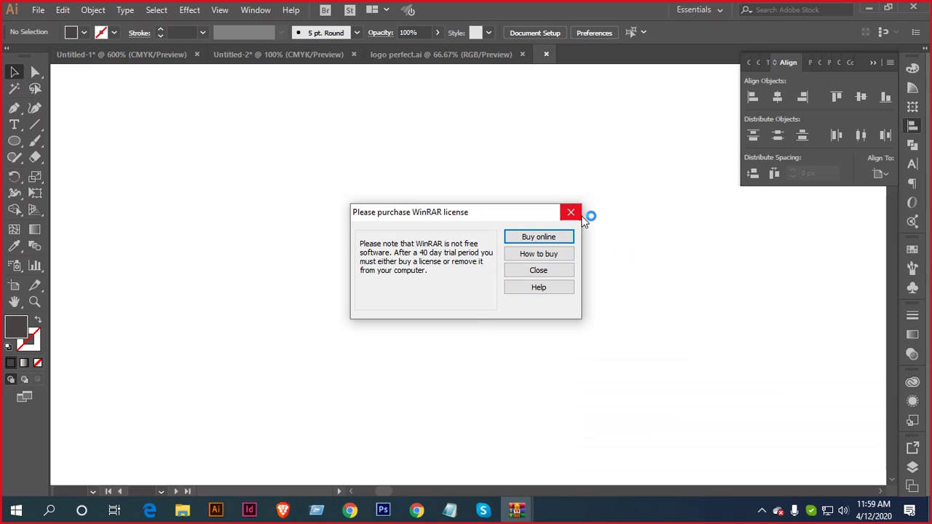
{"action": "left_click", "coordinate": [575, 213]}
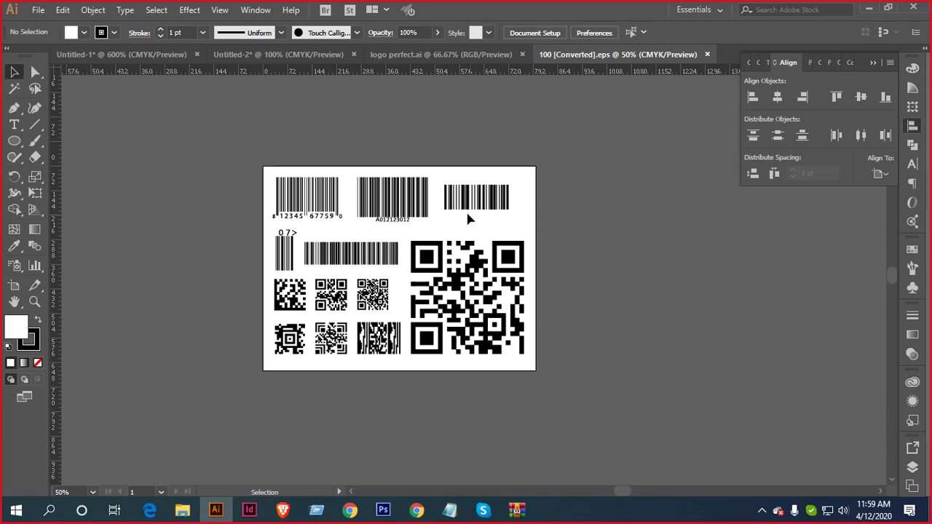
{"action": "left_click_drag", "start_coordinate": [559, 246], "coordinate": [429, 360]}
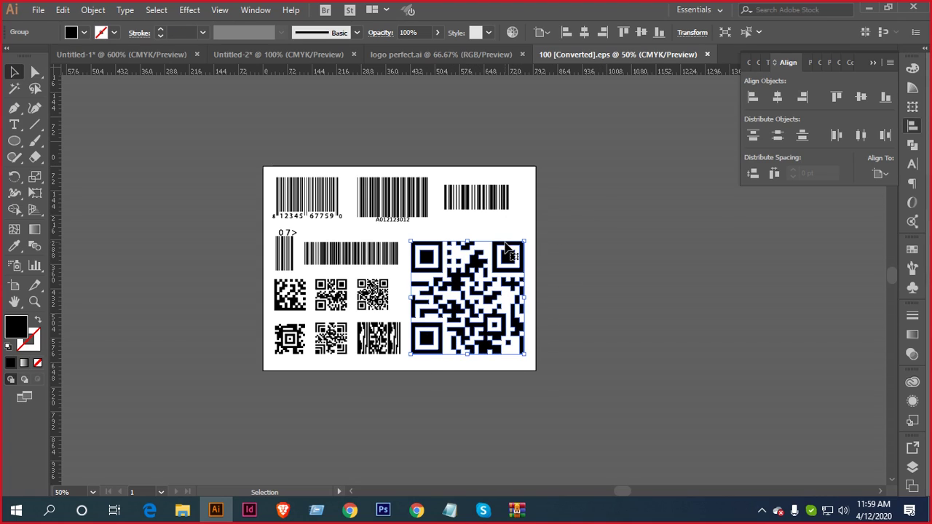
Drag the large QR code into the Untitled-2 ID card and scale it down below PHONE
{"action": "left_click_drag", "start_coordinate": [508, 252], "coordinate": [325, 63]}
{"action": "left_click_drag", "start_coordinate": [343, 318], "coordinate": [343, 319]}
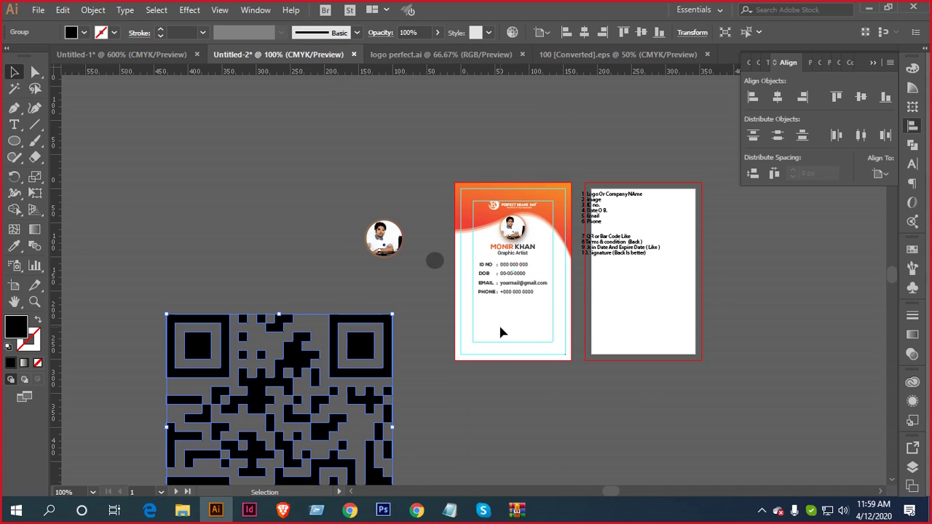
{"action": "scroll", "coordinate": [503, 312], "scroll_direction": "up", "scroll_amount": 1}
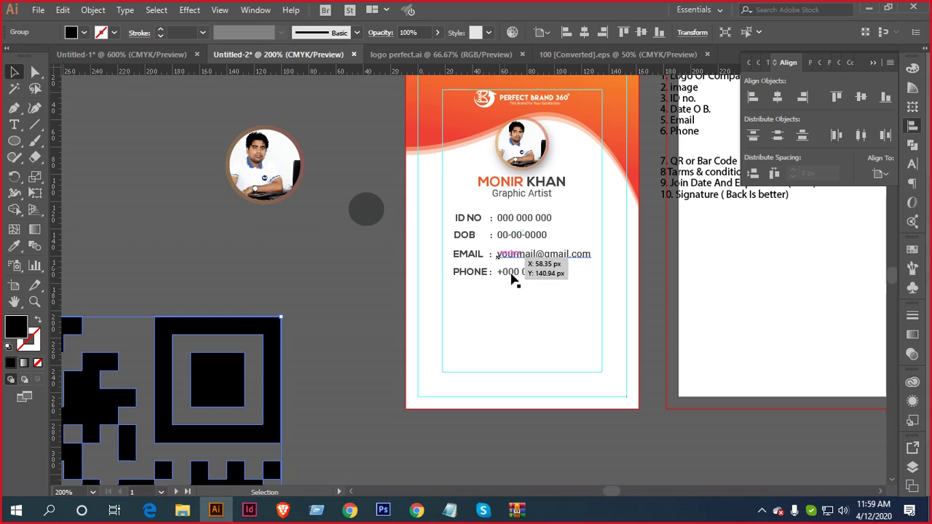
{"action": "scroll", "coordinate": [551, 254], "scroll_direction": "down", "scroll_amount": 1}
{"action": "scroll", "coordinate": [501, 302], "scroll_direction": "down", "scroll_amount": 2}
{"action": "scroll", "coordinate": [501, 301], "scroll_direction": "left", "scroll_amount": 2}
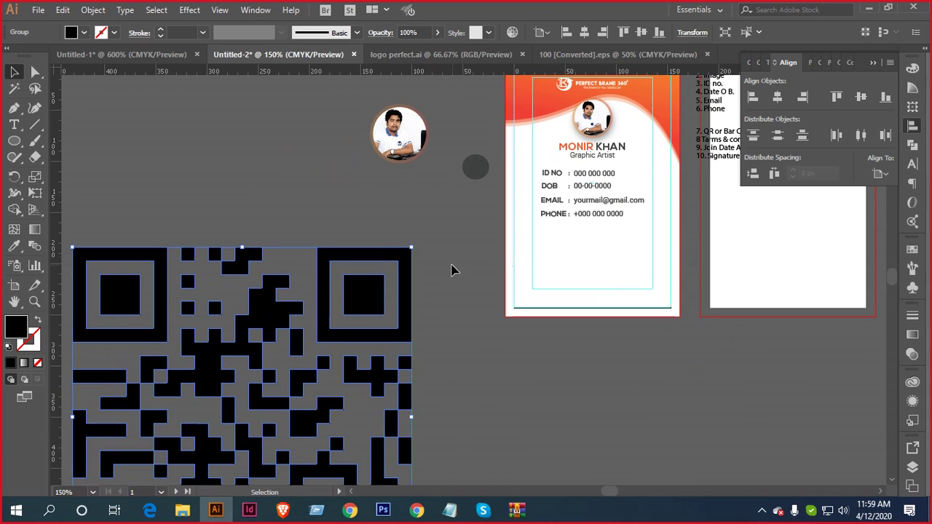
{"action": "left_click_drag", "start_coordinate": [411, 248], "coordinate": [532, 301]}
{"action": "scroll", "coordinate": [640, 240], "scroll_direction": "up", "scroll_amount": 3}
{"action": "scroll", "coordinate": [518, 271], "scroll_direction": "up", "scroll_amount": 3}
{"action": "scroll", "coordinate": [519, 270], "scroll_direction": "down", "scroll_amount": 1}
{"action": "scroll", "coordinate": [575, 317], "scroll_direction": "down", "scroll_amount": 5}
{"action": "scroll", "coordinate": [605, 320], "scroll_direction": "up", "scroll_amount": 3}
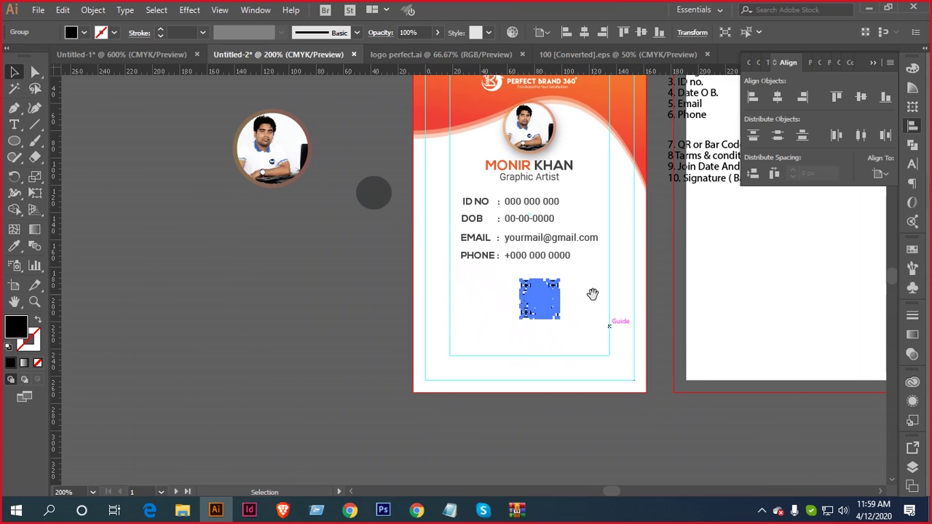
Ungroup the QR code into its separate pieces
{"action": "left_click", "coordinate": [596, 277]}
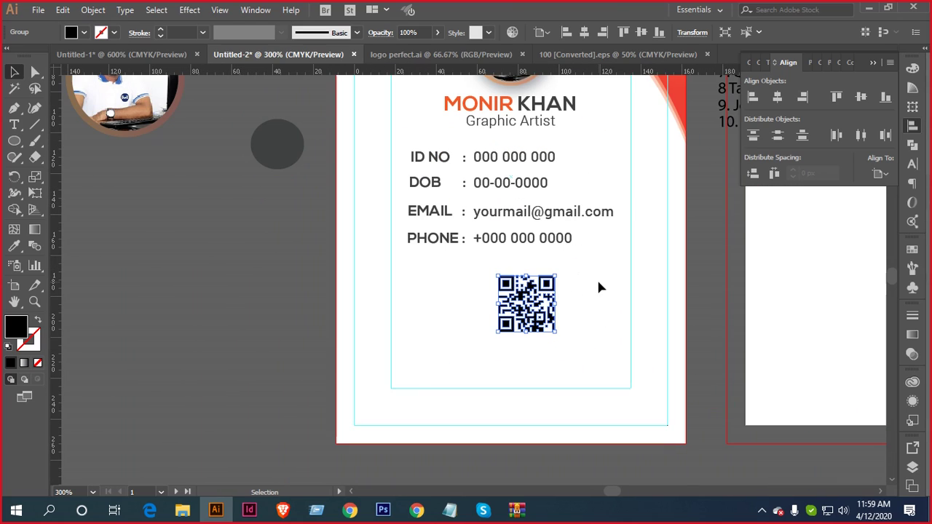
{"action": "scroll", "coordinate": [599, 287], "scroll_direction": "up", "scroll_amount": 2}
{"action": "scroll", "coordinate": [582, 367], "scroll_direction": "down", "scroll_amount": 1}
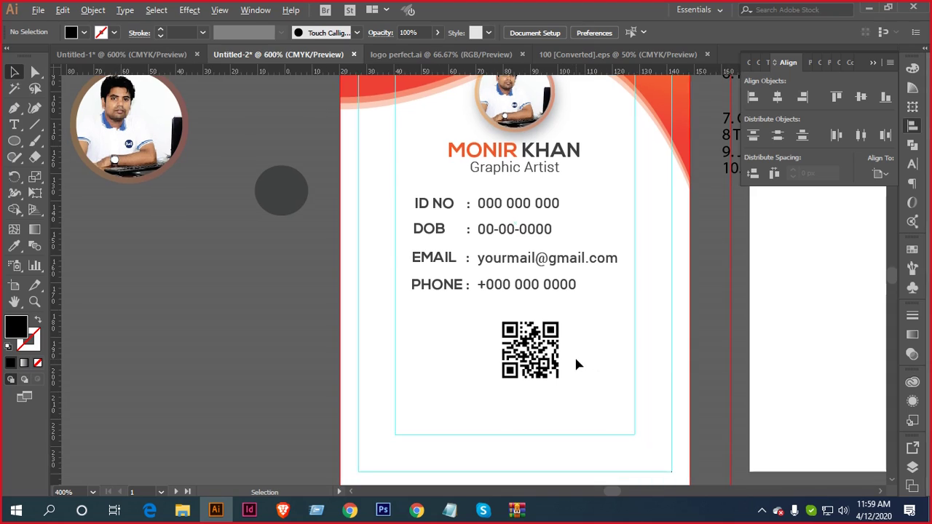
{"action": "scroll", "coordinate": [575, 364], "scroll_direction": "up", "scroll_amount": 2}
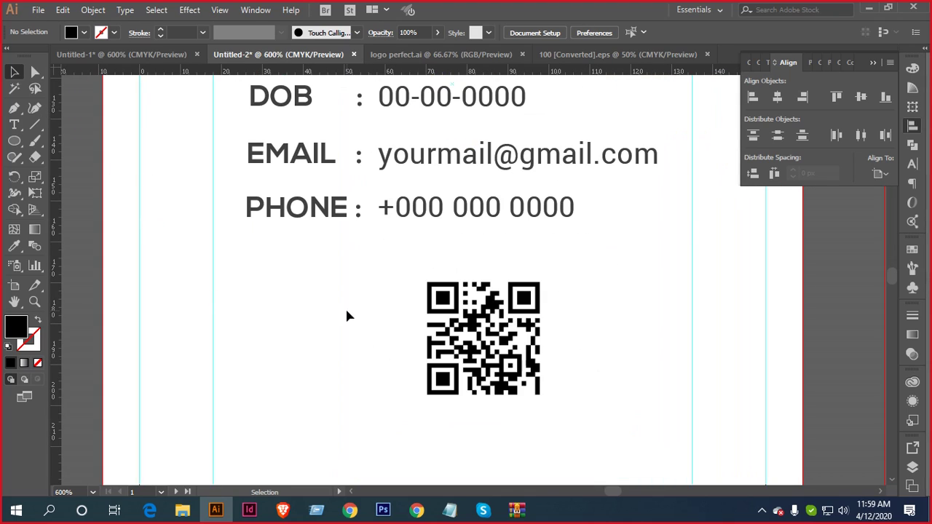
{"action": "right_click", "coordinate": [488, 318]}
{"action": "left_click", "coordinate": [535, 211]}
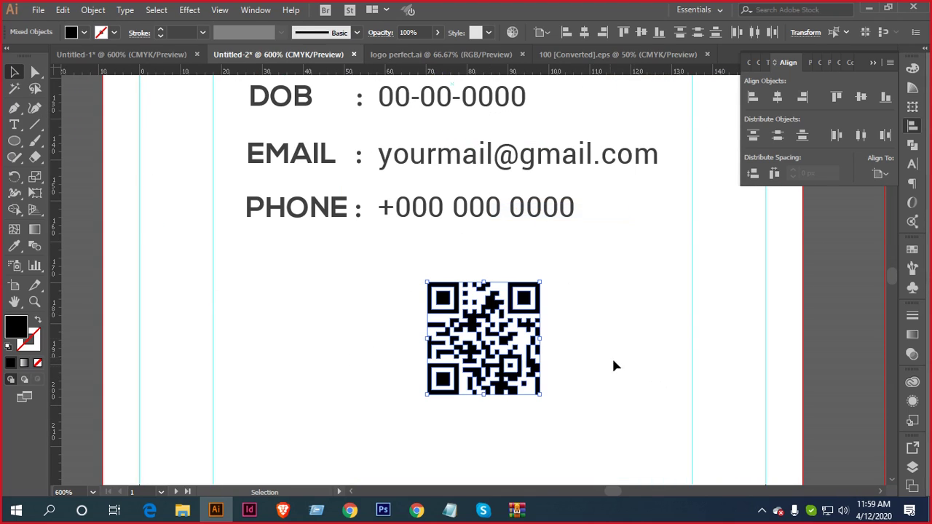
{"action": "left_click", "coordinate": [580, 331]}
Colour the QR code's corner squares with the card's orange
{"action": "scroll", "coordinate": [535, 302], "scroll_direction": "up", "scroll_amount": 1}
{"action": "left_click_drag", "start_coordinate": [578, 326], "coordinate": [616, 288]}
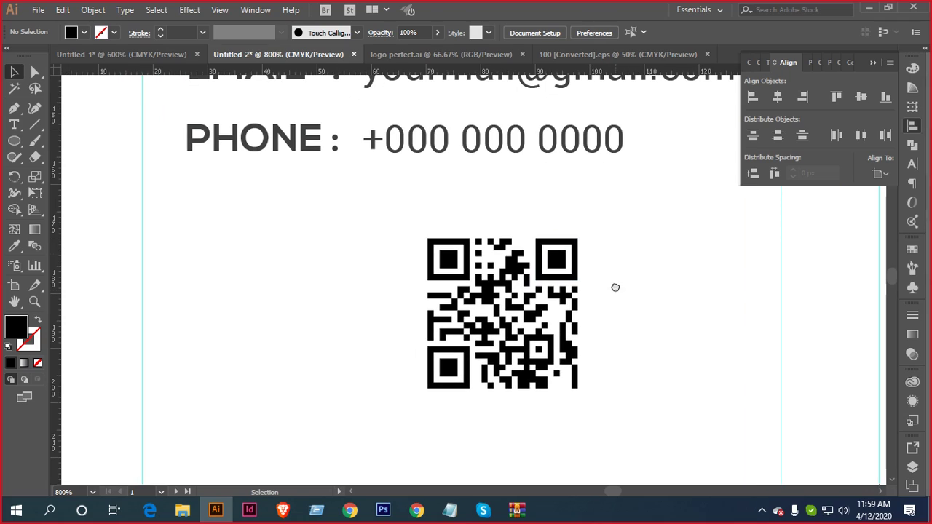
{"action": "left_click_drag", "start_coordinate": [554, 263], "coordinate": [553, 264]}
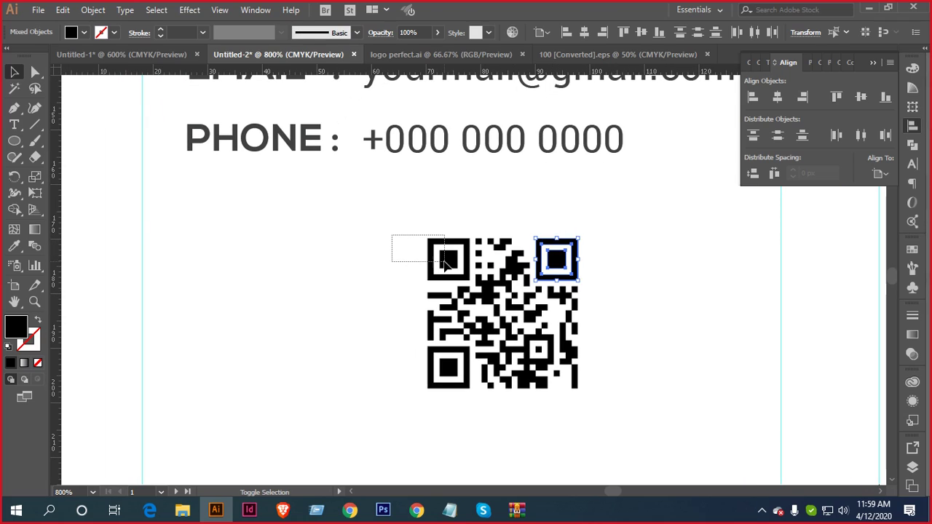
{"action": "left_click_drag", "start_coordinate": [447, 263], "coordinate": [447, 264]}
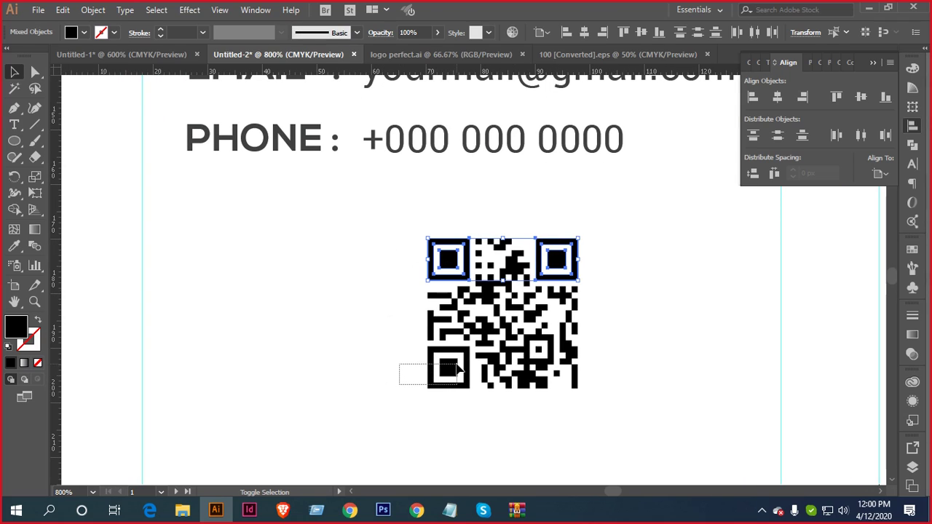
{"action": "left_click_drag", "start_coordinate": [457, 370], "coordinate": [458, 371]}
{"action": "scroll", "coordinate": [540, 347], "scroll_direction": "down", "scroll_amount": 2}
{"action": "scroll", "coordinate": [673, 114], "scroll_direction": "up", "scroll_amount": 2}
{"action": "key", "text": "i"}
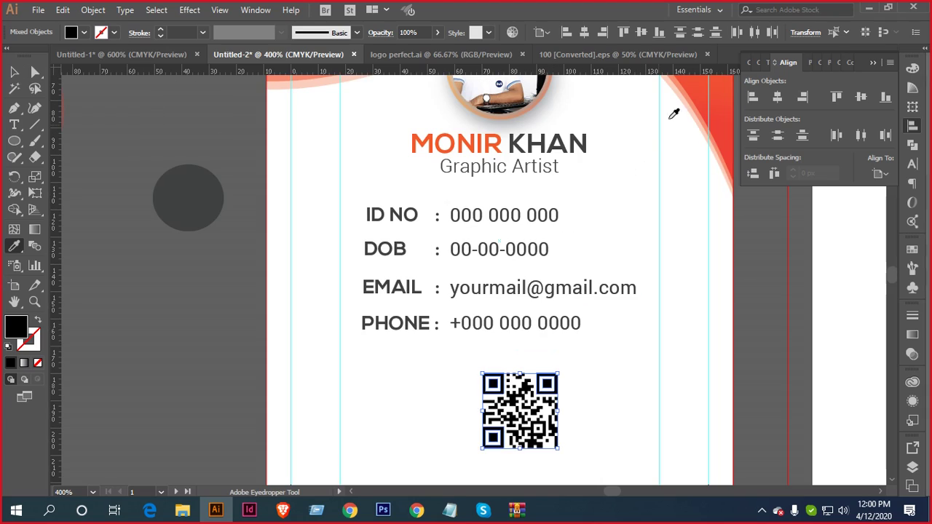
{"action": "left_click", "coordinate": [673, 114]}
{"action": "key", "text": "v"}
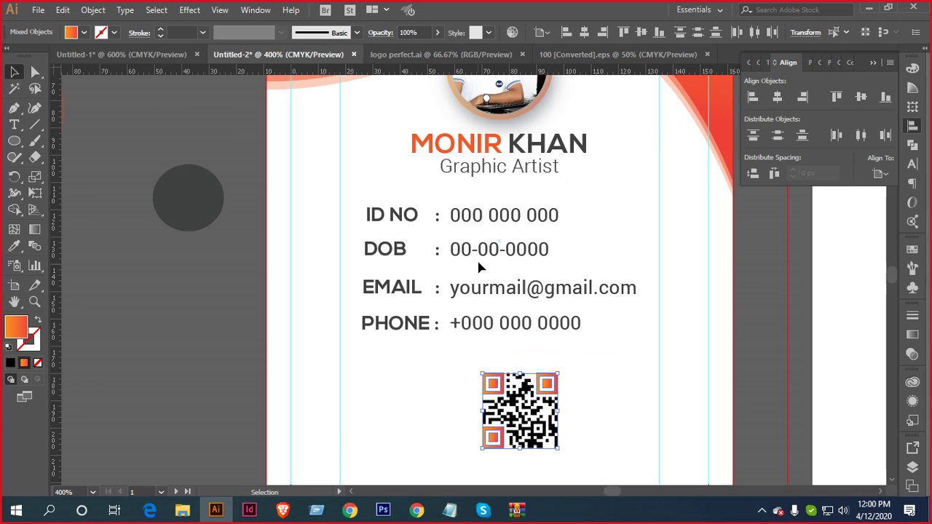
{"action": "left_click", "coordinate": [623, 361]}
Centre the whole QR code horizontally beneath the ID details
{"action": "scroll", "coordinate": [604, 402], "scroll_direction": "down", "scroll_amount": 2}
{"action": "left_click_drag", "start_coordinate": [457, 310], "coordinate": [586, 433]}
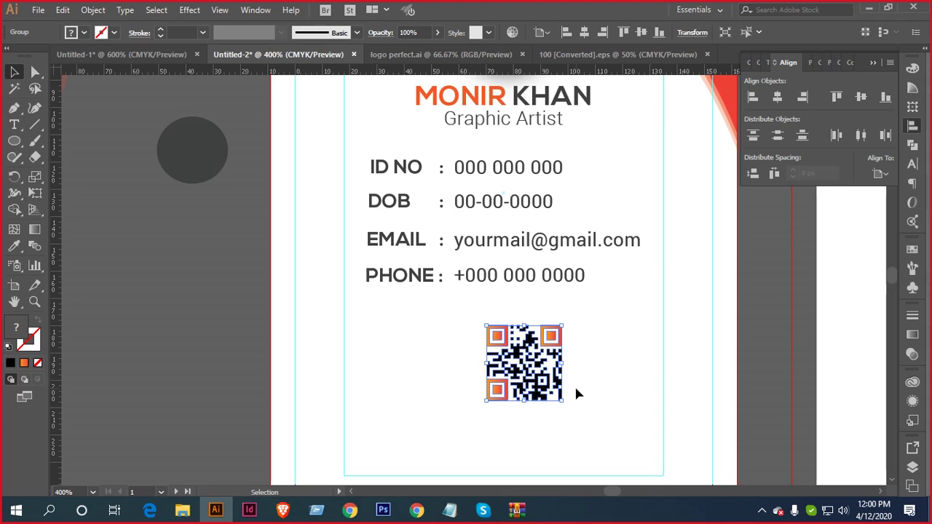
{"action": "left_click_drag", "start_coordinate": [590, 383], "coordinate": [621, 351]}
{"action": "left_click", "coordinate": [881, 173]}
{"action": "left_click", "coordinate": [859, 214]}
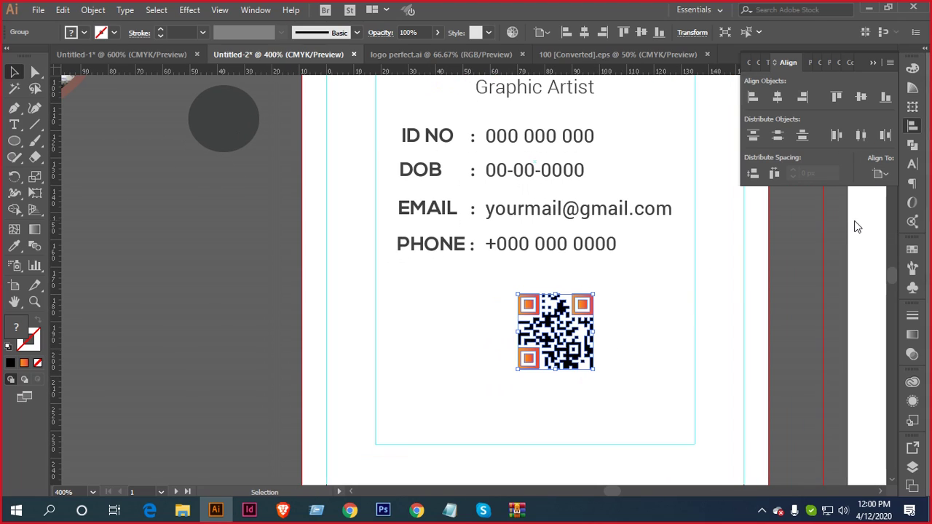
{"action": "left_click", "coordinate": [778, 97]}
{"action": "scroll", "coordinate": [604, 251], "scroll_direction": "down", "scroll_amount": 1}
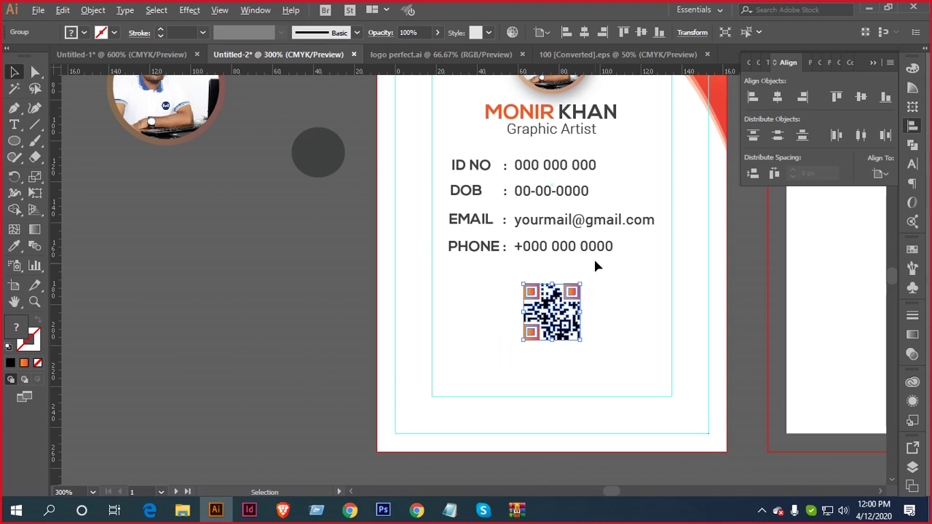
{"action": "left_click", "coordinate": [610, 309]}
{"action": "scroll", "coordinate": [616, 320], "scroll_direction": "down", "scroll_amount": 2}
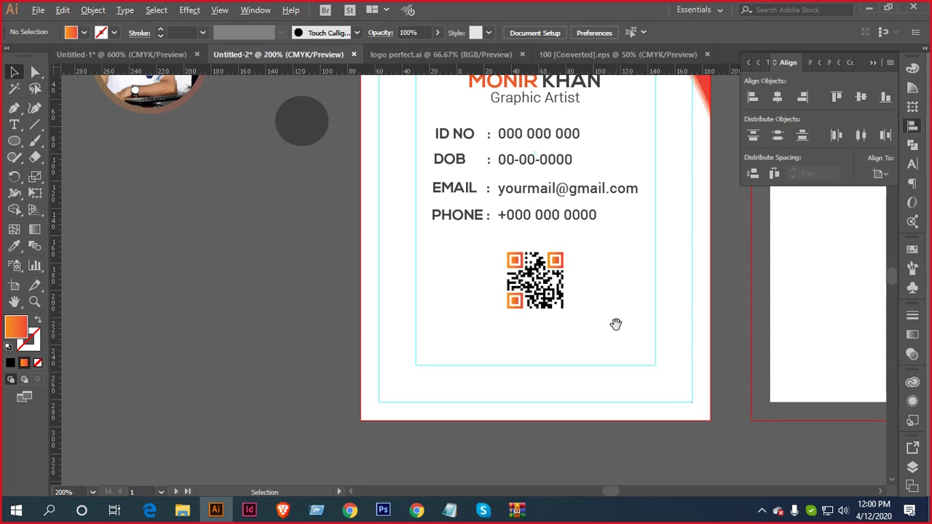
Nudge the name, details and QR code block one step lower on the card
{"action": "left_click_drag", "start_coordinate": [630, 310], "coordinate": [601, 323]}
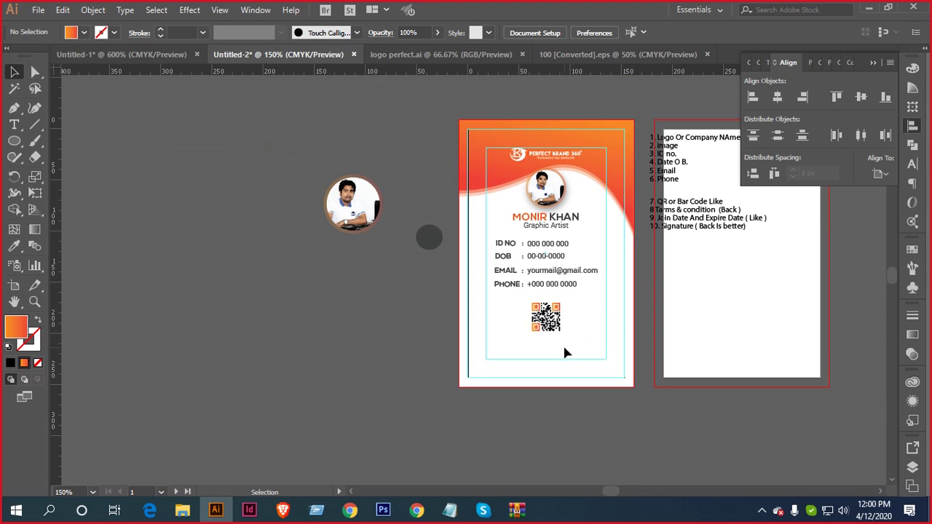
{"action": "left_click_drag", "start_coordinate": [564, 349], "coordinate": [510, 217]}
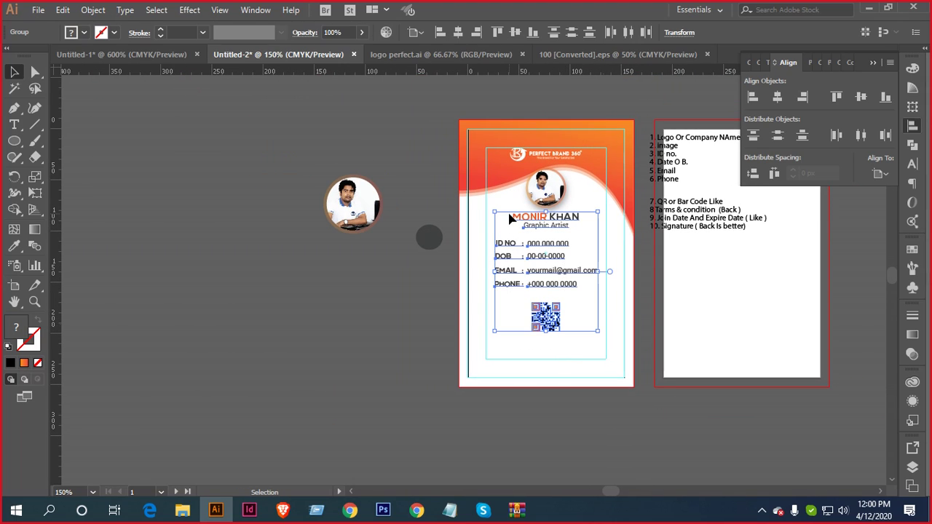
{"action": "key", "text": "Down"}
{"action": "key", "text": "Down"}
{"action": "key", "text": "Down"}
{"action": "key", "text": "Down"}
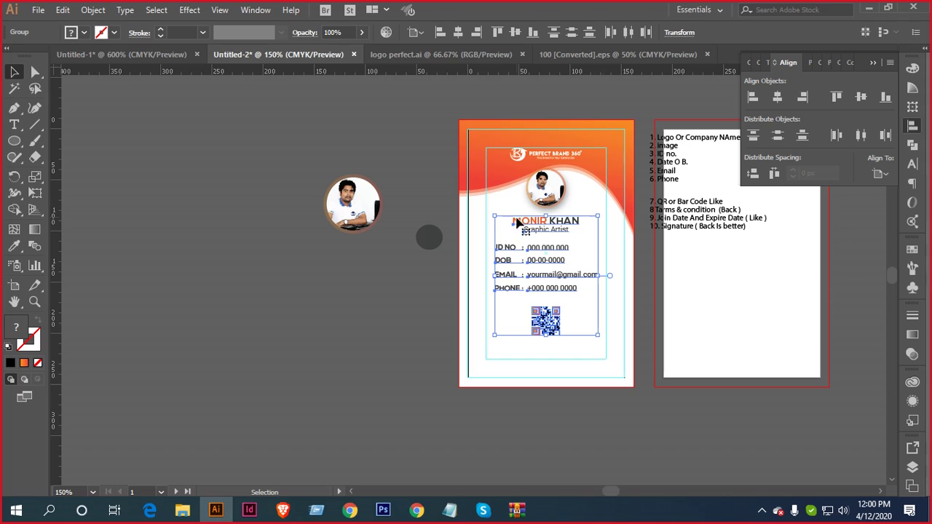
{"action": "left_click", "coordinate": [630, 362]}
Enlarge the circular photo slightly and nudge it down a little
{"action": "key", "text": "ctrl+plus"}
{"action": "key", "text": "ctrl+plus"}
{"action": "key", "text": "ctrl+plus"}
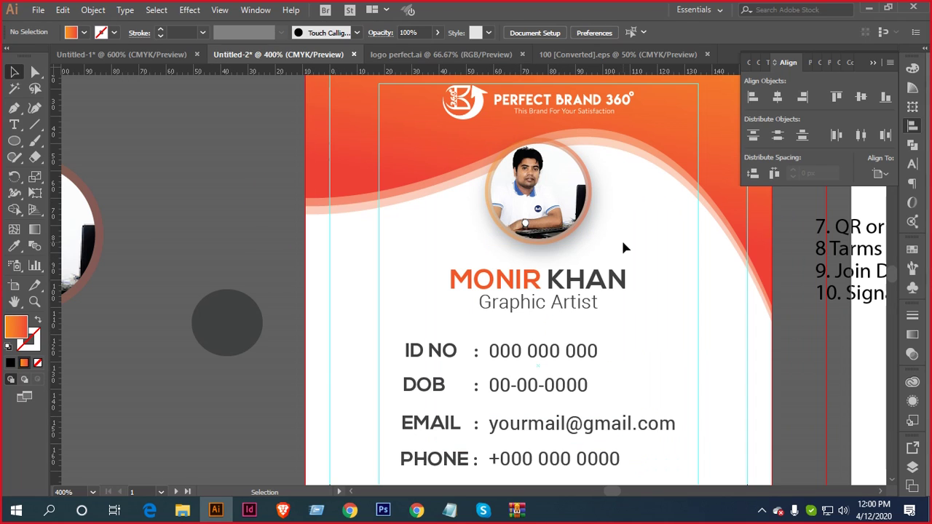
{"action": "left_click", "coordinate": [548, 206]}
{"action": "left_click_drag", "start_coordinate": [591, 138], "coordinate": [596, 135]}
{"action": "key", "text": "ctrl+plus"}
{"action": "key", "text": "ctrl+plus"}
{"action": "key", "text": "ctrl+plus"}
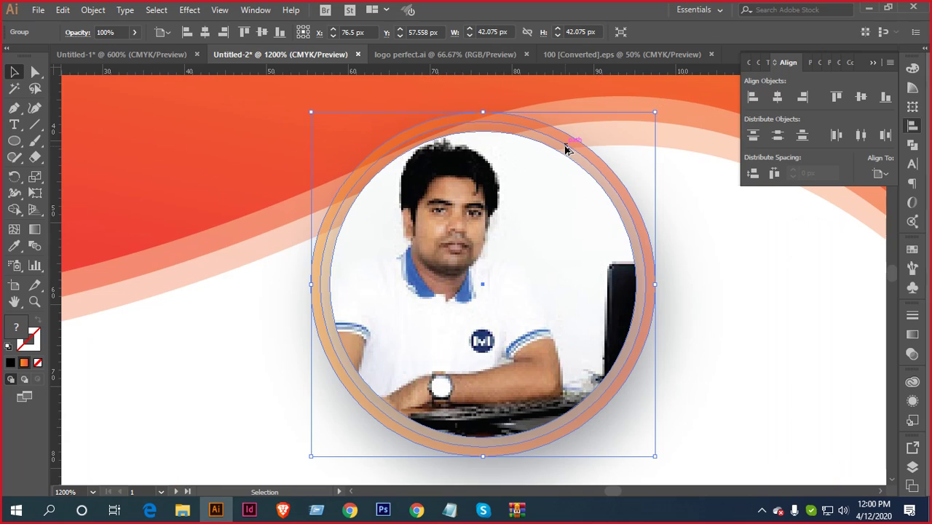
{"action": "key", "text": "Down"}
{"action": "left_click", "coordinate": [671, 308]}
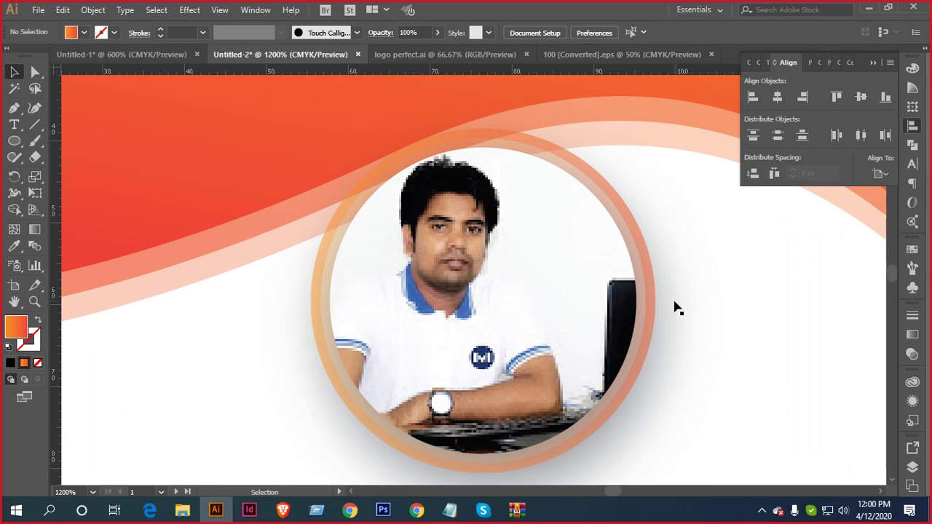
{"action": "key", "text": "ctrl+minus"}
{"action": "key", "text": "ctrl+minus"}
{"action": "key", "text": "ctrl+minus"}
Lower the name, details and QR code block slightly again
{"action": "scroll", "coordinate": [667, 203], "scroll_direction": "down", "scroll_amount": 1}
{"action": "scroll", "coordinate": [672, 210], "scroll_direction": "down", "scroll_amount": 1}
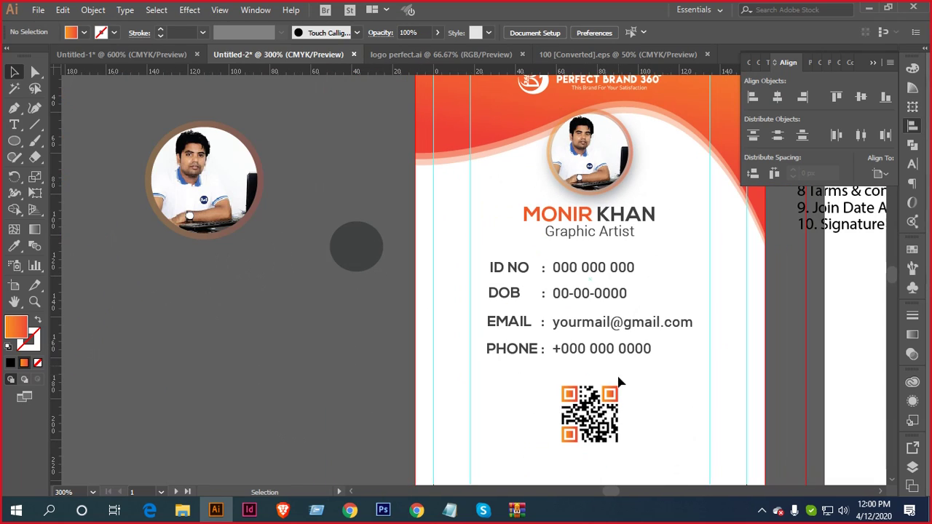
{"action": "left_click_drag", "start_coordinate": [626, 461], "coordinate": [526, 213]}
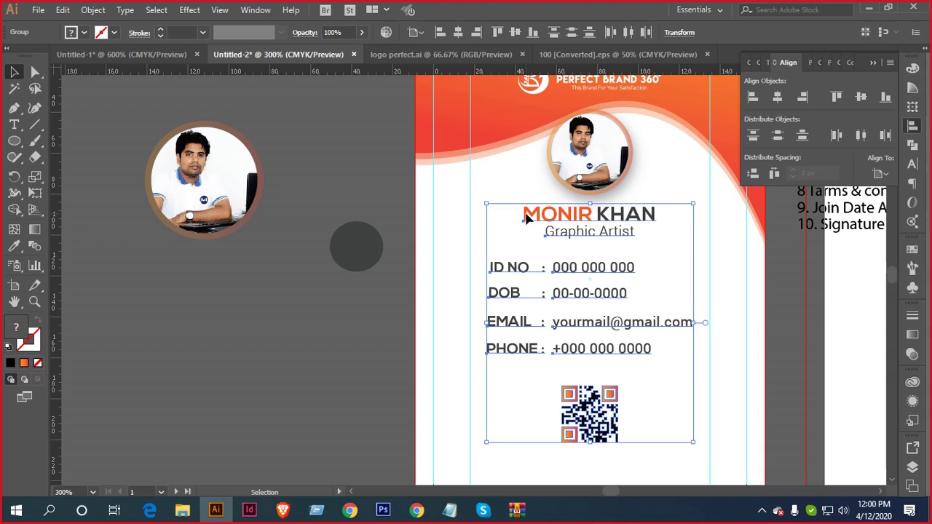
{"action": "key", "text": "Down"}
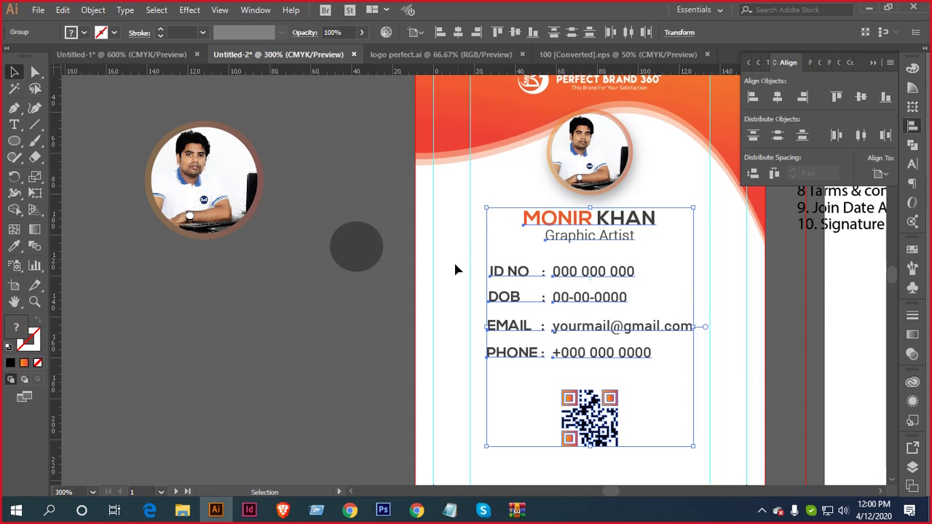
{"action": "left_click", "coordinate": [331, 314]}
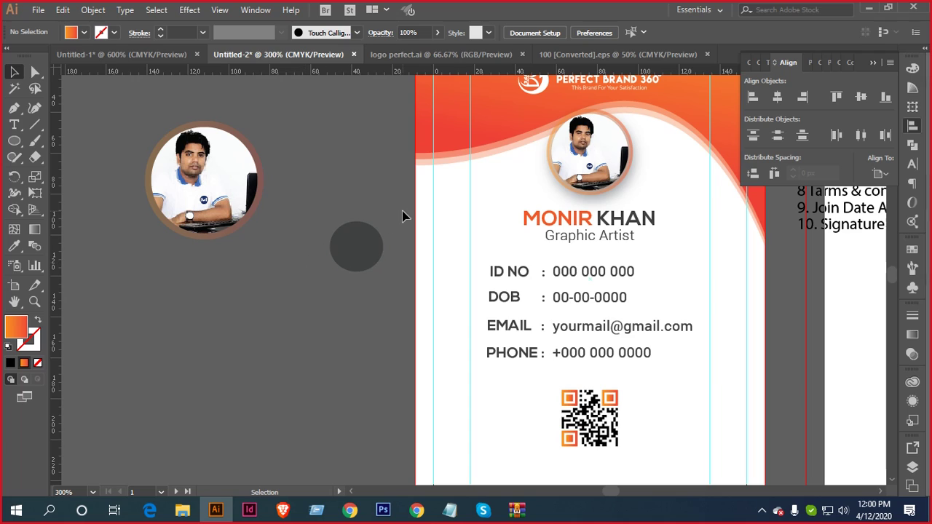
{"action": "scroll", "coordinate": [408, 214], "scroll_direction": "up", "scroll_amount": 1}
{"action": "scroll", "coordinate": [418, 213], "scroll_direction": "down", "scroll_amount": 3}
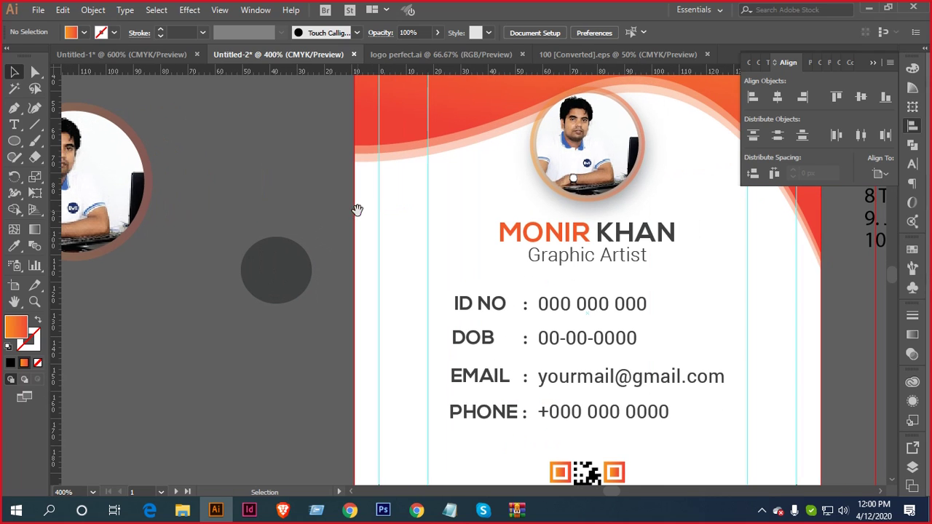
{"action": "scroll", "coordinate": [444, 219], "scroll_direction": "down", "scroll_amount": 2}
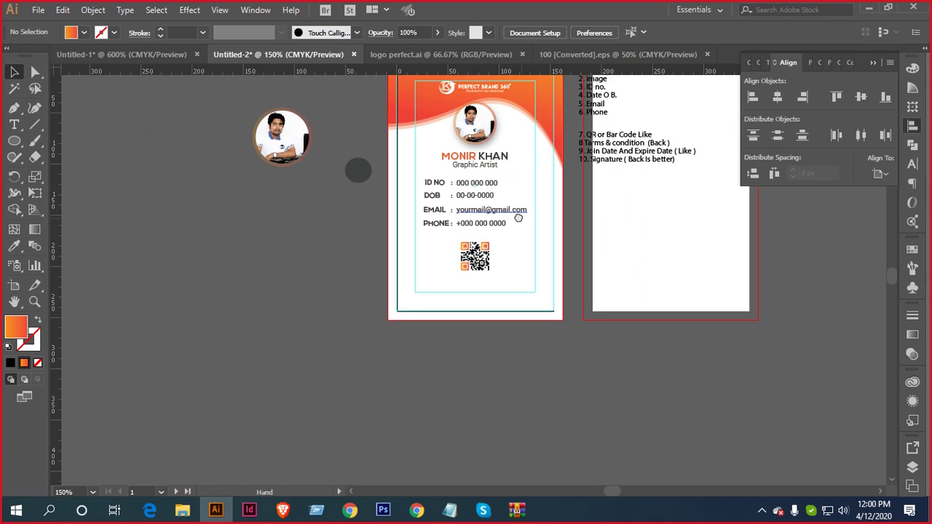
Create a reflected copy of the orange wave header group
{"action": "left_click_drag", "start_coordinate": [525, 240], "coordinate": [556, 320]}
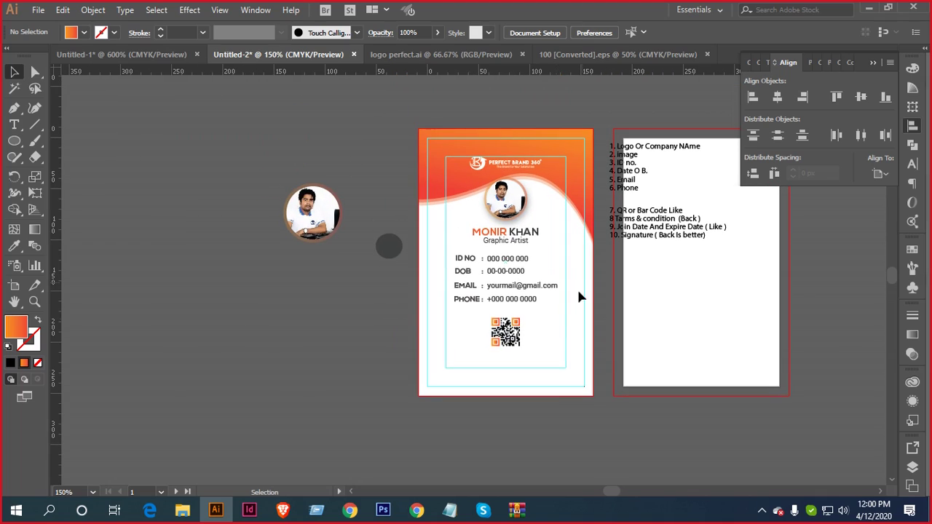
{"action": "left_click_drag", "start_coordinate": [588, 150], "coordinate": [589, 153]}
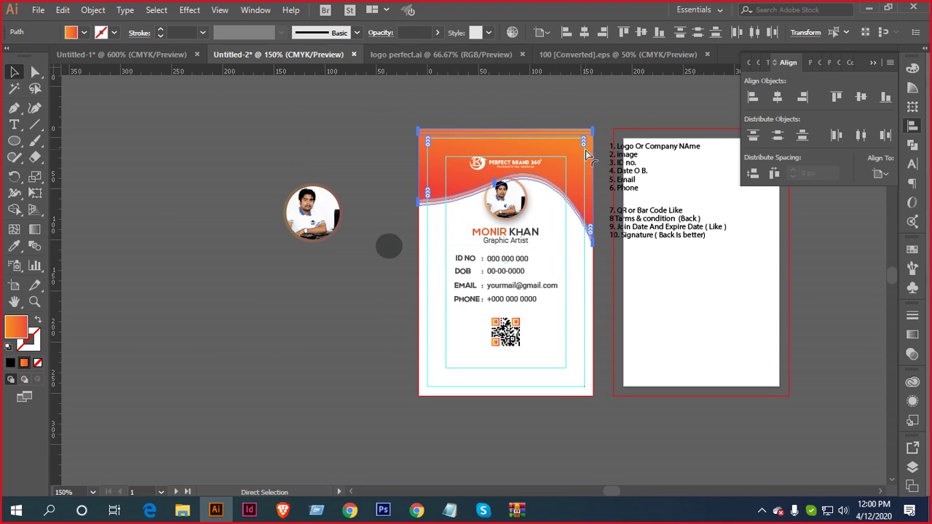
{"action": "key", "text": "v"}
{"action": "right_click", "coordinate": [565, 150]}
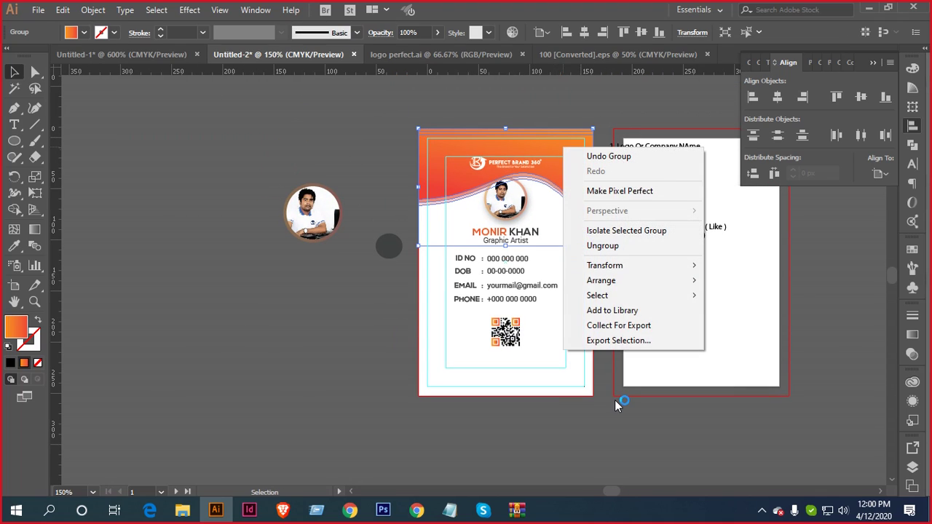
{"action": "mouse_move", "coordinate": [613, 282]}
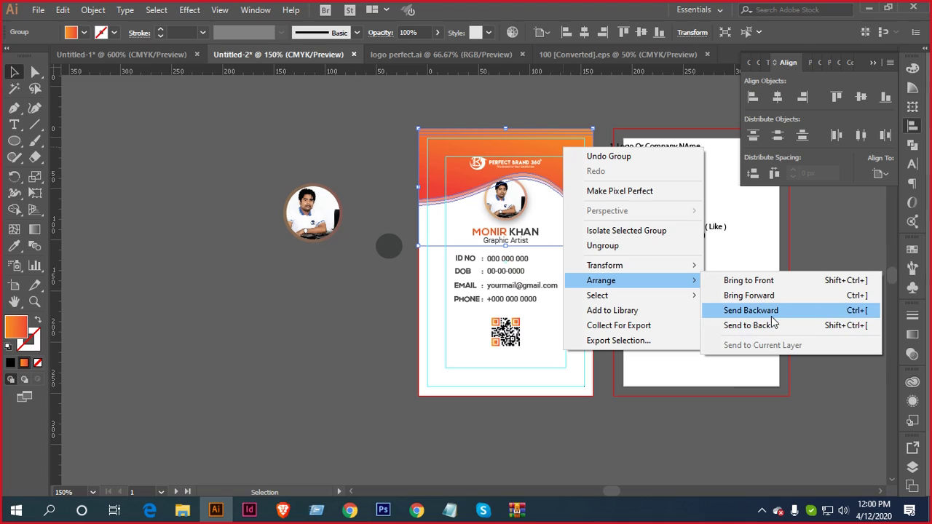
{"action": "mouse_move", "coordinate": [694, 267]}
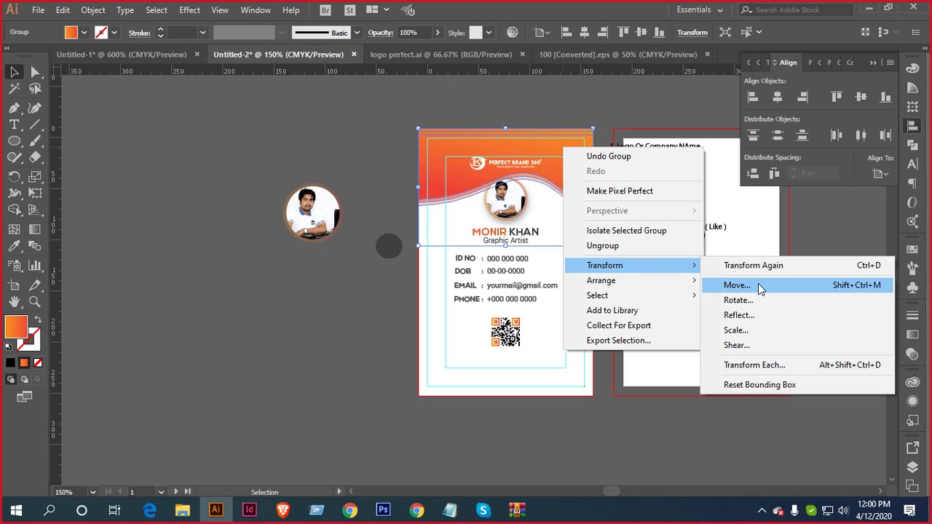
{"action": "left_click", "coordinate": [756, 313]}
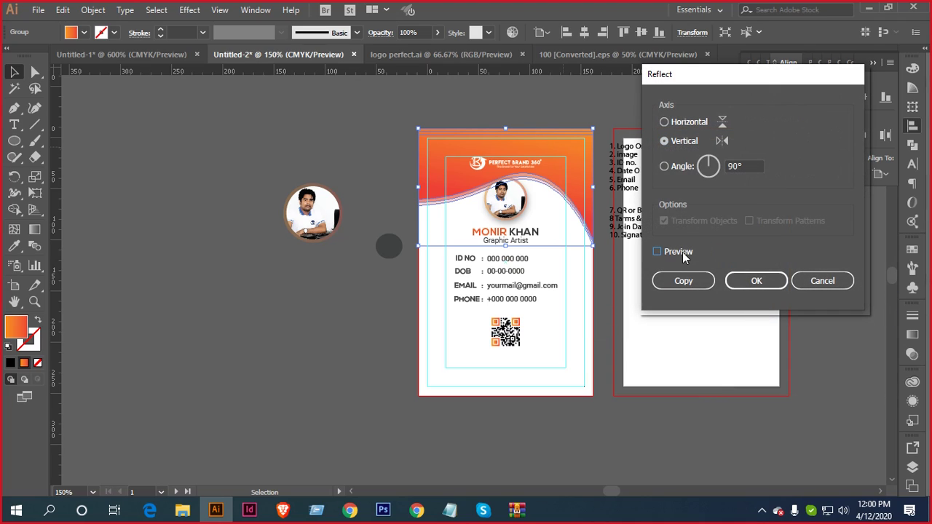
{"action": "left_click", "coordinate": [682, 252]}
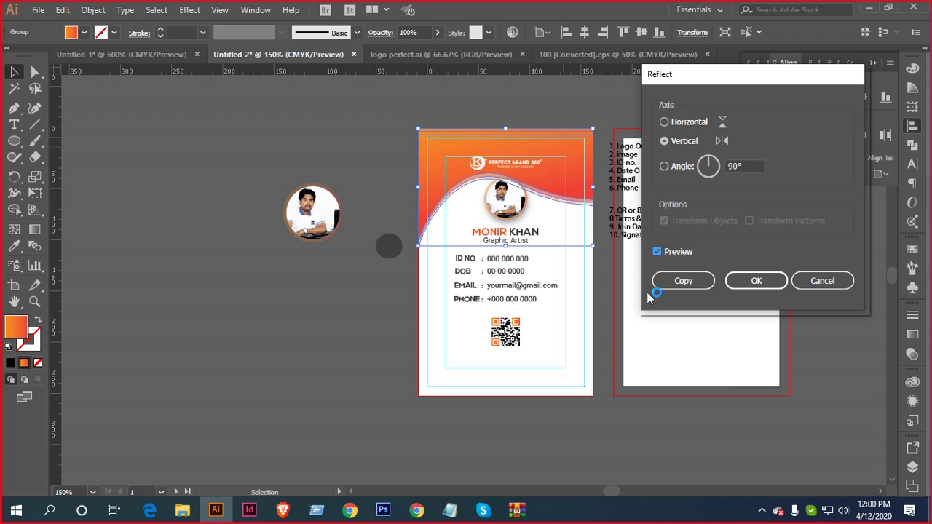
{"action": "left_click", "coordinate": [685, 281]}
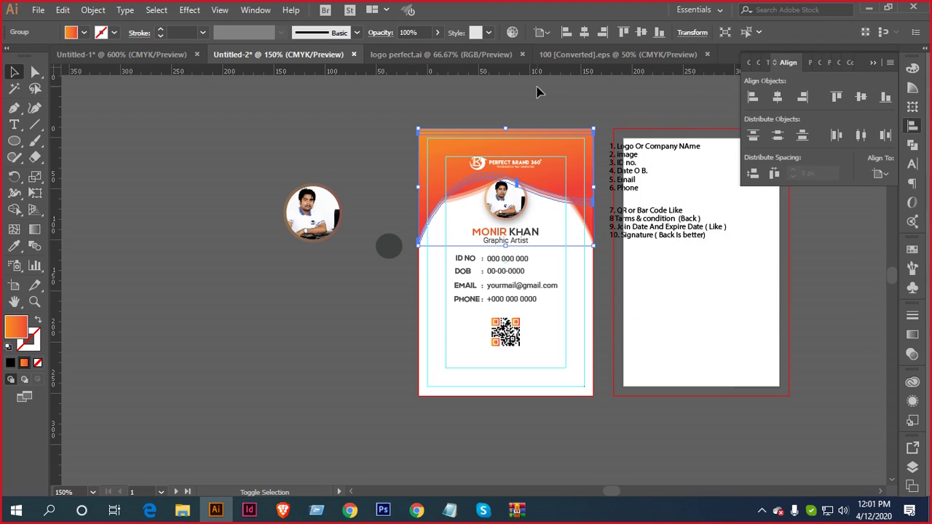
Move the wave copy to the card bottom and reflect it across the horizontal axis
{"action": "key", "text": "shift+Down"}
{"action": "key", "text": "shift+Down"}
{"action": "key", "text": "shift+Down"}
{"action": "key", "text": "shift+Down"}
{"action": "key", "text": "shift+Down"}
{"action": "key", "text": "shift+Down"}
{"action": "key", "text": "shift+Down"}
{"action": "key", "text": "shift+Down"}
{"action": "key", "text": "shift+Down"}
{"action": "key", "text": "shift+Down"}
{"action": "key", "text": "shift+Down"}
{"action": "key", "text": "shift+Down"}
{"action": "key", "text": "shift+Down"}
{"action": "key", "text": "shift+Down"}
{"action": "key", "text": "shift+Down"}
{"action": "key", "text": "shift+Down"}
{"action": "key", "text": "shift+Down"}
{"action": "key", "text": "shift+Down"}
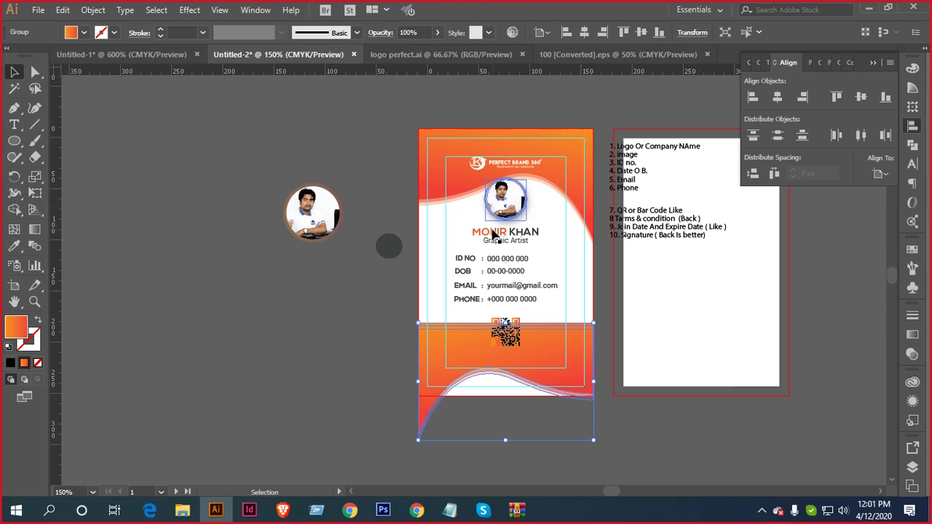
{"action": "right_click", "coordinate": [555, 363]}
{"action": "mouse_move", "coordinate": [617, 279]}
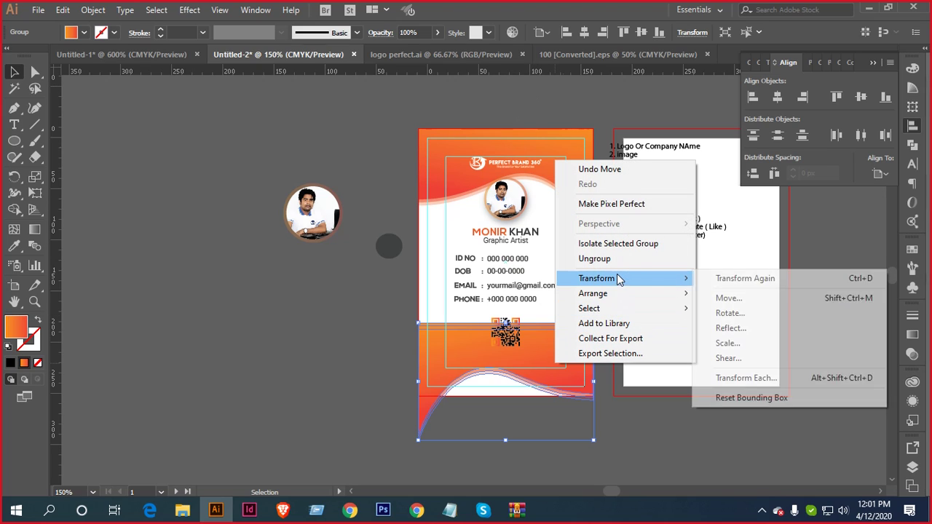
{"action": "left_click", "coordinate": [739, 326]}
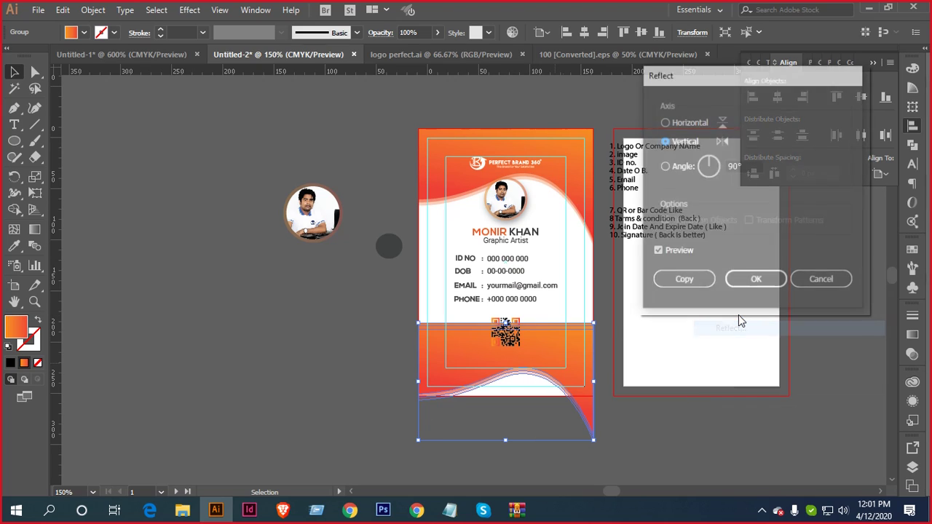
{"action": "left_click", "coordinate": [664, 122]}
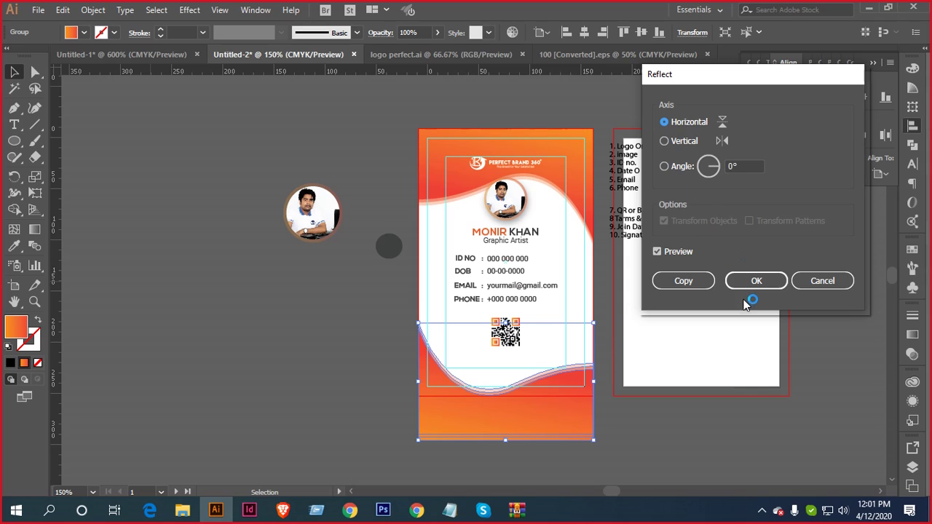
{"action": "left_click", "coordinate": [758, 280]}
Shorten the bottom wave and nudge it flush against the card's bottom edge, below the QR code
{"action": "scroll", "coordinate": [589, 425], "scroll_direction": "up", "scroll_amount": 2}
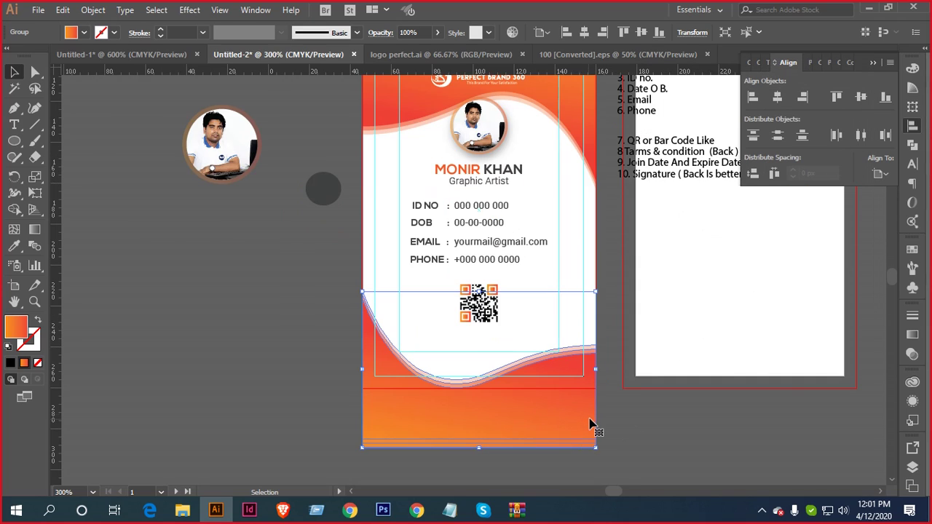
{"action": "left_click_drag", "start_coordinate": [536, 186], "coordinate": [537, 224]}
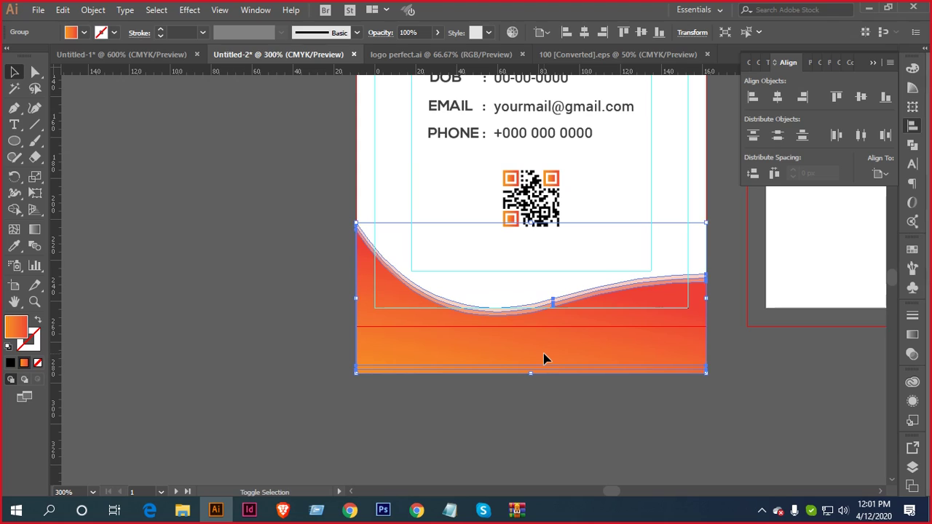
{"action": "key", "text": "shift+Up"}
{"action": "key", "text": "shift+Up"}
{"action": "key", "text": "Up"}
{"action": "key", "text": "Up"}
{"action": "key", "text": "Up"}
{"action": "key", "text": "Up"}
{"action": "key", "text": "Up"}
{"action": "key", "text": "Up"}
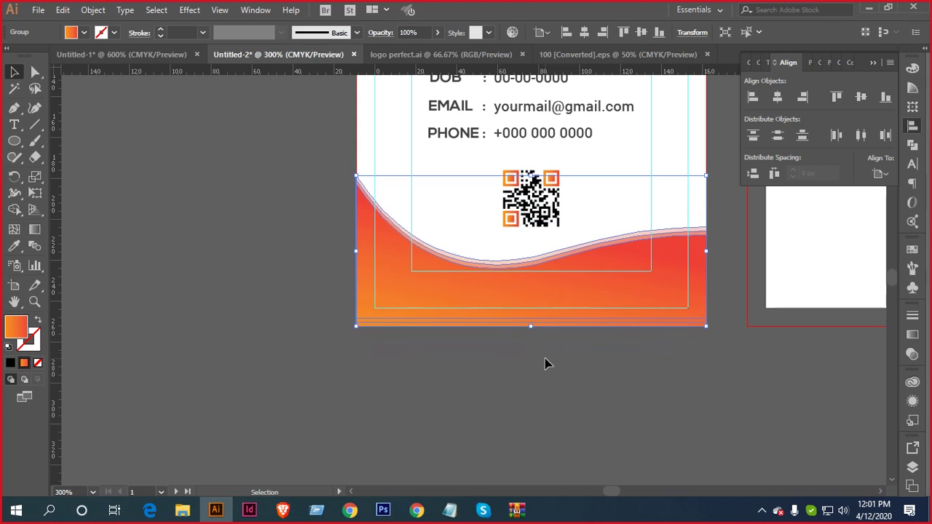
{"action": "scroll", "coordinate": [539, 346], "scroll_direction": "up", "scroll_amount": 4}
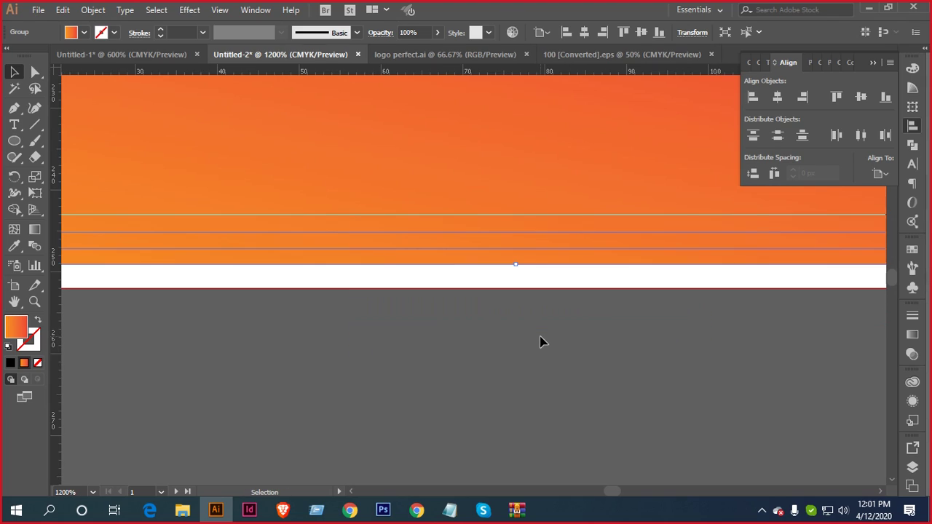
{"action": "key", "text": "Down"}
{"action": "key", "text": "Down"}
{"action": "key", "text": "Down"}
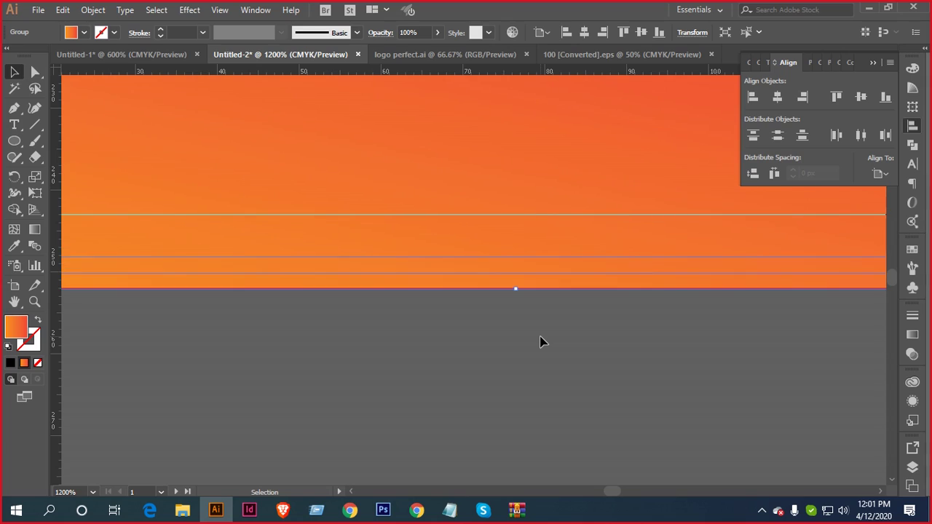
{"action": "left_click", "coordinate": [542, 354]}
{"action": "scroll", "coordinate": [541, 349], "scroll_direction": "down", "scroll_amount": 5}
{"action": "left_click_drag", "start_coordinate": [588, 368], "coordinate": [572, 356]}
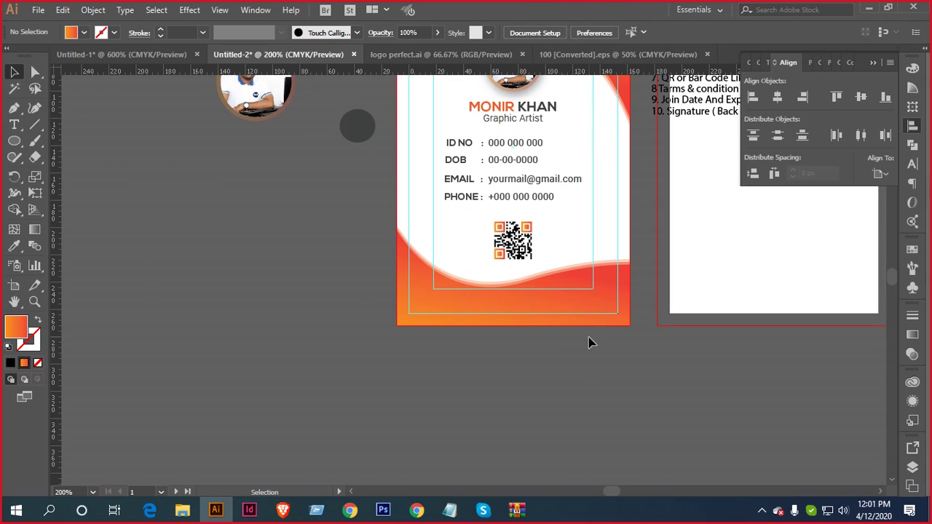
{"action": "left_click", "coordinate": [500, 282]}
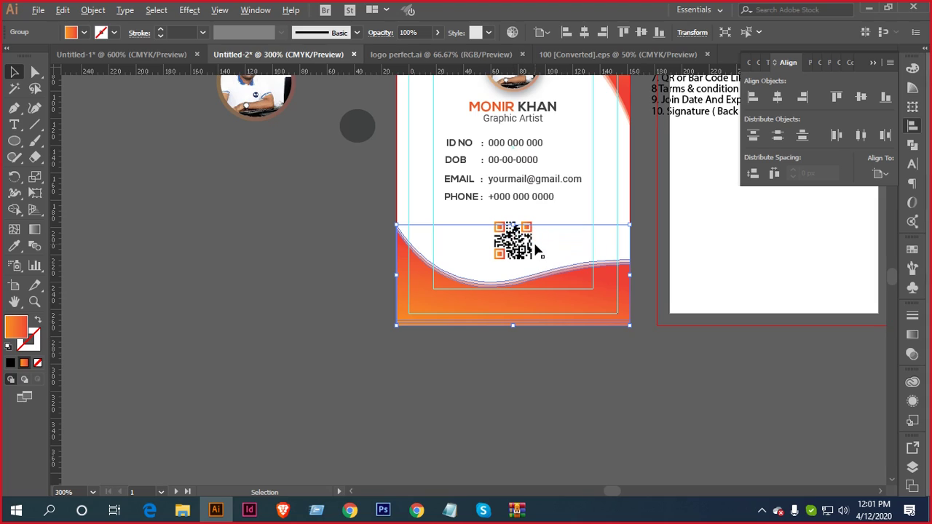
Flatten the front card's bottom wave by lowering its top edge and reposition the QR code
{"action": "scroll", "coordinate": [535, 248], "scroll_direction": "up", "scroll_amount": 2}
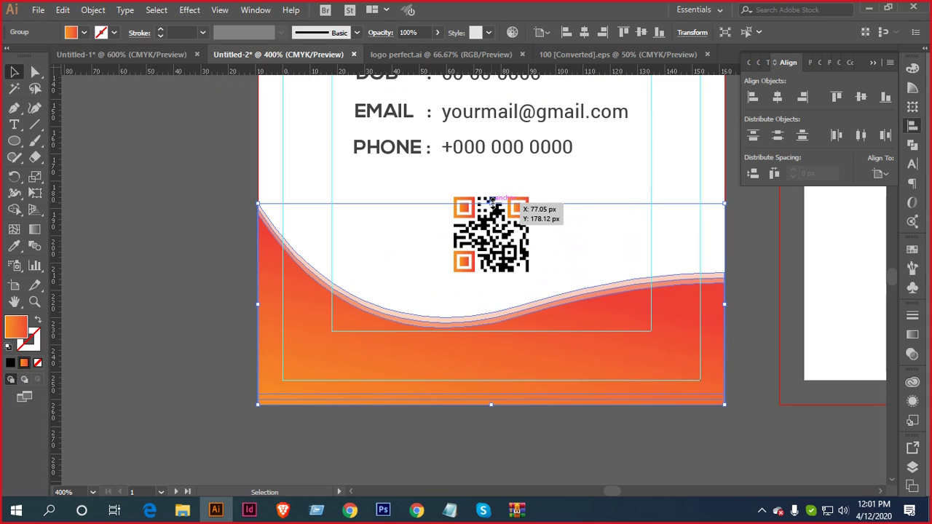
{"action": "left_click_drag", "start_coordinate": [492, 204], "coordinate": [515, 232]}
{"action": "left_click", "coordinate": [575, 184]}
{"action": "left_click", "coordinate": [515, 232]}
{"action": "scroll", "coordinate": [537, 287], "scroll_direction": "down", "scroll_amount": 3}
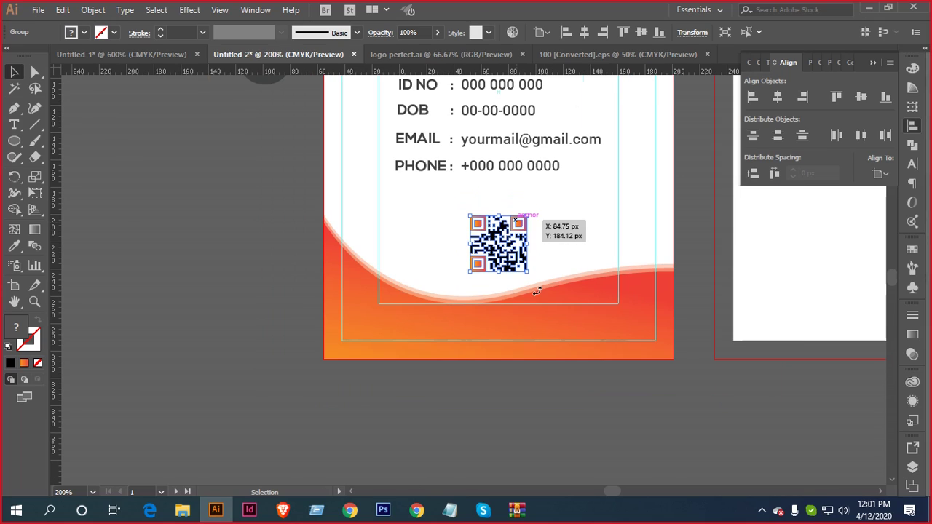
{"action": "left_click", "coordinate": [552, 393]}
Move the numbered notes list off the back artboard, leaving it blank
{"action": "scroll", "coordinate": [552, 393], "scroll_direction": "down", "scroll_amount": 1}
{"action": "left_click_drag", "start_coordinate": [559, 389], "coordinate": [549, 411]}
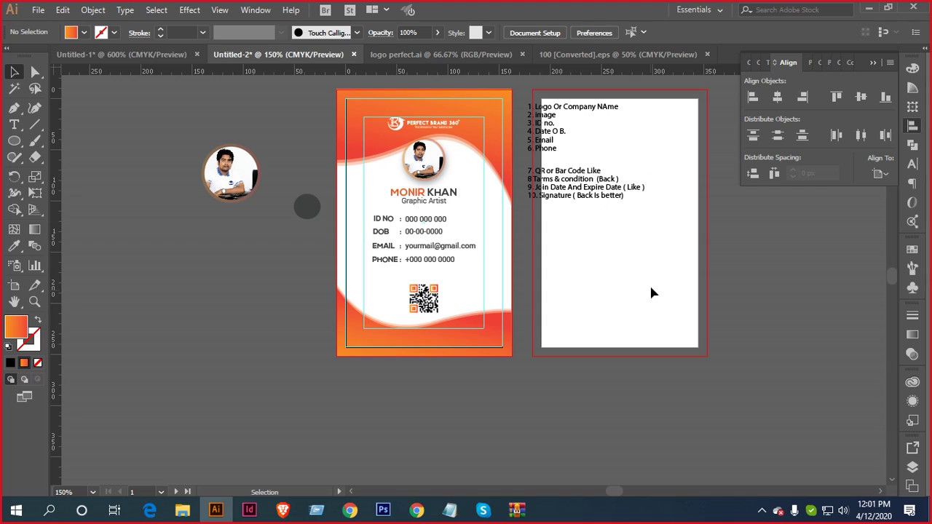
{"action": "left_click_drag", "start_coordinate": [654, 255], "coordinate": [443, 317]}
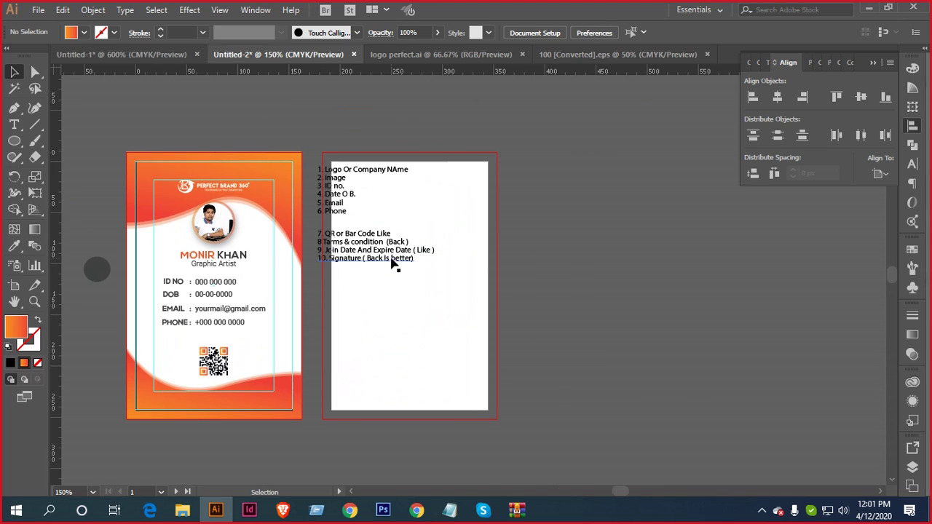
{"action": "left_click_drag", "start_coordinate": [393, 260], "coordinate": [754, 266]}
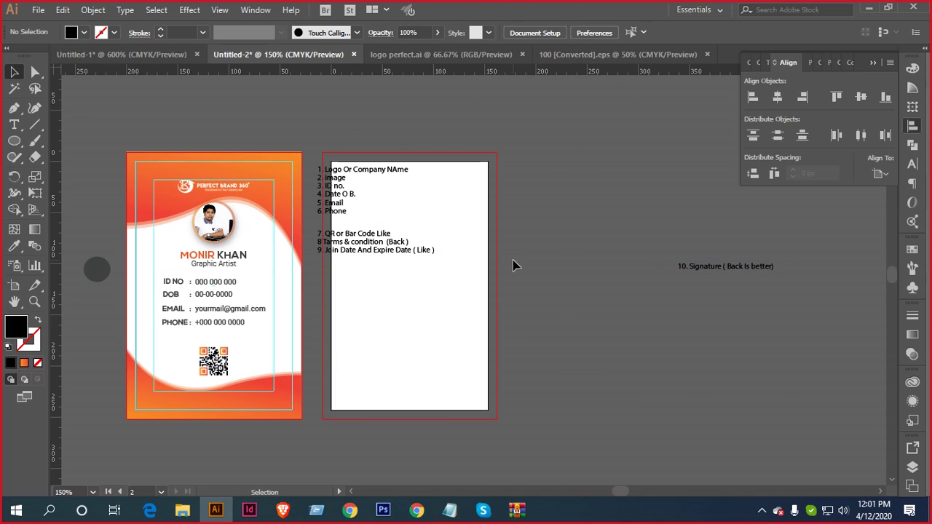
{"action": "key", "text": "ctrl+z"}
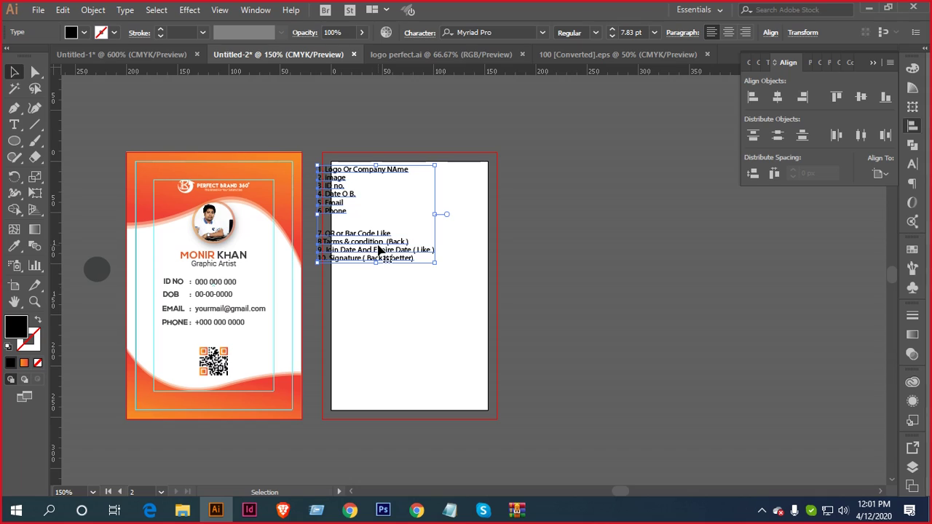
{"action": "left_click_drag", "start_coordinate": [377, 246], "coordinate": [730, 251]}
{"action": "left_click", "coordinate": [533, 267]}
{"action": "left_click_drag", "start_coordinate": [588, 262], "coordinate": [722, 252]}
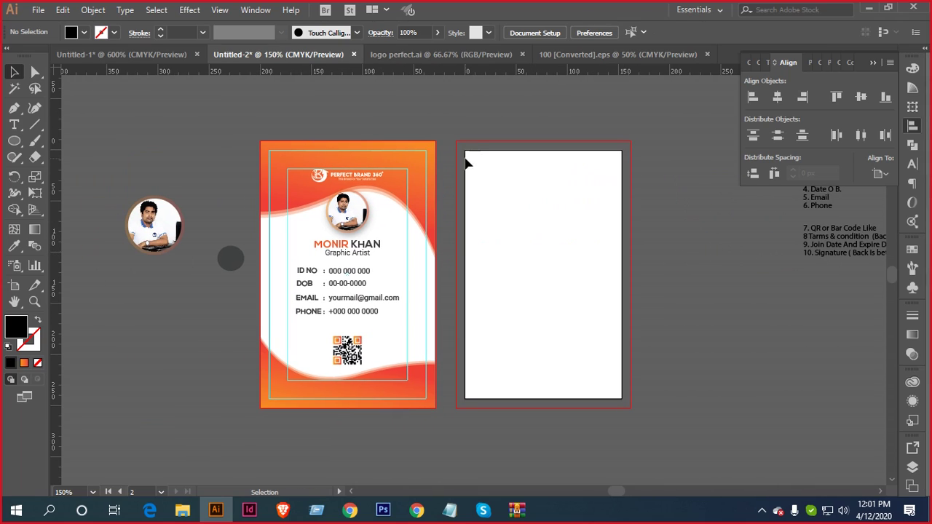
{"action": "left_click_drag", "start_coordinate": [473, 319], "coordinate": [549, 268]}
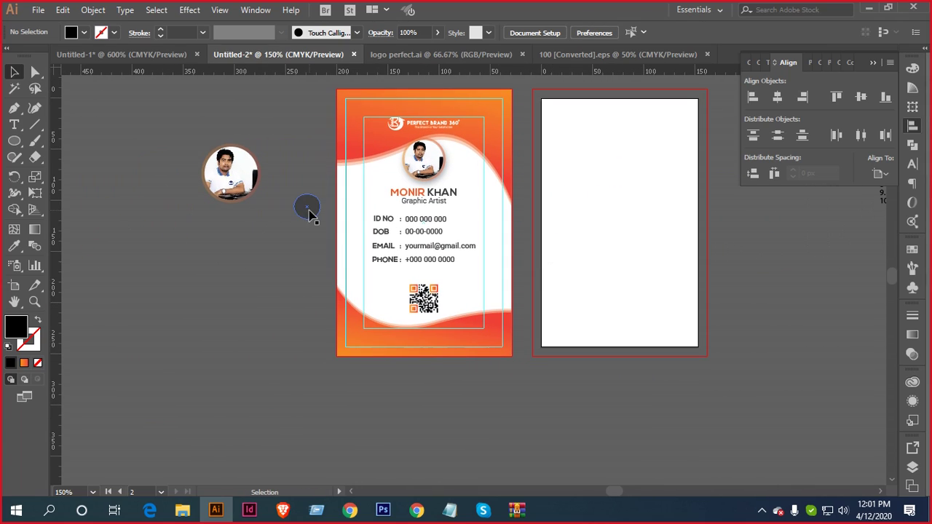
Unlock all objects on the front card and unlock the guides
{"action": "left_click_drag", "start_coordinate": [310, 212], "coordinate": [230, 249]}
{"action": "left_click_drag", "start_coordinate": [452, 277], "coordinate": [395, 297]}
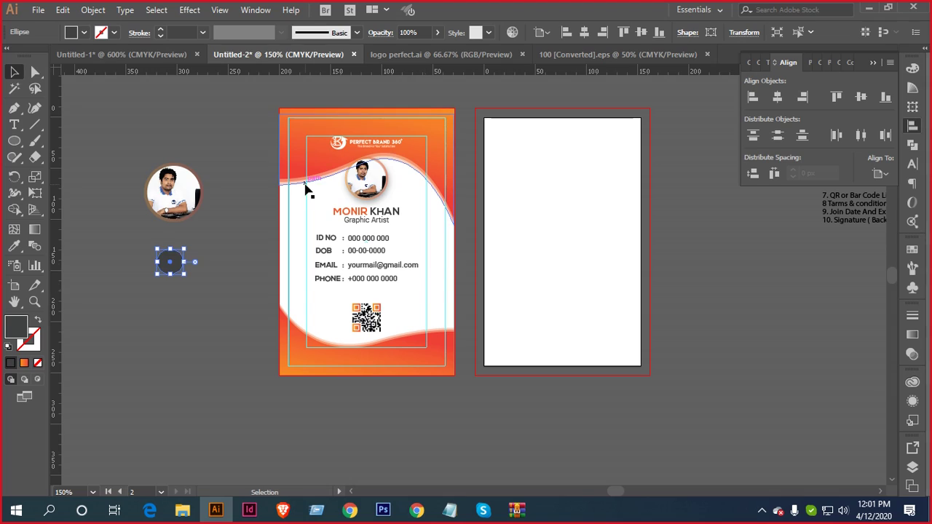
{"action": "left_click_drag", "start_coordinate": [264, 103], "coordinate": [438, 382]}
{"action": "key", "text": "ctrl+g"}
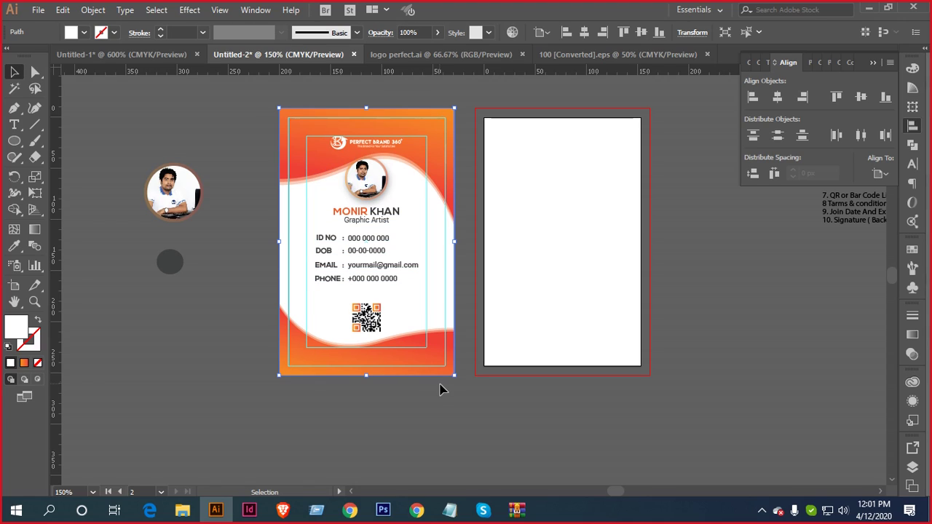
{"action": "right_click", "coordinate": [198, 342]}
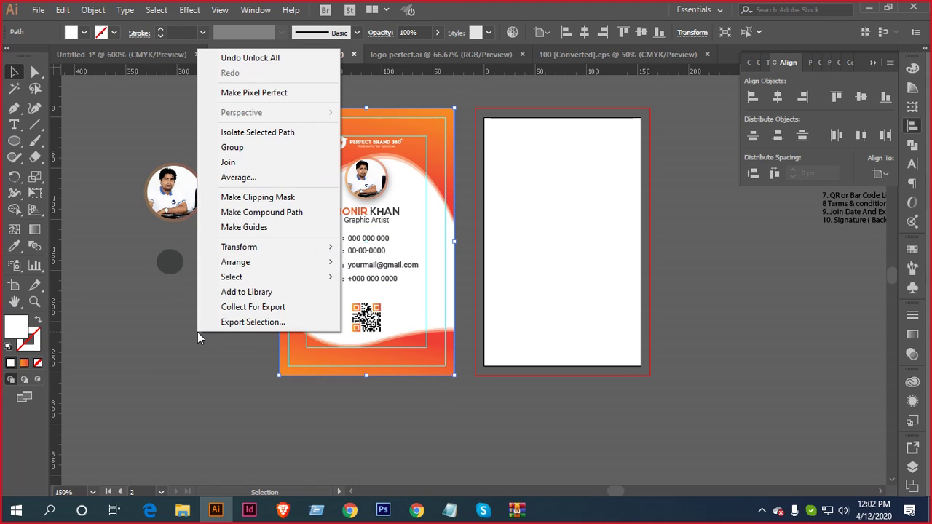
{"action": "left_click", "coordinate": [180, 347]}
{"action": "right_click", "coordinate": [181, 348]}
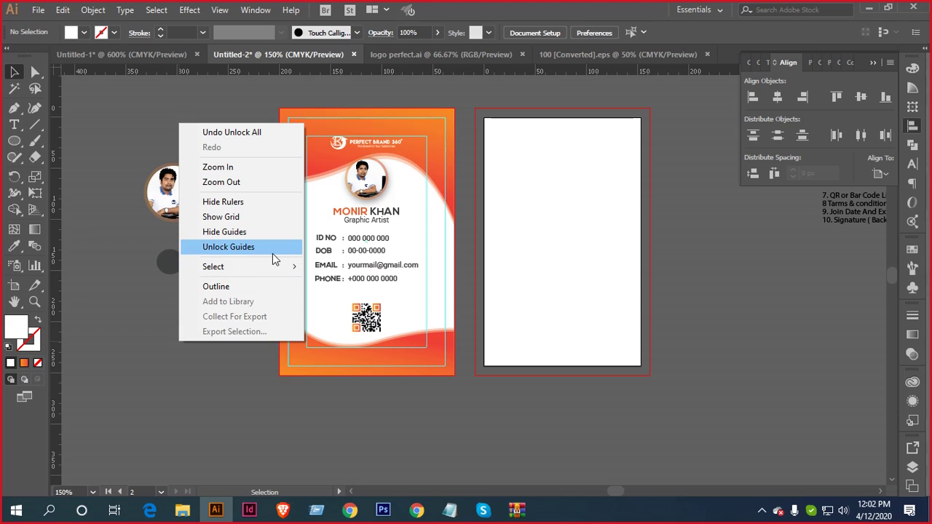
{"action": "left_click", "coordinate": [225, 248]}
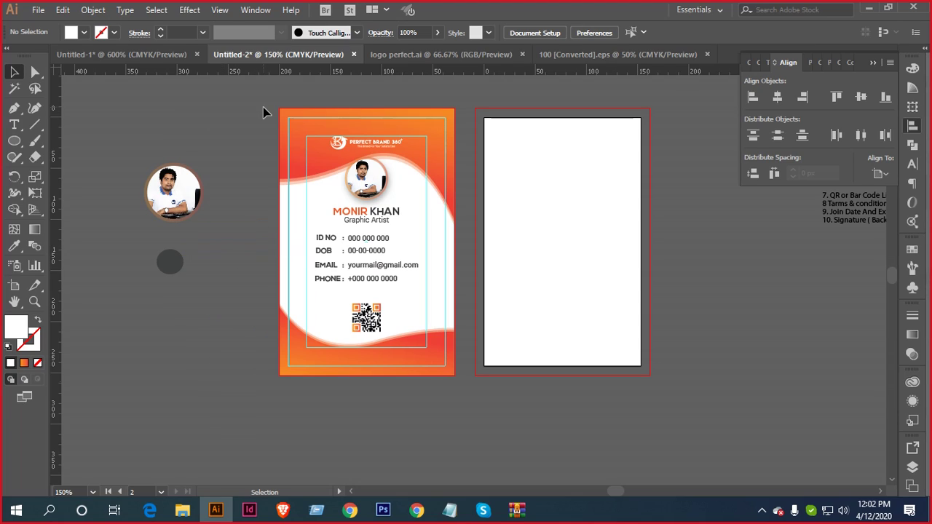
Duplicate the whole front card onto the second artboard, then lock the guides again
{"action": "left_click_drag", "start_coordinate": [263, 108], "coordinate": [462, 389]}
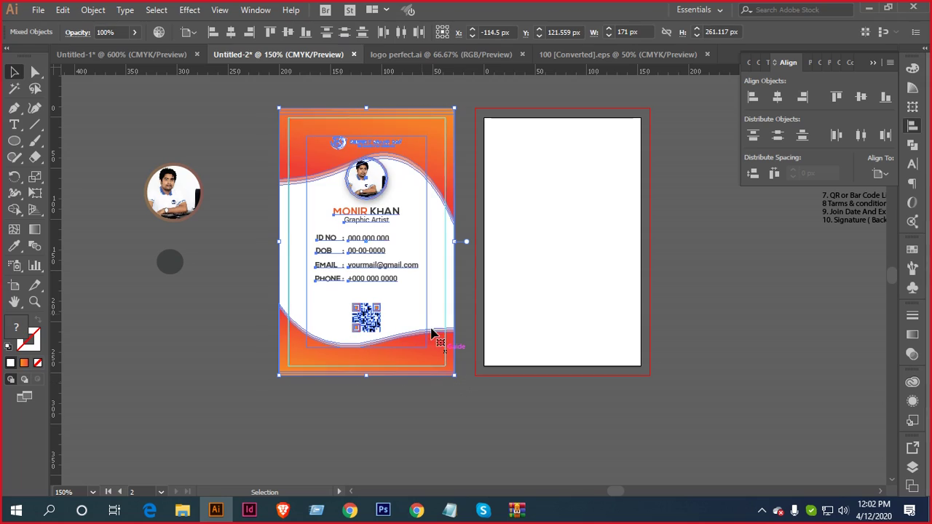
{"action": "left_click_drag", "start_coordinate": [404, 230], "coordinate": [607, 230]}
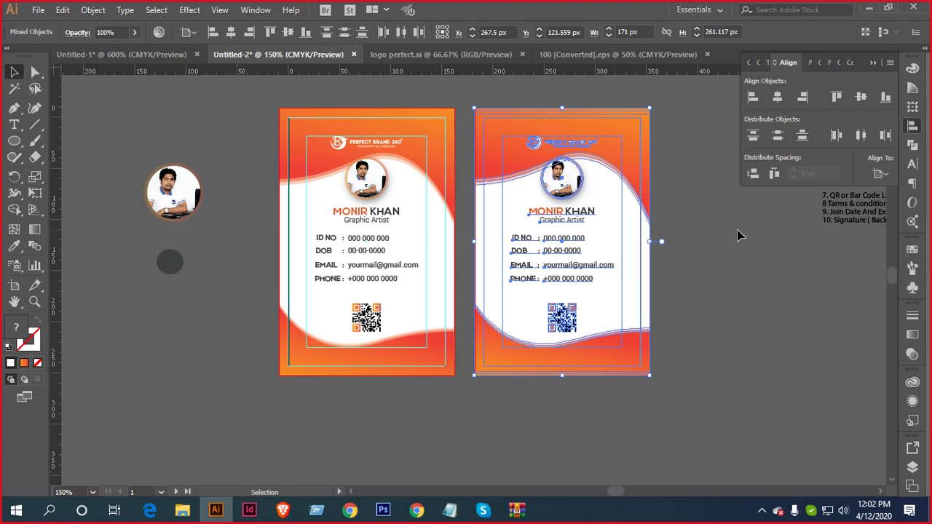
{"action": "left_click", "coordinate": [737, 259]}
{"action": "right_click", "coordinate": [739, 346]}
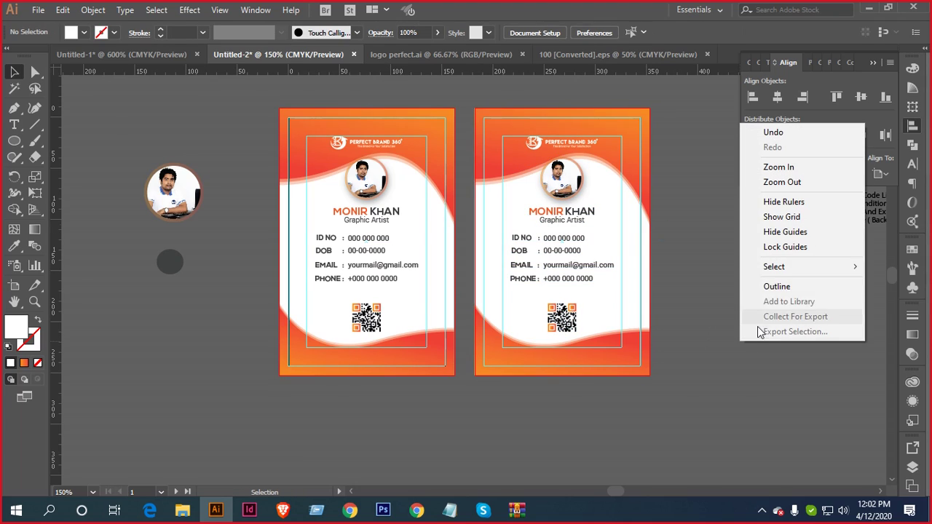
{"action": "left_click", "coordinate": [800, 247]}
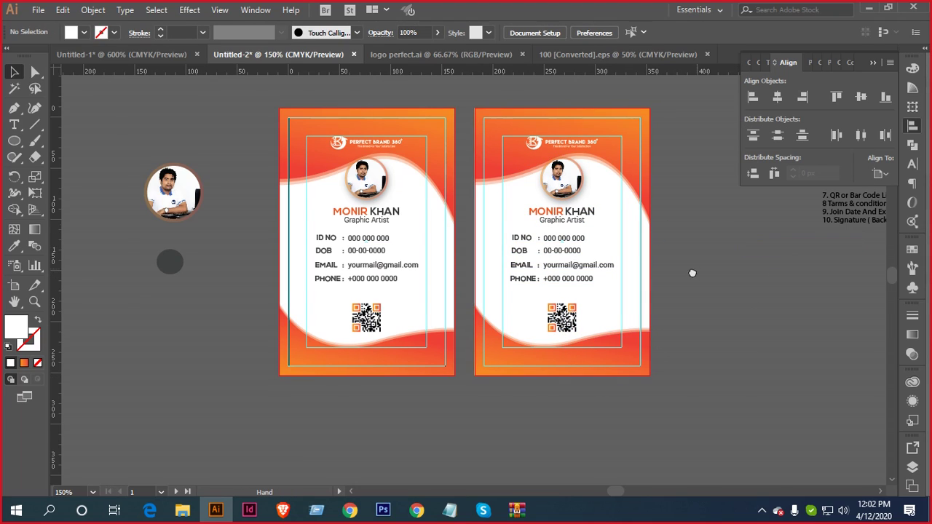
{"action": "left_click_drag", "start_coordinate": [666, 276], "coordinate": [619, 305]}
{"action": "left_click", "coordinate": [590, 312]}
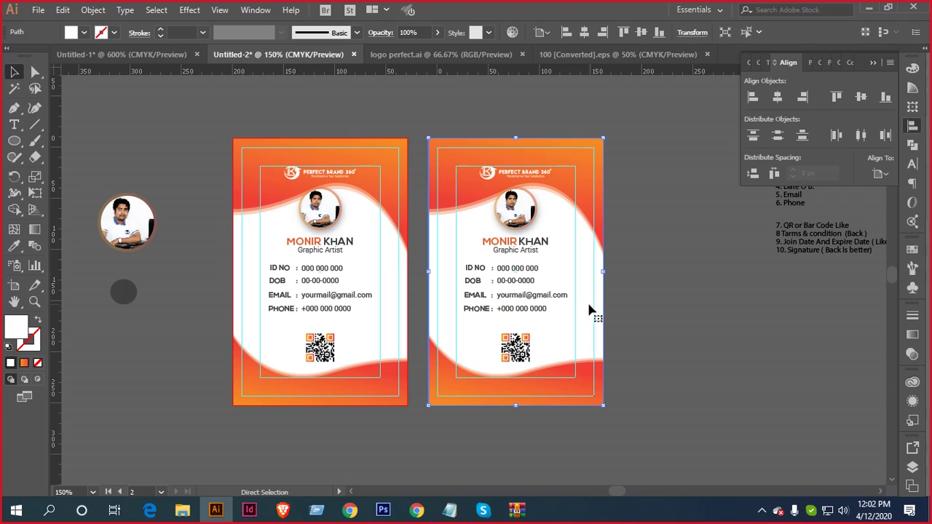
Delete the header wave, logo and photo group plus the name and title text from the copy
{"action": "key", "text": "ctrl+shift+a"}
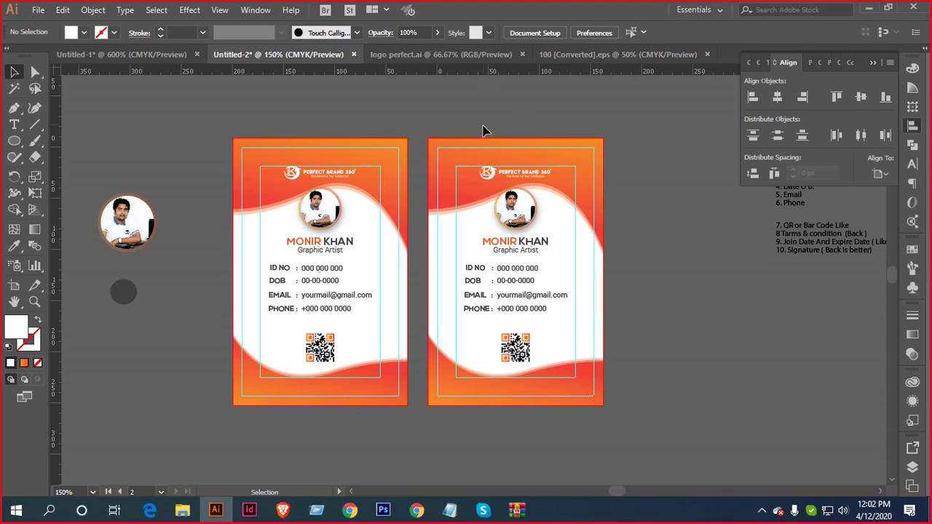
{"action": "left_click_drag", "start_coordinate": [539, 207], "coordinate": [539, 208]}
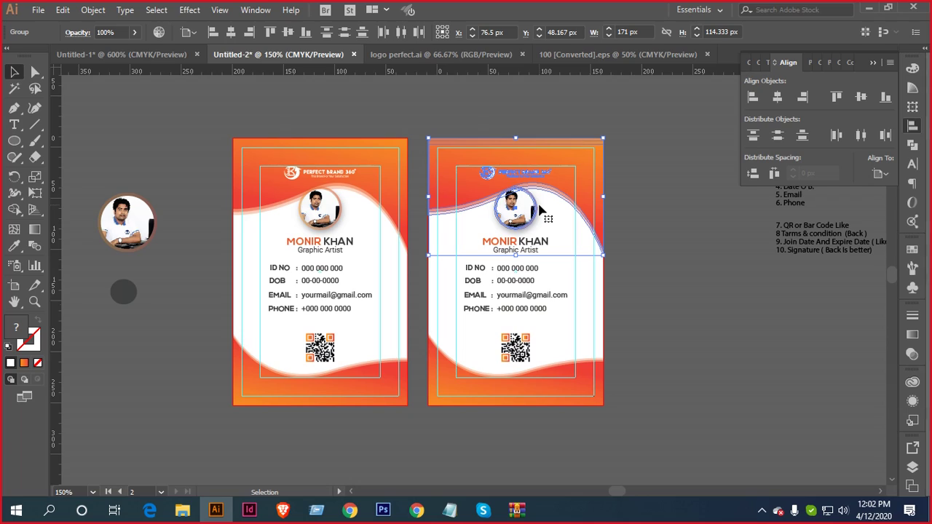
{"action": "key", "text": "Delete"}
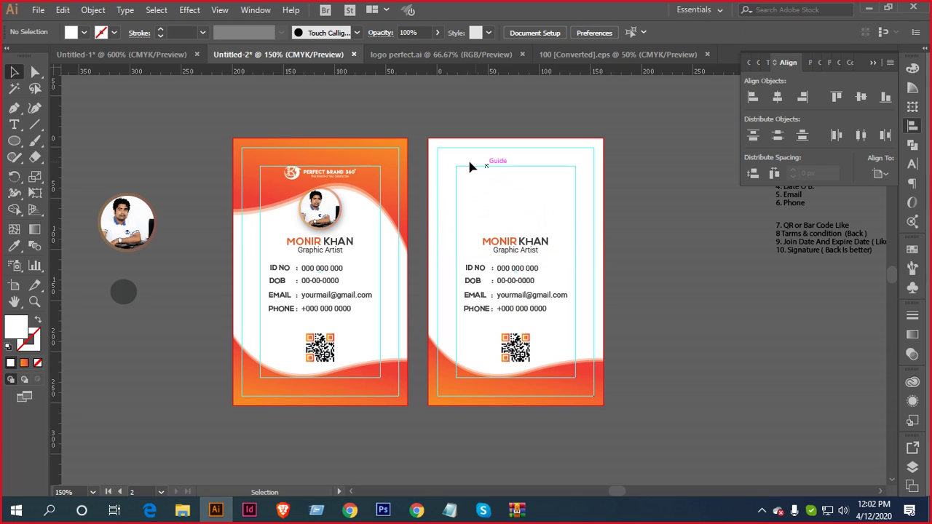
{"action": "left_click", "coordinate": [540, 252]}
{"action": "key", "text": "Delete"}
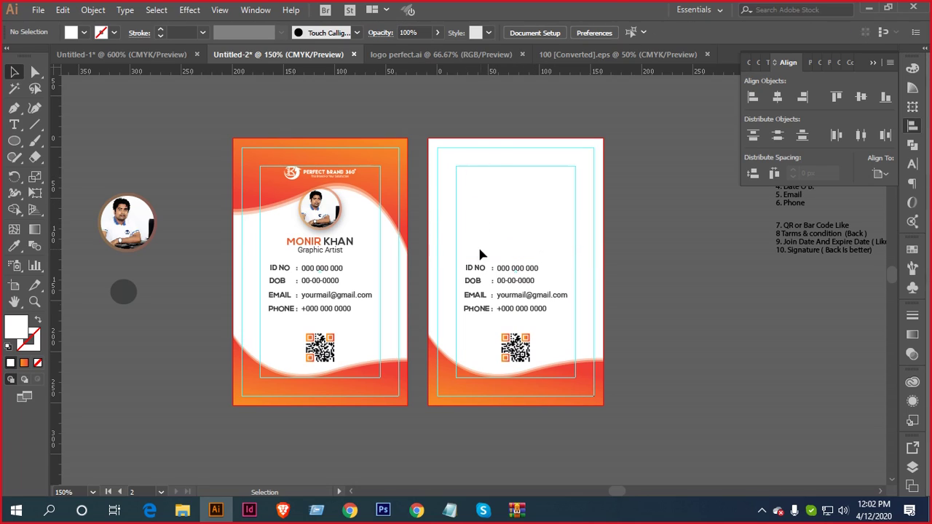
Ungroup the info rows, then delete the ID NO and DOB rows and the QR code
{"action": "left_click_drag", "start_coordinate": [470, 248], "coordinate": [522, 300]}
{"action": "right_click", "coordinate": [512, 291]}
{"action": "left_click", "coordinate": [564, 389]}
{"action": "left_click", "coordinate": [609, 287]}
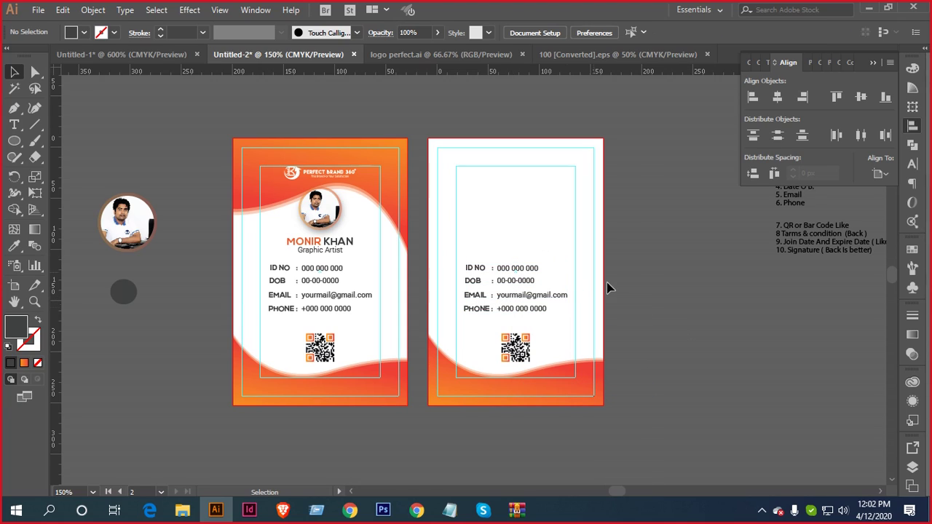
{"action": "left_click_drag", "start_coordinate": [453, 256], "coordinate": [507, 287]}
{"action": "left_click", "coordinate": [501, 238]}
{"action": "key", "text": "Delete"}
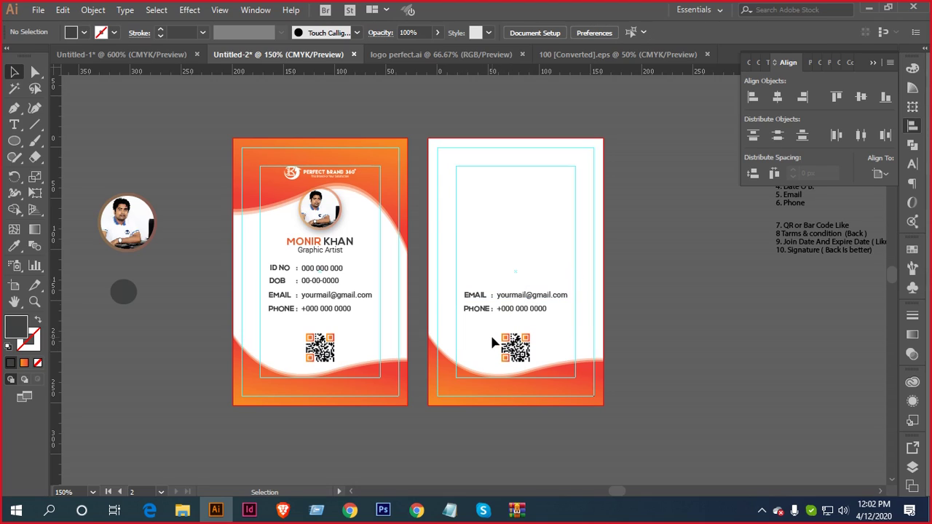
{"action": "left_click", "coordinate": [519, 348]}
{"action": "key", "text": "Delete"}
{"action": "key", "text": "ctrl+equal"}
{"action": "key", "text": "ctrl+equal"}
Draw a small circle near the back card's top-left and give it the orange gradient
{"action": "left_click_drag", "start_coordinate": [399, 188], "coordinate": [374, 179]}
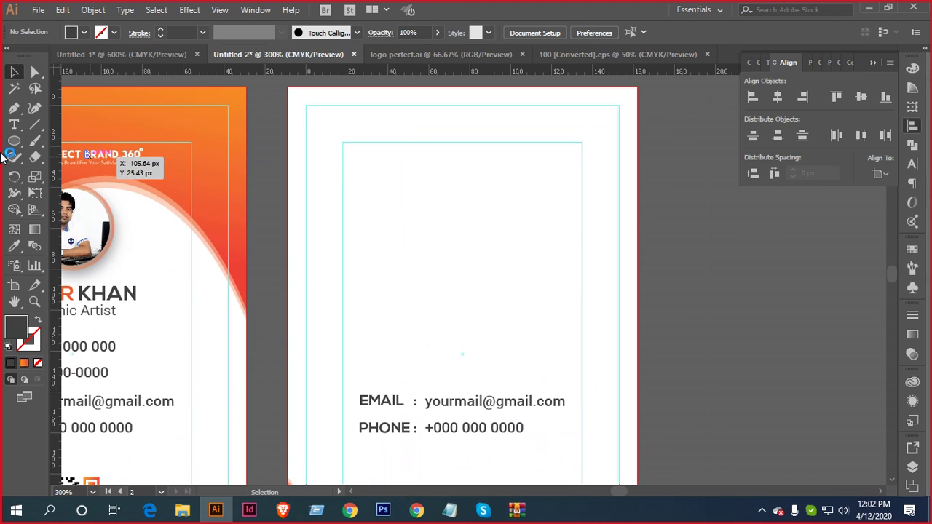
{"action": "left_click_drag", "start_coordinate": [13, 140], "coordinate": [49, 173]}
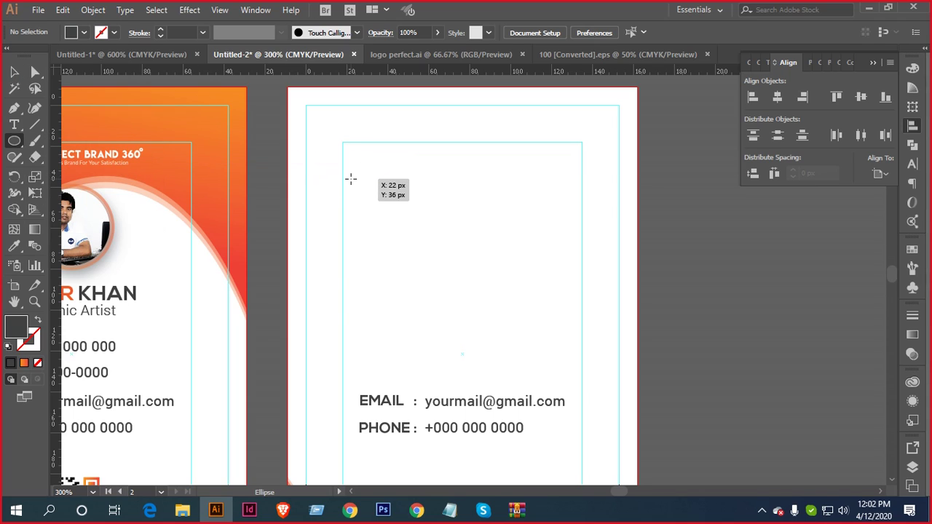
{"action": "left_click_drag", "start_coordinate": [348, 178], "coordinate": [501, 181]}
{"action": "key", "text": "i"}
{"action": "left_click", "coordinate": [314, 118]}
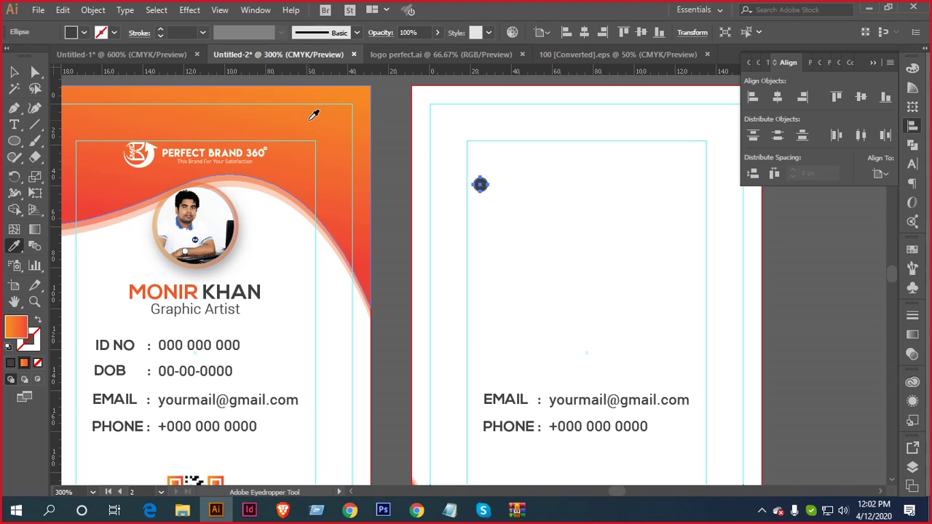
{"action": "key", "text": "v"}
{"action": "left_click", "coordinate": [517, 190]}
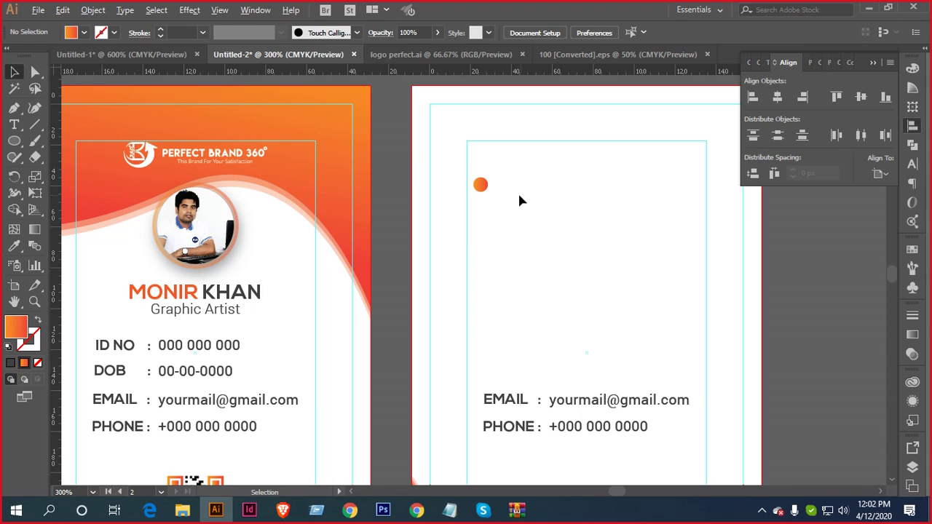
Move the orange circle to the inner guide's top-left corner and shrink it slightly
{"action": "scroll", "coordinate": [506, 190], "scroll_direction": "down", "scroll_amount": 1}
{"action": "scroll", "coordinate": [496, 189], "scroll_direction": "up", "scroll_amount": 4}
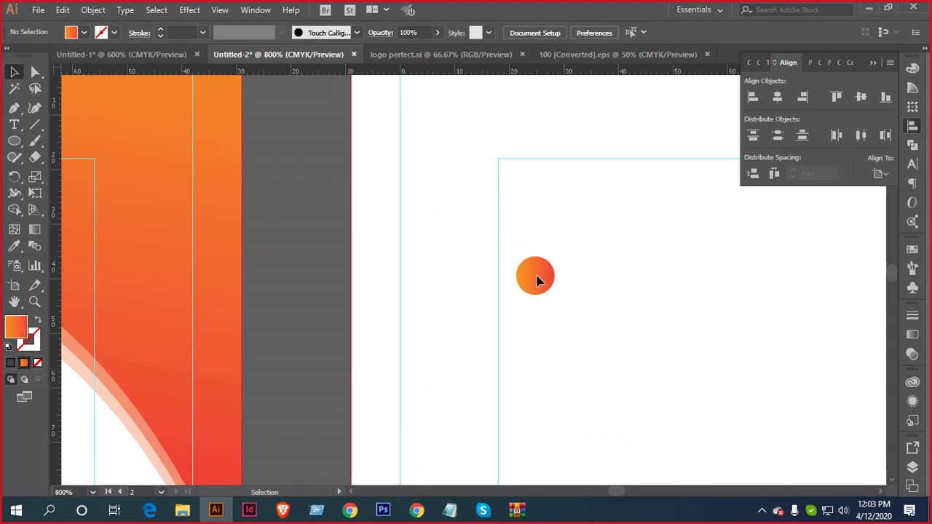
{"action": "left_click_drag", "start_coordinate": [541, 277], "coordinate": [495, 185]}
{"action": "scroll", "coordinate": [535, 179], "scroll_direction": "up", "scroll_amount": 3}
{"action": "left_click_drag", "start_coordinate": [470, 214], "coordinate": [451, 133]}
{"action": "scroll", "coordinate": [459, 145], "scroll_direction": "down", "scroll_amount": 2}
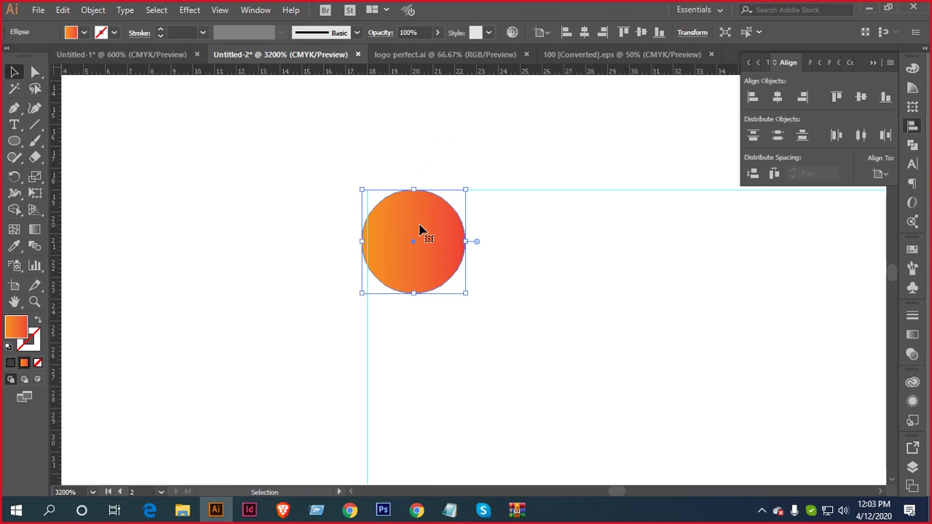
{"action": "left_click", "coordinate": [425, 227]}
{"action": "scroll", "coordinate": [468, 284], "scroll_direction": "down", "scroll_amount": 2}
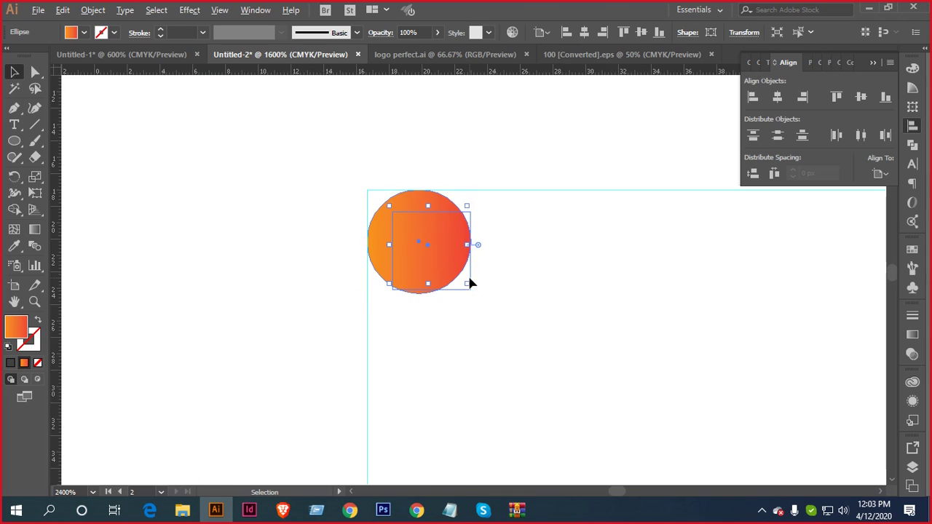
{"action": "scroll", "coordinate": [469, 282], "scroll_direction": "down", "scroll_amount": 8}
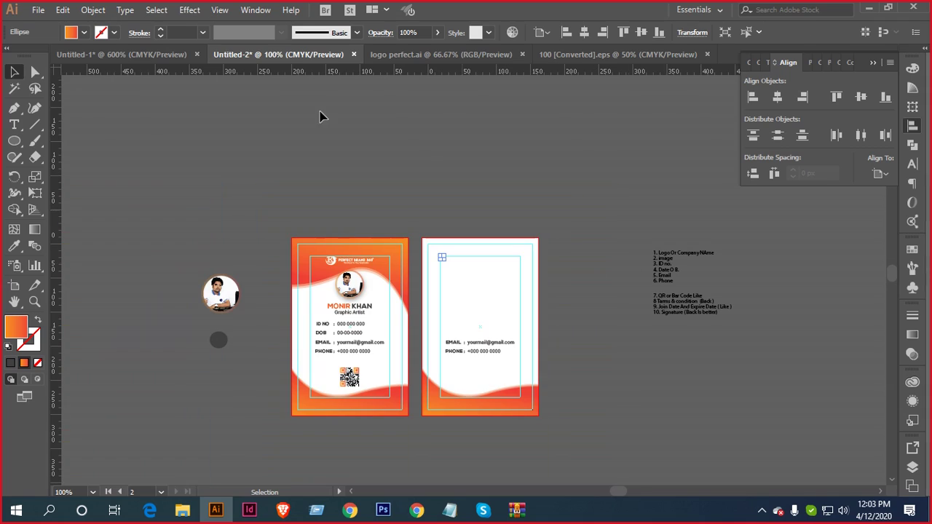
In the template document, select and copy the first Lorem ipsum bullet sentence
{"action": "left_click", "coordinate": [150, 56]}
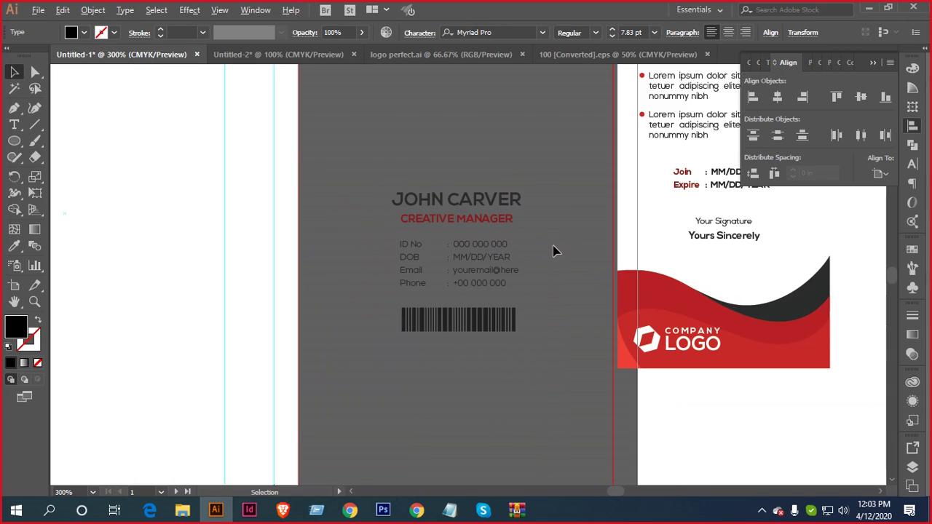
{"action": "scroll", "coordinate": [554, 251], "scroll_direction": "down", "scroll_amount": 1}
{"action": "scroll", "coordinate": [505, 235], "scroll_direction": "right", "scroll_amount": 2}
{"action": "scroll", "coordinate": [468, 220], "scroll_direction": "up", "scroll_amount": 4}
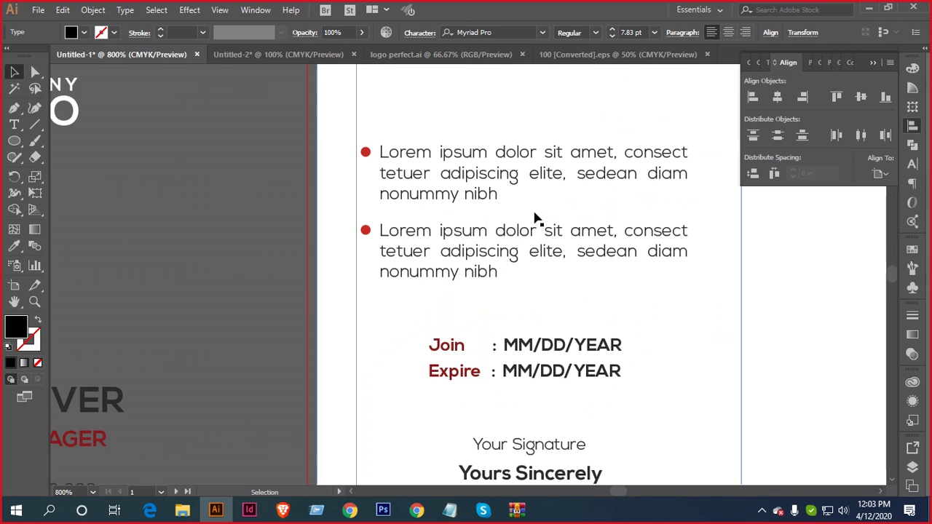
{"action": "left_click", "coordinate": [15, 123]}
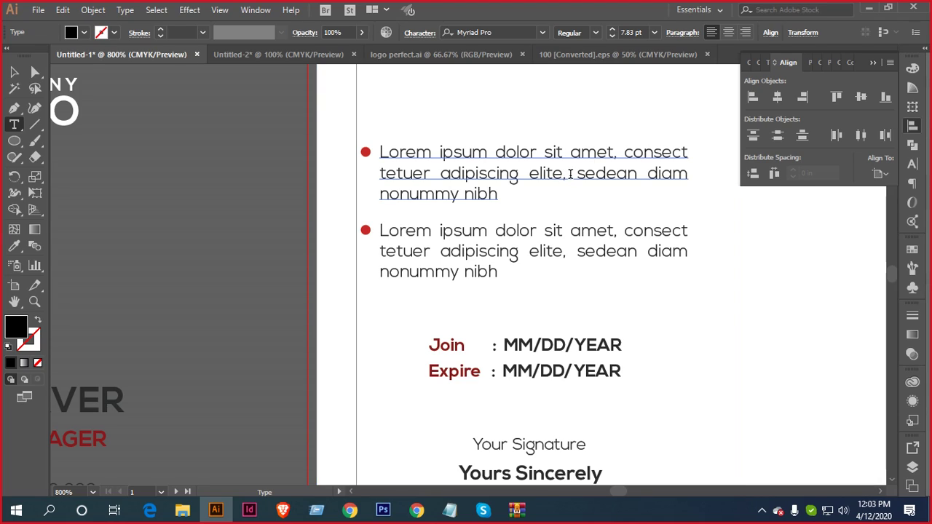
{"action": "left_click_drag", "start_coordinate": [570, 173], "coordinate": [379, 152]}
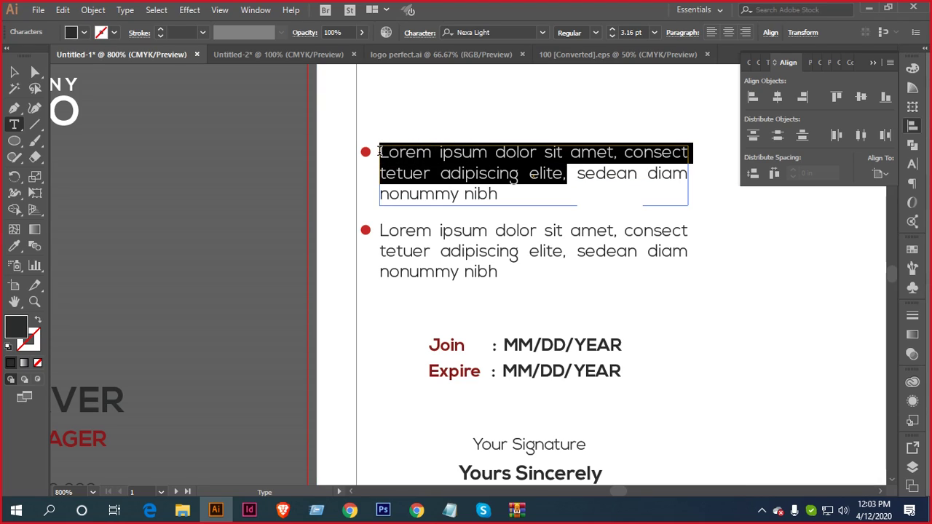
{"action": "key", "text": "ctrl"}
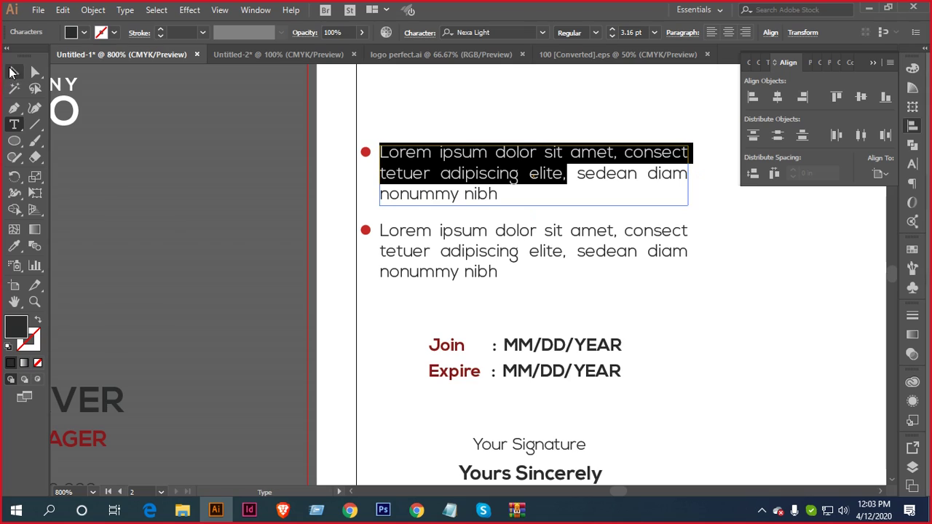
Paste 'Lorem ipsum dolor sit amet, consect tetuer adipiscing elite,' into a text area beside the orange dot
{"action": "left_click", "coordinate": [554, 62]}
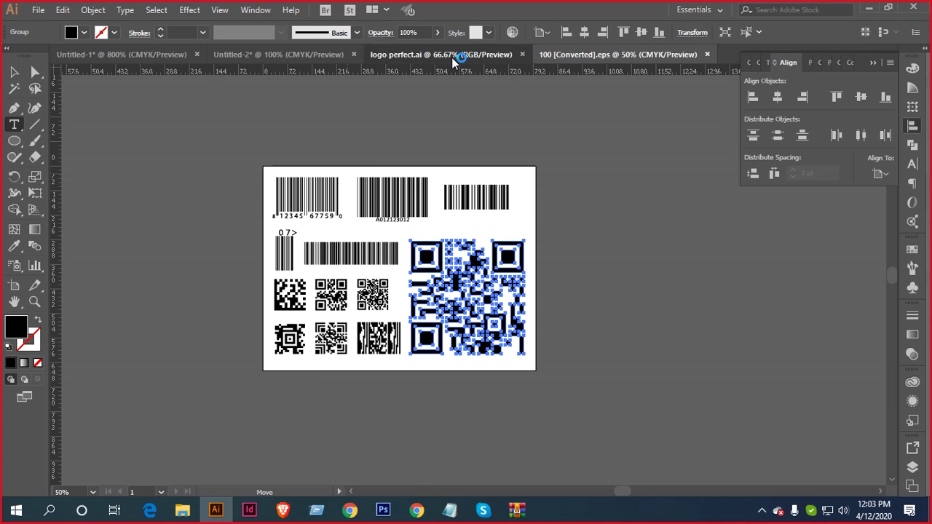
{"action": "left_click", "coordinate": [454, 61]}
{"action": "left_click", "coordinate": [302, 58]}
{"action": "scroll", "coordinate": [501, 256], "scroll_direction": "up", "scroll_amount": 3}
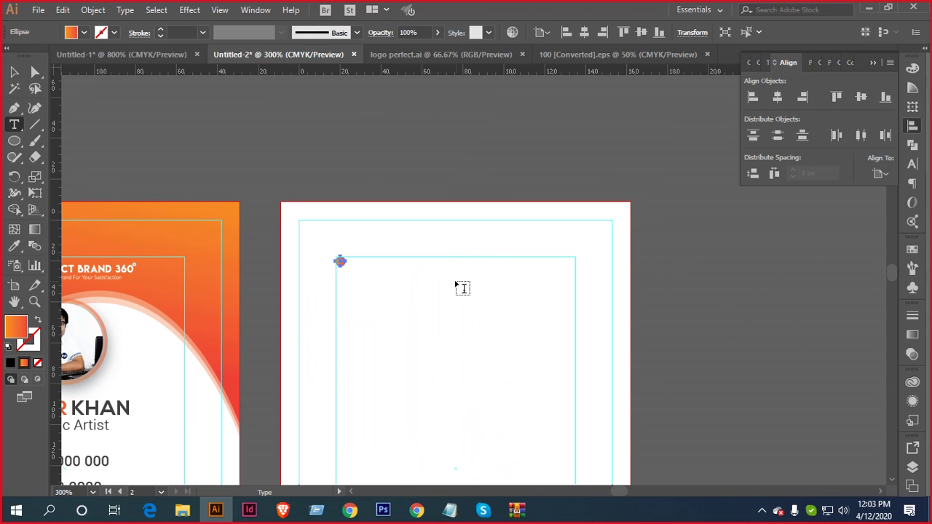
{"action": "left_click_drag", "start_coordinate": [462, 286], "coordinate": [527, 176]}
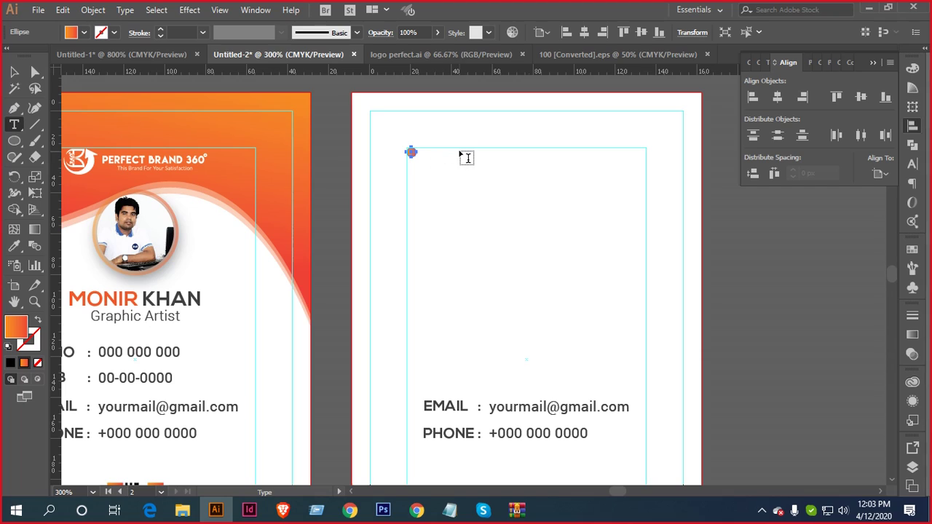
{"action": "scroll", "coordinate": [473, 161], "scroll_direction": "right", "scroll_amount": 2}
{"action": "scroll", "coordinate": [480, 165], "scroll_direction": "up", "scroll_amount": 1}
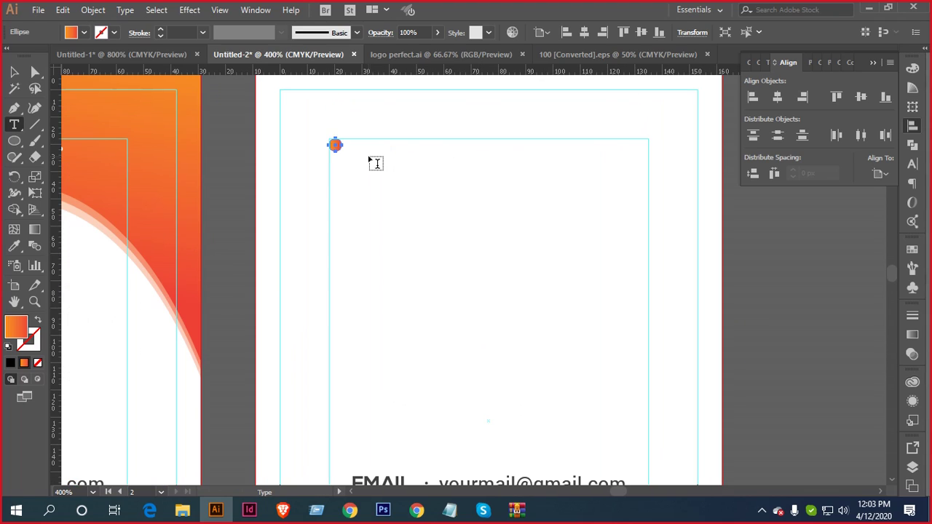
{"action": "scroll", "coordinate": [460, 199], "scroll_direction": "down", "scroll_amount": 2}
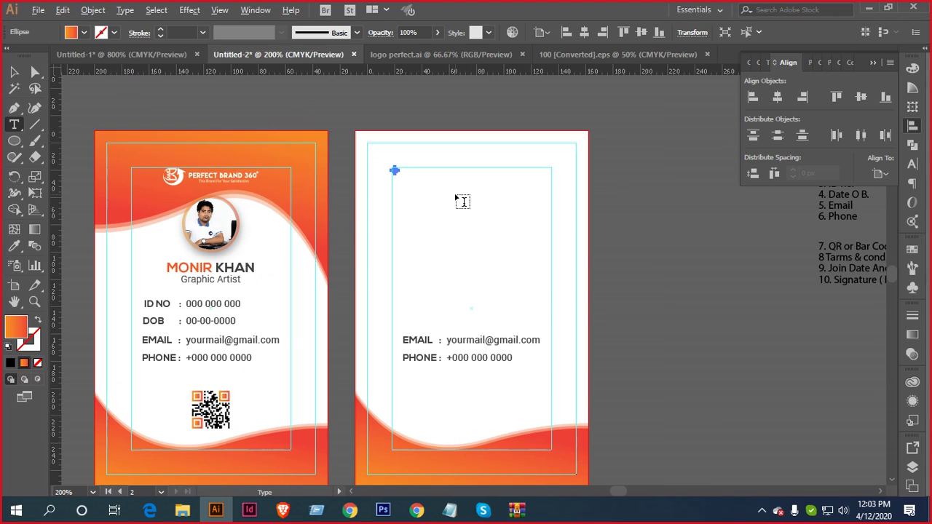
{"action": "left_click", "coordinate": [122, 53]}
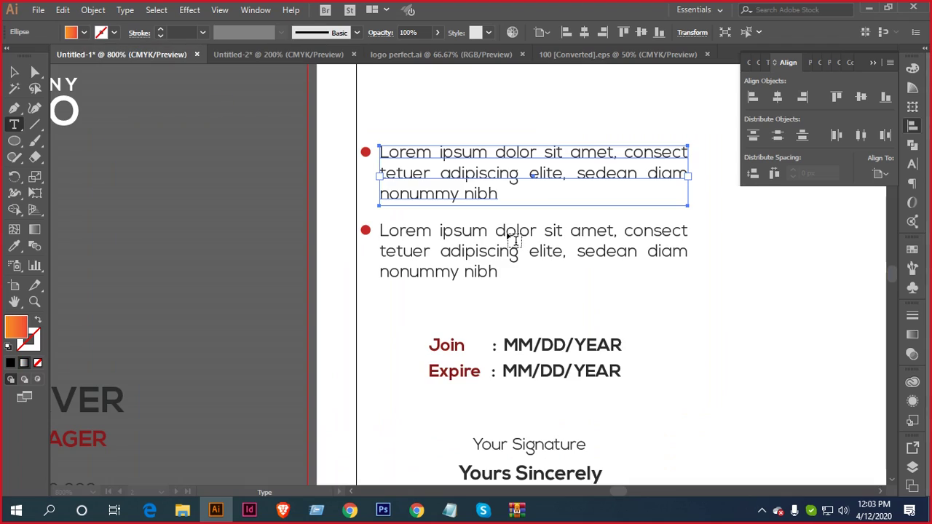
{"action": "scroll", "coordinate": [512, 235], "scroll_direction": "down", "scroll_amount": 3}
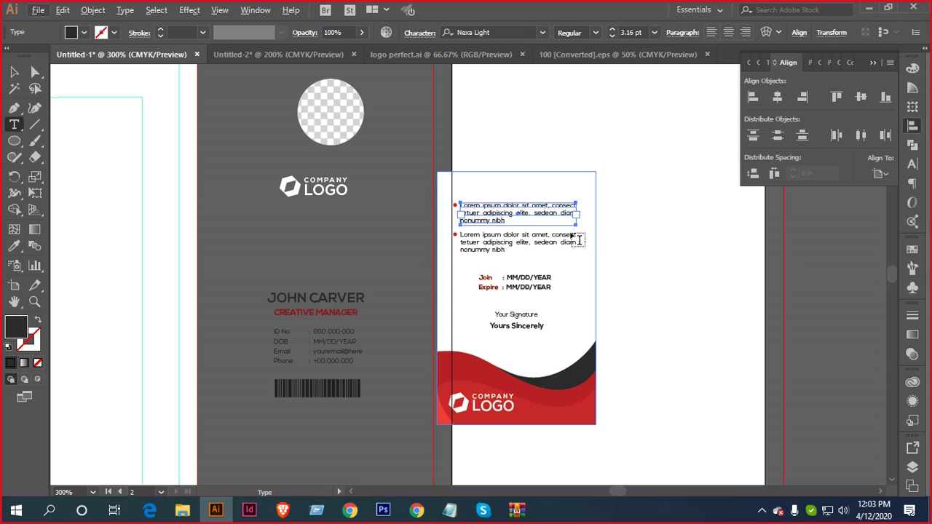
{"action": "left_click", "coordinate": [284, 53]}
{"action": "scroll", "coordinate": [513, 161], "scroll_direction": "up", "scroll_amount": 3}
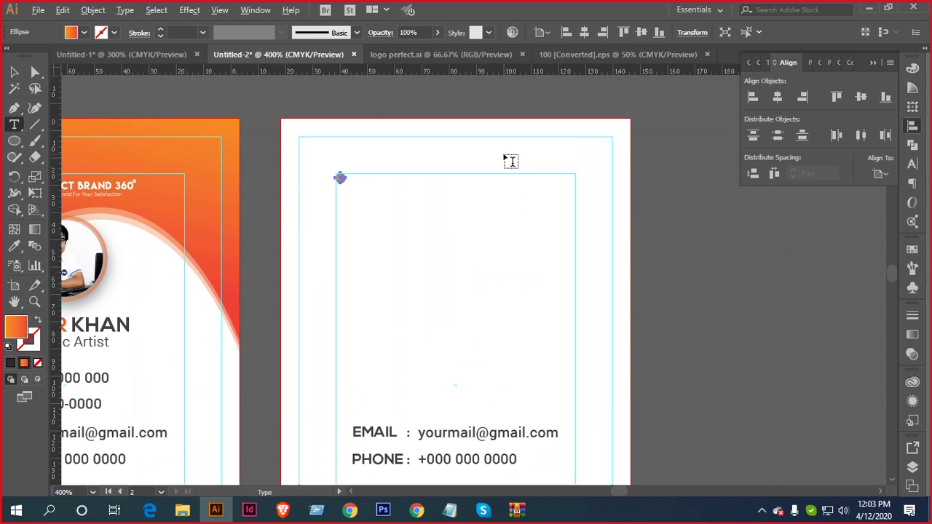
{"action": "scroll", "coordinate": [503, 156], "scroll_direction": "up", "scroll_amount": 2}
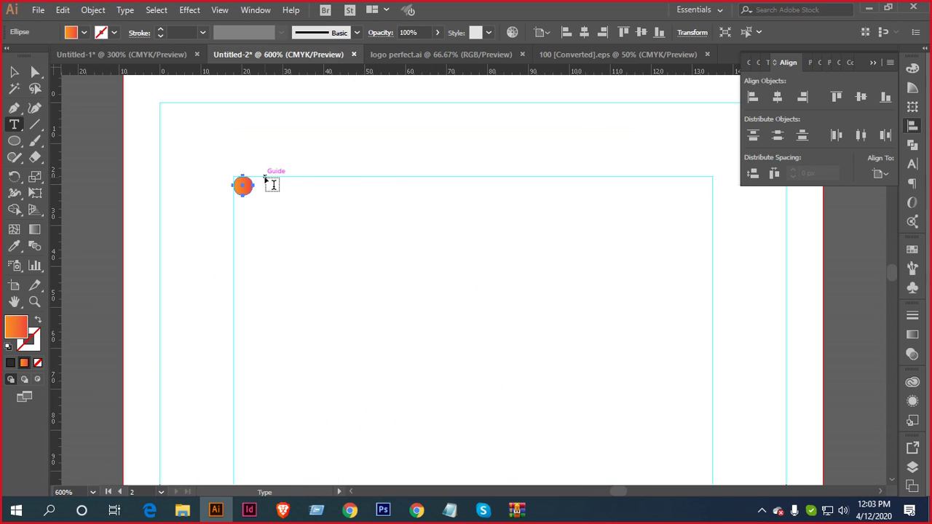
{"action": "left_click_drag", "start_coordinate": [265, 177], "coordinate": [712, 240]}
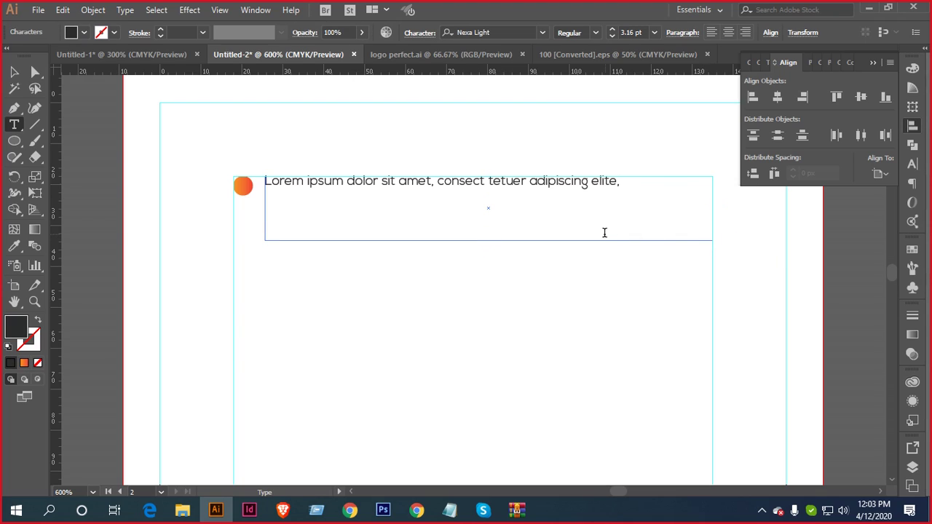
{"action": "left_click", "coordinate": [12, 77]}
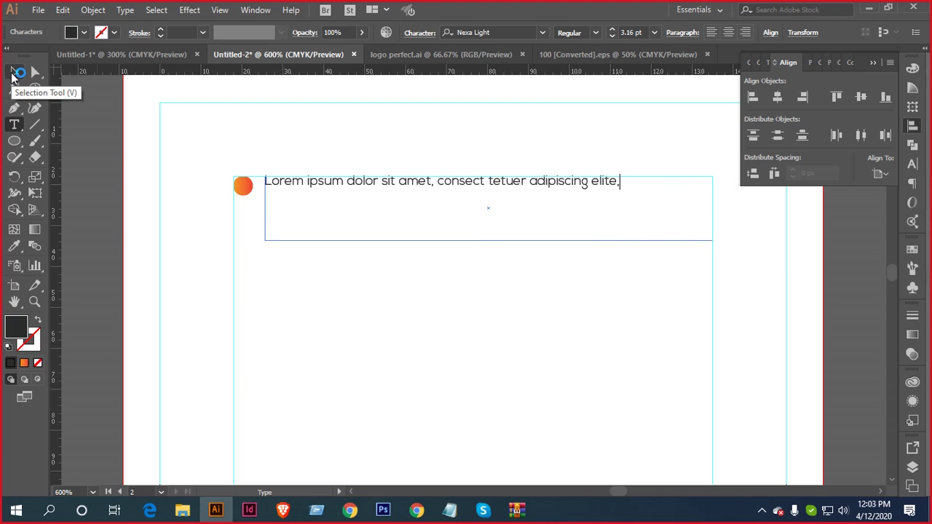
Eyedropper the ID NO value's Roboto 7 pt style onto the Lorem ipsum line
{"action": "left_click", "coordinate": [14, 76]}
{"action": "scroll", "coordinate": [400, 265], "scroll_direction": "down", "scroll_amount": 2}
{"action": "left_click_drag", "start_coordinate": [386, 266], "coordinate": [523, 223]}
{"action": "key", "text": "i"}
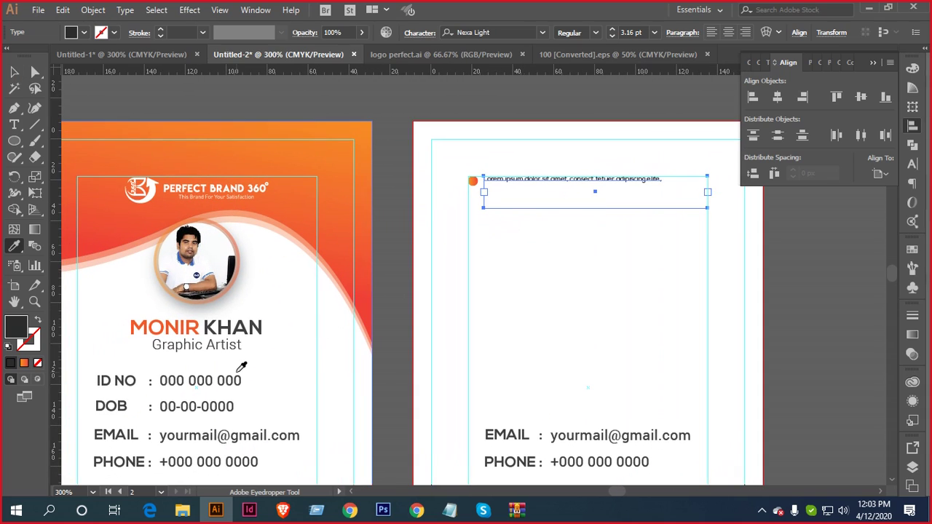
{"action": "left_click", "coordinate": [244, 372]}
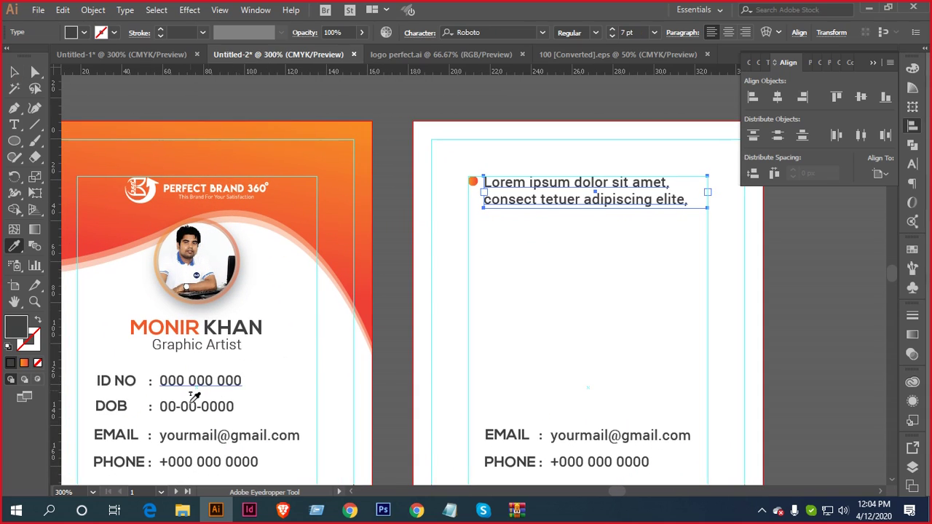
Zoom in to check the restyled Lorem line, then deselect and view both cards
{"action": "scroll", "coordinate": [312, 372], "scroll_direction": "down", "scroll_amount": 2}
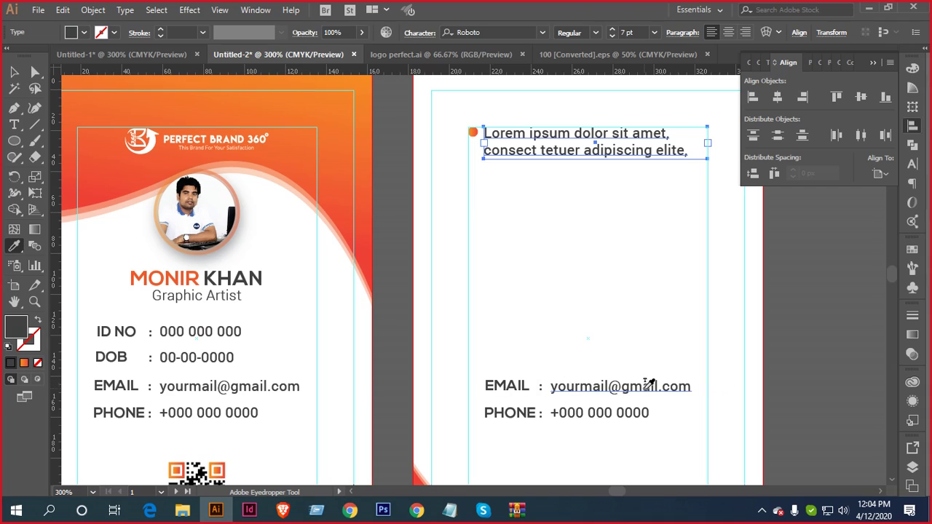
{"action": "key", "text": "ctrl+equal"}
{"action": "key", "text": "ctrl+equal"}
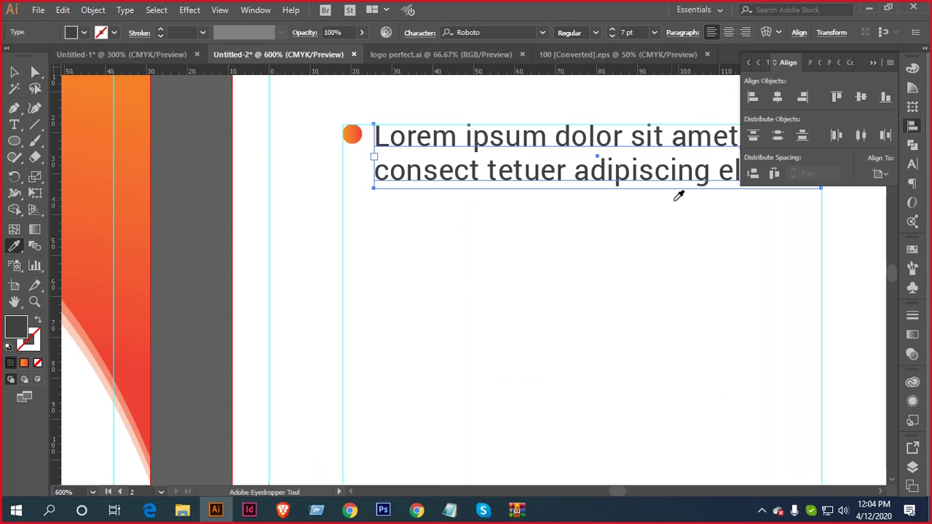
{"action": "left_click_drag", "start_coordinate": [522, 223], "coordinate": [497, 222]}
{"action": "key", "text": "ctrl+minus"}
{"action": "key", "text": "ctrl+minus"}
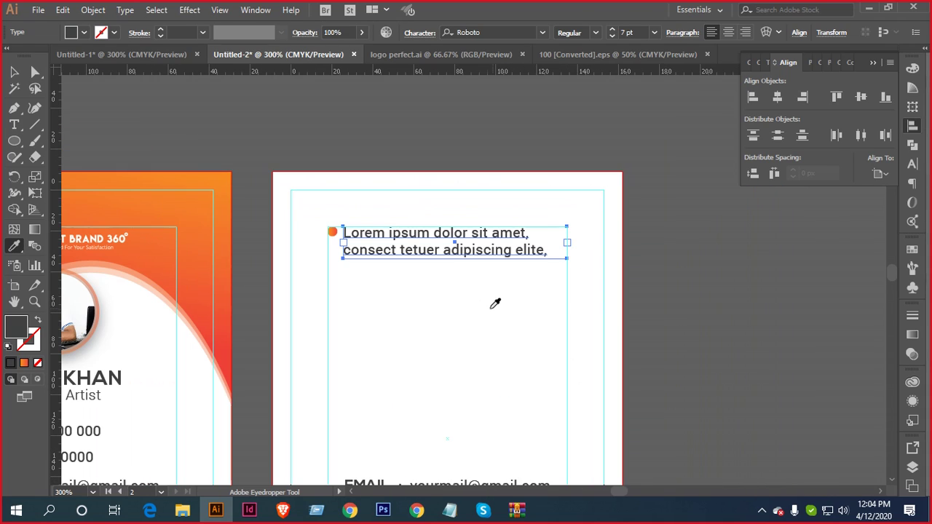
{"action": "left_click_drag", "start_coordinate": [474, 291], "coordinate": [529, 222]}
{"action": "left_click", "coordinate": [14, 71]}
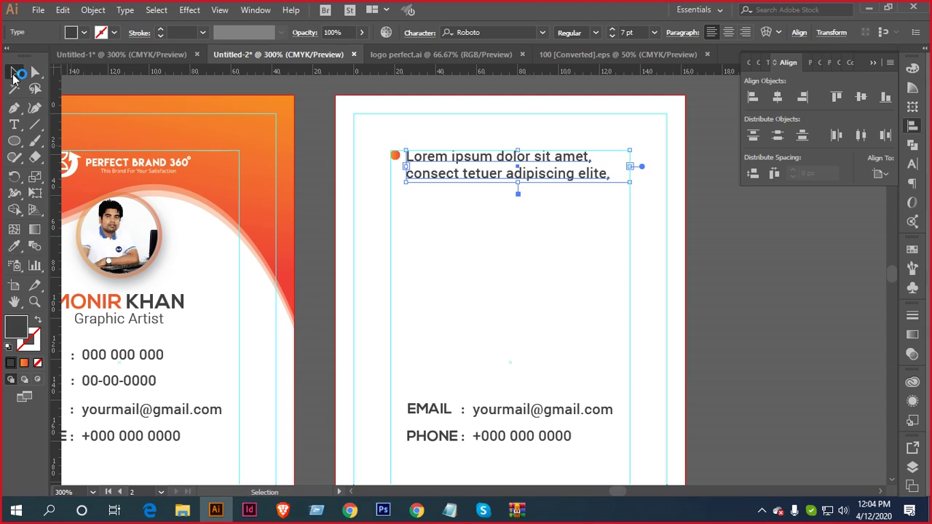
{"action": "left_click", "coordinate": [474, 266]}
{"action": "key", "text": "ctrl+minus"}
{"action": "left_click_drag", "start_coordinate": [477, 283], "coordinate": [522, 234]}
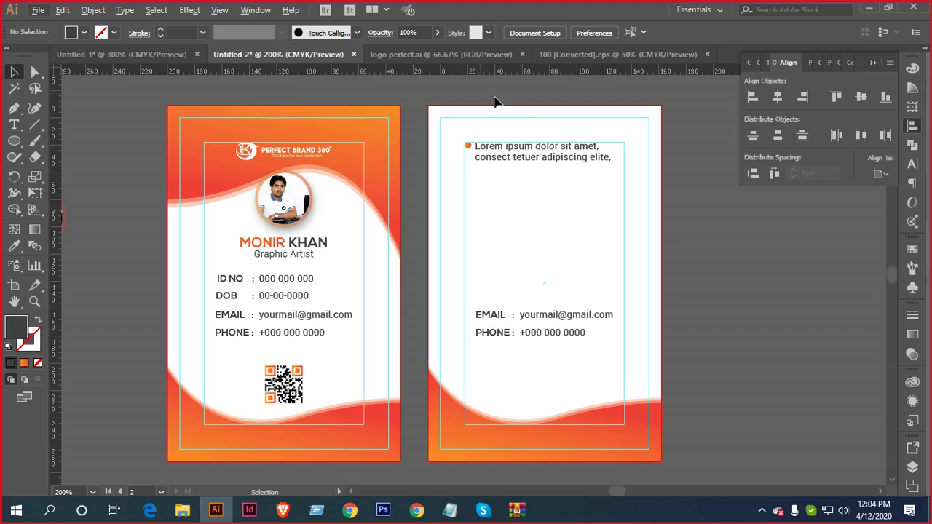
Check the back-side text in the template document for reference
{"action": "left_click", "coordinate": [122, 54]}
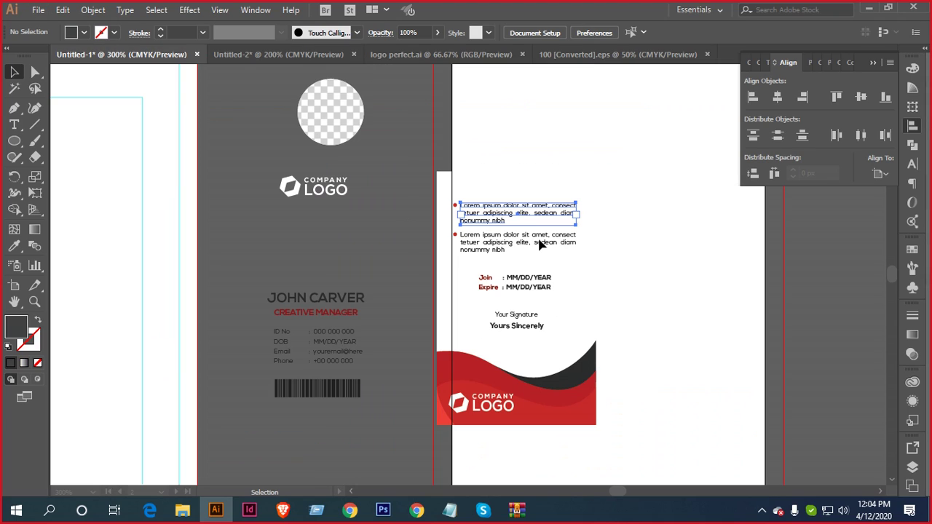
{"action": "left_click", "coordinate": [626, 294]}
{"action": "scroll", "coordinate": [426, 337], "scroll_direction": "up", "scroll_amount": 3}
{"action": "left_click_drag", "start_coordinate": [460, 302], "coordinate": [396, 327]}
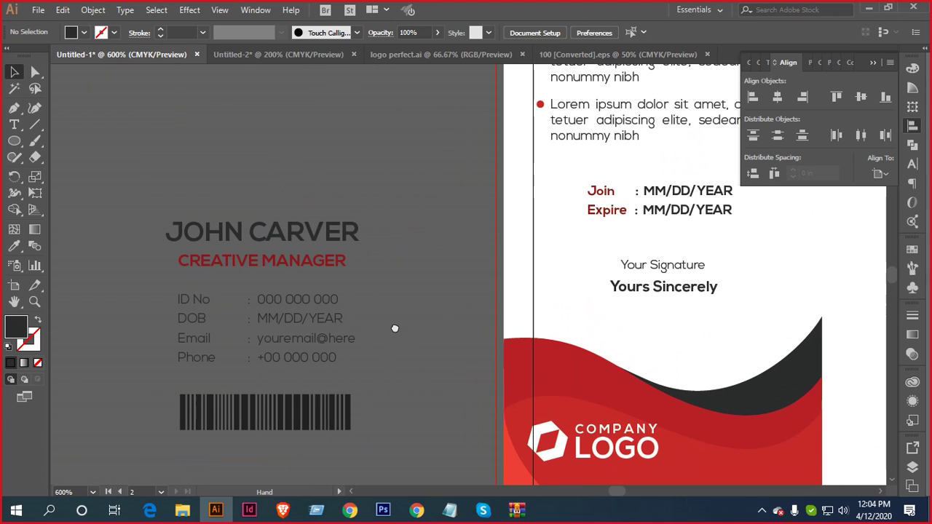
Change the Lorem ipsum text on the orange card to Roboto Light weight
{"action": "left_click", "coordinate": [289, 52]}
{"action": "scroll", "coordinate": [388, 267], "scroll_direction": "up", "scroll_amount": 3}
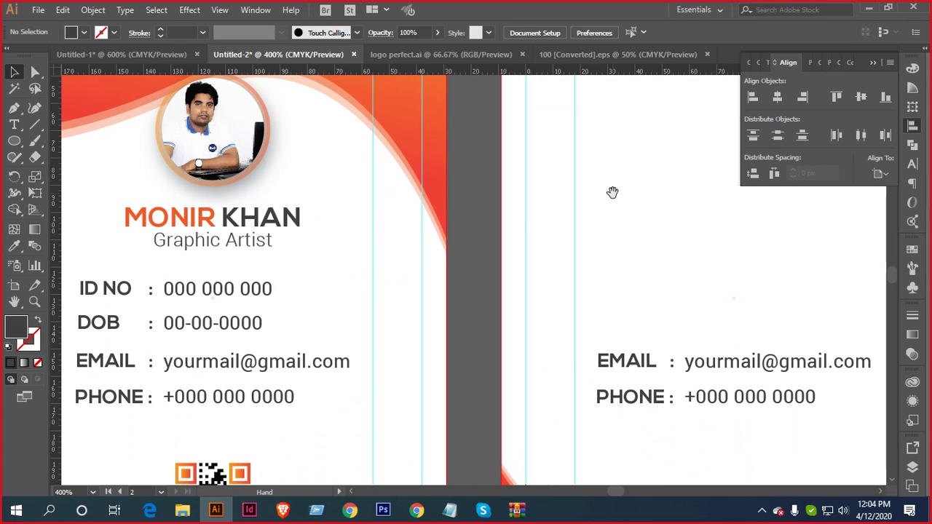
{"action": "scroll", "coordinate": [638, 168], "scroll_direction": "up", "scroll_amount": 2}
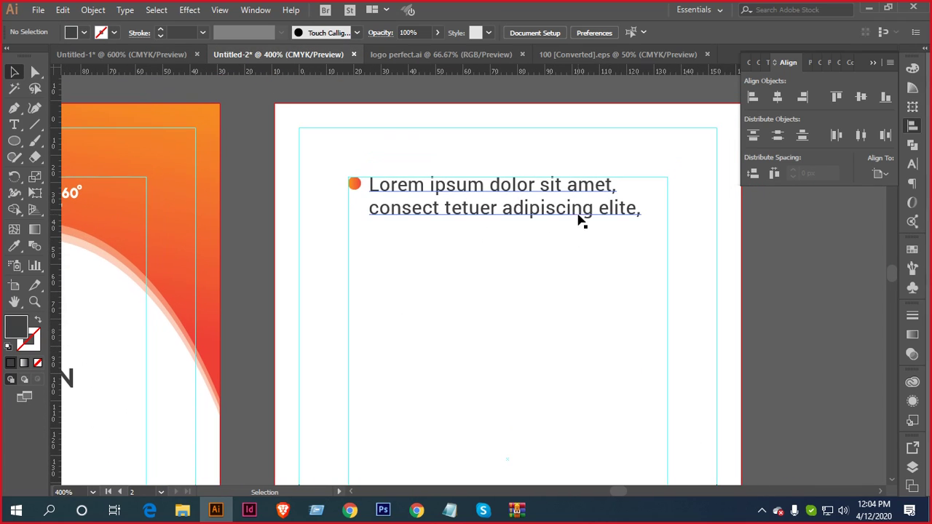
{"action": "left_click", "coordinate": [587, 209]}
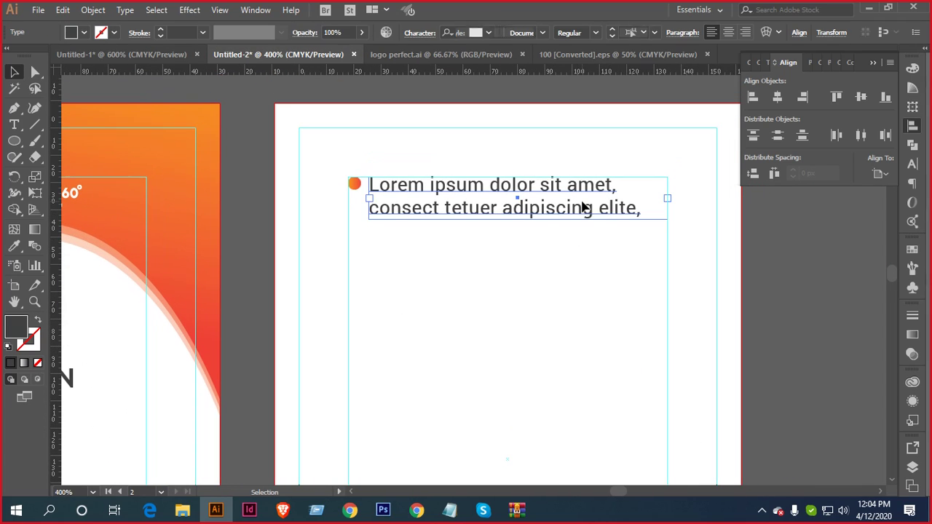
{"action": "left_click", "coordinate": [910, 165]}
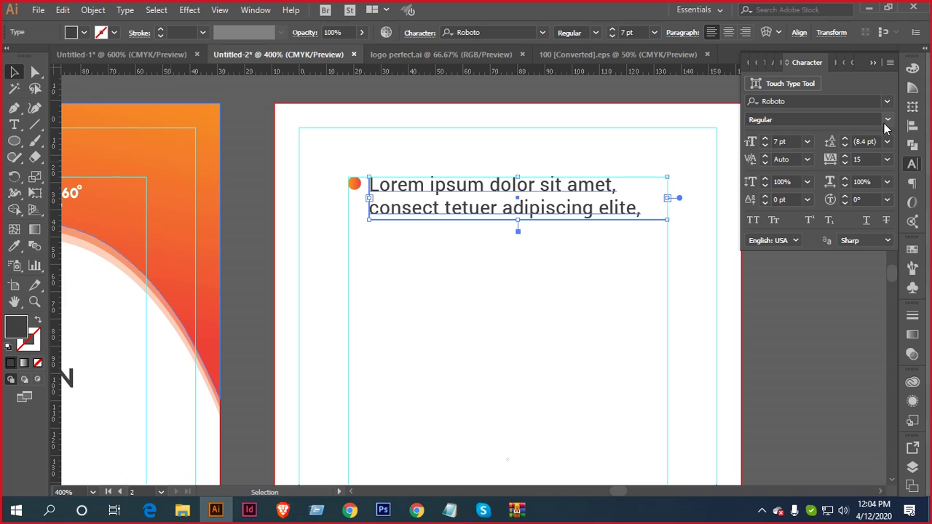
{"action": "left_click", "coordinate": [885, 119]}
{"action": "left_click", "coordinate": [823, 160]}
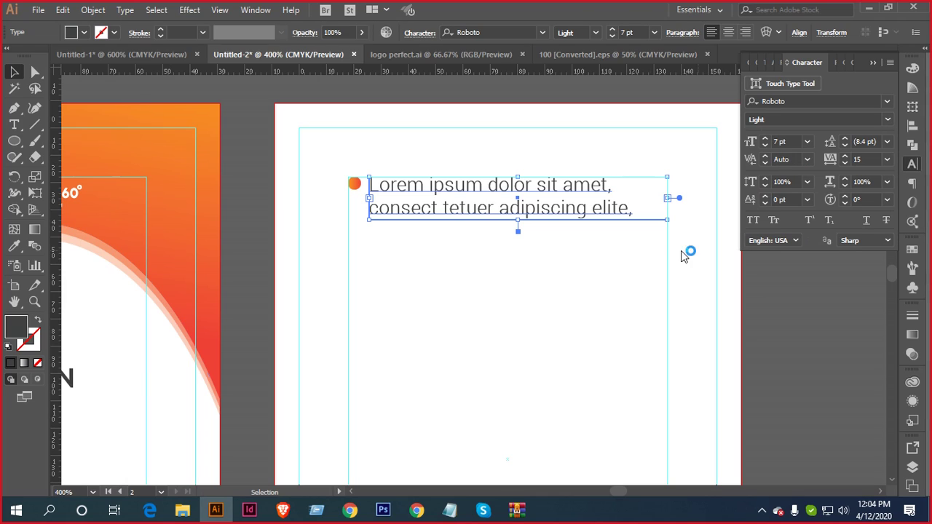
{"action": "left_click", "coordinate": [575, 237]}
Reduce the bullet text from 7 pt to 6 pt, then select the dot and text together
{"action": "scroll", "coordinate": [583, 224], "scroll_direction": "down", "scroll_amount": 1}
{"action": "left_click_drag", "start_coordinate": [507, 243], "coordinate": [606, 233]}
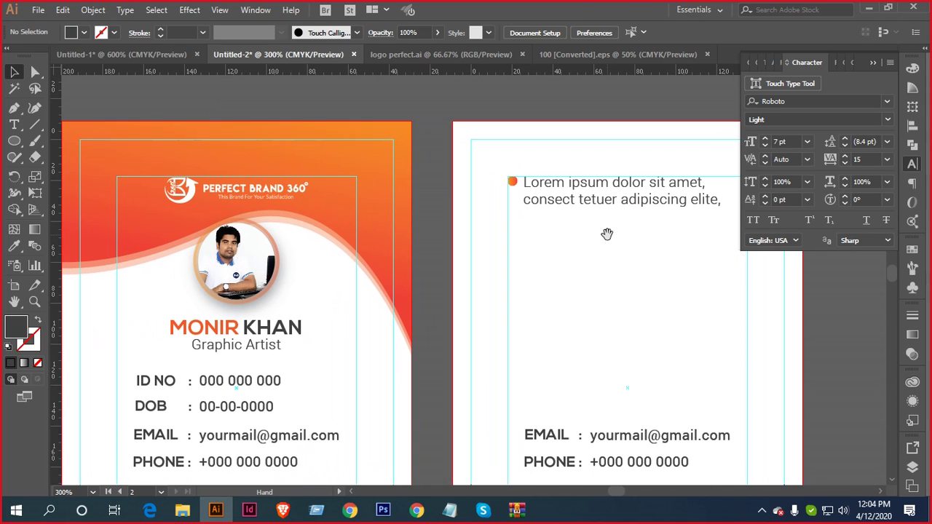
{"action": "left_click", "coordinate": [614, 191]}
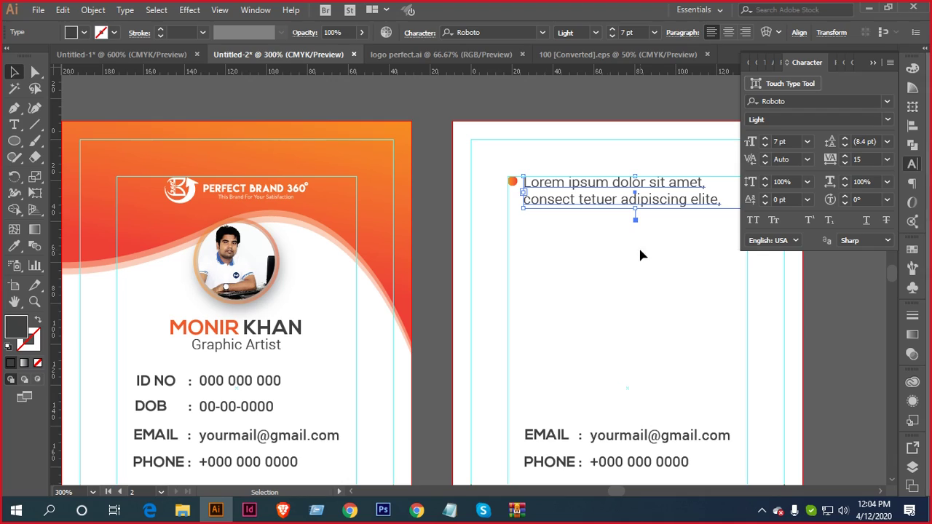
{"action": "left_click_drag", "start_coordinate": [665, 225], "coordinate": [548, 250]}
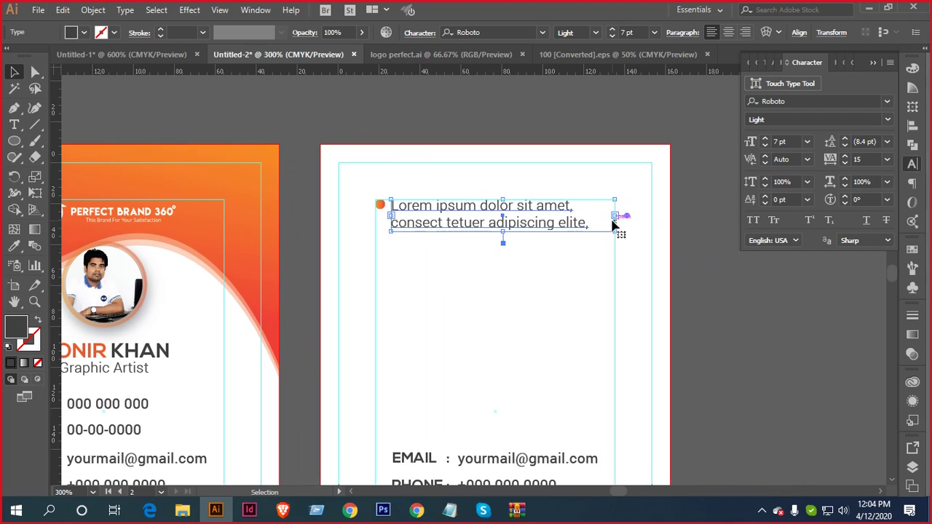
{"action": "left_click", "coordinate": [765, 145]}
{"action": "left_click", "coordinate": [690, 248]}
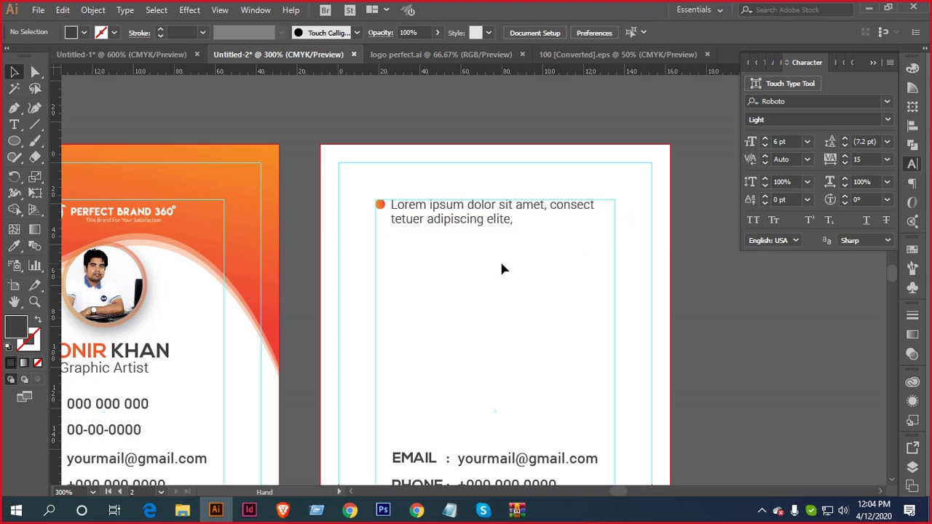
{"action": "left_click_drag", "start_coordinate": [501, 260], "coordinate": [552, 246]}
{"action": "scroll", "coordinate": [538, 206], "scroll_direction": "up", "scroll_amount": 2}
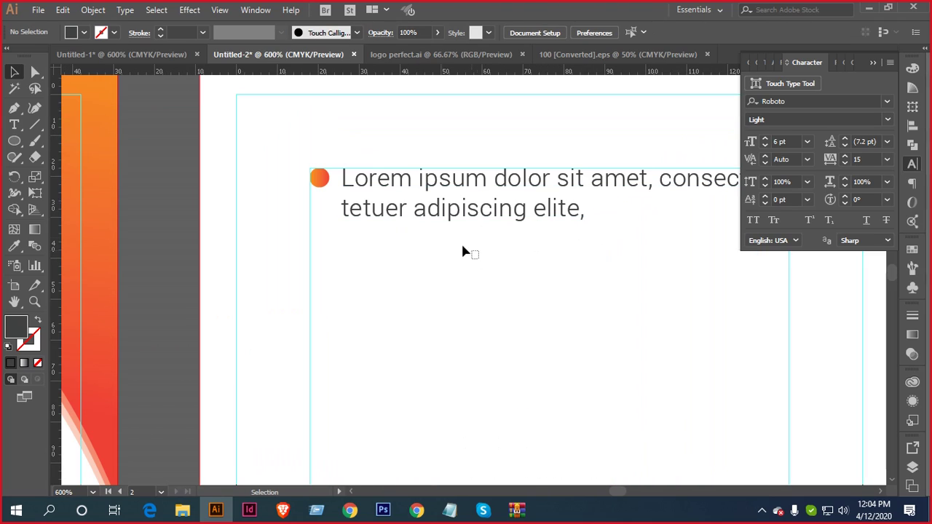
{"action": "left_click_drag", "start_coordinate": [479, 261], "coordinate": [314, 172]}
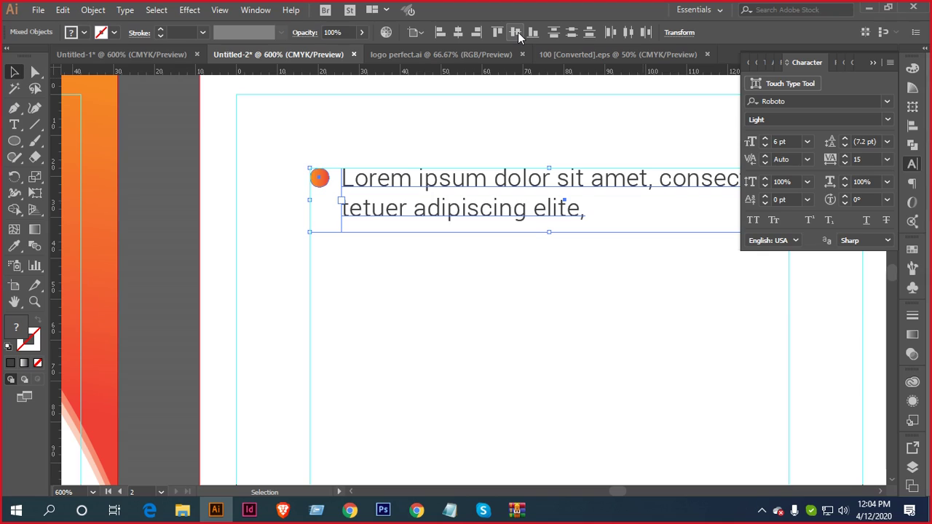
Set Align To: Selection and vertically centre the orange dot with its text
{"action": "left_click", "coordinate": [515, 32]}
{"action": "scroll", "coordinate": [443, 219], "scroll_direction": "down", "scroll_amount": 2}
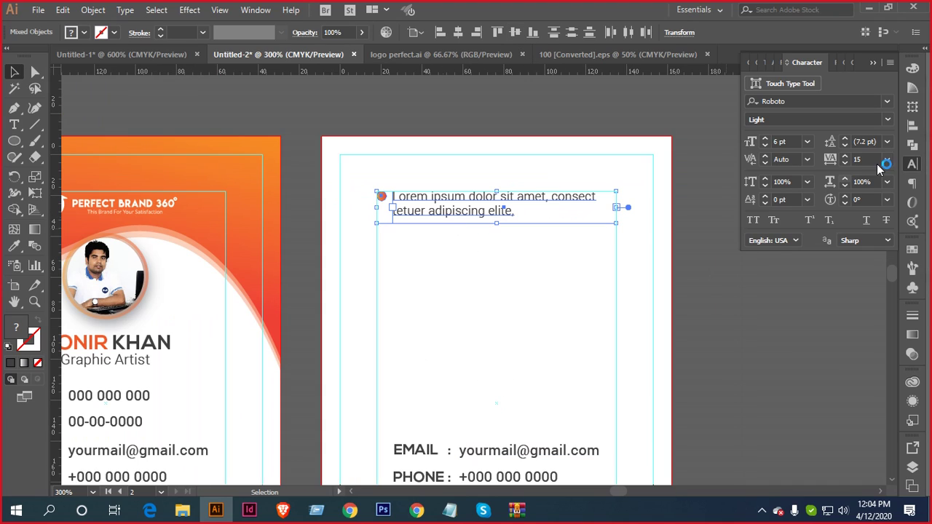
{"action": "left_click", "coordinate": [913, 128]}
{"action": "left_click", "coordinate": [881, 173]}
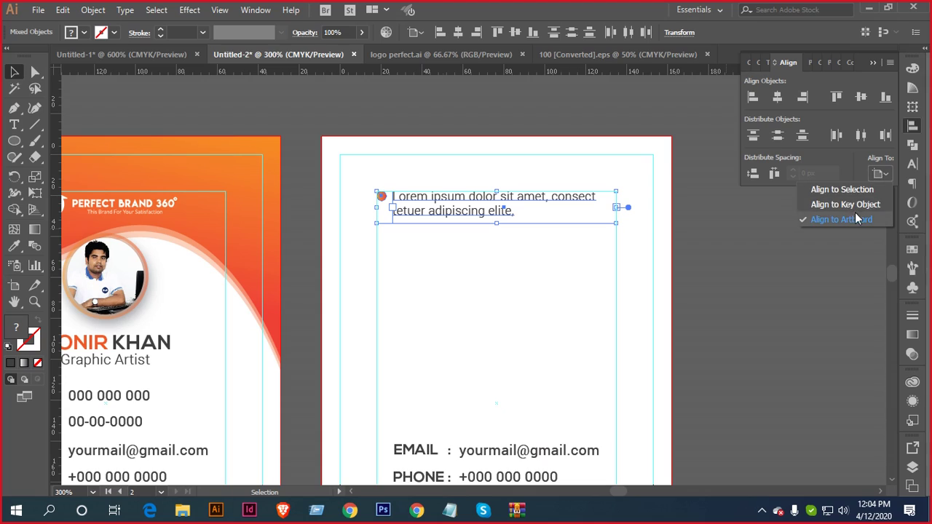
{"action": "left_click", "coordinate": [857, 190]}
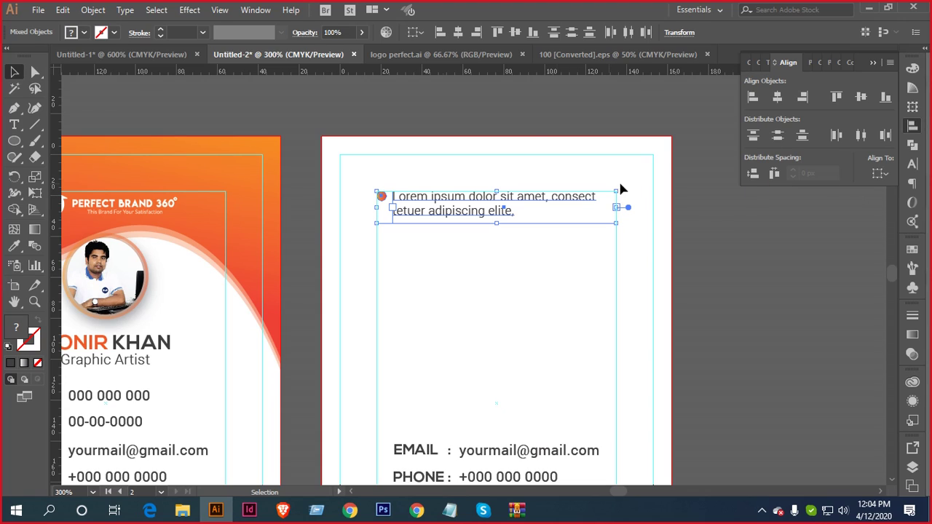
{"action": "left_click", "coordinate": [514, 32]}
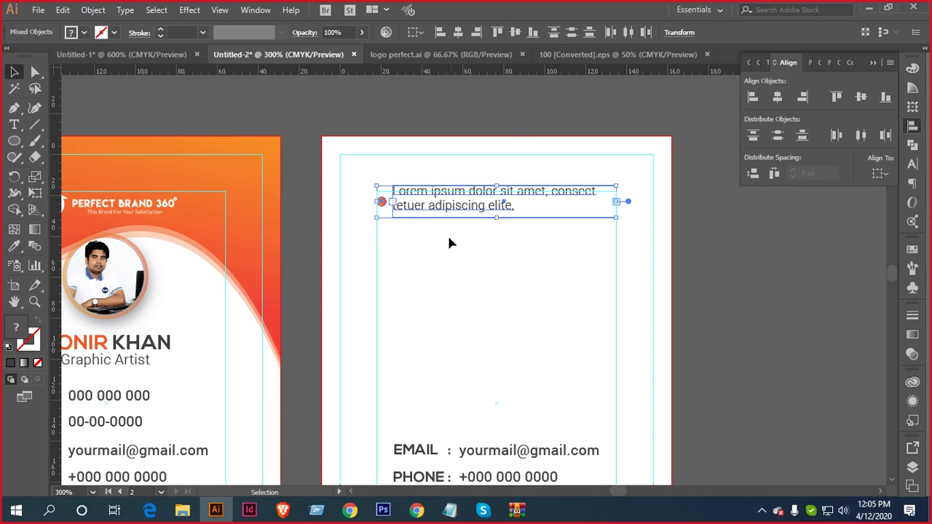
{"action": "scroll", "coordinate": [448, 239], "scroll_direction": "up", "scroll_amount": 2}
{"action": "left_click_drag", "start_coordinate": [471, 241], "coordinate": [449, 325]}
{"action": "left_click", "coordinate": [435, 327]}
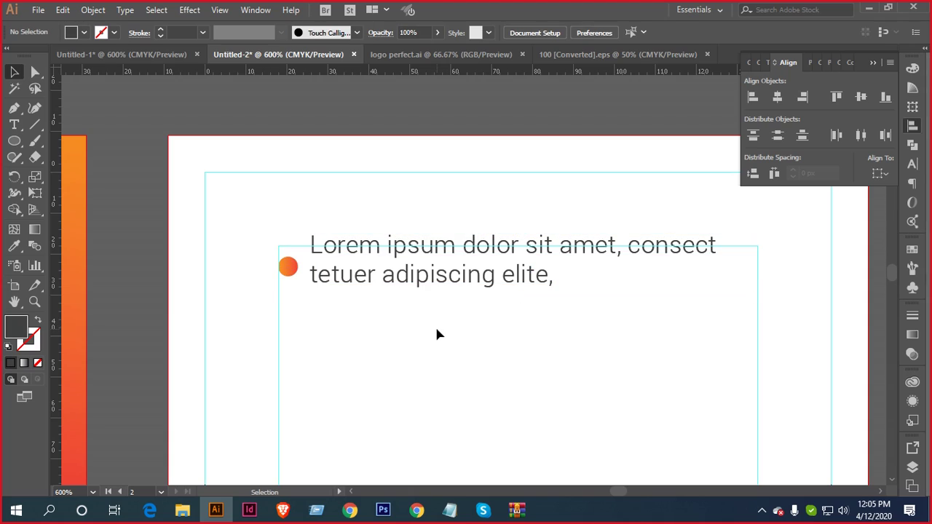
Shorten the text box to fit its two lines and re-centre the dot vertically on it
{"action": "scroll", "coordinate": [412, 270], "scroll_direction": "up", "scroll_amount": 2}
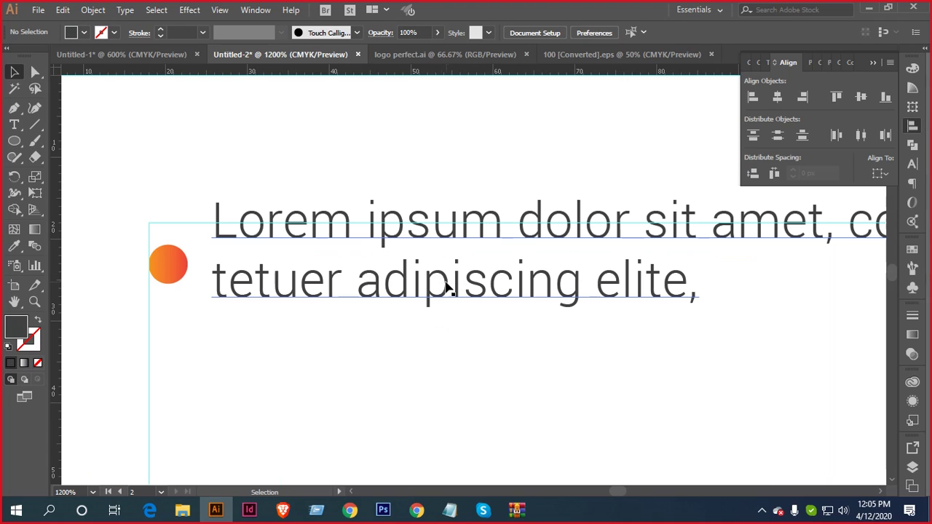
{"action": "left_click", "coordinate": [449, 288]}
{"action": "left_click_drag", "start_coordinate": [657, 329], "coordinate": [659, 308]}
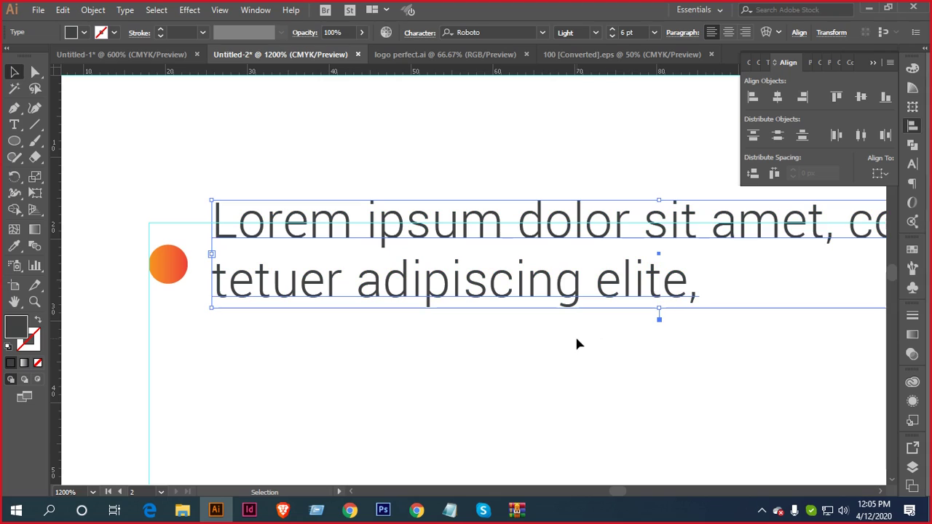
{"action": "left_click_drag", "start_coordinate": [564, 343], "coordinate": [150, 218]}
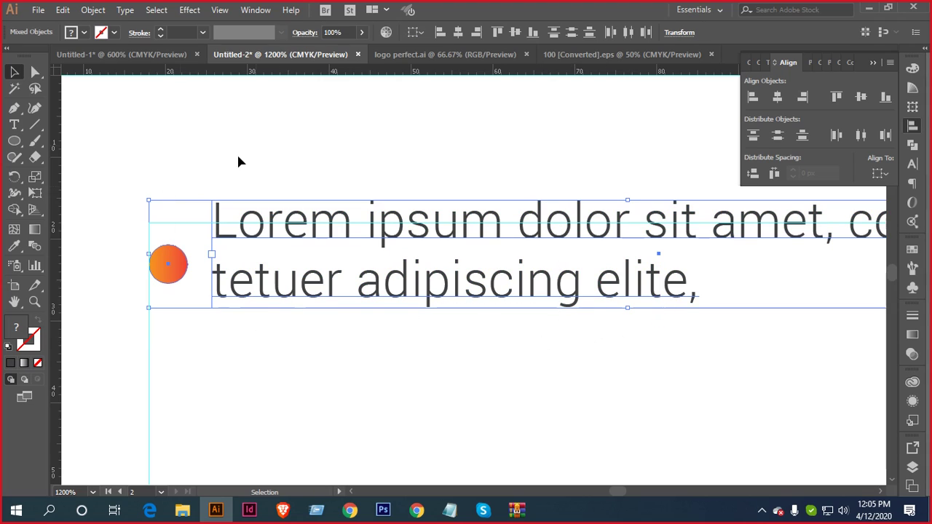
{"action": "left_click", "coordinate": [514, 32]}
{"action": "scroll", "coordinate": [371, 232], "scroll_direction": "down", "scroll_amount": 2}
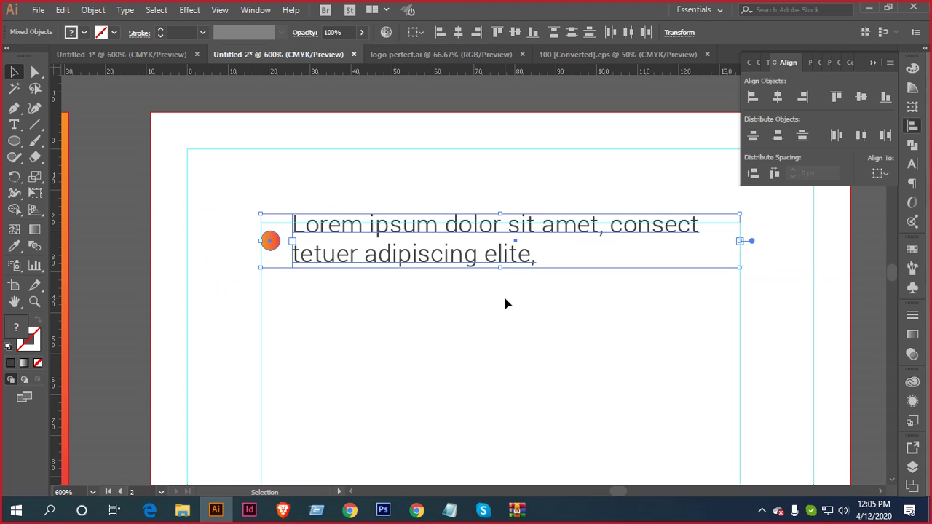
{"action": "left_click", "coordinate": [565, 317]}
{"action": "scroll", "coordinate": [570, 315], "scroll_direction": "down", "scroll_amount": 1}
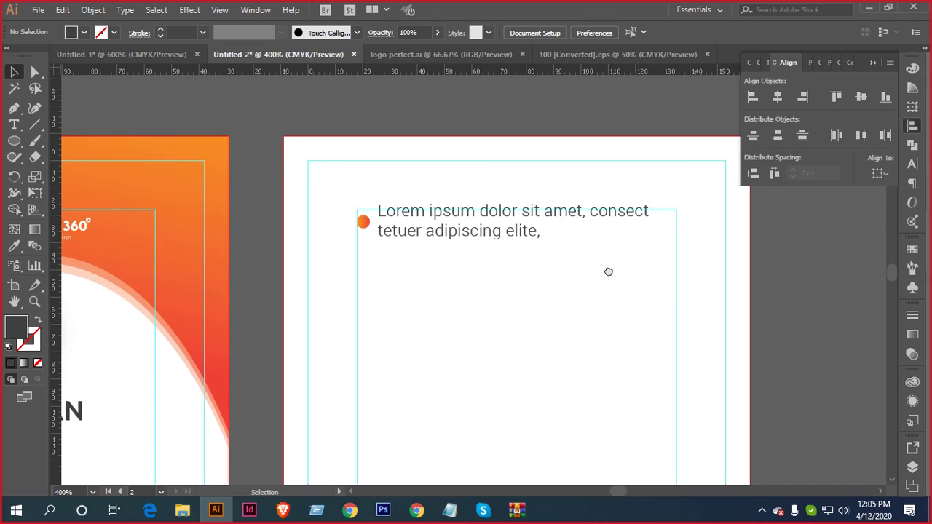
Group the orange dot with its Lorem ipsum bullet text
{"action": "left_click_drag", "start_coordinate": [464, 261], "coordinate": [349, 189]}
{"action": "key", "text": "a"}
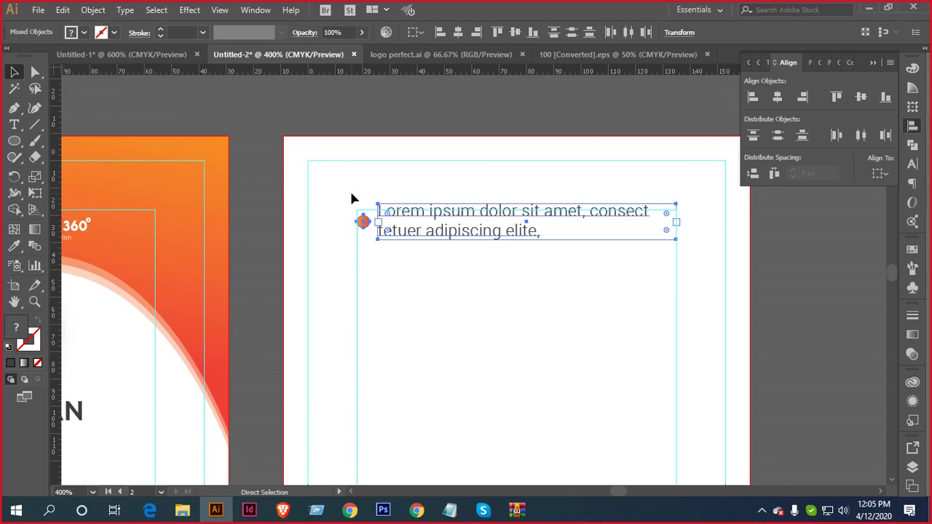
{"action": "key", "text": "v"}
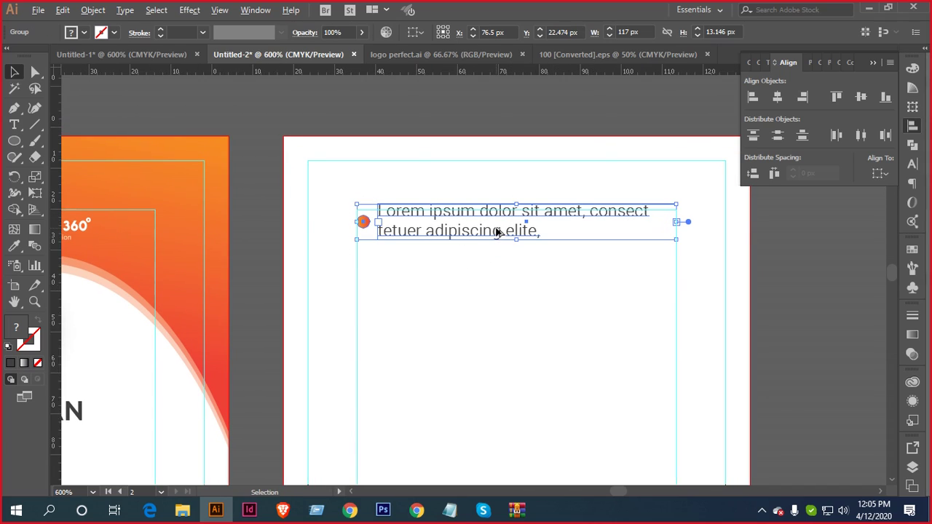
{"action": "scroll", "coordinate": [499, 252], "scroll_direction": "up", "scroll_amount": 3}
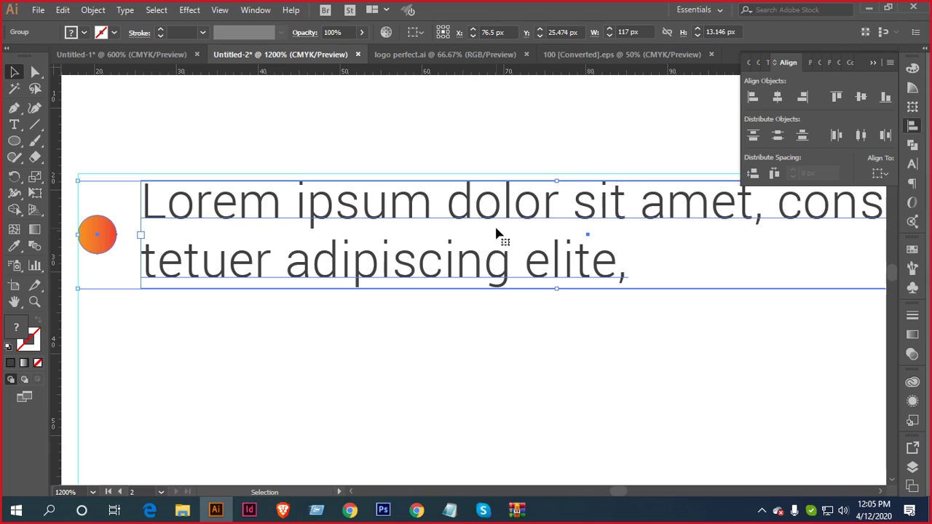
{"action": "key", "text": "Up"}
{"action": "key", "text": "Down"}
{"action": "scroll", "coordinate": [519, 269], "scroll_direction": "down", "scroll_amount": 3}
{"action": "scroll", "coordinate": [530, 277], "scroll_direction": "down", "scroll_amount": 2}
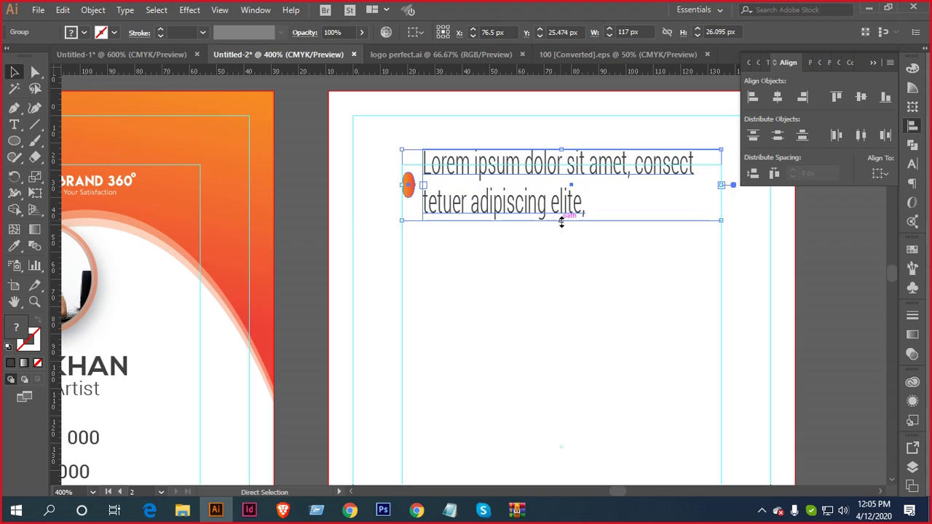
Duplicate the bullet down twice into three bullets and distribute them evenly by vertical centre
{"action": "left_click_drag", "start_coordinate": [573, 193], "coordinate": [571, 260]}
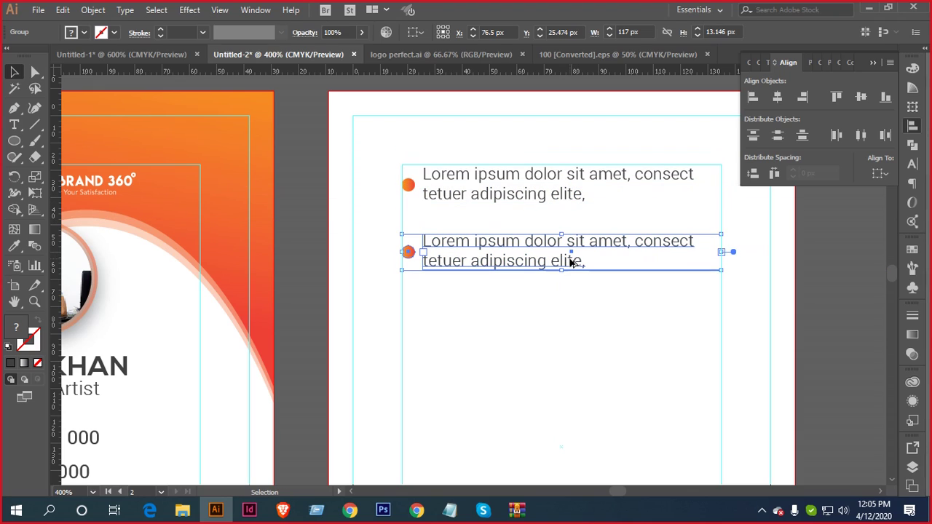
{"action": "key", "text": "ctrl+d"}
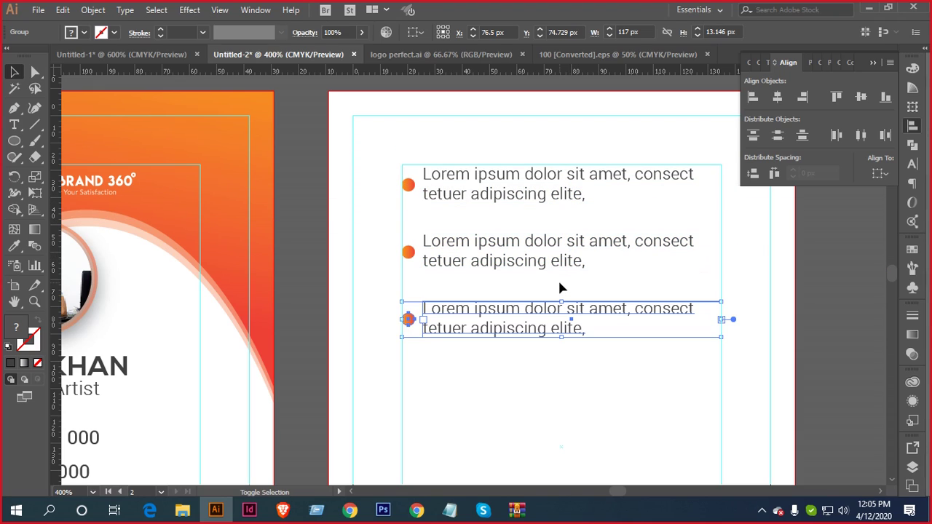
{"action": "key", "text": "Up"}
{"action": "key", "text": "shift+Up"}
{"action": "key", "text": "Down"}
{"action": "key", "text": "Down"}
{"action": "key", "text": "Down"}
{"action": "key", "text": "Down"}
{"action": "key", "text": "Down"}
{"action": "key", "text": "Down"}
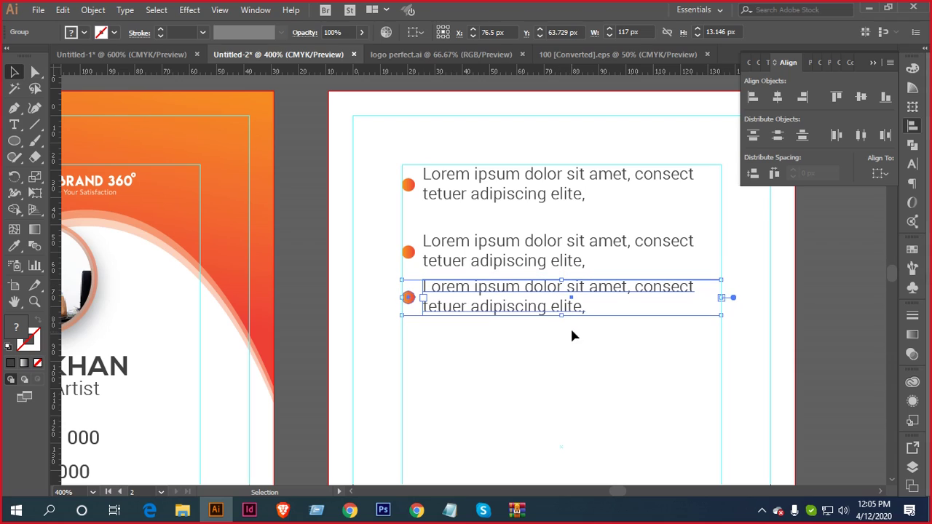
{"action": "left_click_drag", "start_coordinate": [588, 360], "coordinate": [476, 179]}
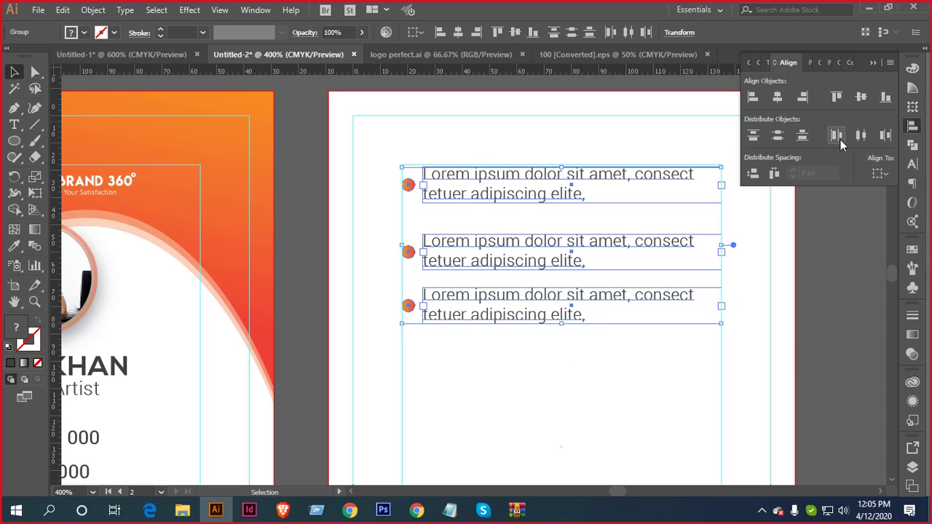
{"action": "left_click", "coordinate": [777, 136]}
{"action": "left_click", "coordinate": [643, 394]}
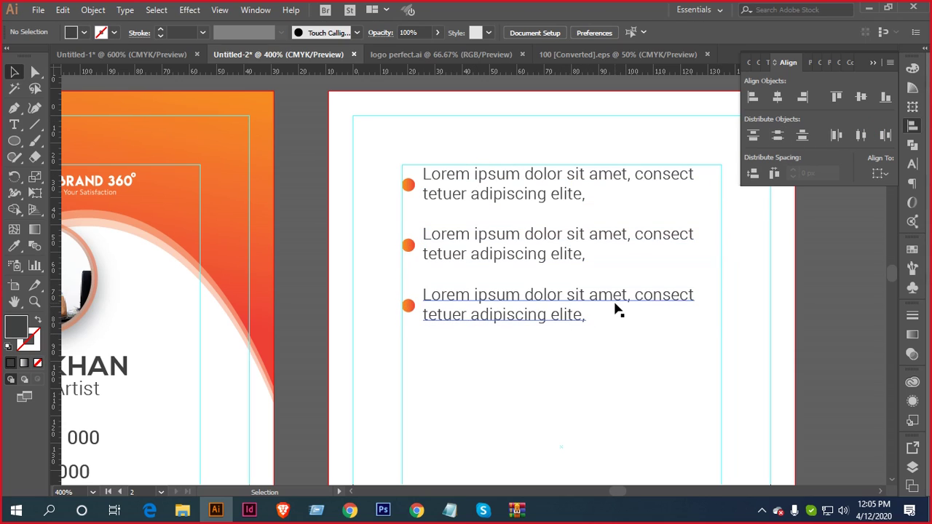
Move the EMAIL and PHONE block upward beneath the bullets
{"action": "key", "text": "ctrl+minus"}
{"action": "key", "text": "ctrl+minus"}
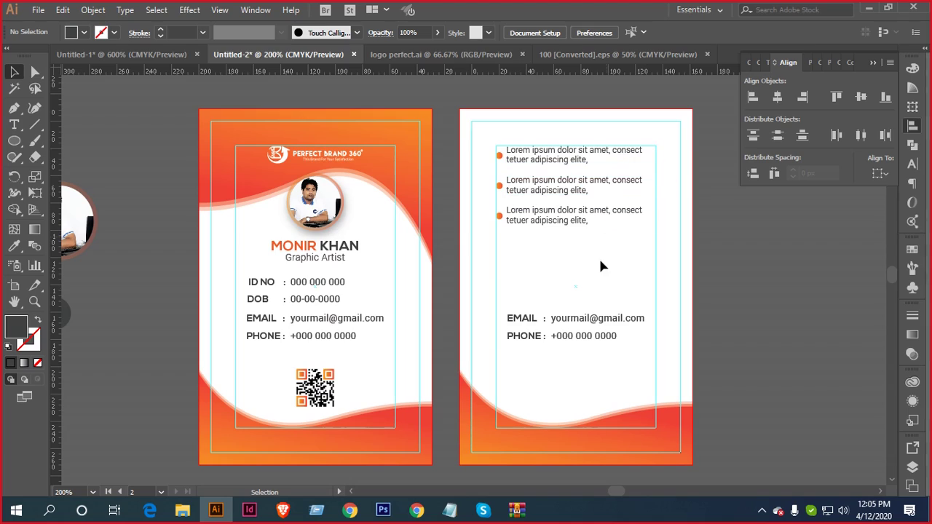
{"action": "left_click", "coordinate": [567, 318]}
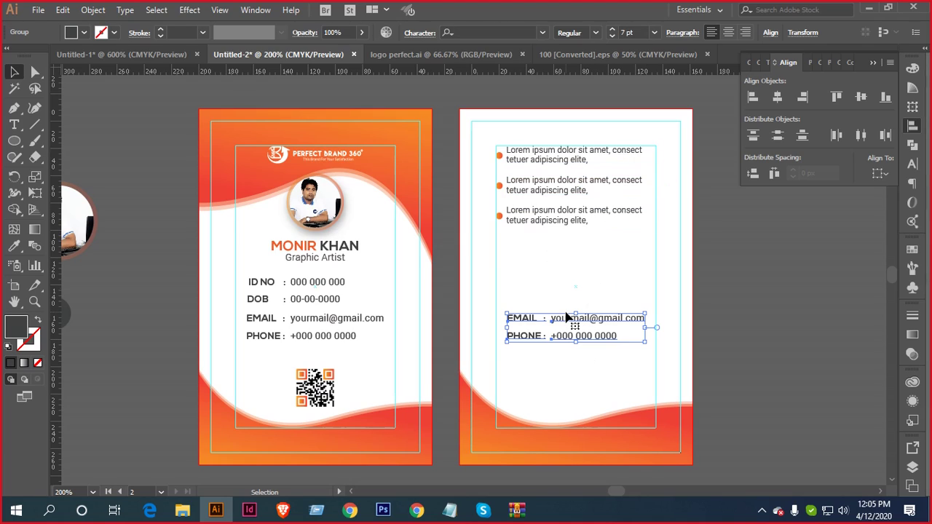
{"action": "key", "text": "shift+Up"}
{"action": "key", "text": "shift+Up"}
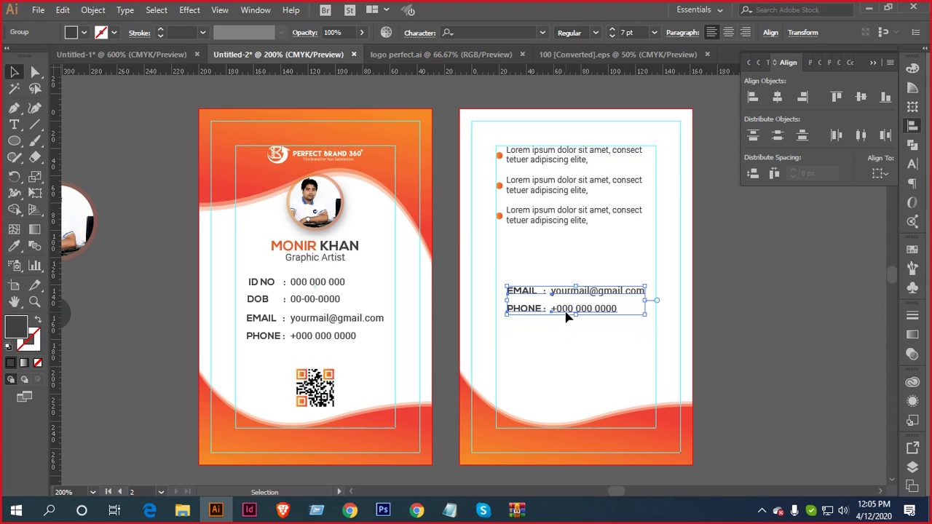
{"action": "left_click_drag", "start_coordinate": [595, 272], "coordinate": [575, 245]}
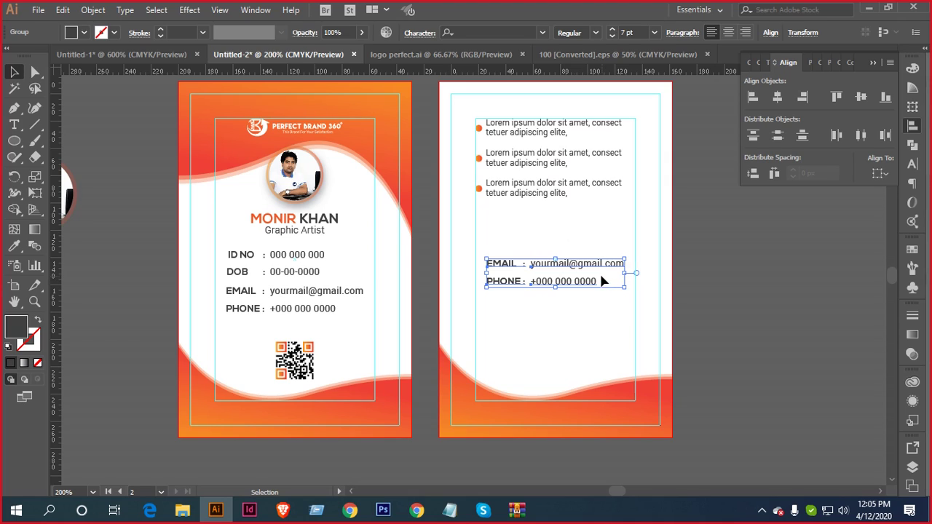
Check the red reference card, then drag the EMAIL/PHONE block up toward the bullets
{"action": "left_click", "coordinate": [153, 55]}
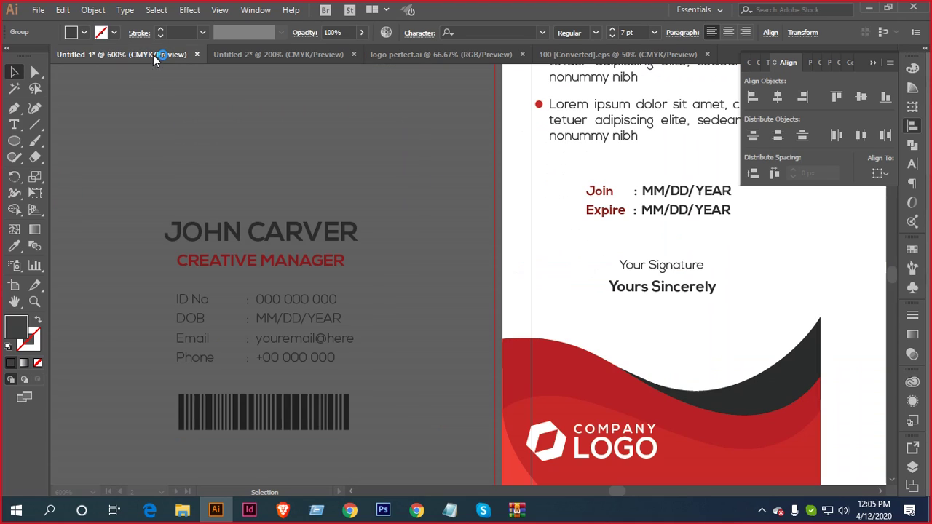
{"action": "scroll", "coordinate": [553, 252], "scroll_direction": "down", "scroll_amount": 1}
{"action": "scroll", "coordinate": [587, 252], "scroll_direction": "right", "scroll_amount": 2}
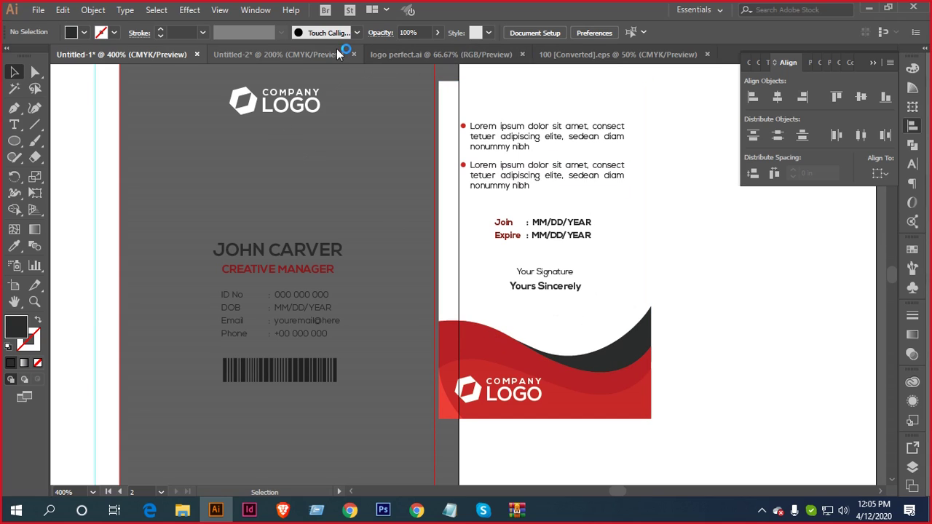
{"action": "left_click", "coordinate": [283, 55]}
{"action": "scroll", "coordinate": [560, 226], "scroll_direction": "up", "scroll_amount": 1}
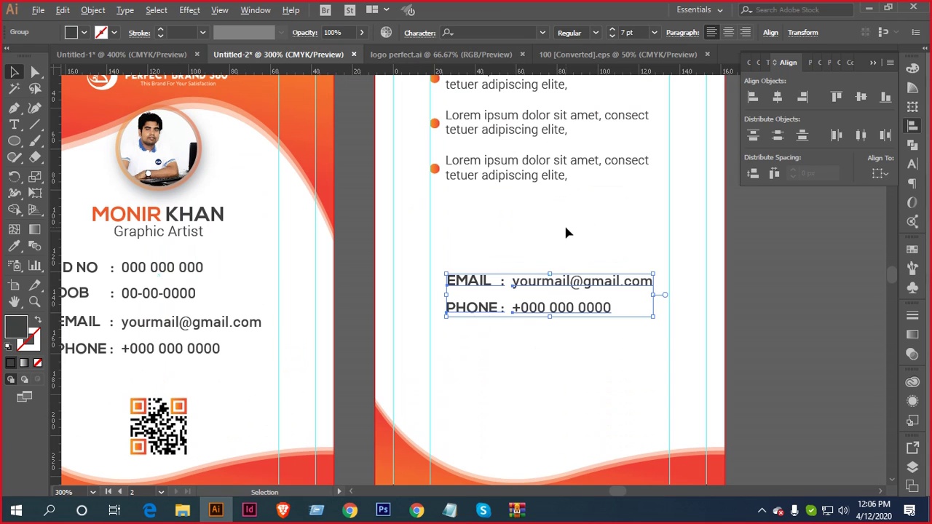
{"action": "scroll", "coordinate": [587, 233], "scroll_direction": "down", "scroll_amount": 2}
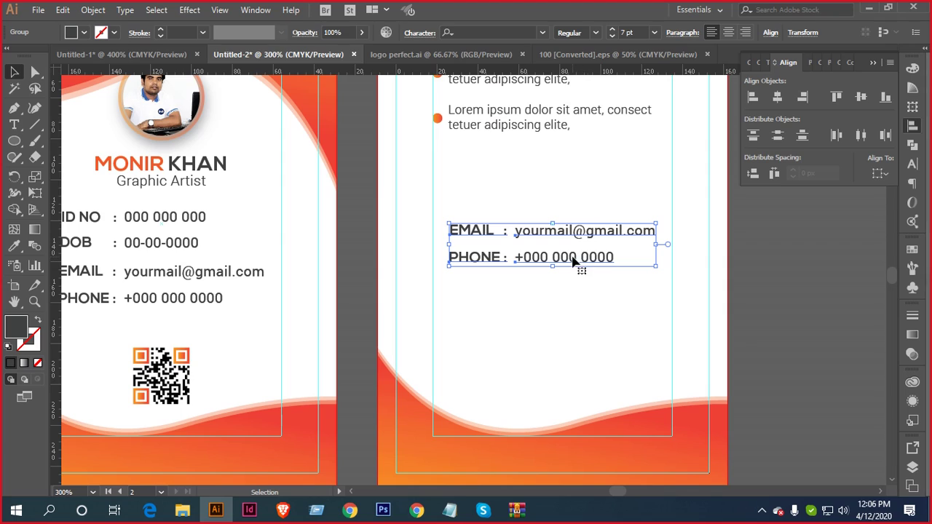
{"action": "left_click_drag", "start_coordinate": [572, 261], "coordinate": [577, 196]}
Nudge the third Lorem ipsum paragraph up and distribute all three by vertical centre
{"action": "scroll", "coordinate": [588, 199], "scroll_direction": "up", "scroll_amount": 5}
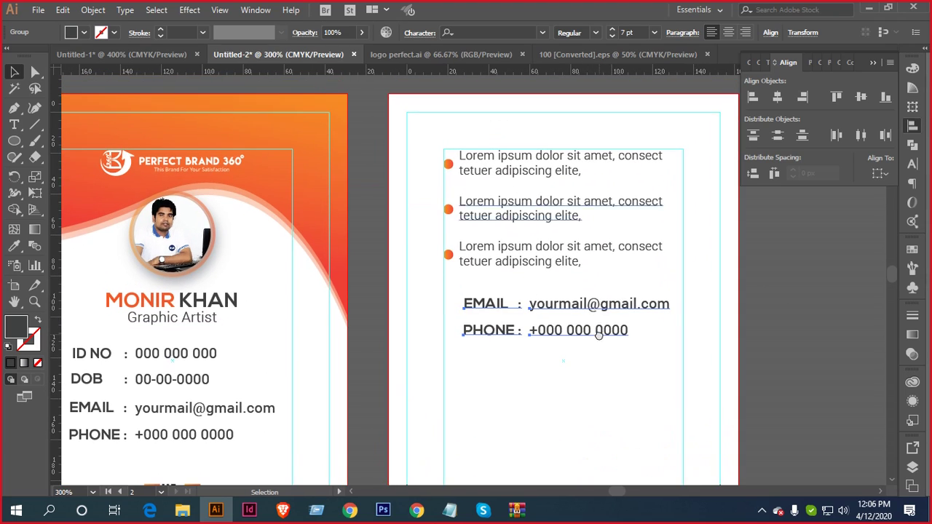
{"action": "left_click", "coordinate": [558, 260]}
{"action": "key", "text": "Up"}
{"action": "key", "text": "Up"}
{"action": "key", "text": "Up"}
{"action": "key", "text": "Up"}
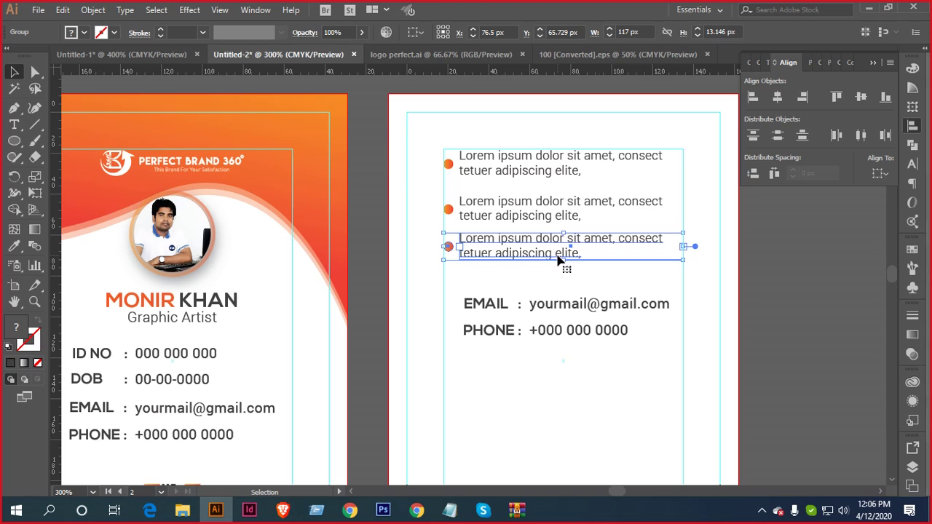
{"action": "left_click", "coordinate": [530, 155], "text": "shift"}
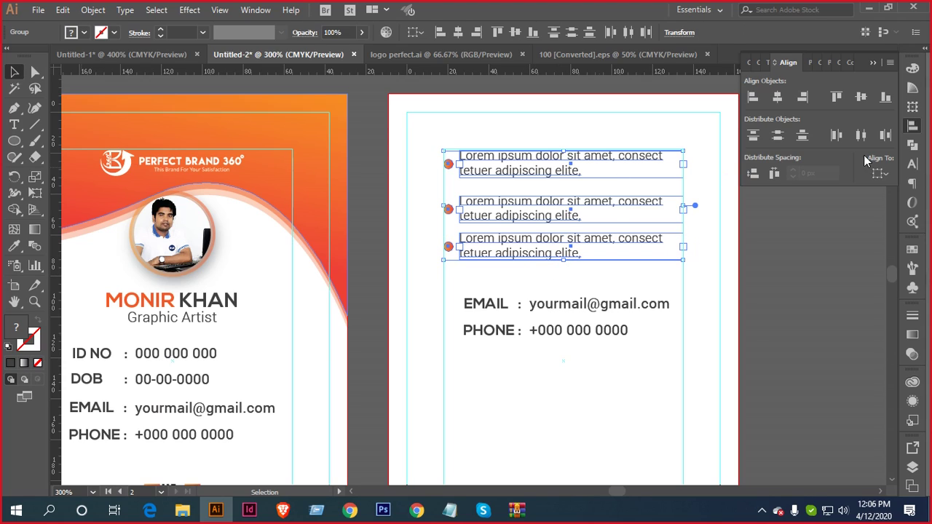
{"action": "left_click", "coordinate": [777, 135]}
{"action": "left_click", "coordinate": [672, 343]}
{"action": "scroll", "coordinate": [616, 339], "scroll_direction": "down", "scroll_amount": 1}
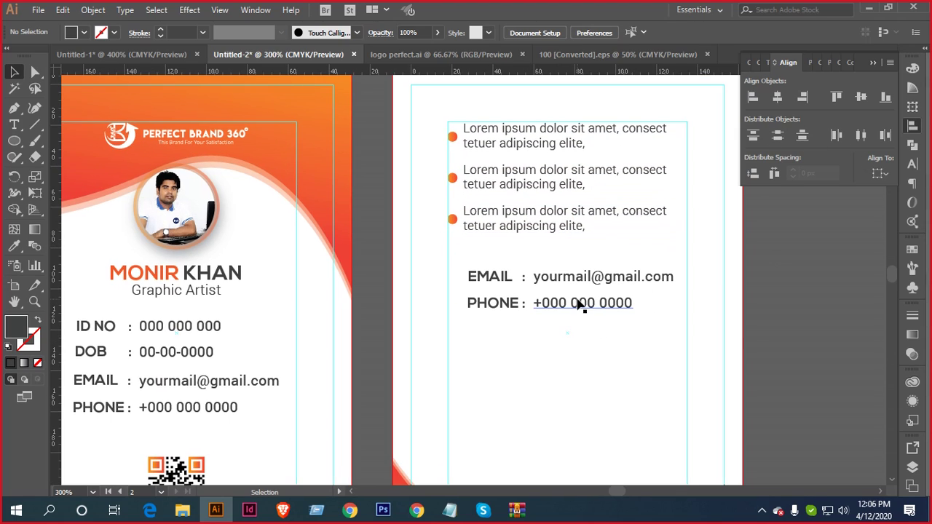
Retype the EMAIL and PHONE labels as JOIN and EXPIRE
{"action": "left_click", "coordinate": [13, 125]}
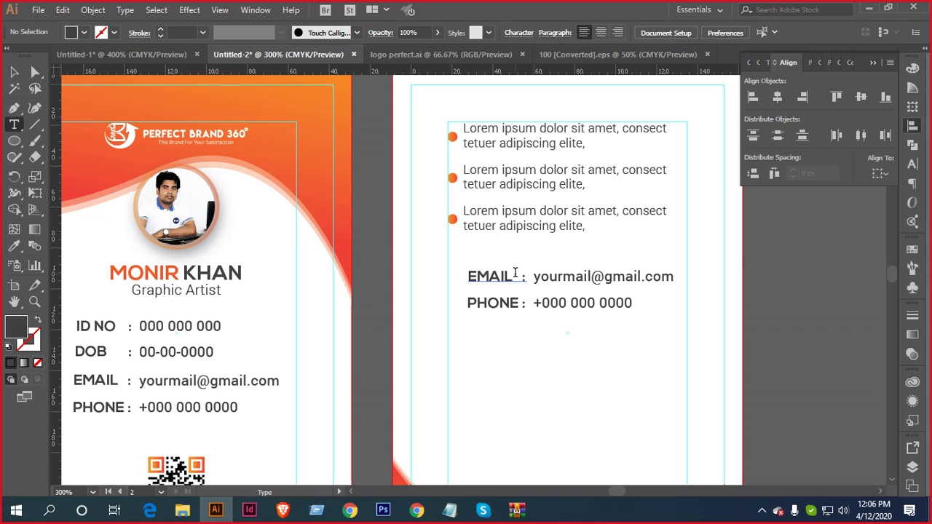
{"action": "left_click_drag", "start_coordinate": [512, 275], "coordinate": [454, 274]}
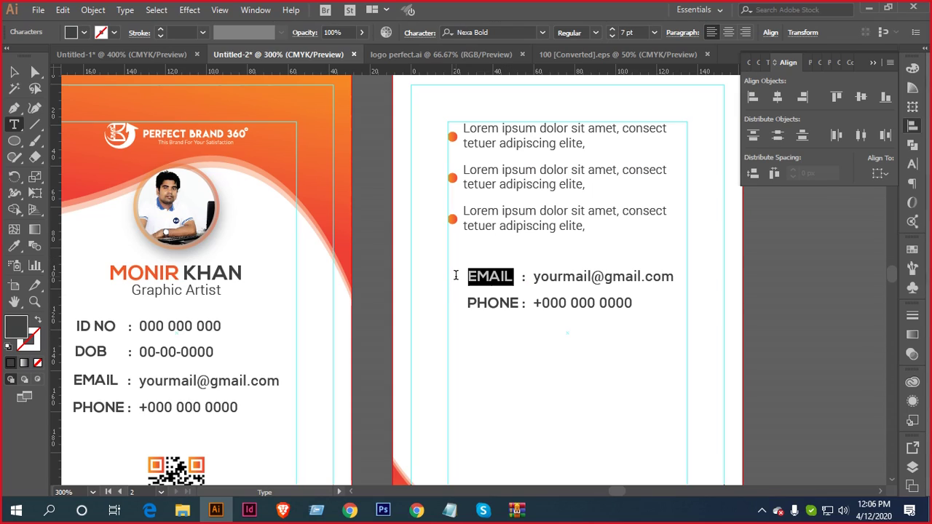
{"action": "type", "text": "Jo"}
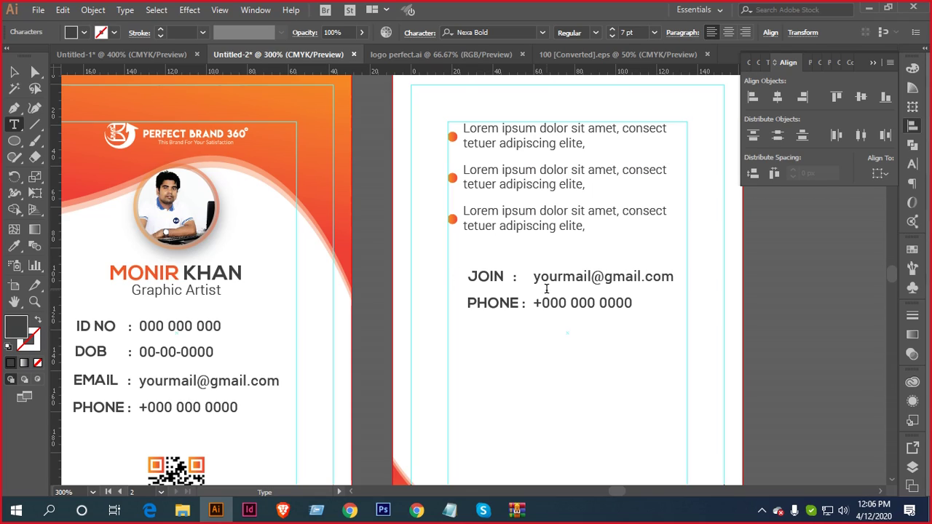
{"action": "left_click_drag", "start_coordinate": [519, 304], "coordinate": [467, 305]}
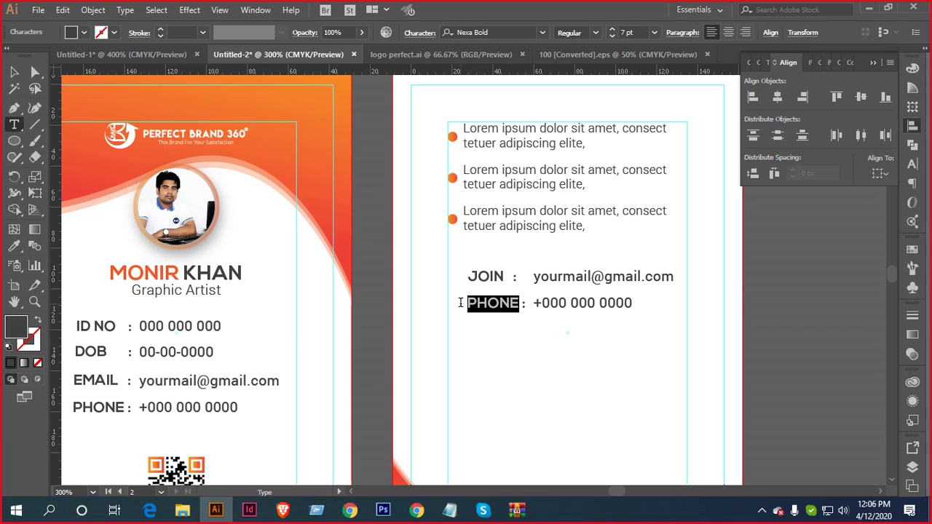
{"action": "type", "text": "EXPIR"}
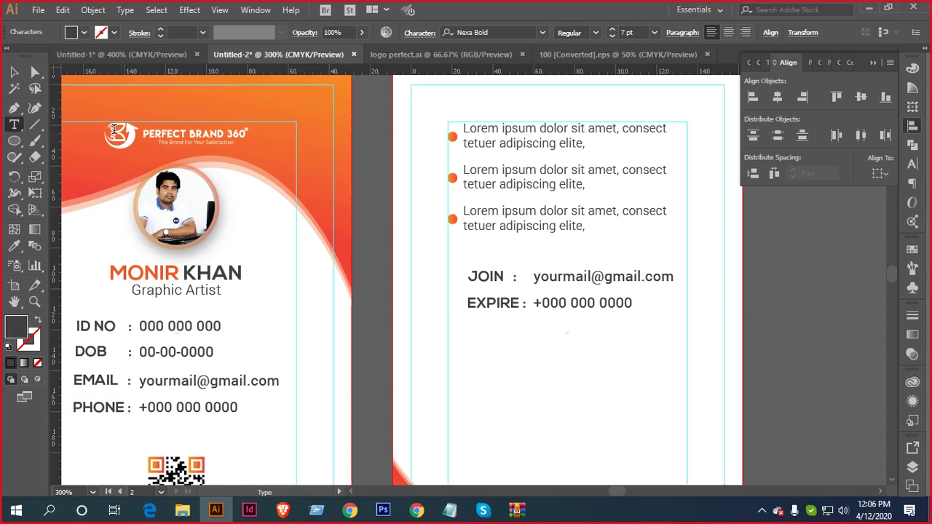
{"action": "left_click", "coordinate": [14, 71]}
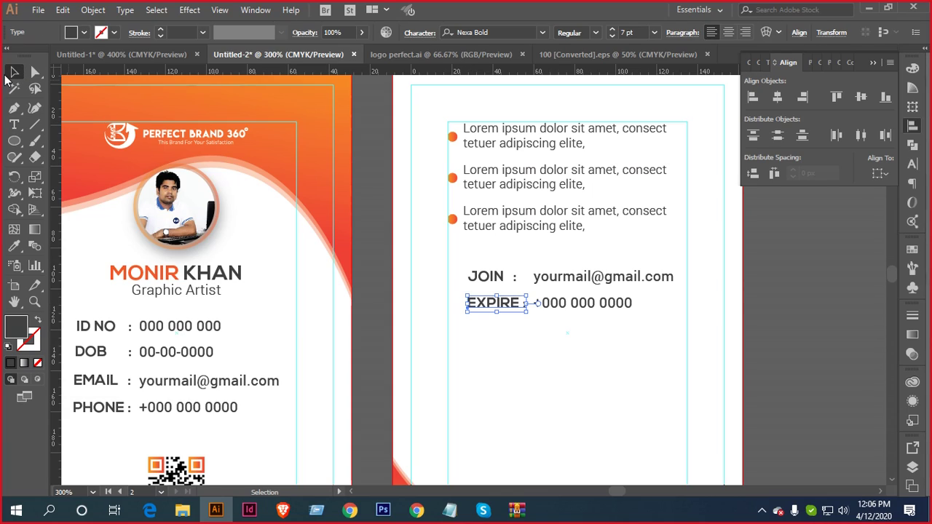
Ungroup the JOIN/EXPIRE block, aligning the labels together and the values on their left edges
{"action": "left_click", "coordinate": [13, 127]}
{"action": "left_click", "coordinate": [510, 276]}
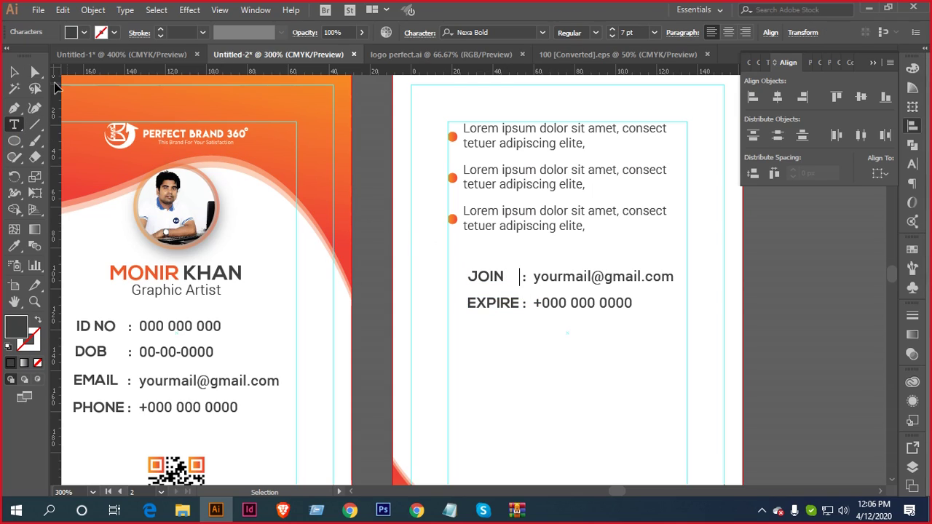
{"action": "left_click", "coordinate": [14, 70]}
{"action": "left_click", "coordinate": [511, 275]}
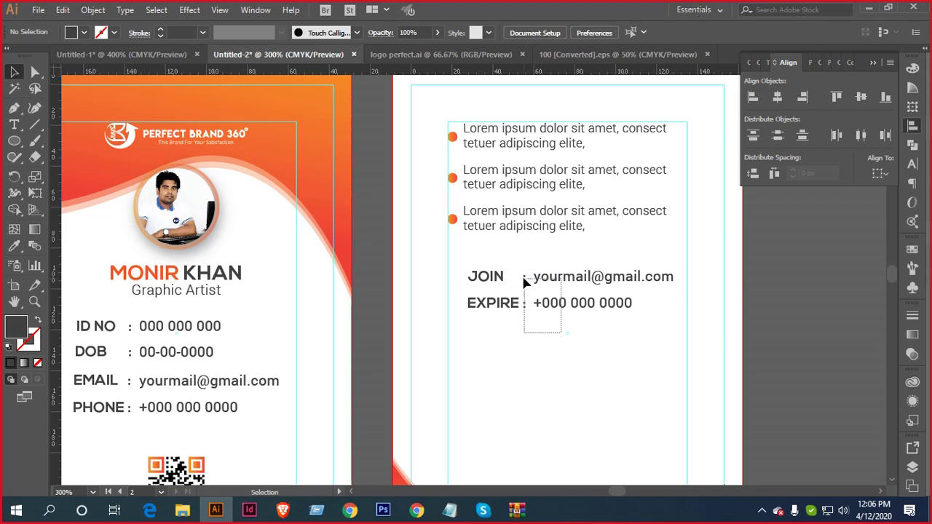
{"action": "right_click", "coordinate": [573, 280]}
{"action": "left_click", "coordinate": [613, 382]}
{"action": "left_click_drag", "start_coordinate": [510, 326], "coordinate": [482, 271]}
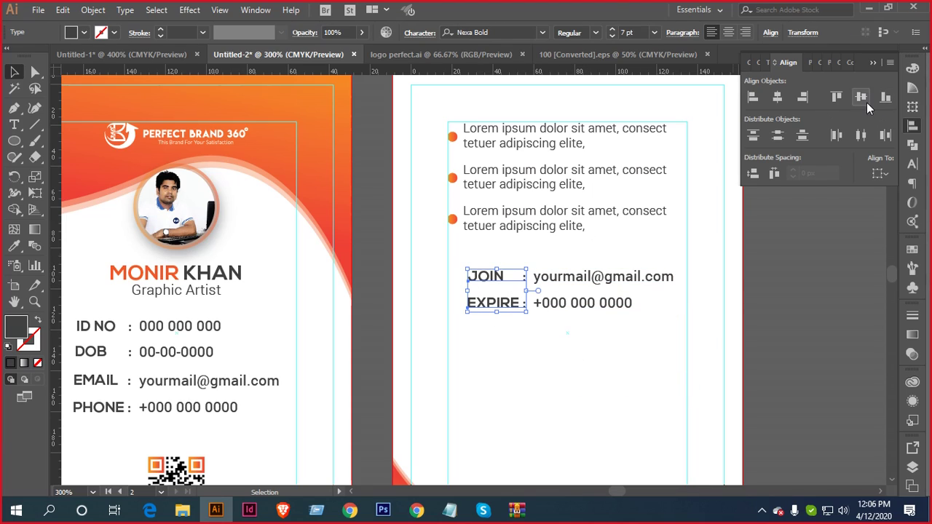
{"action": "left_click", "coordinate": [803, 98]}
{"action": "left_click", "coordinate": [603, 326]}
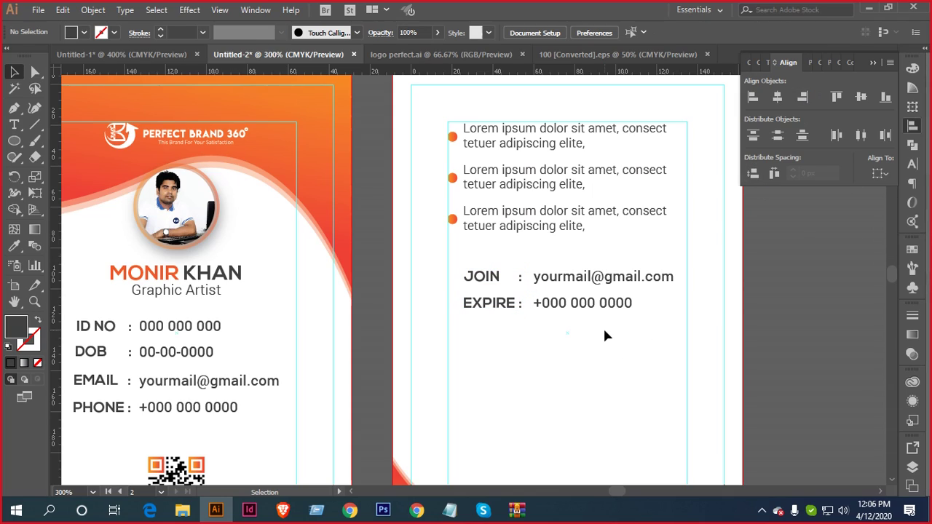
{"action": "left_click_drag", "start_coordinate": [580, 324], "coordinate": [560, 288]}
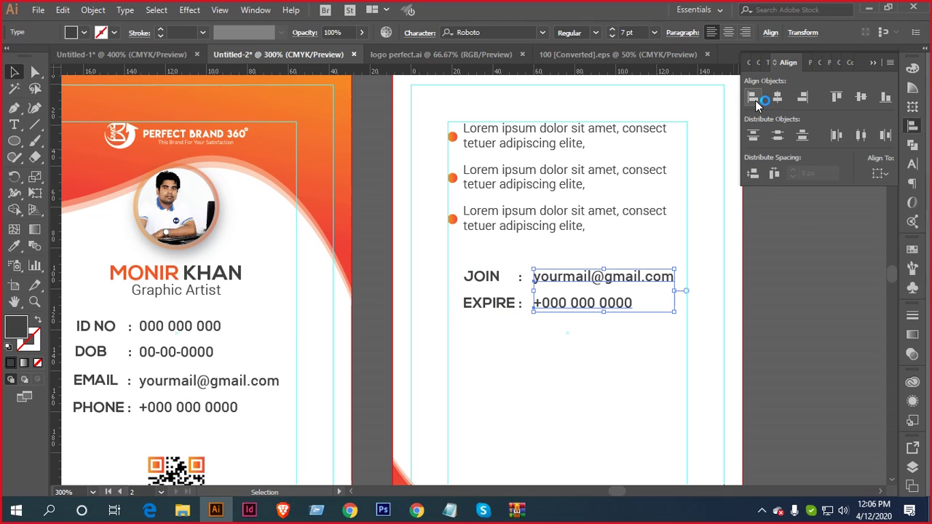
{"action": "left_click", "coordinate": [753, 102]}
Replace both the JOIN and EXPIRE values with the date placeholder 00-00-0000
{"action": "key", "text": "t"}
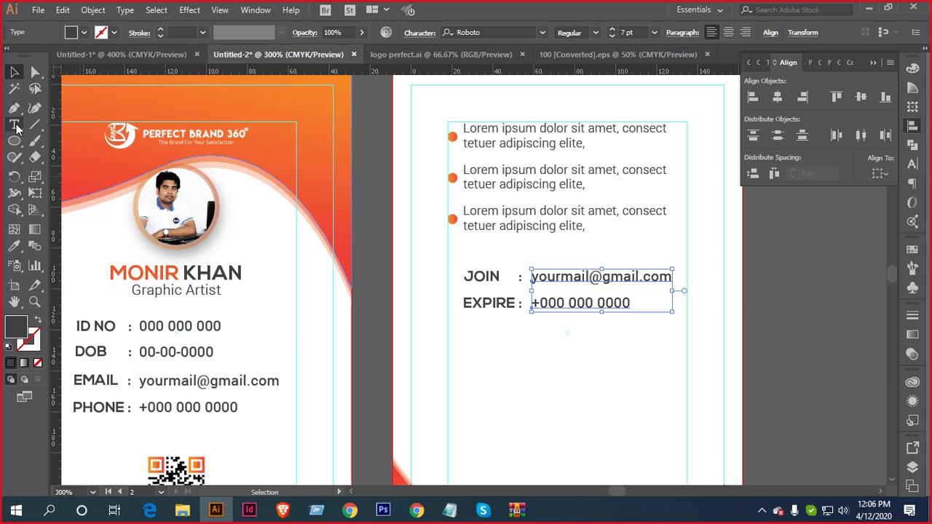
{"action": "left_click", "coordinate": [546, 277]}
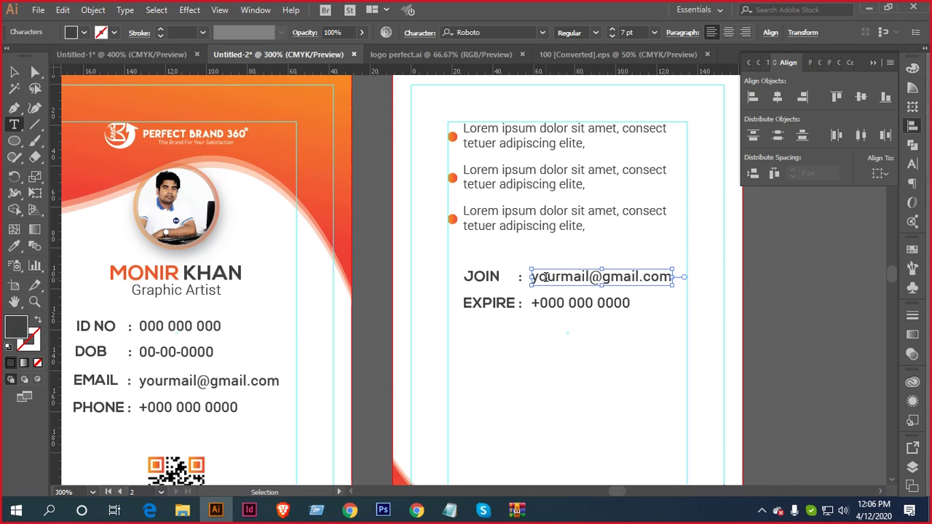
{"action": "key", "text": "ctrl+a"}
{"action": "type", "text": "00"}
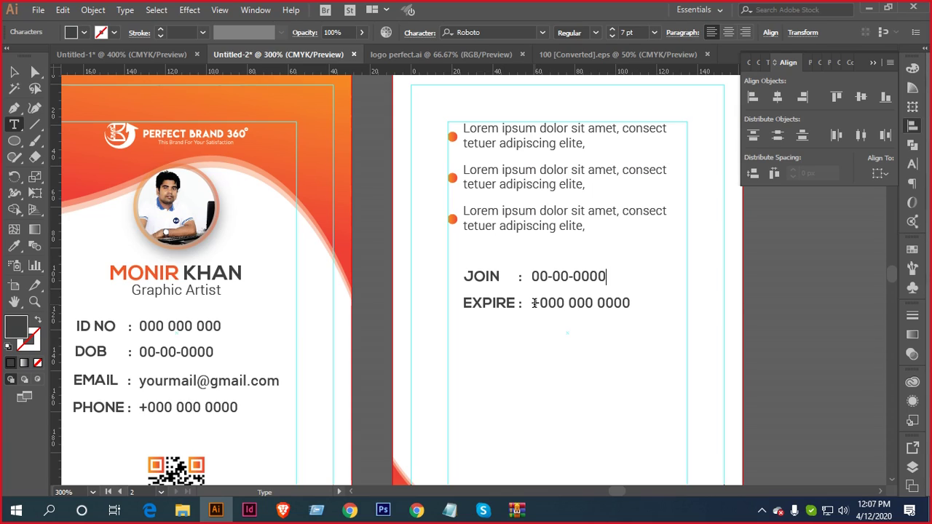
{"action": "left_click_drag", "start_coordinate": [533, 303], "coordinate": [653, 303]}
{"action": "type", "text": "00-"}
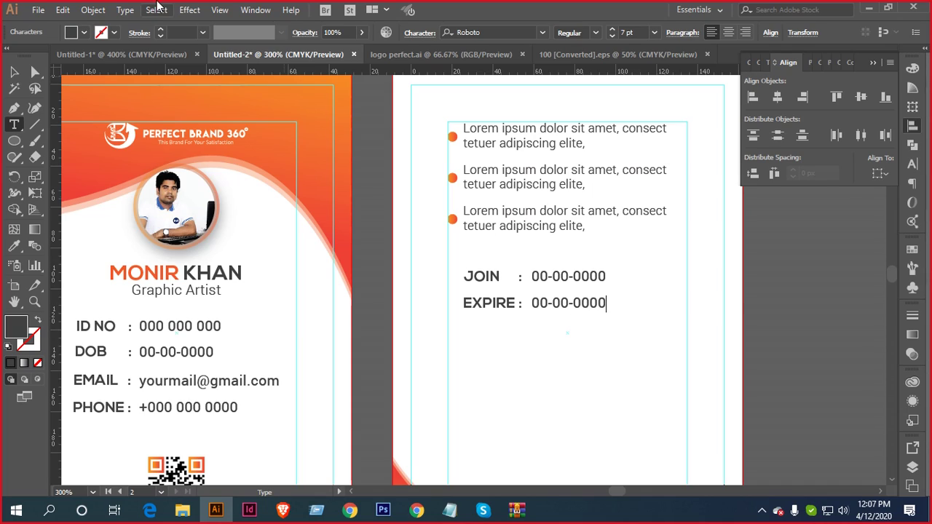
{"action": "left_click", "coordinate": [13, 72]}
Group the EXPIRE label with its value, and group the JOIN and EXPIRE lines
{"action": "left_click", "coordinate": [551, 339]}
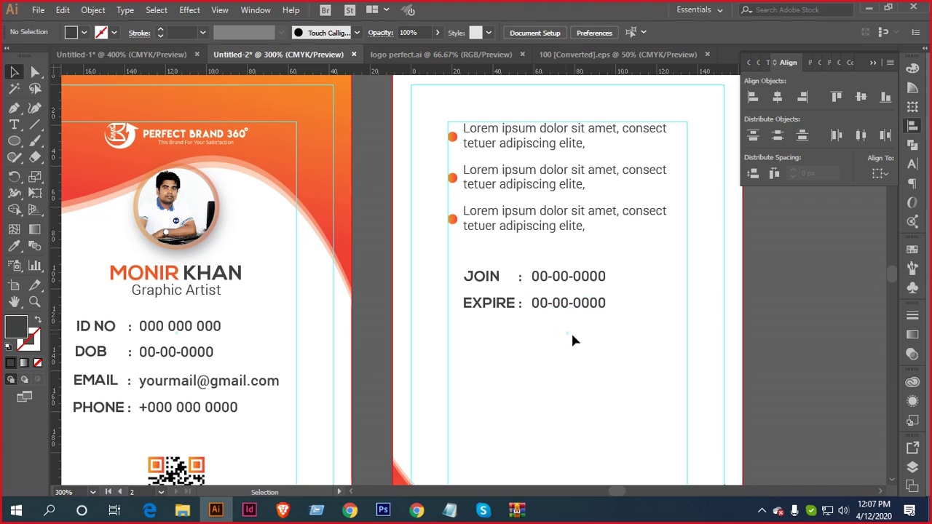
{"action": "left_click_drag", "start_coordinate": [575, 332], "coordinate": [466, 297]}
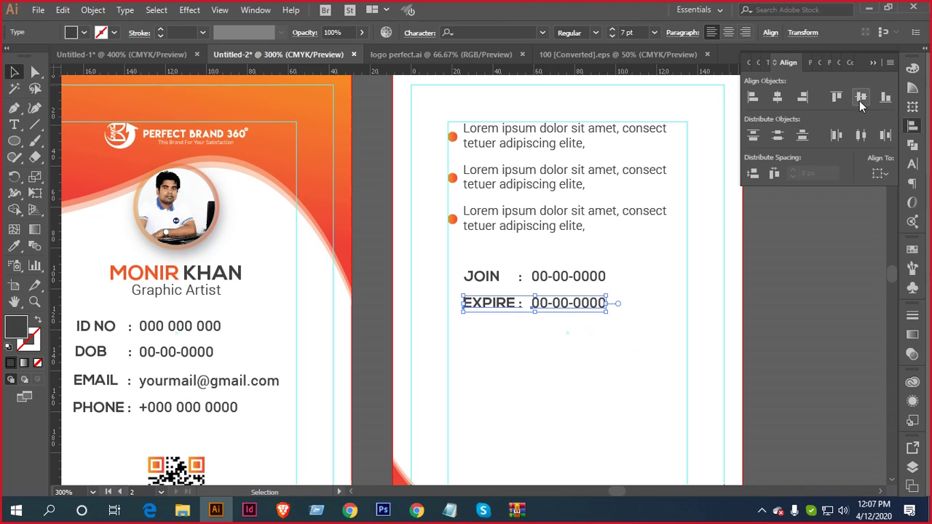
{"action": "key", "text": "ctrl+g"}
{"action": "left_click_drag", "start_coordinate": [470, 255], "coordinate": [568, 299]}
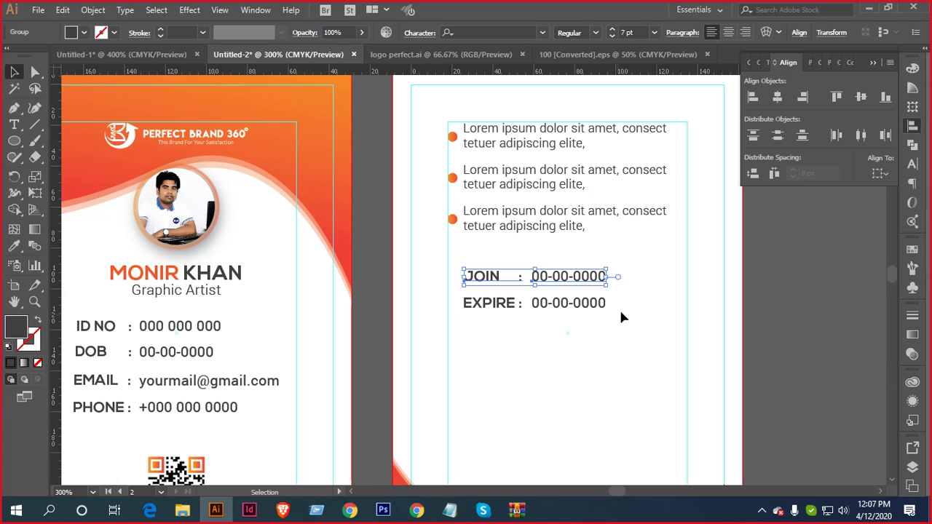
{"action": "left_click", "coordinate": [552, 352]}
{"action": "scroll", "coordinate": [553, 352], "scroll_direction": "down", "scroll_amount": 2}
{"action": "scroll", "coordinate": [633, 327], "scroll_direction": "down", "scroll_amount": 1}
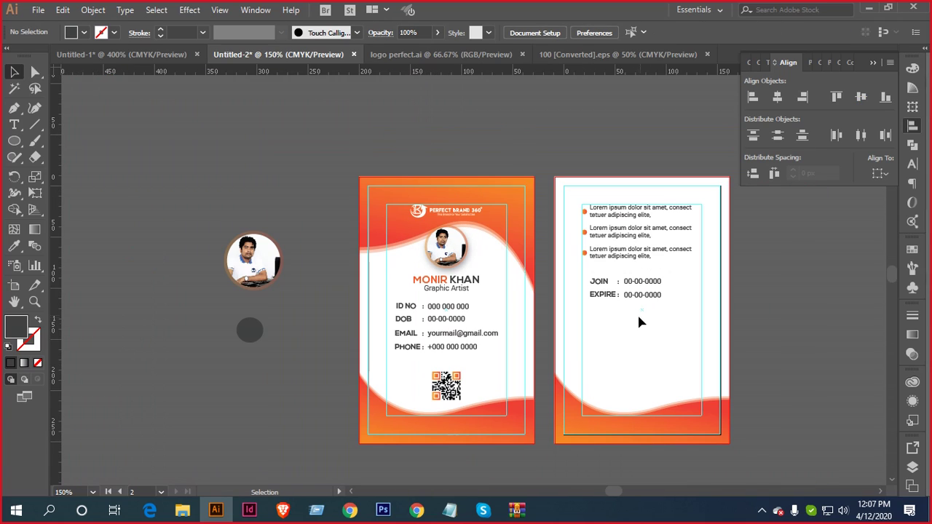
{"action": "scroll", "coordinate": [451, 311], "scroll_direction": "up", "scroll_amount": 1}
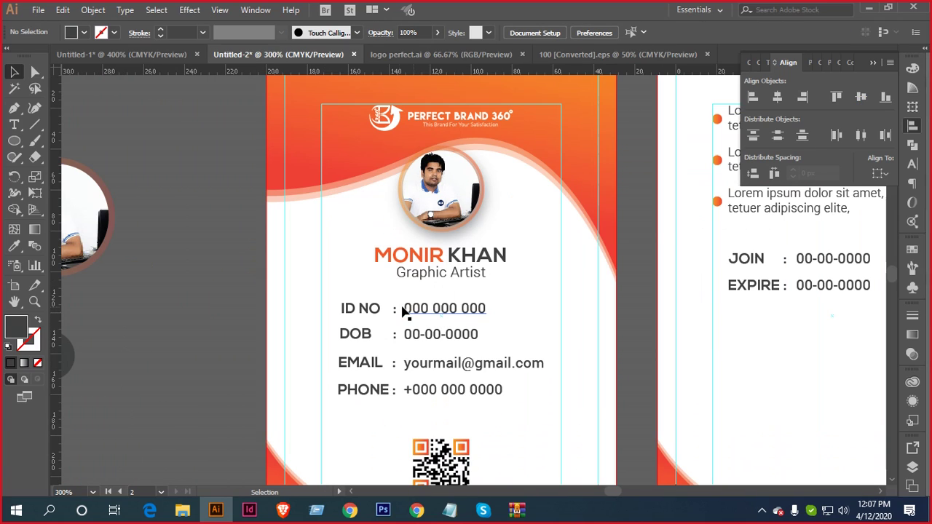
{"action": "scroll", "coordinate": [525, 322], "scroll_direction": "right", "scroll_amount": 2}
{"action": "left_click_drag", "start_coordinate": [723, 325], "coordinate": [650, 251]}
{"action": "scroll", "coordinate": [633, 297], "scroll_direction": "right", "scroll_amount": 4}
{"action": "key", "text": "v"}
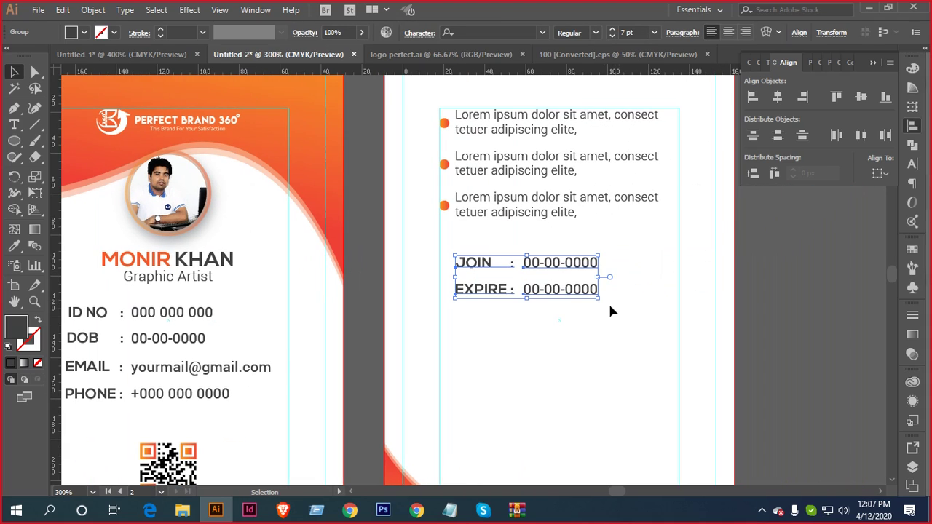
{"action": "key", "text": "ctrl+g"}
Nudge the EXPIRE line up so it sits directly below JOIN
{"action": "left_click", "coordinate": [550, 281]}
{"action": "left_click", "coordinate": [551, 295]}
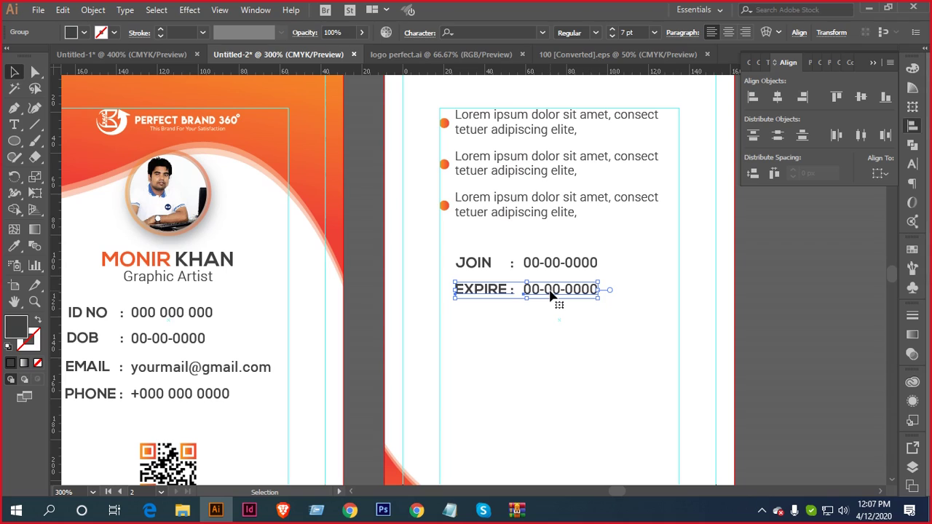
{"action": "key", "text": "shift+Up"}
{"action": "key", "text": "Down"}
{"action": "key", "text": "Down"}
{"action": "key", "text": "Down"}
{"action": "key", "text": "Down"}
{"action": "left_click", "coordinate": [493, 228]}
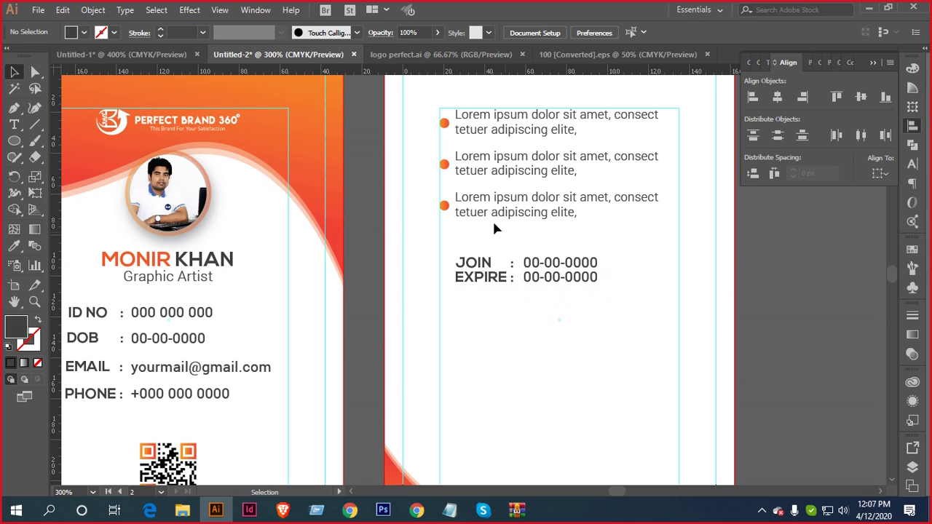
{"action": "left_click_drag", "start_coordinate": [454, 243], "coordinate": [570, 264]}
Zoom out to show both cards and select the front card's detail rows
{"action": "key", "text": "ctrl+minus"}
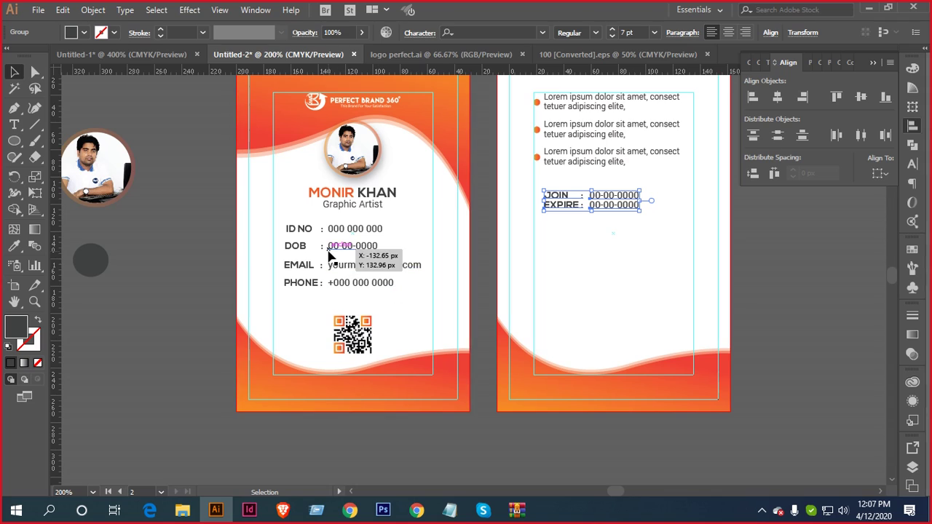
{"action": "scroll", "coordinate": [329, 256], "scroll_direction": "up", "scroll_amount": 1}
{"action": "scroll", "coordinate": [375, 260], "scroll_direction": "down", "scroll_amount": 2}
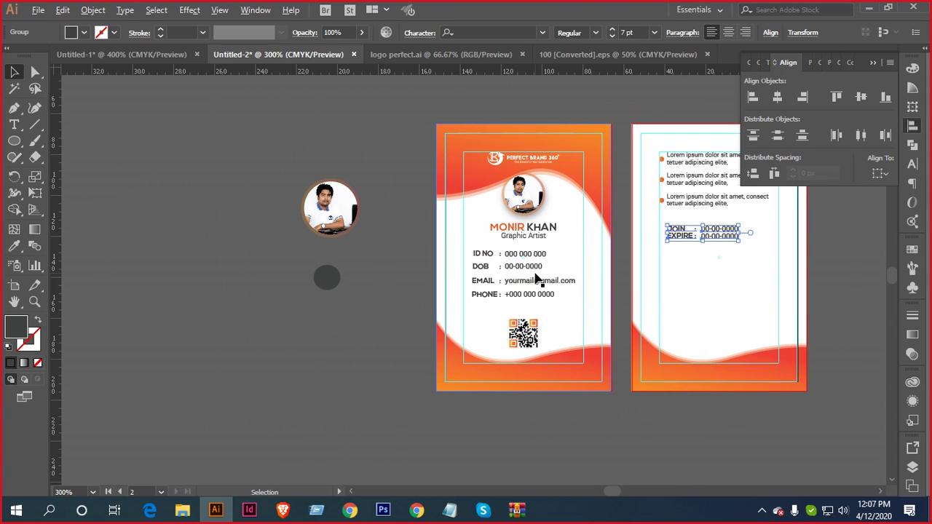
{"action": "scroll", "coordinate": [539, 273], "scroll_direction": "up", "scroll_amount": 3}
{"action": "left_click", "coordinate": [529, 228]}
Ungroup the front details, nudge ID NO down, and lock the background shape
{"action": "right_click", "coordinate": [527, 228]}
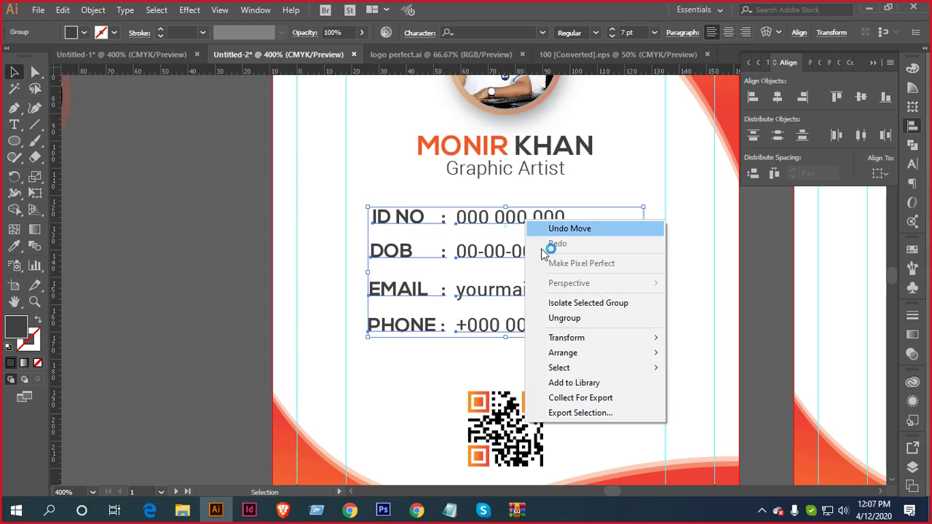
{"action": "left_click", "coordinate": [568, 318]}
{"action": "left_click", "coordinate": [774, 235]}
{"action": "left_click", "coordinate": [497, 220]}
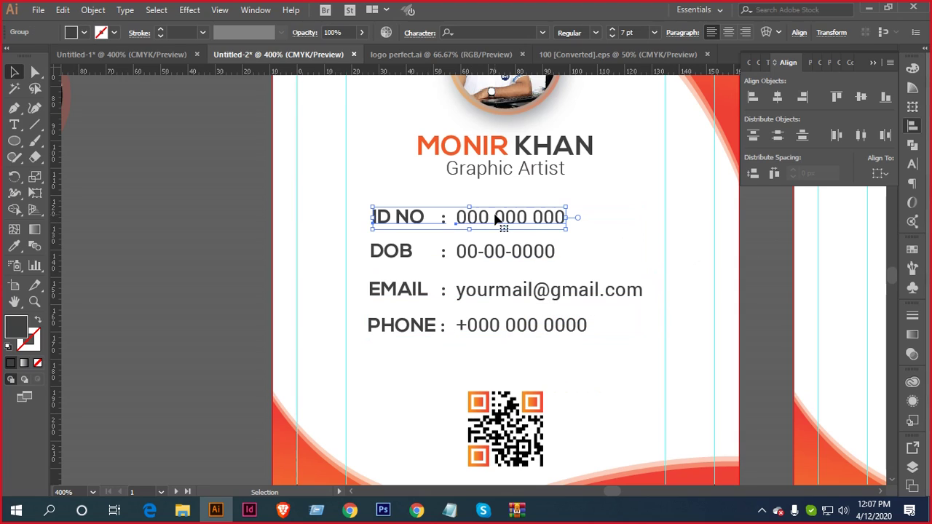
{"action": "key", "text": "Down"}
{"action": "key", "text": "Down"}
{"action": "key", "text": "Down"}
{"action": "key", "text": "Down"}
{"action": "key", "text": "Down"}
{"action": "key", "text": "Down"}
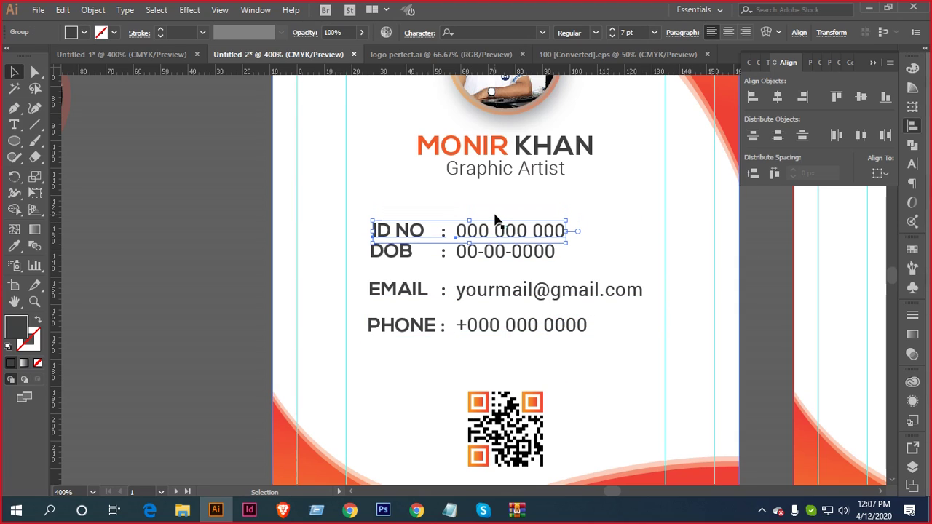
{"action": "left_click", "coordinate": [507, 326]}
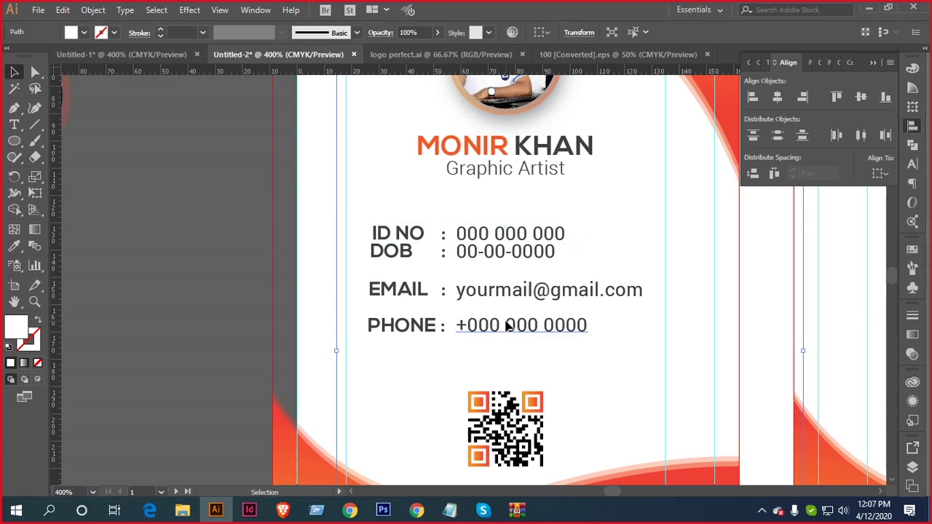
{"action": "key", "text": "ctrl+z"}
{"action": "key", "text": "ctrl+2"}
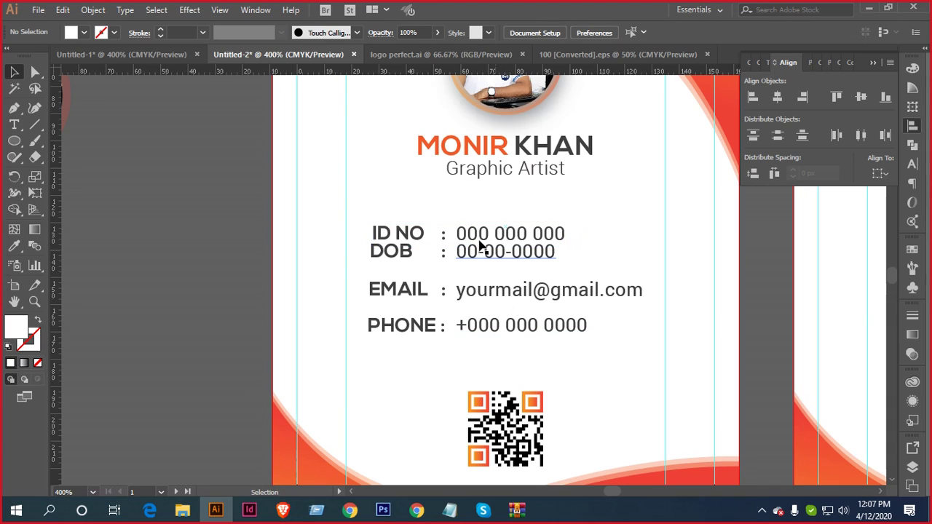
Distribute the ID NO, DOB, EMAIL and PHONE rows evenly by vertical centre
{"action": "left_click_drag", "start_coordinate": [452, 210], "coordinate": [509, 333]}
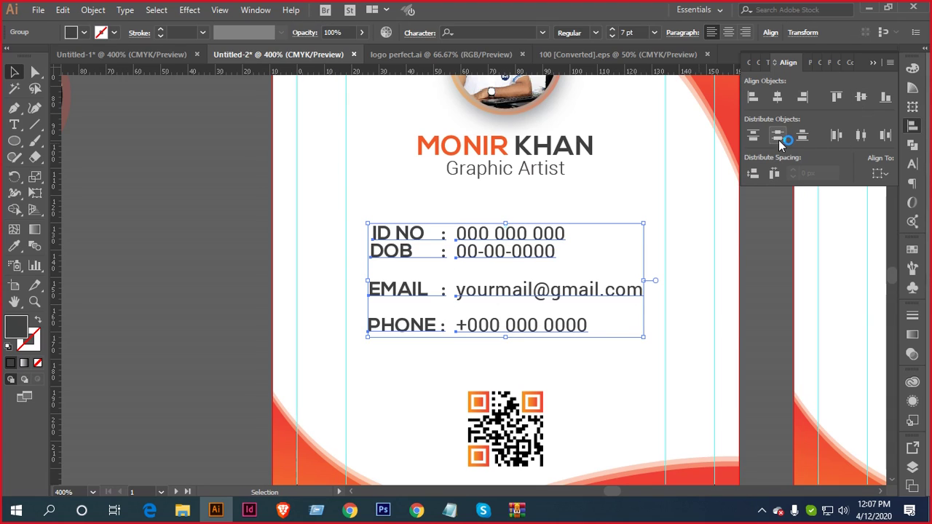
{"action": "left_click", "coordinate": [753, 173]}
{"action": "left_click", "coordinate": [760, 243]}
{"action": "scroll", "coordinate": [645, 243], "scroll_direction": "down", "scroll_amount": 1}
{"action": "left_click_drag", "start_coordinate": [648, 243], "coordinate": [426, 276]}
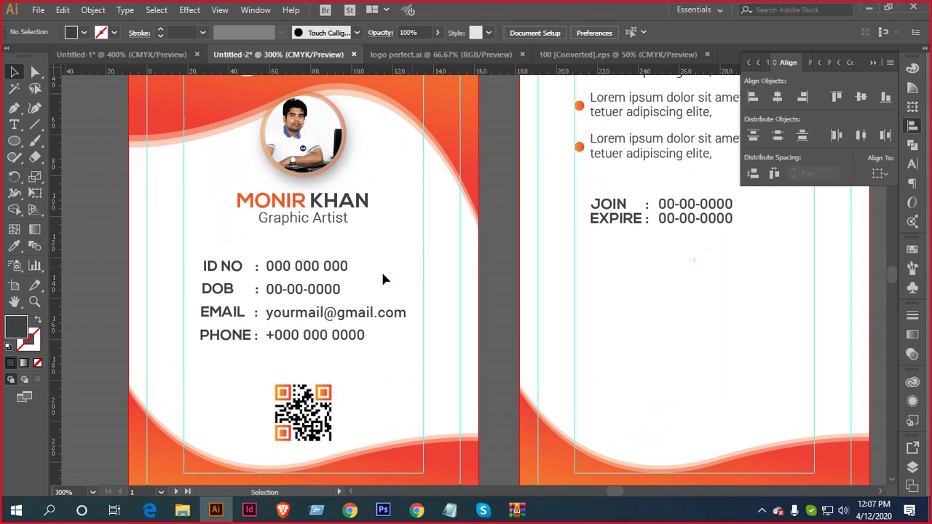
Copy the ID NO and DOB rows onto the back card and bring them to the front
{"action": "left_click", "coordinate": [336, 290]}
{"action": "left_click_drag", "start_coordinate": [345, 269], "coordinate": [730, 250]}
{"action": "scroll", "coordinate": [697, 270], "scroll_direction": "up", "scroll_amount": 3}
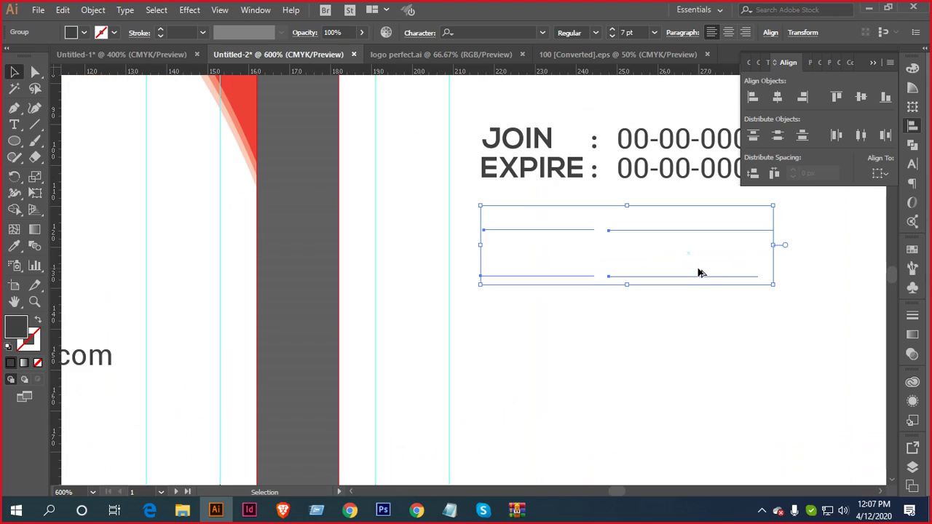
{"action": "right_click", "coordinate": [697, 268]}
{"action": "mouse_move", "coordinate": [764, 397]}
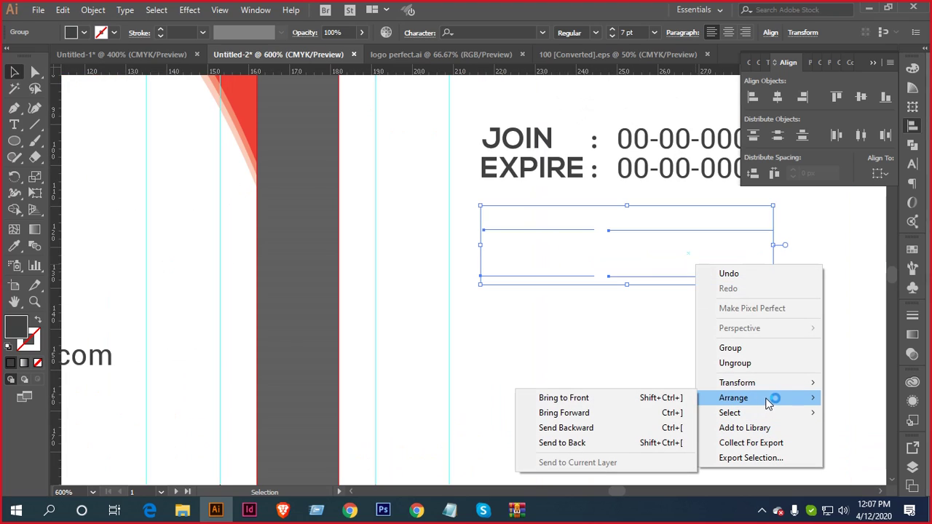
{"action": "left_click", "coordinate": [659, 398]}
{"action": "left_click_drag", "start_coordinate": [664, 316], "coordinate": [619, 354]}
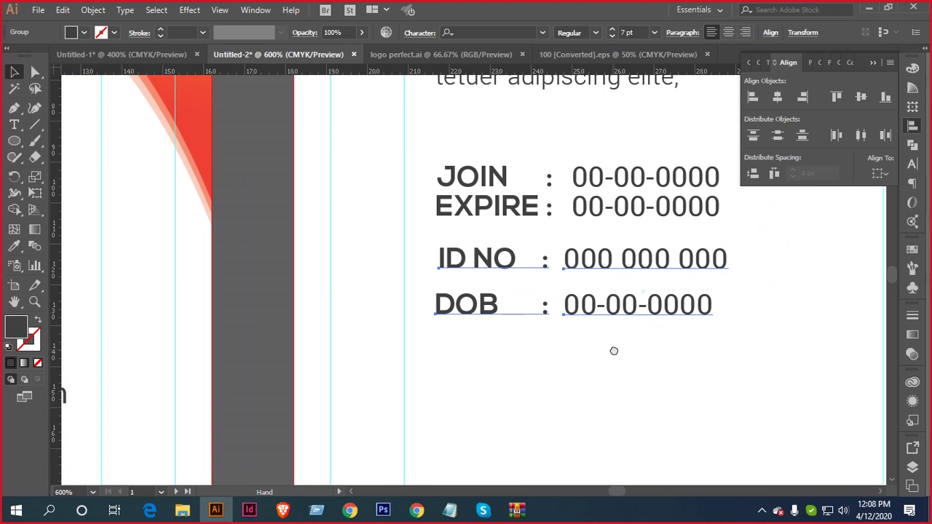
Move the JOIN and EXPIRE lines down over the copied ID NO and DOB rows
{"action": "left_click_drag", "start_coordinate": [601, 212], "coordinate": [602, 306]}
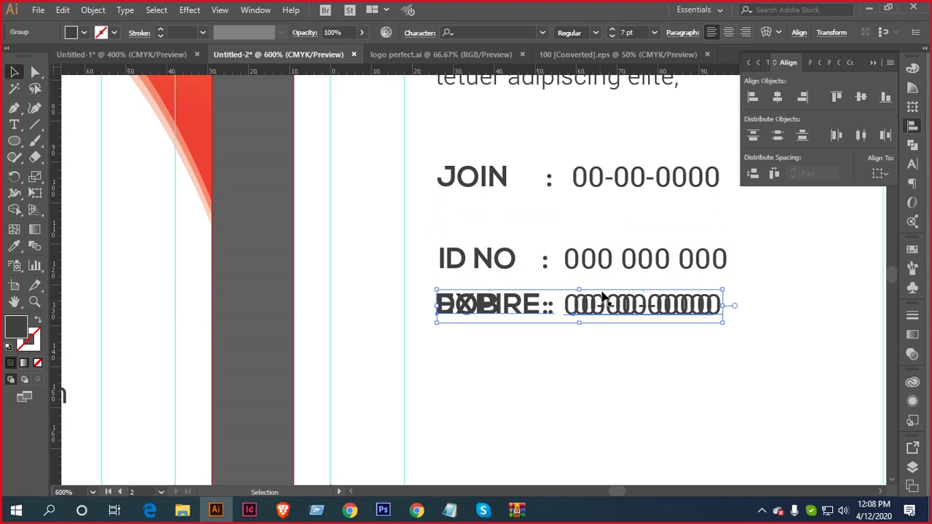
{"action": "left_click_drag", "start_coordinate": [603, 182], "coordinate": [596, 261]}
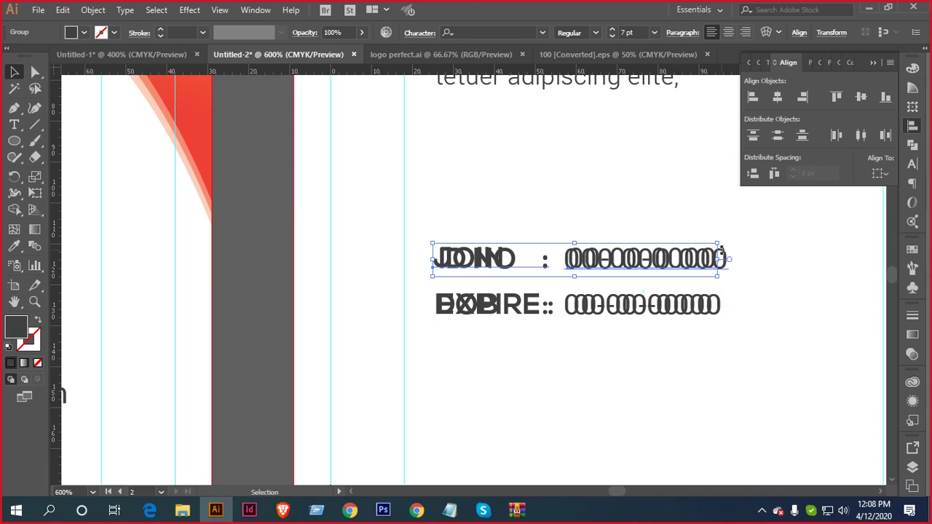
{"action": "left_click", "coordinate": [717, 318]}
{"action": "key", "text": "Delete"}
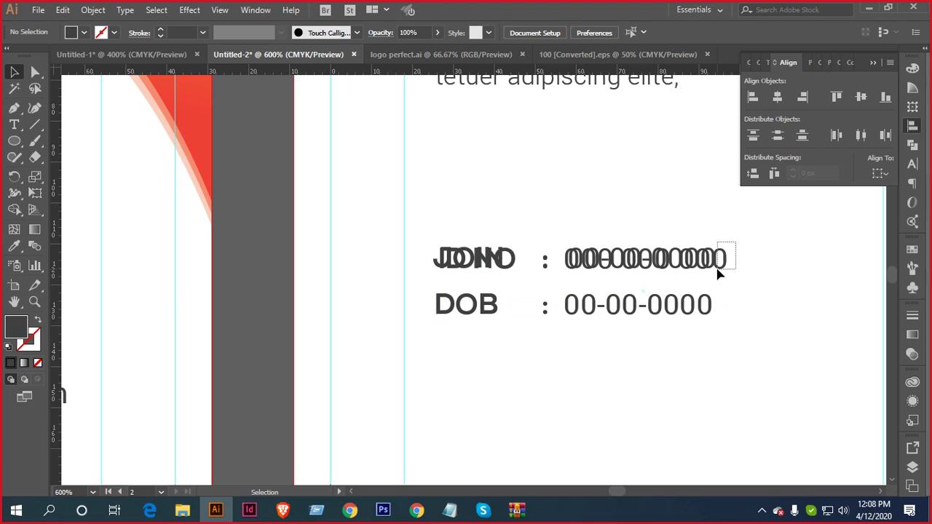
{"action": "left_click", "coordinate": [718, 273]}
{"action": "key", "text": "Delete"}
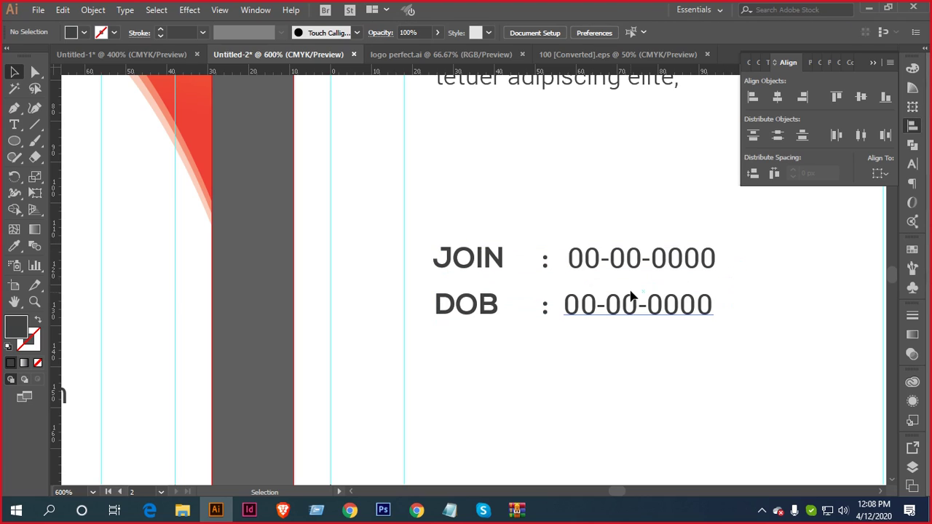
{"action": "key", "text": "ctrl+z"}
{"action": "left_click", "coordinate": [758, 270]}
{"action": "key", "text": "ctrl+z"}
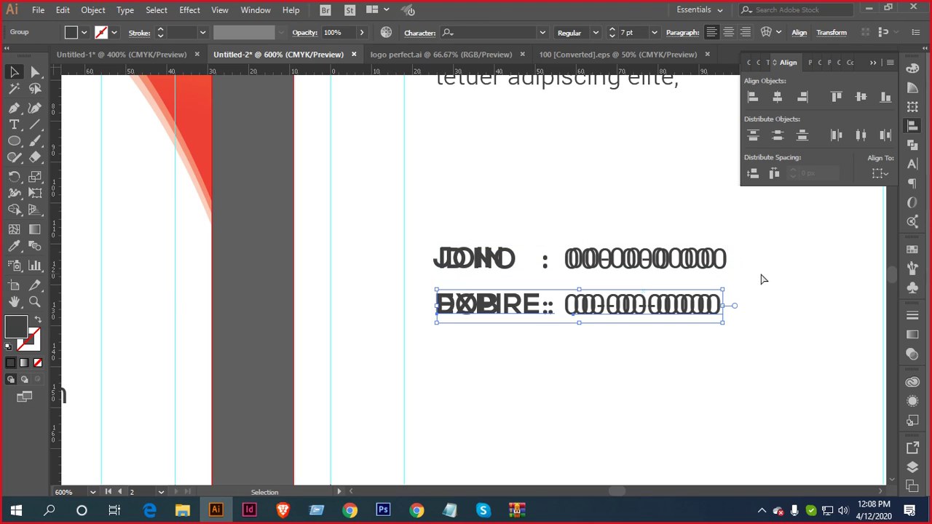
{"action": "left_click", "coordinate": [686, 284]}
Delete the copied ID NO and DOB lines, leaving JOIN and EXPIRE
{"action": "left_click_drag", "start_coordinate": [570, 316], "coordinate": [563, 333]}
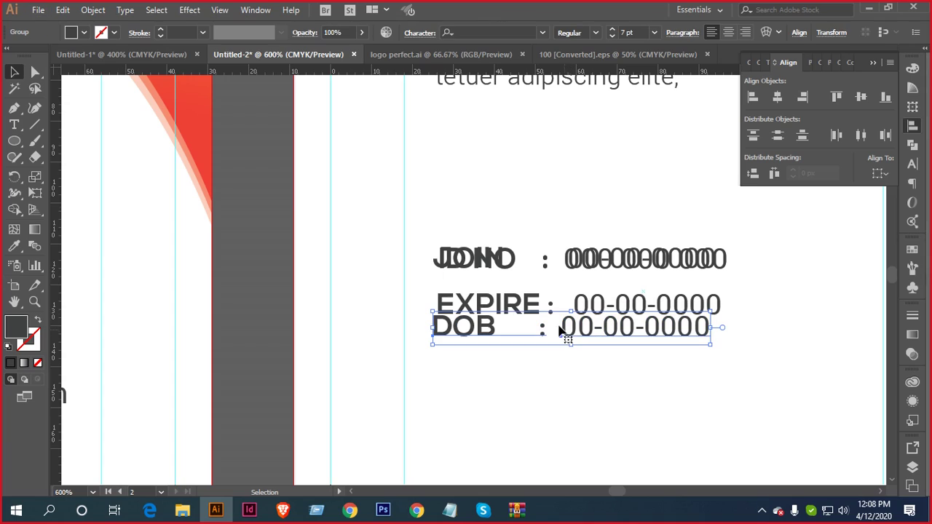
{"action": "left_click", "coordinate": [502, 311]}
{"action": "left_click_drag", "start_coordinate": [493, 339], "coordinate": [474, 347]}
{"action": "key", "text": "Delete"}
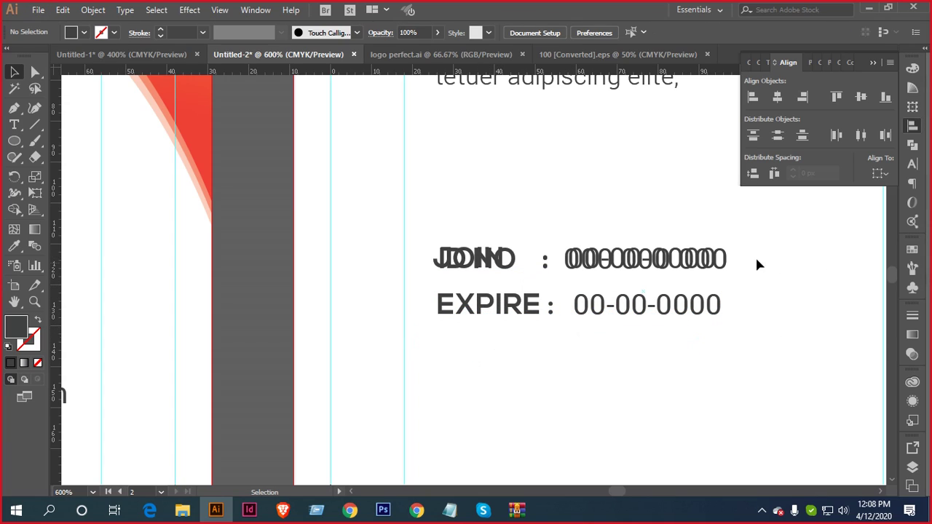
{"action": "left_click", "coordinate": [717, 268]}
{"action": "key", "text": "Delete"}
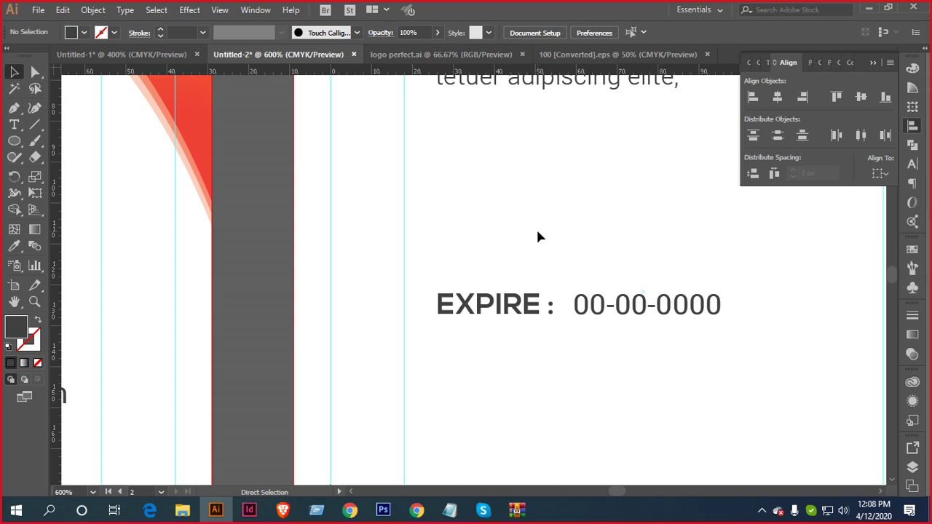
{"action": "key", "text": "ctrl+z"}
{"action": "key", "text": "ctrl+z"}
{"action": "key", "text": "ctrl+z"}
{"action": "key", "text": "ctrl+z"}
{"action": "key", "text": "ctrl+z"}
{"action": "key", "text": "v"}
{"action": "left_click", "coordinate": [547, 235]}
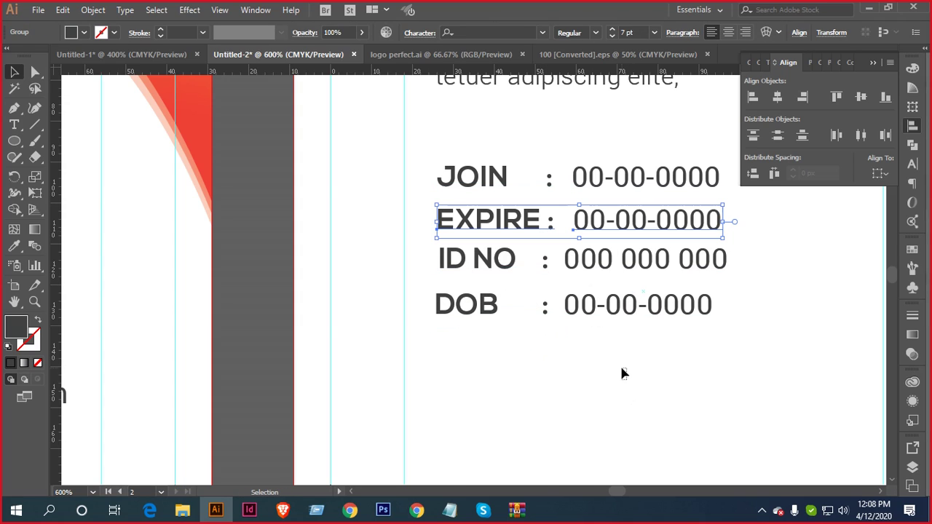
{"action": "left_click_drag", "start_coordinate": [626, 379], "coordinate": [500, 285]}
{"action": "key", "text": "Delete"}
{"action": "scroll", "coordinate": [558, 276], "scroll_direction": "down", "scroll_amount": 2}
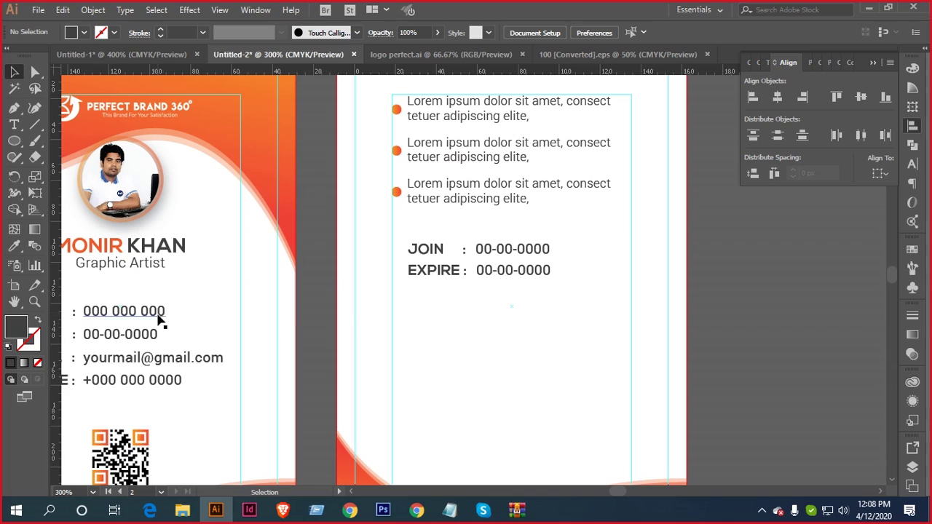
Align the JOIN/EXPIRE group to the artboard's horizontal centre
{"action": "left_click", "coordinate": [510, 275]}
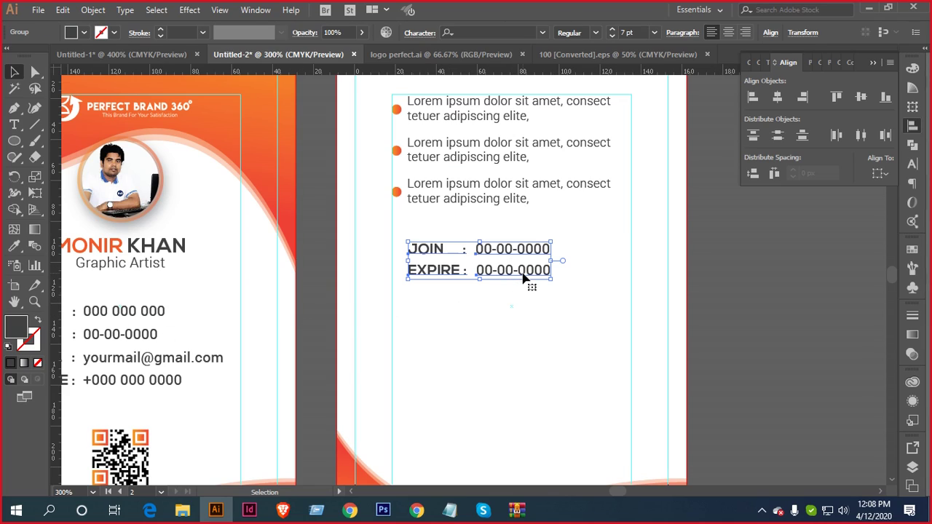
{"action": "key", "text": "shift+Right"}
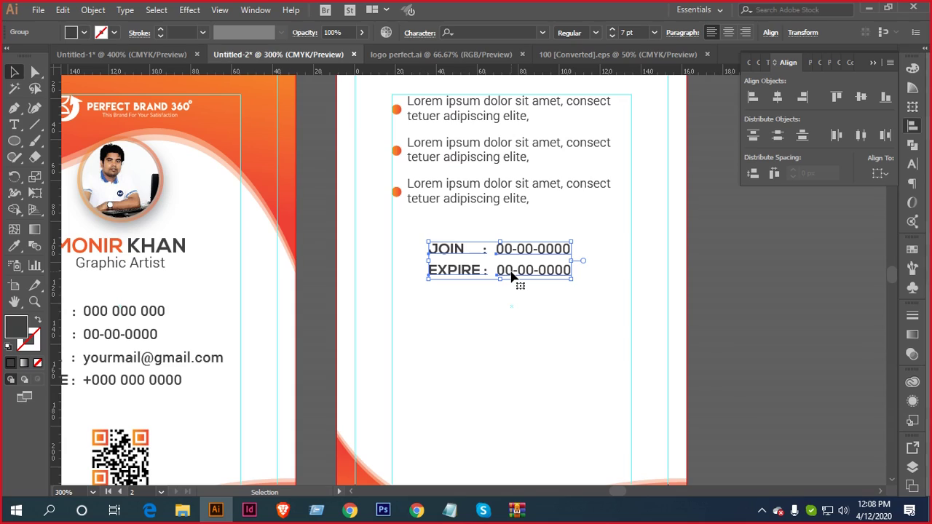
{"action": "key", "text": "a"}
{"action": "key", "text": "v"}
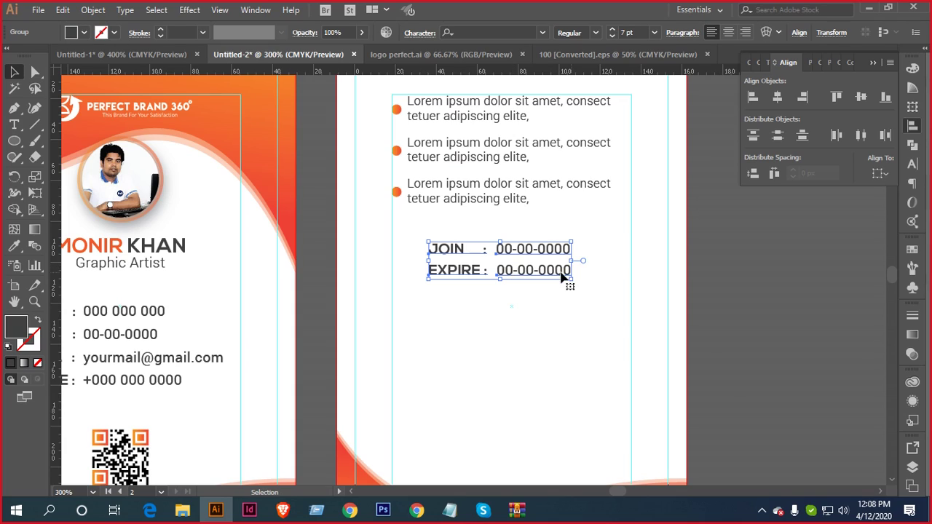
{"action": "left_click", "coordinate": [881, 173]}
{"action": "left_click", "coordinate": [855, 218]}
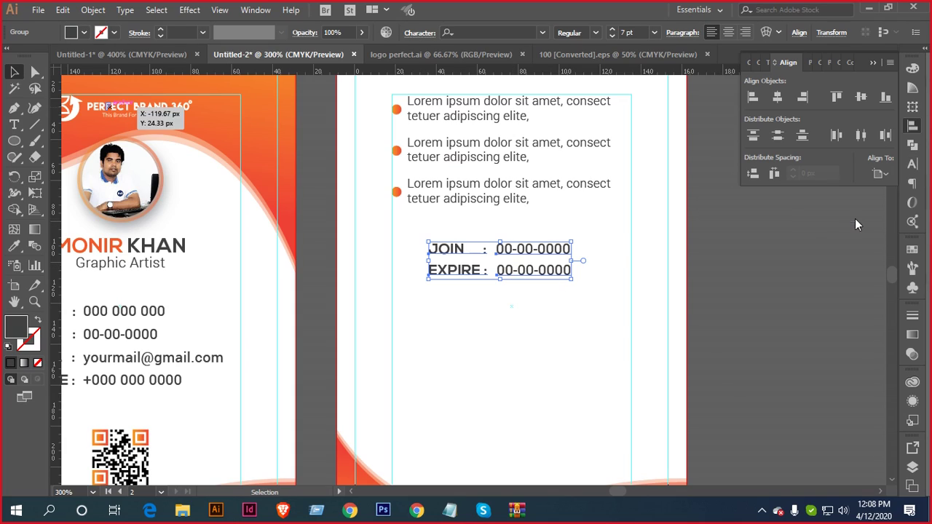
{"action": "left_click", "coordinate": [777, 97]}
Nudge the JOIN/EXPIRE group slightly down below the bullet points
{"action": "left_click", "coordinate": [562, 196]}
{"action": "key", "text": "ctrl+minus"}
{"action": "key", "text": "ctrl+minus"}
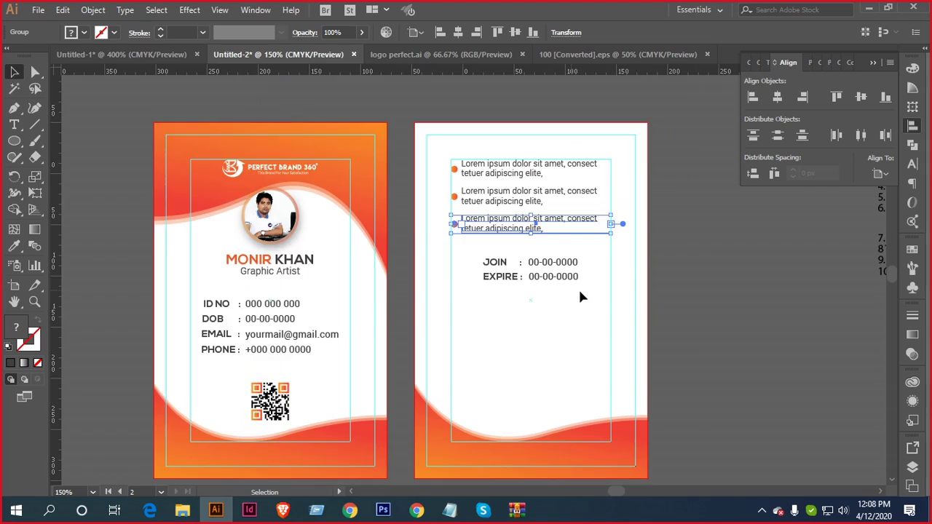
{"action": "left_click", "coordinate": [553, 271]}
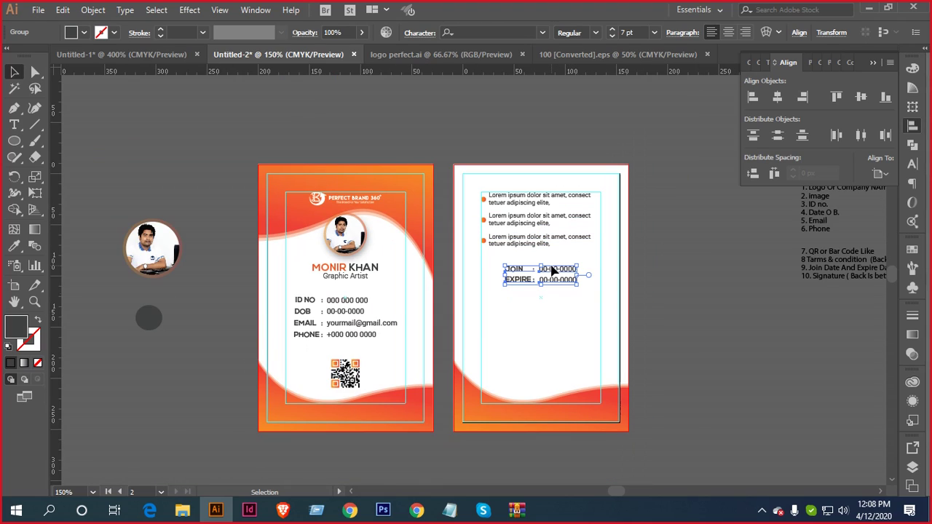
{"action": "left_click", "coordinate": [543, 331]}
{"action": "left_click_drag", "start_coordinate": [497, 310], "coordinate": [601, 284]}
{"action": "left_click", "coordinate": [662, 241]}
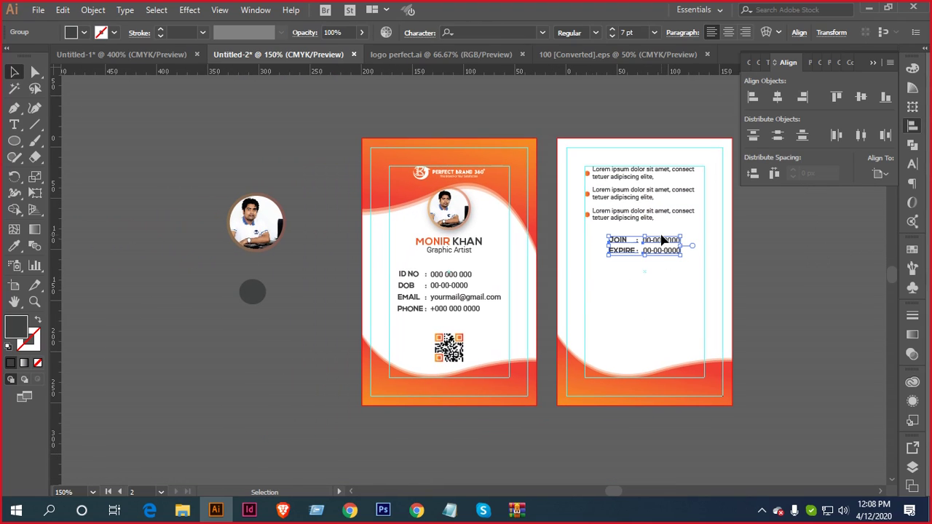
{"action": "key", "text": "Down"}
{"action": "key", "text": "Down"}
{"action": "left_click", "coordinate": [632, 292]}
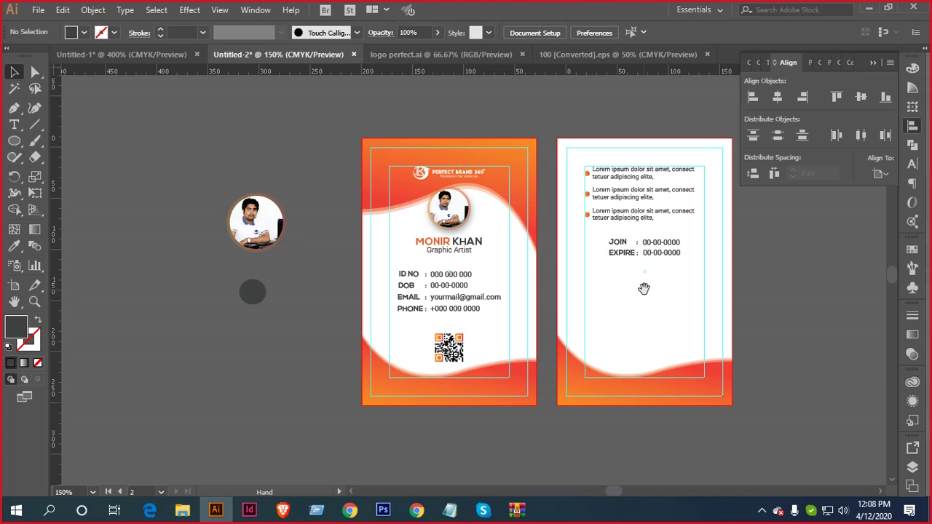
{"action": "left_click_drag", "start_coordinate": [642, 287], "coordinate": [551, 257]}
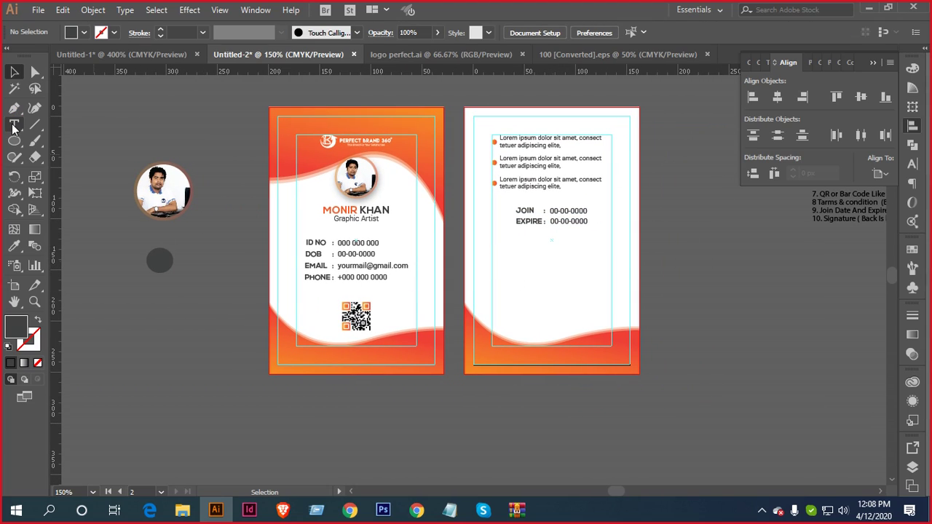
Ungroup the signature and logo group on the reference card
{"action": "left_click", "coordinate": [88, 58]}
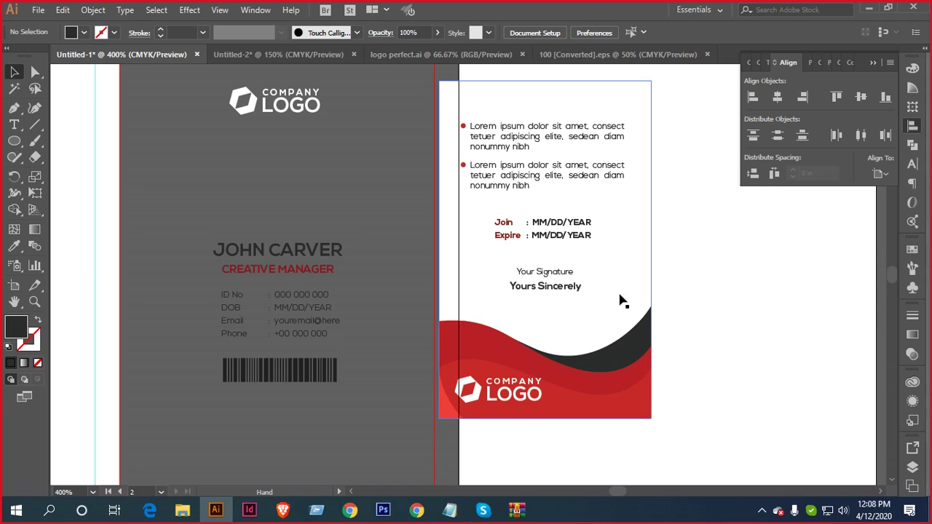
{"action": "scroll", "coordinate": [546, 258], "scroll_direction": "up", "scroll_amount": 3}
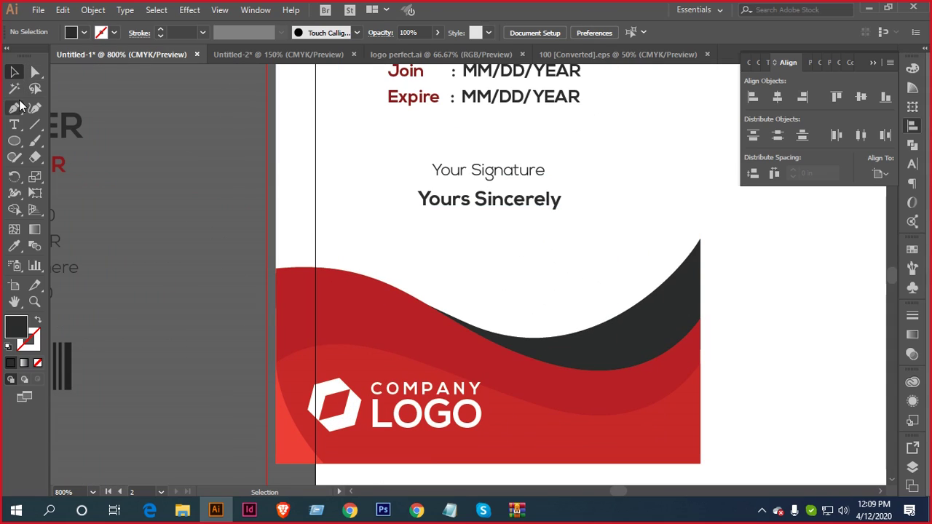
{"action": "mouse_move", "coordinate": [509, 177]}
{"action": "left_mouse_down"}
{"action": "mouse_move", "coordinate": [395, 127]}
{"action": "mouse_move", "coordinate": [342, 153]}
{"action": "mouse_move", "coordinate": [282, 101]}
{"action": "mouse_move", "coordinate": [343, 174]}
{"action": "mouse_move", "coordinate": [347, 148]}
{"action": "mouse_move", "coordinate": [277, 68]}
{"action": "mouse_move", "coordinate": [297, 59]}
{"action": "left_mouse_up"}
{"action": "right_click", "coordinate": [342, 149]}
{"action": "left_click", "coordinate": [397, 245]}
{"action": "left_click", "coordinate": [599, 170]}
{"action": "right_click", "coordinate": [343, 174]}
{"action": "left_click", "coordinate": [383, 269]}
Drag the Your Signature text onto the back card and give it the ID NO style
{"action": "left_click", "coordinate": [412, 181]}
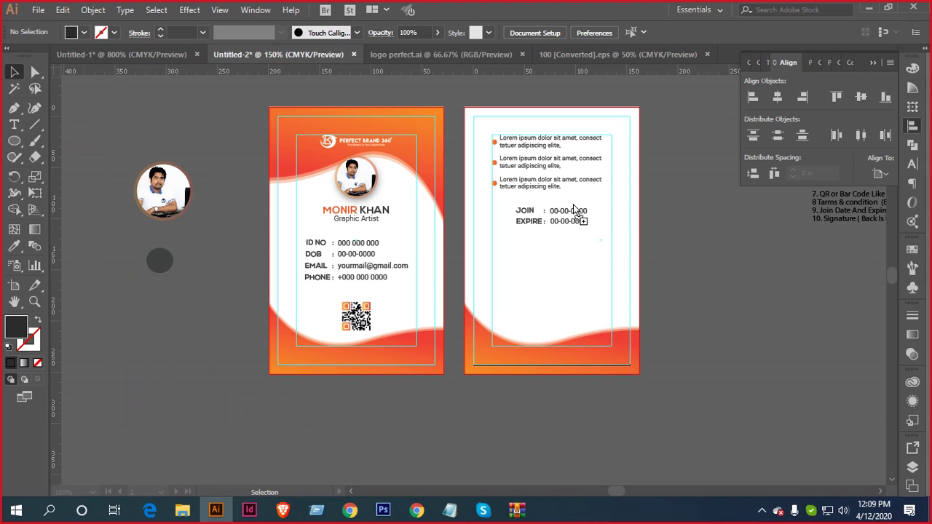
{"action": "left_click_drag", "start_coordinate": [572, 267], "coordinate": [573, 266]}
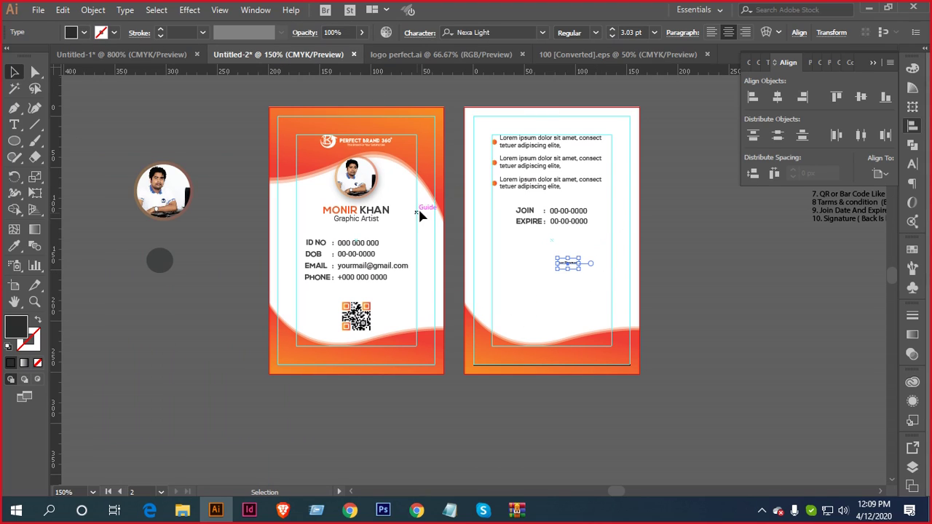
{"action": "scroll", "coordinate": [382, 290], "scroll_direction": "up", "scroll_amount": 3}
{"action": "key", "text": "i"}
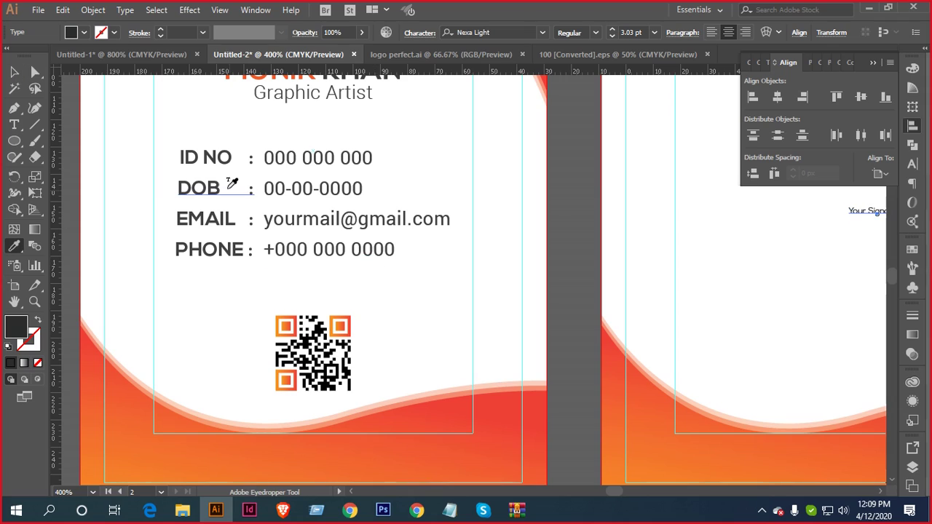
{"action": "left_click", "coordinate": [219, 154]}
{"action": "key", "text": "v"}
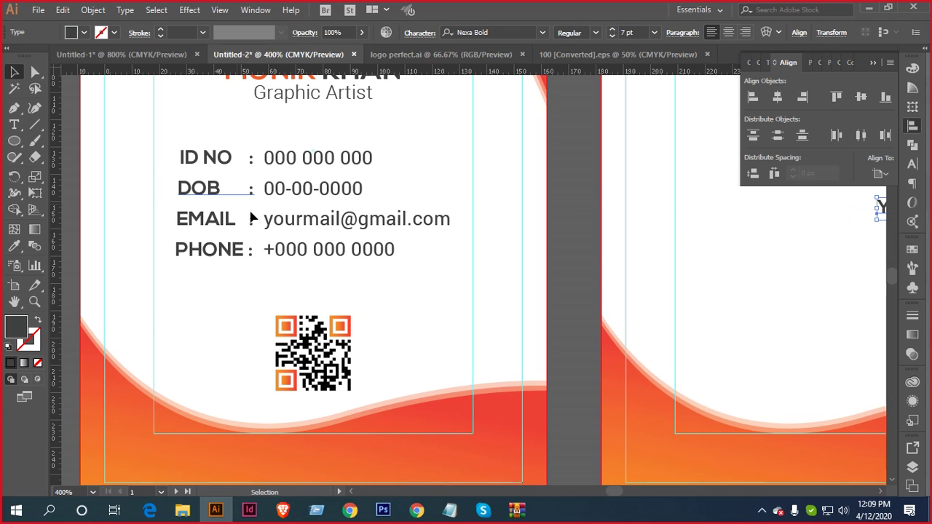
Shift Your Signature slightly down and left below the dates
{"action": "scroll", "coordinate": [409, 282], "scroll_direction": "down", "scroll_amount": 3}
{"action": "scroll", "coordinate": [572, 244], "scroll_direction": "up", "scroll_amount": 4}
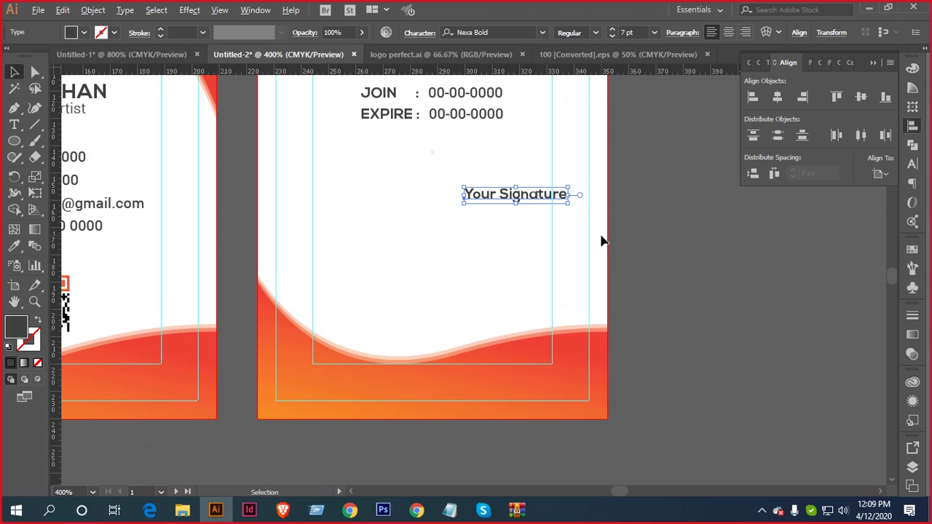
{"action": "left_click_drag", "start_coordinate": [592, 192], "coordinate": [578, 214]}
{"action": "scroll", "coordinate": [555, 247], "scroll_direction": "down", "scroll_amount": 1}
{"action": "left_click_drag", "start_coordinate": [557, 264], "coordinate": [583, 265]}
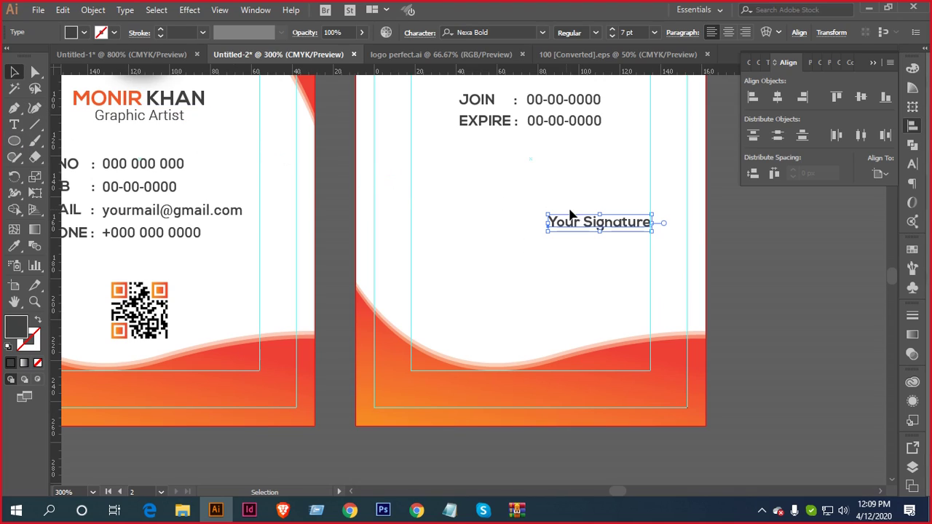
{"action": "left_click", "coordinate": [13, 142]}
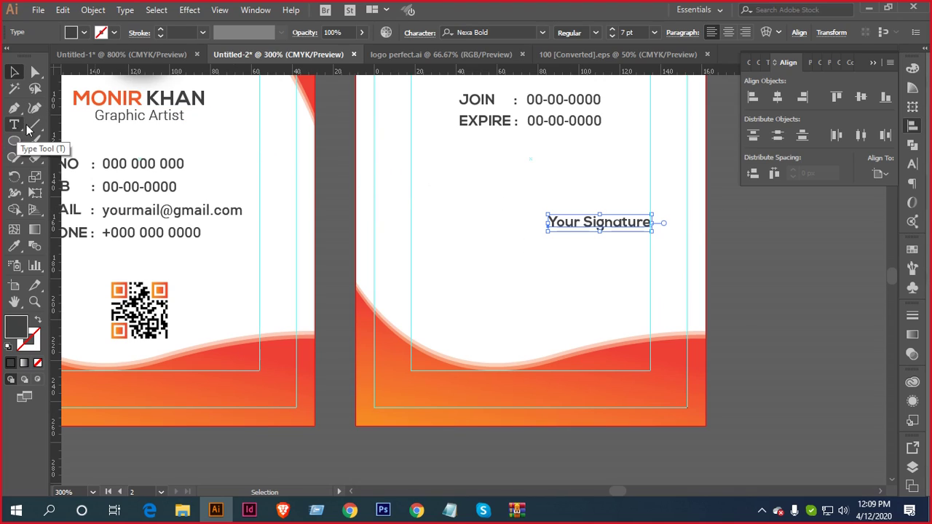
Draw a thin signature line and nudge it to sit just above 'Your Signature'
{"action": "left_click_drag", "start_coordinate": [15, 142], "coordinate": [58, 143]}
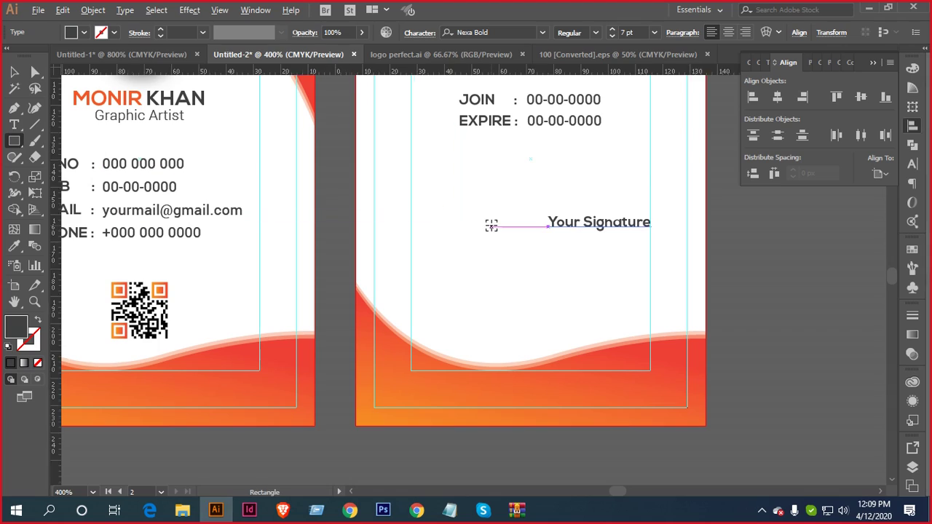
{"action": "scroll", "coordinate": [491, 222], "scroll_direction": "up", "scroll_amount": 2}
{"action": "left_click_drag", "start_coordinate": [587, 218], "coordinate": [385, 207]}
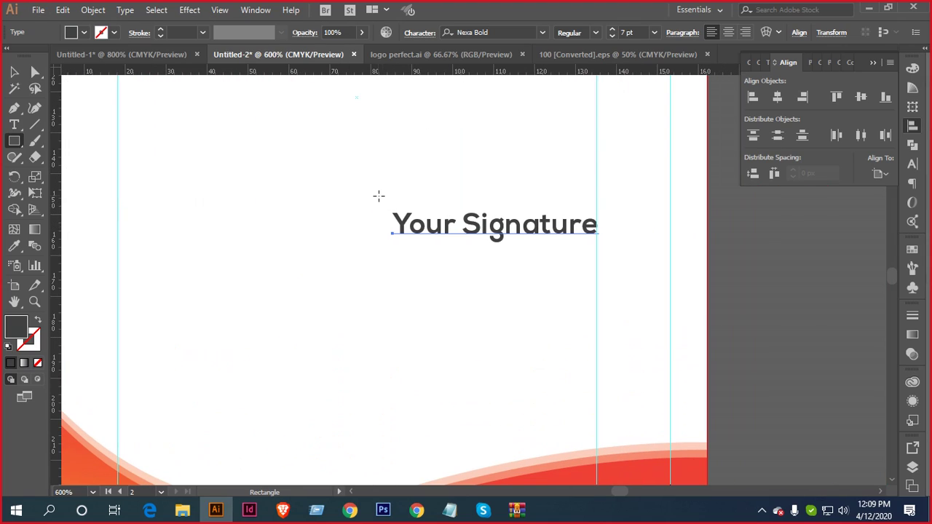
{"action": "mouse_move", "coordinate": [339, 182]}
{"action": "left_mouse_down"}
{"action": "mouse_move", "coordinate": [600, 213]}
{"action": "mouse_move", "coordinate": [596, 181]}
{"action": "left_mouse_up"}
{"action": "left_click", "coordinate": [14, 71]}
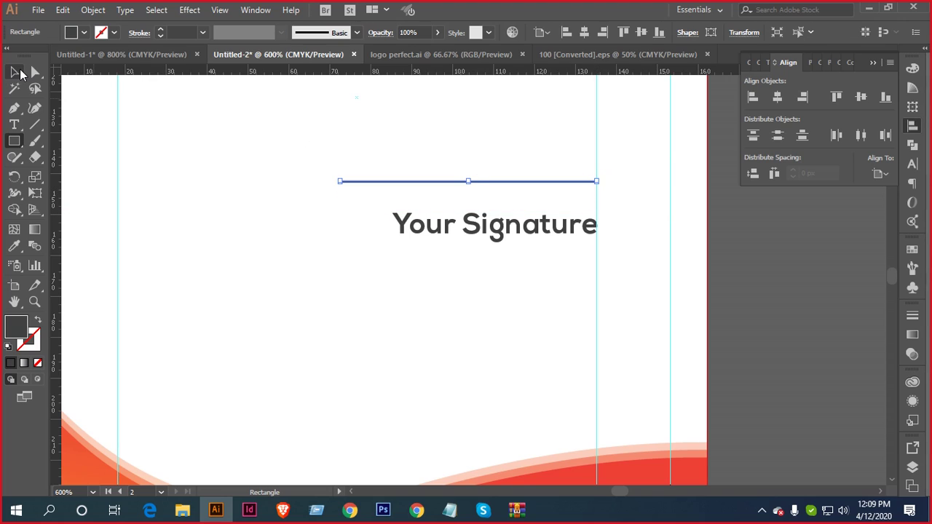
{"action": "left_click", "coordinate": [287, 149]}
{"action": "mouse_move", "coordinate": [409, 148]}
{"action": "left_mouse_down"}
{"action": "mouse_move", "coordinate": [491, 209]}
{"action": "mouse_move", "coordinate": [513, 188]}
{"action": "left_mouse_up"}
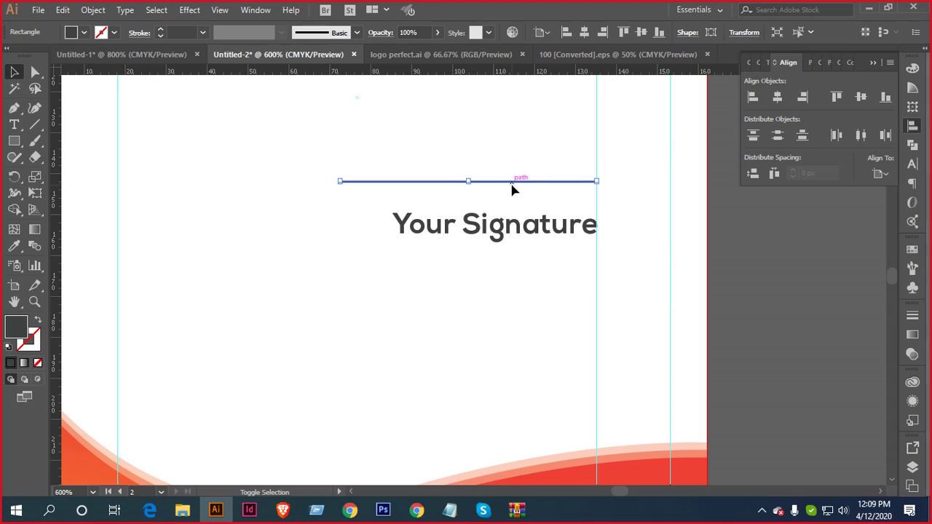
{"action": "key", "text": "shift+Down"}
{"action": "key", "text": "Up"}
{"action": "key", "text": "Up"}
{"action": "key", "text": "Up"}
{"action": "key", "text": "Up"}
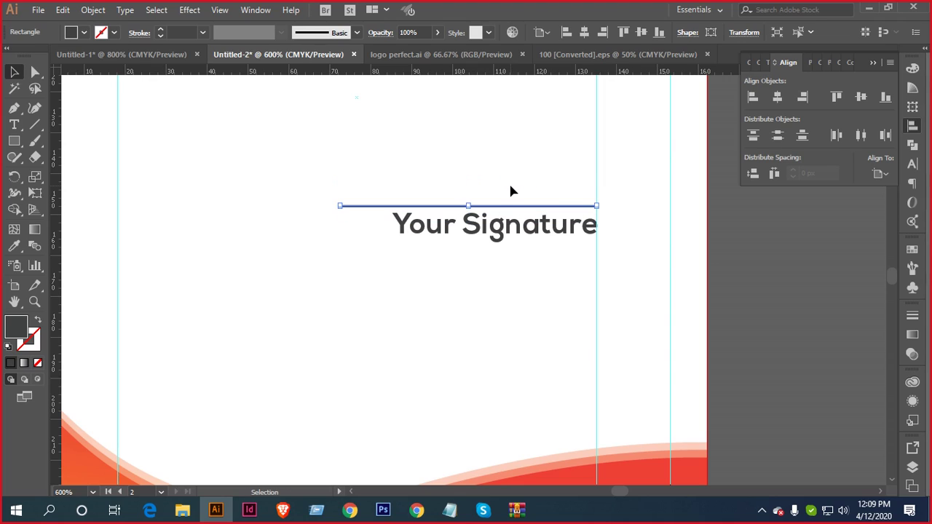
Right-align the line and 'Your Signature' relative to the selection, then nudge them slightly right
{"action": "left_click_drag", "start_coordinate": [436, 159], "coordinate": [574, 248]}
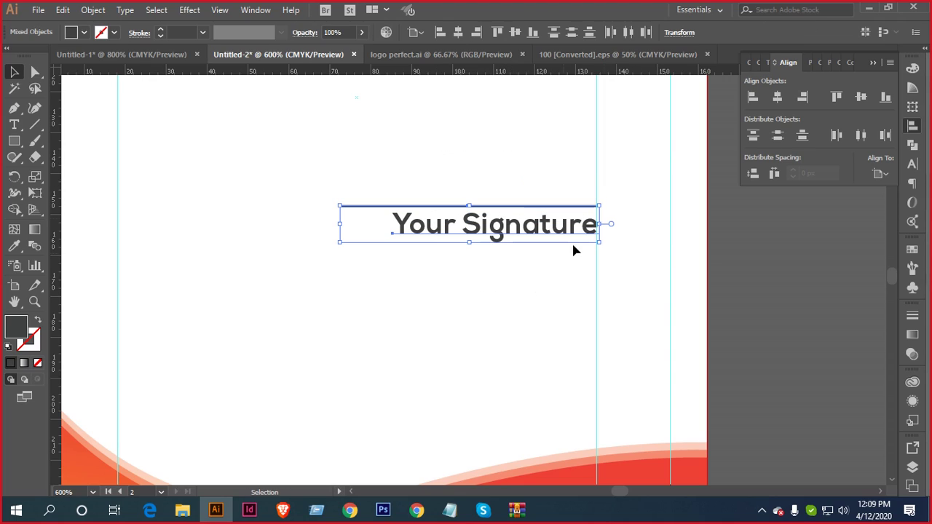
{"action": "left_click", "coordinate": [803, 96]}
{"action": "left_click", "coordinate": [884, 175]}
{"action": "left_click", "coordinate": [848, 188]}
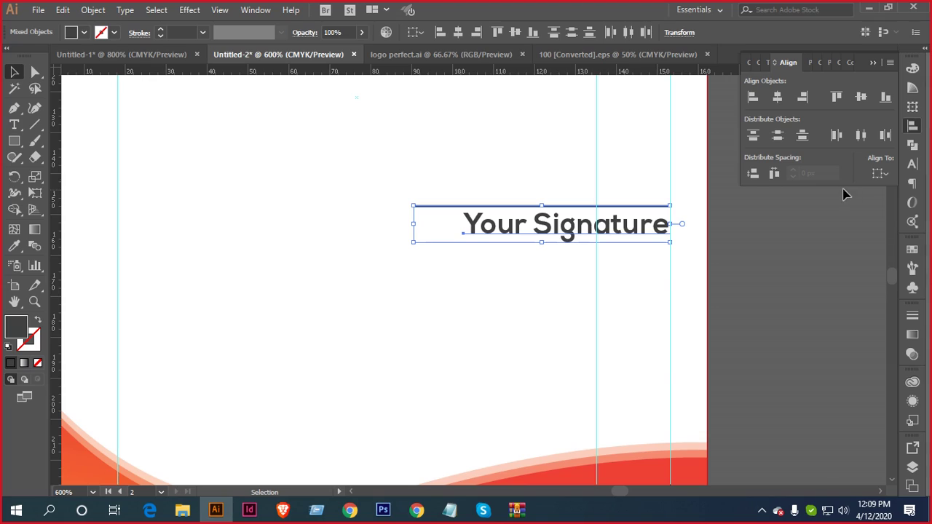
{"action": "left_click", "coordinate": [803, 99]}
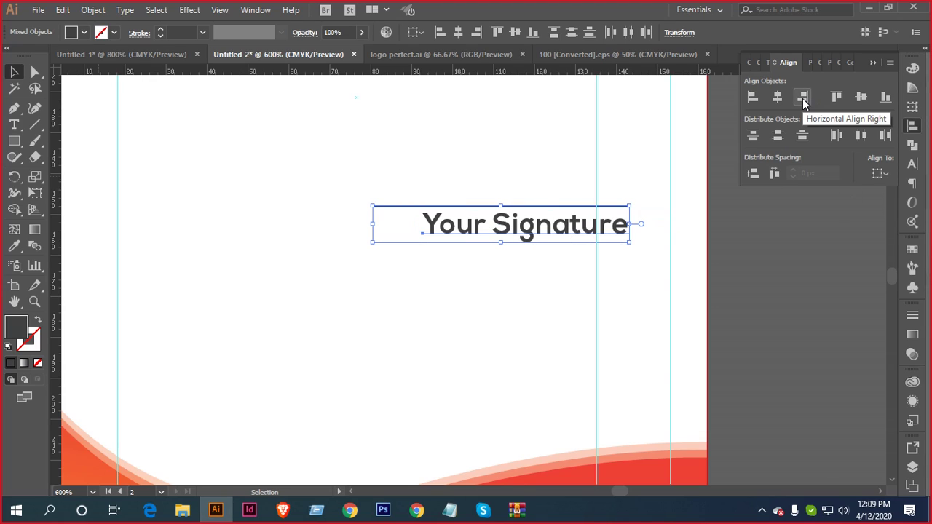
{"action": "left_click", "coordinate": [802, 99]}
{"action": "key", "text": "Right"}
{"action": "key", "text": "Right"}
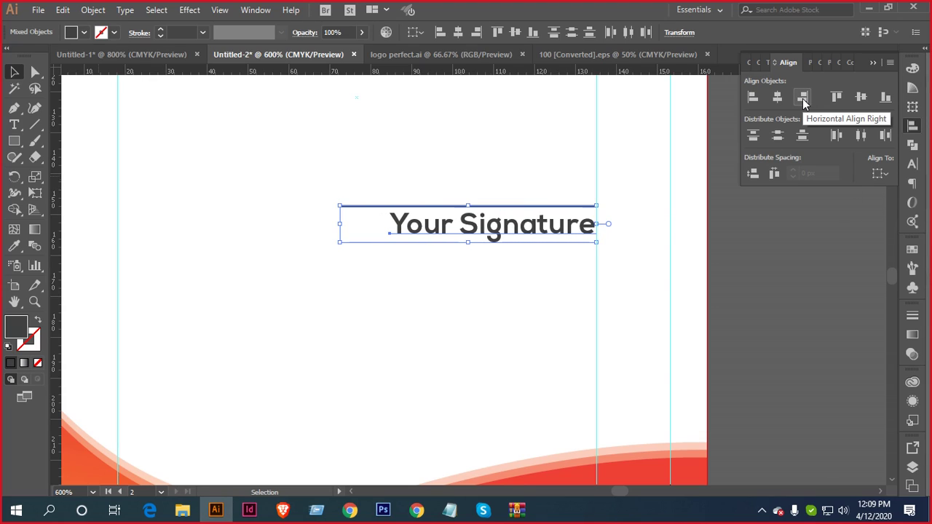
Move the signature further down the back card and fine-tune its vertical position
{"action": "scroll", "coordinate": [691, 213], "scroll_direction": "down", "scroll_amount": 2}
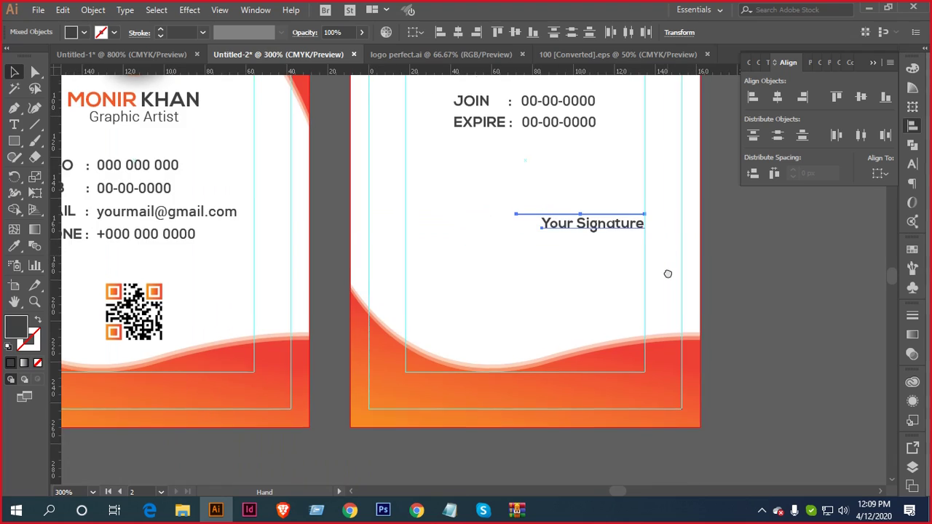
{"action": "key", "text": "shift+Down"}
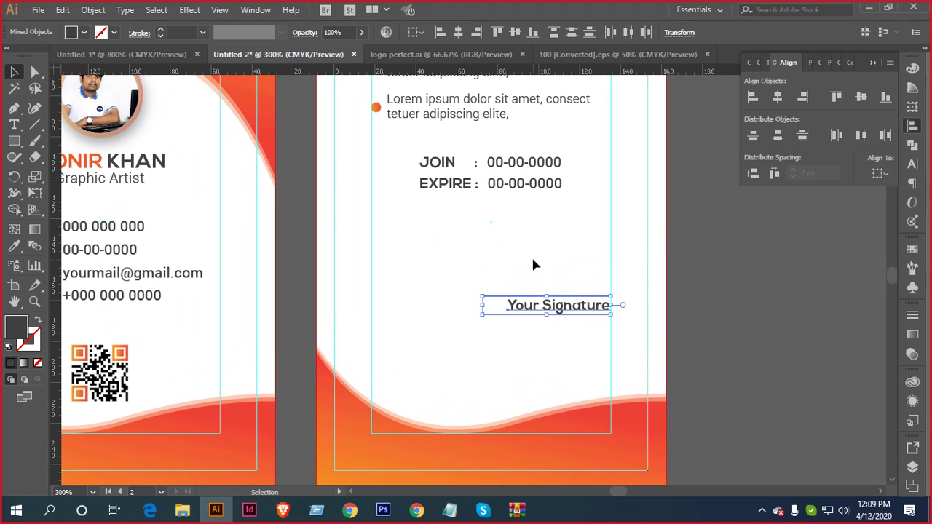
{"action": "scroll", "coordinate": [535, 256], "scroll_direction": "down", "scroll_amount": 1}
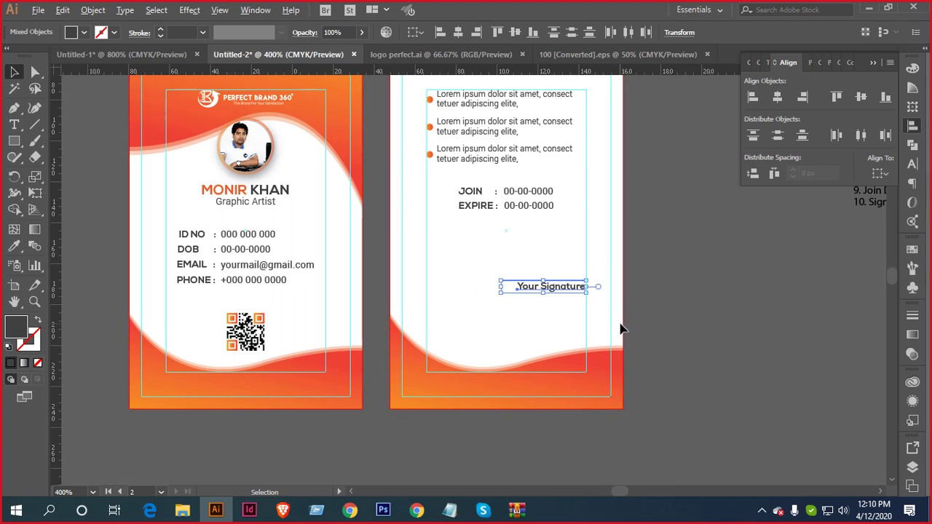
{"action": "scroll", "coordinate": [641, 320], "scroll_direction": "up", "scroll_amount": 2}
{"action": "left_click_drag", "start_coordinate": [661, 316], "coordinate": [680, 292]}
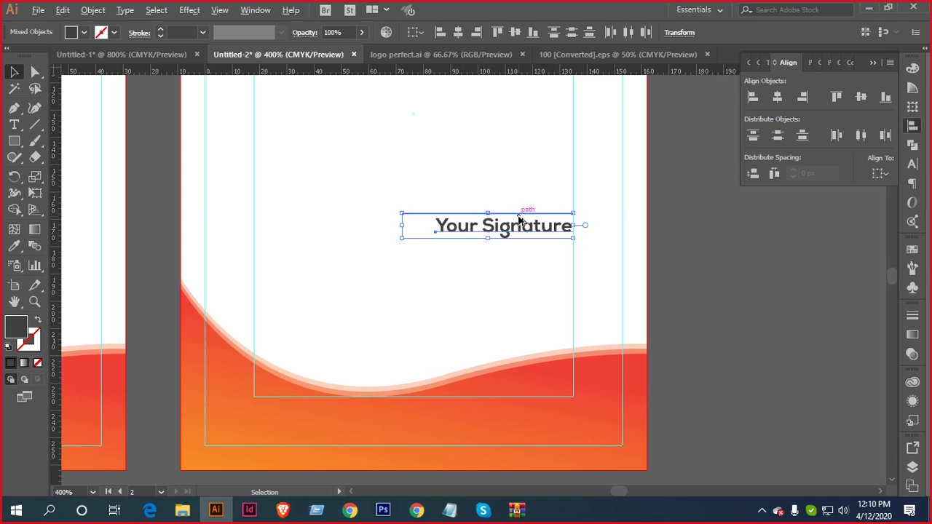
{"action": "scroll", "coordinate": [519, 218], "scroll_direction": "down", "scroll_amount": 1}
{"action": "left_click_drag", "start_coordinate": [514, 177], "coordinate": [520, 239]}
{"action": "key", "text": "Up"}
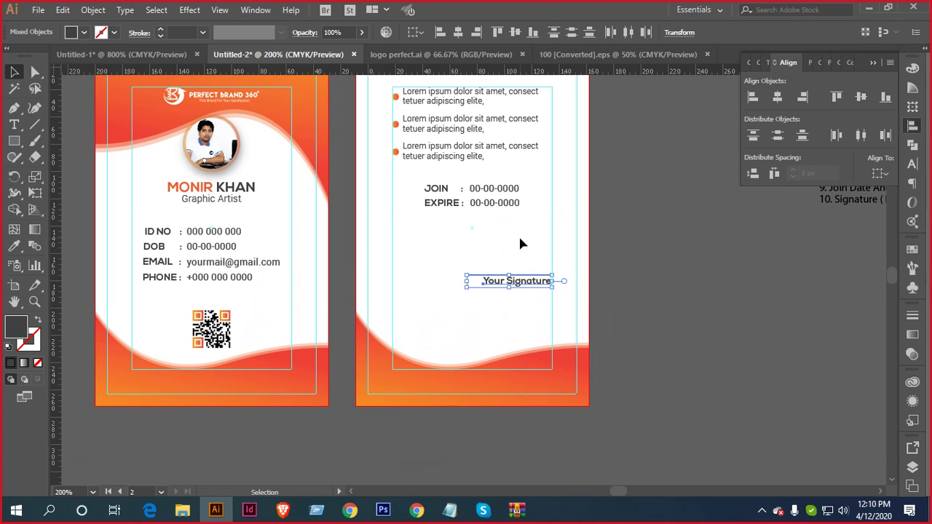
{"action": "key", "text": "Up"}
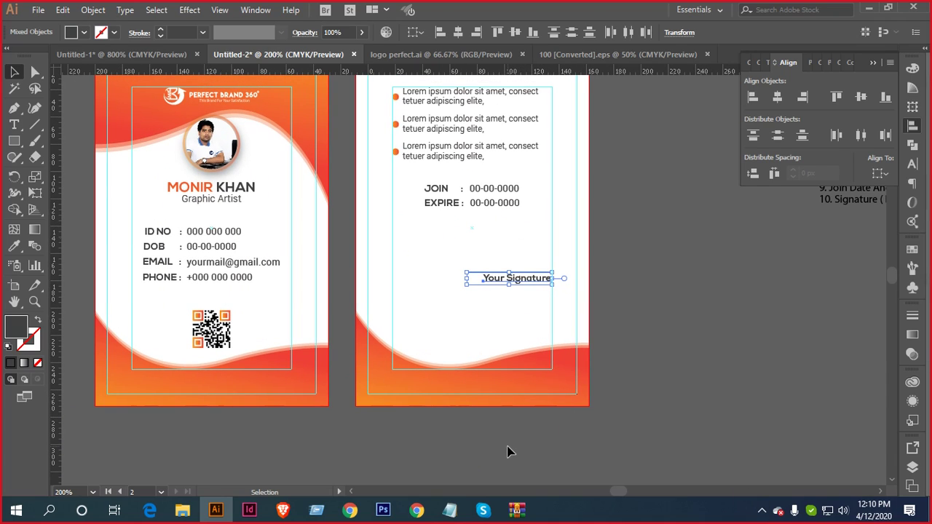
{"action": "key", "text": "Down"}
{"action": "key", "text": "Down"}
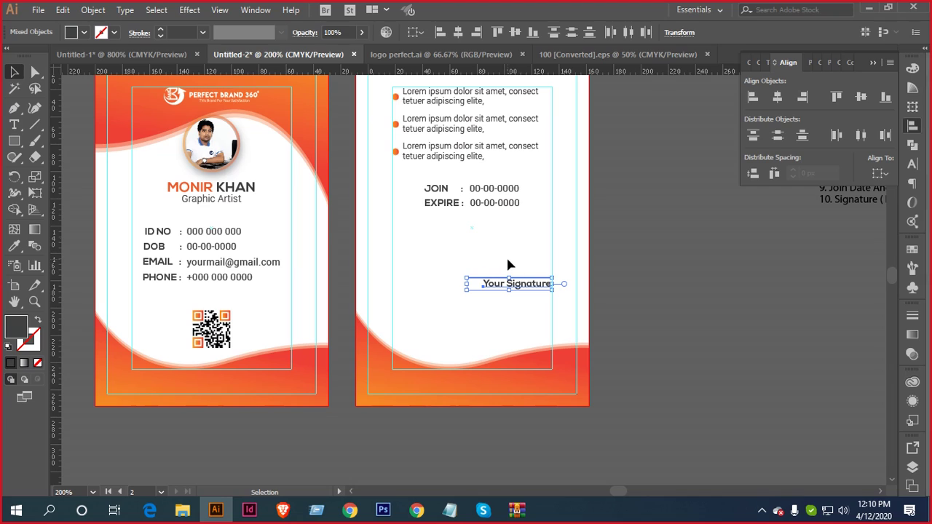
{"action": "key", "text": "Up"}
{"action": "key", "text": "Up"}
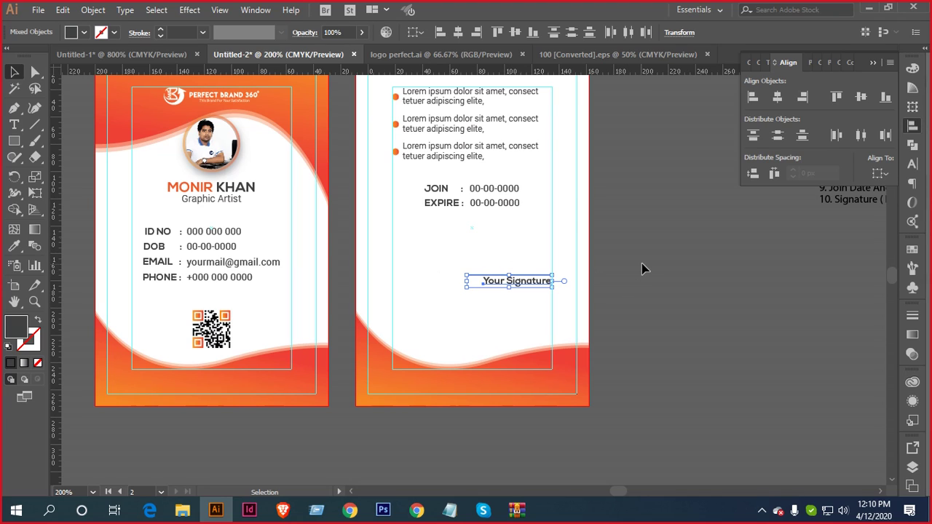
{"action": "left_click", "coordinate": [642, 269]}
{"action": "mouse_move", "coordinate": [728, 269]}
{"action": "left_mouse_down"}
{"action": "mouse_move", "coordinate": [643, 248]}
{"action": "mouse_move", "coordinate": [642, 256]}
{"action": "left_mouse_up"}
{"action": "scroll", "coordinate": [639, 248], "scroll_direction": "down", "scroll_amount": 1}
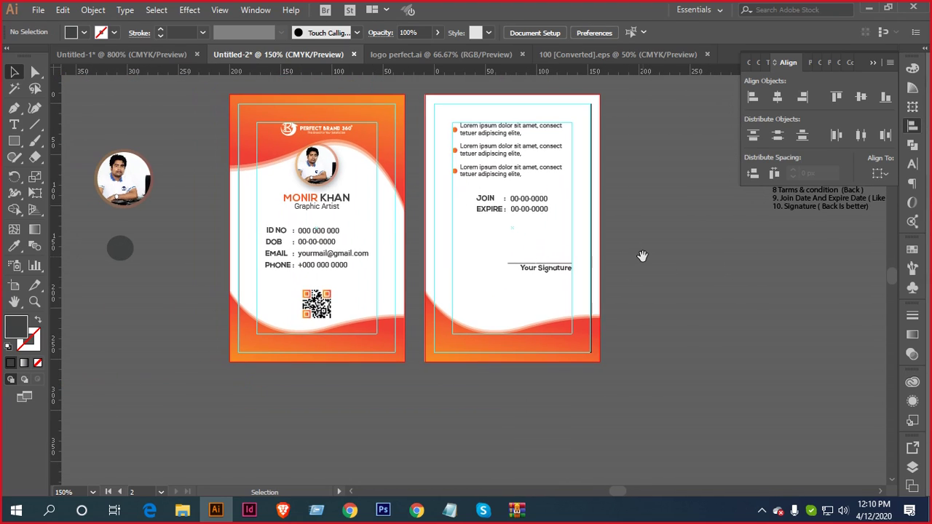
Centre the signature text and line on each other, group them, and centre the group on the artboard
{"action": "left_click", "coordinate": [539, 274]}
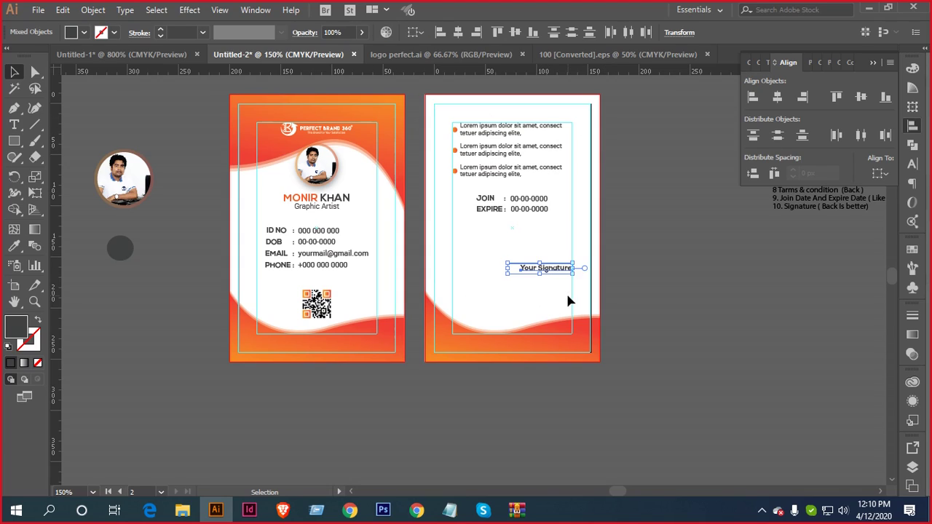
{"action": "left_click", "coordinate": [458, 32]}
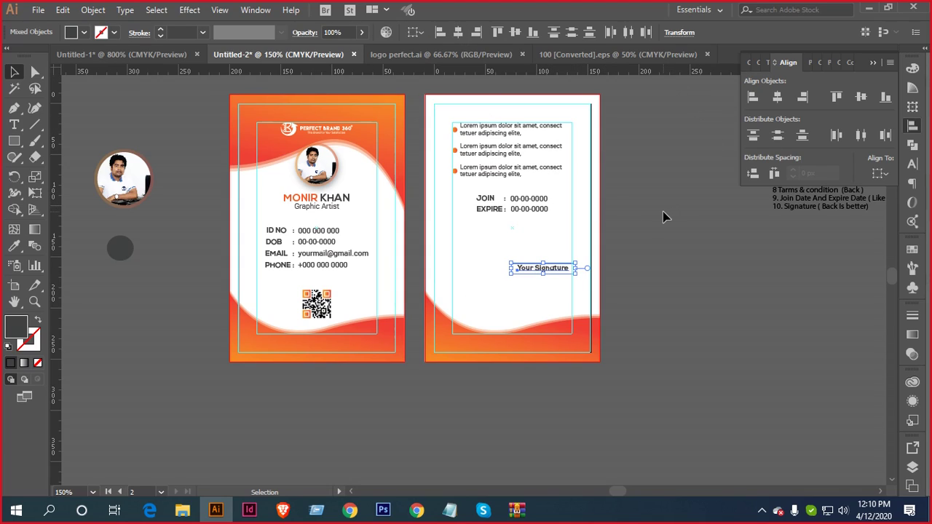
{"action": "key", "text": "ctrl+g"}
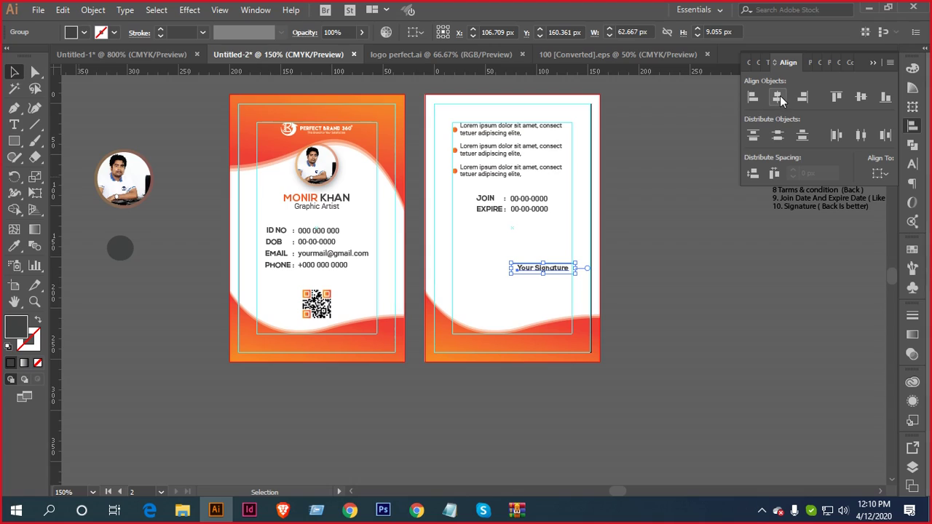
{"action": "left_click", "coordinate": [879, 174]}
{"action": "left_click", "coordinate": [873, 216]}
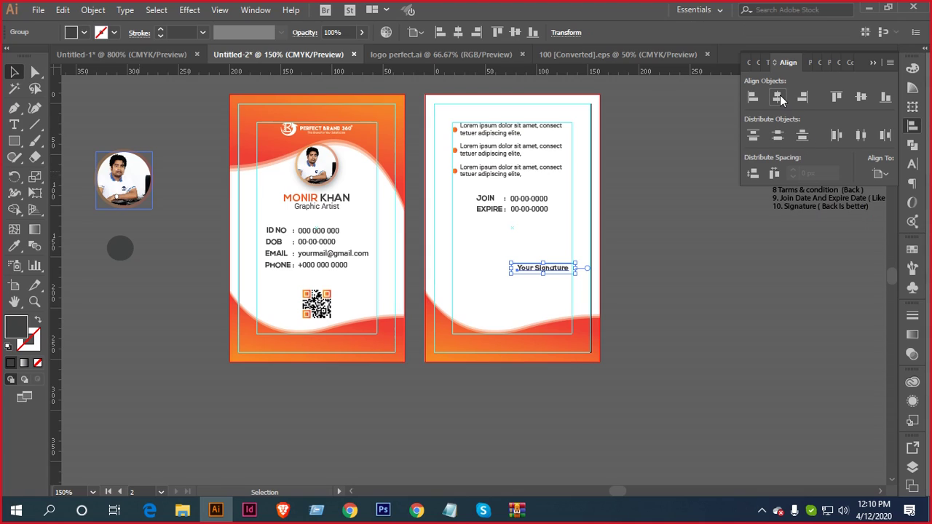
{"action": "left_click", "coordinate": [777, 97]}
{"action": "left_click", "coordinate": [618, 266]}
{"action": "left_click_drag", "start_coordinate": [562, 288], "coordinate": [575, 270]}
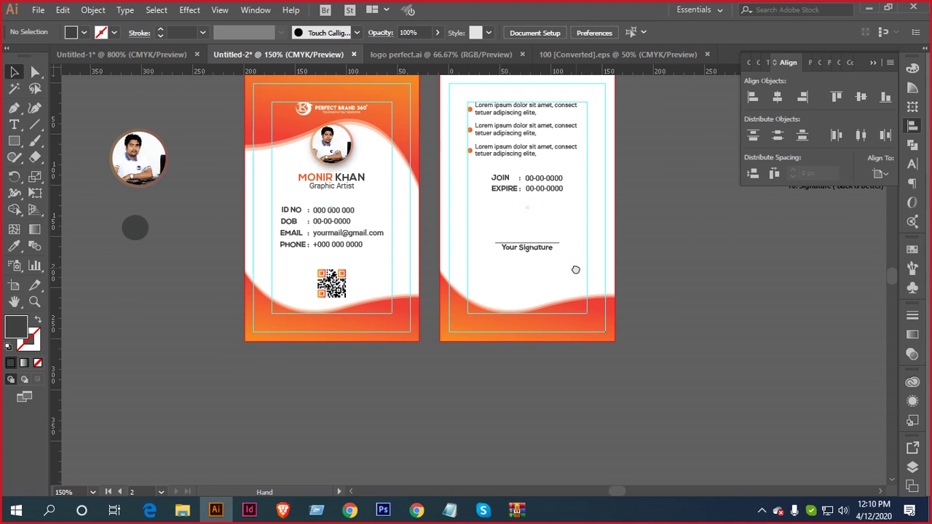
{"action": "scroll", "coordinate": [314, 207], "scroll_direction": "down", "scroll_amount": 1, "text": "alt"}
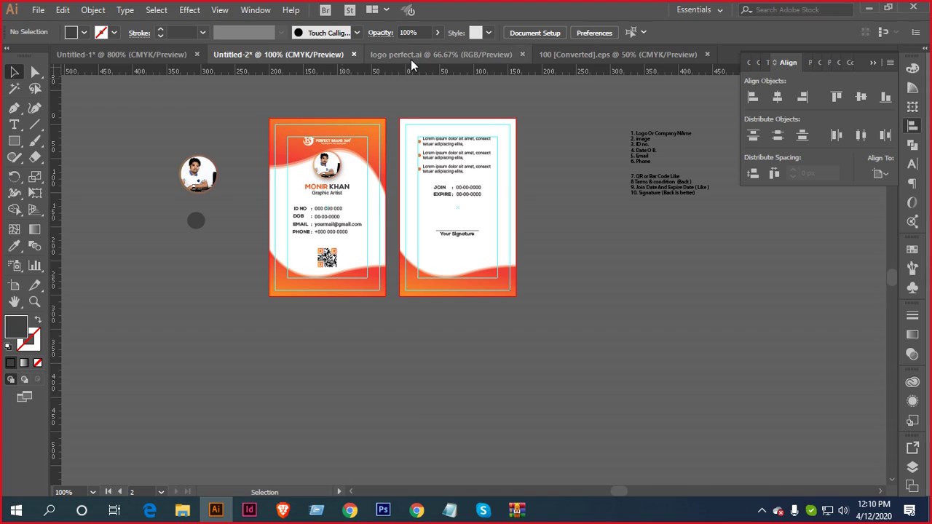
Copy the Perfect Brand 360 logo from logo perfect.ai onto the back card
{"action": "left_click", "coordinate": [437, 55]}
{"action": "left_click", "coordinate": [461, 252]}
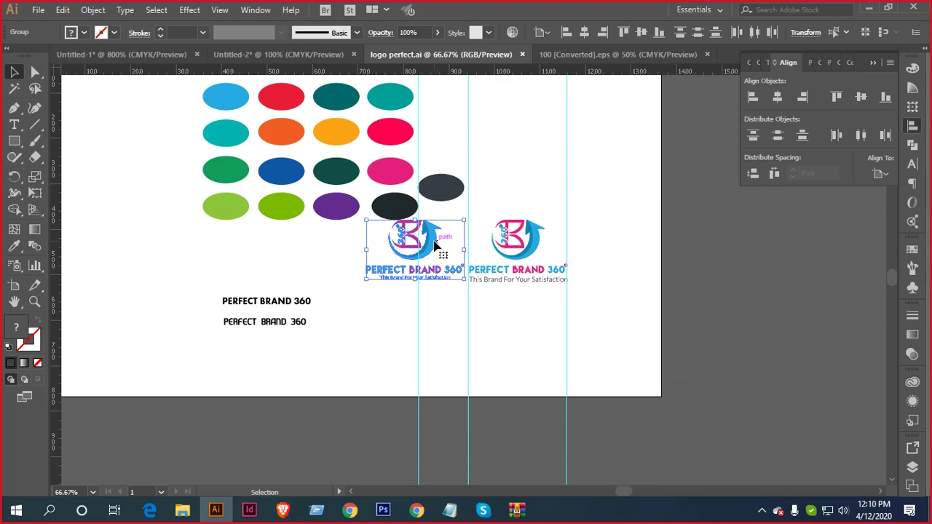
{"action": "key", "text": "alt"}
{"action": "left_click_drag", "start_coordinate": [433, 242], "coordinate": [474, 277]}
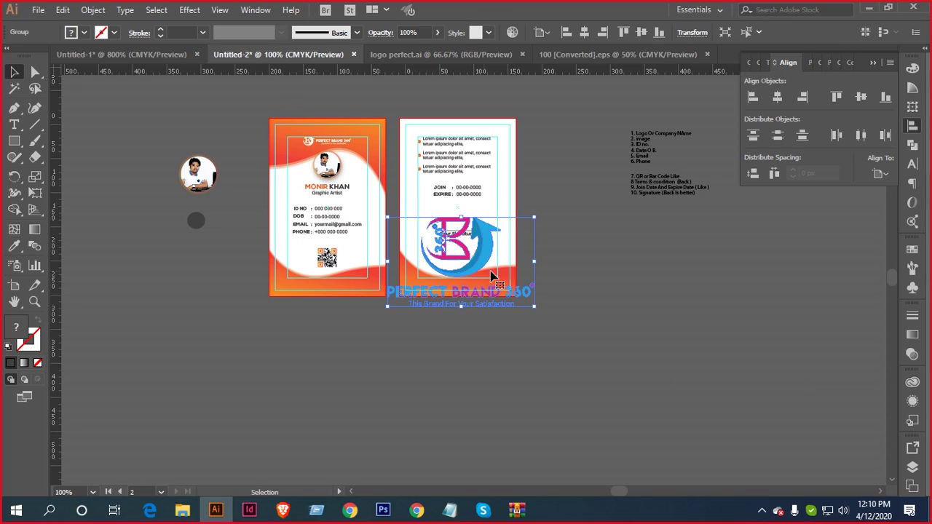
Scale the logo down and position it just under the signature
{"action": "scroll", "coordinate": [534, 261], "scroll_direction": "up", "scroll_amount": 3}
{"action": "left_click_drag", "start_coordinate": [529, 131], "coordinate": [456, 223]}
{"action": "scroll", "coordinate": [532, 296], "scroll_direction": "left", "scroll_amount": 3}
{"action": "scroll", "coordinate": [480, 255], "scroll_direction": "up", "scroll_amount": 3}
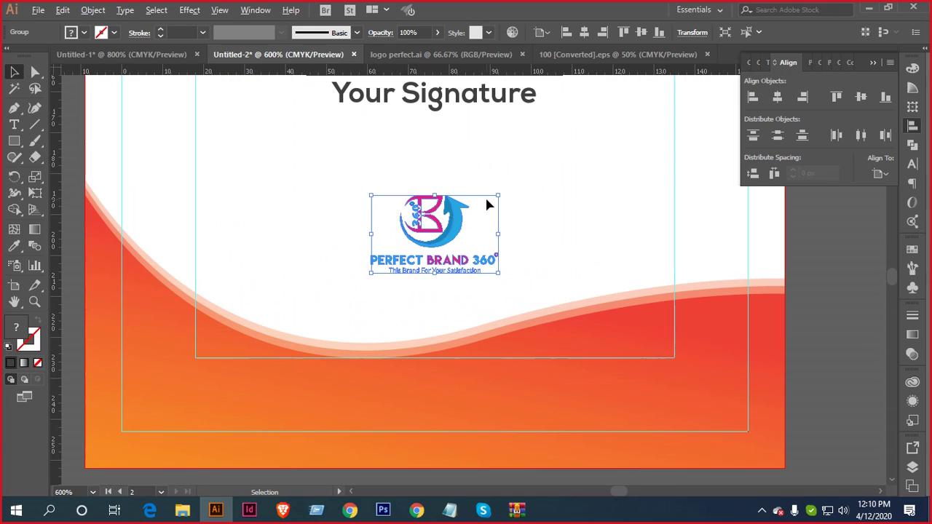
{"action": "left_click_drag", "start_coordinate": [499, 195], "coordinate": [527, 171]}
{"action": "key", "text": "Up"}
{"action": "key", "text": "Up"}
Bring the back card's lower half into view and select the signature group
{"action": "scroll", "coordinate": [579, 210], "scroll_direction": "down", "scroll_amount": 1}
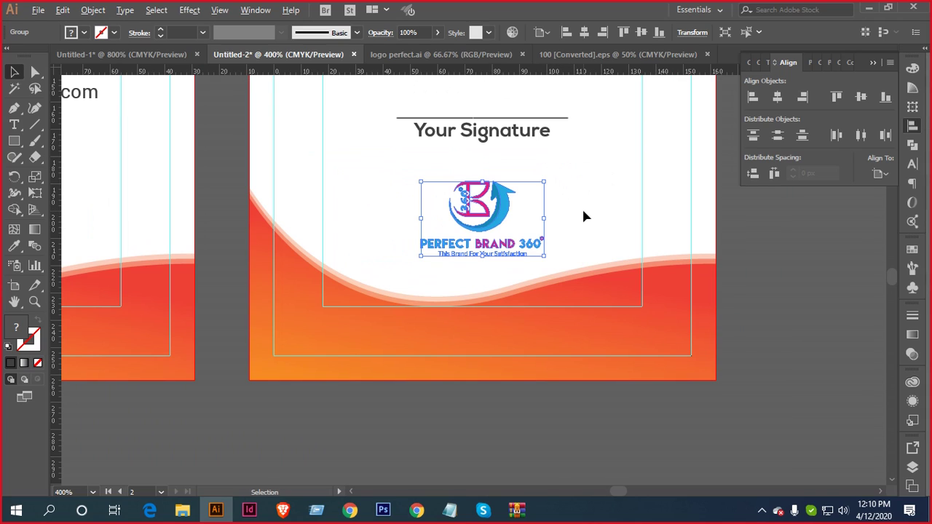
{"action": "scroll", "coordinate": [580, 245], "scroll_direction": "down", "scroll_amount": 1}
{"action": "scroll", "coordinate": [590, 228], "scroll_direction": "up", "scroll_amount": 1}
{"action": "scroll", "coordinate": [590, 264], "scroll_direction": "down", "scroll_amount": 1}
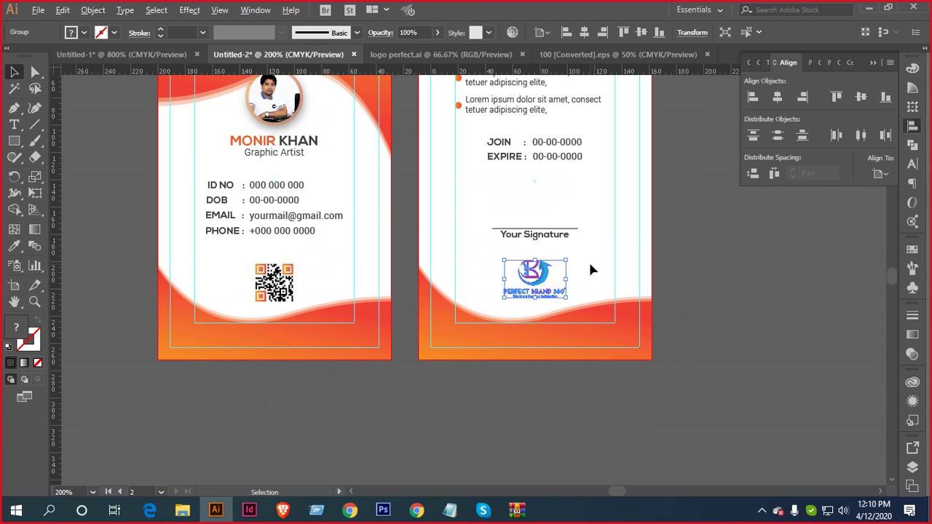
{"action": "left_click_drag", "start_coordinate": [677, 289], "coordinate": [620, 271]}
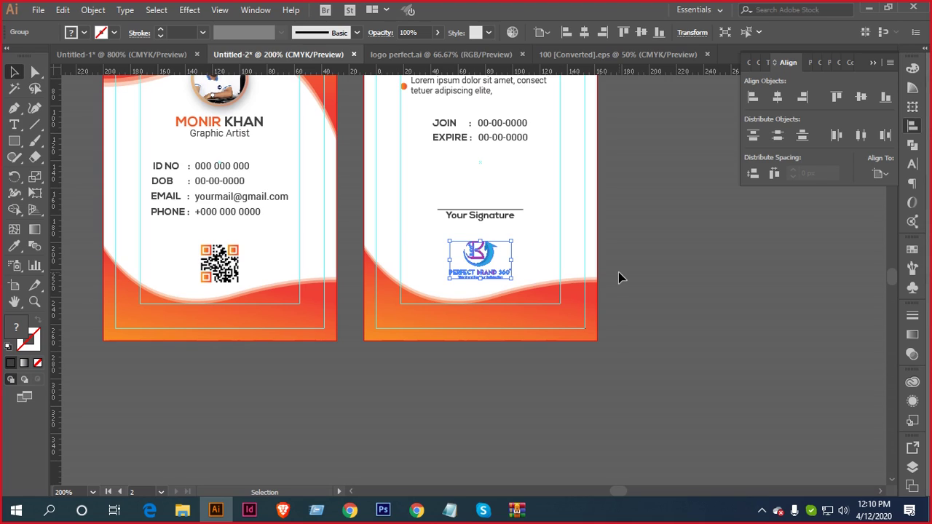
{"action": "left_click_drag", "start_coordinate": [568, 270], "coordinate": [588, 320]}
{"action": "left_click", "coordinate": [534, 268]}
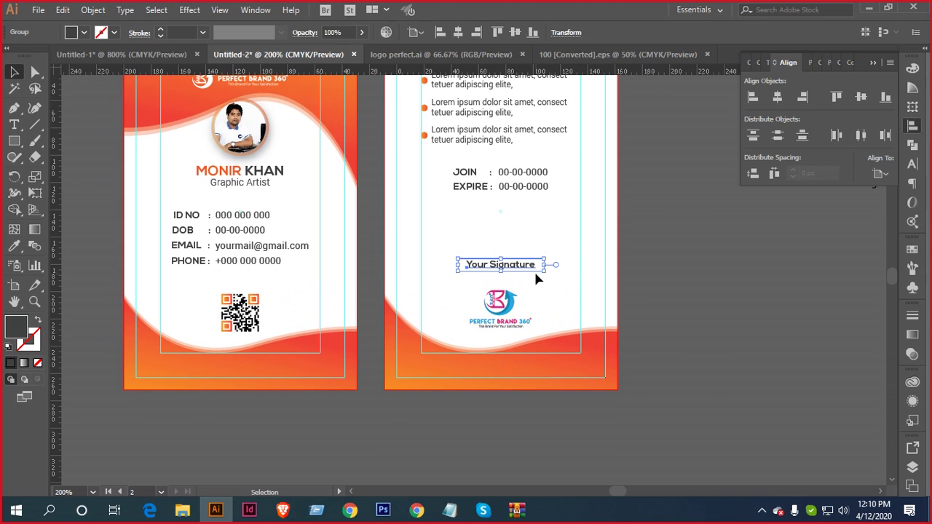
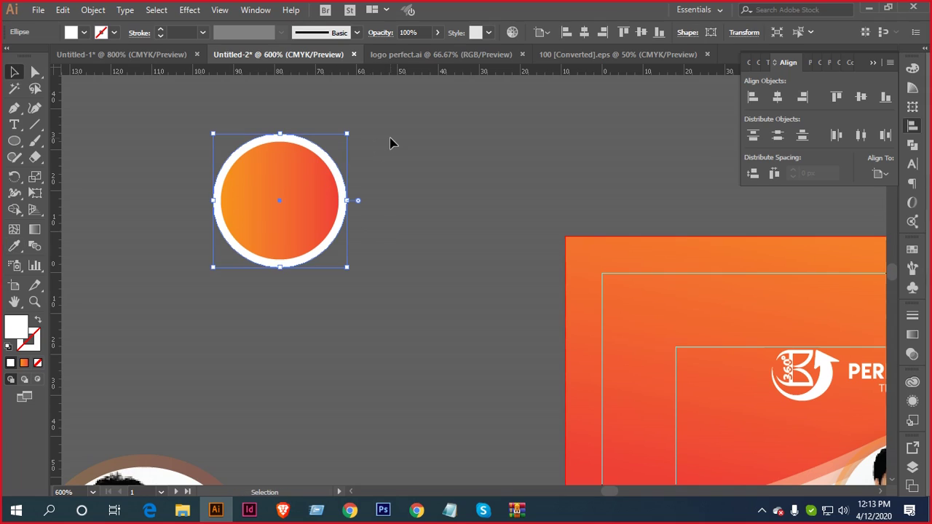
Shrink the gradient ring and centre it horizontally, relative to the artboard, at the front card's top
{"action": "left_click_drag", "start_coordinate": [388, 141], "coordinate": [270, 245]}
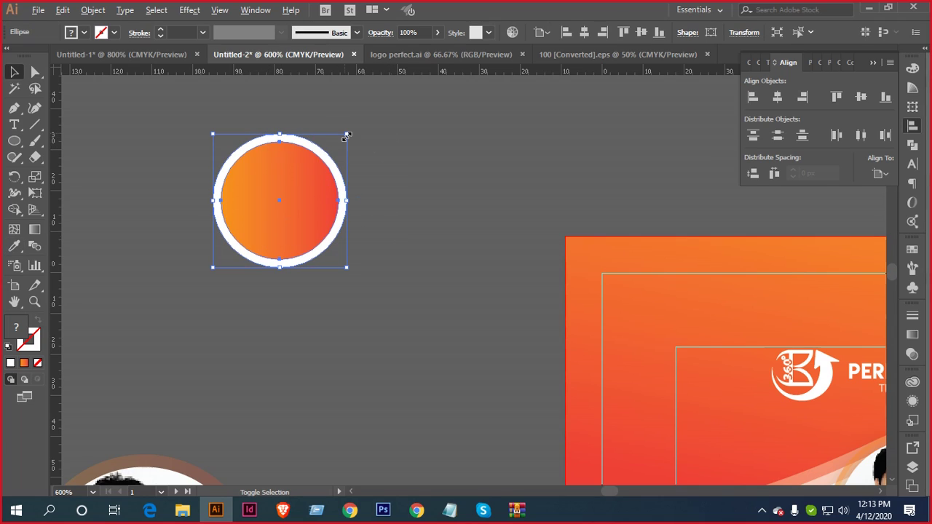
{"action": "left_click_drag", "start_coordinate": [347, 135], "coordinate": [305, 180]}
{"action": "left_click_drag", "start_coordinate": [378, 177], "coordinate": [164, 229]}
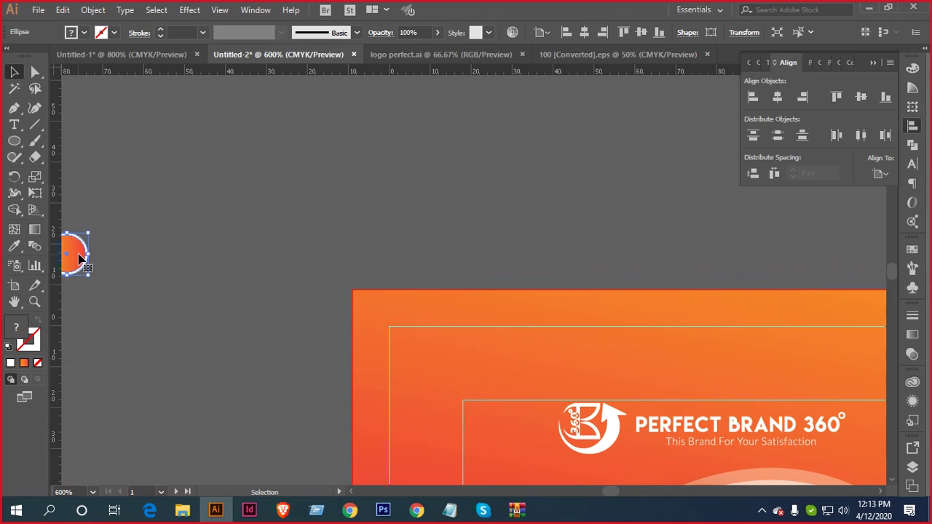
{"action": "left_click_drag", "start_coordinate": [79, 259], "coordinate": [728, 349]}
{"action": "left_click_drag", "start_coordinate": [793, 308], "coordinate": [587, 229]}
{"action": "scroll", "coordinate": [558, 283], "scroll_direction": "up", "scroll_amount": 1}
{"action": "left_click_drag", "start_coordinate": [554, 274], "coordinate": [574, 292]}
{"action": "scroll", "coordinate": [574, 290], "scroll_direction": "down", "scroll_amount": 2}
{"action": "left_click", "coordinate": [879, 175]}
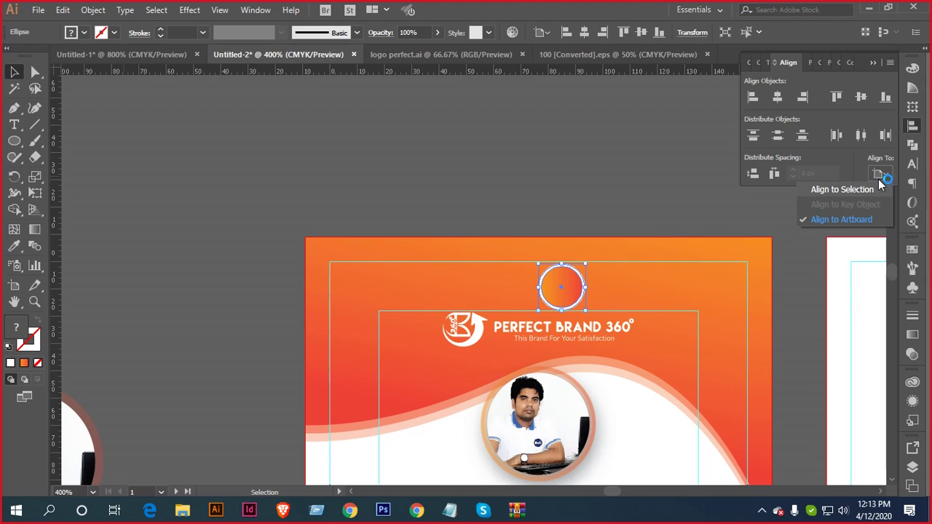
{"action": "left_click", "coordinate": [851, 219]}
{"action": "left_click", "coordinate": [777, 97]}
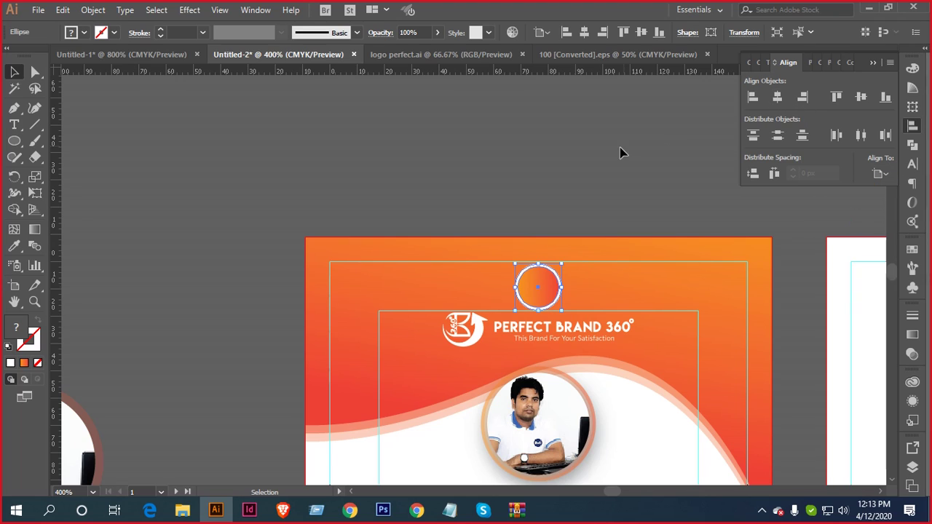
Nudge the ring up, enlarge it slightly and recentre it horizontally on the card
{"action": "left_click", "coordinate": [587, 204]}
{"action": "scroll", "coordinate": [563, 291], "scroll_direction": "up", "scroll_amount": 2}
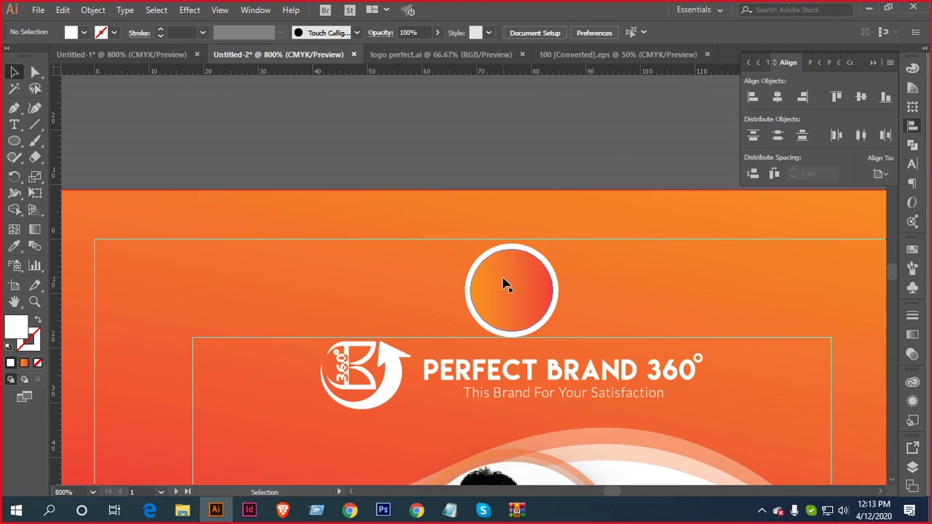
{"action": "key", "text": "ctrl+a"}
{"action": "key", "text": "Up"}
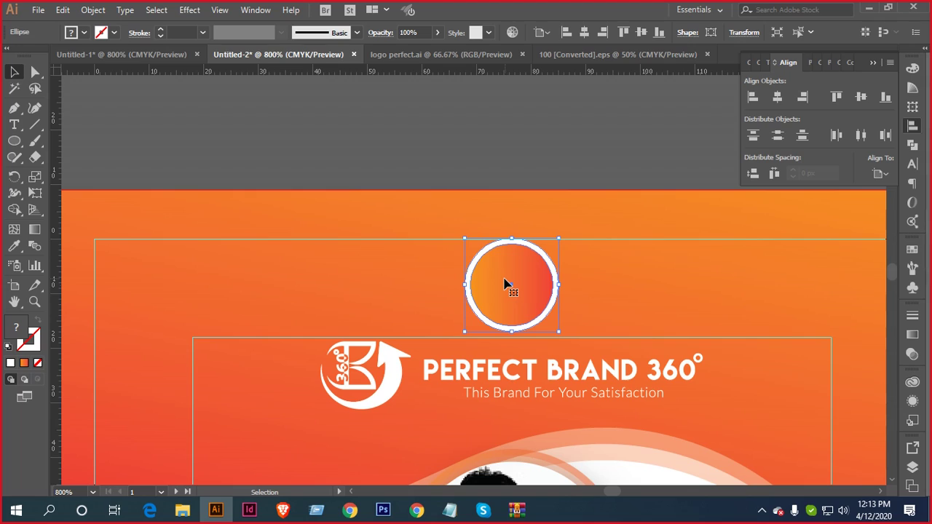
{"action": "scroll", "coordinate": [563, 328], "scroll_direction": "up", "scroll_amount": 1}
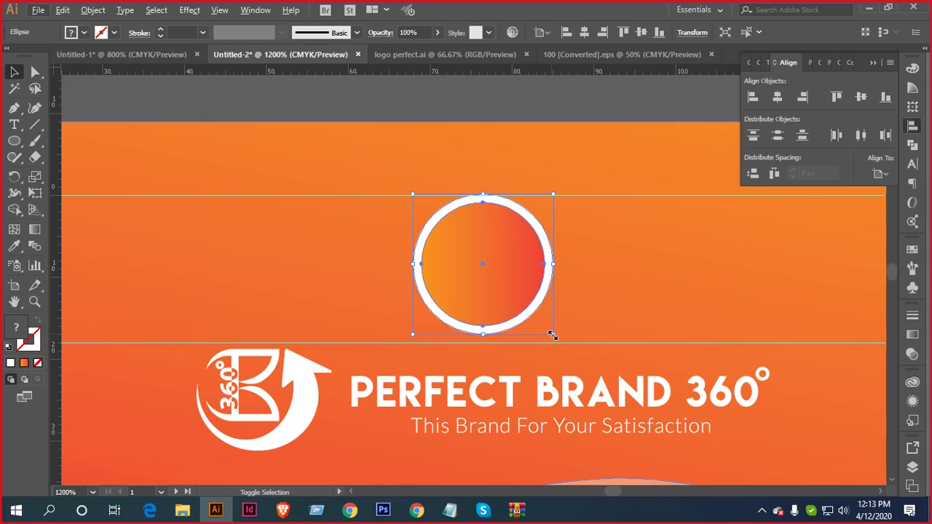
{"action": "left_click_drag", "start_coordinate": [553, 335], "coordinate": [563, 349]}
{"action": "left_click", "coordinate": [775, 97]}
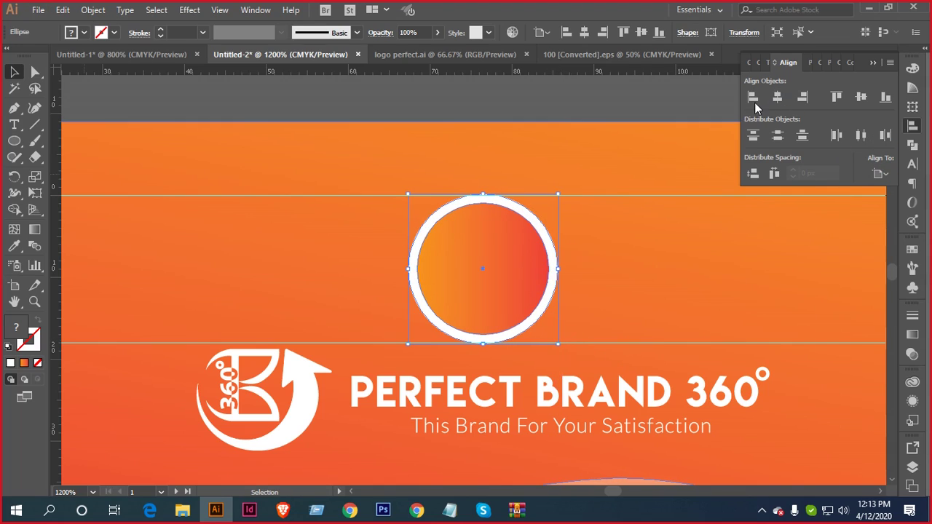
{"action": "left_click", "coordinate": [528, 103]}
Ungroup the ring's two circles and shrink the inner gradient circle slightly
{"action": "scroll", "coordinate": [530, 181], "scroll_direction": "down", "scroll_amount": 4}
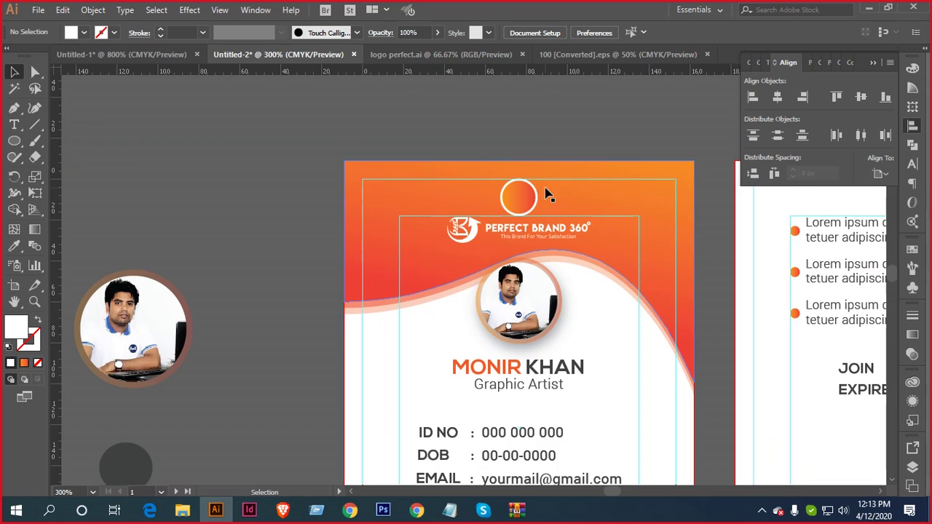
{"action": "left_click", "coordinate": [523, 202]}
{"action": "scroll", "coordinate": [524, 203], "scroll_direction": "up", "scroll_amount": 5}
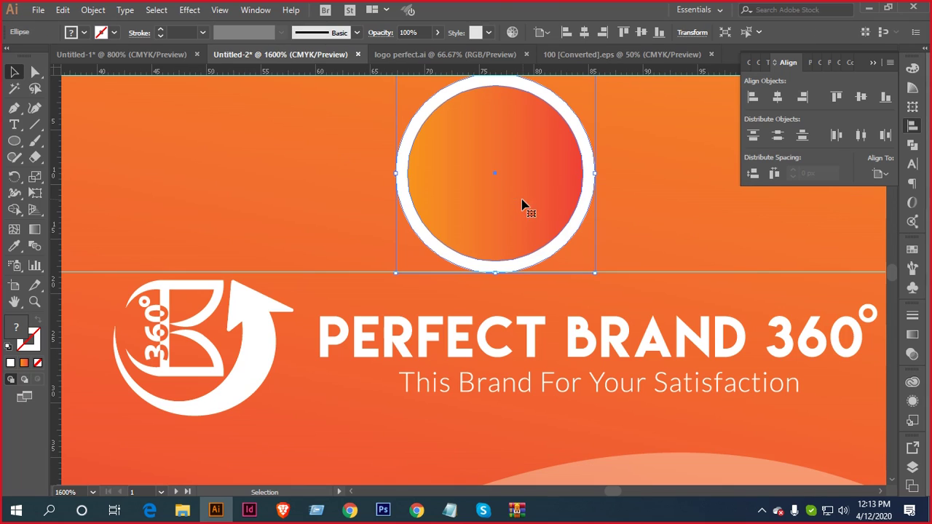
{"action": "right_click", "coordinate": [529, 207]}
{"action": "left_click", "coordinate": [558, 292]}
{"action": "left_click", "coordinate": [536, 162]}
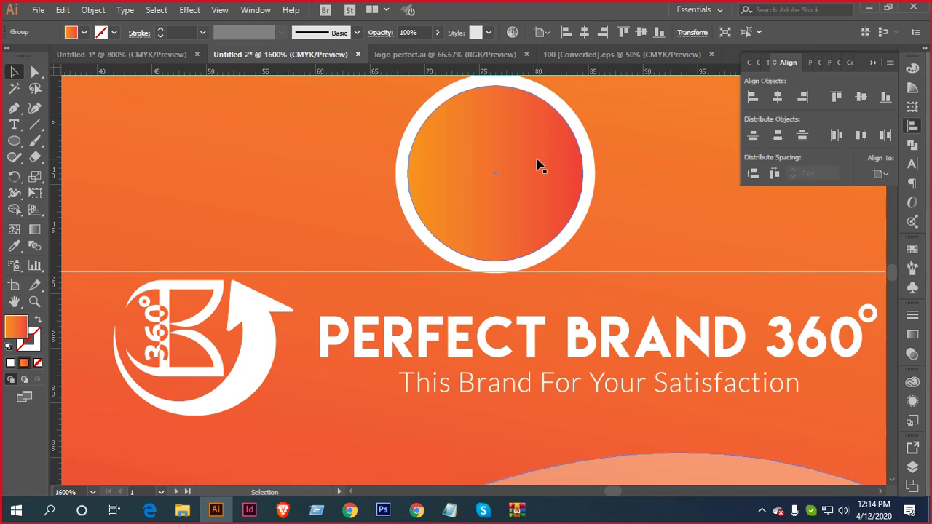
{"action": "scroll", "coordinate": [580, 135], "scroll_direction": "up", "scroll_amount": 1}
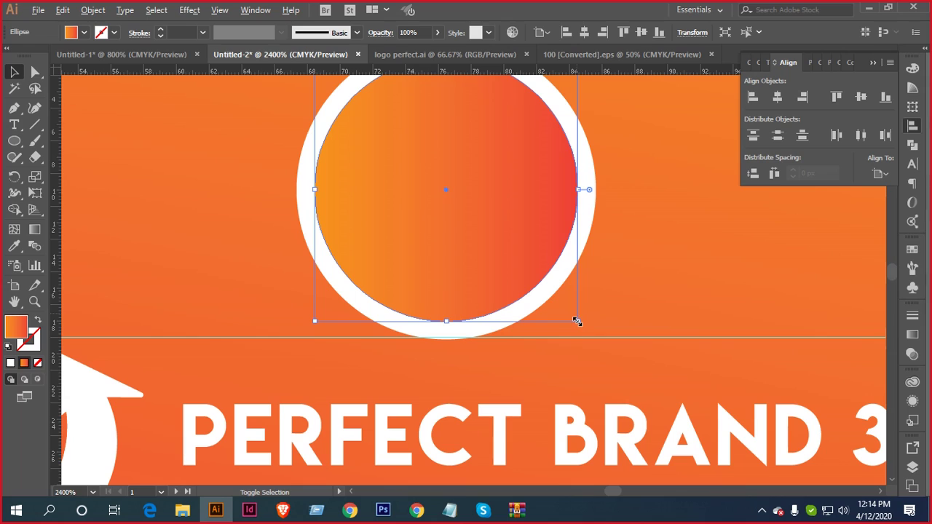
{"action": "left_click_drag", "start_coordinate": [575, 321], "coordinate": [572, 312]}
{"action": "scroll", "coordinate": [572, 313], "scroll_direction": "down", "scroll_amount": 3}
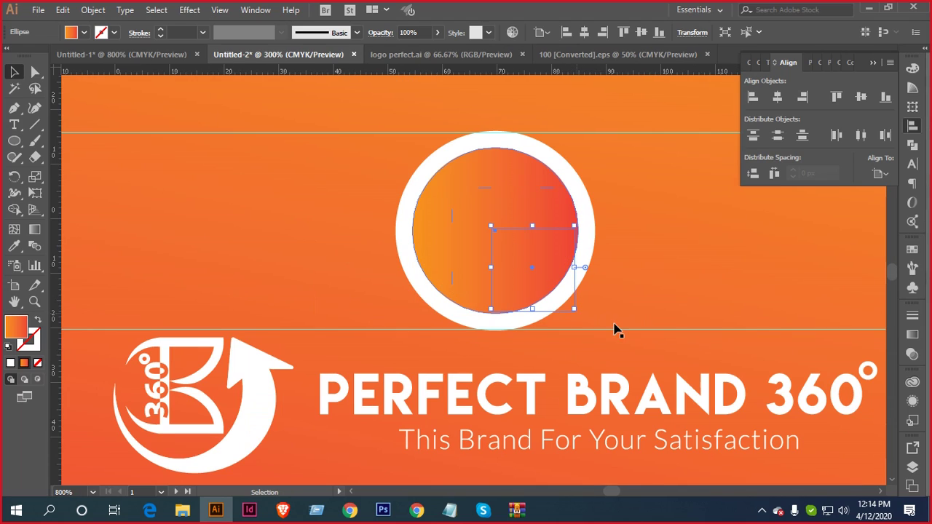
{"action": "scroll", "coordinate": [615, 330], "scroll_direction": "down", "scroll_amount": 5}
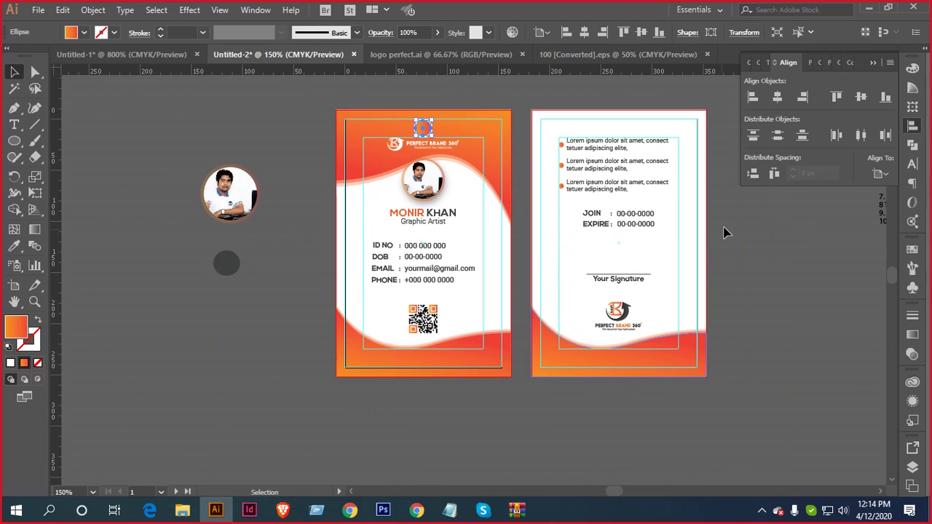
{"action": "left_click", "coordinate": [726, 233]}
Delete the spare photo circle and dark circle, and recentre both ID cards in view
{"action": "left_click_drag", "start_coordinate": [279, 328], "coordinate": [279, 328]}
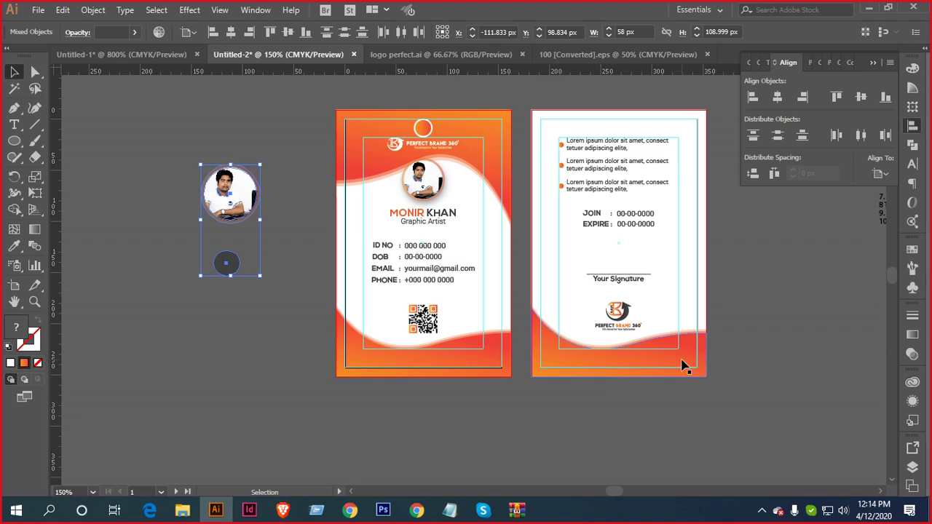
{"action": "key", "text": "Delete"}
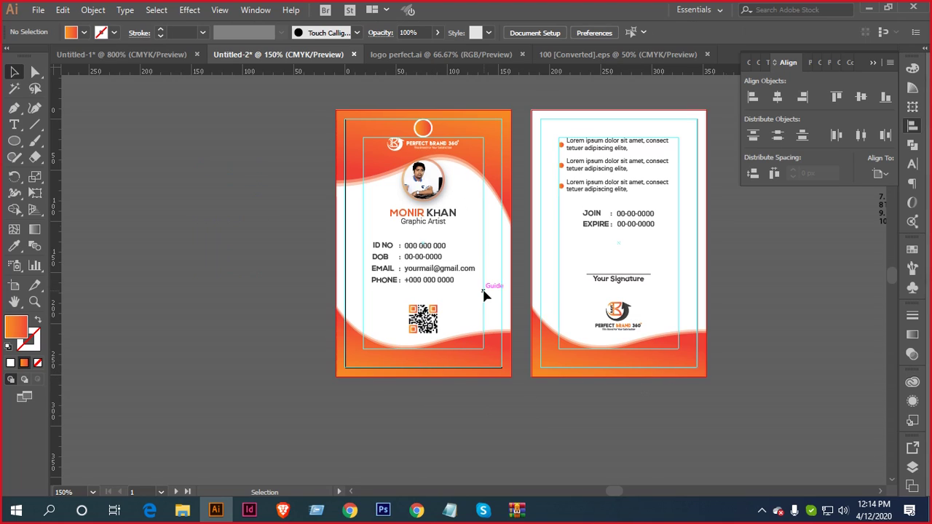
{"action": "scroll", "coordinate": [483, 358], "scroll_direction": "up", "scroll_amount": 2}
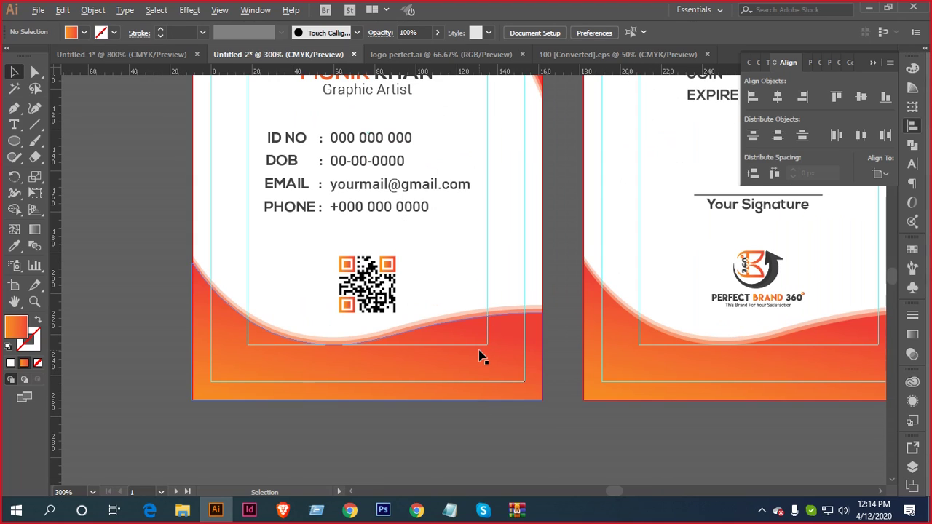
{"action": "scroll", "coordinate": [480, 354], "scroll_direction": "down", "scroll_amount": 2}
{"action": "left_click_drag", "start_coordinate": [542, 340], "coordinate": [482, 336]}
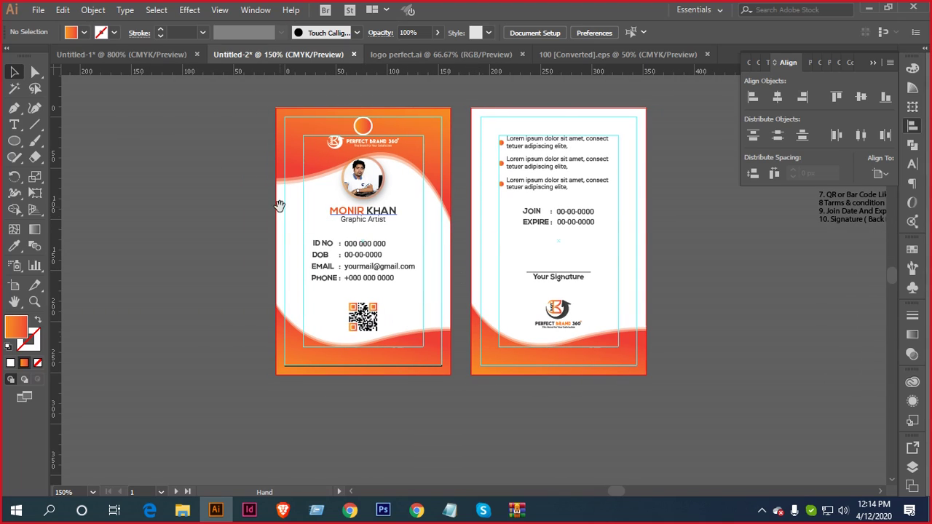
{"action": "left_click_drag", "start_coordinate": [279, 206], "coordinate": [351, 251]}
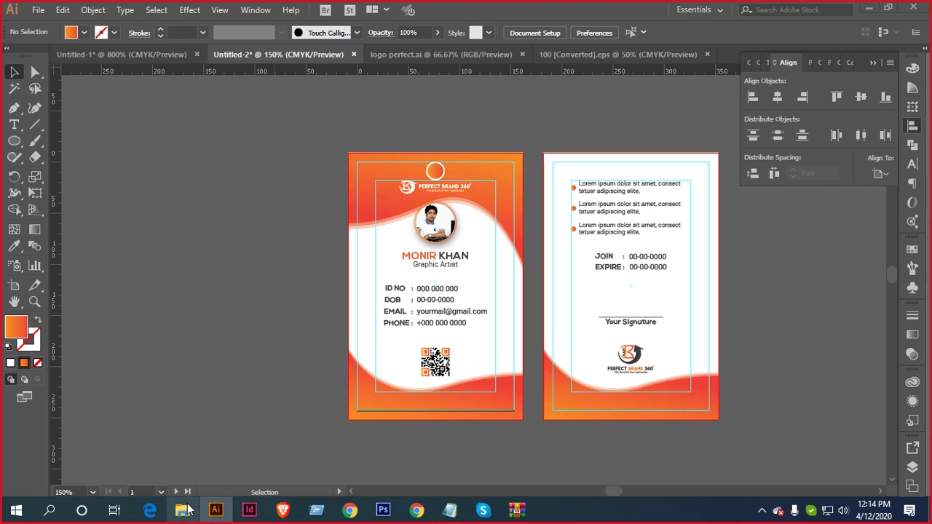
{"action": "left_click", "coordinate": [186, 510]}
Open the 815.eps gradient circles file from the Downloads folder
{"action": "left_click", "coordinate": [45, 177]}
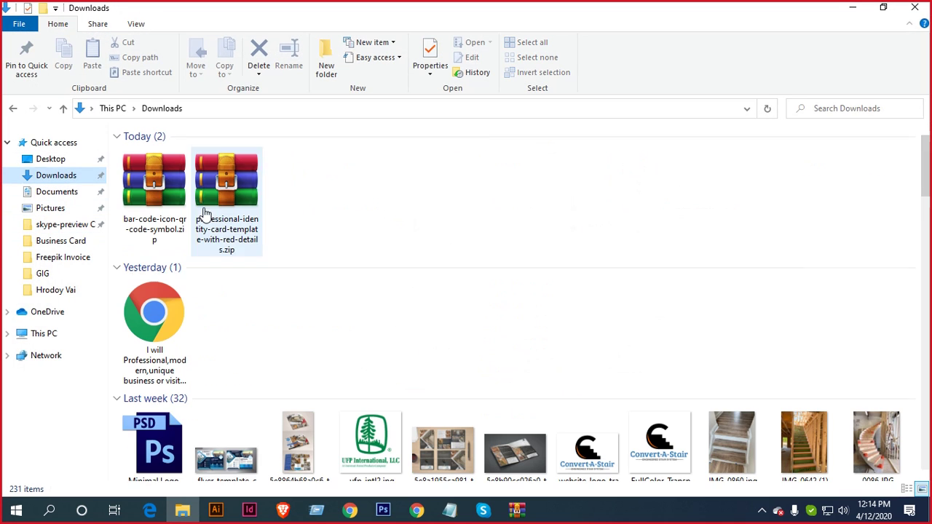
{"action": "scroll", "coordinate": [468, 306], "scroll_direction": "down", "scroll_amount": 20}
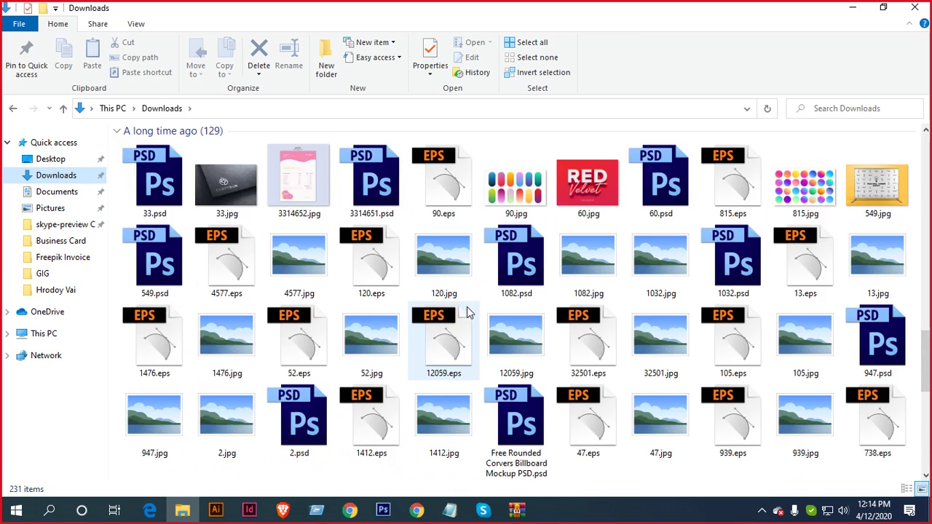
{"action": "scroll", "coordinate": [467, 309], "scroll_direction": "down", "scroll_amount": 10}
{"action": "scroll", "coordinate": [375, 362], "scroll_direction": "up", "scroll_amount": 6}
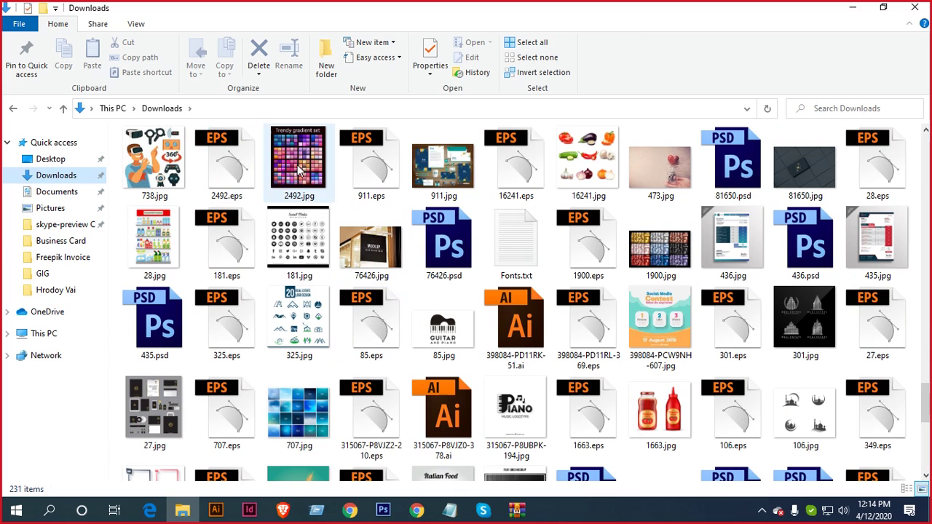
{"action": "scroll", "coordinate": [550, 319], "scroll_direction": "up", "scroll_amount": 3}
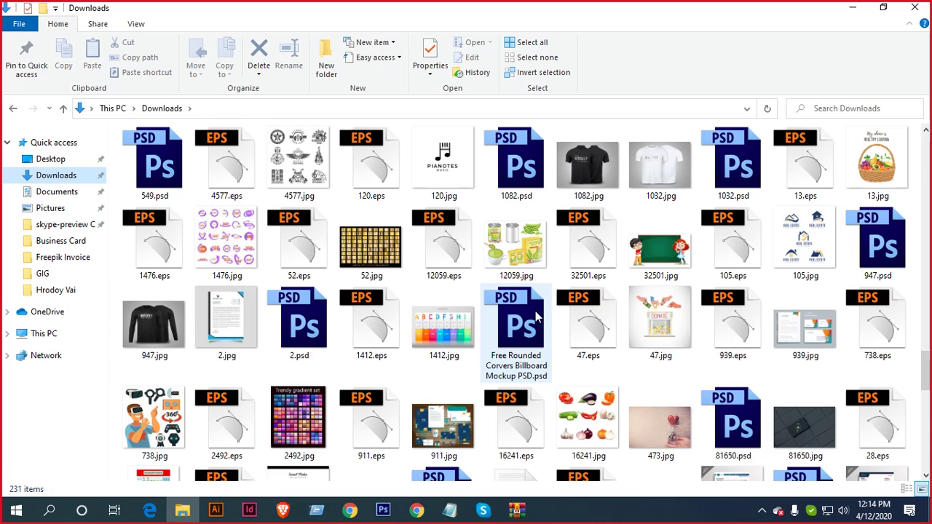
{"action": "scroll", "coordinate": [535, 311], "scroll_direction": "up", "scroll_amount": 3}
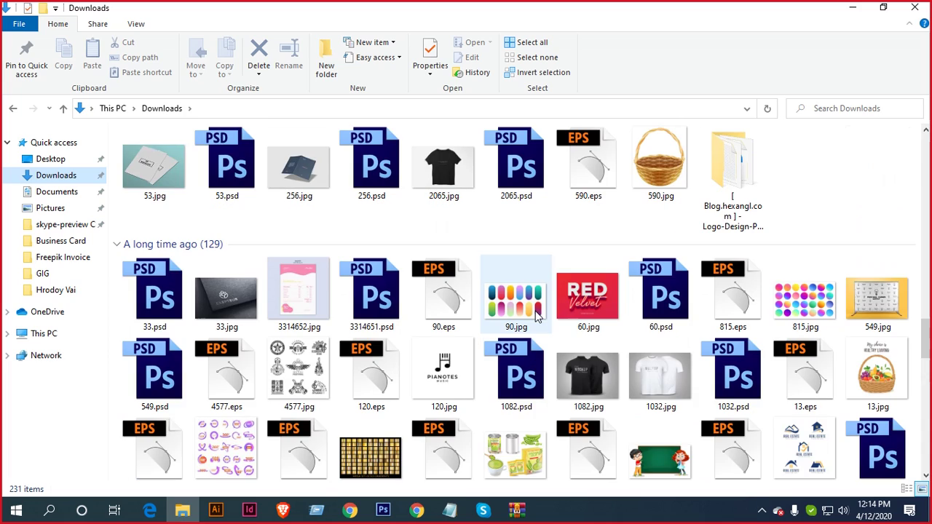
{"action": "double_click", "coordinate": [733, 298]}
Select all the 815.eps gradient circles and drop them onto the Untitled-2 canvas beside the cards
{"action": "scroll", "coordinate": [610, 304], "scroll_direction": "down", "scroll_amount": 3}
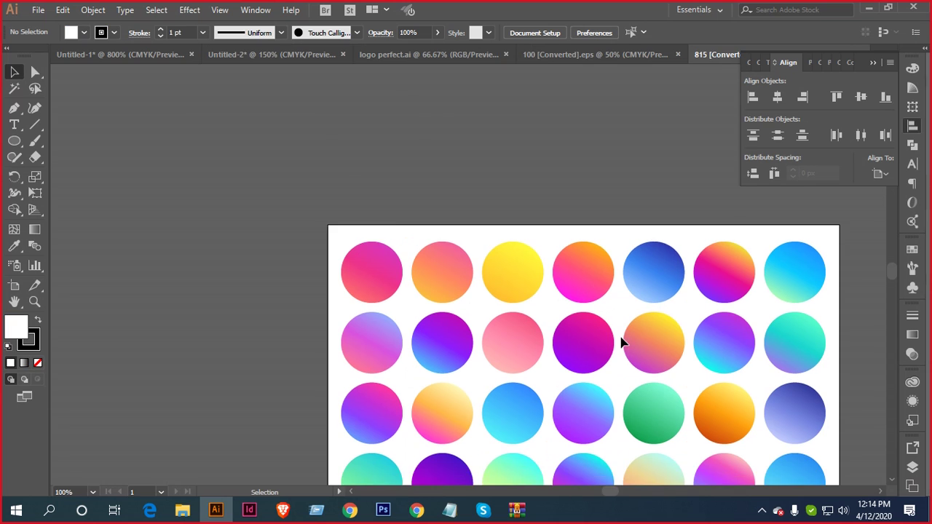
{"action": "left_click_drag", "start_coordinate": [711, 376], "coordinate": [598, 340]}
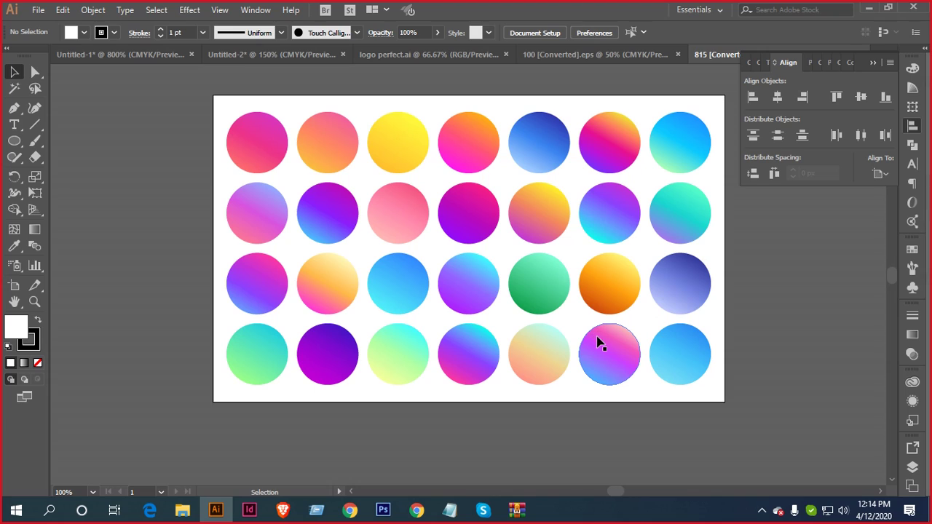
{"action": "left_click_drag", "start_coordinate": [412, 144], "coordinate": [356, 143]}
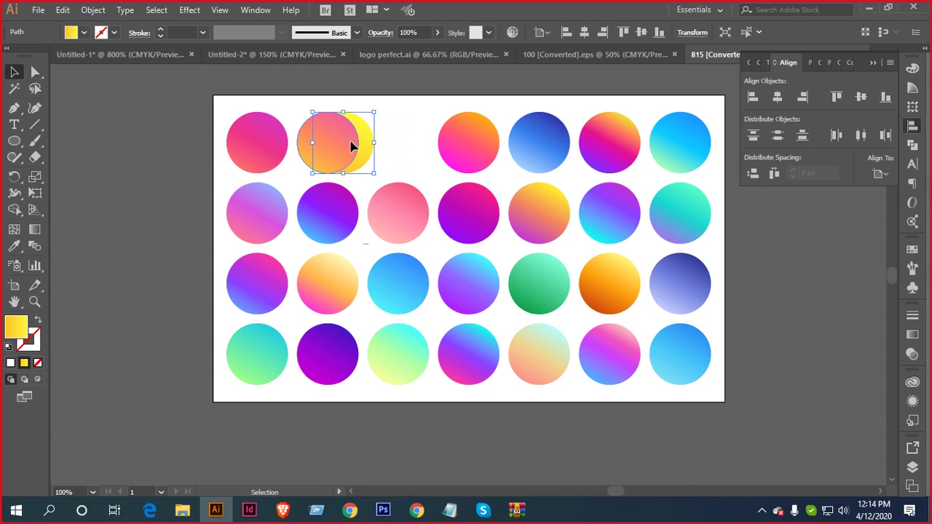
{"action": "key", "text": "ctrl+z"}
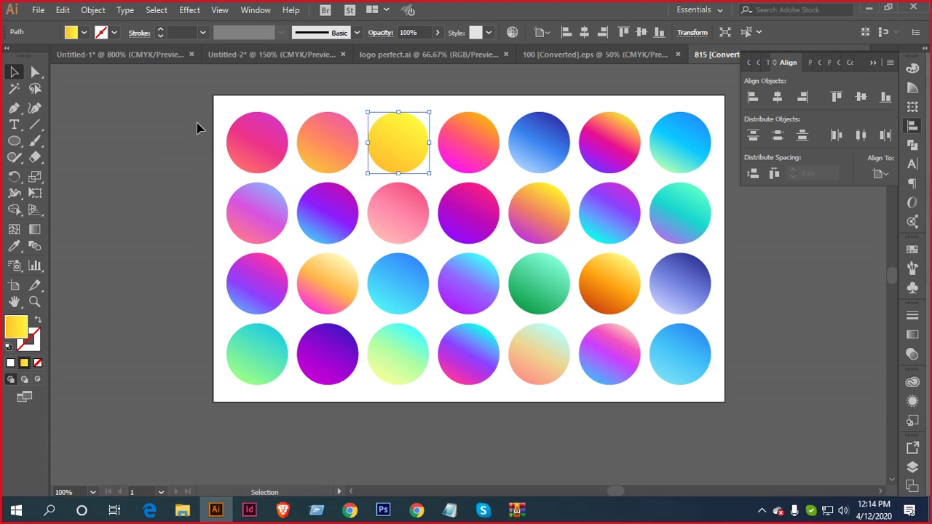
{"action": "left_click_drag", "start_coordinate": [197, 129], "coordinate": [663, 437]}
{"action": "left_click_drag", "start_coordinate": [685, 156], "coordinate": [242, 56]}
{"action": "left_click_drag", "start_coordinate": [204, 156], "coordinate": [210, 194]}
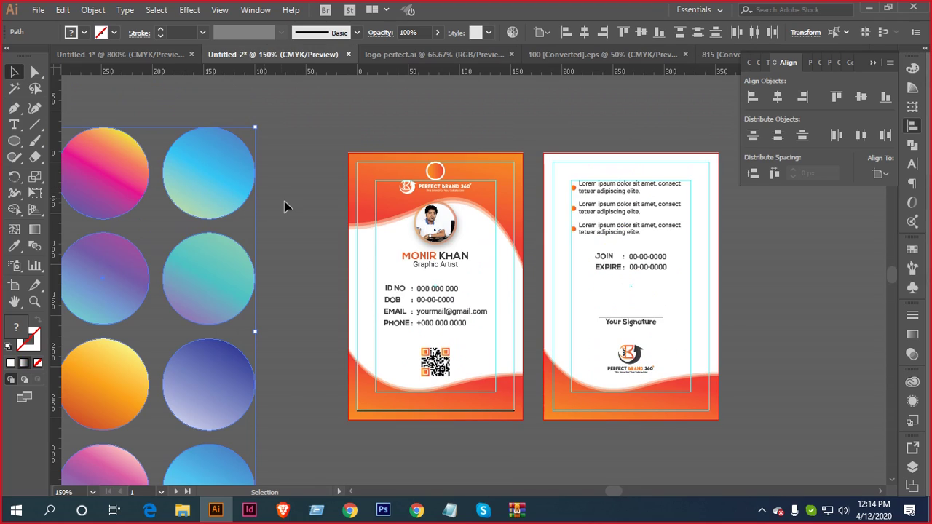
Eyedrop the pink circle's gradient onto the front card's orange top wave
{"action": "left_click_drag", "start_coordinate": [285, 201], "coordinate": [442, 198]}
{"action": "left_click", "coordinate": [522, 166]}
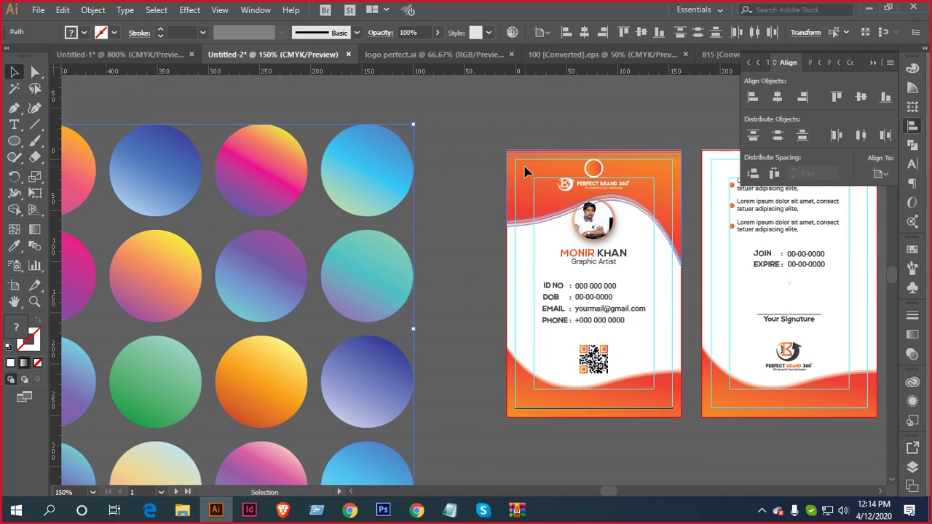
{"action": "key", "text": "i"}
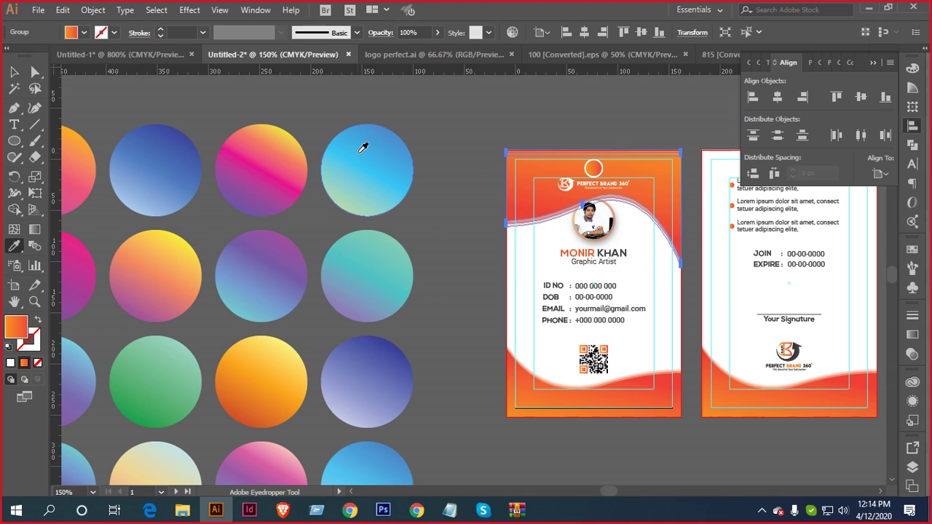
{"action": "left_click", "coordinate": [360, 151]}
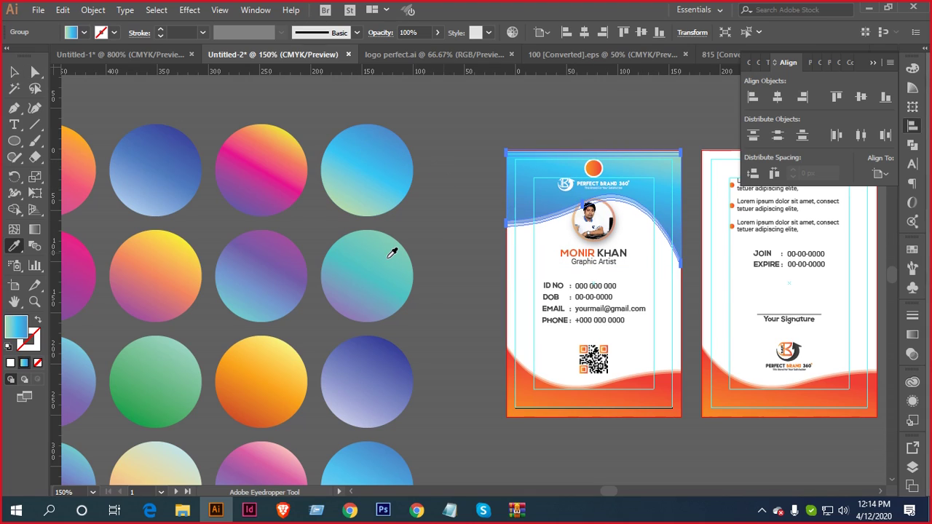
{"action": "scroll", "coordinate": [391, 358], "scroll_direction": "down", "scroll_amount": 3}
{"action": "scroll", "coordinate": [382, 376], "scroll_direction": "up", "scroll_amount": 2}
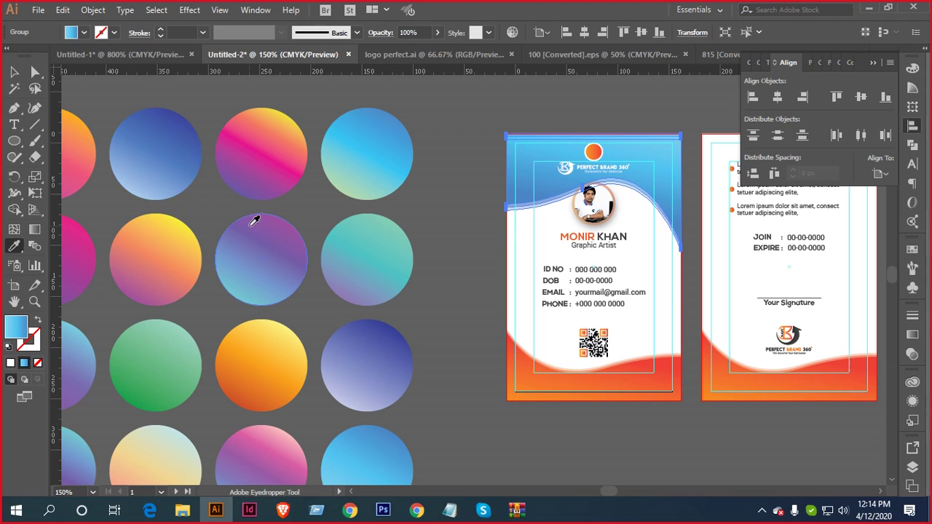
{"action": "scroll", "coordinate": [294, 260], "scroll_direction": "down", "scroll_amount": 2}
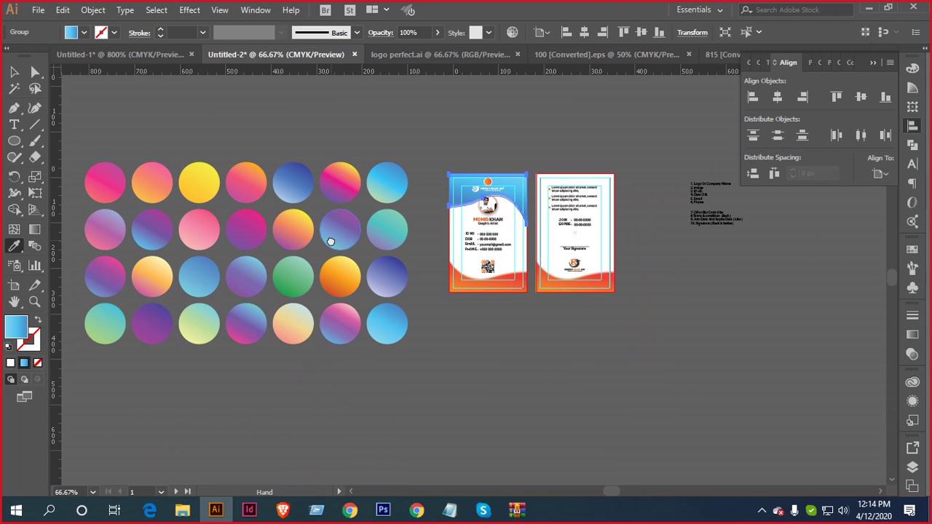
{"action": "left_click", "coordinate": [115, 179]}
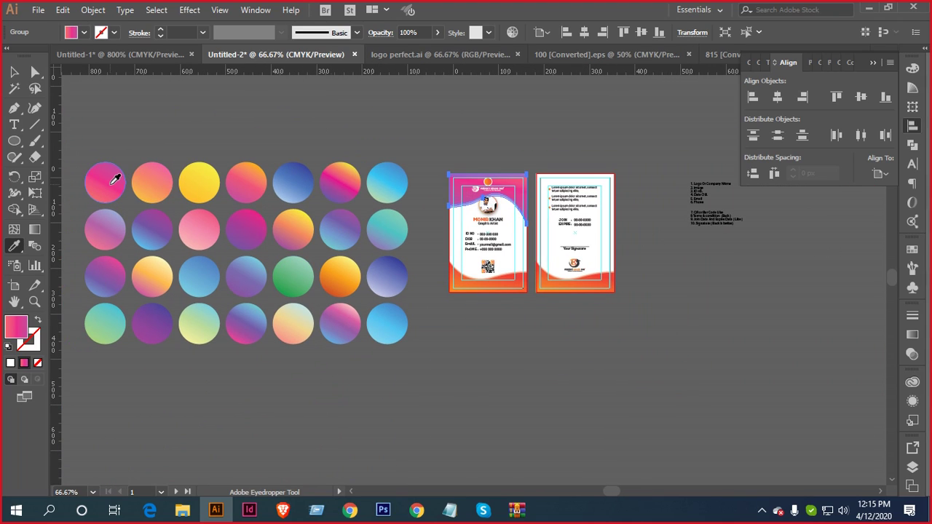
Make the orange circle at the card top pink by sampling the header
{"action": "key", "text": "v"}
{"action": "scroll", "coordinate": [510, 177], "scroll_direction": "up", "scroll_amount": 4}
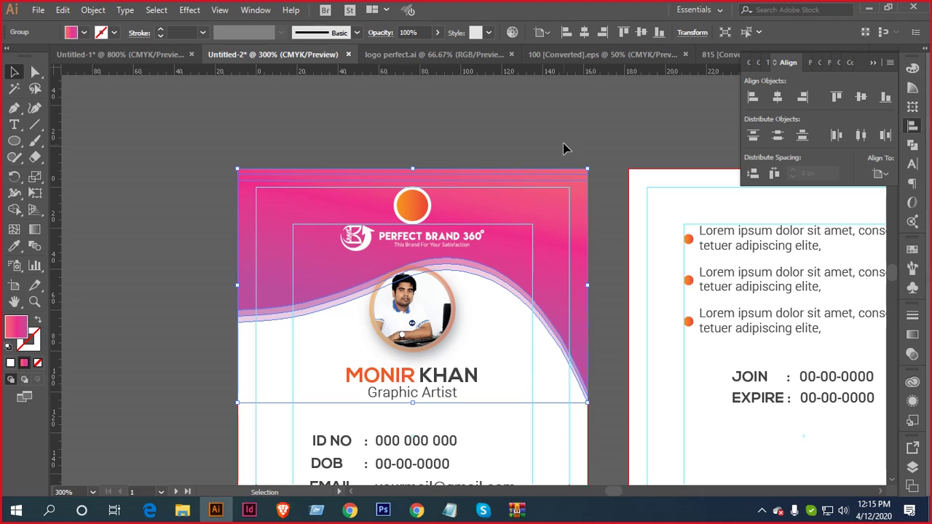
{"action": "key", "text": "ctrl+shift+a"}
{"action": "scroll", "coordinate": [543, 251], "scroll_direction": "down", "scroll_amount": 2}
{"action": "left_click_drag", "start_coordinate": [549, 298], "coordinate": [590, 217]}
{"action": "left_click", "coordinate": [459, 93]}
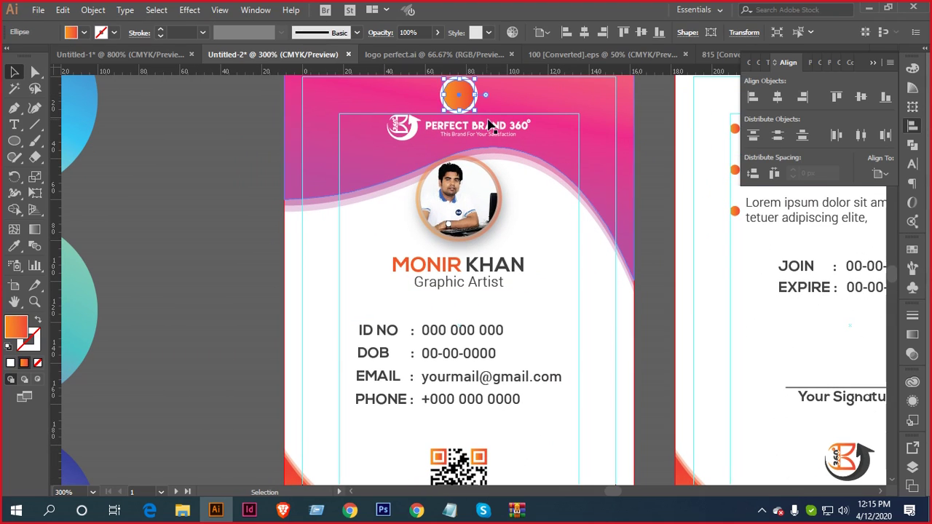
{"action": "key", "text": "i"}
{"action": "left_click", "coordinate": [610, 94]}
{"action": "scroll", "coordinate": [526, 201], "scroll_direction": "down", "scroll_amount": 2}
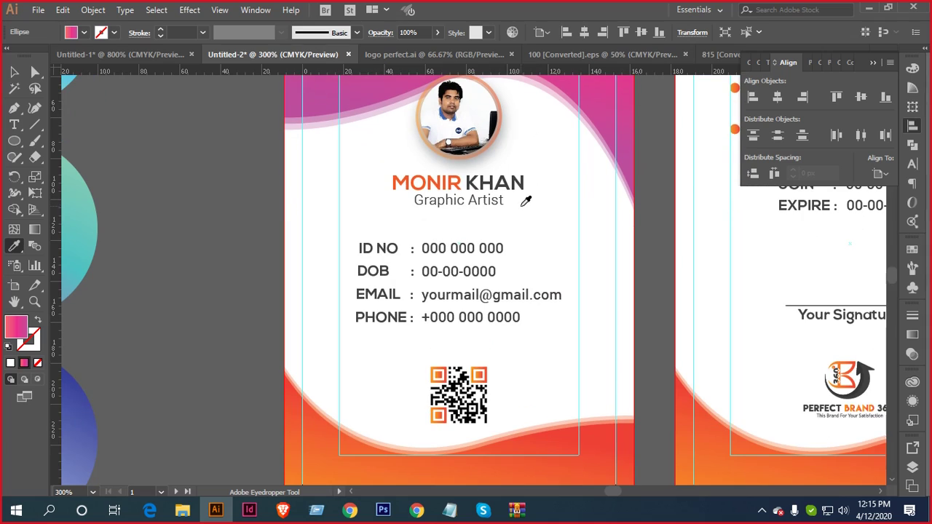
{"action": "key", "text": "v"}
Apply the pink gradient to both cards' bottom waves at once
{"action": "scroll", "coordinate": [546, 260], "scroll_direction": "down", "scroll_amount": 2}
{"action": "left_click_drag", "start_coordinate": [280, 405], "coordinate": [561, 461]}
{"action": "left_click", "coordinate": [728, 422], "text": "shift"}
{"action": "scroll", "coordinate": [557, 356], "scroll_direction": "up", "scroll_amount": 4}
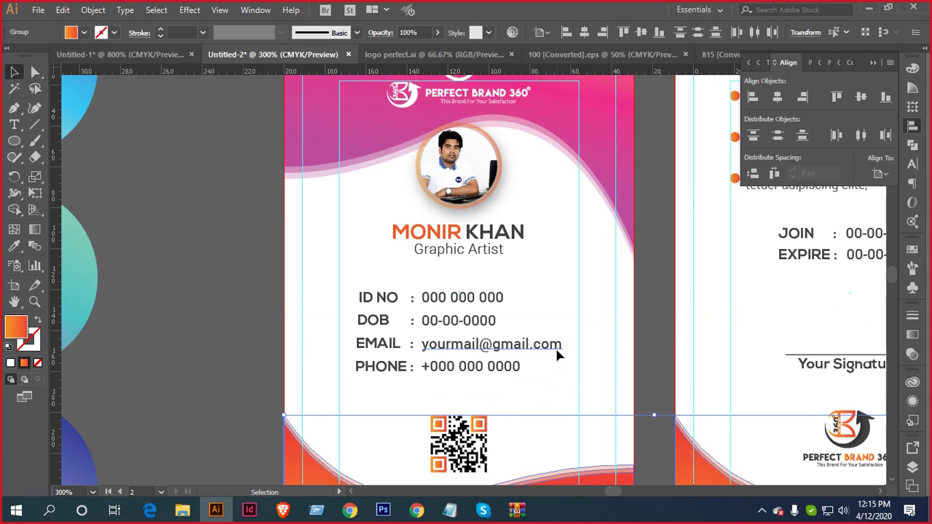
{"action": "key", "text": "i"}
{"action": "left_click", "coordinate": [607, 120]}
{"action": "scroll", "coordinate": [537, 198], "scroll_direction": "down", "scroll_amount": 3}
{"action": "key", "text": "v"}
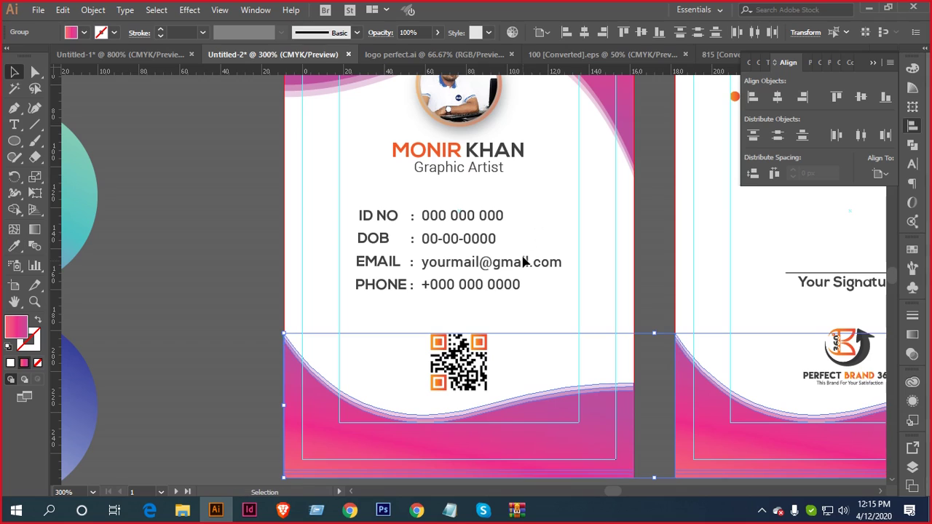
{"action": "scroll", "coordinate": [523, 262], "scroll_direction": "down", "scroll_amount": 3}
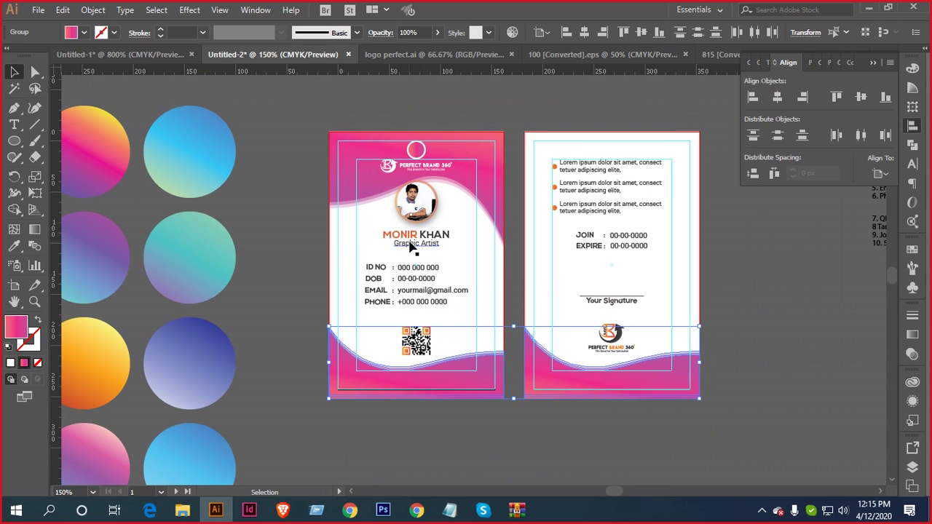
Highlight the first name as text and sample the card's pink onto it
{"action": "scroll", "coordinate": [404, 234], "scroll_direction": "up", "scroll_amount": 3}
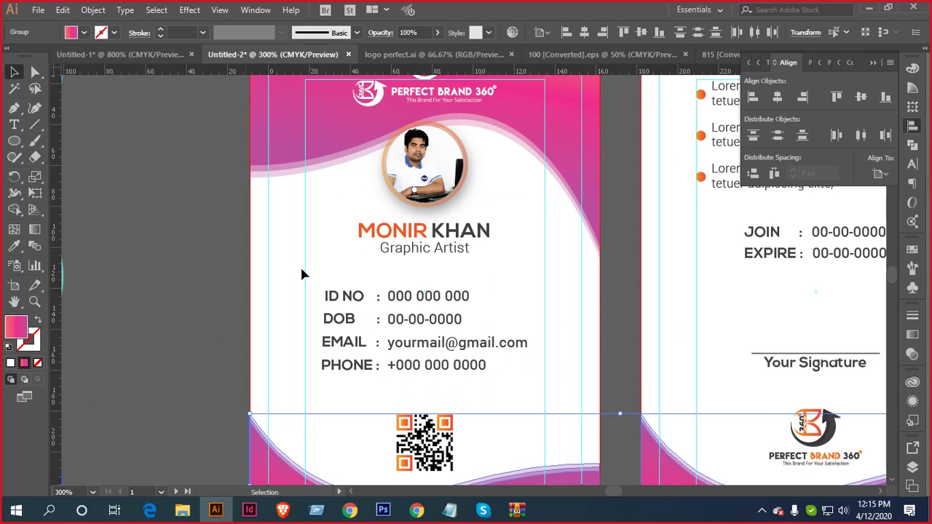
{"action": "scroll", "coordinate": [300, 265], "scroll_direction": "up", "scroll_amount": 2}
{"action": "left_click", "coordinate": [14, 124]}
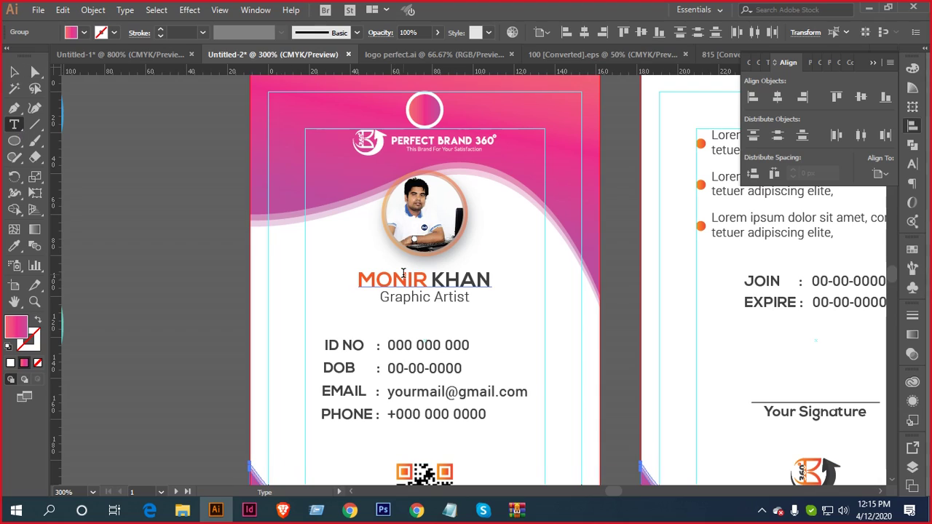
{"action": "left_click_drag", "start_coordinate": [430, 275], "coordinate": [358, 280]}
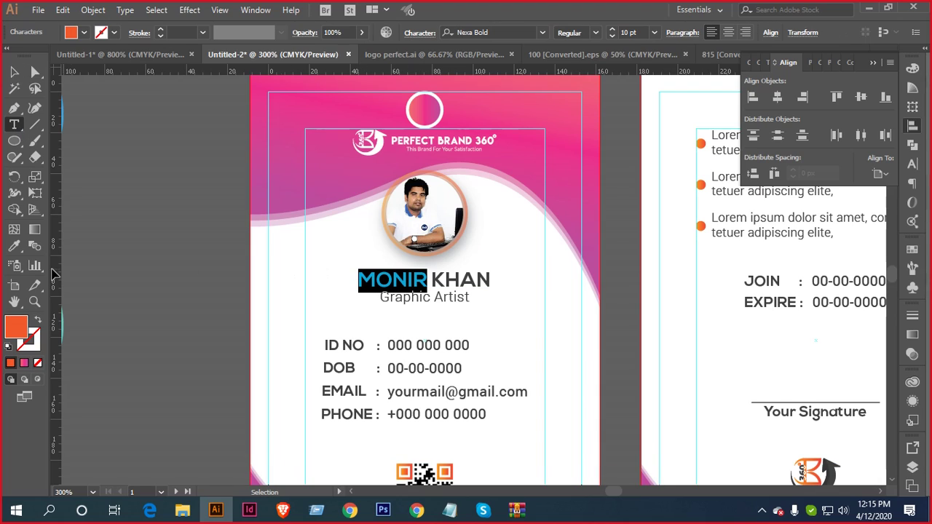
{"action": "left_click", "coordinate": [14, 246]}
{"action": "left_click", "coordinate": [301, 104]}
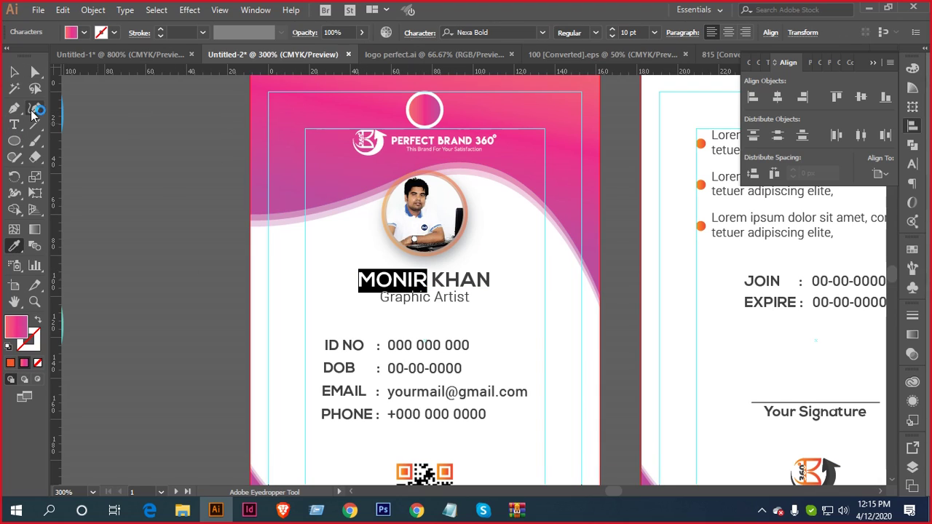
{"action": "key", "text": "Escape"}
{"action": "left_click_drag", "start_coordinate": [553, 277], "coordinate": [513, 271]}
Convert the front card's full name text to outlines
{"action": "left_click", "coordinate": [440, 278]}
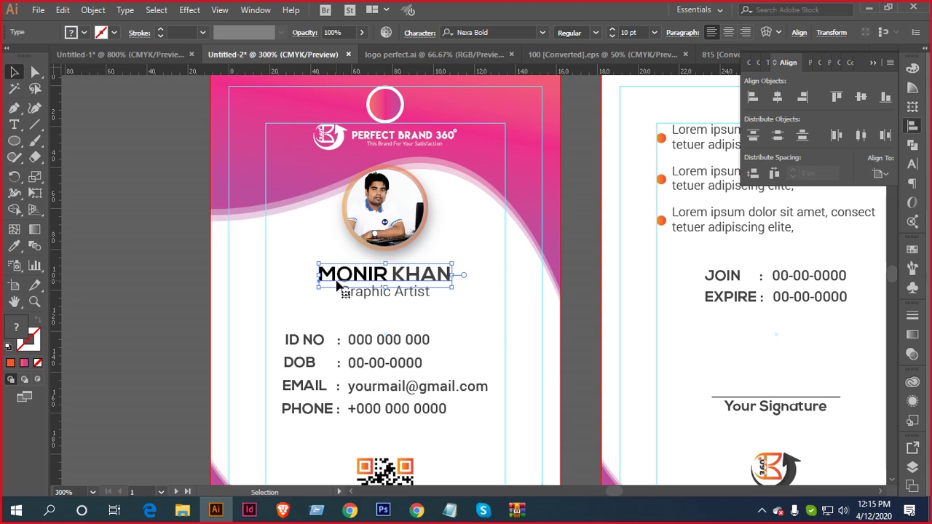
{"action": "right_click", "coordinate": [382, 278]}
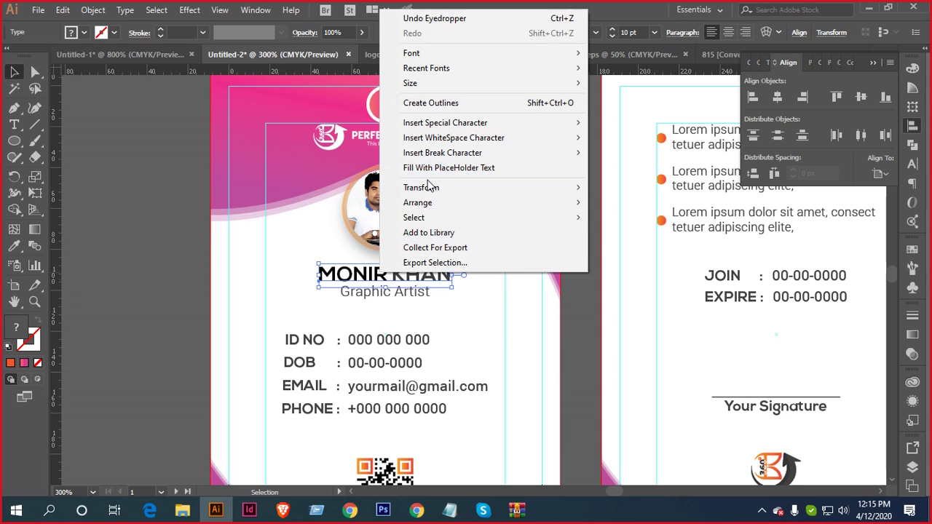
{"action": "left_click", "coordinate": [435, 101]}
{"action": "left_click", "coordinate": [119, 229]}
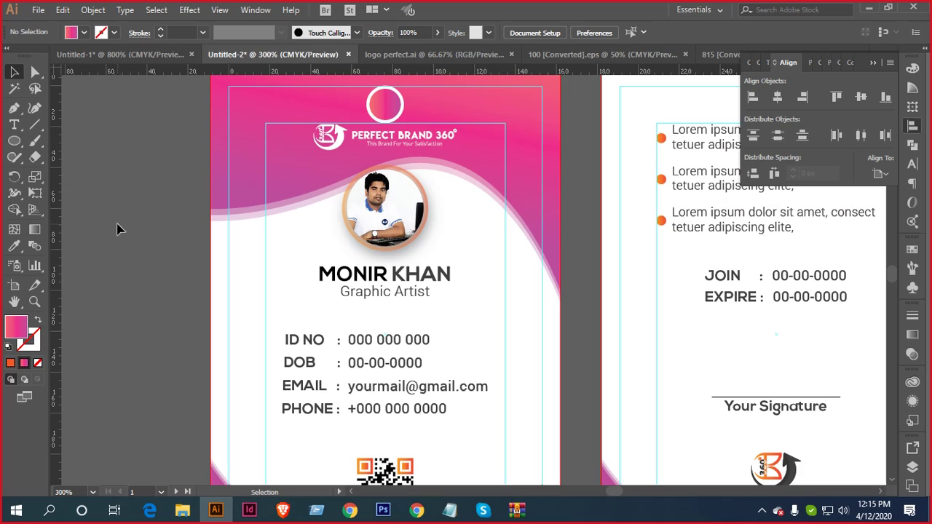
{"action": "left_click", "coordinate": [16, 125]}
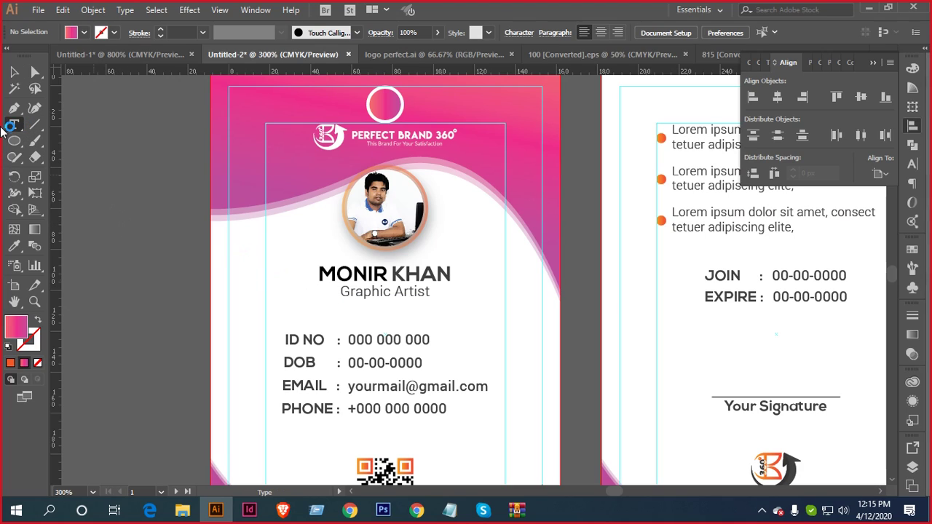
{"action": "left_click", "coordinate": [14, 72]}
Ungroup the outlined name into separate words
{"action": "right_click", "coordinate": [400, 272]}
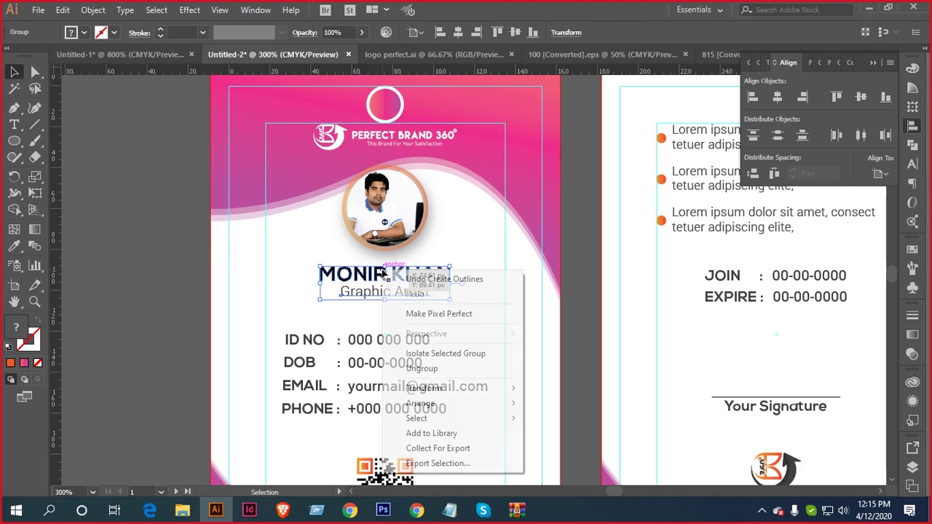
{"action": "left_click", "coordinate": [421, 369]}
{"action": "left_click", "coordinate": [172, 272]}
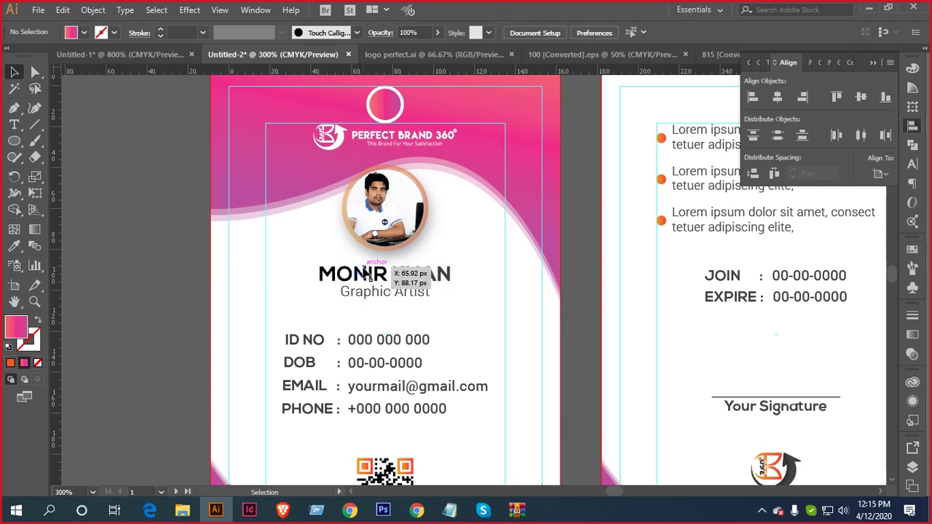
{"action": "left_click", "coordinate": [318, 272]}
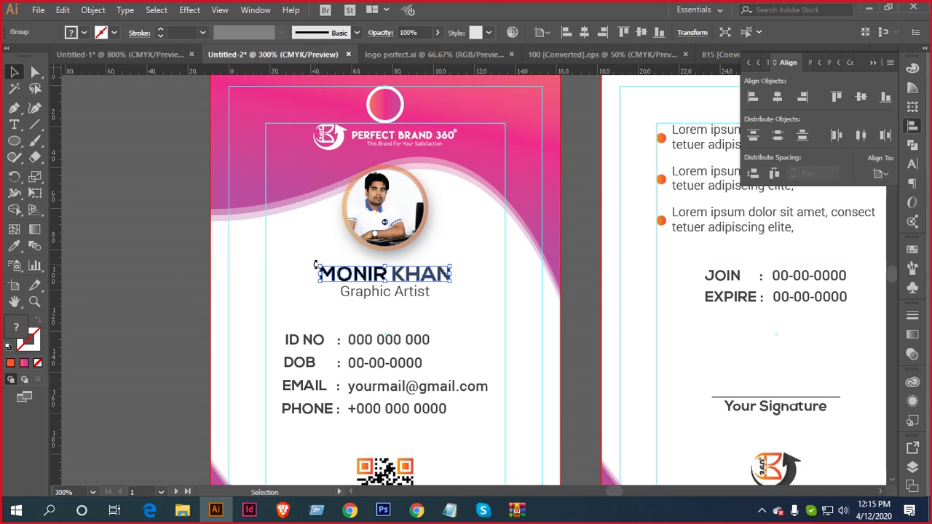
{"action": "right_click", "coordinate": [317, 266]}
{"action": "left_click", "coordinate": [367, 369]}
{"action": "left_click", "coordinate": [305, 262]}
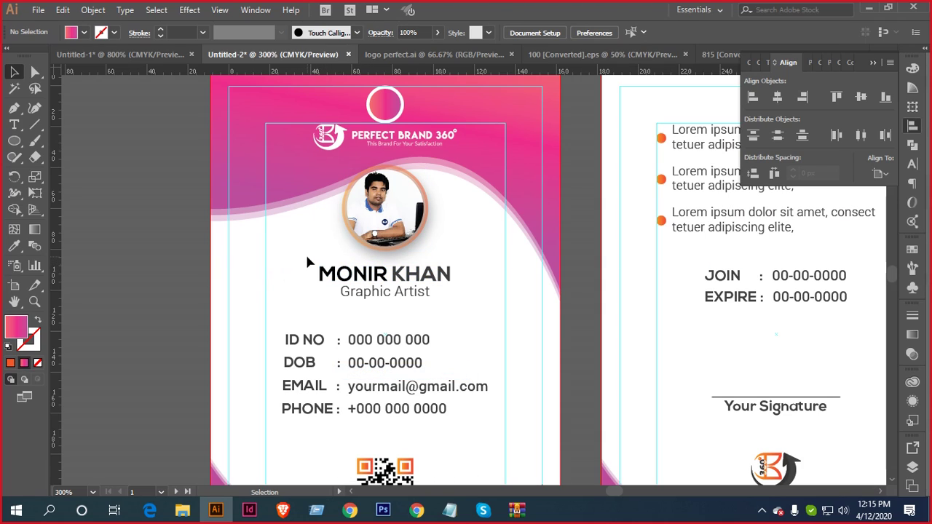
Fill the outlined first name with the pink header gradient
{"action": "left_click", "coordinate": [383, 281]}
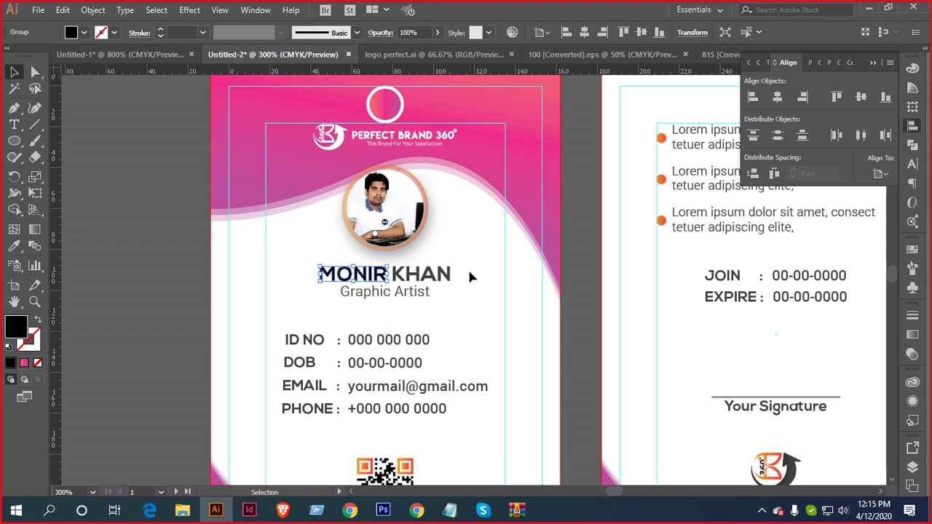
{"action": "left_click", "coordinate": [399, 275]}
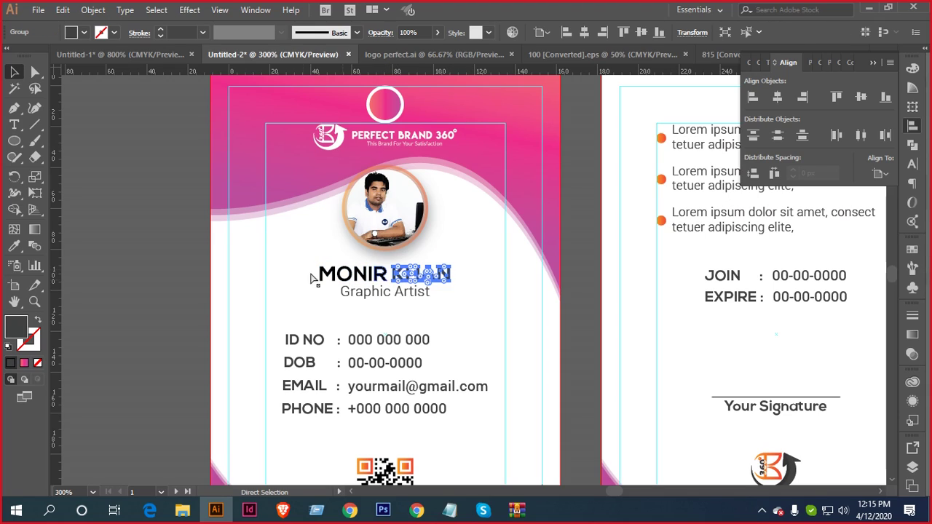
{"action": "left_click", "coordinate": [334, 274]}
{"action": "key", "text": "i"}
{"action": "left_click", "coordinate": [288, 140]}
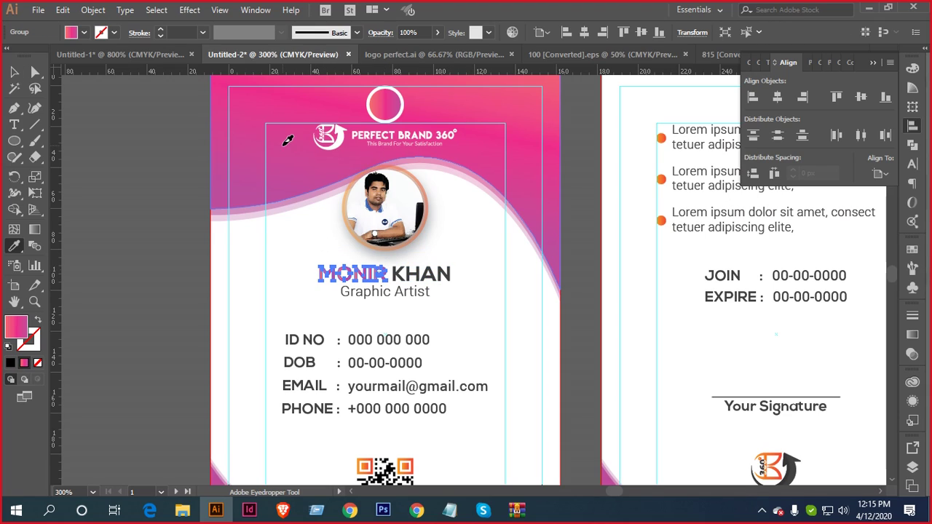
Ungroup the QR code on the card
{"action": "key", "text": "v"}
{"action": "scroll", "coordinate": [295, 348], "scroll_direction": "down", "scroll_amount": 4}
{"action": "scroll", "coordinate": [295, 348], "scroll_direction": "right", "scroll_amount": 5}
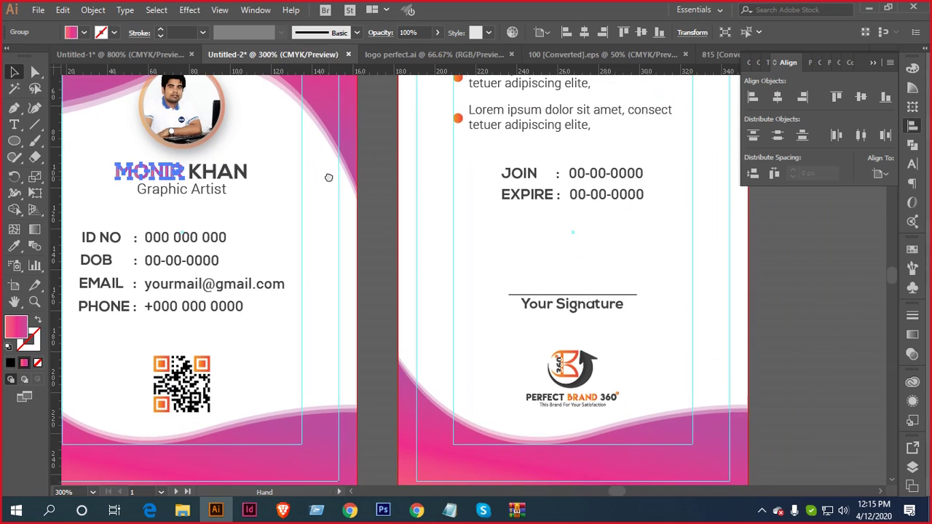
{"action": "scroll", "coordinate": [294, 348], "scroll_direction": "left", "scroll_amount": 2}
{"action": "scroll", "coordinate": [299, 353], "scroll_direction": "down", "scroll_amount": 2}
{"action": "scroll", "coordinate": [320, 357], "scroll_direction": "up", "scroll_amount": 2}
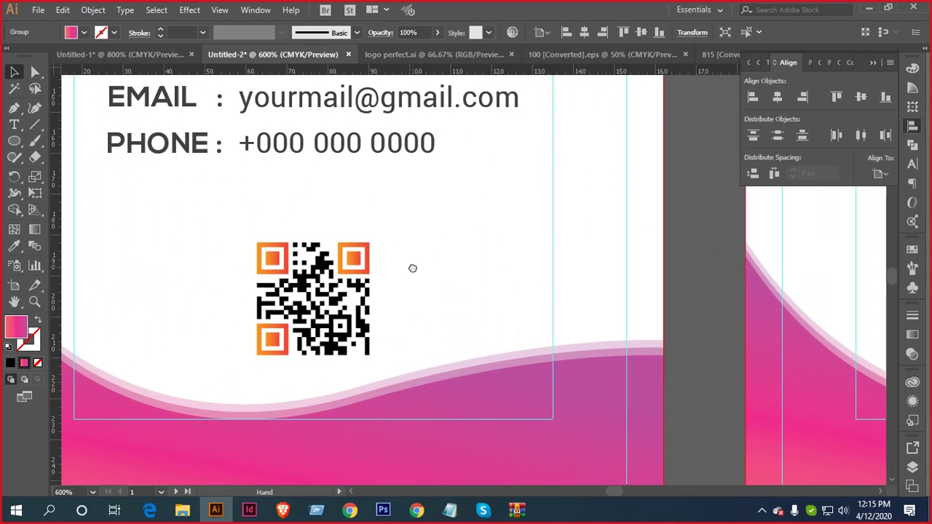
{"action": "right_click", "coordinate": [351, 270]}
{"action": "left_click", "coordinate": [381, 369]}
{"action": "left_click", "coordinate": [368, 237]}
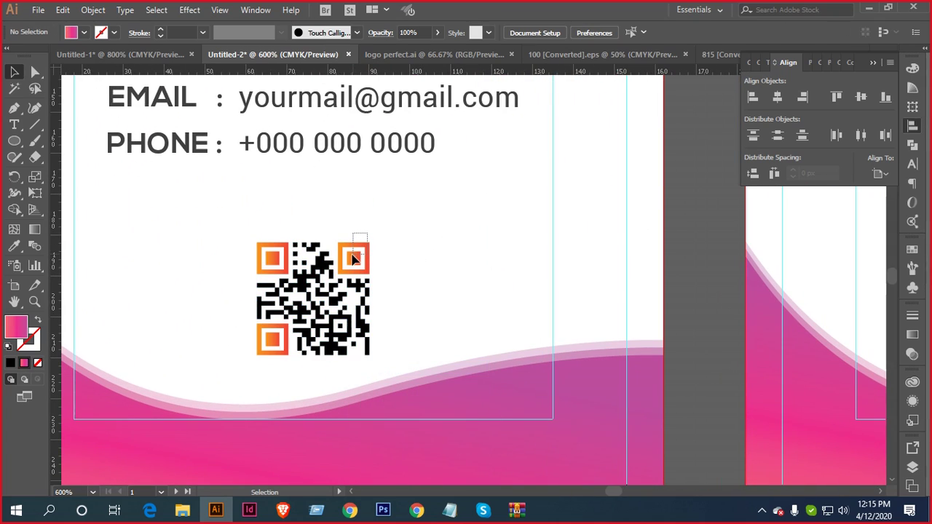
Give the three QR corner squares the pink wave gradient
{"action": "left_click_drag", "start_coordinate": [353, 258], "coordinate": [354, 257]}
{"action": "left_click", "coordinate": [278, 251], "text": "shift"}
{"action": "left_click", "coordinate": [271, 339], "text": "shift"}
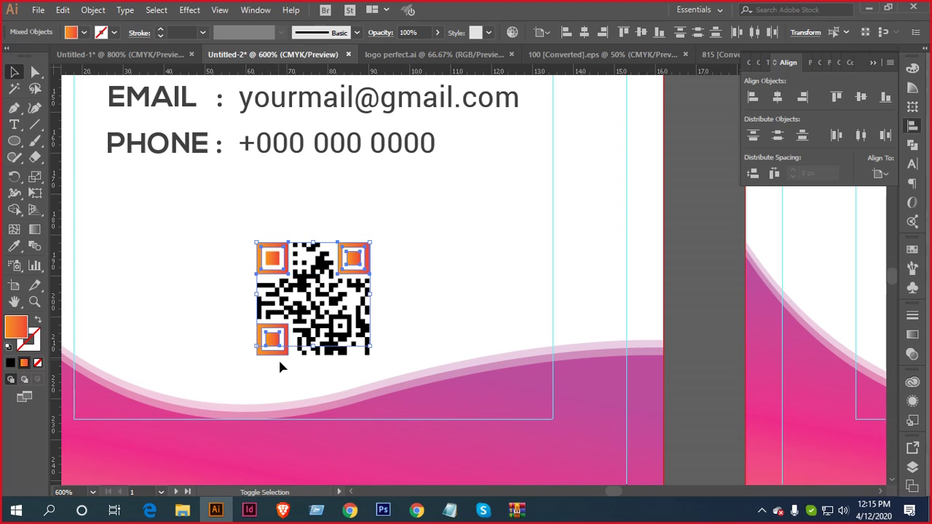
{"action": "key", "text": "i"}
{"action": "left_click", "coordinate": [488, 398]}
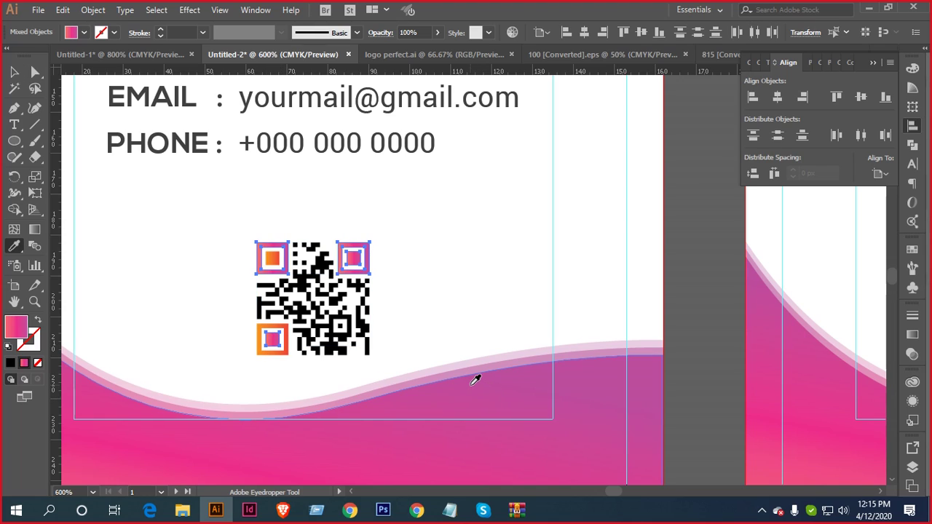
{"action": "key", "text": "v"}
Apply the pink gradient to the top-left and bottom-left corners' inner squares too
{"action": "left_click", "coordinate": [306, 294]}
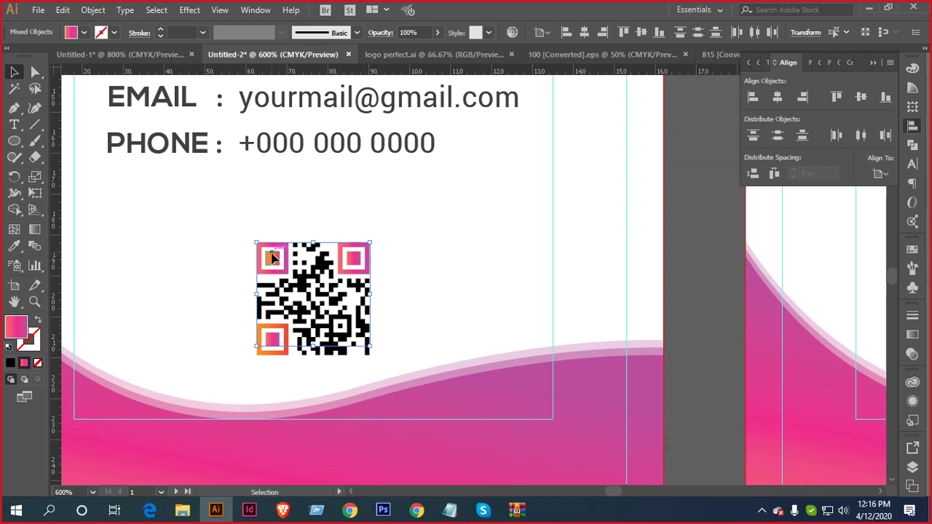
{"action": "left_click", "coordinate": [270, 256]}
{"action": "left_click", "coordinate": [262, 345], "text": "shift"}
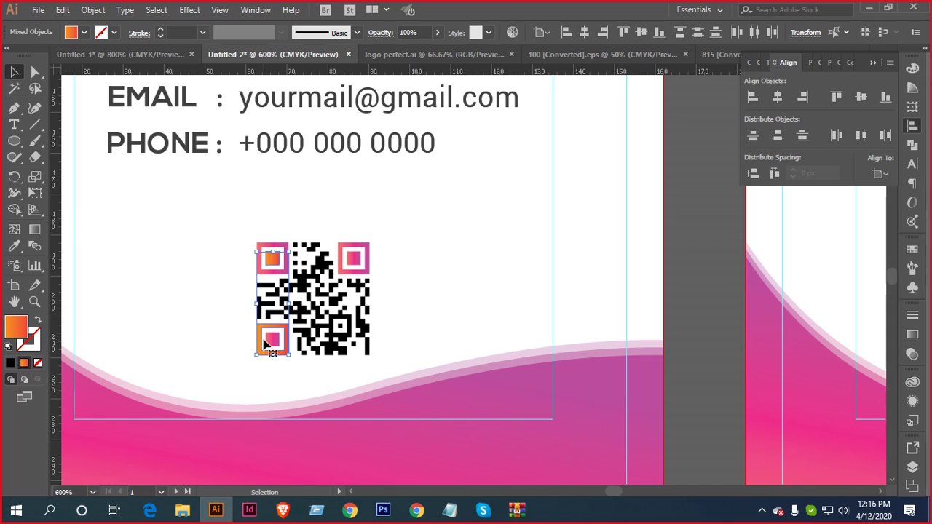
{"action": "key", "text": "i"}
{"action": "left_click", "coordinate": [498, 372]}
{"action": "key", "text": "v"}
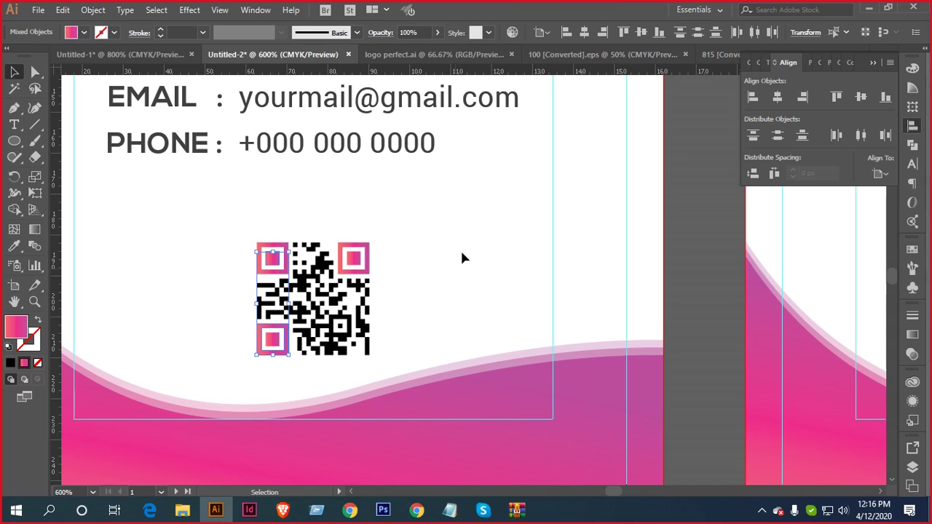
{"action": "left_click", "coordinate": [461, 247]}
{"action": "scroll", "coordinate": [432, 274], "scroll_direction": "down", "scroll_amount": 1}
{"action": "left_click_drag", "start_coordinate": [566, 277], "coordinate": [194, 271]}
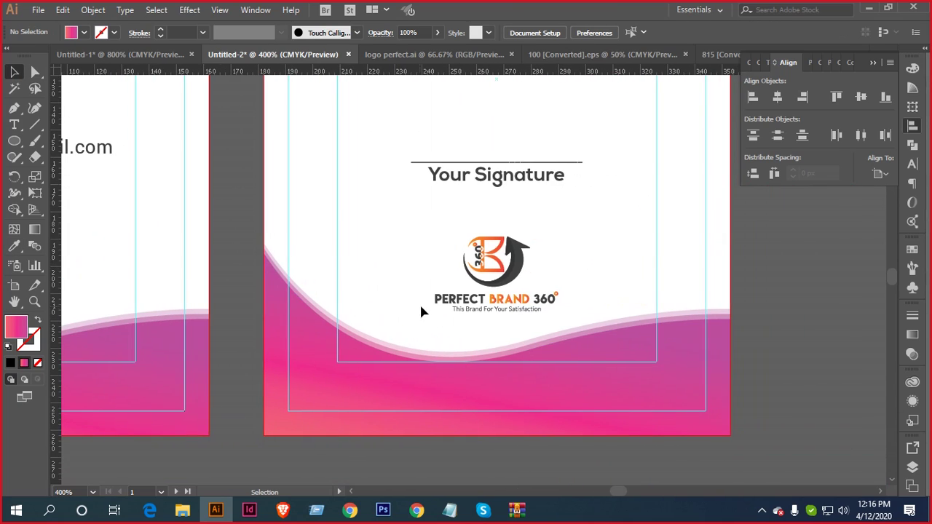
Ungroup the back card's logo so its parts can be recoloured separately
{"action": "scroll", "coordinate": [509, 270], "scroll_direction": "up", "scroll_amount": 2}
{"action": "left_click", "coordinate": [512, 270]}
{"action": "right_click", "coordinate": [512, 269]}
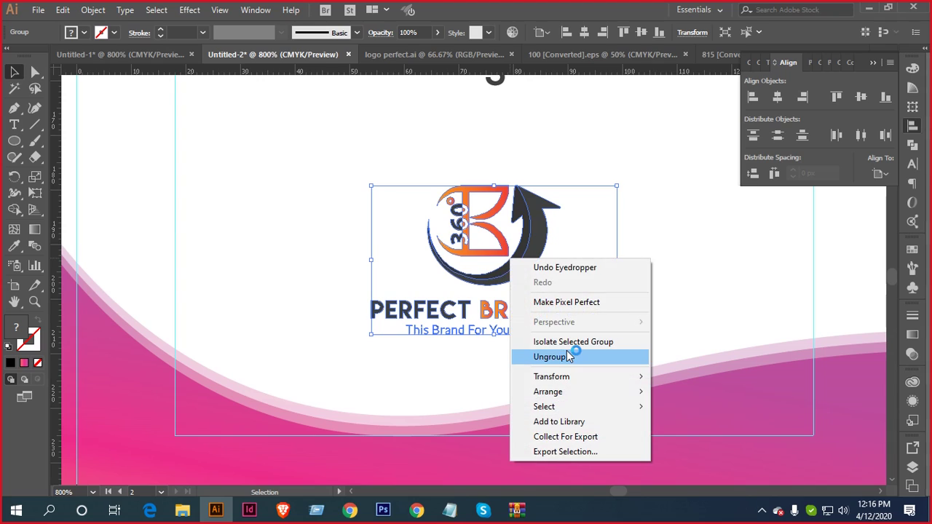
{"action": "left_click", "coordinate": [572, 354]}
{"action": "left_click", "coordinate": [686, 223]}
Select the B mark and BRAND 360 text and apply the wave's pink gradient with the Eyedropper
{"action": "left_click", "coordinate": [502, 193]}
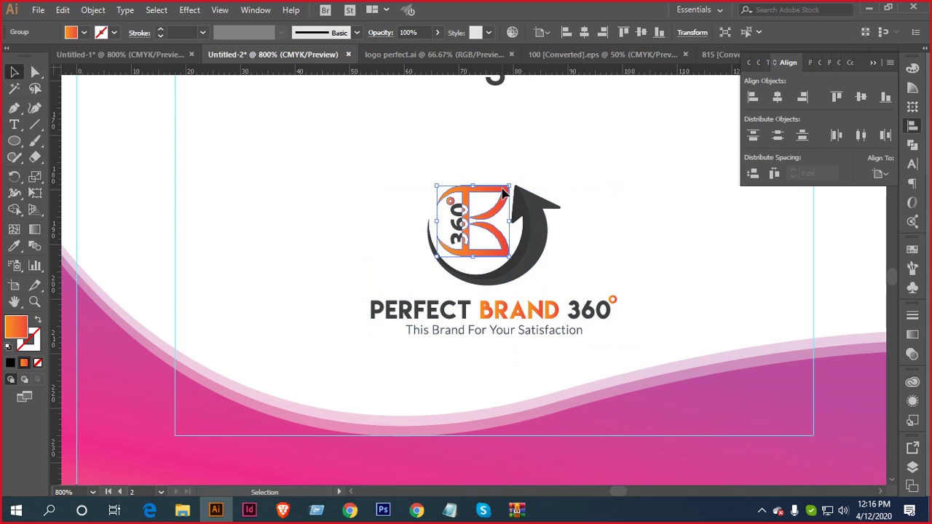
{"action": "left_click", "coordinate": [614, 300], "text": "shift"}
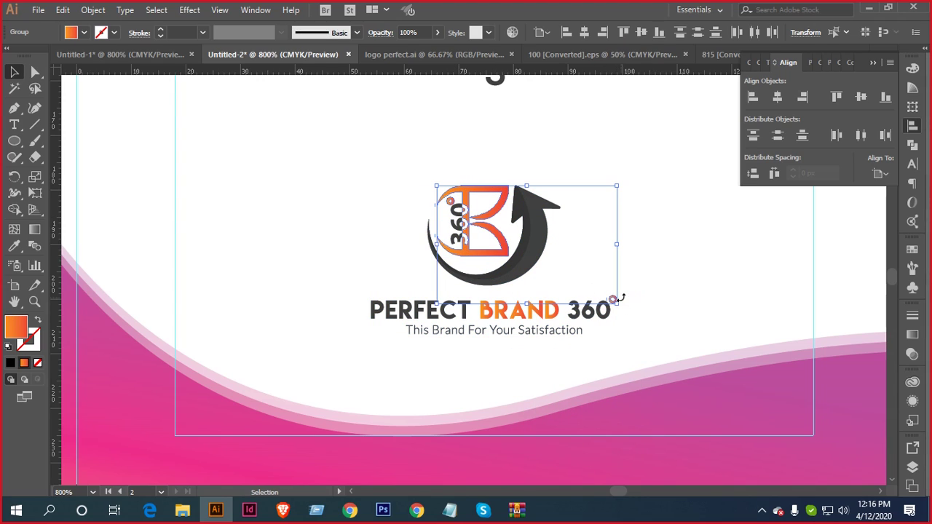
{"action": "left_click", "coordinate": [674, 291]}
{"action": "left_click", "coordinate": [609, 309]}
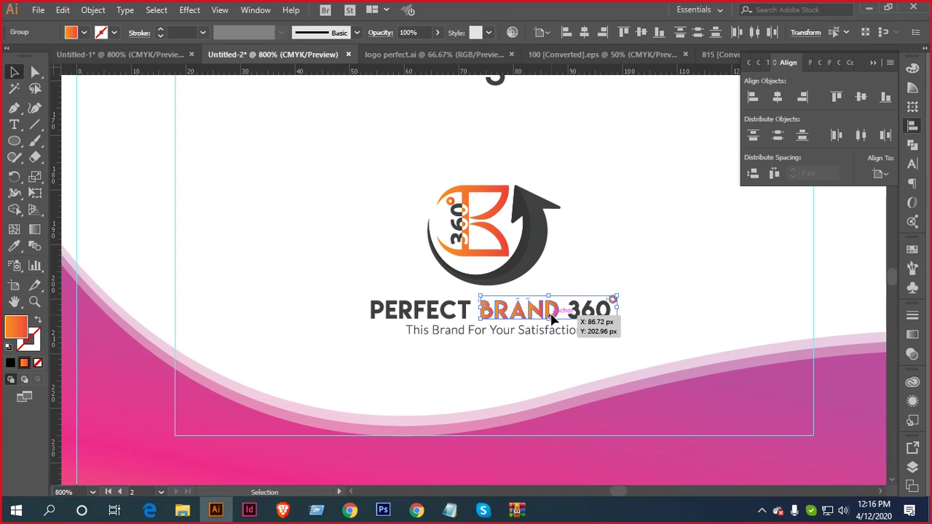
{"action": "left_click", "coordinate": [502, 244], "text": "shift"}
{"action": "scroll", "coordinate": [692, 308], "scroll_direction": "down", "scroll_amount": 2}
{"action": "key", "text": "i"}
{"action": "left_click", "coordinate": [709, 400]}
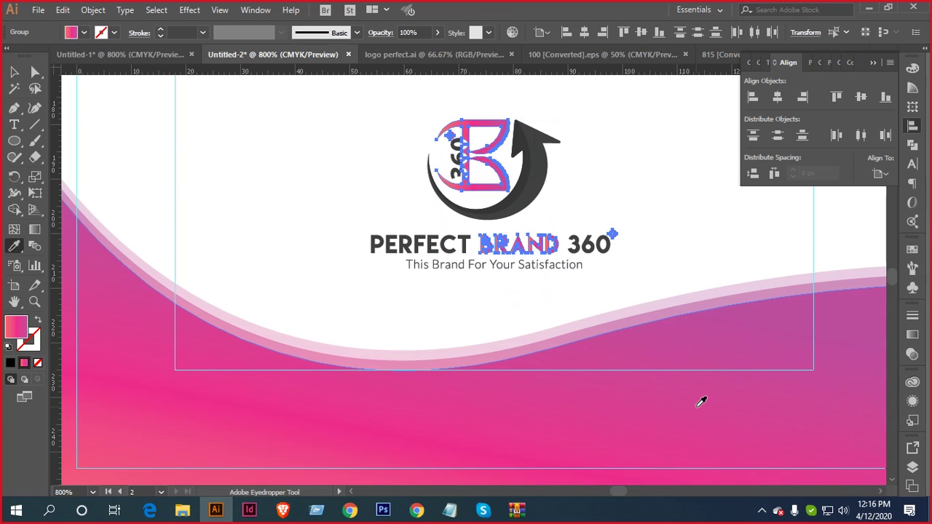
{"action": "key", "text": "v"}
{"action": "scroll", "coordinate": [618, 313], "scroll_direction": "down", "scroll_amount": 2, "text": "alt"}
{"action": "scroll", "coordinate": [611, 364], "scroll_direction": "up", "scroll_amount": 10}
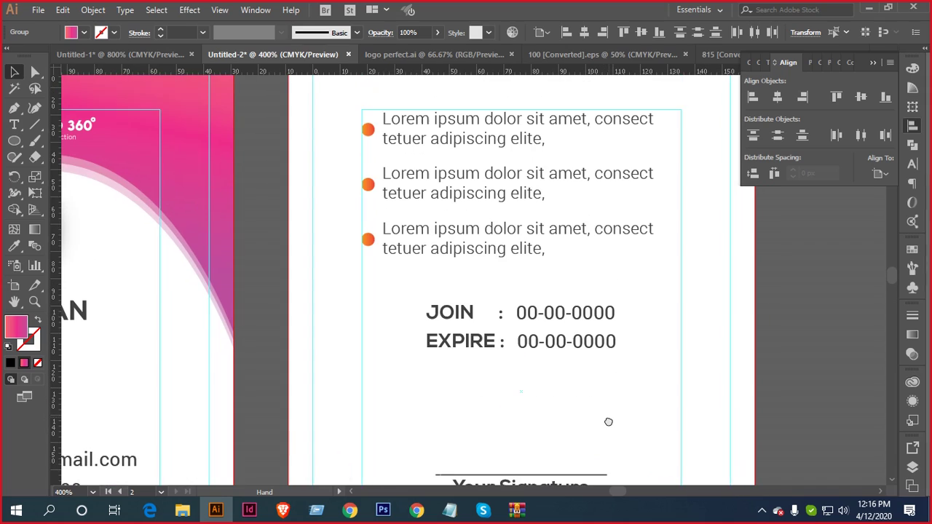
Ungroup the Lorem ipsum bullet list on the back card
{"action": "left_click_drag", "start_coordinate": [613, 351], "coordinate": [710, 457]}
{"action": "left_click", "coordinate": [515, 335]}
{"action": "right_click", "coordinate": [515, 337]}
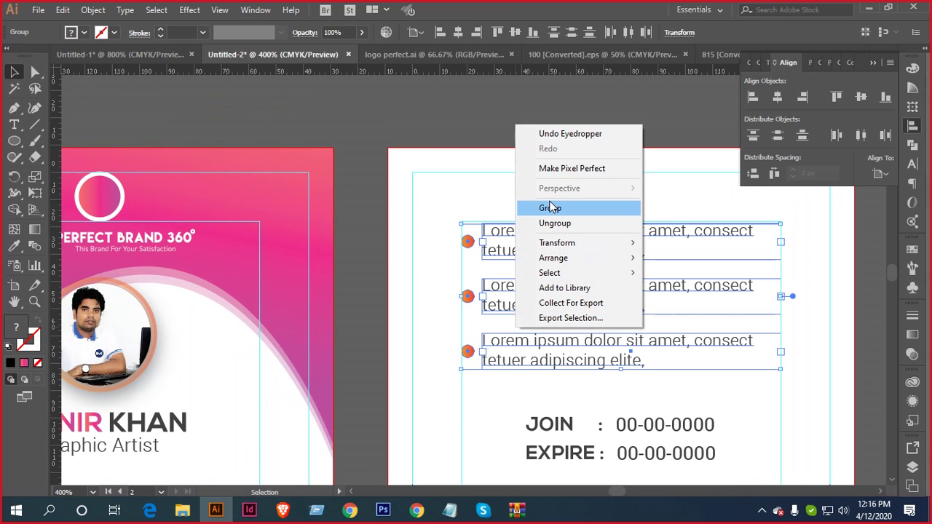
{"action": "left_click", "coordinate": [553, 223]}
{"action": "left_click", "coordinate": [426, 131]}
{"action": "scroll", "coordinate": [589, 179], "scroll_direction": "left", "scroll_amount": 4}
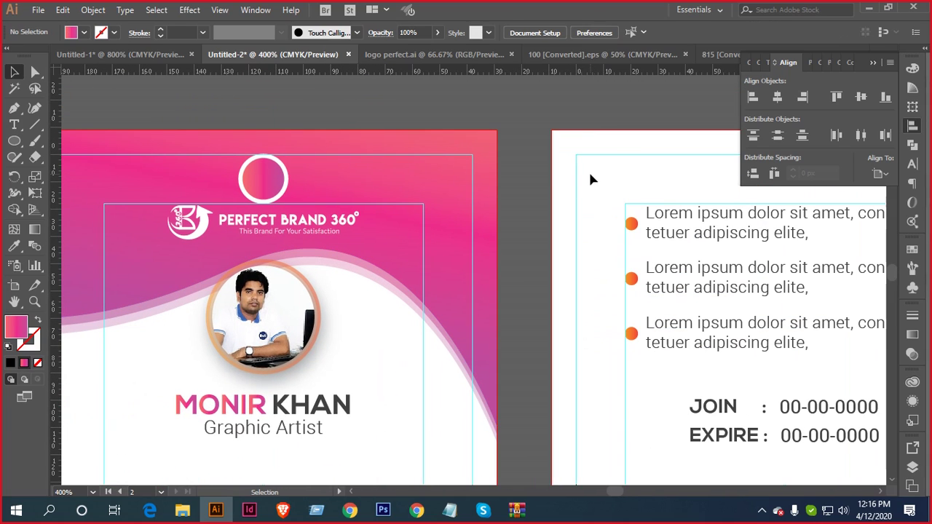
Give the three orange bullet dots the card's pink using the Eyedropper
{"action": "left_click_drag", "start_coordinate": [631, 375], "coordinate": [629, 374]}
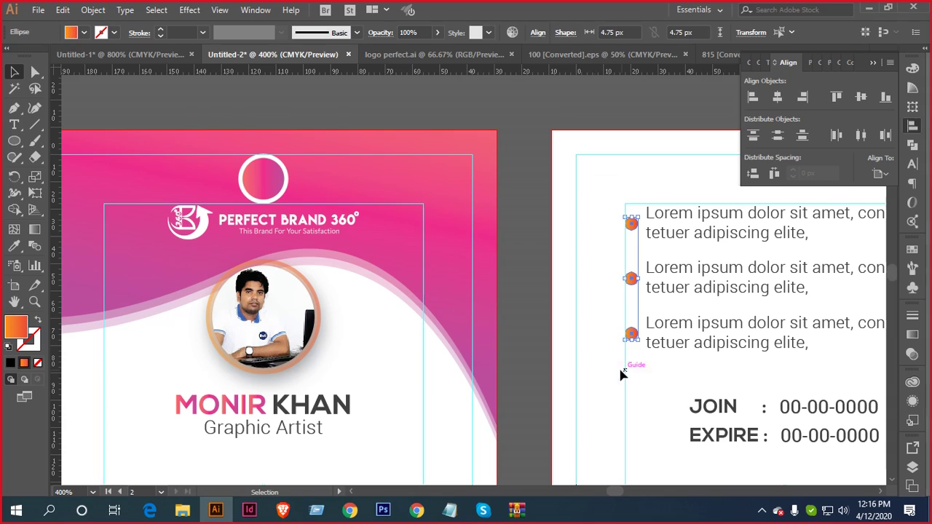
{"action": "key", "text": "i"}
{"action": "left_click", "coordinate": [417, 179]}
{"action": "key", "text": "v"}
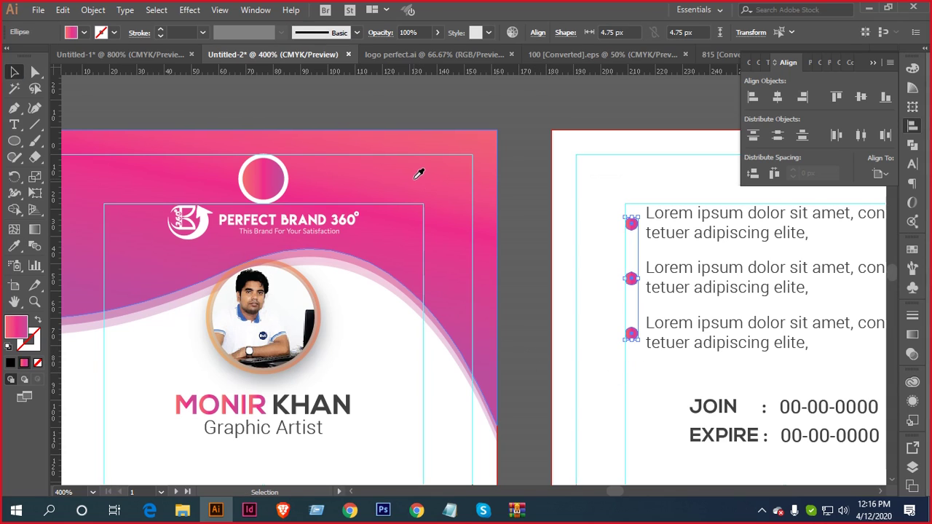
{"action": "left_click", "coordinate": [534, 258]}
{"action": "scroll", "coordinate": [531, 257], "scroll_direction": "down", "scroll_amount": 2}
{"action": "scroll", "coordinate": [530, 211], "scroll_direction": "down", "scroll_amount": 2}
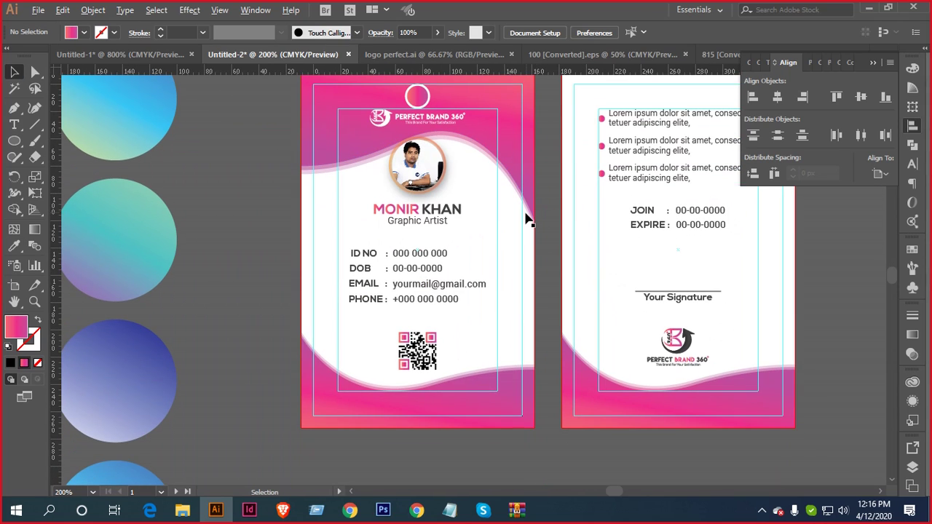
Group the back card's 360 logo parts with Ctrl+G
{"action": "scroll", "coordinate": [530, 217], "scroll_direction": "down", "scroll_amount": 2}
{"action": "scroll", "coordinate": [575, 204], "scroll_direction": "right", "scroll_amount": 2}
{"action": "left_click_drag", "start_coordinate": [508, 247], "coordinate": [516, 248]}
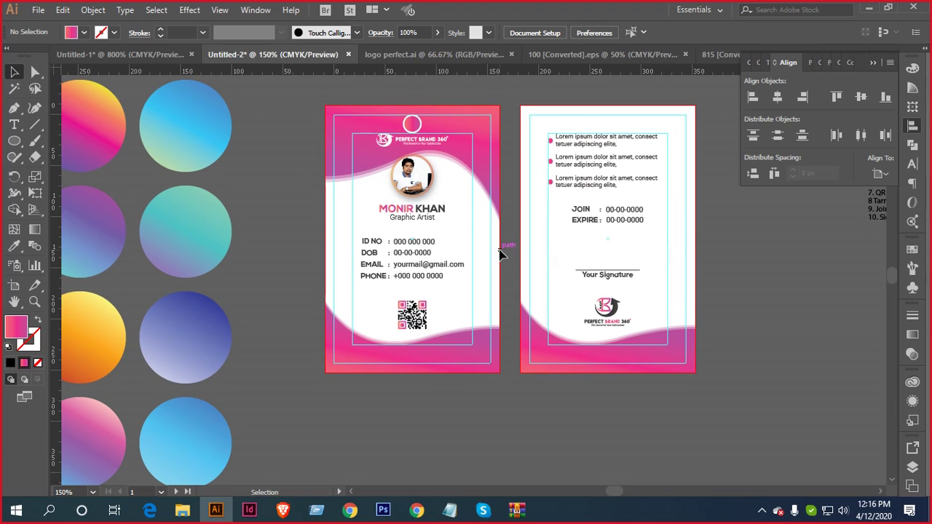
{"action": "scroll", "coordinate": [628, 313], "scroll_direction": "up", "scroll_amount": 2}
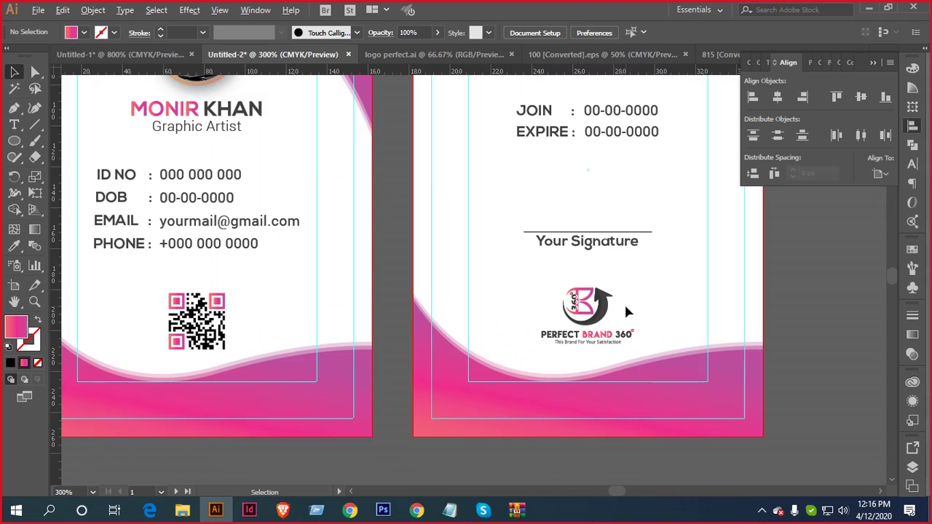
{"action": "left_click", "coordinate": [630, 322]}
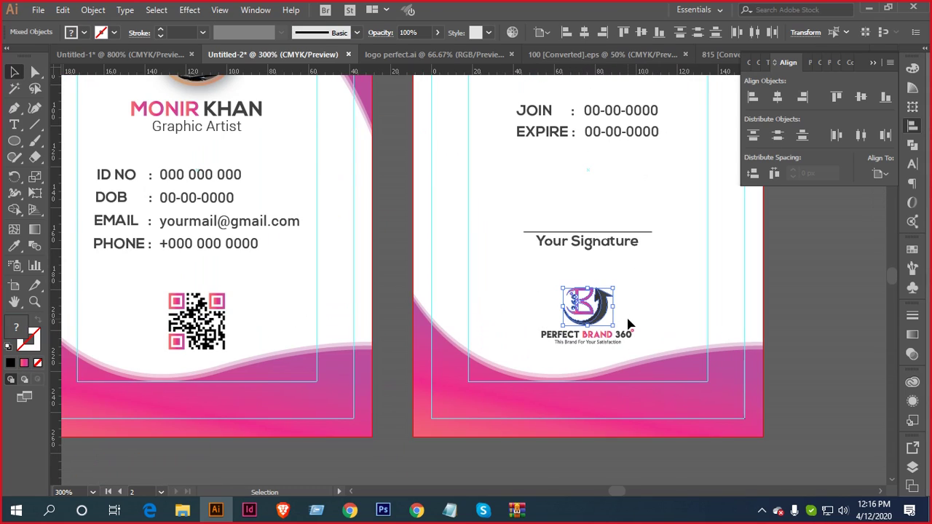
{"action": "key", "text": "ctrl+g"}
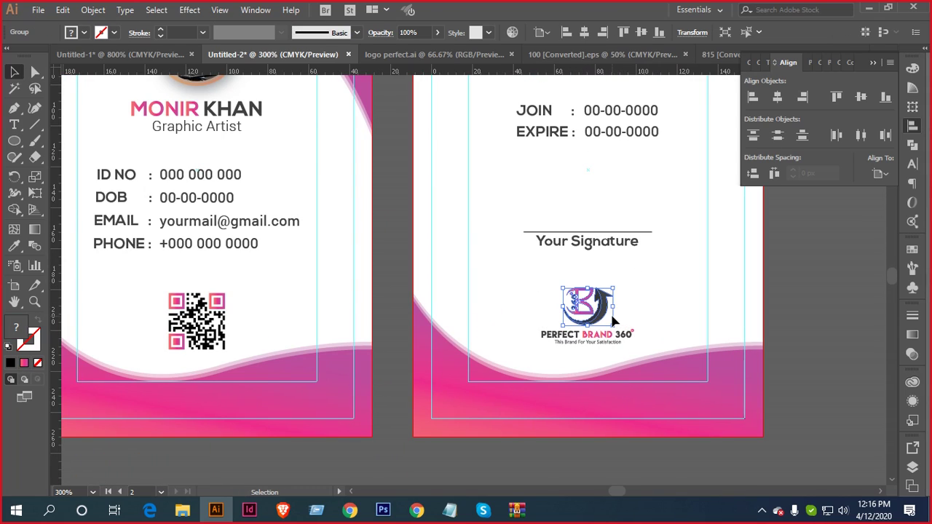
Place a copy of the logo over the front card's email line and enlarge it over the info block
{"action": "scroll", "coordinate": [628, 309], "scroll_direction": "down", "scroll_amount": 1}
{"action": "left_click_drag", "start_coordinate": [630, 306], "coordinate": [490, 367]}
{"action": "left_click_drag", "start_coordinate": [275, 333], "coordinate": [266, 334]}
{"action": "left_click_drag", "start_coordinate": [345, 294], "coordinate": [502, 290]}
{"action": "scroll", "coordinate": [437, 322], "scroll_direction": "up", "scroll_amount": 3}
{"action": "scroll", "coordinate": [436, 320], "scroll_direction": "up", "scroll_amount": 2}
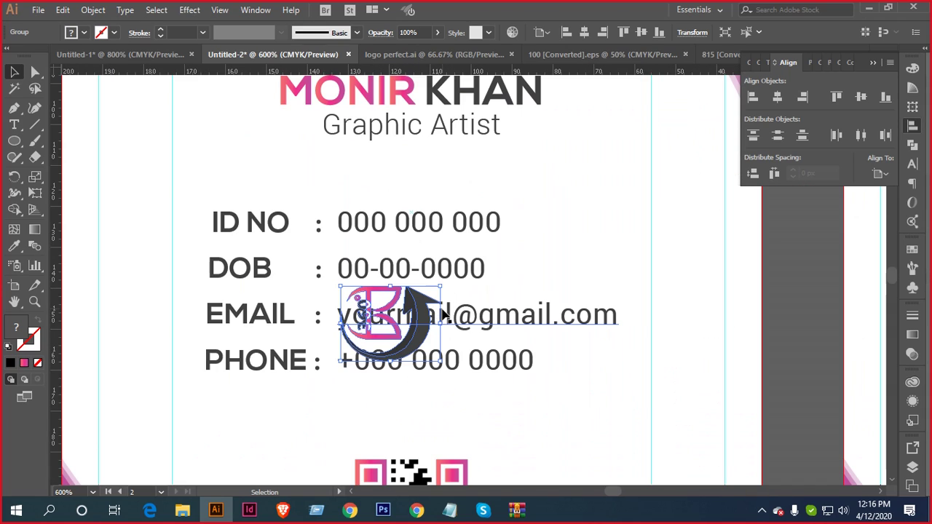
{"action": "left_click_drag", "start_coordinate": [437, 289], "coordinate": [561, 170]}
Colour the front-card logo copy pink, enlarge it slightly and nudge it up and right
{"action": "scroll", "coordinate": [508, 259], "scroll_direction": "down", "scroll_amount": 4}
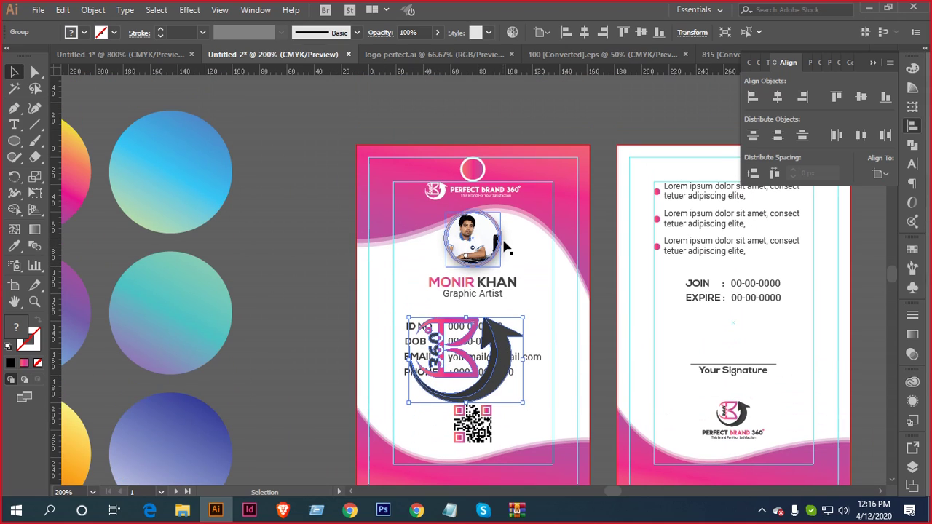
{"action": "key", "text": "i"}
{"action": "left_click", "coordinate": [551, 171]}
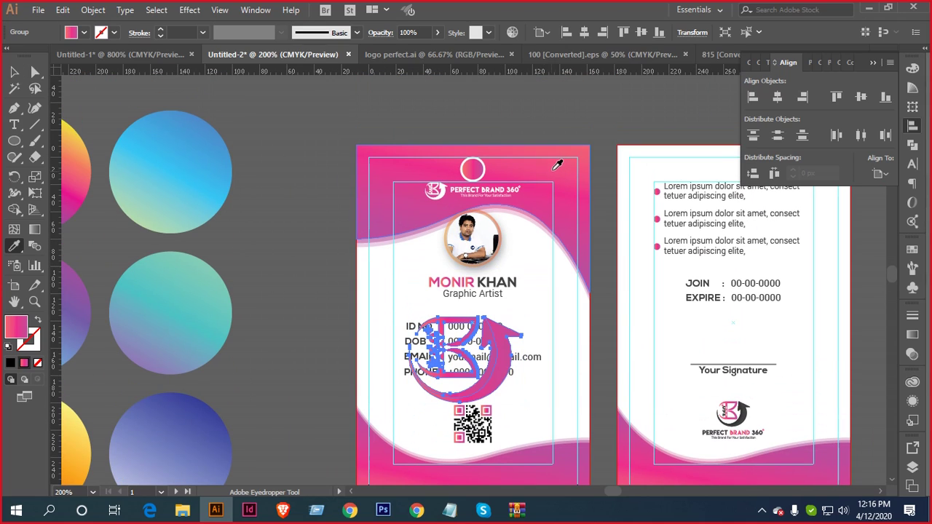
{"action": "left_click_drag", "start_coordinate": [473, 356], "coordinate": [542, 254]}
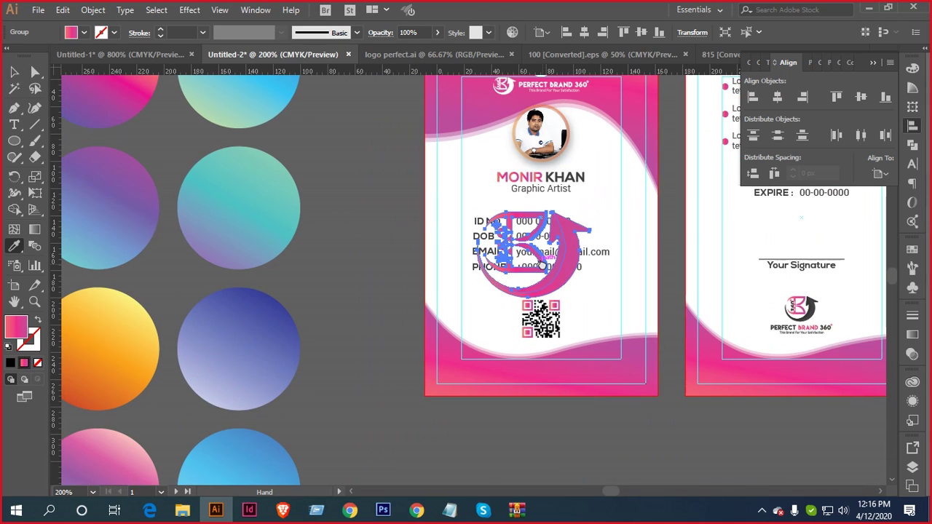
{"action": "key", "text": "v"}
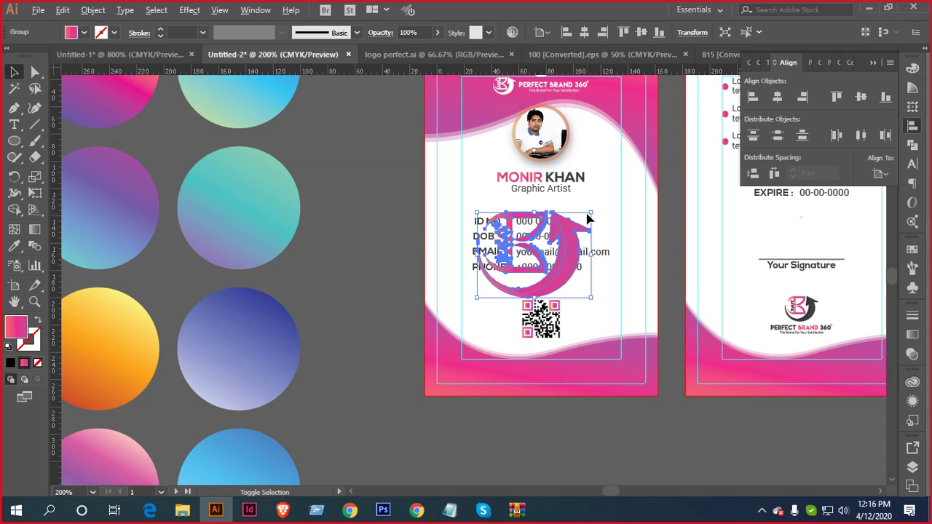
{"action": "left_click_drag", "start_coordinate": [589, 214], "coordinate": [608, 199]}
{"action": "left_click_drag", "start_coordinate": [573, 254], "coordinate": [580, 235]}
Send the logo behind the text, just above the card background, at 6% opacity
{"action": "right_click", "coordinate": [581, 235]}
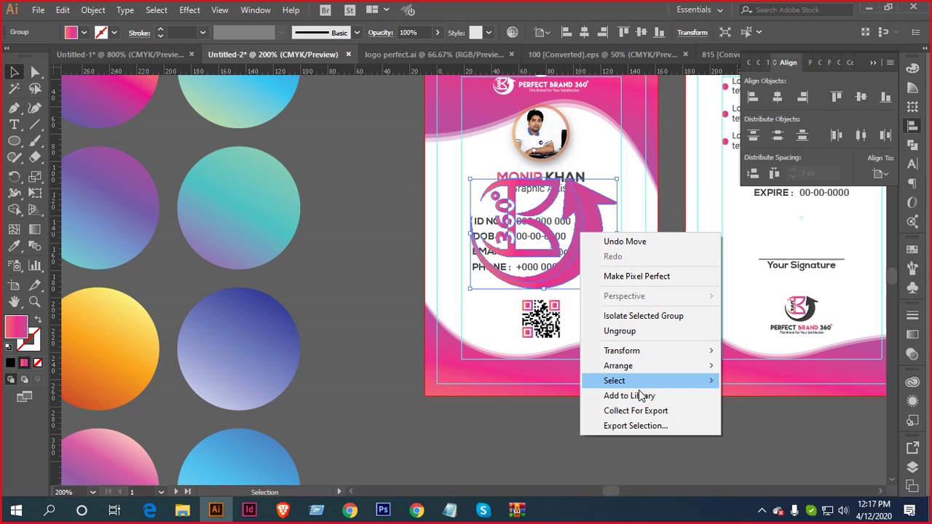
{"action": "mouse_move", "coordinate": [650, 369]}
{"action": "left_click", "coordinate": [776, 412]}
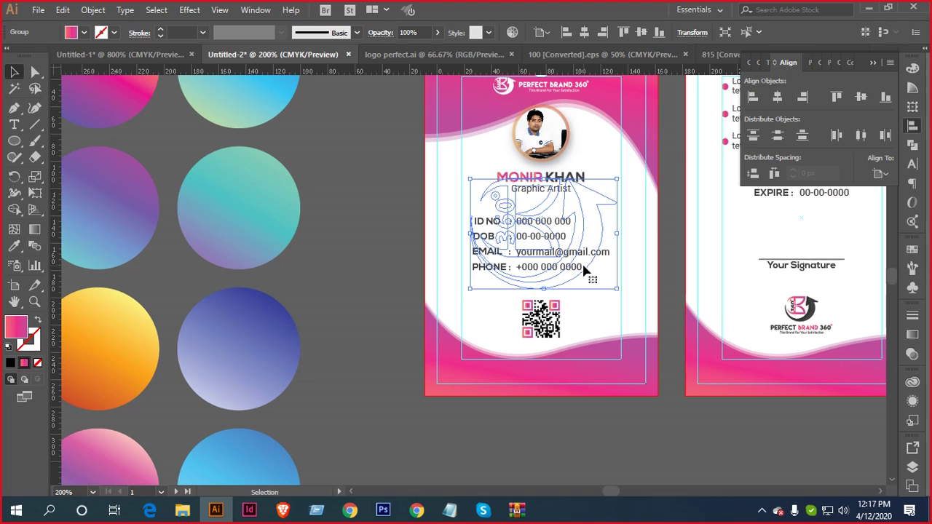
{"action": "key", "text": "ctrl+bracketright"}
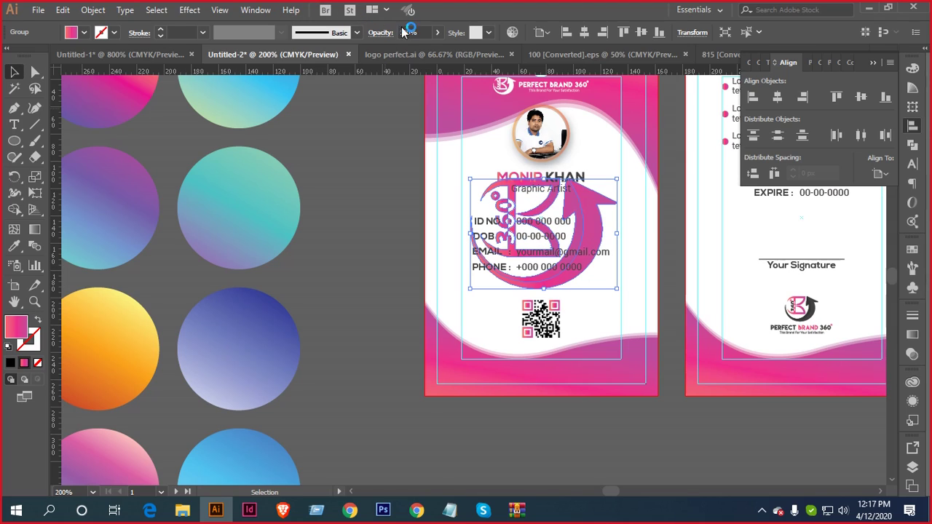
{"action": "left_click", "coordinate": [437, 34]}
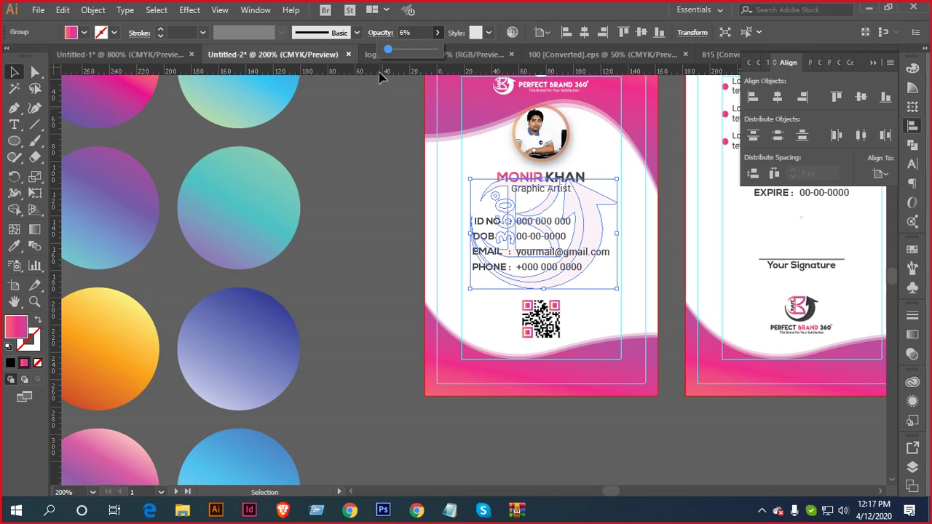
{"action": "left_click", "coordinate": [408, 33]}
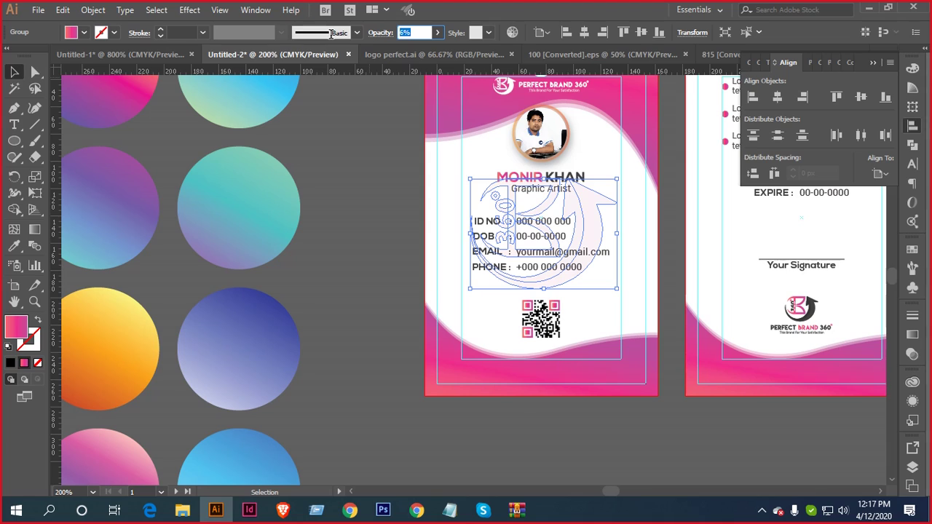
{"action": "left_click", "coordinate": [384, 238]}
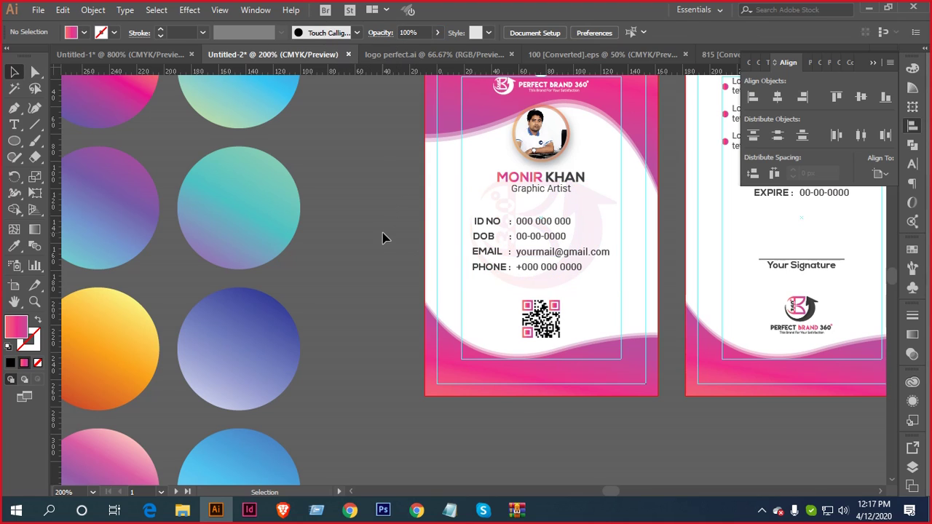
Change the front-card watermark's opacity to 7%
{"action": "scroll", "coordinate": [587, 265], "scroll_direction": "right", "scroll_amount": 2}
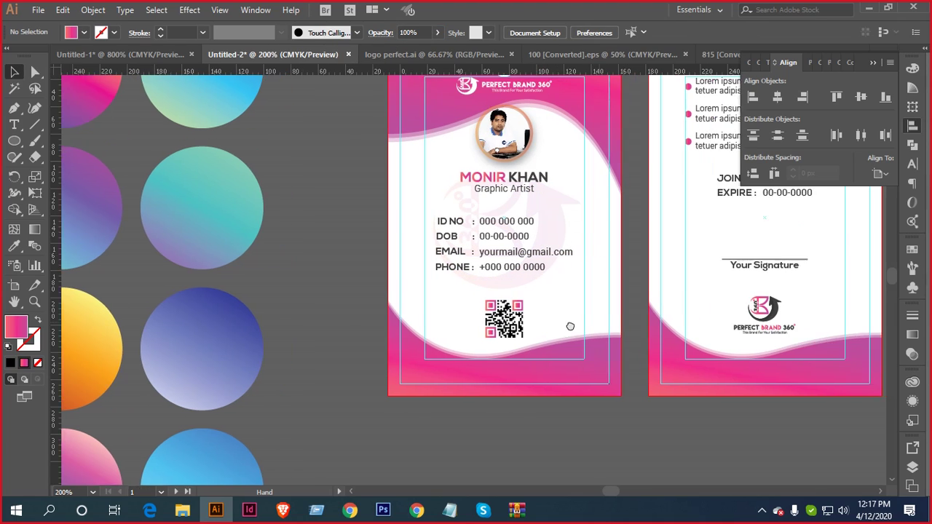
{"action": "left_click", "coordinate": [530, 209]}
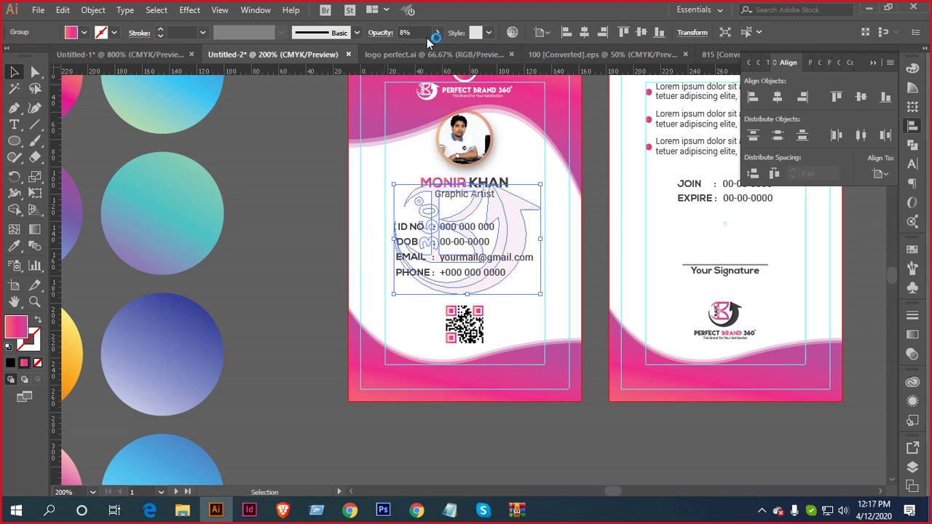
{"action": "left_click", "coordinate": [405, 32]}
{"action": "type", "text": "7"}
{"action": "key", "text": "Return"}
{"action": "key", "text": "backslash"}
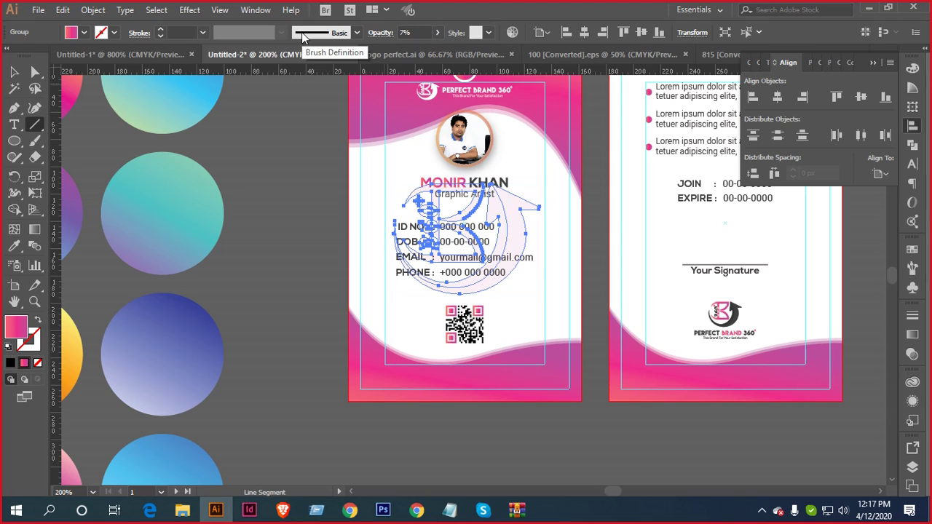
{"action": "key", "text": "v"}
Place a copy of the watermark group on the back card
{"action": "left_click", "coordinate": [306, 126]}
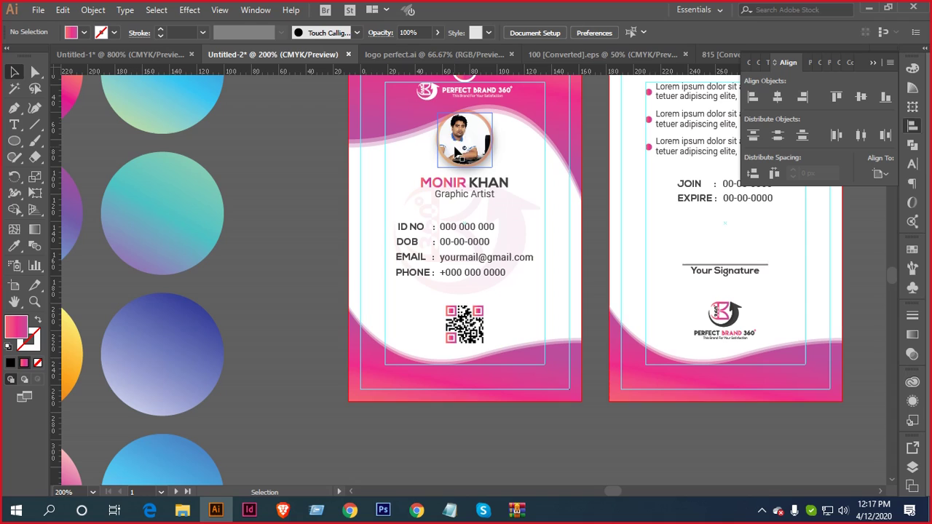
{"action": "left_click", "coordinate": [523, 225]}
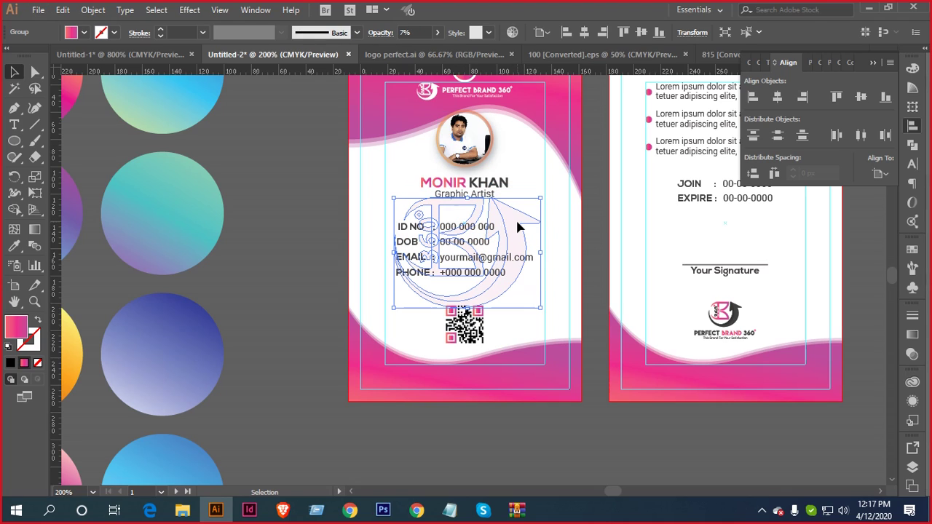
{"action": "left_click", "coordinate": [309, 199]}
{"action": "left_click_drag", "start_coordinate": [528, 216], "coordinate": [645, 222]}
Nudge the back-card watermark upward and check its placement
{"action": "key", "text": "Up"}
{"action": "key", "text": "Up"}
{"action": "key", "text": "Up"}
{"action": "key", "text": "Up"}
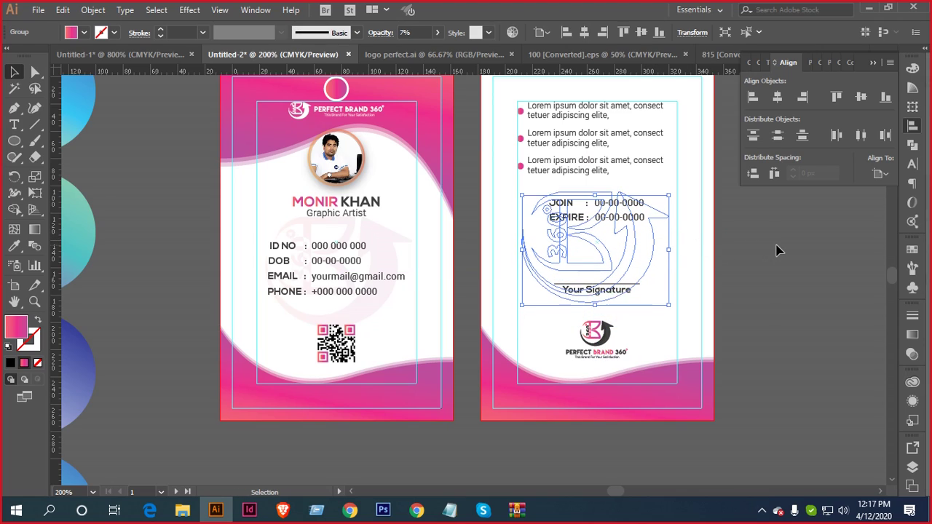
{"action": "left_click", "coordinate": [719, 236]}
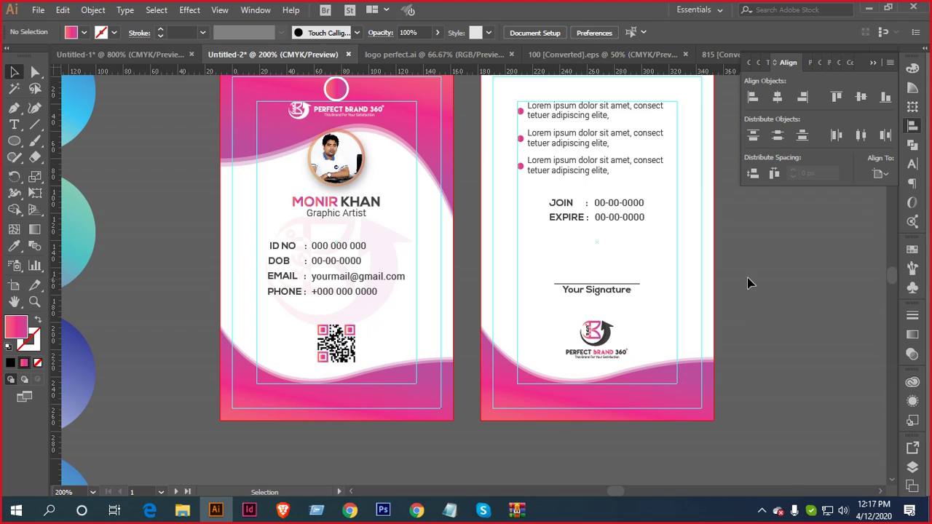
{"action": "left_click", "coordinate": [624, 257]}
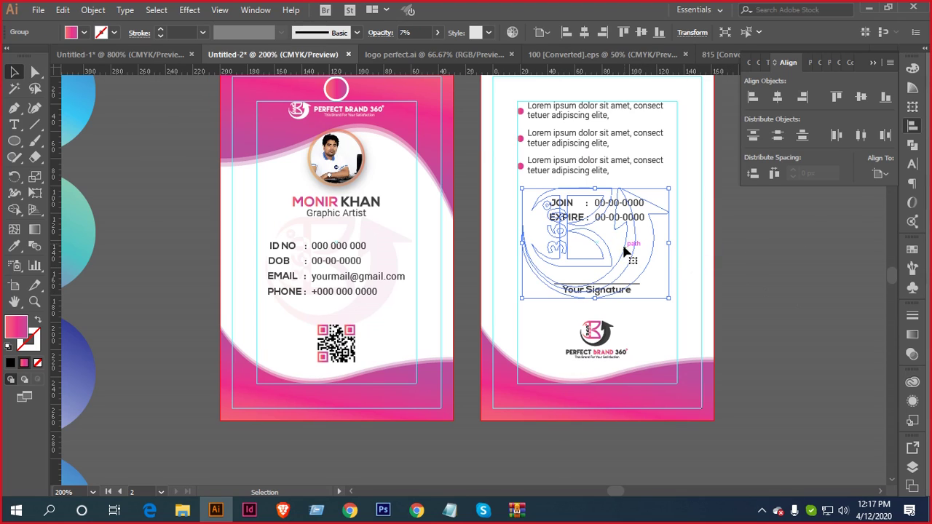
{"action": "scroll", "coordinate": [669, 234], "scroll_direction": "up", "scroll_amount": 2}
{"action": "left_click", "coordinate": [783, 263]}
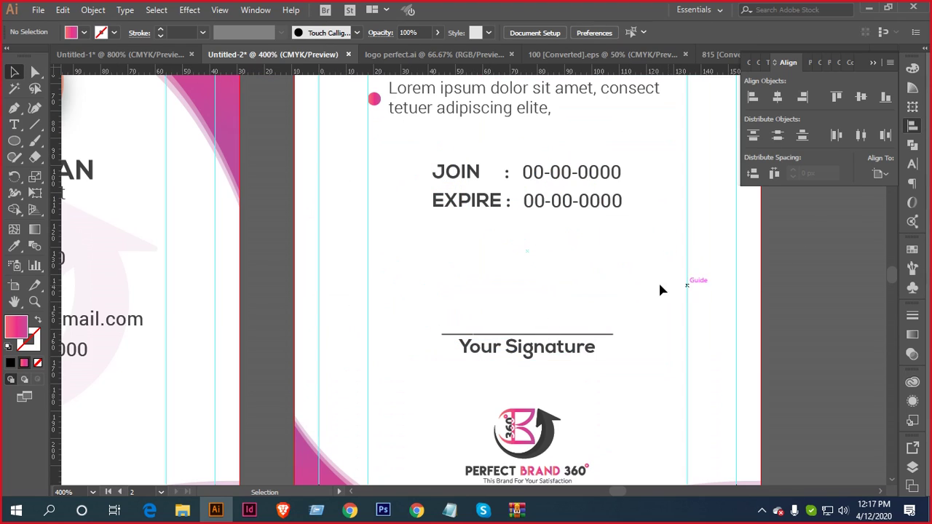
{"action": "left_click", "coordinate": [610, 270]}
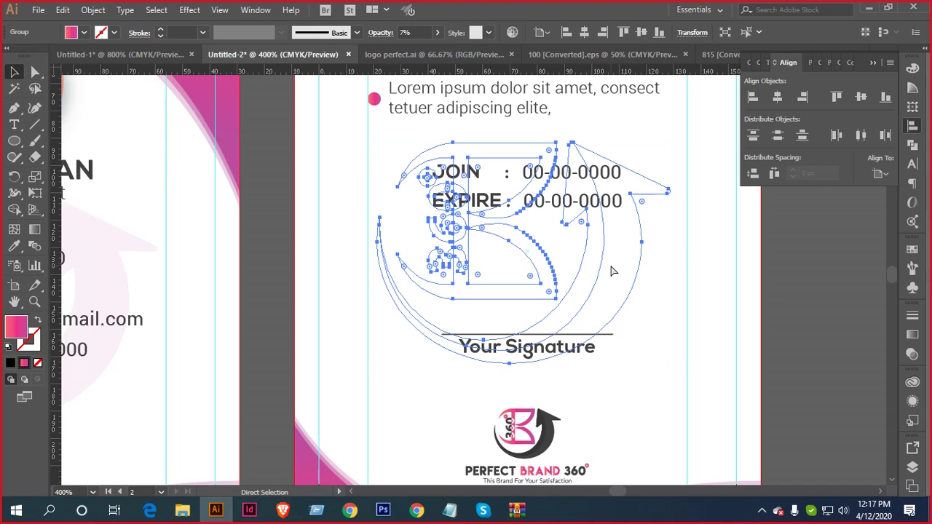
{"action": "right_click", "coordinate": [612, 270]}
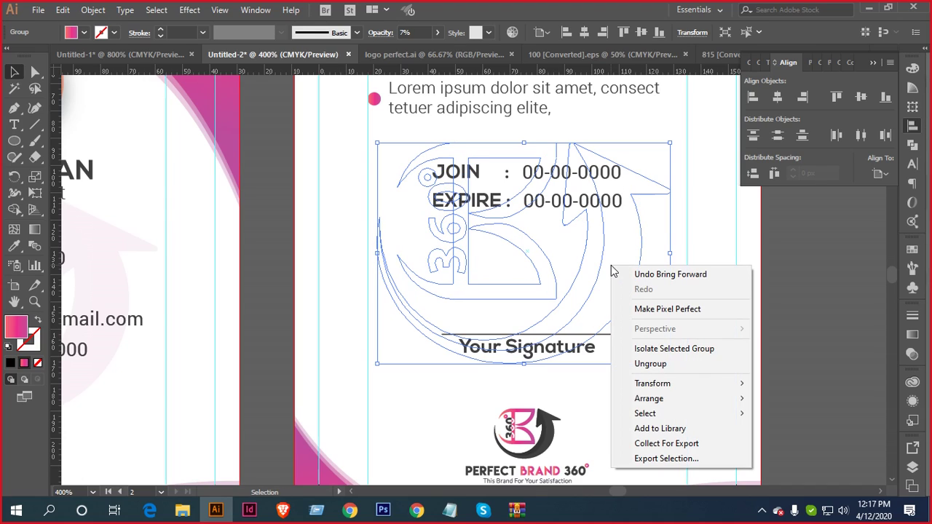
{"action": "left_click", "coordinate": [801, 271]}
{"action": "left_click", "coordinate": [616, 269]}
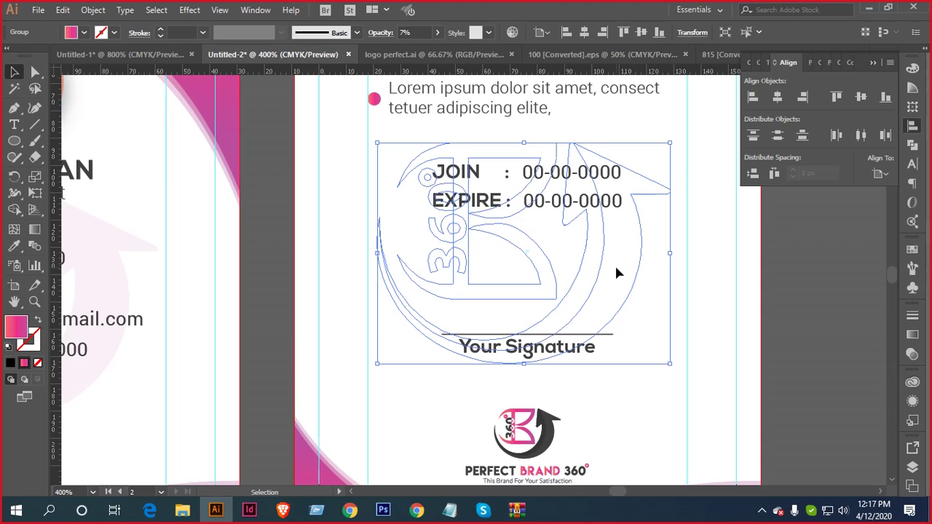
{"action": "key", "text": "a"}
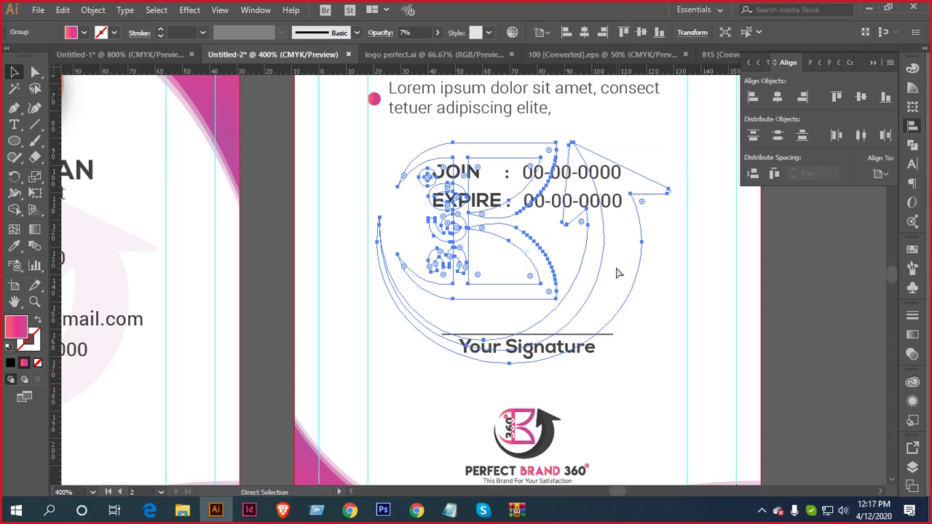
{"action": "key", "text": "v"}
Send the watermark behind the JOIN and EXPIRE text, just above the white background
{"action": "left_click", "coordinate": [438, 32]}
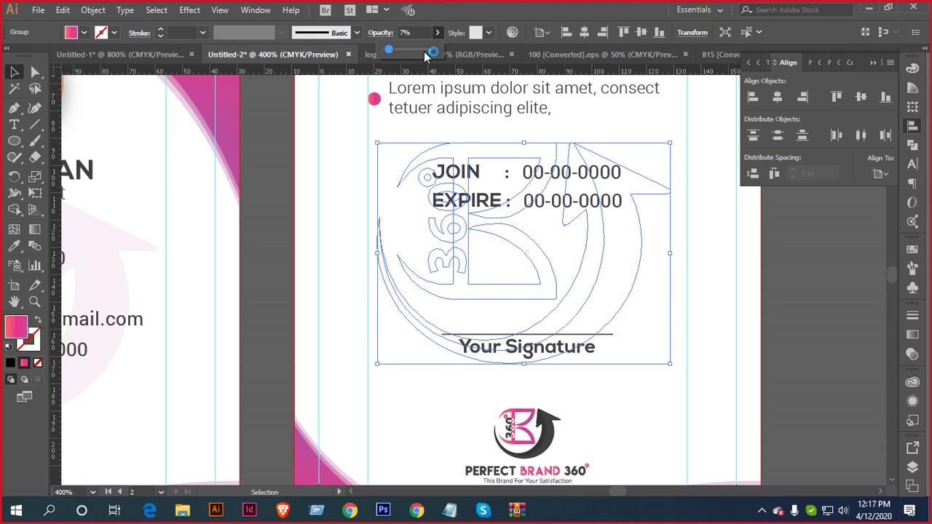
{"action": "left_click", "coordinate": [651, 256]}
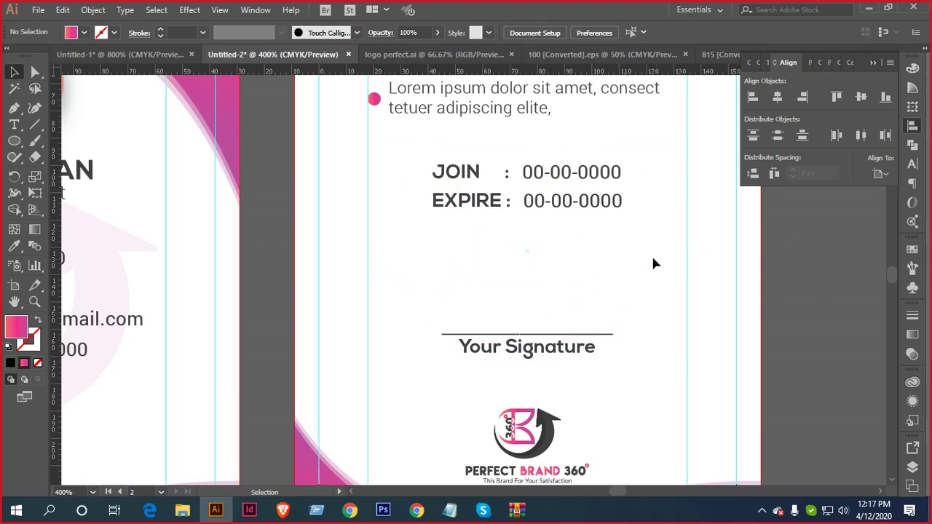
{"action": "left_click", "coordinate": [616, 263]}
{"action": "key", "text": "a"}
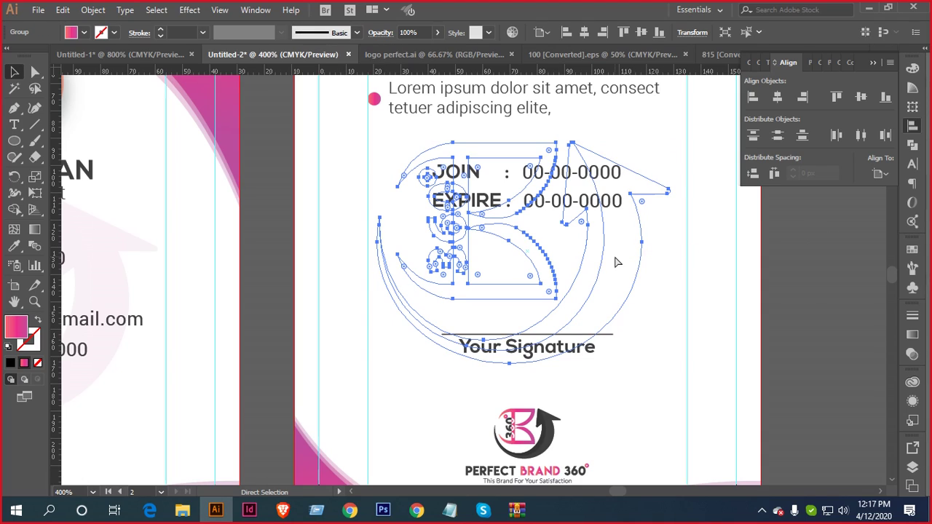
{"action": "key", "text": "v"}
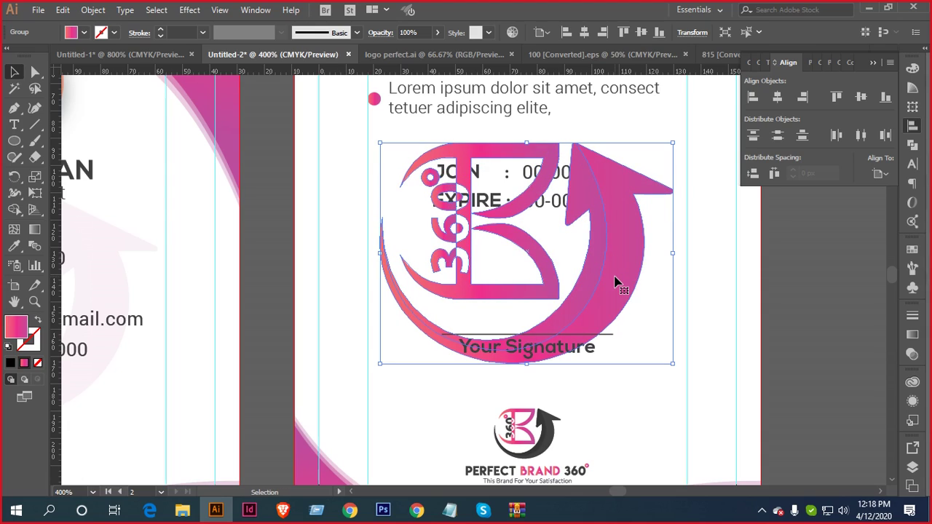
{"action": "key", "text": "a"}
{"action": "key", "text": "ctrl+["}
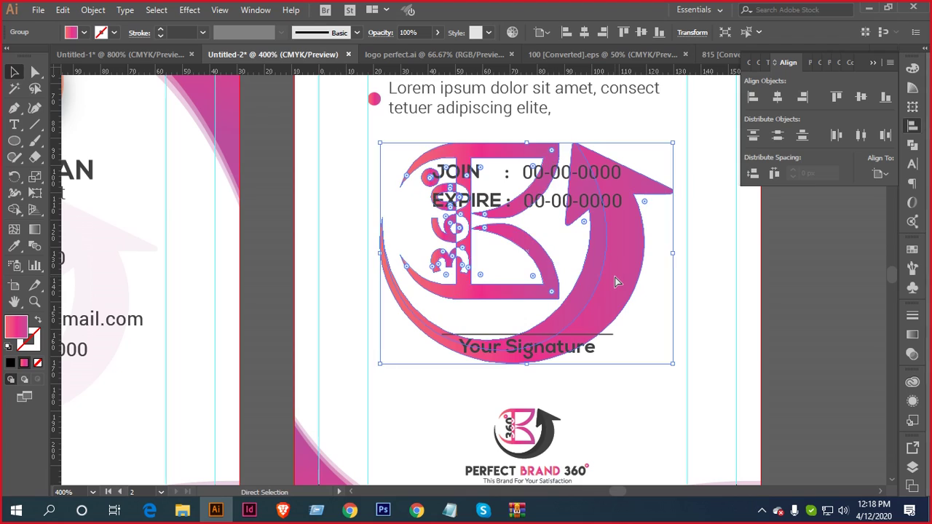
{"action": "key", "text": "ctrl+["}
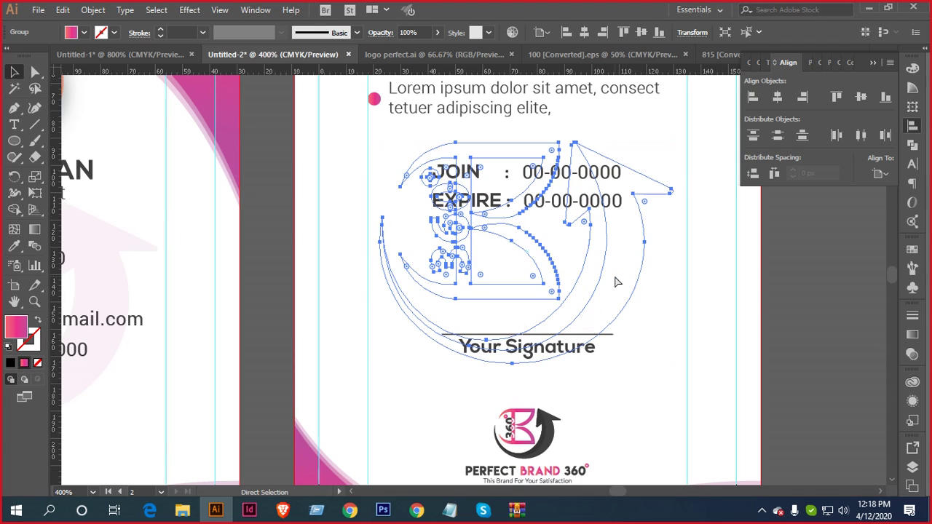
{"action": "key", "text": "ctrl+]"}
{"action": "key", "text": "v"}
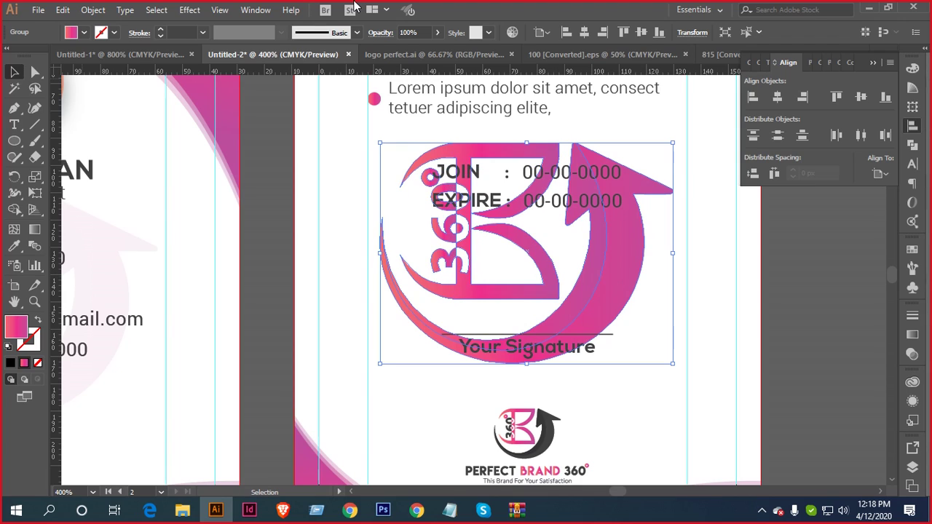
Set the back-card watermark's opacity to 7%
{"action": "left_click", "coordinate": [437, 32]}
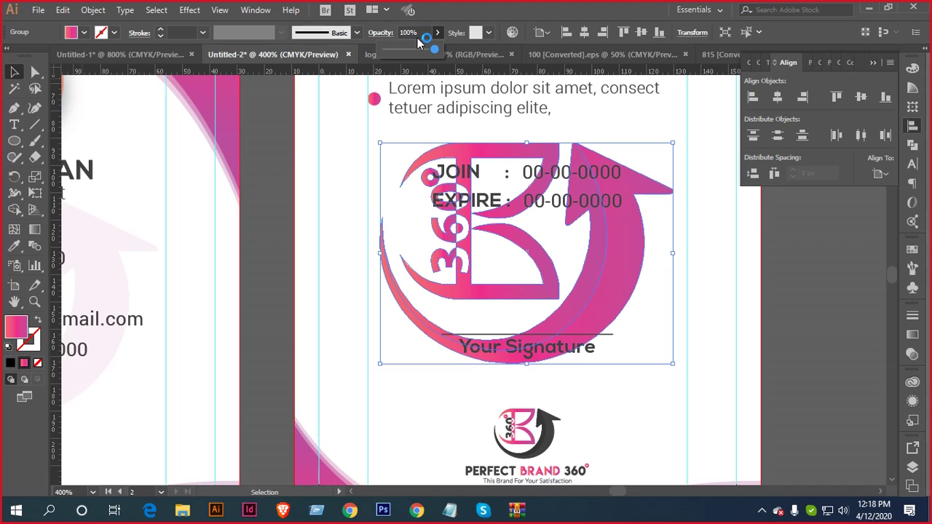
{"action": "left_click", "coordinate": [408, 33]}
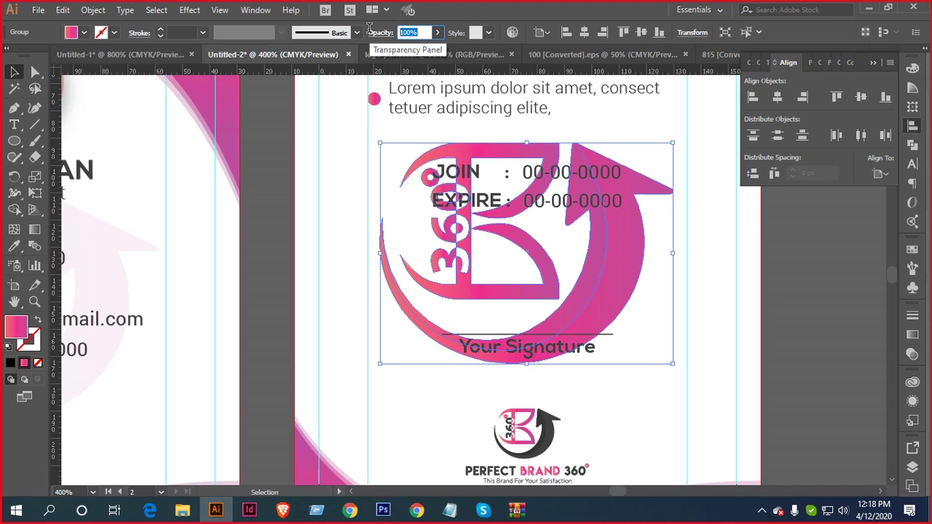
{"action": "type", "text": "7"}
{"action": "key", "text": "Return"}
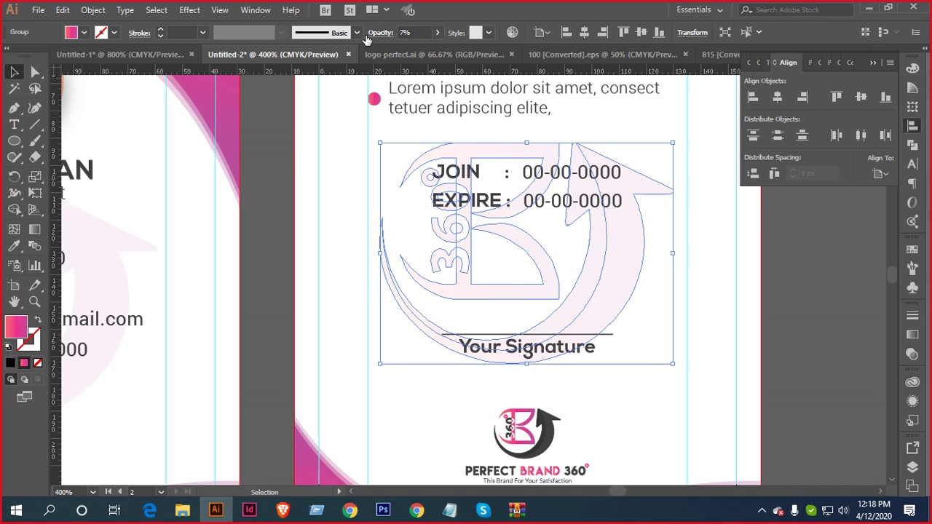
{"action": "left_click", "coordinate": [268, 145]}
{"action": "scroll", "coordinate": [353, 160], "scroll_direction": "down", "scroll_amount": 2}
{"action": "left_click_drag", "start_coordinate": [385, 141], "coordinate": [598, 167]}
{"action": "scroll", "coordinate": [556, 225], "scroll_direction": "up", "scroll_amount": 3}
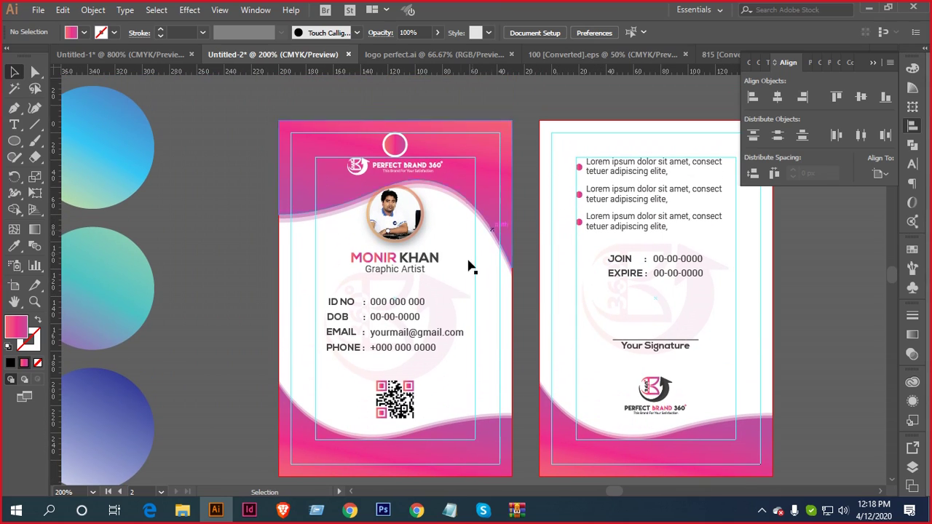
Ungroup the portrait photo group and select the photo circle with its ring
{"action": "scroll", "coordinate": [412, 199], "scroll_direction": "up", "scroll_amount": 2}
{"action": "left_click_drag", "start_coordinate": [483, 272], "coordinate": [399, 275]}
{"action": "key", "text": "ctrl+z"}
{"action": "right_click", "coordinate": [430, 233]}
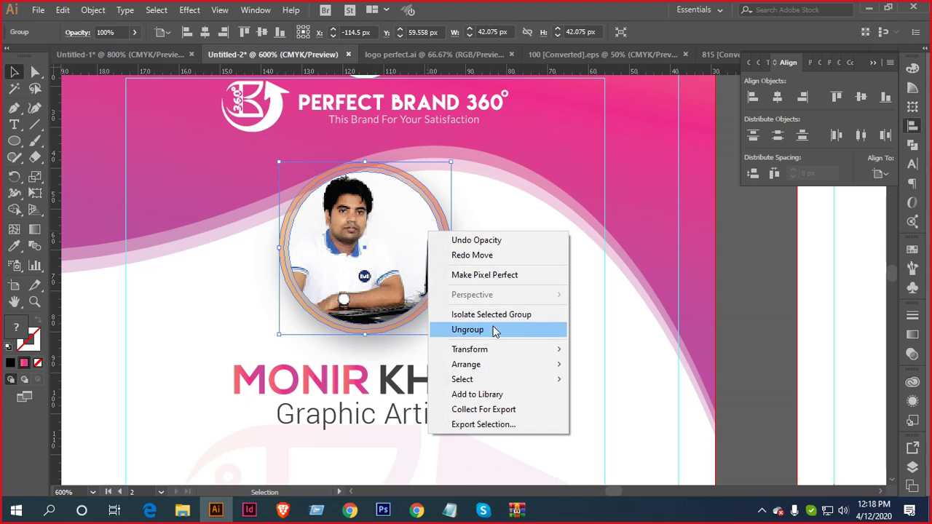
{"action": "left_click", "coordinate": [497, 330]}
{"action": "left_click", "coordinate": [498, 295]}
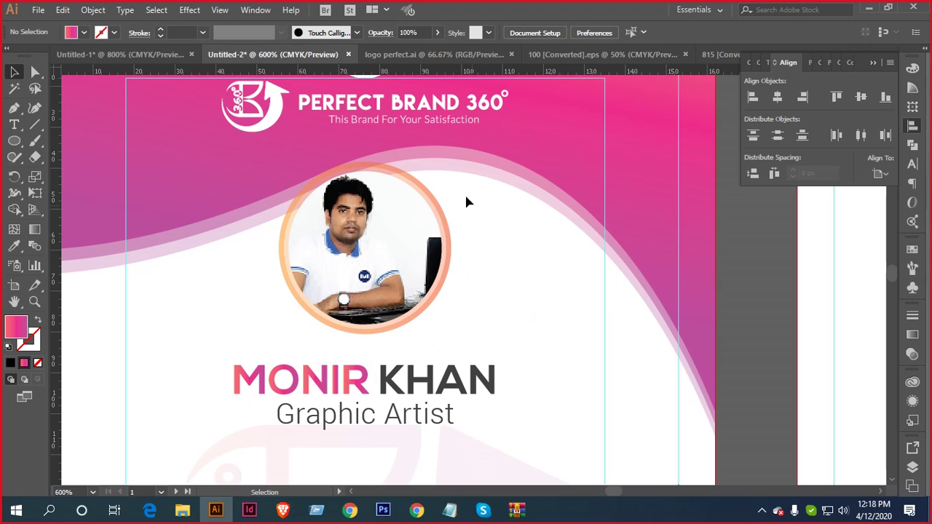
{"action": "left_click_drag", "start_coordinate": [447, 184], "coordinate": [439, 215]}
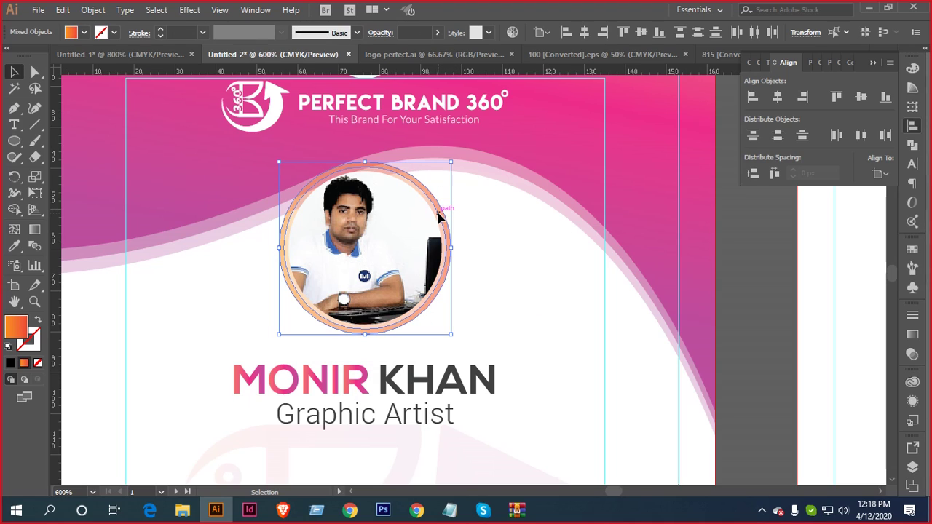
Give the photo ring the card's pink gradient with the Eyedropper
{"action": "key", "text": "i"}
{"action": "left_click", "coordinate": [631, 102]}
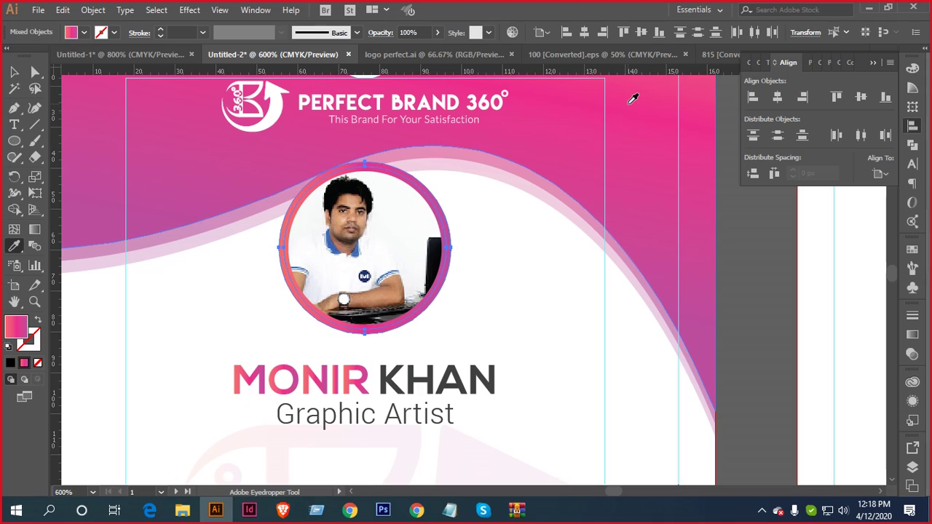
{"action": "key", "text": "b"}
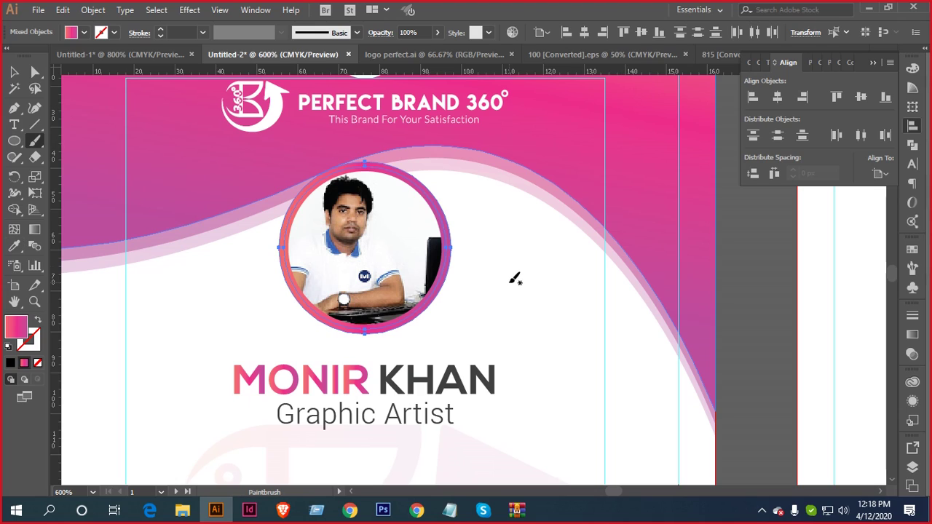
{"action": "key", "text": "v"}
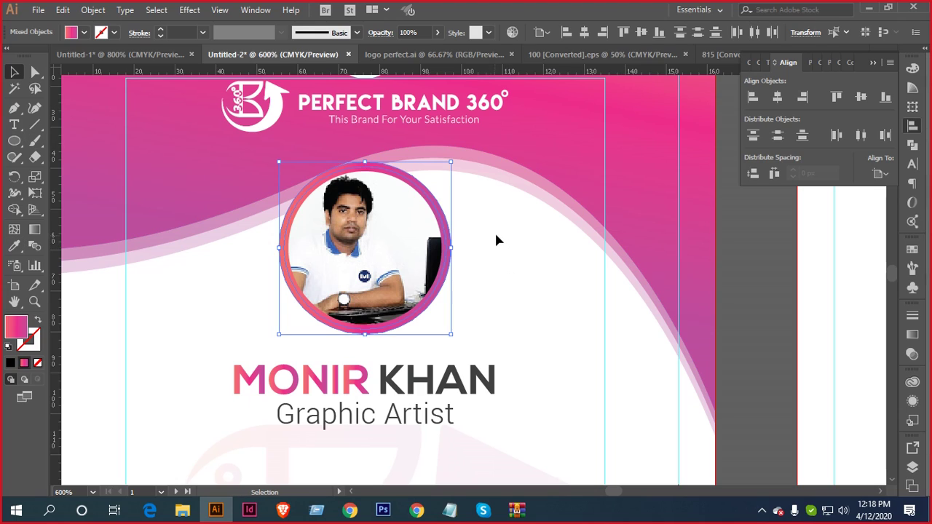
{"action": "left_click", "coordinate": [488, 235]}
{"action": "scroll", "coordinate": [453, 256], "scroll_direction": "up", "scroll_amount": 2}
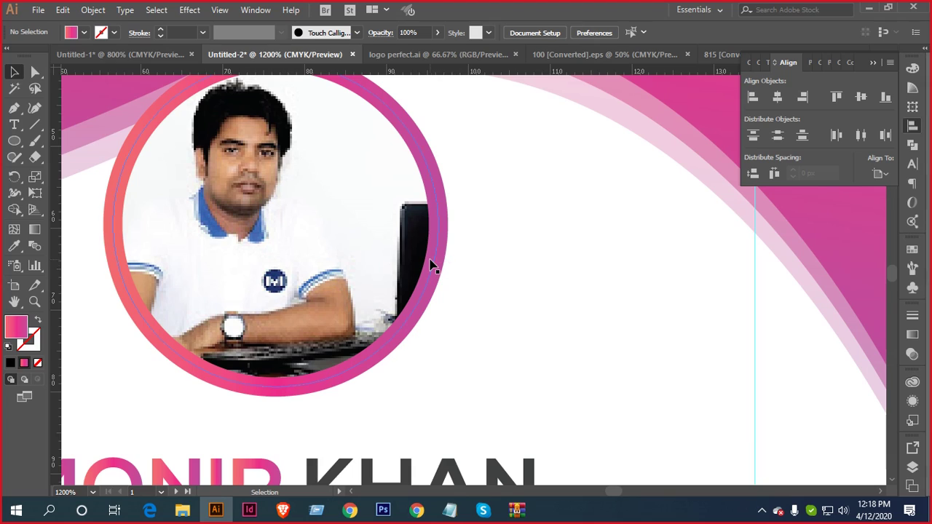
Match the inner and outer rings to the light pink band, at 25% and 50% opacity
{"action": "left_click", "coordinate": [430, 266]}
{"action": "scroll", "coordinate": [536, 275], "scroll_direction": "up", "scroll_amount": 2}
{"action": "key", "text": "i"}
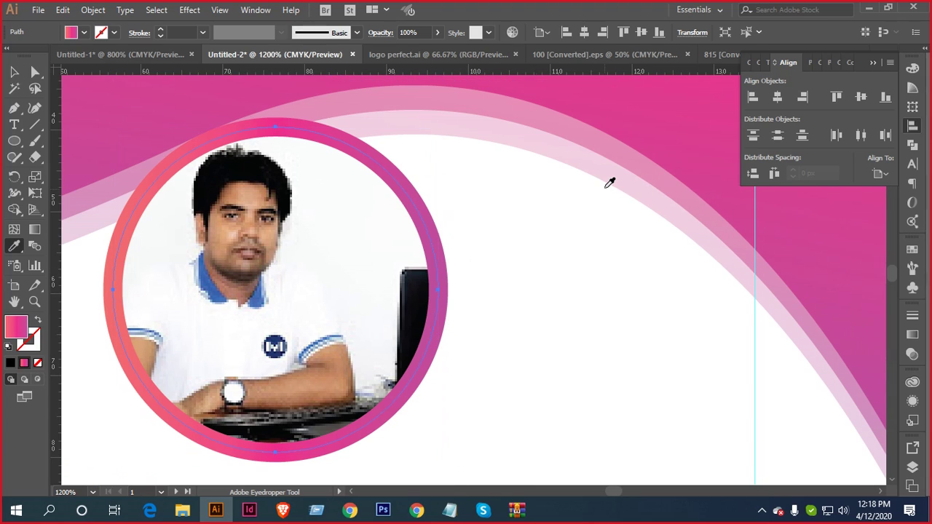
{"action": "left_click", "coordinate": [611, 168]}
{"action": "key", "text": "v"}
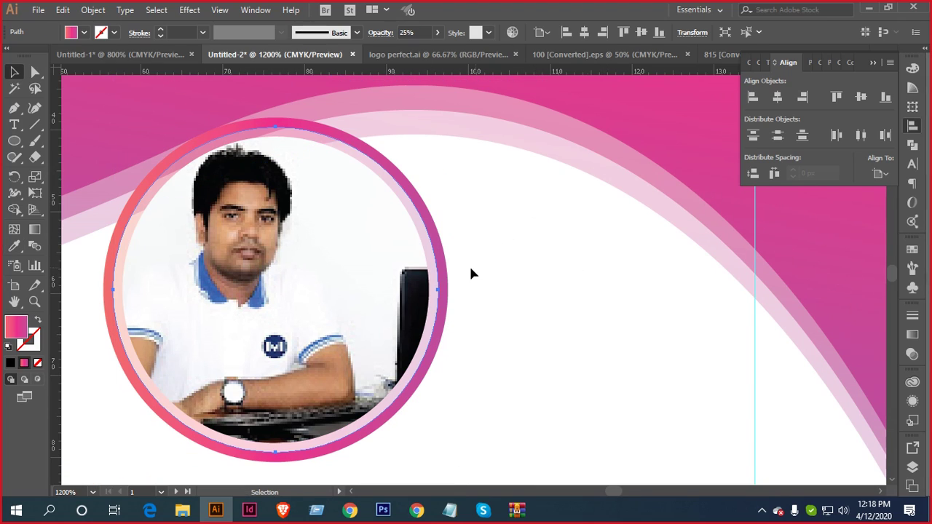
{"action": "left_click", "coordinate": [445, 269]}
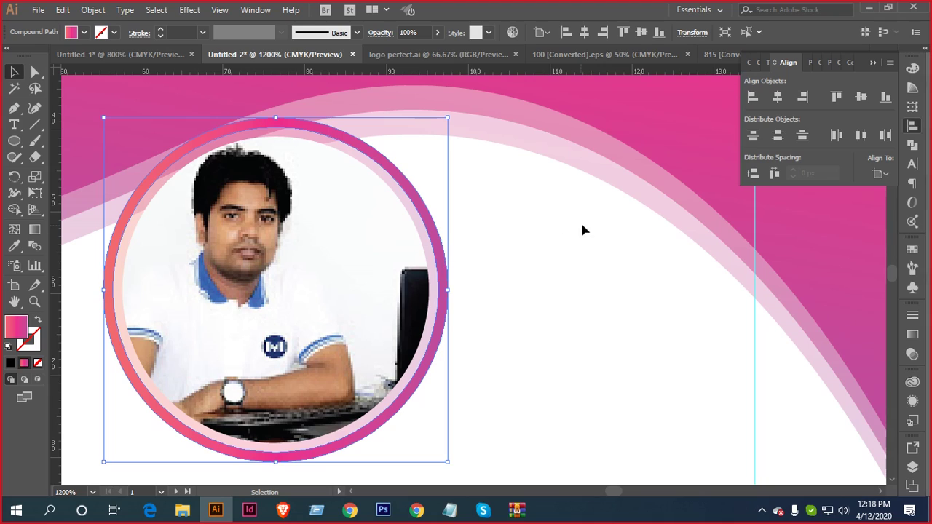
{"action": "key", "text": "i"}
{"action": "left_click", "coordinate": [612, 142]}
{"action": "key", "text": "v"}
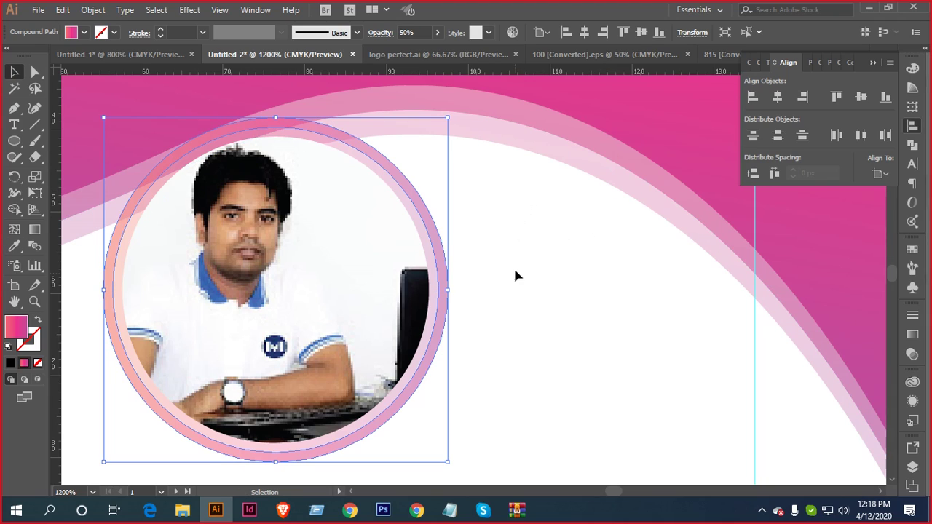
{"action": "scroll", "coordinate": [518, 304], "scroll_direction": "down", "scroll_amount": 2}
Move the front card's brand logo about 11 px lower
{"action": "left_click", "coordinate": [420, 313], "text": "ctrl"}
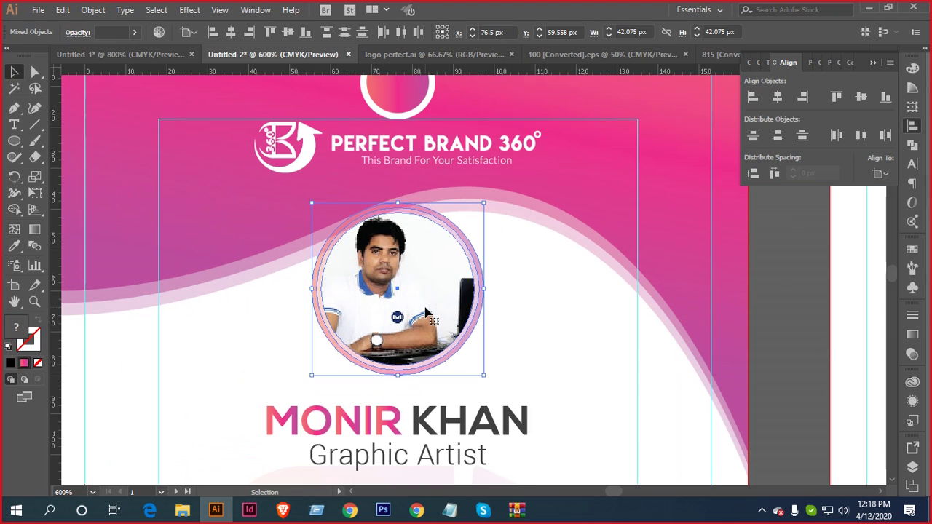
{"action": "left_click", "coordinate": [418, 312]}
{"action": "scroll", "coordinate": [416, 306], "scroll_direction": "down", "scroll_amount": 1}
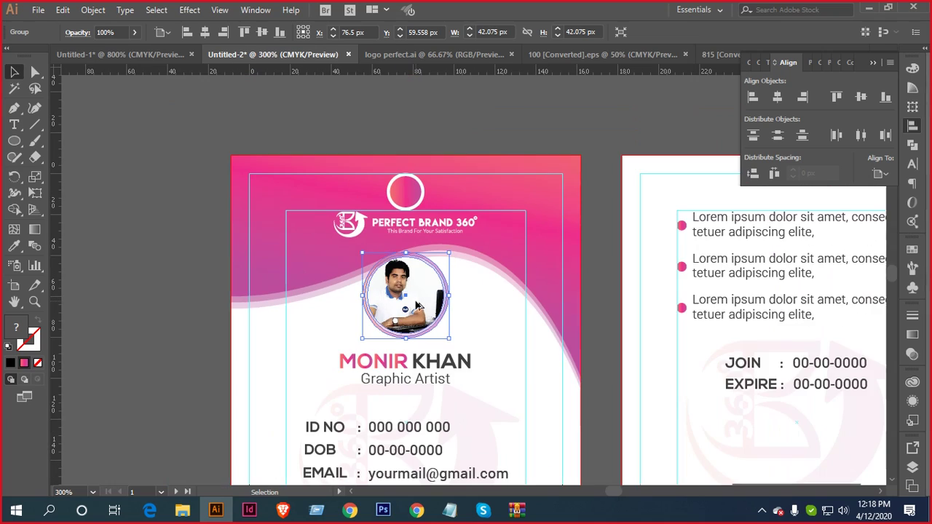
{"action": "scroll", "coordinate": [433, 212], "scroll_direction": "up", "scroll_amount": 2}
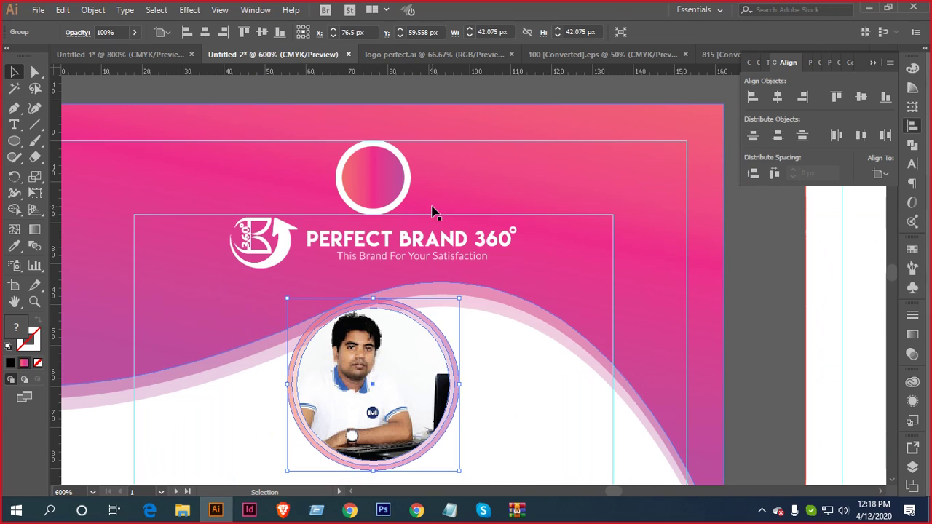
{"action": "left_click", "coordinate": [444, 252]}
{"action": "left_click_drag", "start_coordinate": [442, 252], "coordinate": [442, 260]}
{"action": "left_click", "coordinate": [493, 281]}
Delete the numbered notes list beside the cards and bring the QR code archive forward
{"action": "scroll", "coordinate": [492, 281], "scroll_direction": "down", "scroll_amount": 2}
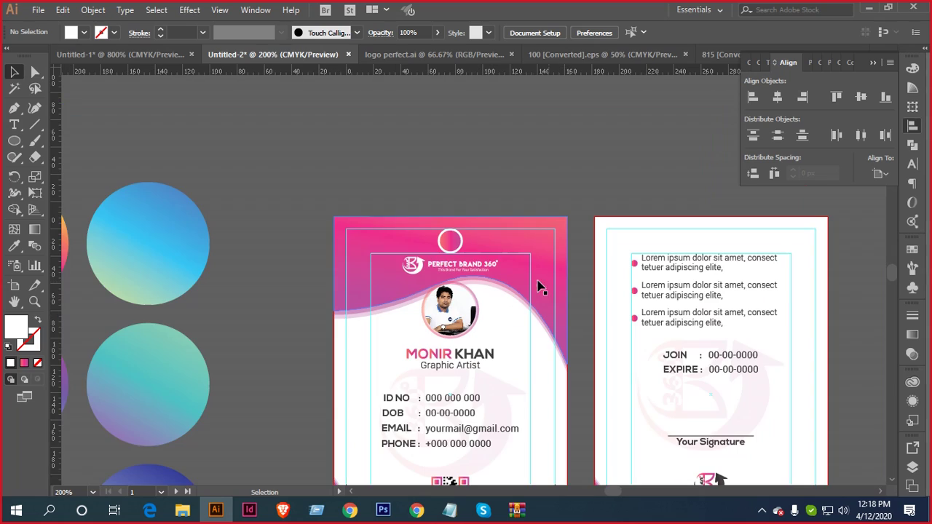
{"action": "scroll", "coordinate": [538, 287], "scroll_direction": "down", "scroll_amount": 3}
{"action": "scroll", "coordinate": [517, 207], "scroll_direction": "down", "scroll_amount": 3}
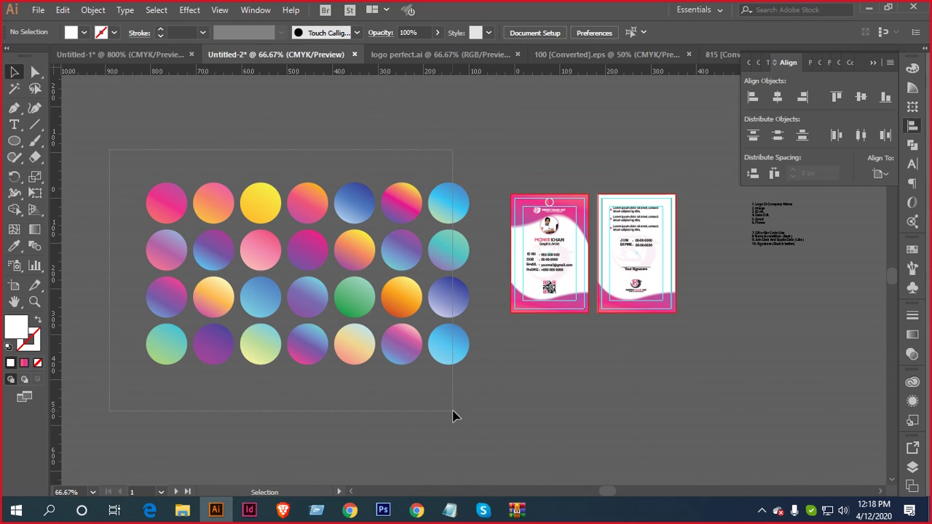
{"action": "left_click_drag", "start_coordinate": [828, 206], "coordinate": [734, 268]}
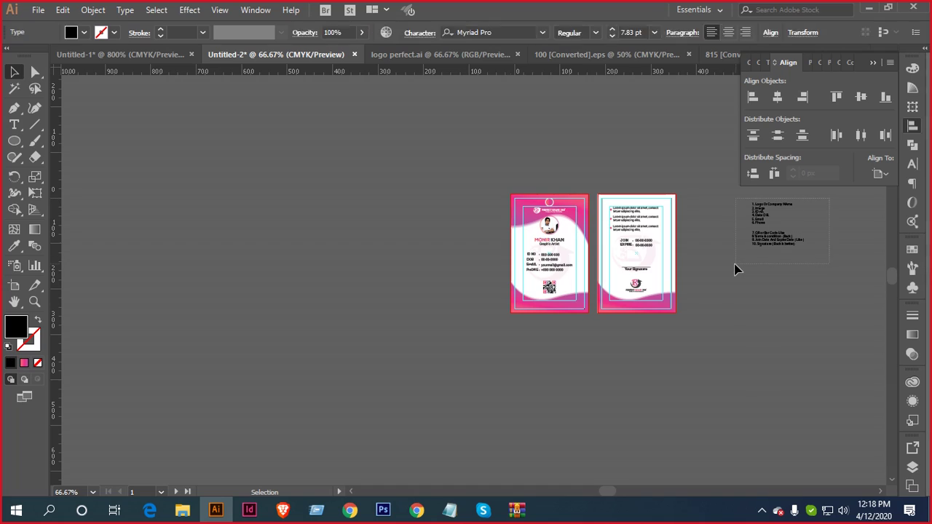
{"action": "key", "text": "Delete"}
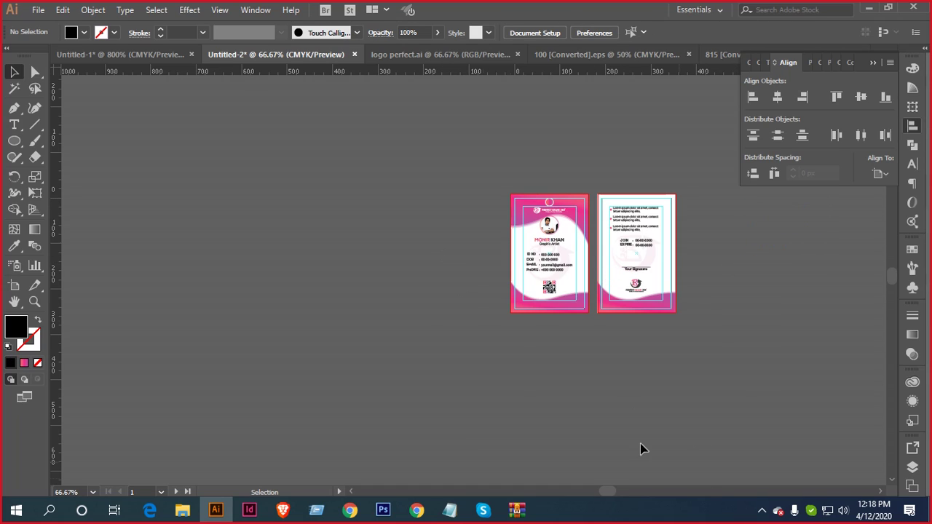
{"action": "left_click", "coordinate": [517, 510]}
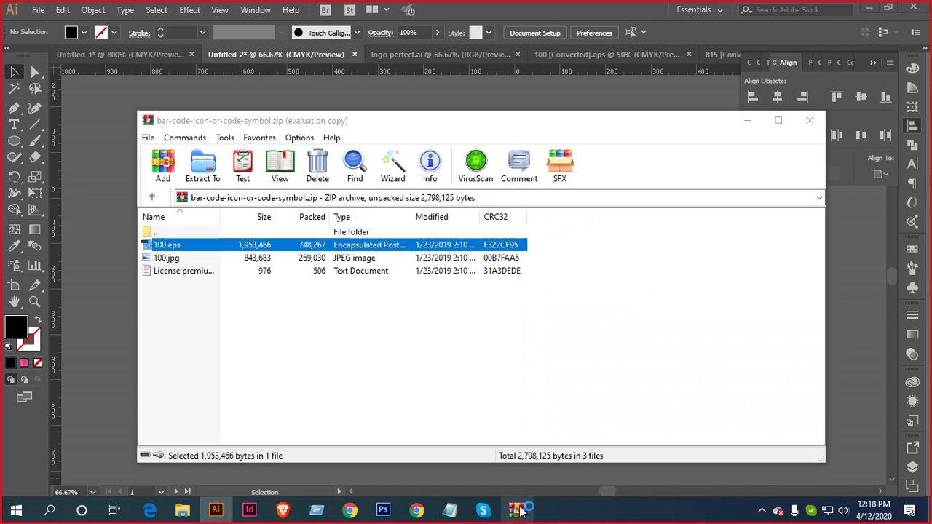
Close WinRAR and search Google for 'ID CARD mockup' in a new Chrome tab
{"action": "left_click", "coordinate": [810, 125]}
{"action": "left_click", "coordinate": [416, 510]}
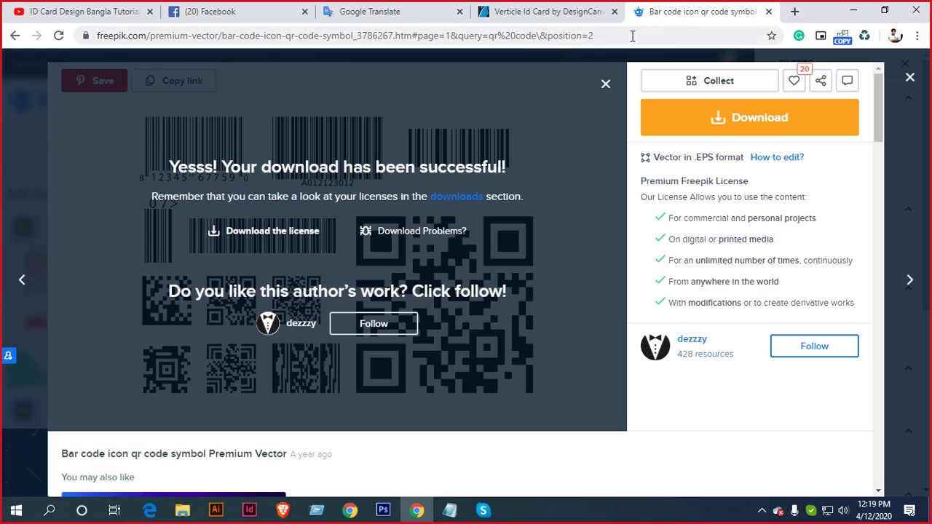
{"action": "left_click", "coordinate": [794, 12]}
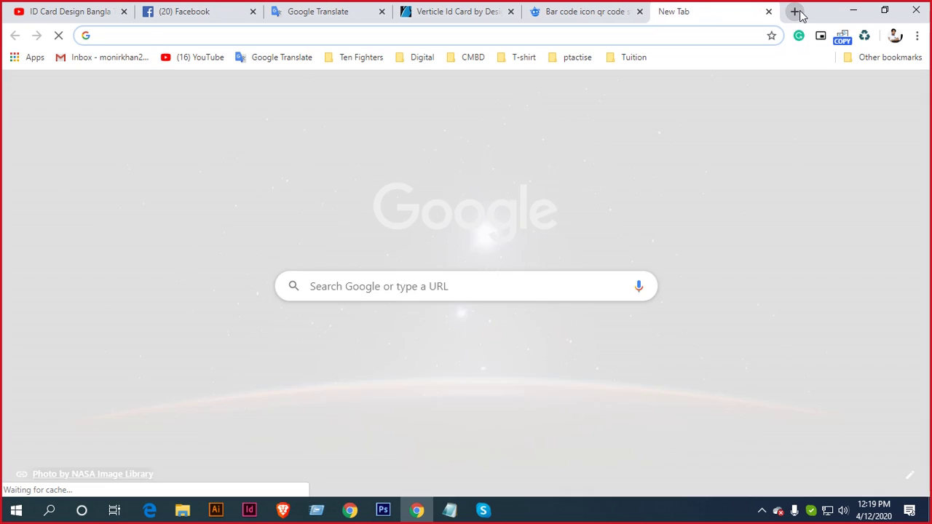
{"action": "type", "text": "ID CARD m"}
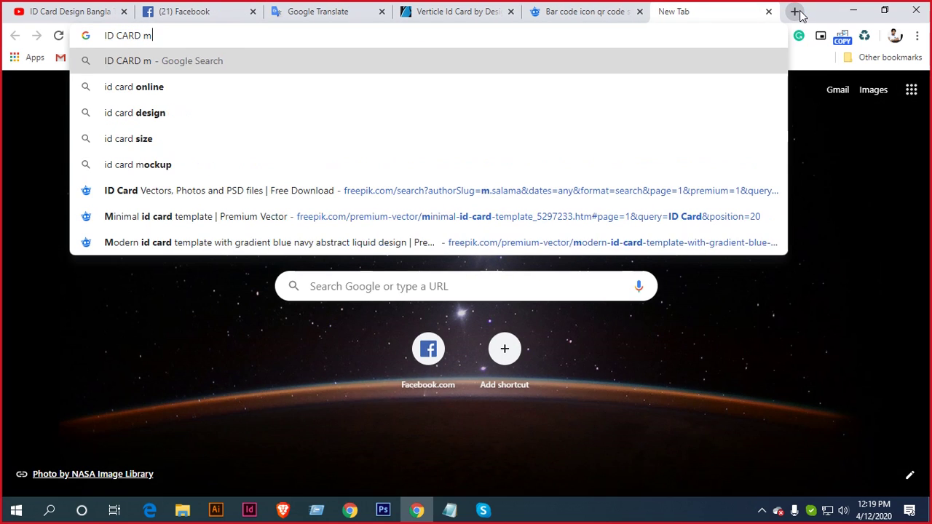
{"action": "type", "text": "ockup"}
{"action": "key", "text": "Return"}
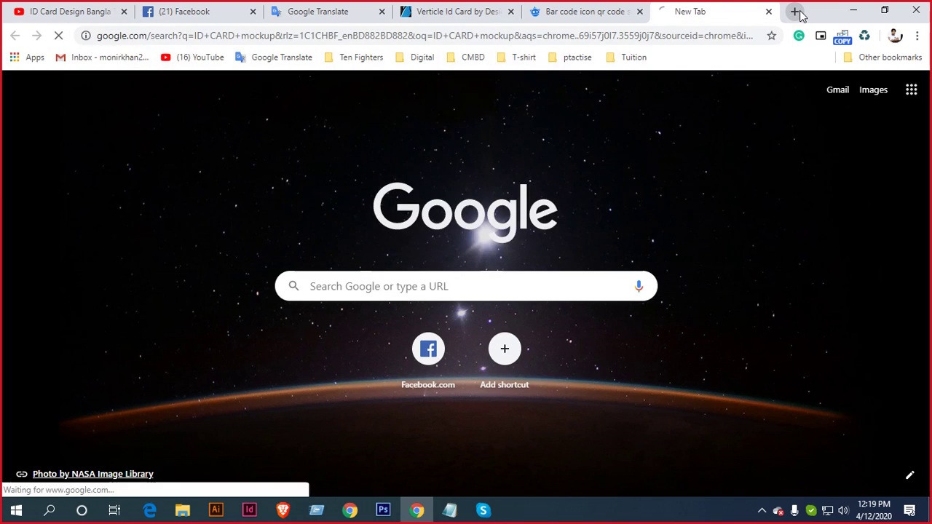
{"action": "scroll", "coordinate": [312, 258], "scroll_direction": "down", "scroll_amount": 3}
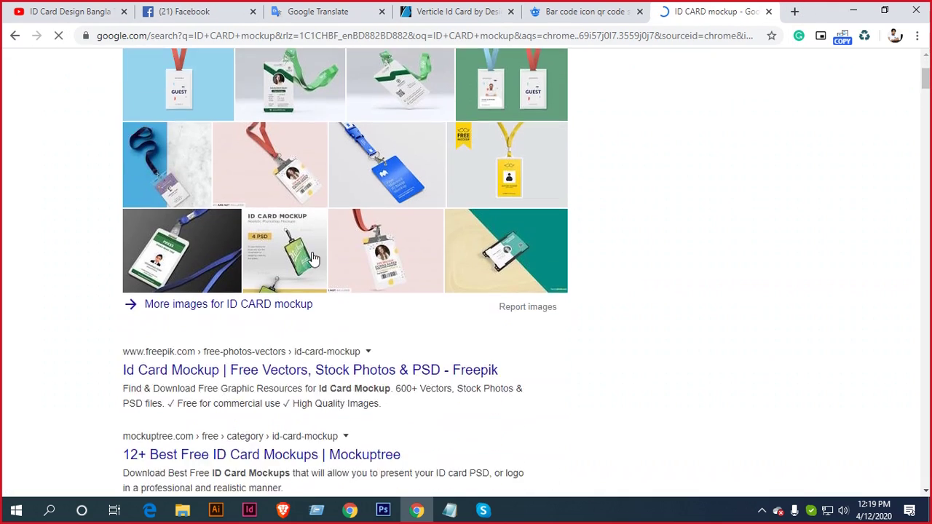
{"action": "scroll", "coordinate": [312, 258], "scroll_direction": "down", "scroll_amount": 2}
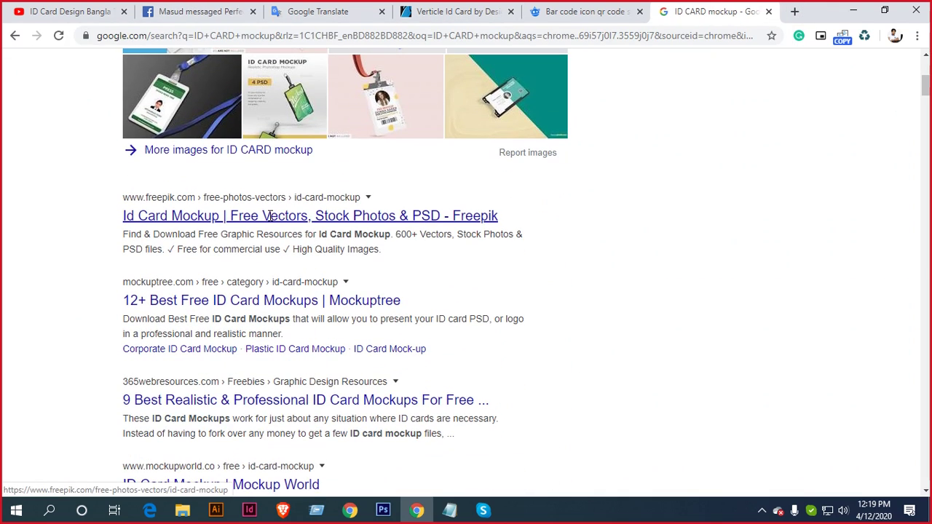
Open the Mockuptree ID card mockups result and decline its notification request
{"action": "left_click", "coordinate": [230, 300]}
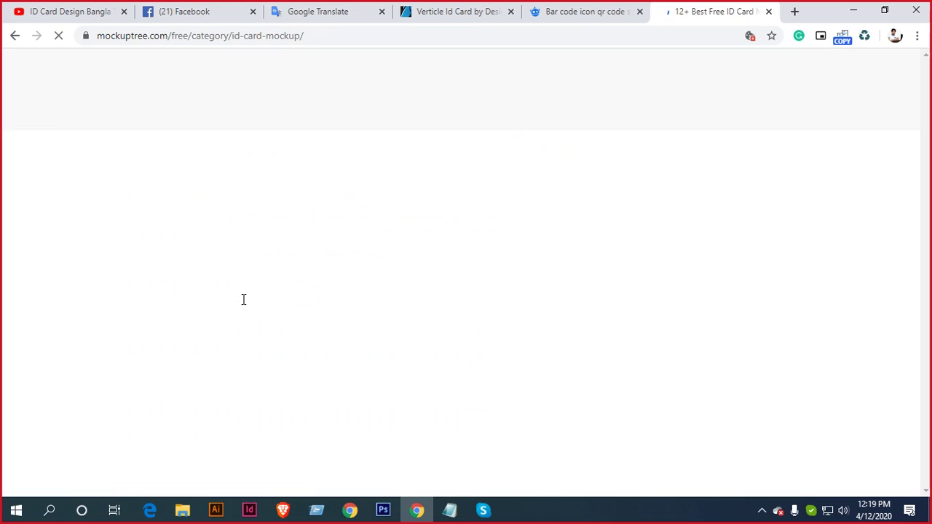
{"action": "scroll", "coordinate": [283, 293], "scroll_direction": "down", "scroll_amount": 1}
{"action": "scroll", "coordinate": [284, 291], "scroll_direction": "down", "scroll_amount": 7}
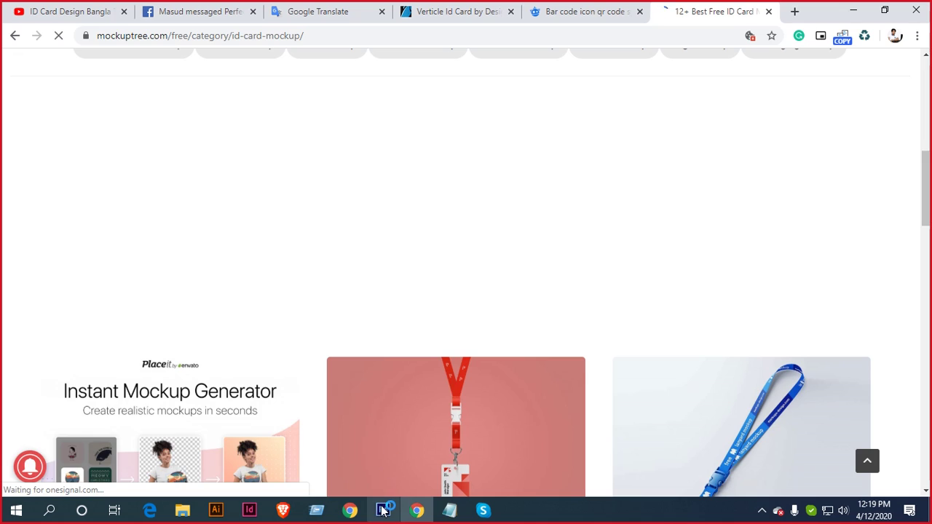
{"action": "left_click", "coordinate": [487, 135]}
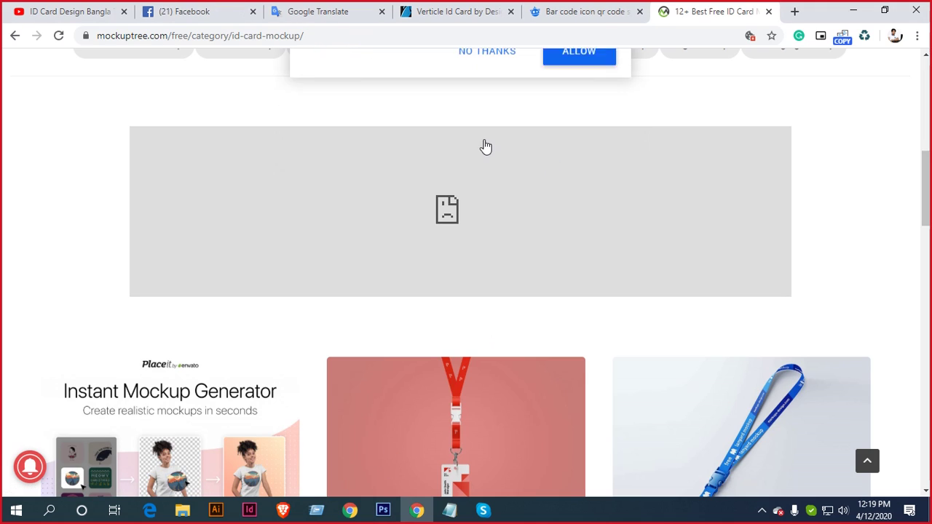
Close the email signup popup and open the ID Card PSD Mockup page
{"action": "scroll", "coordinate": [520, 279], "scroll_direction": "down", "scroll_amount": 2}
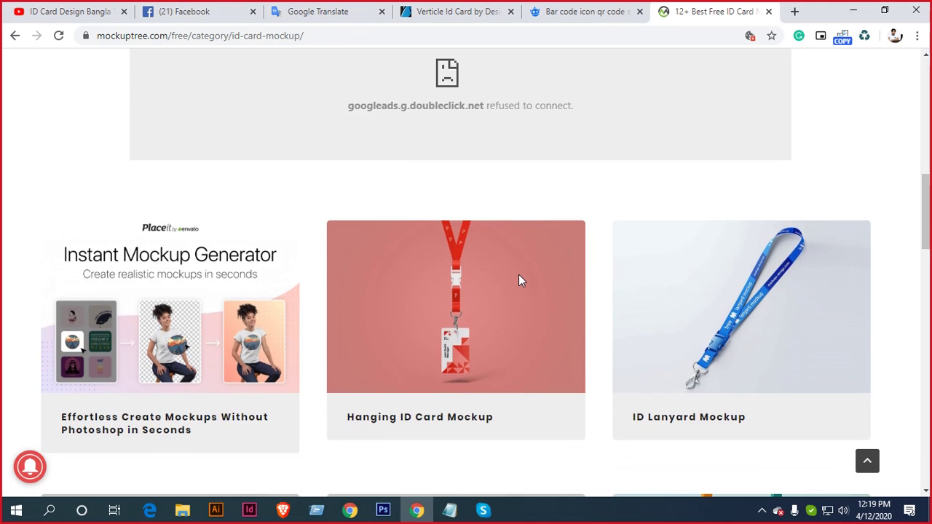
{"action": "scroll", "coordinate": [519, 280], "scroll_direction": "down", "scroll_amount": 3}
{"action": "scroll", "coordinate": [519, 279], "scroll_direction": "down", "scroll_amount": 2}
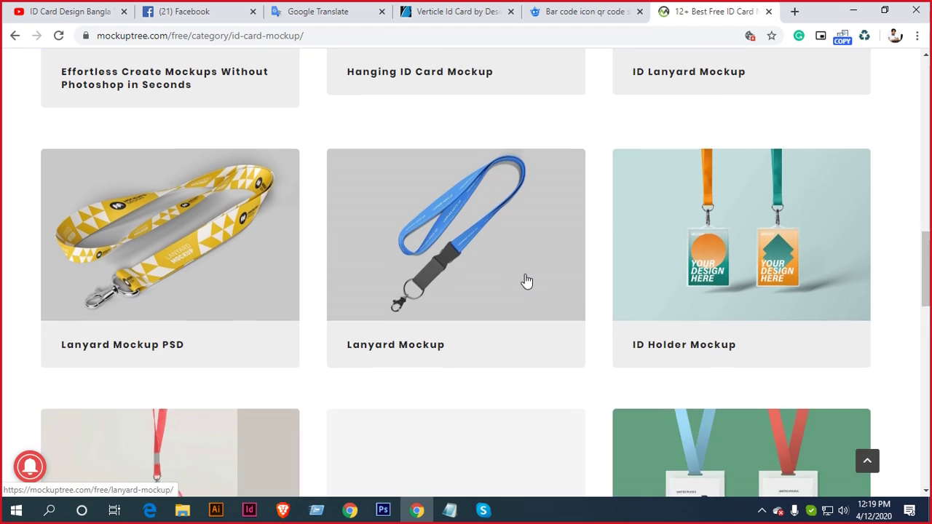
{"action": "scroll", "coordinate": [524, 280], "scroll_direction": "down", "scroll_amount": 3}
{"action": "scroll", "coordinate": [526, 280], "scroll_direction": "up", "scroll_amount": 1}
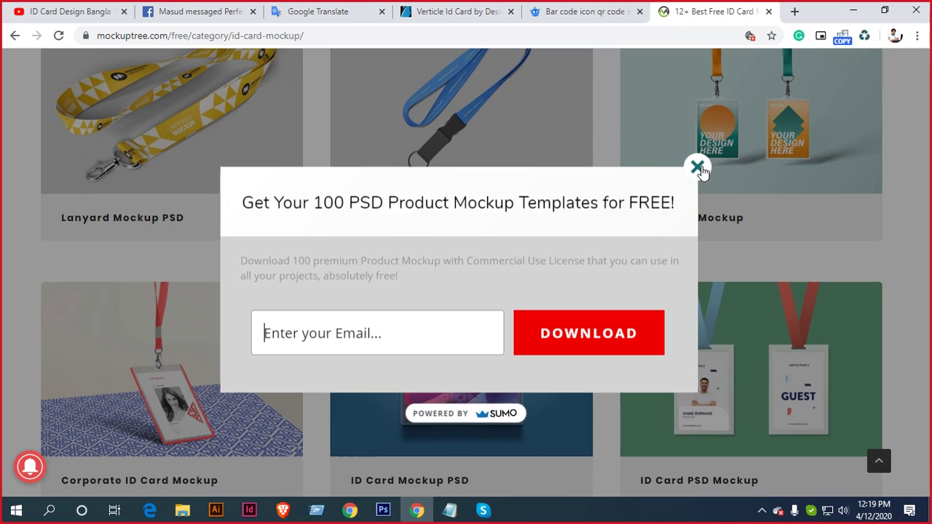
{"action": "left_click", "coordinate": [697, 166]}
{"action": "scroll", "coordinate": [596, 306], "scroll_direction": "down", "scroll_amount": 1}
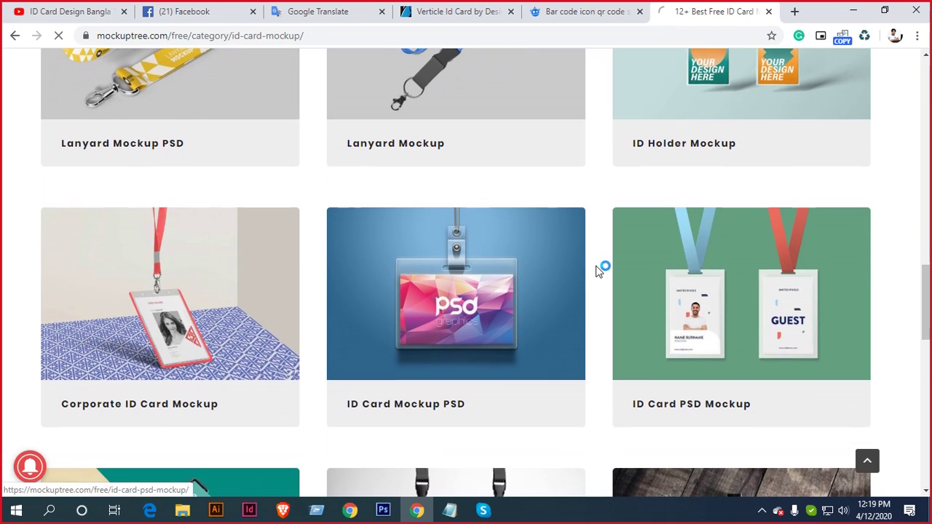
{"action": "scroll", "coordinate": [604, 268], "scroll_direction": "down", "scroll_amount": 3}
{"action": "left_click", "coordinate": [610, 268]}
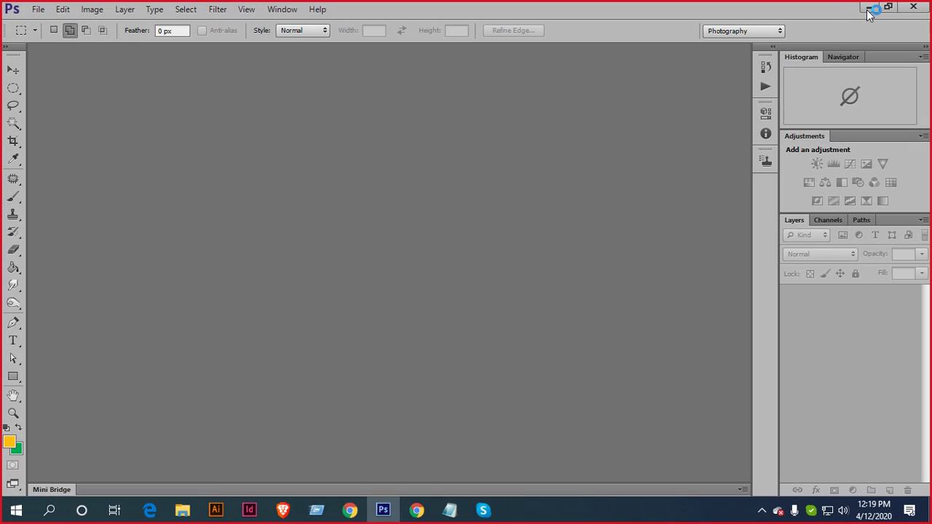
Minimize Photoshop and start the ID Card PSD Mockup's Free Download
{"action": "left_click", "coordinate": [868, 9]}
{"action": "scroll", "coordinate": [528, 307], "scroll_direction": "down", "scroll_amount": 5}
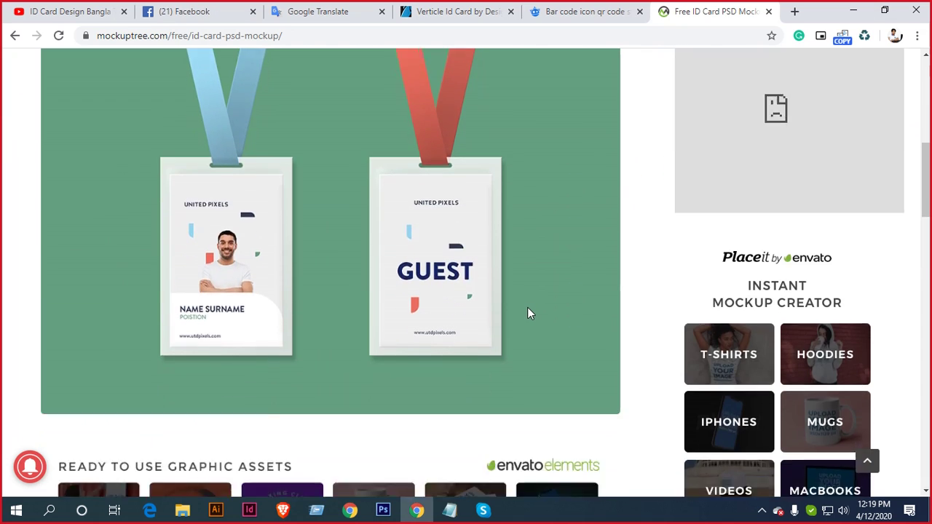
{"action": "scroll", "coordinate": [528, 313], "scroll_direction": "down", "scroll_amount": 5}
{"action": "scroll", "coordinate": [414, 286], "scroll_direction": "down", "scroll_amount": 3}
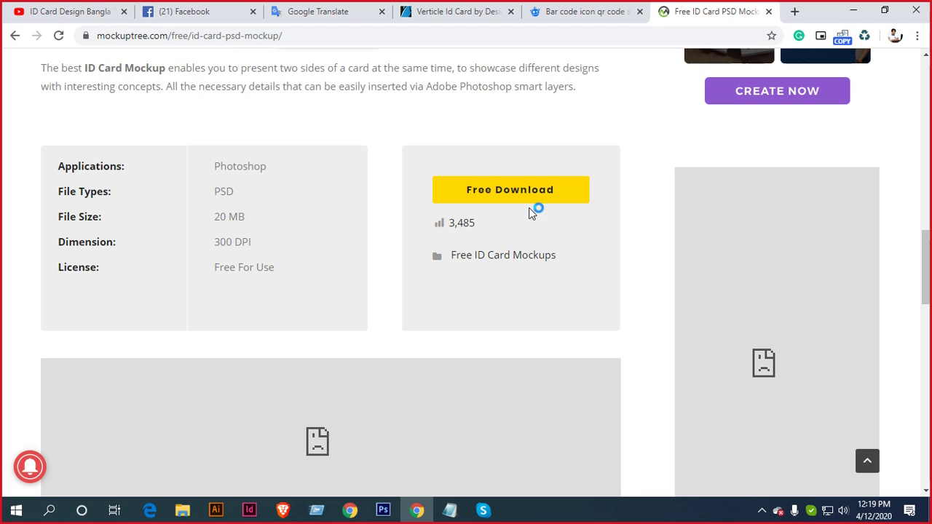
{"action": "left_click", "coordinate": [516, 192]}
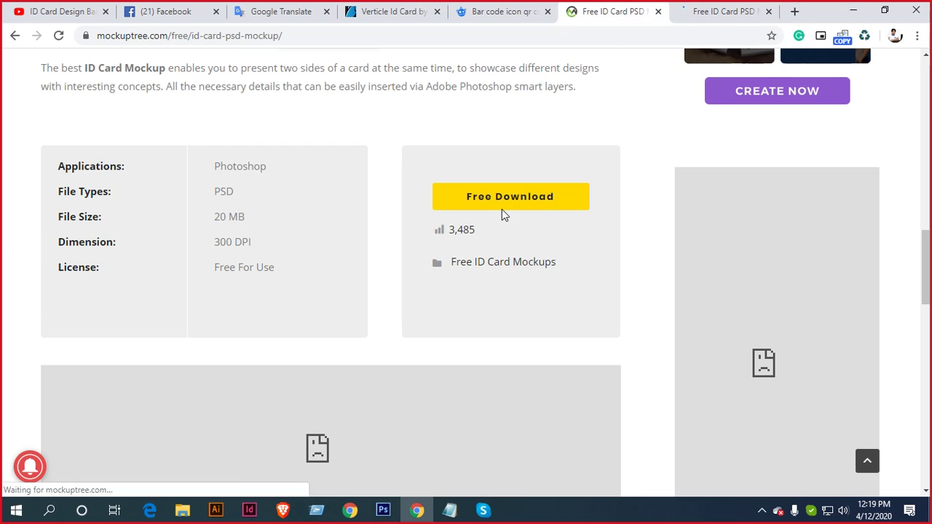
In the newly opened download tab, follow the 'click here' redirect link
{"action": "scroll", "coordinate": [502, 212], "scroll_direction": "down", "scroll_amount": 4}
{"action": "scroll", "coordinate": [531, 247], "scroll_direction": "up", "scroll_amount": 3}
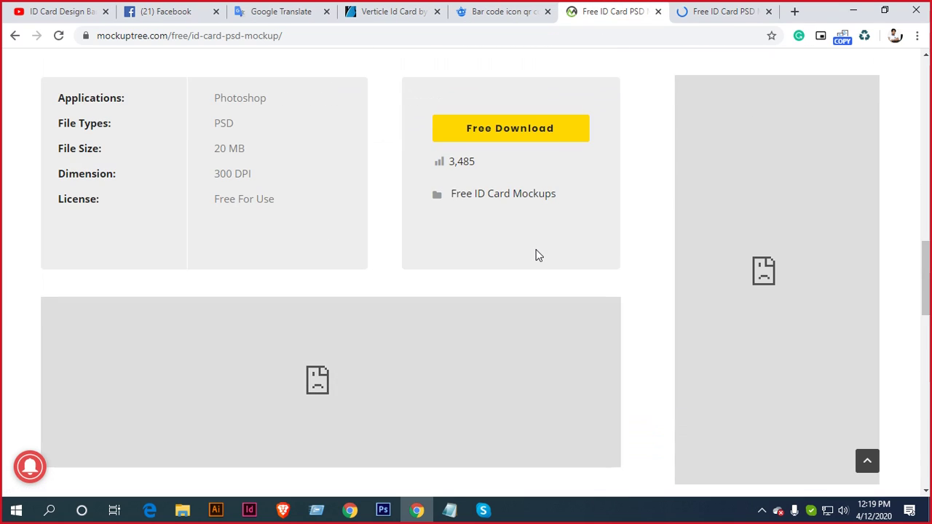
{"action": "scroll", "coordinate": [536, 255], "scroll_direction": "down", "scroll_amount": 5}
{"action": "left_click", "coordinate": [703, 12]}
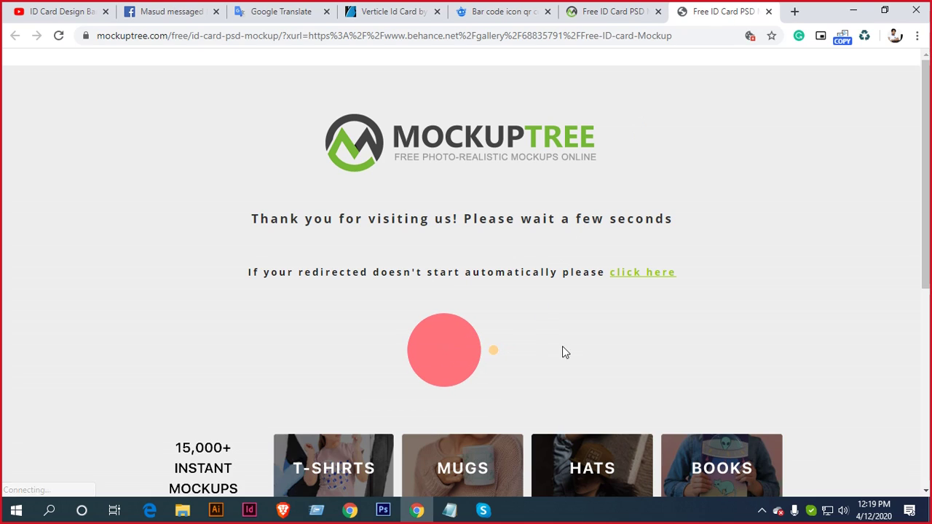
{"action": "left_click", "coordinate": [650, 272]}
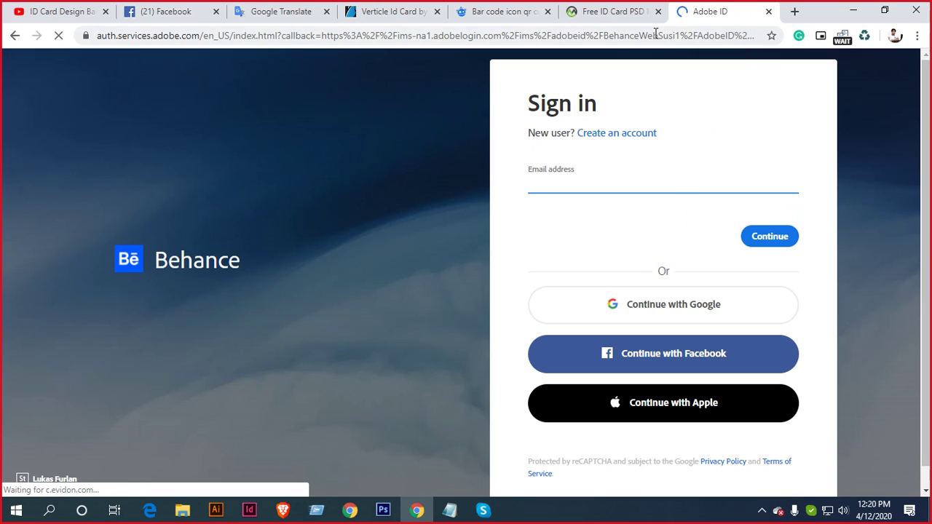
Check the Mockuptree tabs, then go back to the Google ID CARD mockup results
{"action": "left_click", "coordinate": [605, 11]}
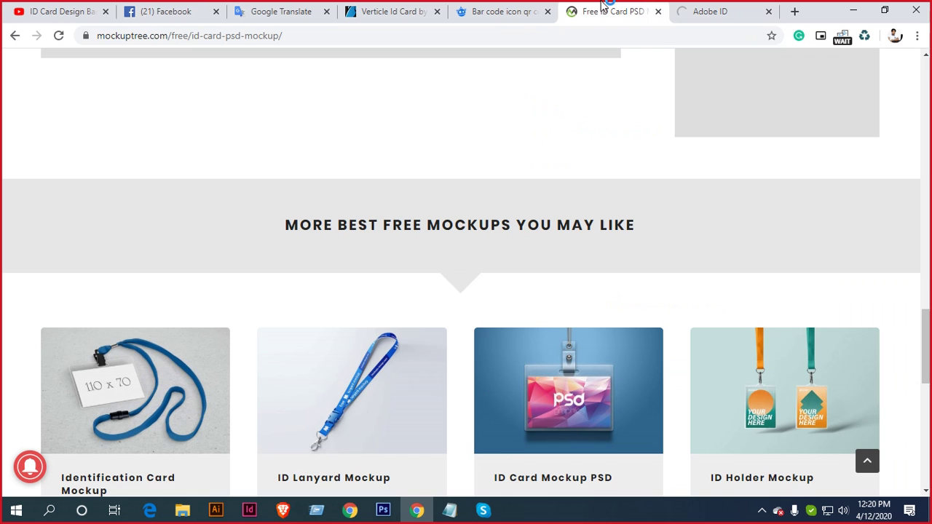
{"action": "scroll", "coordinate": [510, 270], "scroll_direction": "down", "scroll_amount": 5}
{"action": "left_click", "coordinate": [502, 10]}
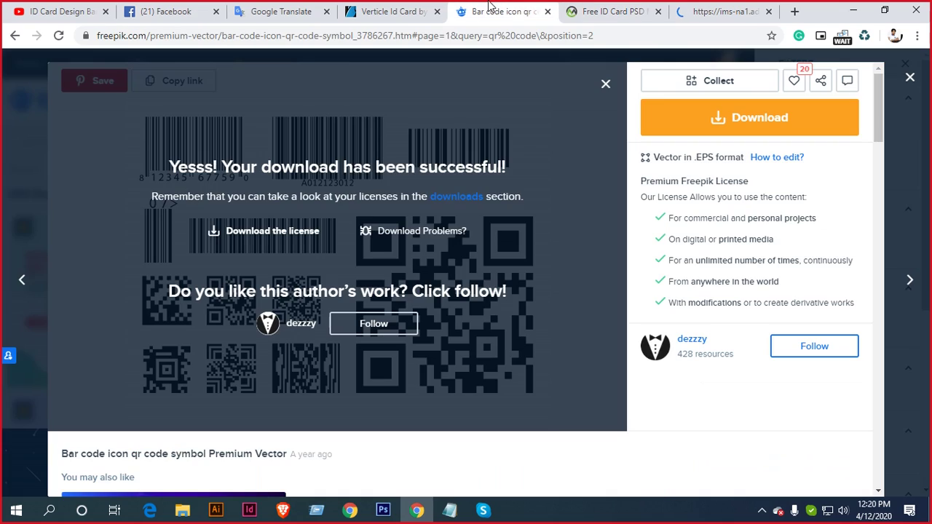
{"action": "left_click", "coordinate": [595, 7]}
{"action": "left_click", "coordinate": [14, 35]}
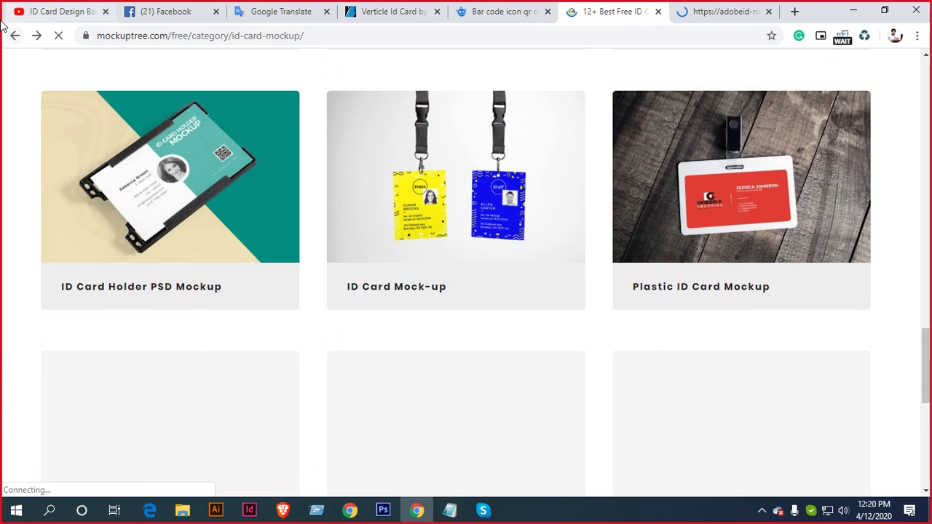
{"action": "key", "text": "alt+Left"}
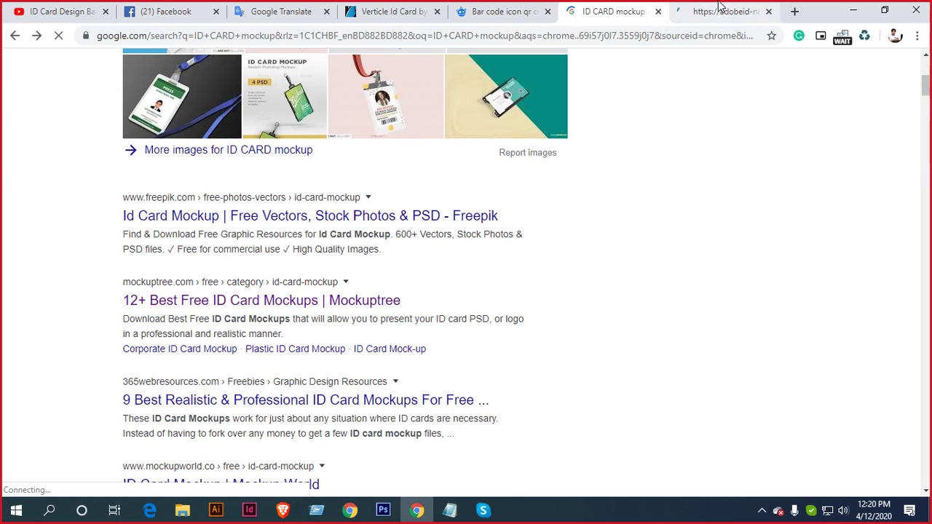
{"action": "scroll", "coordinate": [387, 291], "scroll_direction": "down", "scroll_amount": 2}
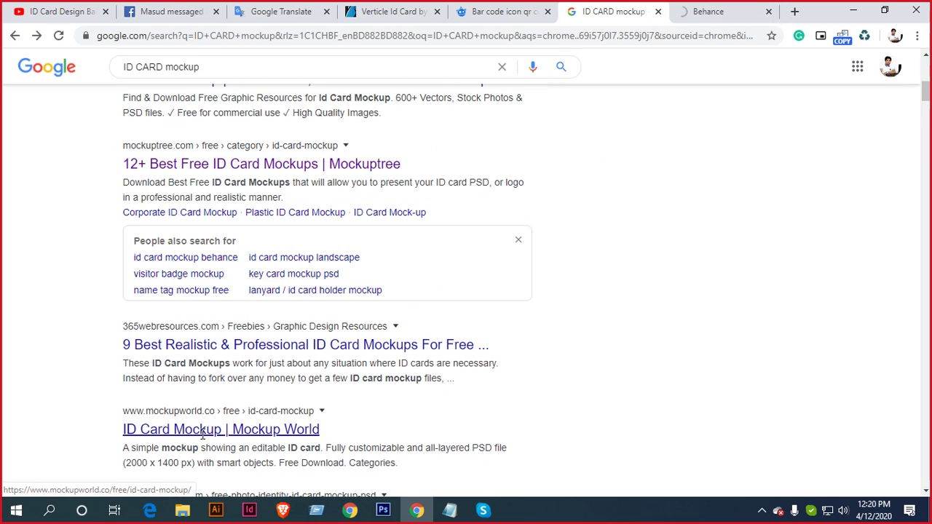
Review the Mockup World ID Card Mockup page after accepting its cookie notice
{"action": "left_click", "coordinate": [222, 428]}
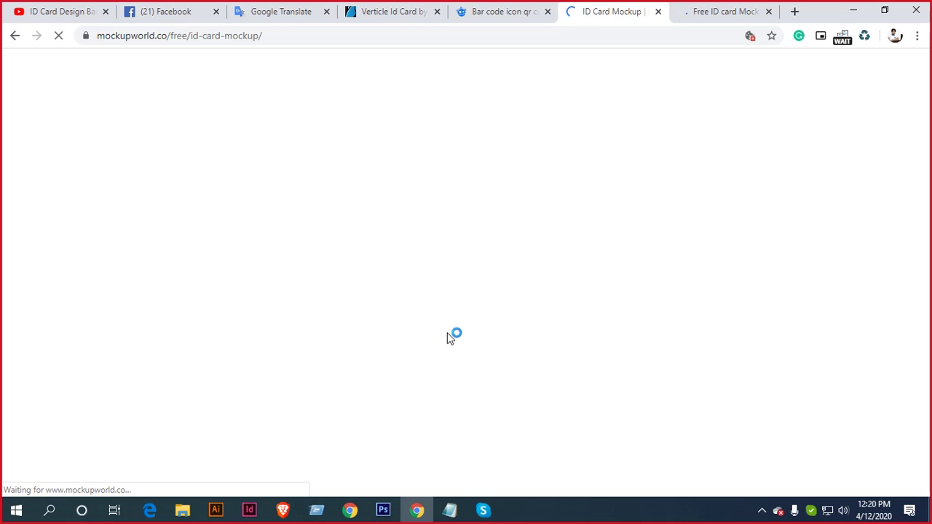
{"action": "scroll", "coordinate": [582, 276], "scroll_direction": "down", "scroll_amount": 3}
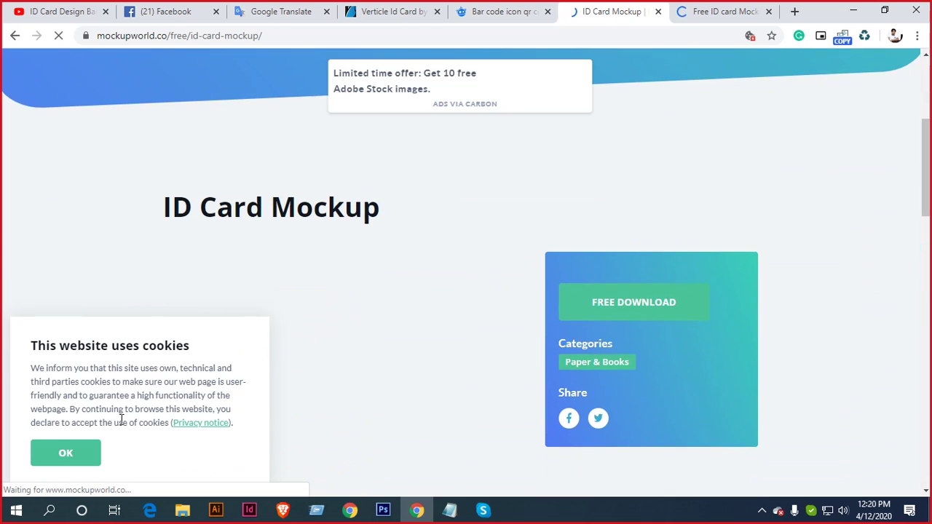
{"action": "left_click", "coordinate": [73, 453]}
{"action": "scroll", "coordinate": [425, 266], "scroll_direction": "down", "scroll_amount": 5}
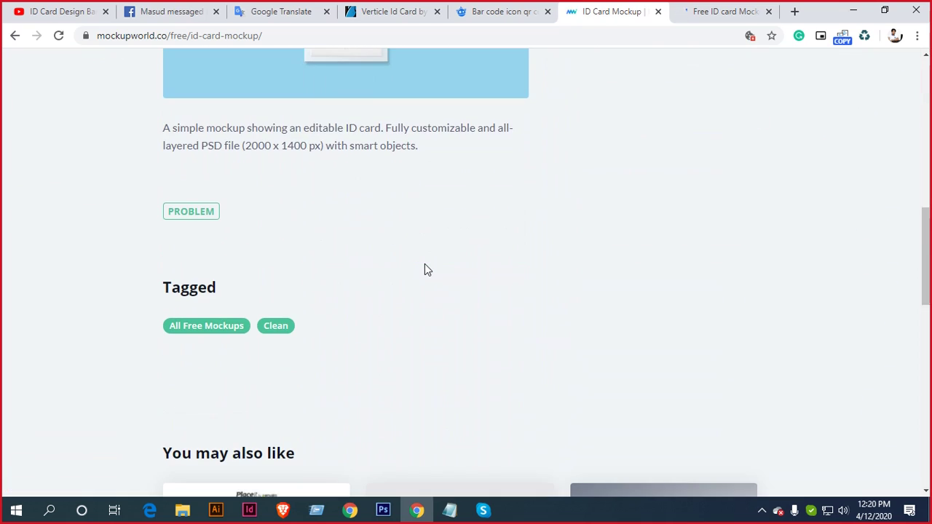
{"action": "scroll", "coordinate": [429, 266], "scroll_direction": "down", "scroll_amount": 5}
{"action": "scroll", "coordinate": [437, 262], "scroll_direction": "down", "scroll_amount": 4}
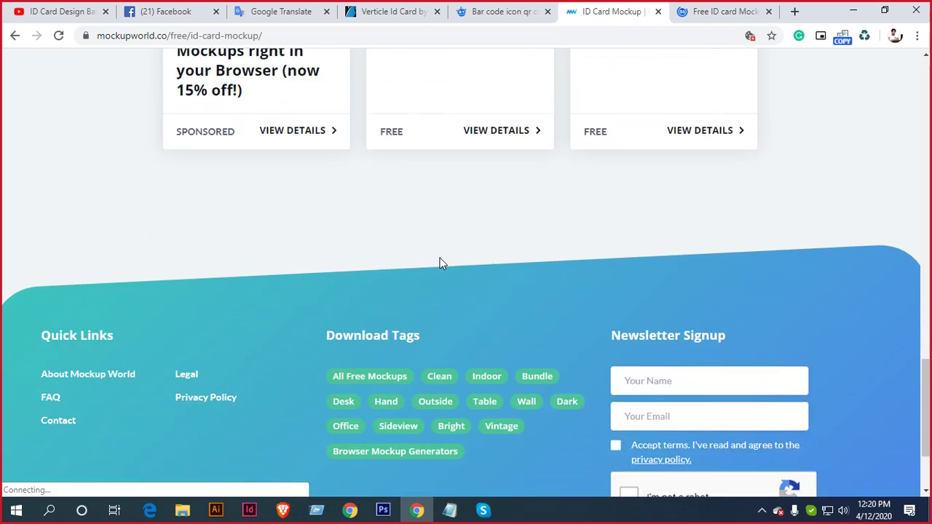
{"action": "scroll", "coordinate": [476, 250], "scroll_direction": "up", "scroll_amount": 7}
{"action": "scroll", "coordinate": [499, 243], "scroll_direction": "down", "scroll_amount": 4}
{"action": "scroll", "coordinate": [500, 242], "scroll_direction": "up", "scroll_amount": 1}
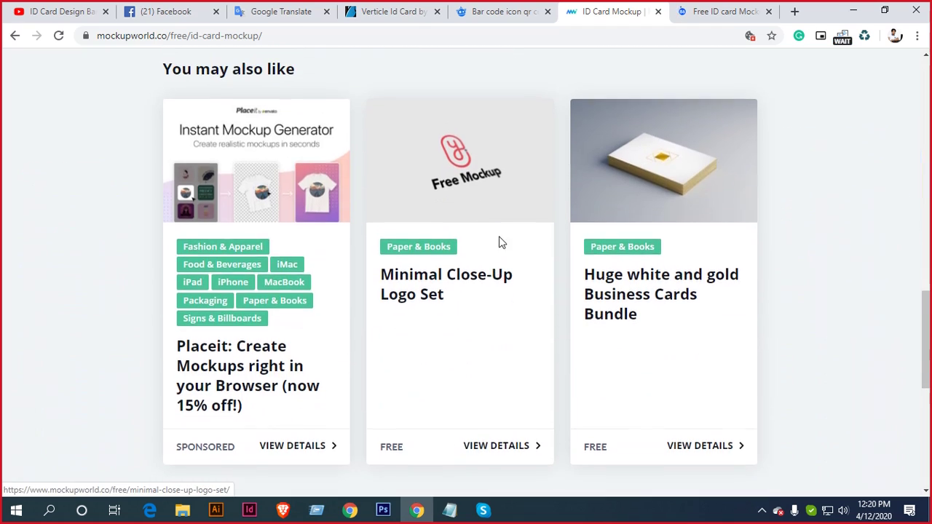
{"action": "scroll", "coordinate": [501, 242], "scroll_direction": "up", "scroll_amount": 1}
{"action": "scroll", "coordinate": [499, 241], "scroll_direction": "up", "scroll_amount": 7}
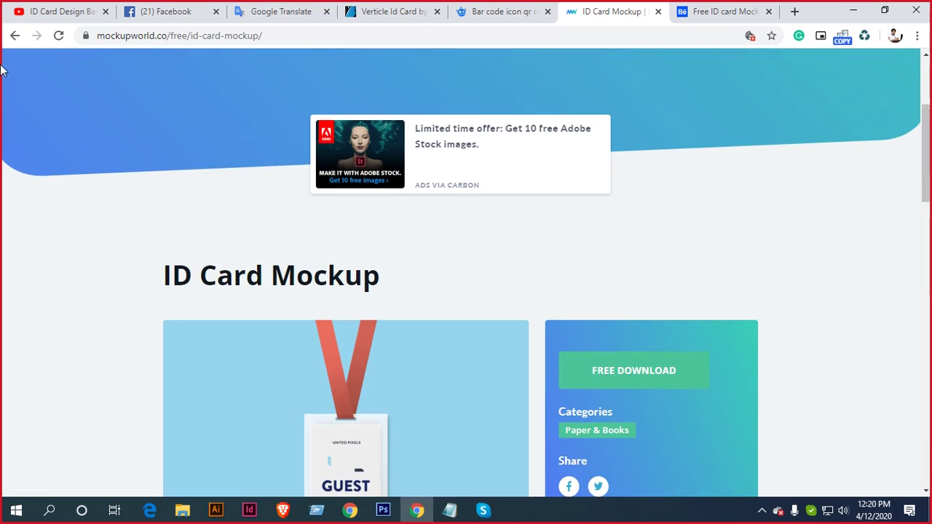
From the Behance Free ID card Mockup project, open the unblast.com download page
{"action": "left_click", "coordinate": [16, 36]}
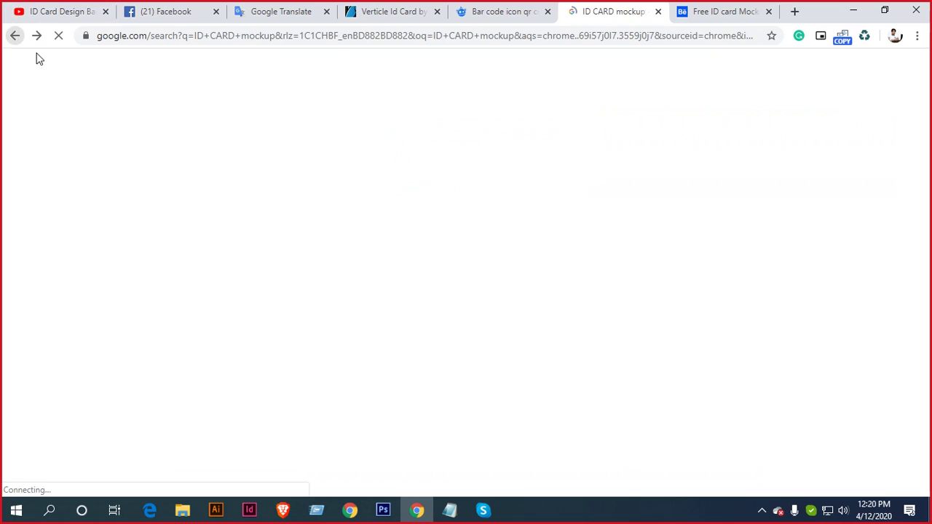
{"action": "left_click", "coordinate": [709, 17]}
{"action": "scroll", "coordinate": [622, 167], "scroll_direction": "down", "scroll_amount": 9}
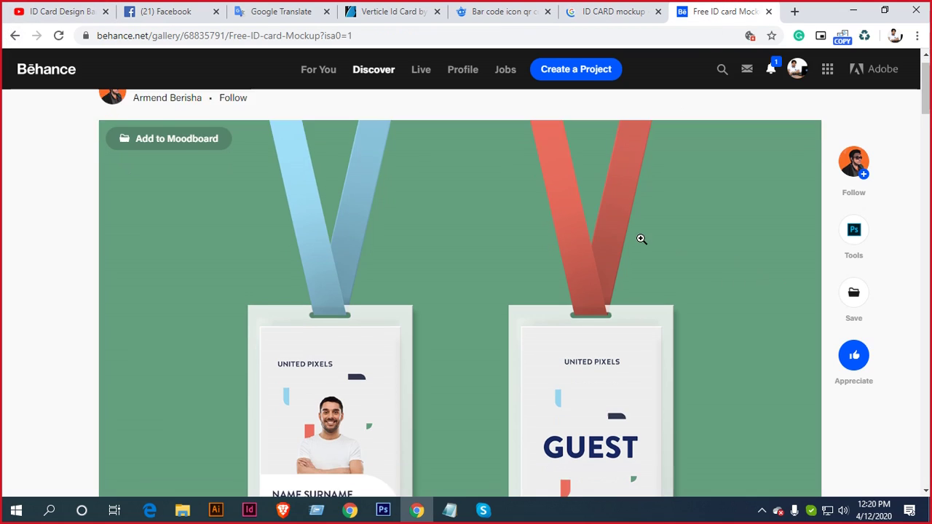
{"action": "scroll", "coordinate": [479, 235], "scroll_direction": "down", "scroll_amount": 10}
{"action": "scroll", "coordinate": [445, 264], "scroll_direction": "up", "scroll_amount": 4}
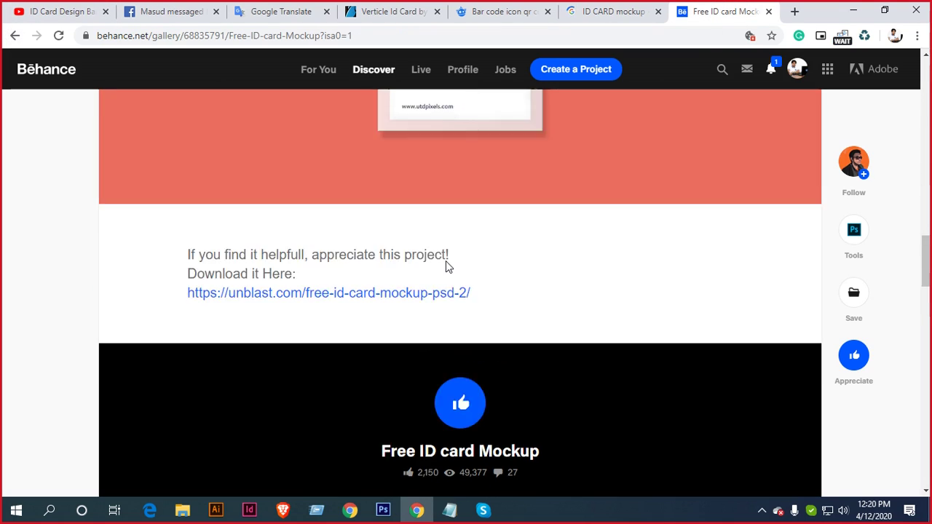
{"action": "left_click", "coordinate": [396, 337]}
{"action": "left_click", "coordinate": [665, 8]}
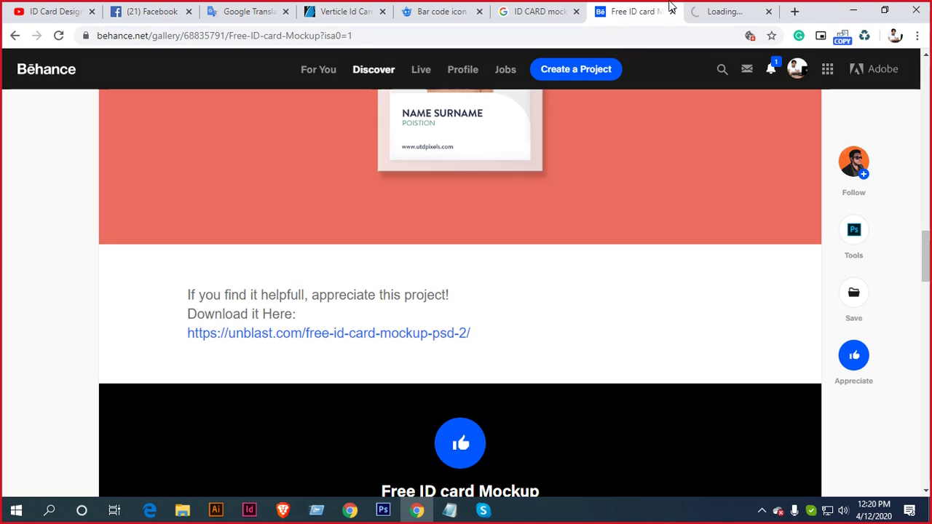
{"action": "scroll", "coordinate": [561, 193], "scroll_direction": "up", "scroll_amount": 11}
{"action": "scroll", "coordinate": [574, 188], "scroll_direction": "up", "scroll_amount": 6}
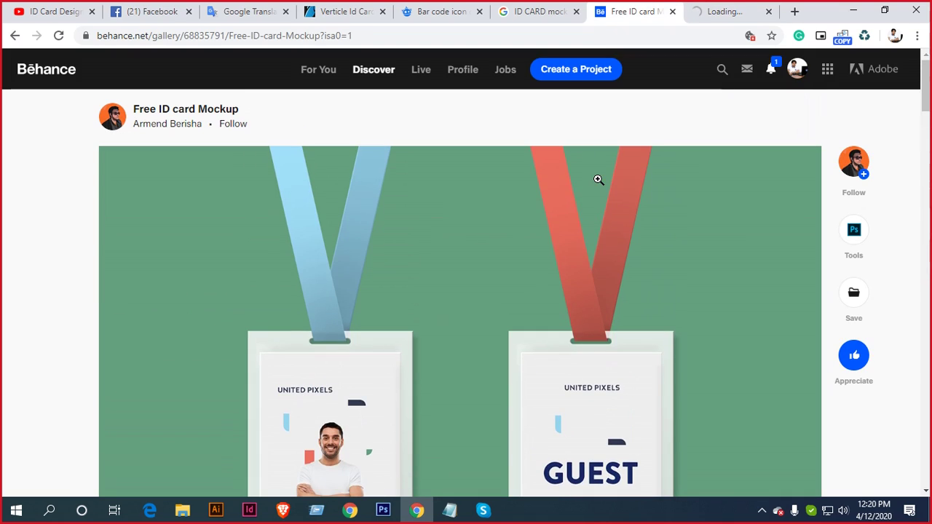
{"action": "left_click", "coordinate": [720, 12]}
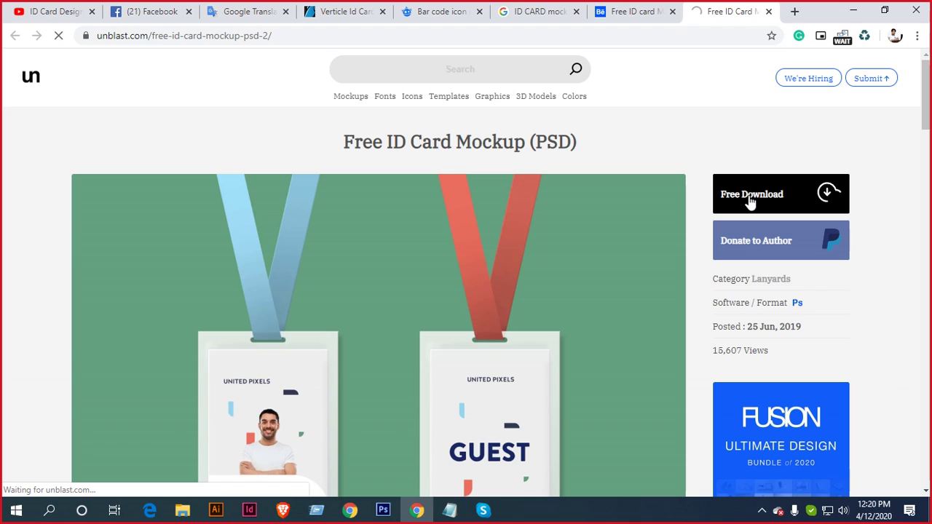
Fetch the ID Card Mockup zip via Unblast's 'click here' link and close that page
{"action": "scroll", "coordinate": [611, 221], "scroll_direction": "down", "scroll_amount": 4}
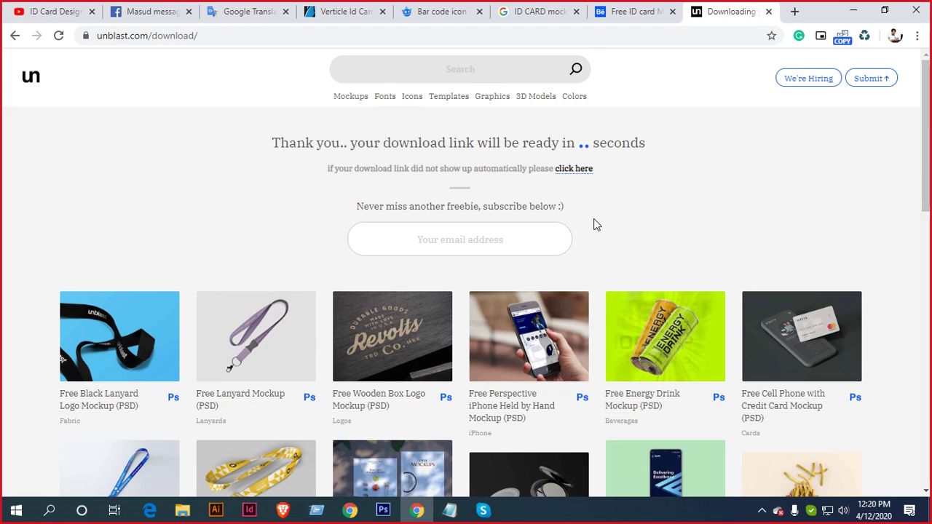
{"action": "scroll", "coordinate": [595, 219], "scroll_direction": "down", "scroll_amount": 5}
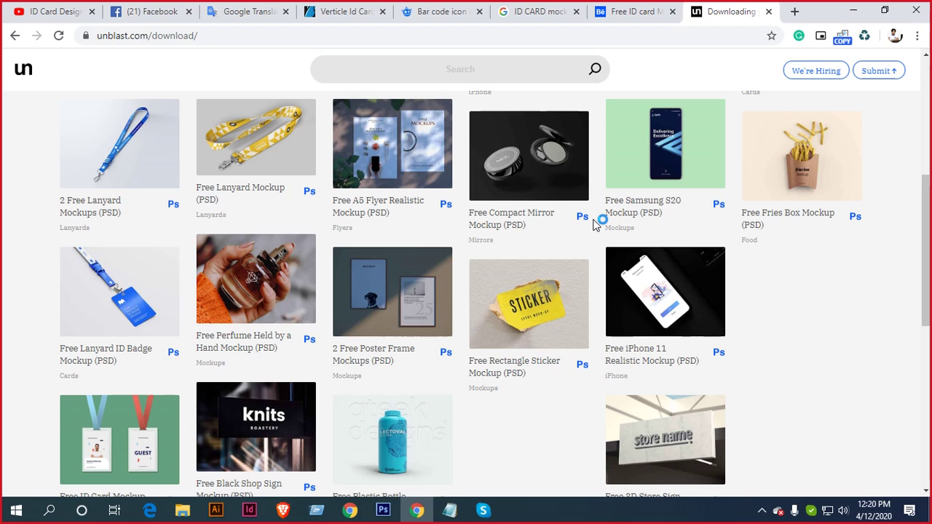
{"action": "scroll", "coordinate": [593, 221], "scroll_direction": "down", "scroll_amount": 4}
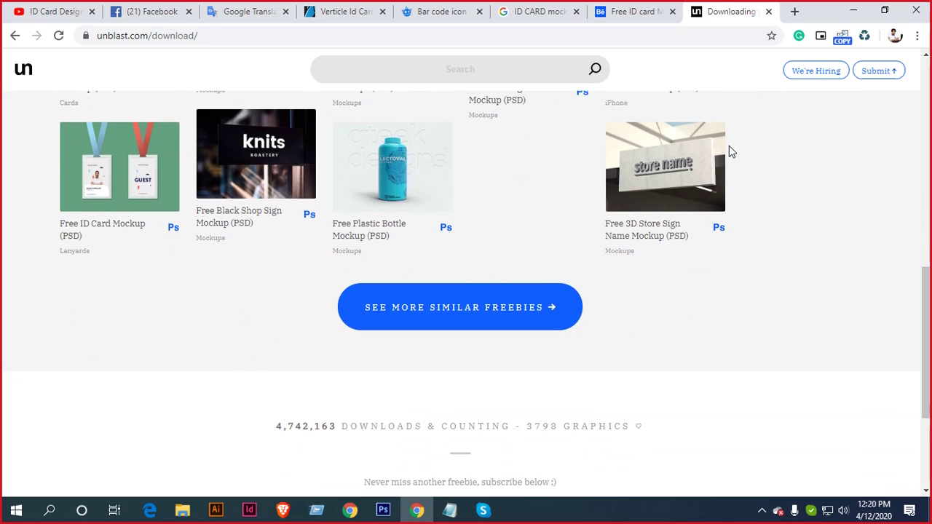
{"action": "scroll", "coordinate": [732, 152], "scroll_direction": "up", "scroll_amount": 9}
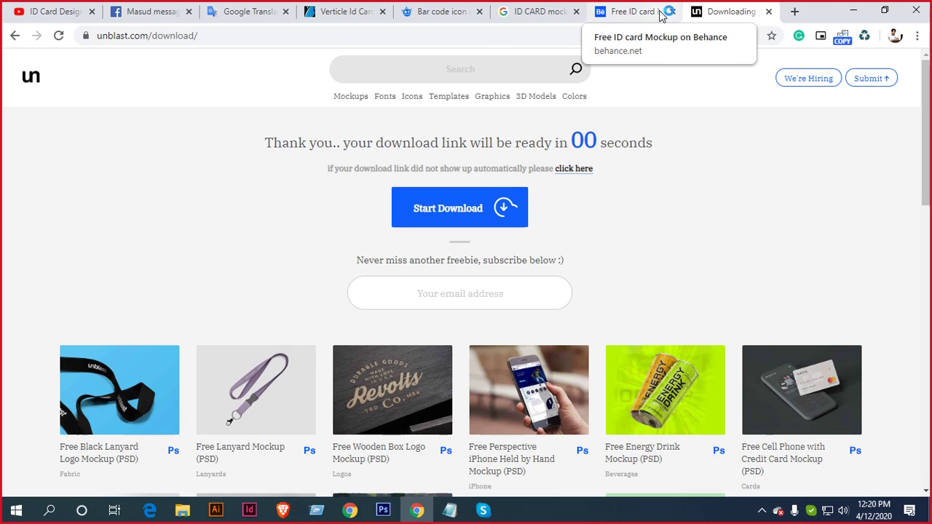
{"action": "left_click", "coordinate": [581, 173]}
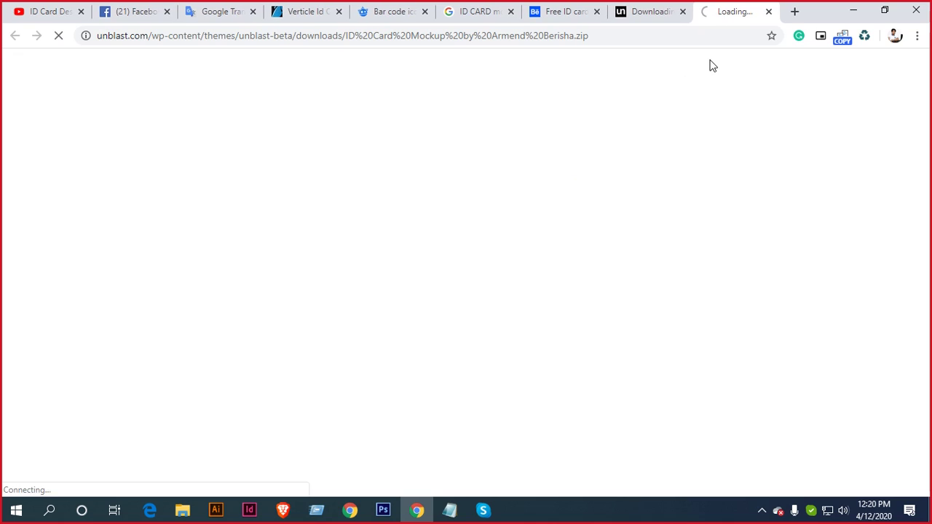
{"action": "left_click", "coordinate": [680, 14]}
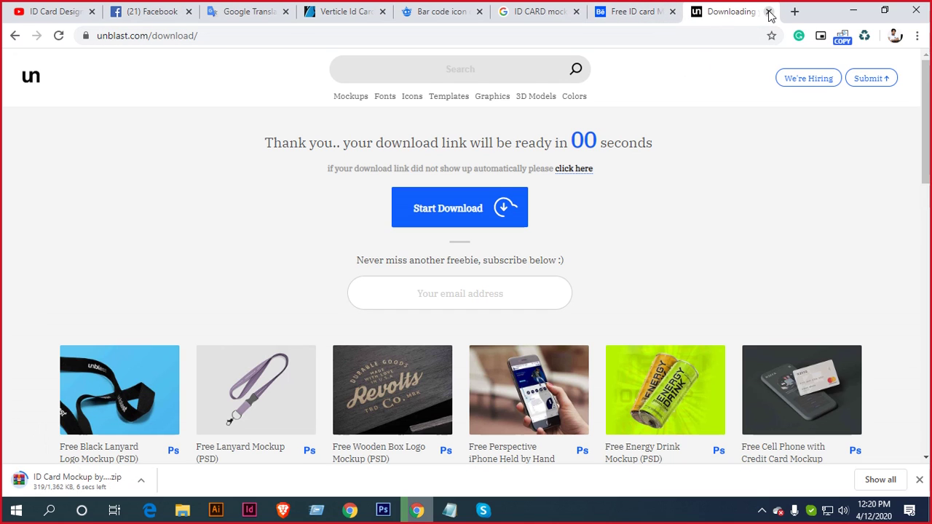
{"action": "left_click", "coordinate": [768, 13]}
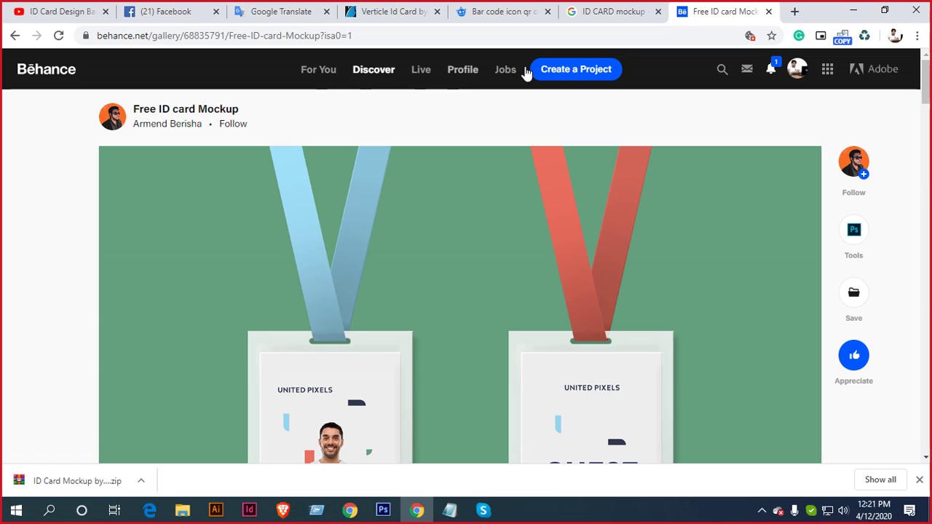
Close the Google results tab and search Behance projects for 'ID CARD MOCKUP'
{"action": "left_click", "coordinate": [721, 70]}
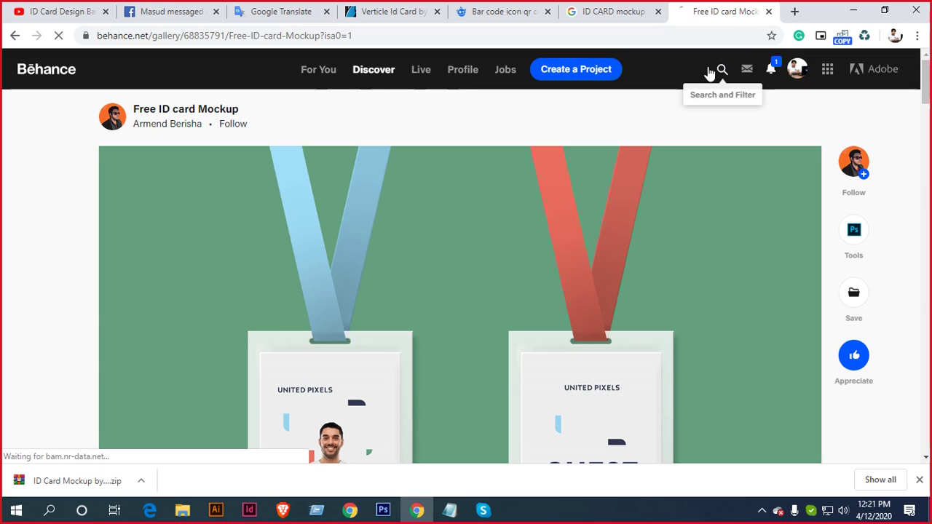
{"action": "left_click", "coordinate": [657, 11]}
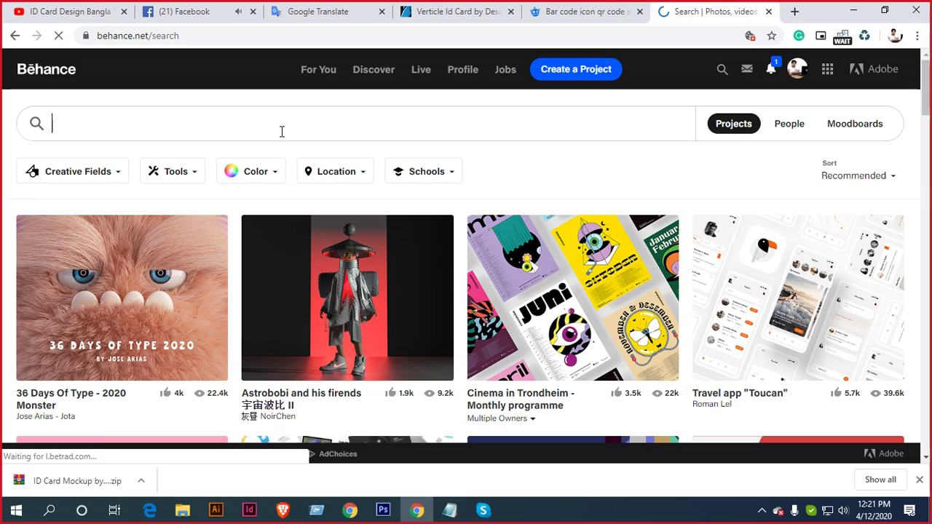
{"action": "type", "text": "ID VA"}
{"action": "key", "text": "BackSpace"}
{"action": "key", "text": "BackSpace"}
{"action": "key", "text": "BackSpace"}
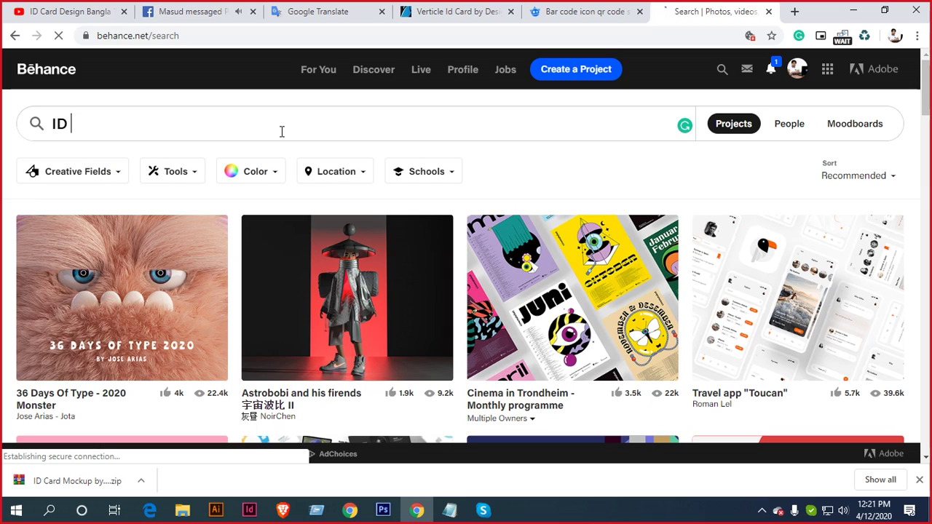
{"action": "type", "text": "CARD MOCKUP"}
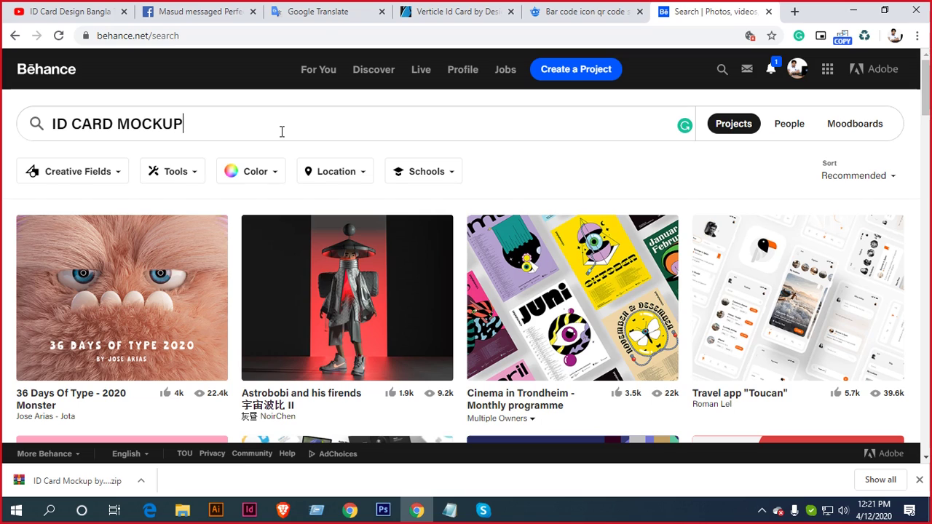
{"action": "key", "text": "Return"}
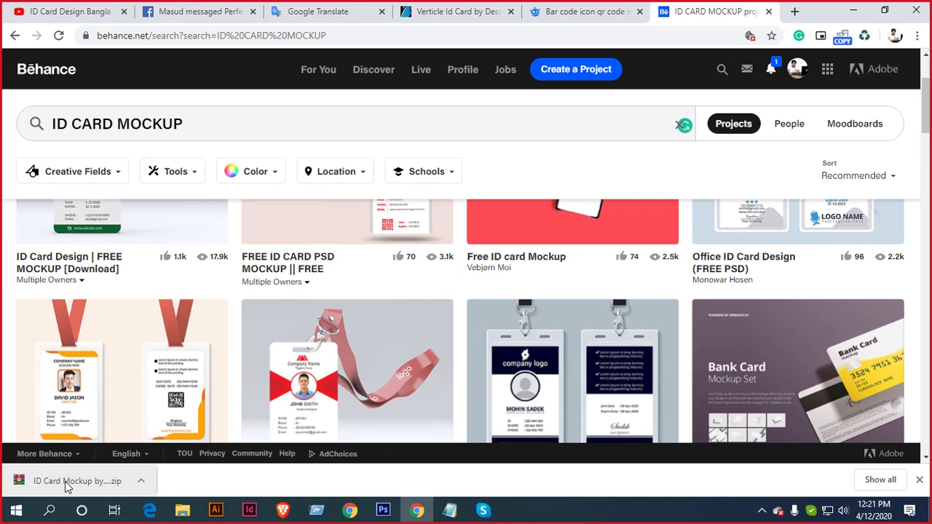
Open the downloaded mockup zip, dismiss the WinRAR notice, and open ID CARD.psd
{"action": "left_click", "coordinate": [65, 481]}
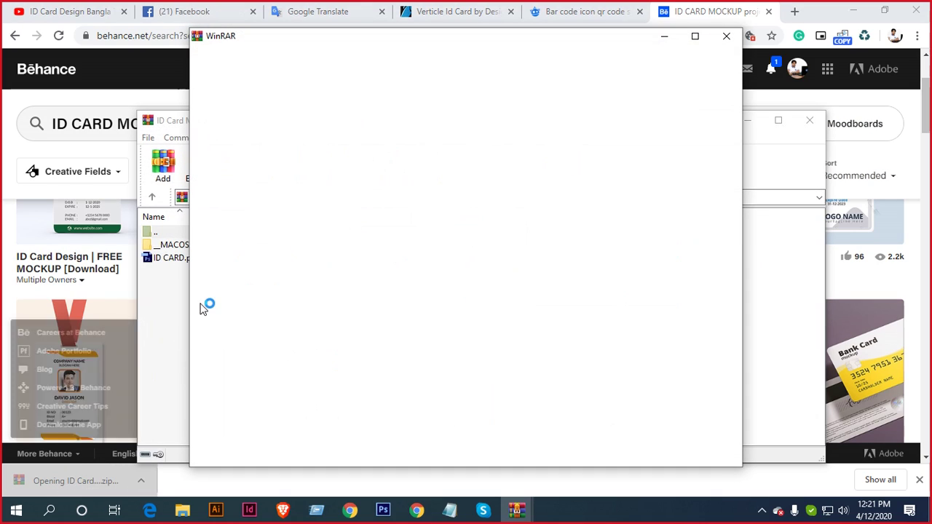
{"action": "left_click", "coordinate": [727, 35]}
{"action": "left_click", "coordinate": [167, 260]}
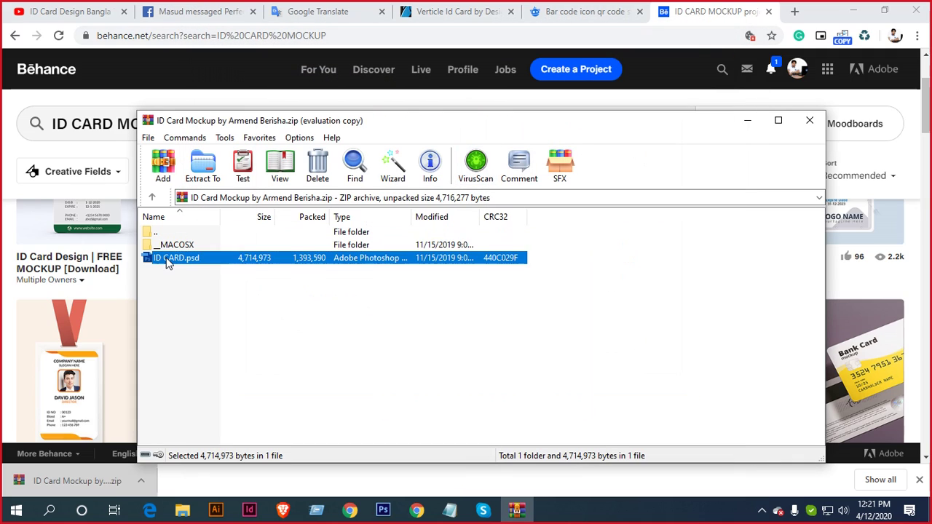
{"action": "double_click", "coordinate": [167, 260]}
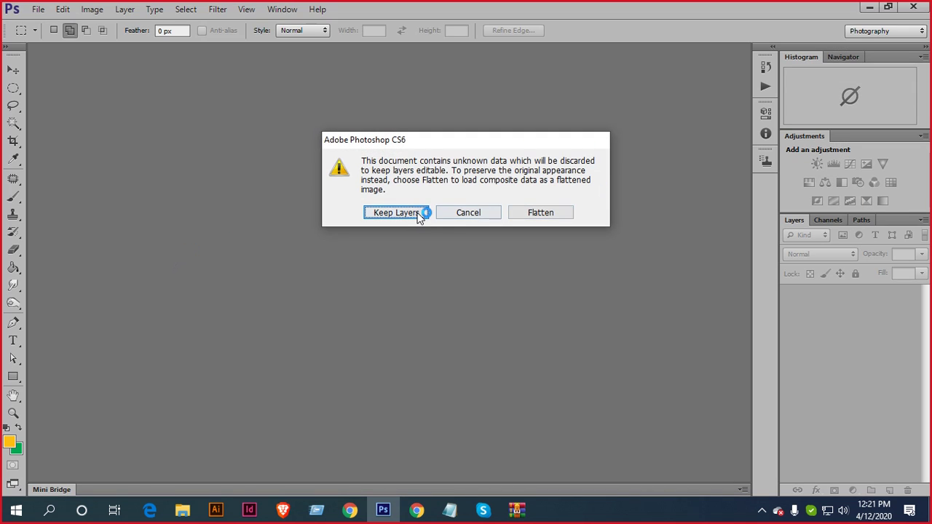
Open ID CARD.psd with Keep Layers and delete the 'Remove this group' promo overlay
{"action": "left_click", "coordinate": [418, 214]}
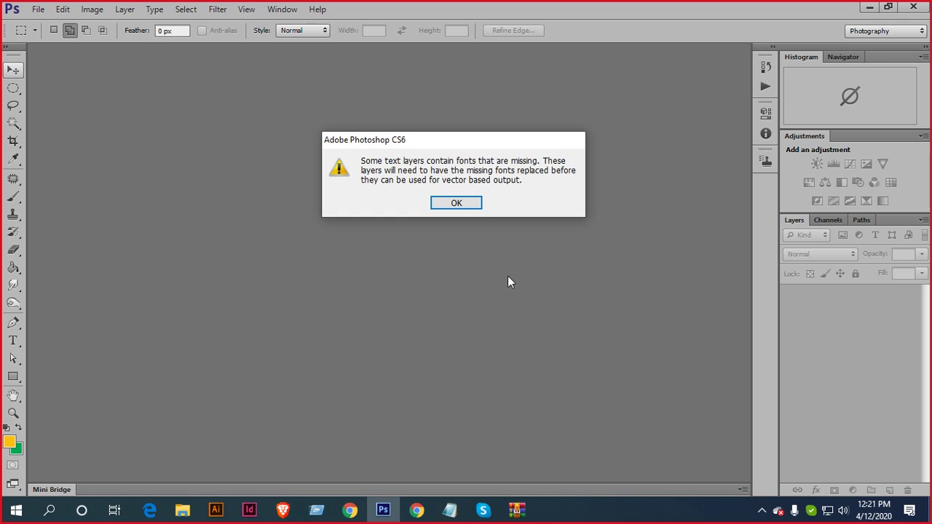
{"action": "left_click", "coordinate": [457, 204]}
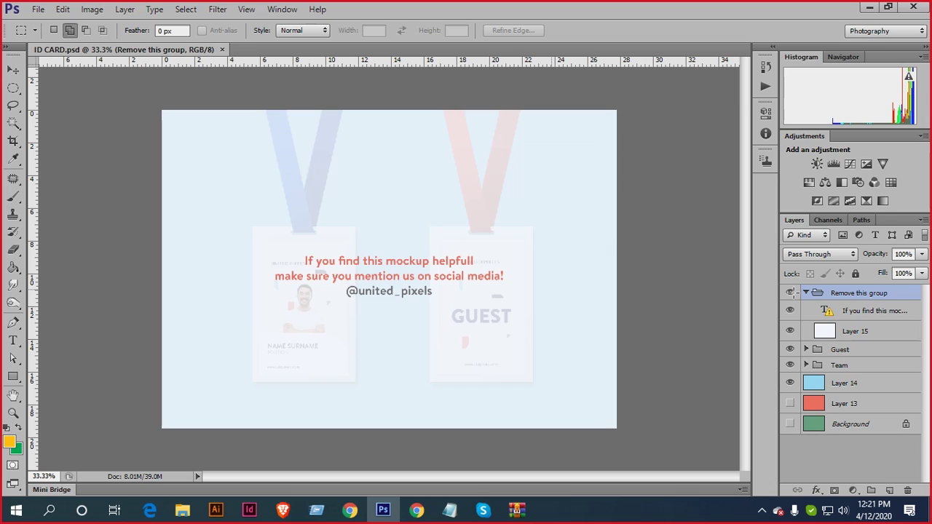
{"action": "left_click", "coordinate": [789, 293]}
{"action": "key", "text": "Delete"}
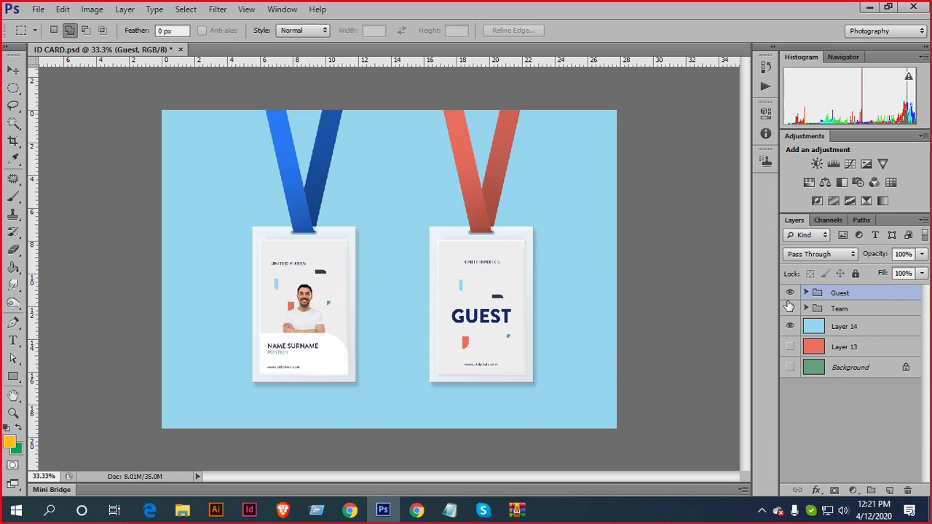
Check the Guest and Team layers, then open the front card's Your Design smart object
{"action": "left_click", "coordinate": [791, 292]}
{"action": "left_click", "coordinate": [792, 294]}
{"action": "left_click", "coordinate": [790, 308]}
{"action": "left_click", "coordinate": [806, 308]}
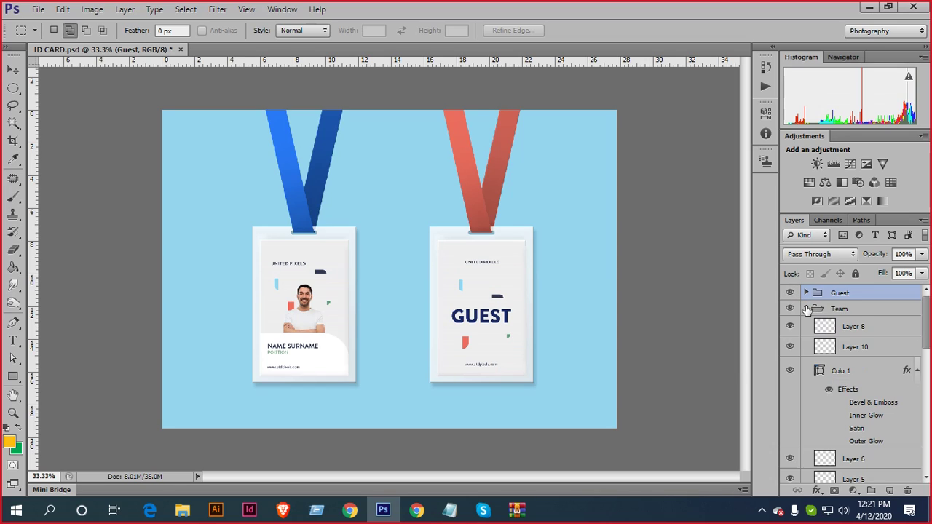
{"action": "left_click", "coordinate": [790, 371]}
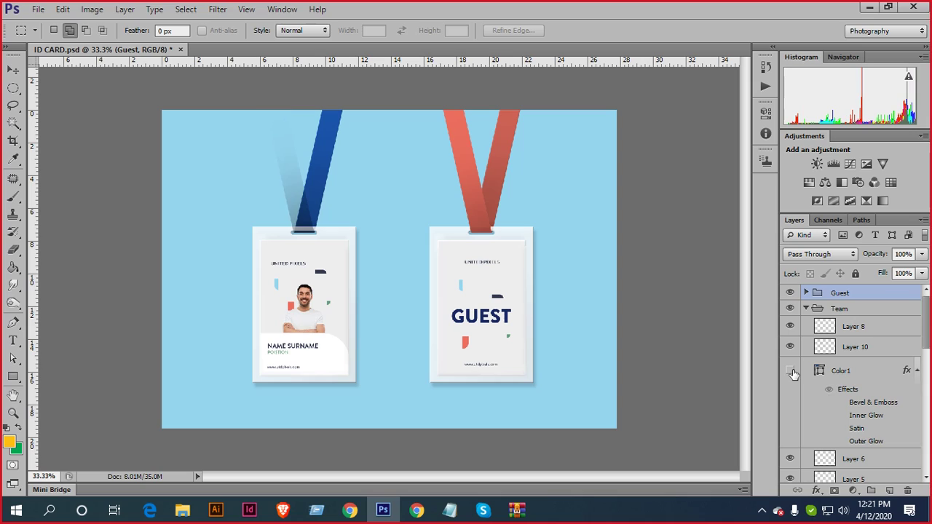
{"action": "left_click", "coordinate": [790, 371]}
{"action": "scroll", "coordinate": [860, 384], "scroll_direction": "down", "scroll_amount": 3}
{"action": "scroll", "coordinate": [860, 384], "scroll_direction": "down", "scroll_amount": 2}
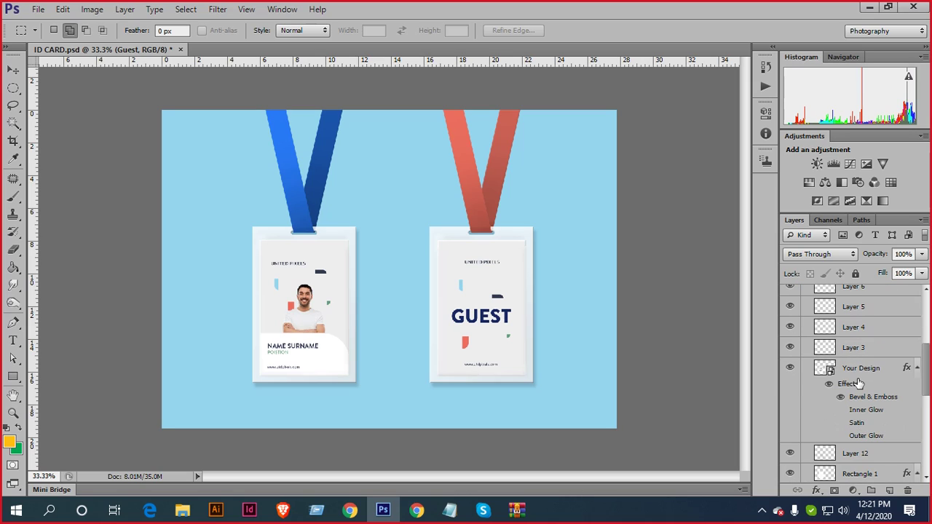
{"action": "left_click", "coordinate": [789, 368]}
{"action": "left_click", "coordinate": [789, 368]}
{"action": "double_click", "coordinate": [831, 372]}
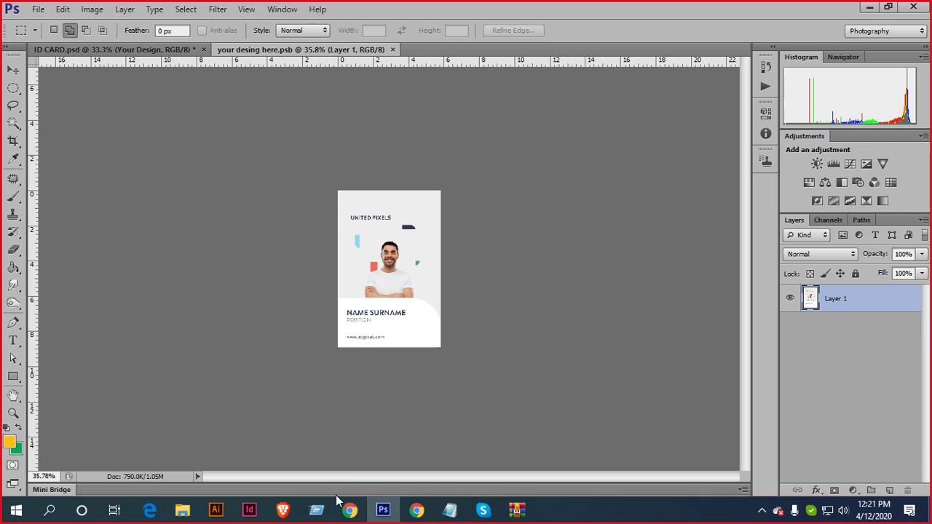
{"action": "left_click", "coordinate": [215, 509]}
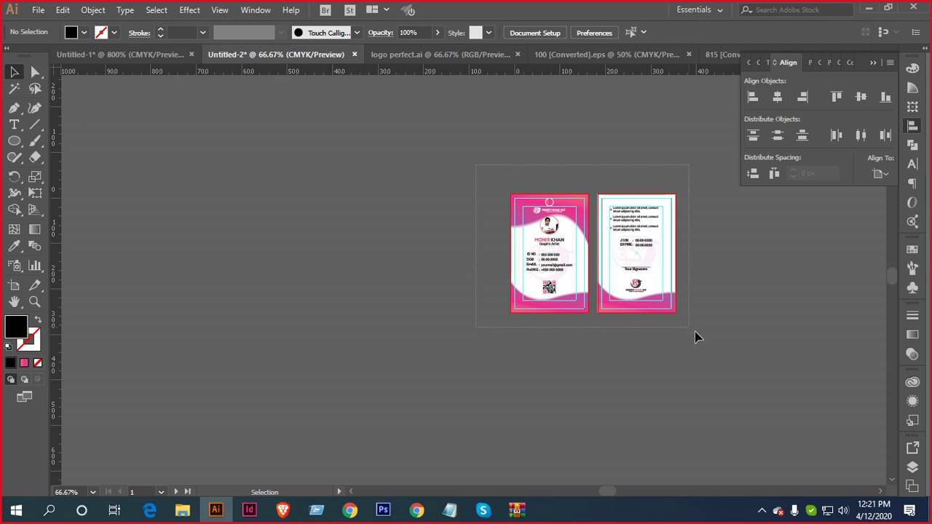
Switch Illustrator to full preview and zoom out to show both ID cards
{"action": "left_click_drag", "start_coordinate": [695, 337], "coordinate": [705, 334]}
{"action": "key", "text": "ctrl+y"}
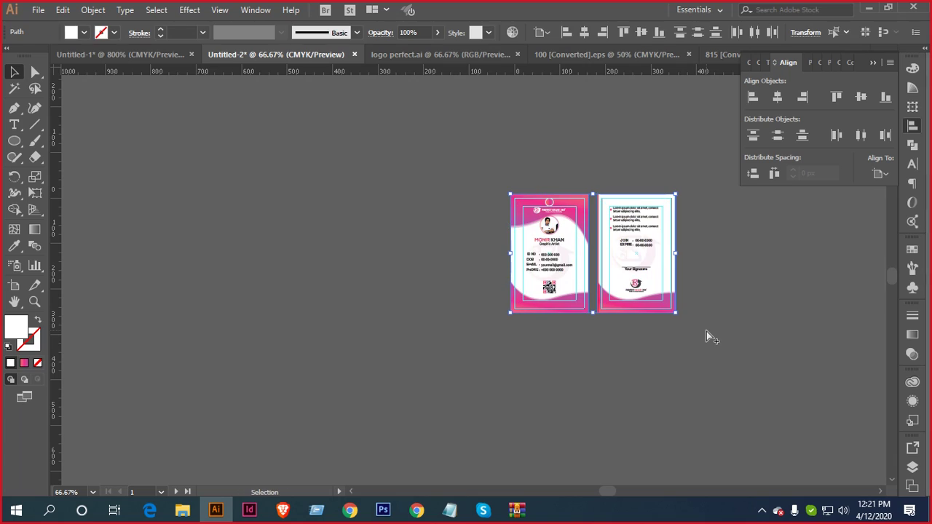
{"action": "left_click", "coordinate": [696, 280]}
{"action": "scroll", "coordinate": [568, 275], "scroll_direction": "up", "scroll_amount": 3}
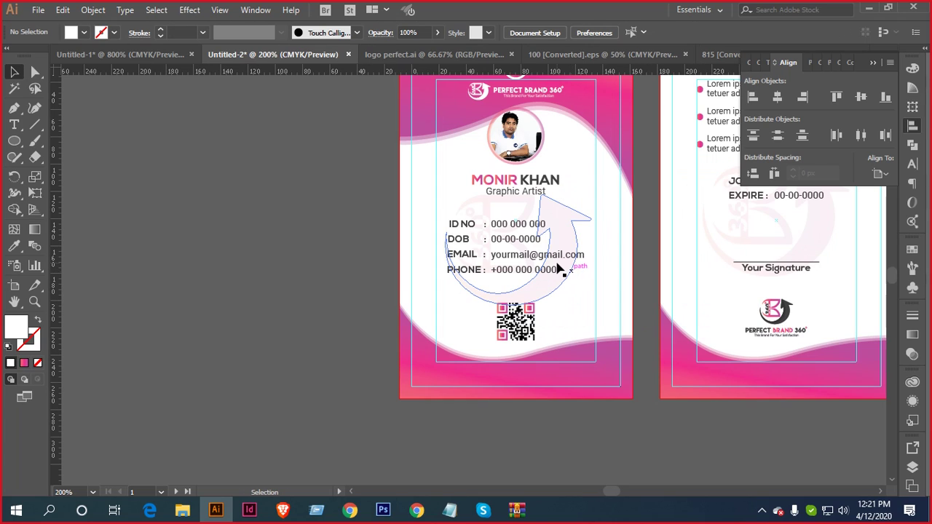
{"action": "left_click_drag", "start_coordinate": [558, 267], "coordinate": [474, 265]}
{"action": "key", "text": "ctrl+minus"}
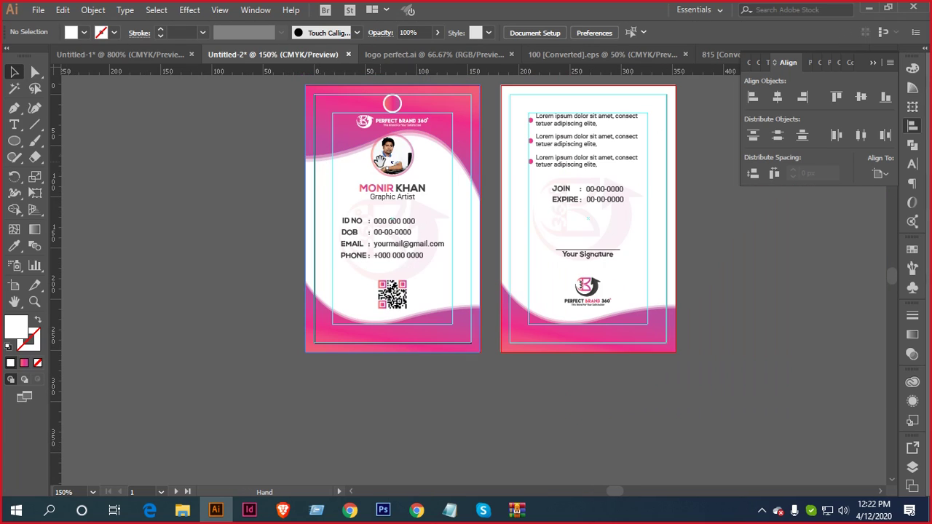
Select the pink-gradient front card group and drag it toward Photoshop
{"action": "left_click_drag", "start_coordinate": [572, 380], "coordinate": [579, 391]}
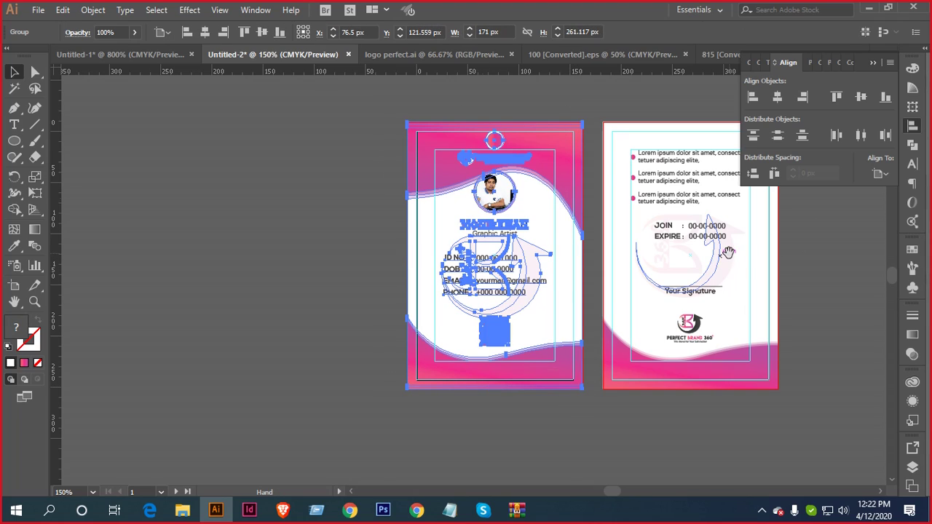
{"action": "left_click_drag", "start_coordinate": [800, 247], "coordinate": [669, 246]}
{"action": "left_click_drag", "start_coordinate": [680, 123], "coordinate": [488, 385]}
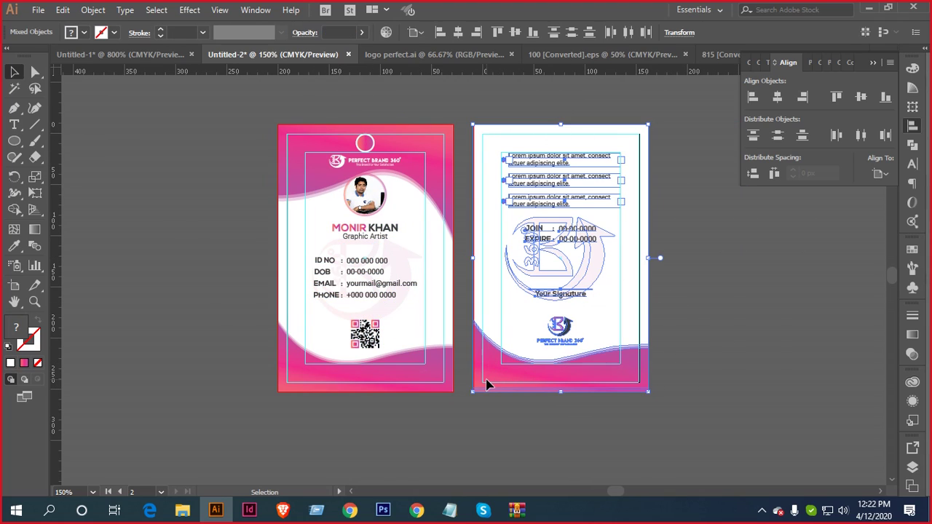
{"action": "left_click_drag", "start_coordinate": [408, 224], "coordinate": [418, 512]}
Move and scale the placed pink front card to cover the card area, then save and close the .psb
{"action": "left_click", "coordinate": [417, 511]}
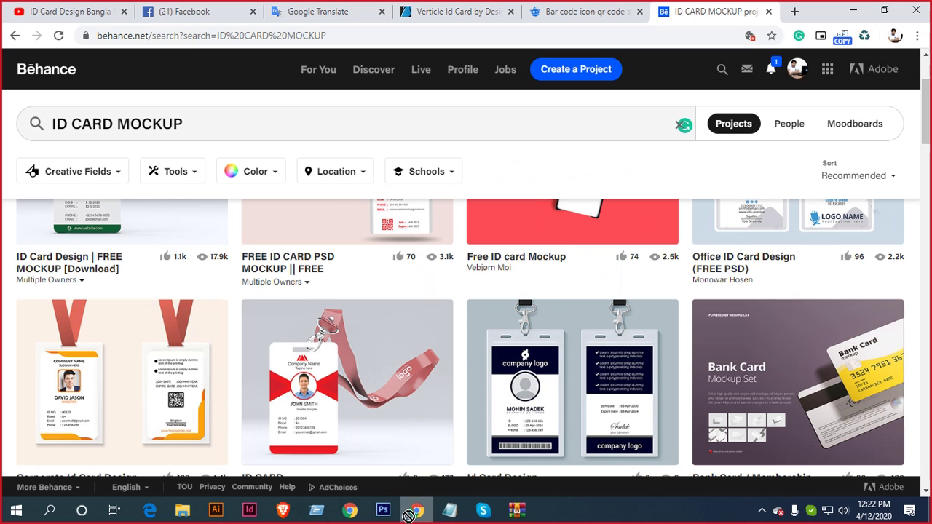
{"action": "left_click", "coordinate": [383, 512]}
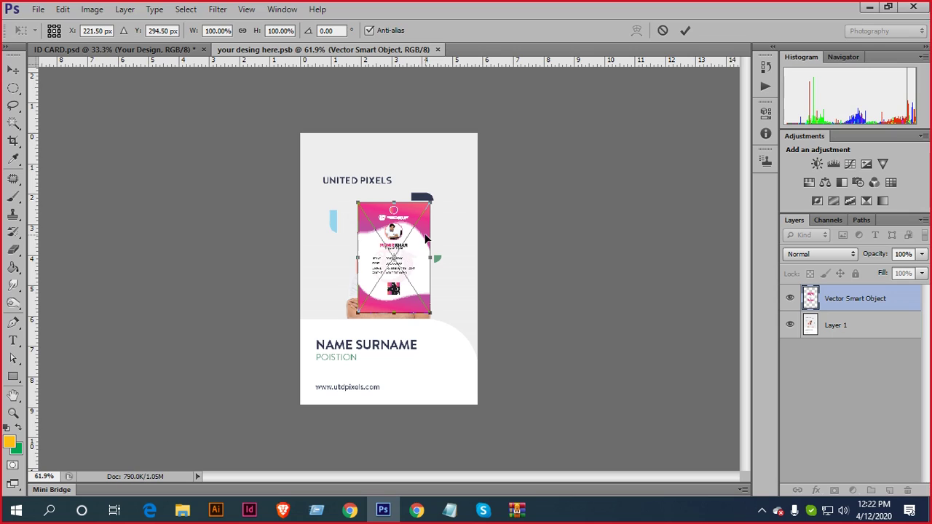
{"action": "left_click_drag", "start_coordinate": [425, 239], "coordinate": [370, 170]}
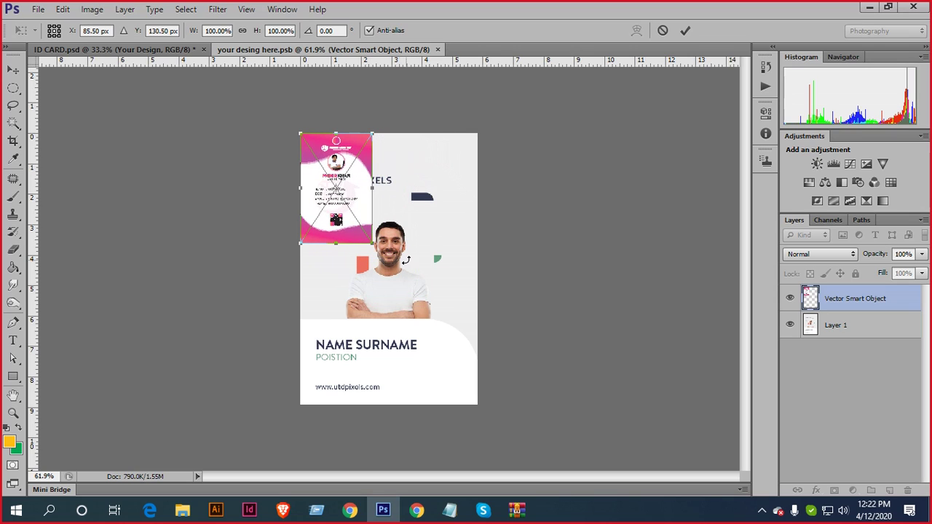
{"action": "left_click_drag", "start_coordinate": [375, 244], "coordinate": [478, 404]}
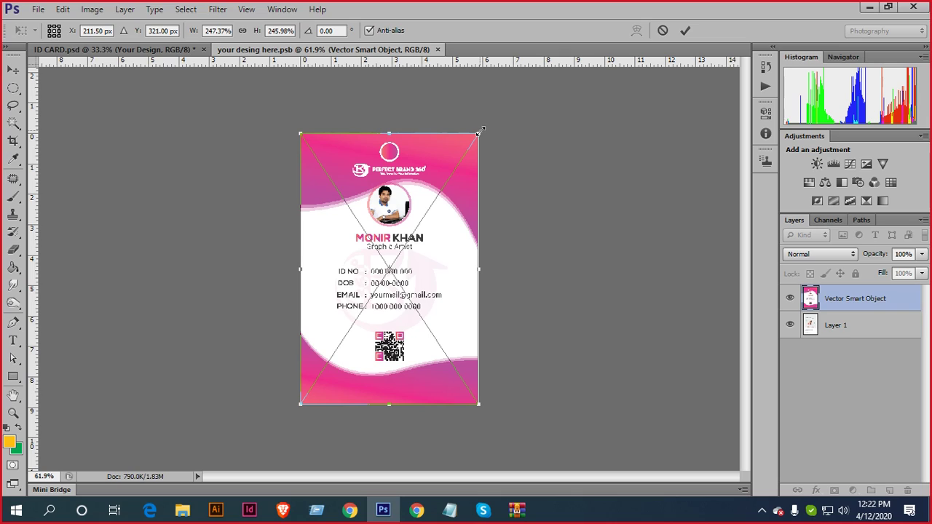
{"action": "left_click_drag", "start_coordinate": [480, 130], "coordinate": [487, 118]}
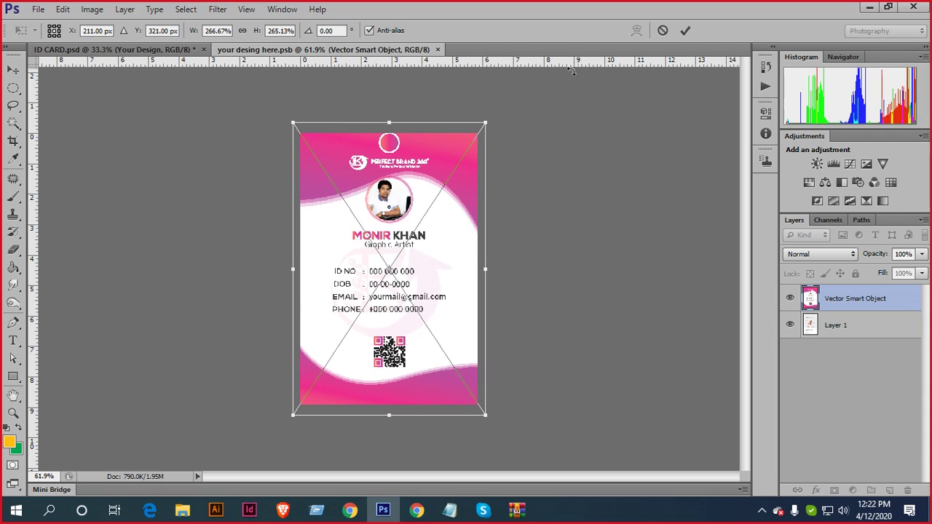
{"action": "left_click", "coordinate": [685, 31]}
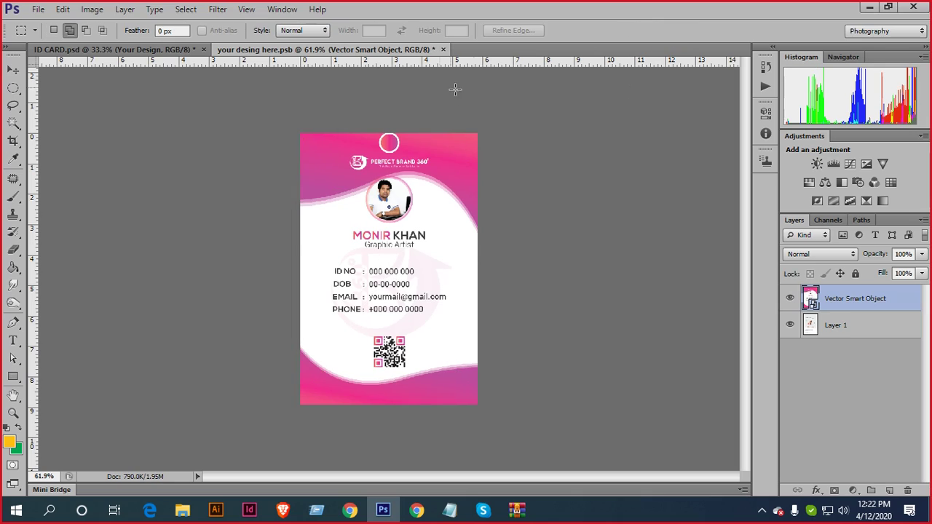
{"action": "left_click", "coordinate": [443, 50]}
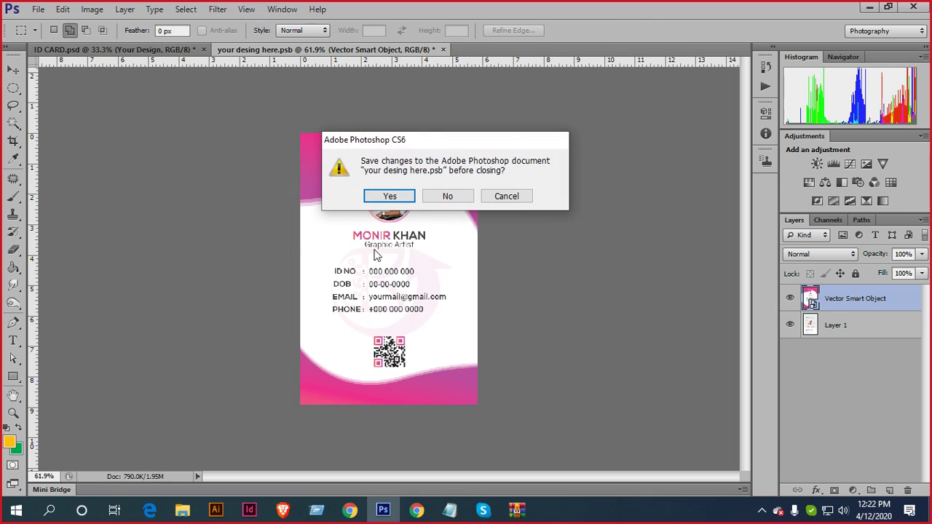
{"action": "left_click", "coordinate": [386, 196]}
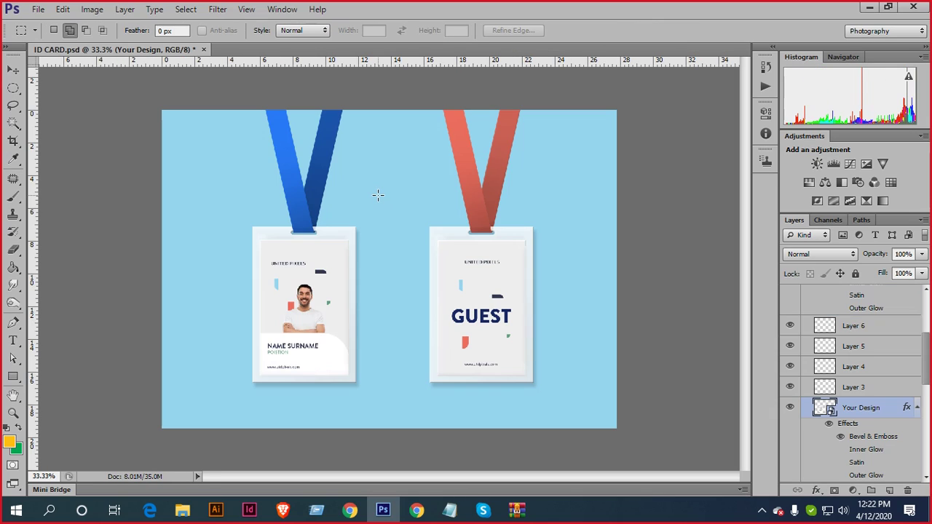
Expand the Guest group and open its Your design smart object (Rectangle 21.psb) with Keep Layers
{"action": "scroll", "coordinate": [366, 290], "scroll_direction": "up", "scroll_amount": 2}
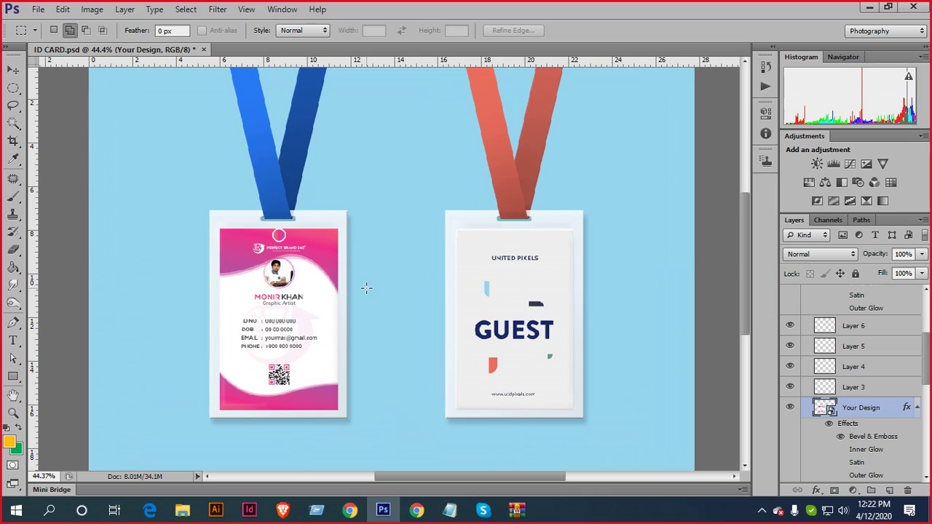
{"action": "scroll", "coordinate": [366, 288], "scroll_direction": "down", "scroll_amount": 2}
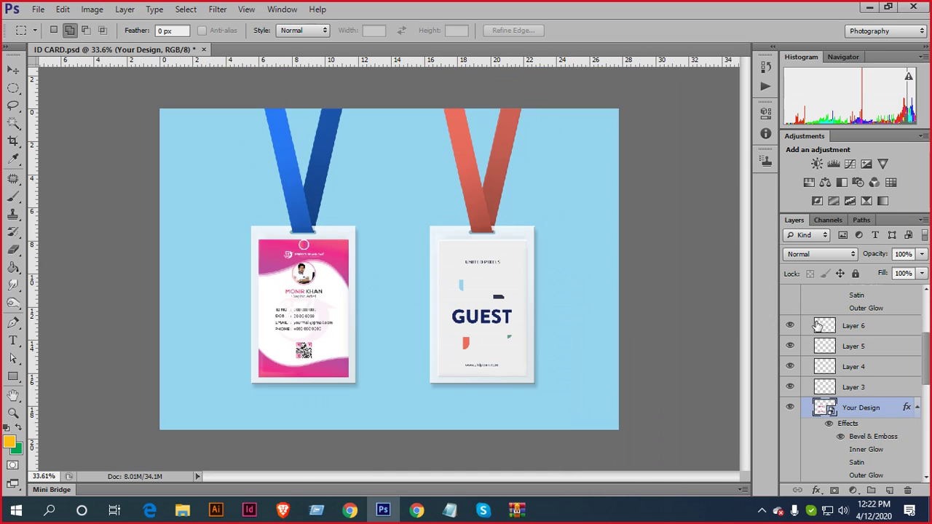
{"action": "scroll", "coordinate": [835, 329], "scroll_direction": "up", "scroll_amount": 5}
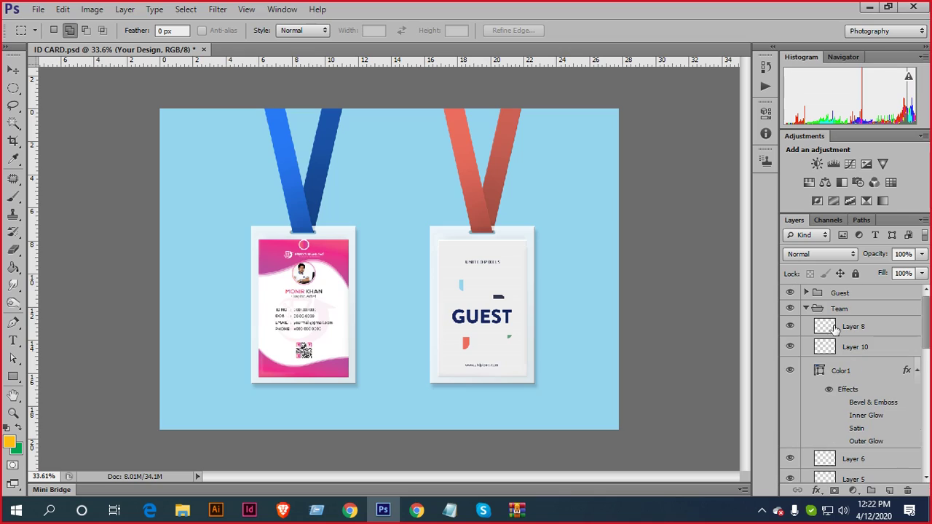
{"action": "left_click", "coordinate": [804, 308]}
{"action": "left_click", "coordinate": [806, 293]}
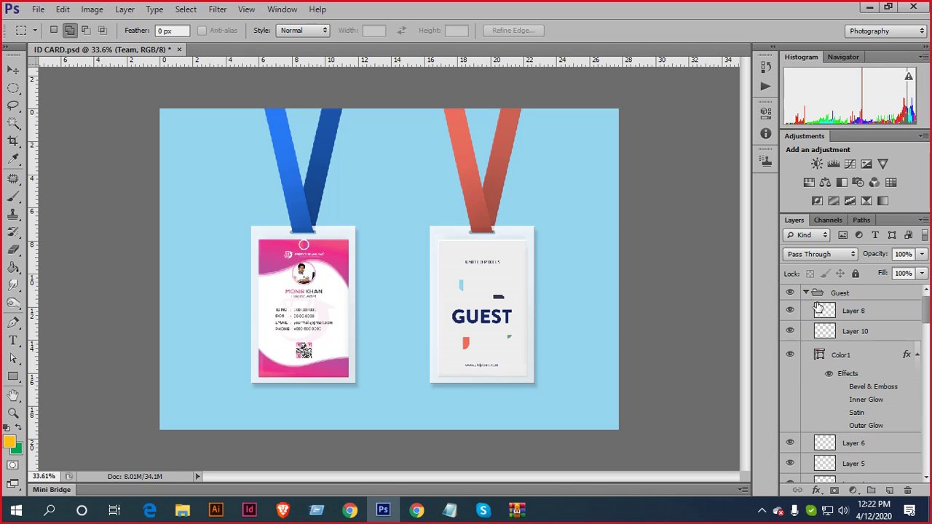
{"action": "scroll", "coordinate": [844, 386], "scroll_direction": "down", "scroll_amount": 3}
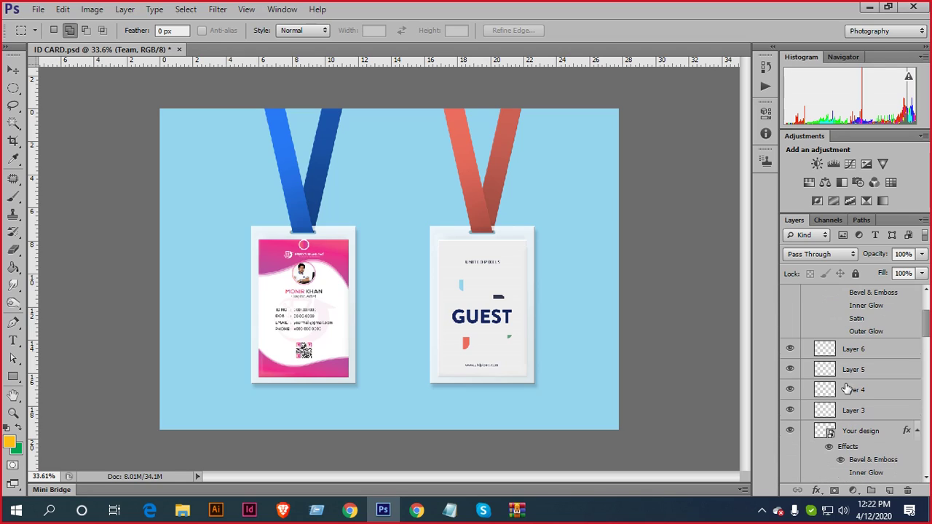
{"action": "scroll", "coordinate": [830, 435], "scroll_direction": "down", "scroll_amount": 1}
{"action": "double_click", "coordinate": [829, 428]}
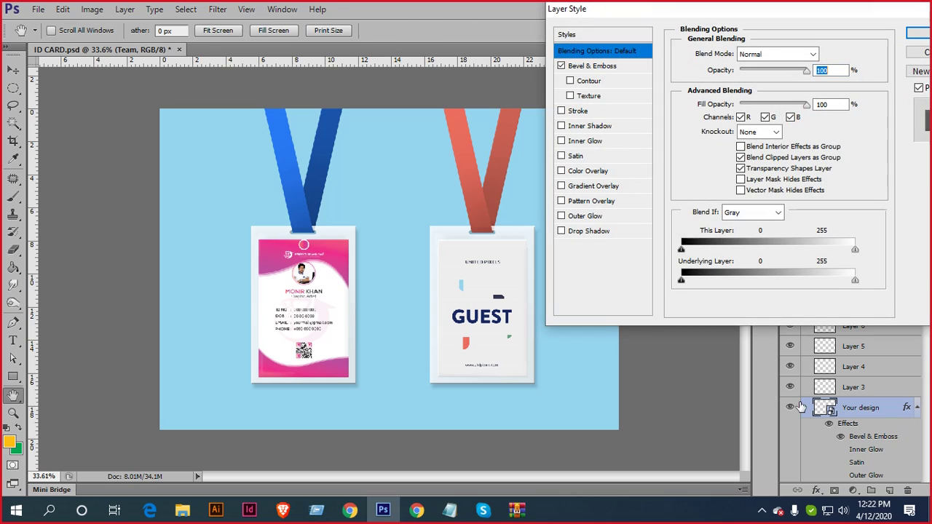
{"action": "left_click", "coordinate": [923, 53]}
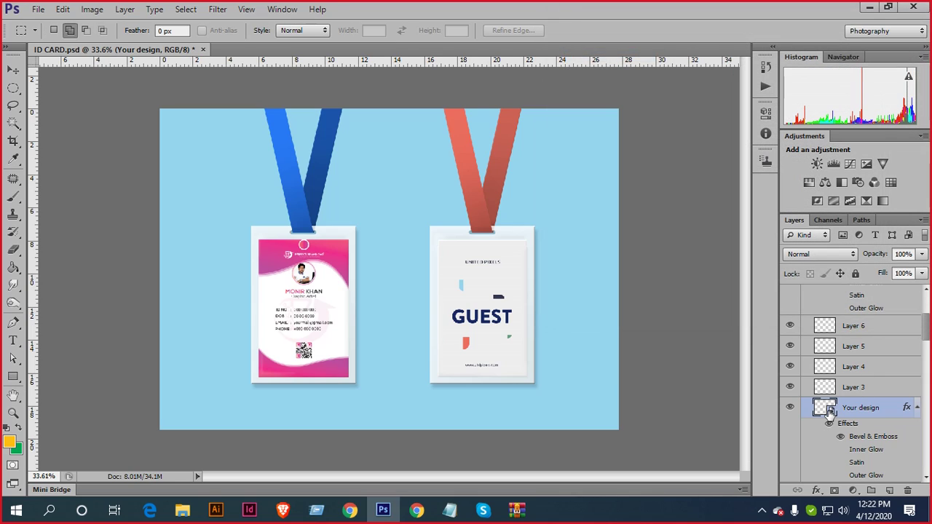
{"action": "double_click", "coordinate": [828, 409]}
{"action": "left_click", "coordinate": [399, 212]}
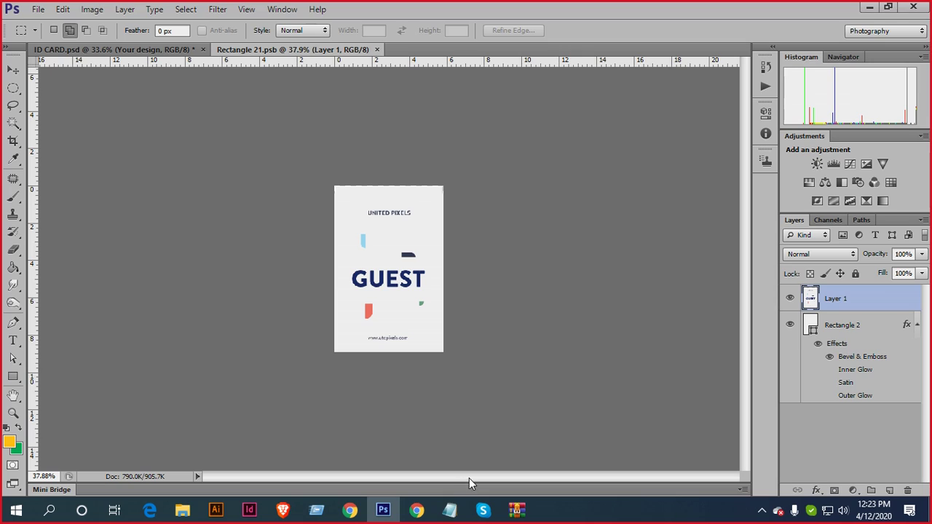
Ungroup the front card in Illustrator and move its two small circles onto the pasteboard
{"action": "left_click", "coordinate": [214, 507]}
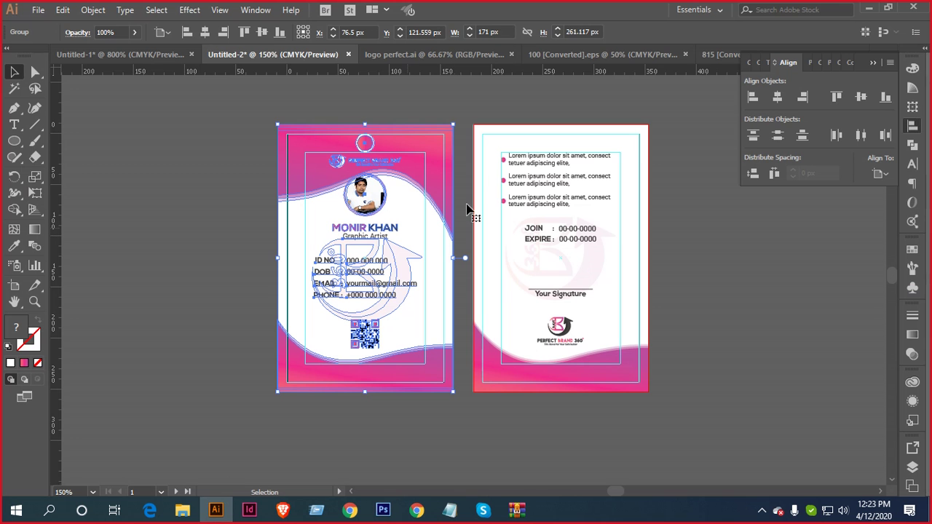
{"action": "left_click", "coordinate": [536, 317]}
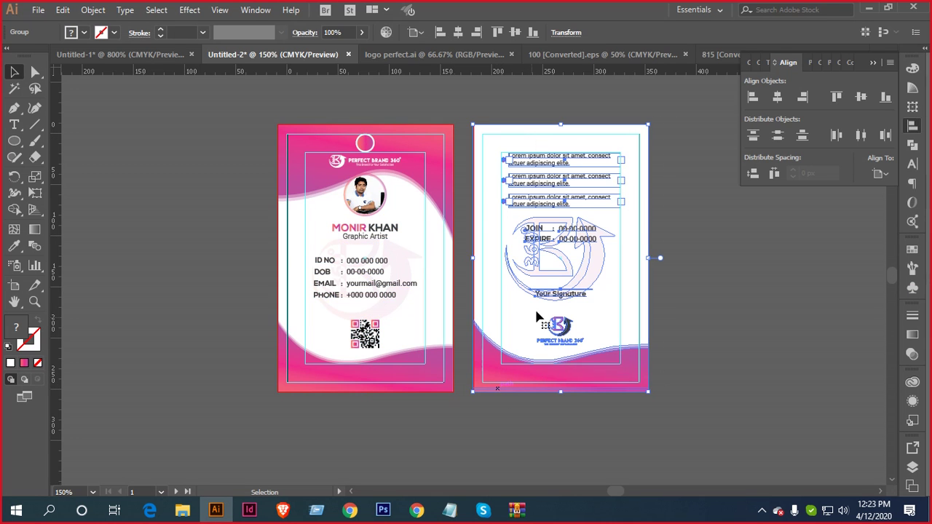
{"action": "left_click", "coordinate": [364, 144]}
{"action": "right_click", "coordinate": [364, 144]}
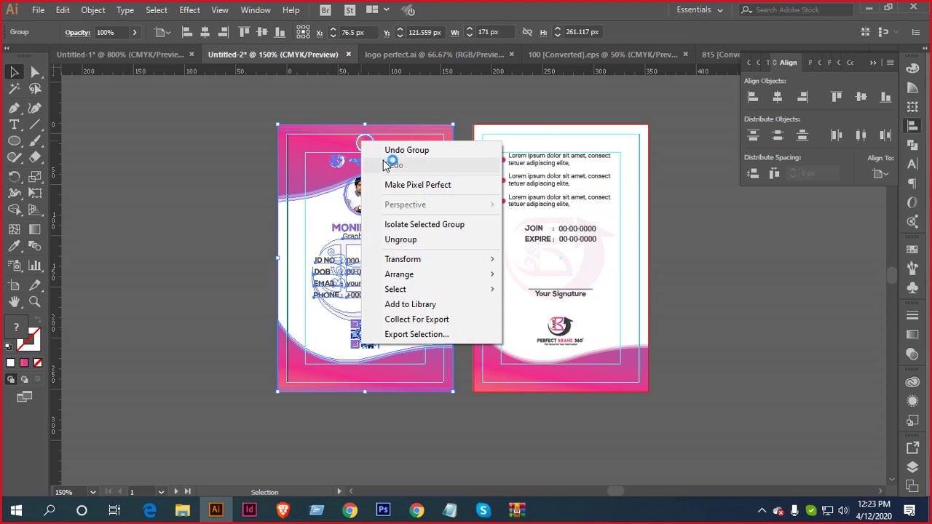
{"action": "left_click", "coordinate": [412, 242]}
{"action": "left_click", "coordinate": [246, 194]}
{"action": "left_click_drag", "start_coordinate": [365, 143], "coordinate": [233, 143]}
{"action": "left_click_drag", "start_coordinate": [369, 145], "coordinate": [208, 189]}
Select the pink back card's objects and drag them into Photoshop's Rectangle 21.psb
{"action": "left_click_drag", "start_coordinate": [482, 107], "coordinate": [645, 351]}
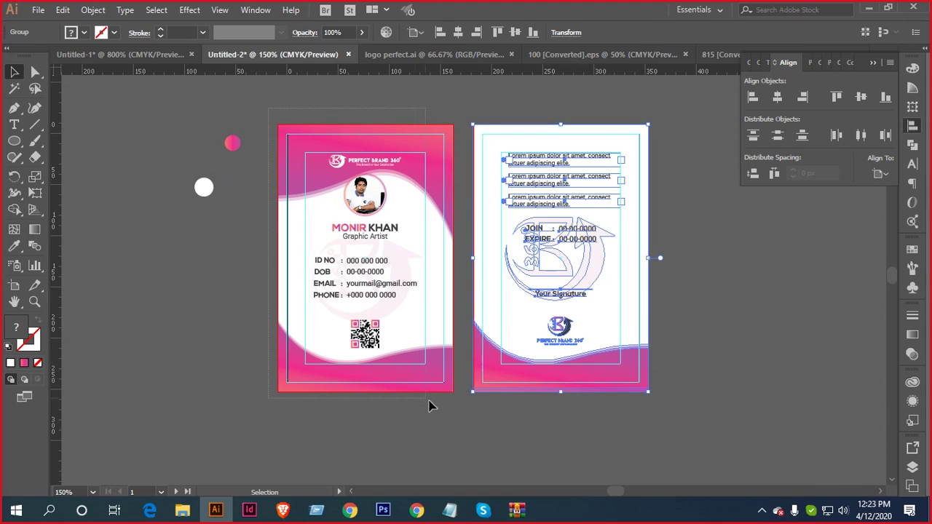
{"action": "left_click_drag", "start_coordinate": [428, 406], "coordinate": [449, 422]}
{"action": "left_click_drag", "start_coordinate": [668, 102], "coordinate": [507, 428]}
{"action": "left_click_drag", "start_coordinate": [572, 209], "coordinate": [398, 268]}
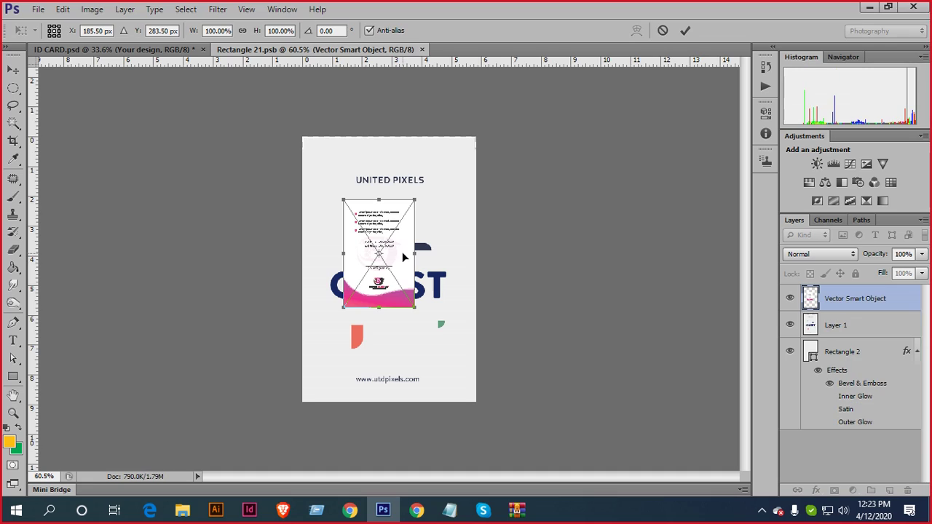
Align the back design to the card's top-left, scale it slightly past the edges, commit, and close
{"action": "left_click_drag", "start_coordinate": [402, 261], "coordinate": [367, 187]}
{"action": "left_click_drag", "start_coordinate": [374, 248], "coordinate": [477, 402]}
{"action": "left_click_drag", "start_coordinate": [478, 136], "coordinate": [484, 126]}
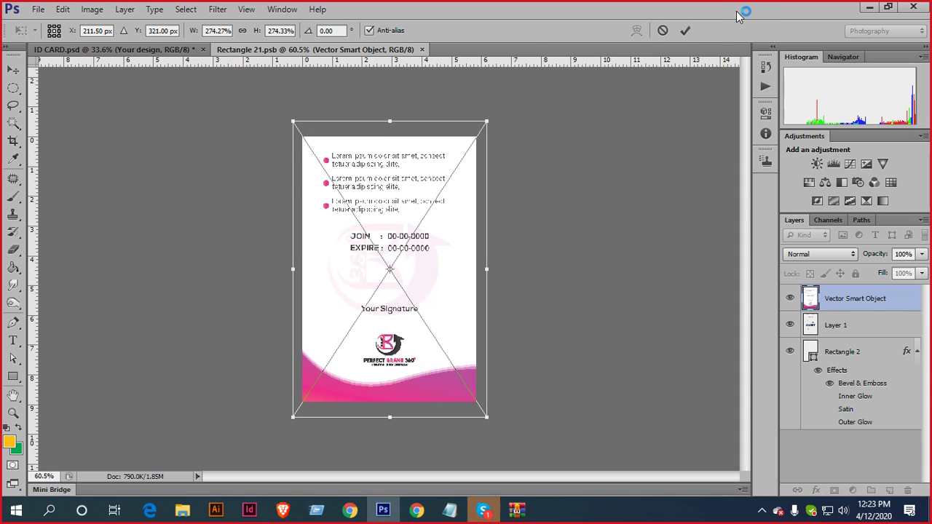
{"action": "left_click", "coordinate": [685, 30]}
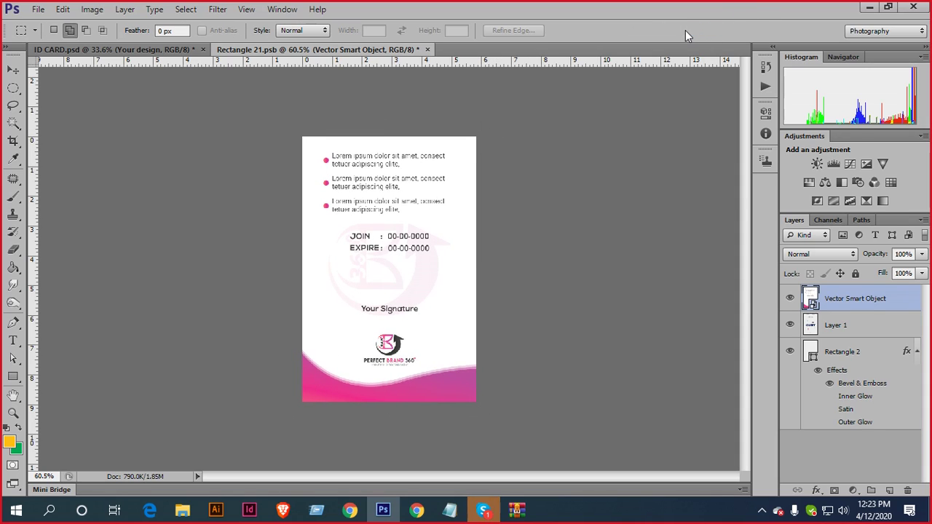
{"action": "left_click", "coordinate": [427, 49]}
Save the back card contents to the mockup and open the Your Design smart object
{"action": "left_click", "coordinate": [381, 202]}
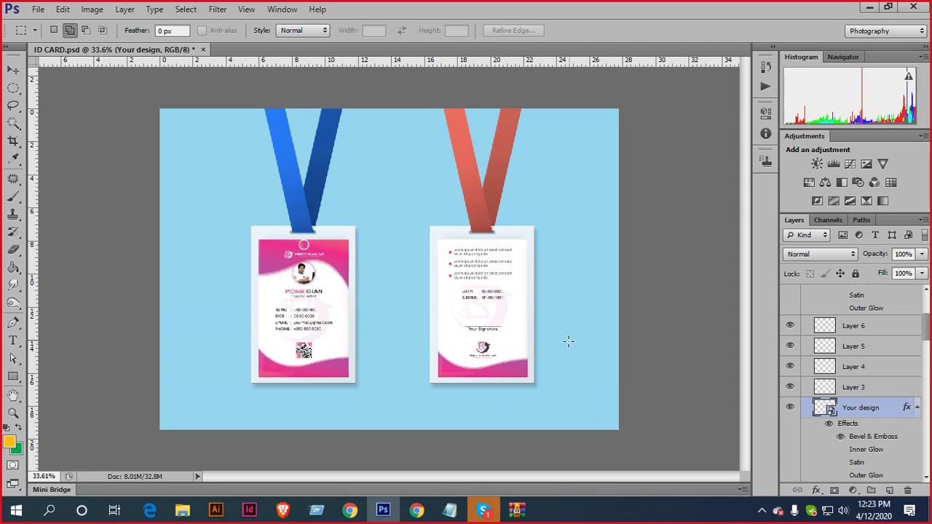
{"action": "scroll", "coordinate": [847, 380], "scroll_direction": "up", "scroll_amount": 3}
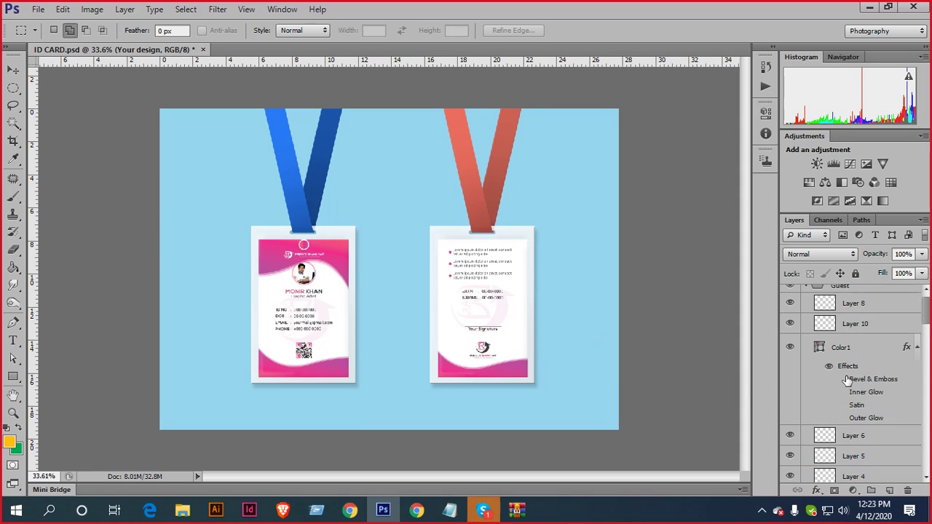
{"action": "scroll", "coordinate": [890, 405], "scroll_direction": "up", "scroll_amount": 1}
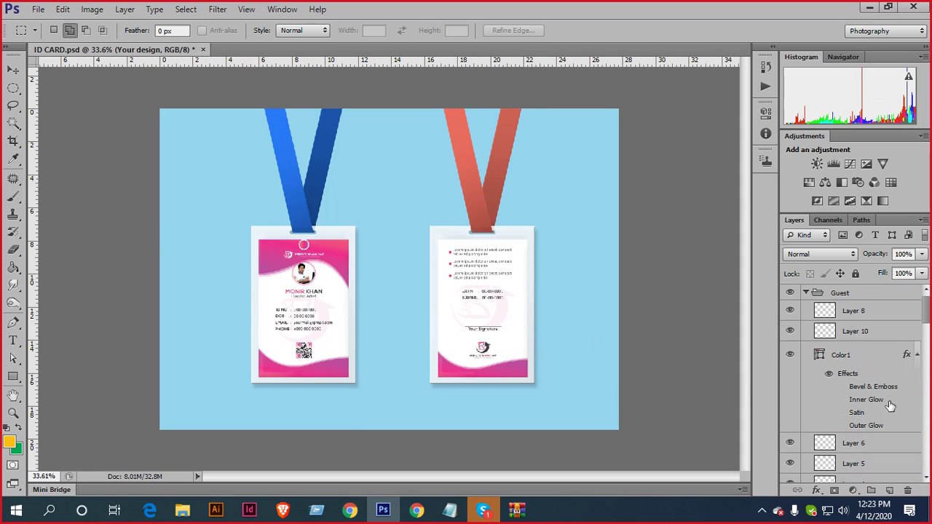
{"action": "left_click", "coordinate": [806, 294]}
{"action": "scroll", "coordinate": [849, 428], "scroll_direction": "down", "scroll_amount": 5}
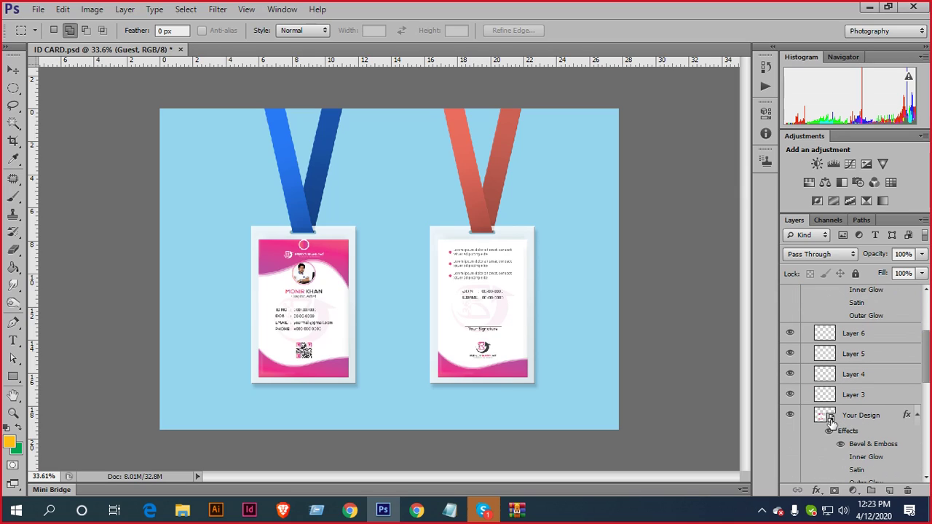
{"action": "left_click", "coordinate": [830, 420]}
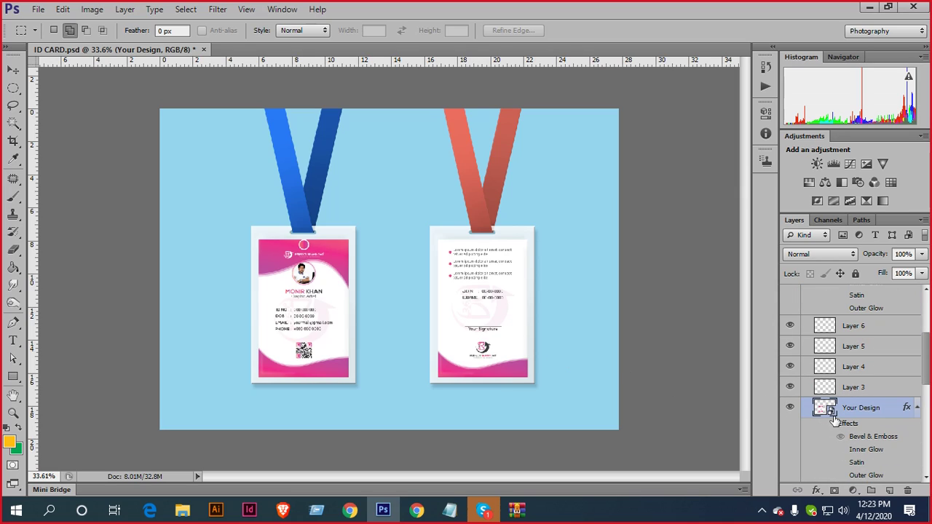
{"action": "double_click", "coordinate": [830, 412]}
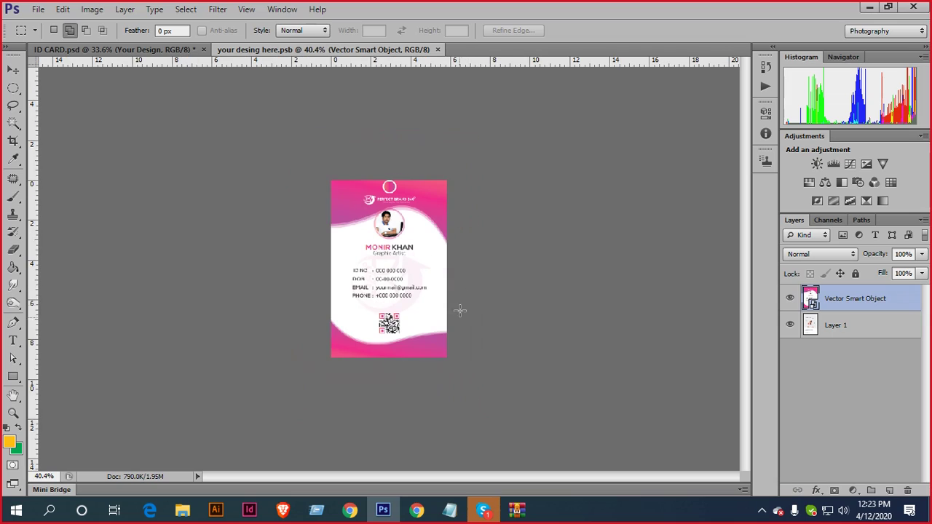
Bring in the Illustrator front card design, scale it slightly past the card edges, and commit
{"action": "left_click", "coordinate": [216, 510]}
{"action": "left_click_drag", "start_coordinate": [366, 250], "coordinate": [395, 302]}
{"action": "left_click_drag", "start_coordinate": [379, 259], "coordinate": [402, 237]}
{"action": "scroll", "coordinate": [391, 284], "scroll_direction": "up", "scroll_amount": 2}
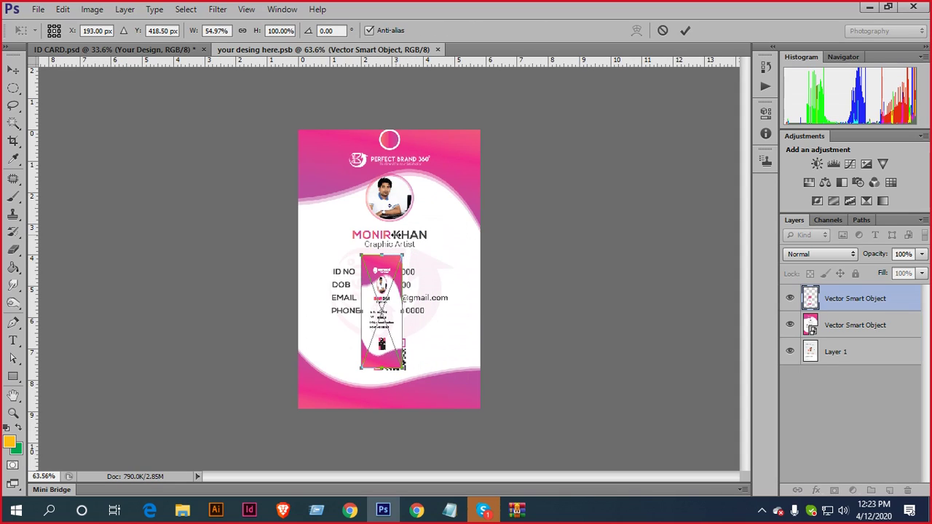
{"action": "key", "text": "ctrl+z"}
{"action": "left_click_drag", "start_coordinate": [424, 313], "coordinate": [362, 182]}
{"action": "left_click_drag", "start_coordinate": [379, 247], "coordinate": [481, 406]}
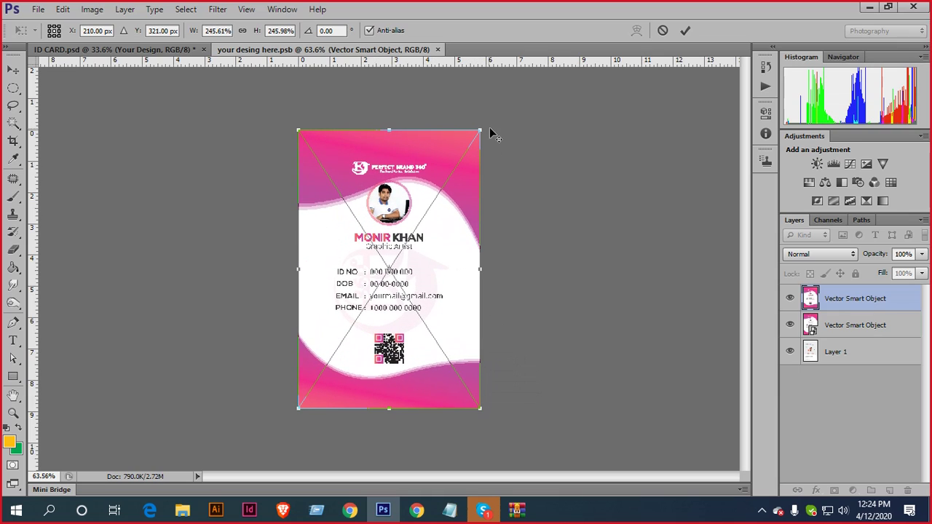
{"action": "left_click_drag", "start_coordinate": [480, 131], "coordinate": [495, 111]}
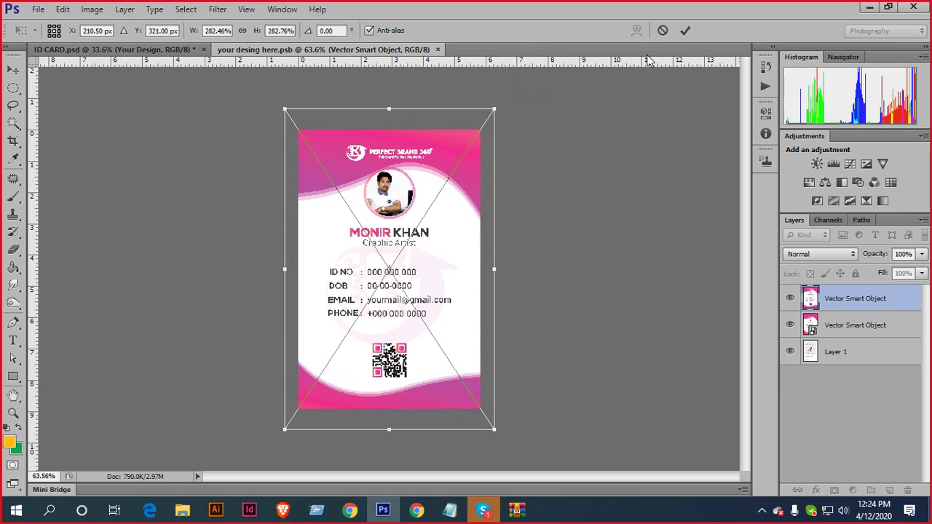
{"action": "left_click", "coordinate": [687, 31]}
Close the front-side smart object, saving its contents to the ID CARD mockup
{"action": "left_click", "coordinate": [444, 49]}
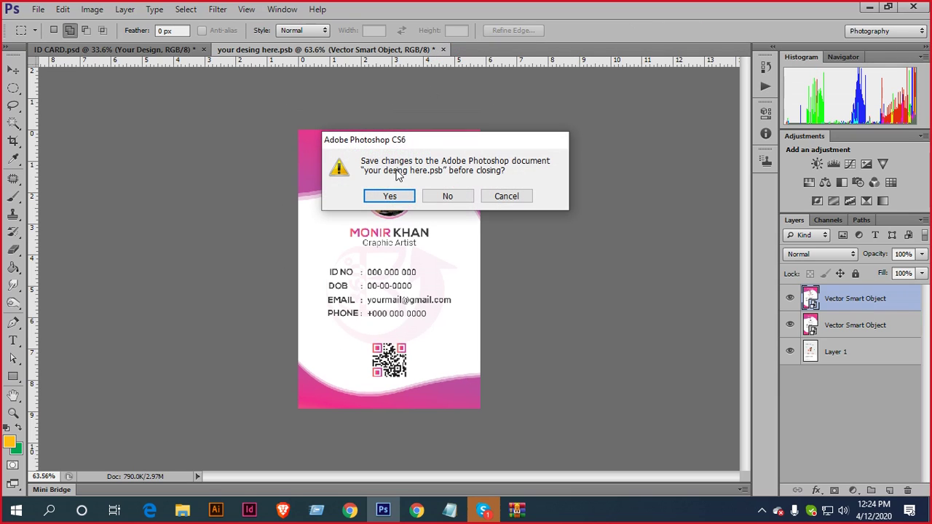
{"action": "left_click", "coordinate": [412, 197]}
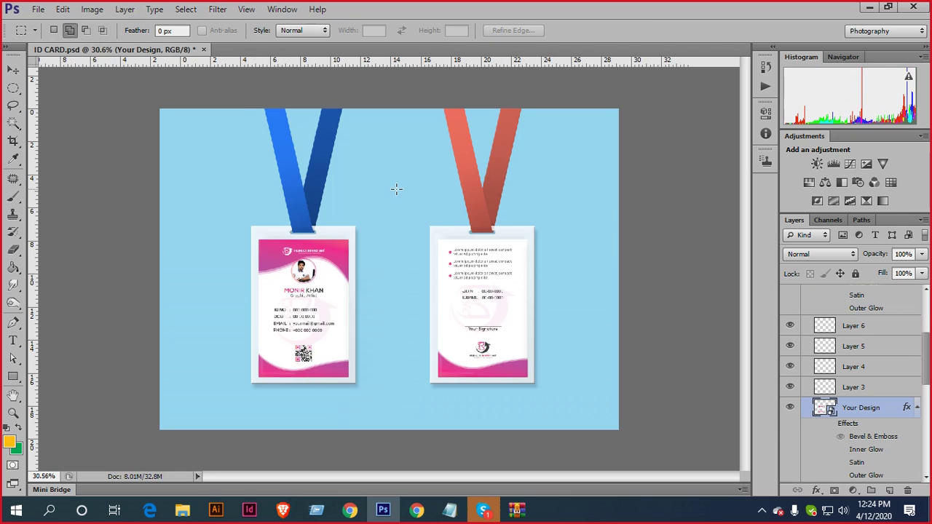
{"action": "scroll", "coordinate": [412, 212], "scroll_direction": "down", "scroll_amount": 2}
{"action": "scroll", "coordinate": [386, 279], "scroll_direction": "up", "scroll_amount": 3}
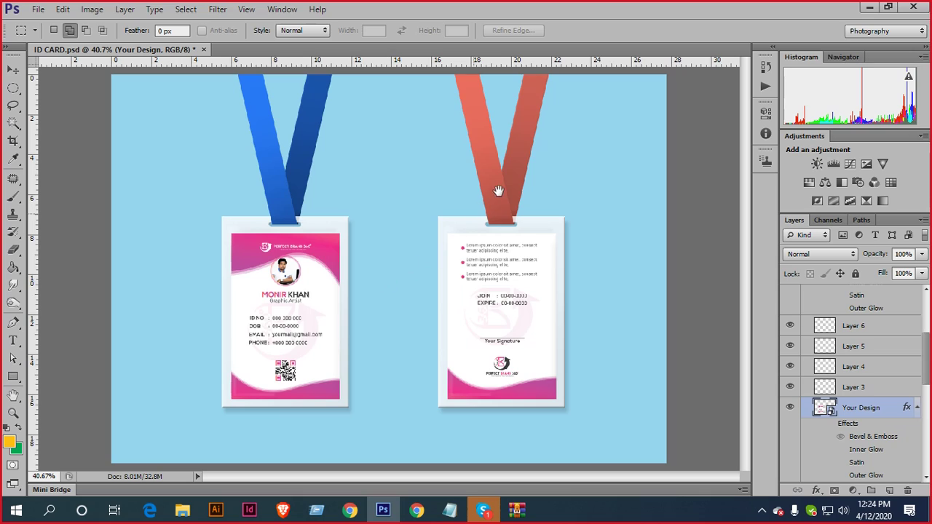
{"action": "scroll", "coordinate": [442, 278], "scroll_direction": "down", "scroll_amount": 3}
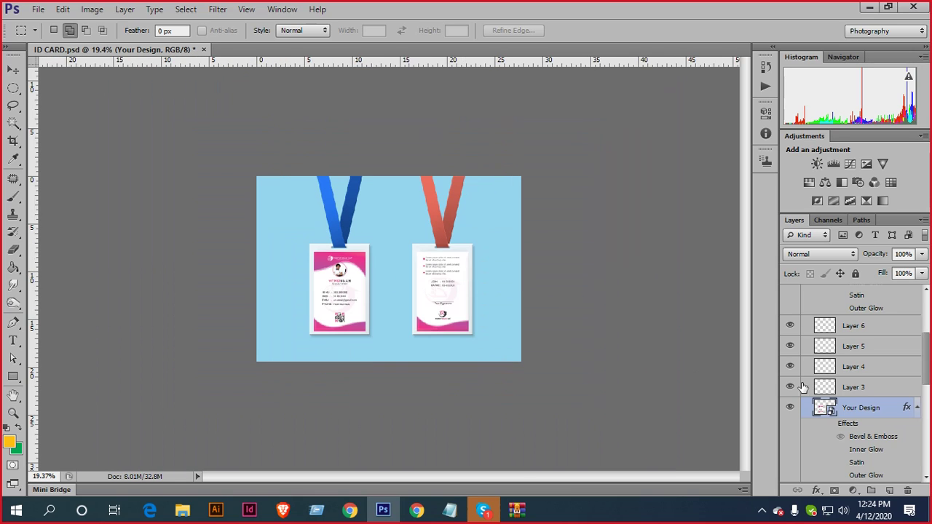
{"action": "scroll", "coordinate": [803, 387], "scroll_direction": "up", "scroll_amount": 3}
Select the Team group and switch to the Move tool
{"action": "left_click", "coordinate": [806, 309]}
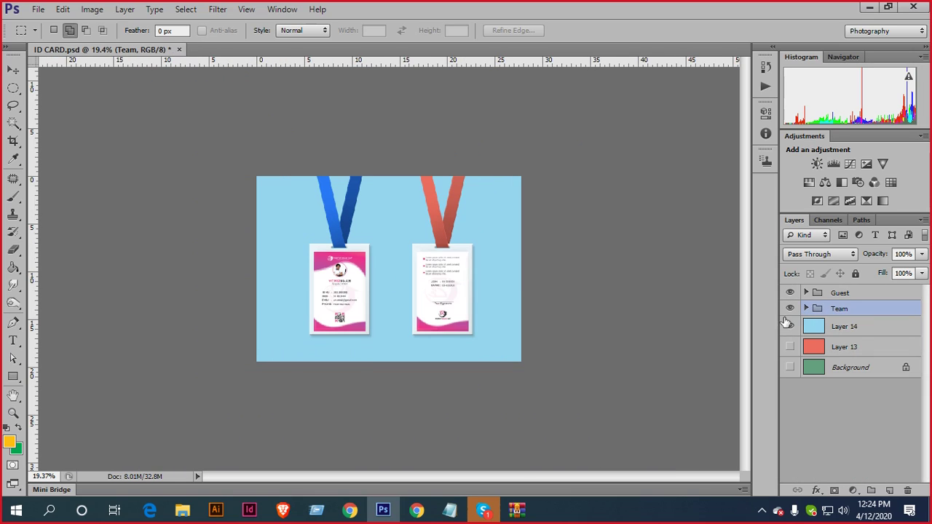
{"action": "scroll", "coordinate": [507, 271], "scroll_direction": "up", "scroll_amount": 2}
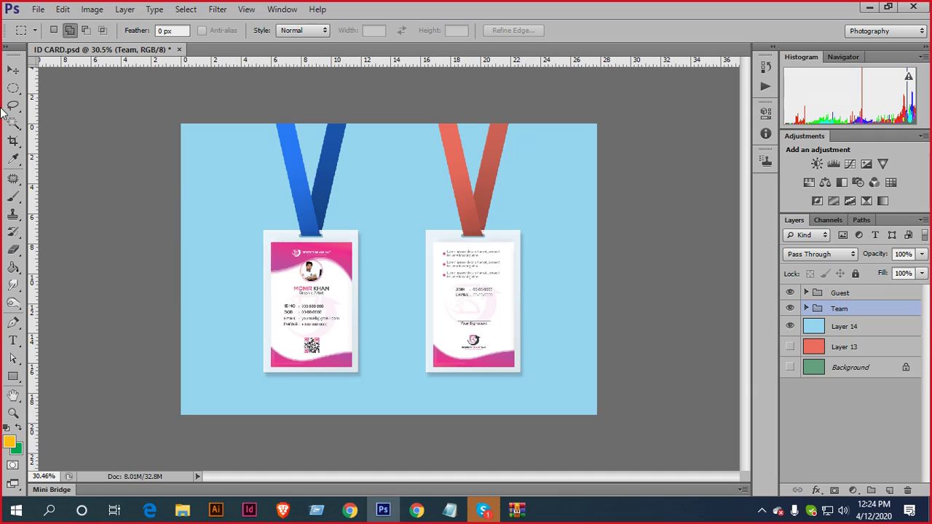
{"action": "left_click", "coordinate": [13, 70]}
{"action": "scroll", "coordinate": [407, 317], "scroll_direction": "up", "scroll_amount": 1}
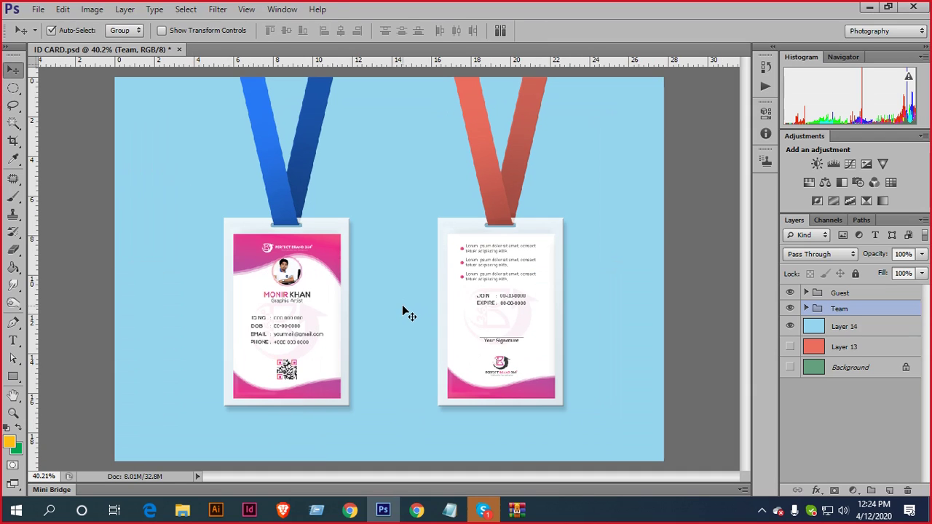
Pick a File menu command, then bring up the screen recorder's controls from the taskbar
{"action": "left_click", "coordinate": [37, 8]}
{"action": "left_click", "coordinate": [92, 201]}
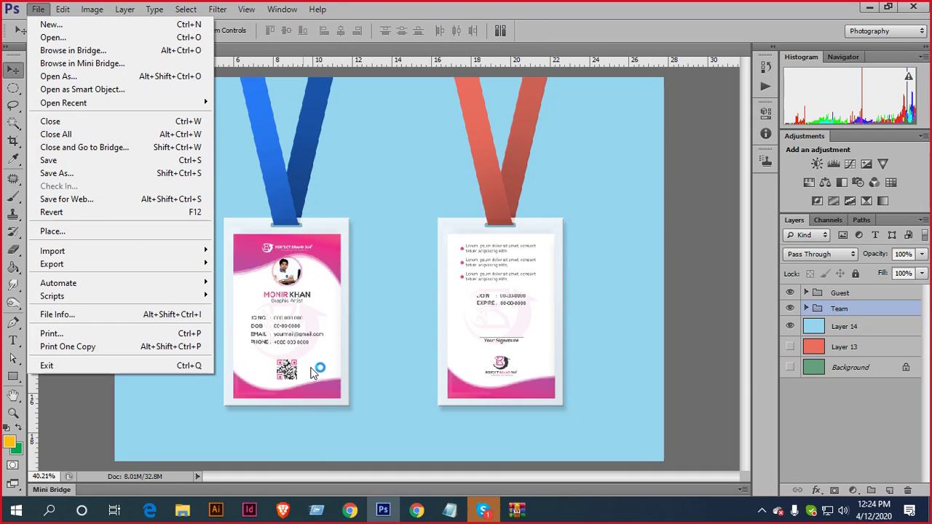
{"action": "left_click", "coordinate": [761, 510]}
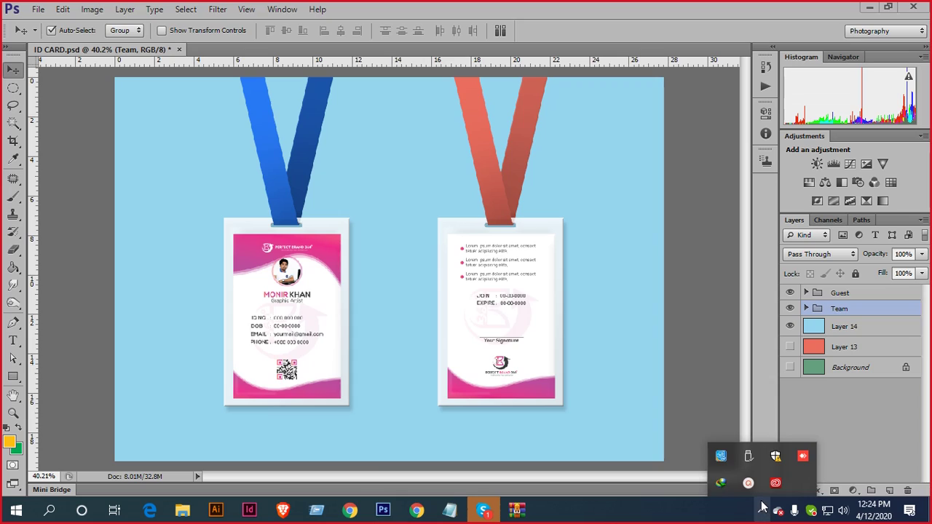
{"action": "left_click", "coordinate": [789, 483]}
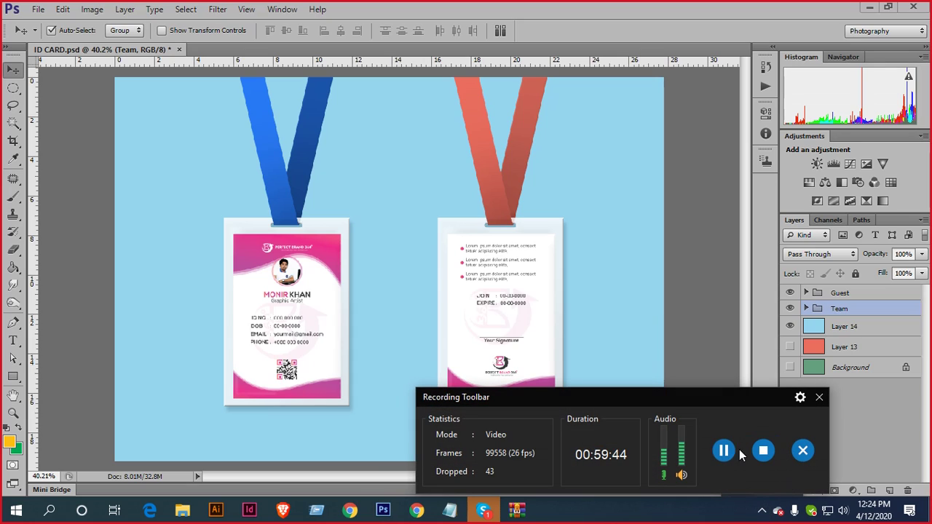